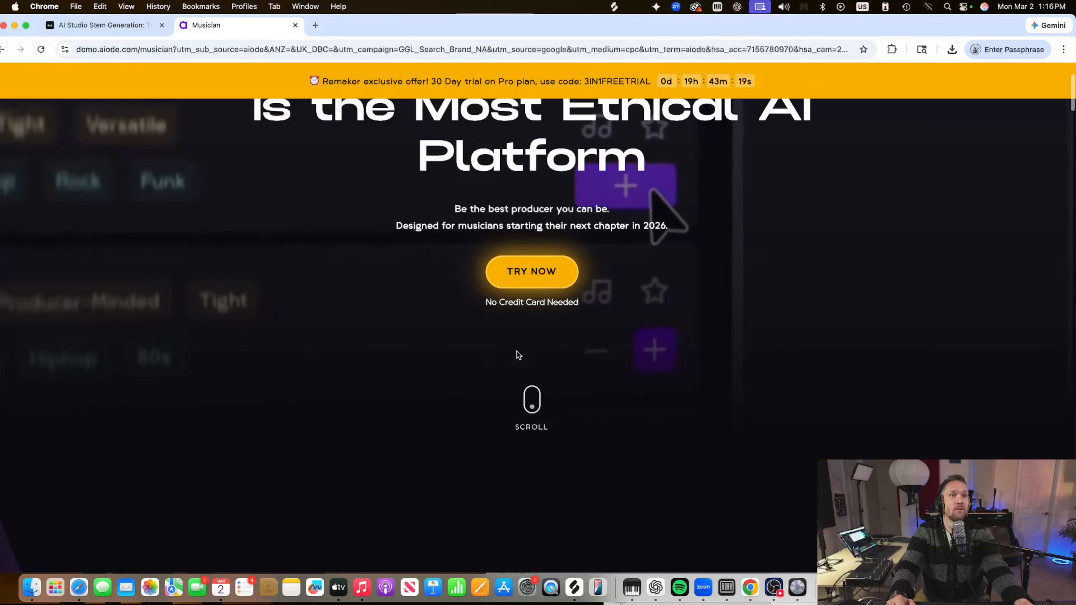
Open the Aiode trial sign-up and continue with the Google account
left_click(529, 273)
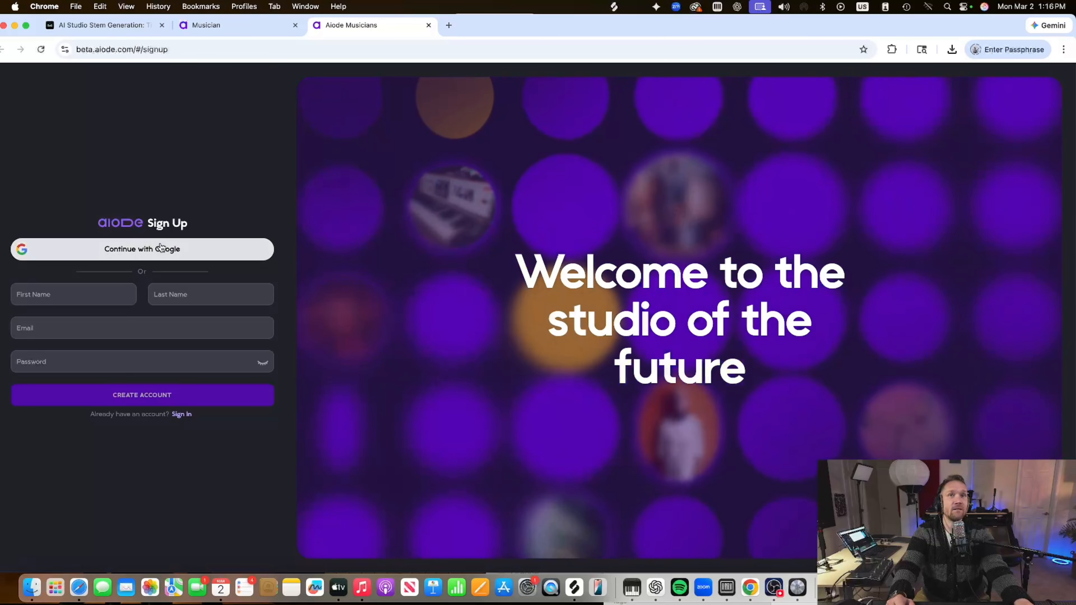
left_click(162, 249)
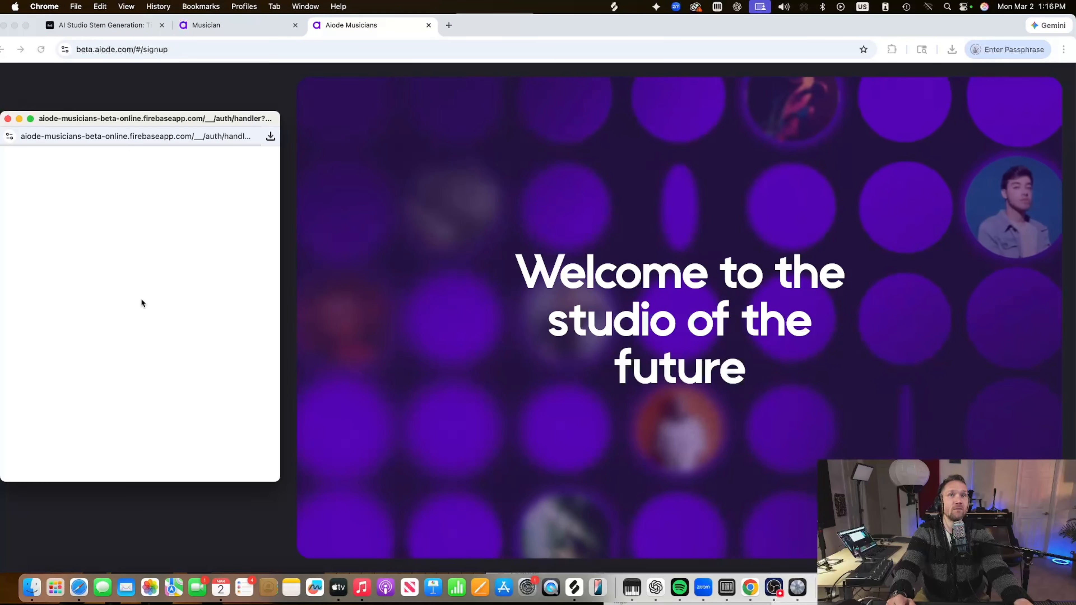
left_click(112, 290)
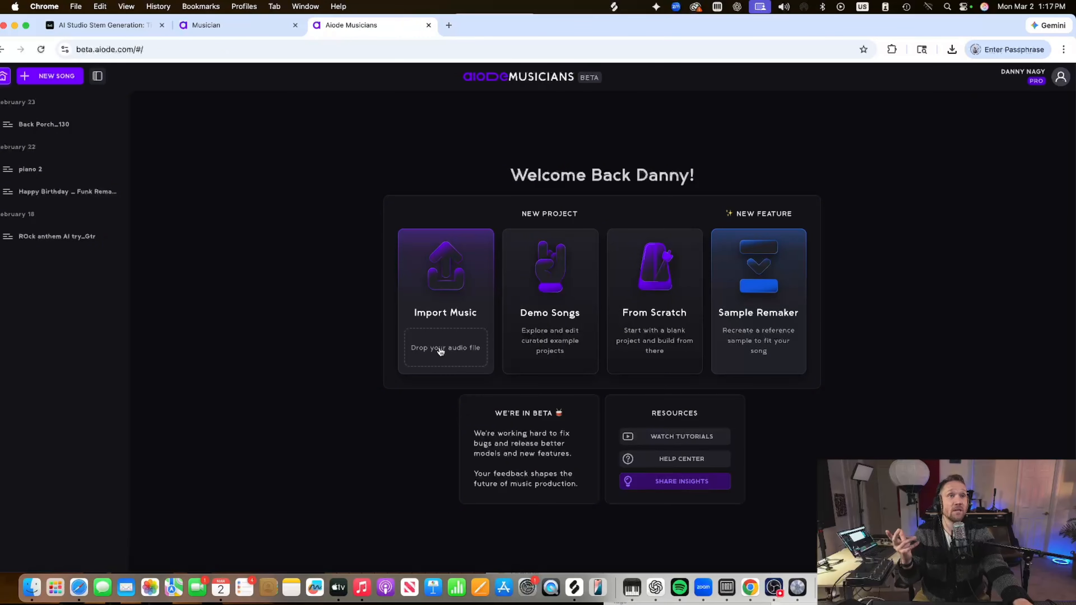
Import Funk Rock 105 Em_New_feb 26.wav from the Bounces folder in Finder as a new Aiode project
left_click(41, 587)
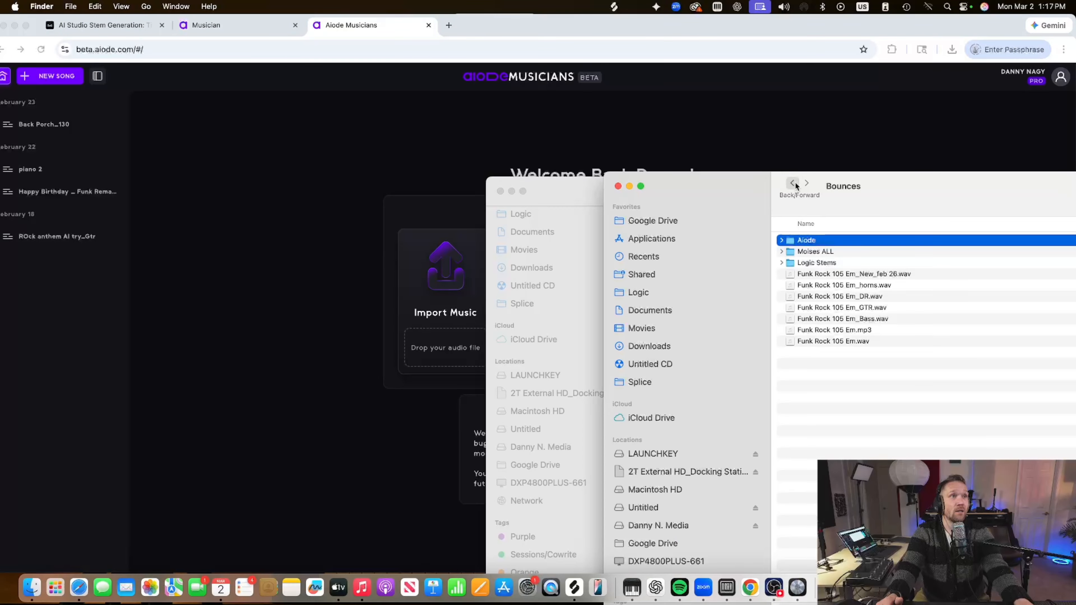
left_click(793, 183)
double_click(816, 241)
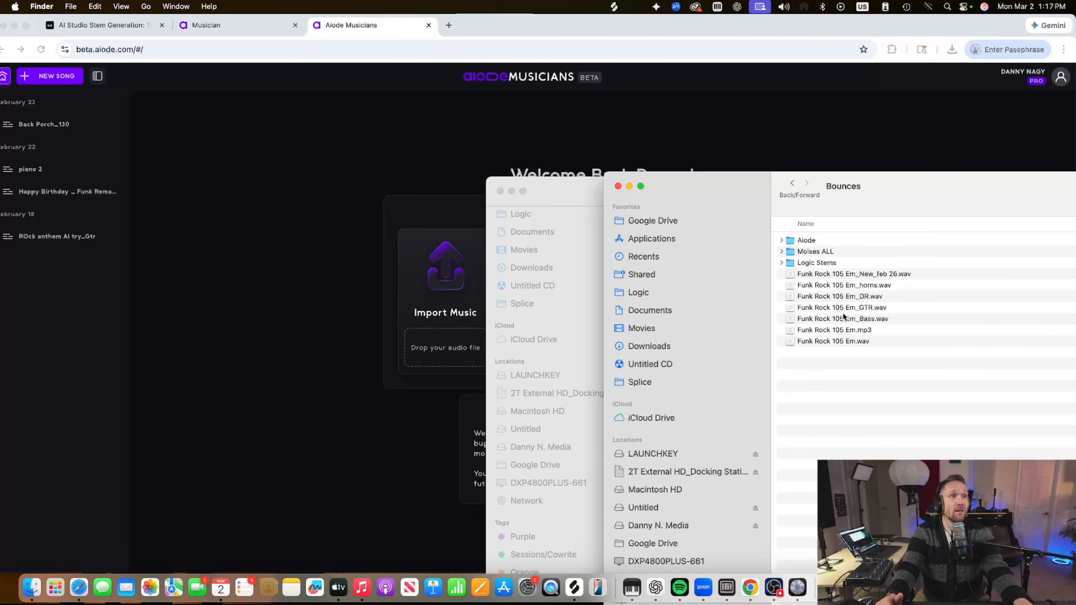
left_click(845, 278)
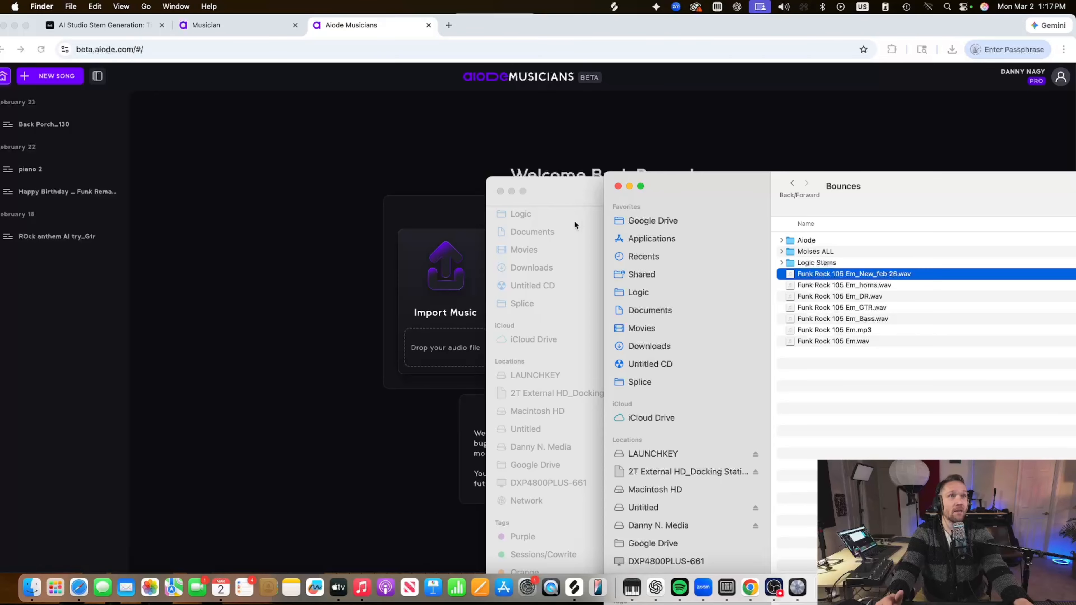
left_click(511, 192)
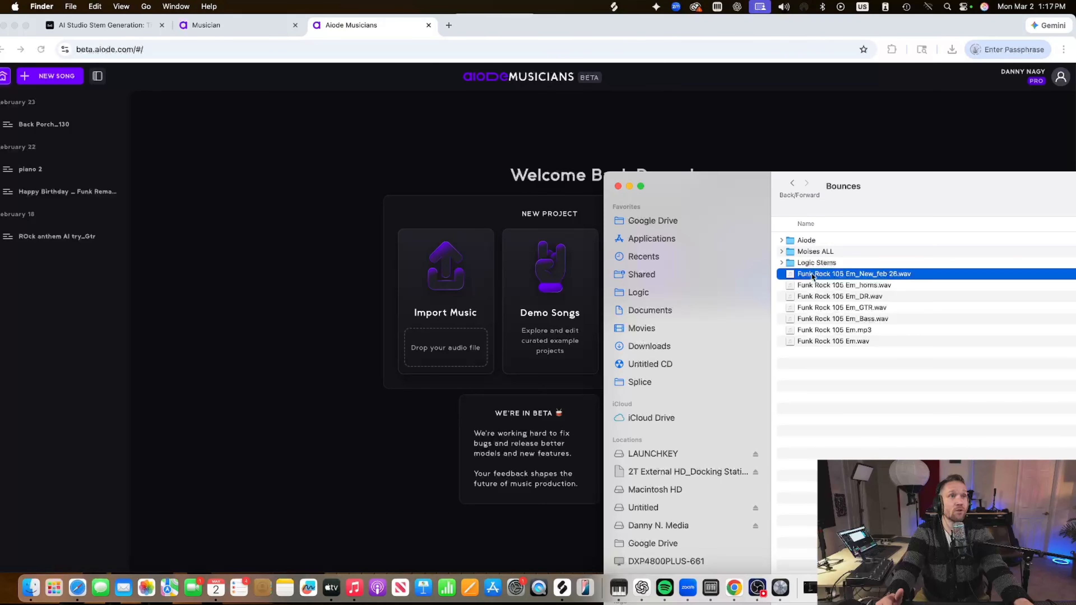
left_click_drag(818, 275, 456, 340)
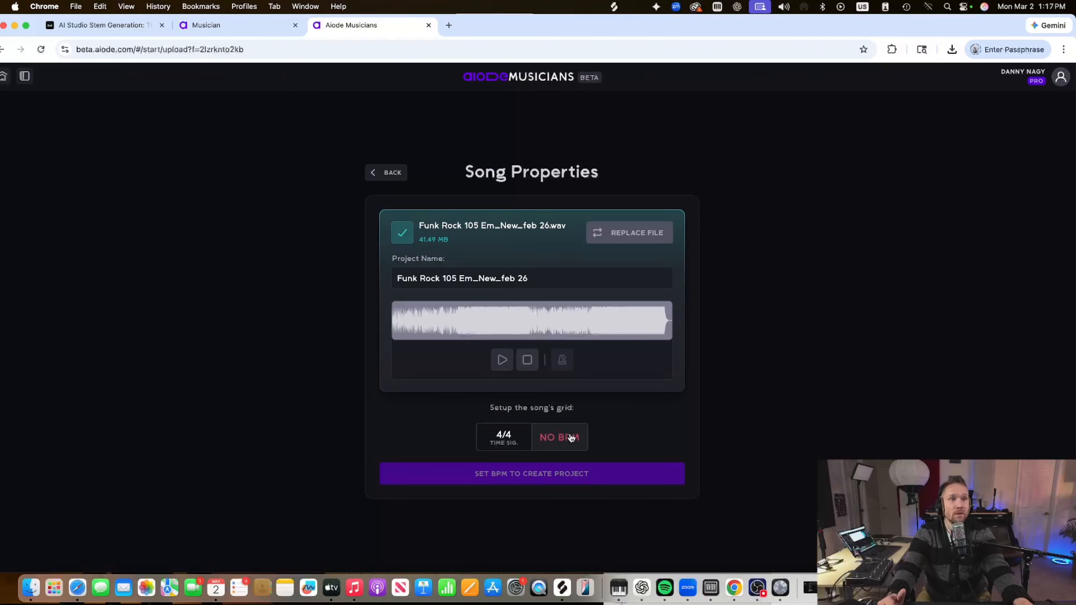
Set the song's tempo to 105 BPM and create the project
left_click(569, 438)
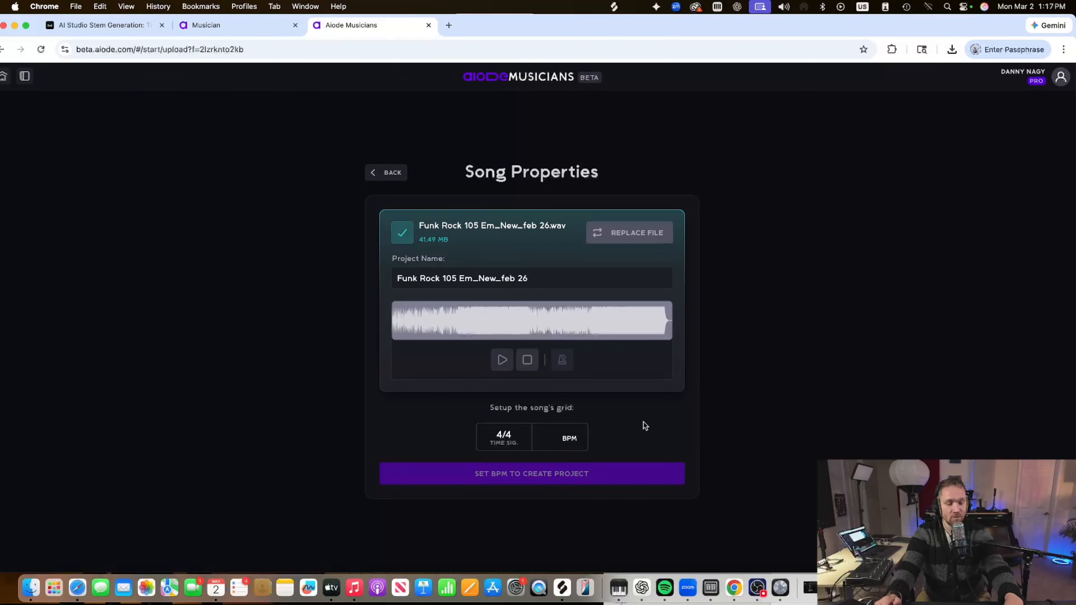
type("105")
key("Return")
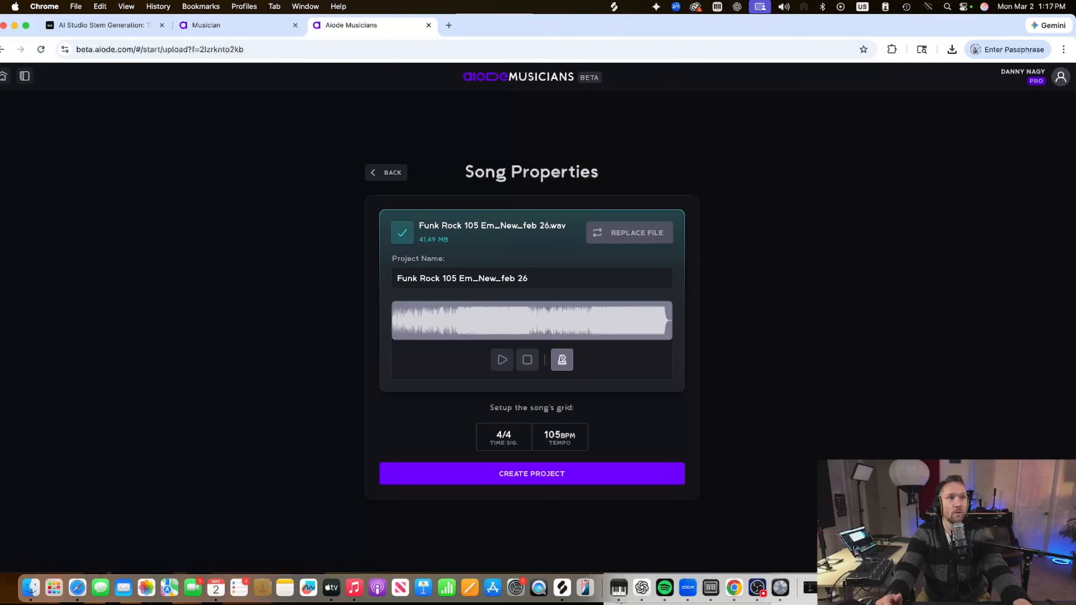
left_click(523, 474)
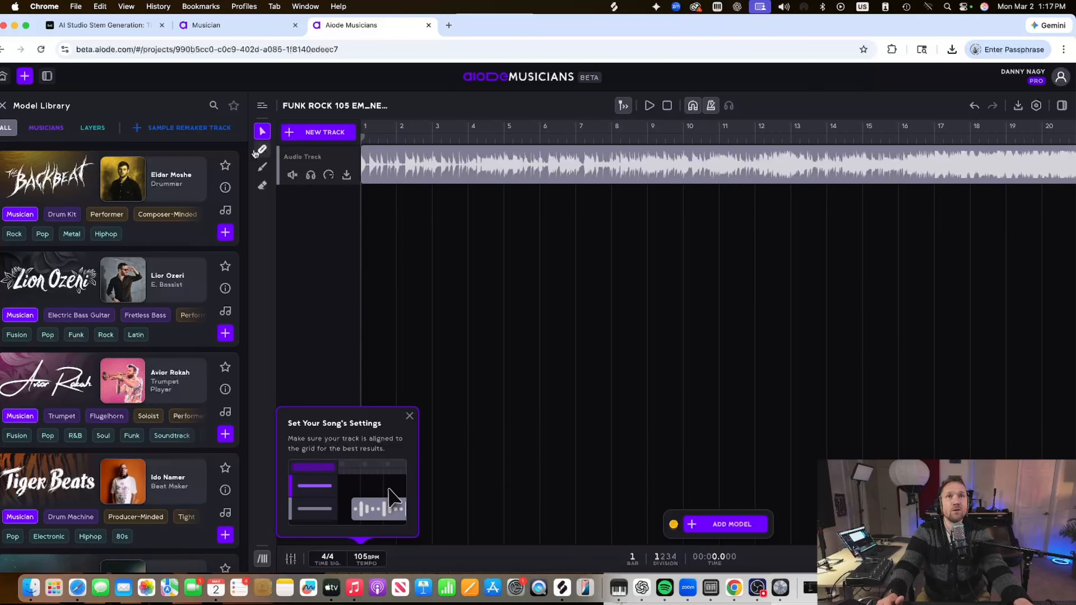
Filter the Model Library to layers and add the Cinematic orchestral layer as a new track
left_click(91, 128)
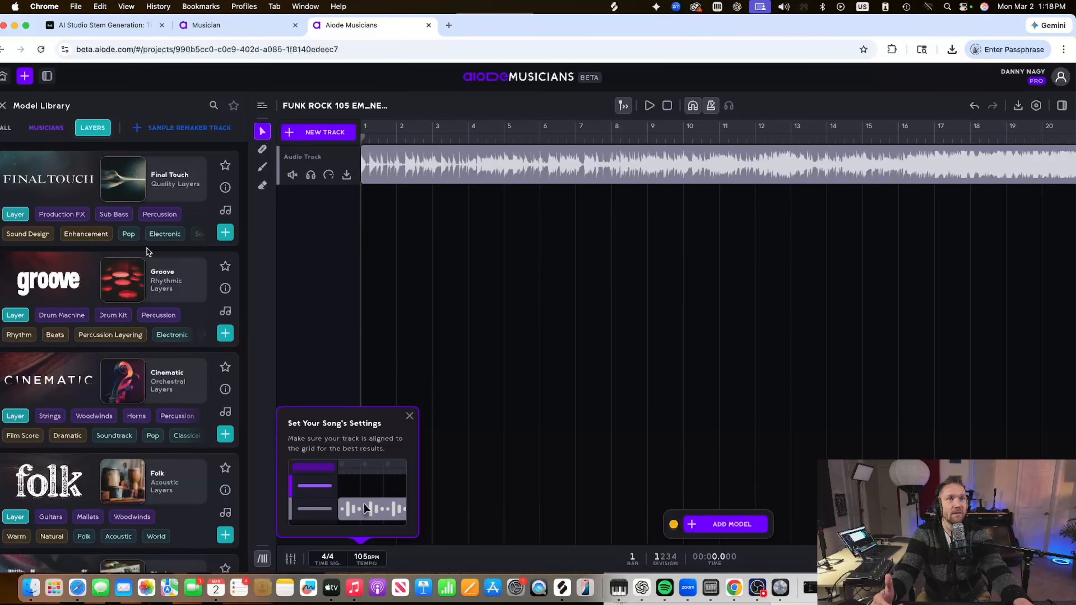
left_click(409, 416)
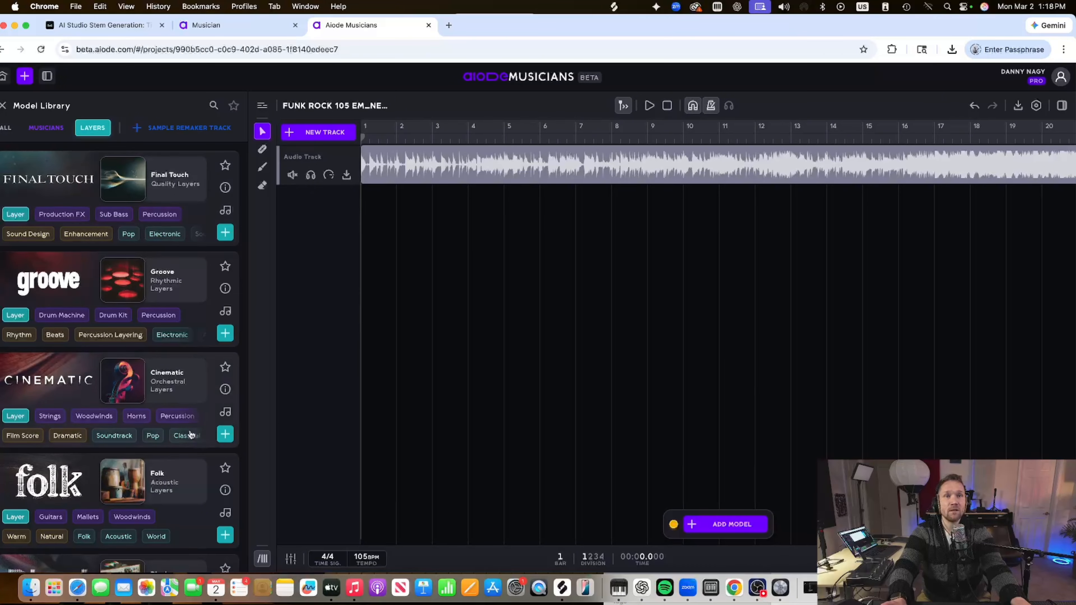
left_click(166, 387)
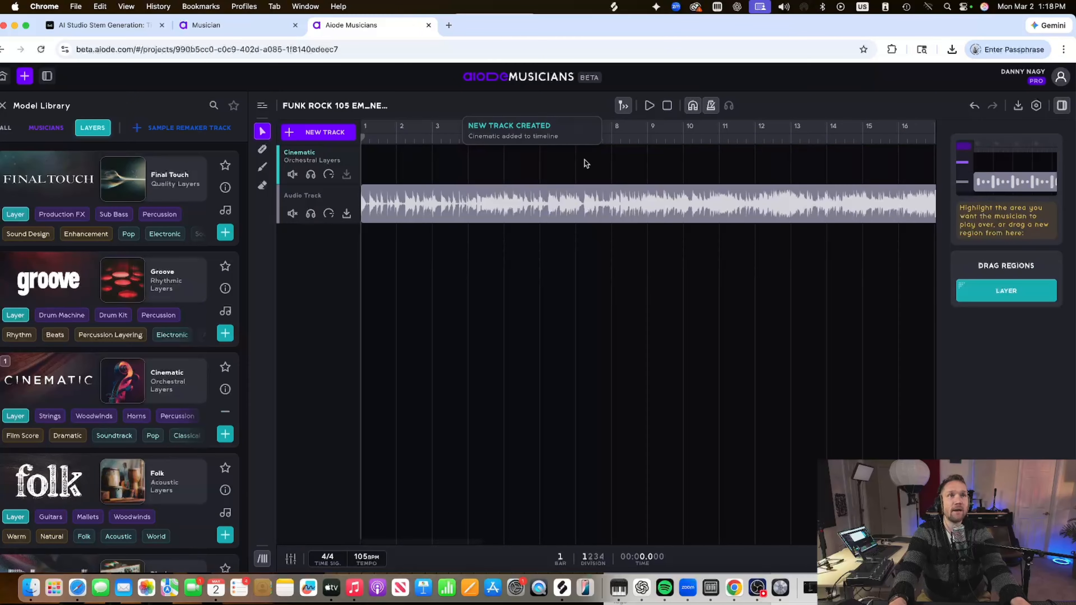
Create a layer region on the Cinematic track from the start of the song to about bar 47
scroll(699, 173, "right", 2)
left_click(622, 136)
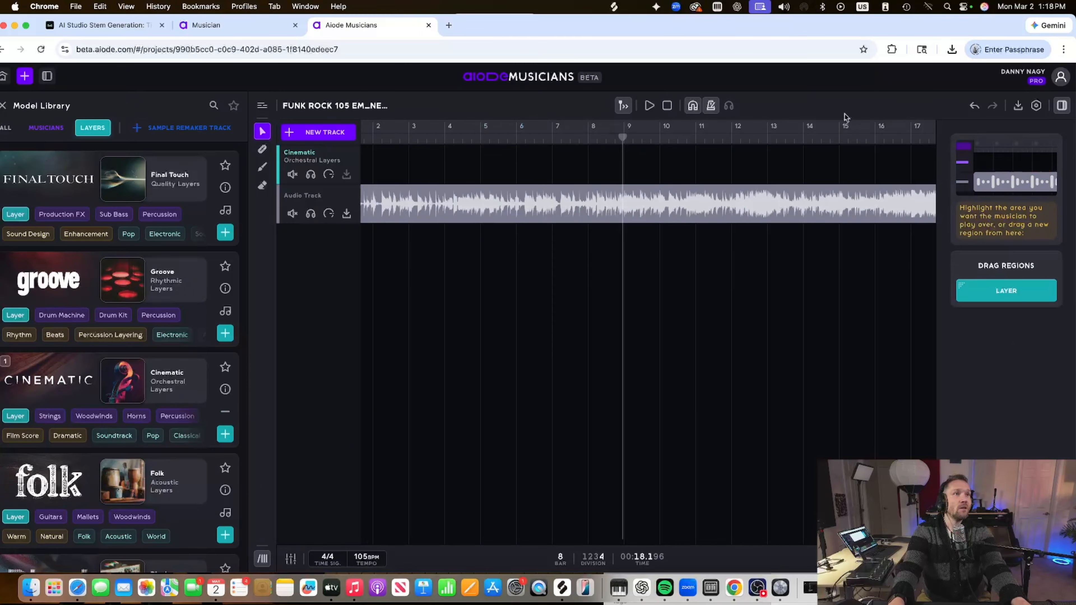
scroll(826, 423, "down", 5)
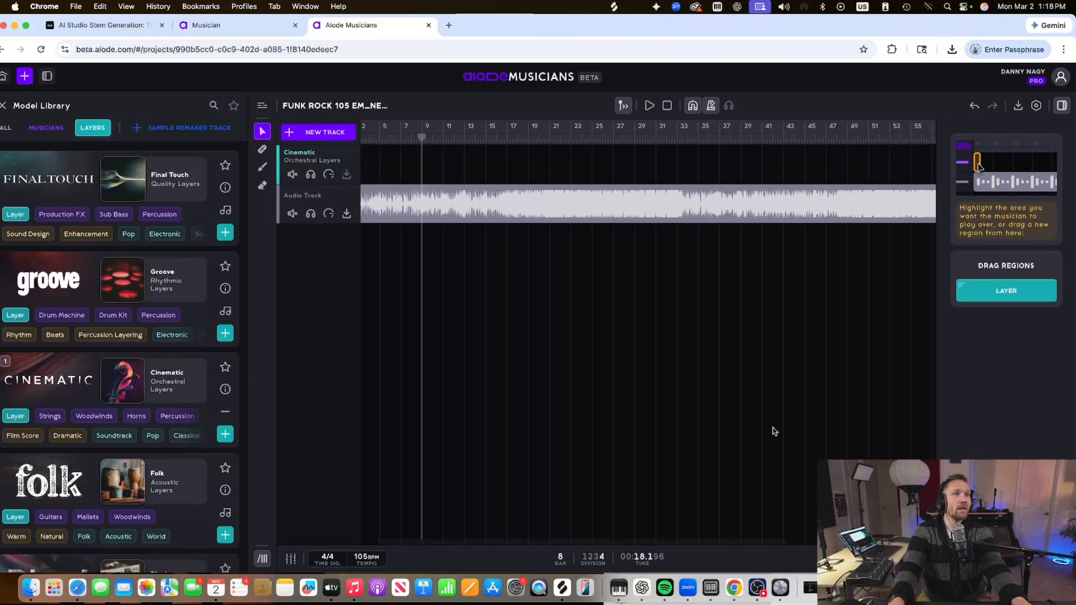
left_click_drag(677, 165, 362, 167)
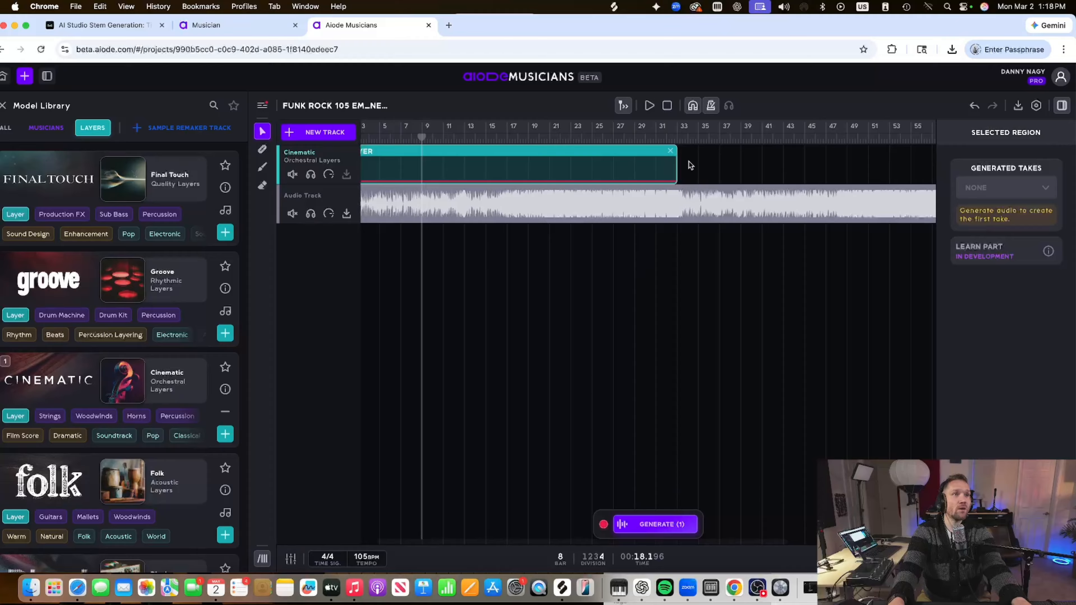
left_click(727, 164)
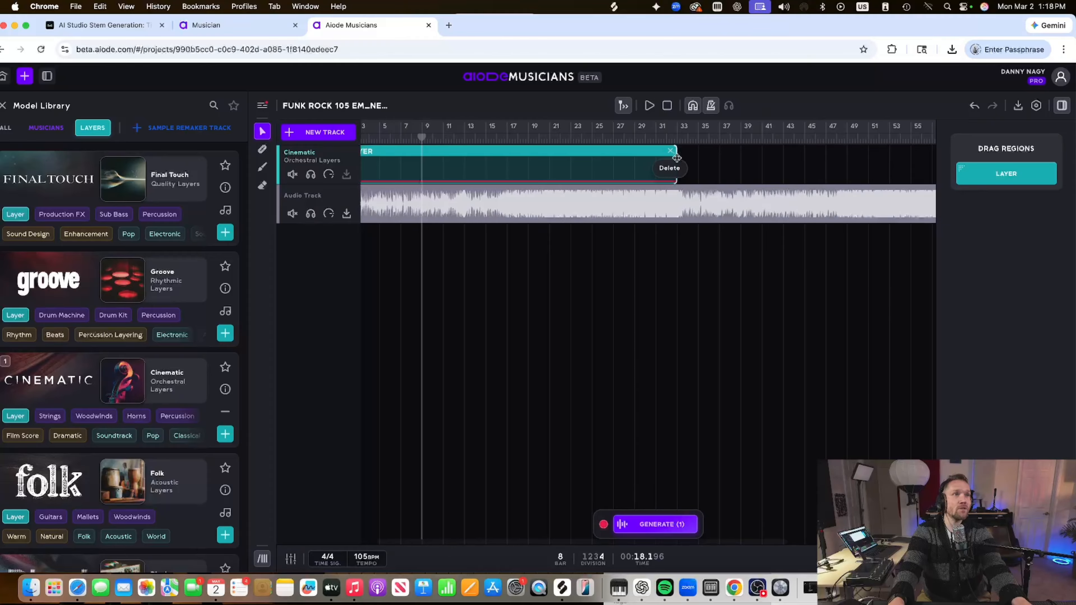
left_click_drag(676, 157, 838, 175)
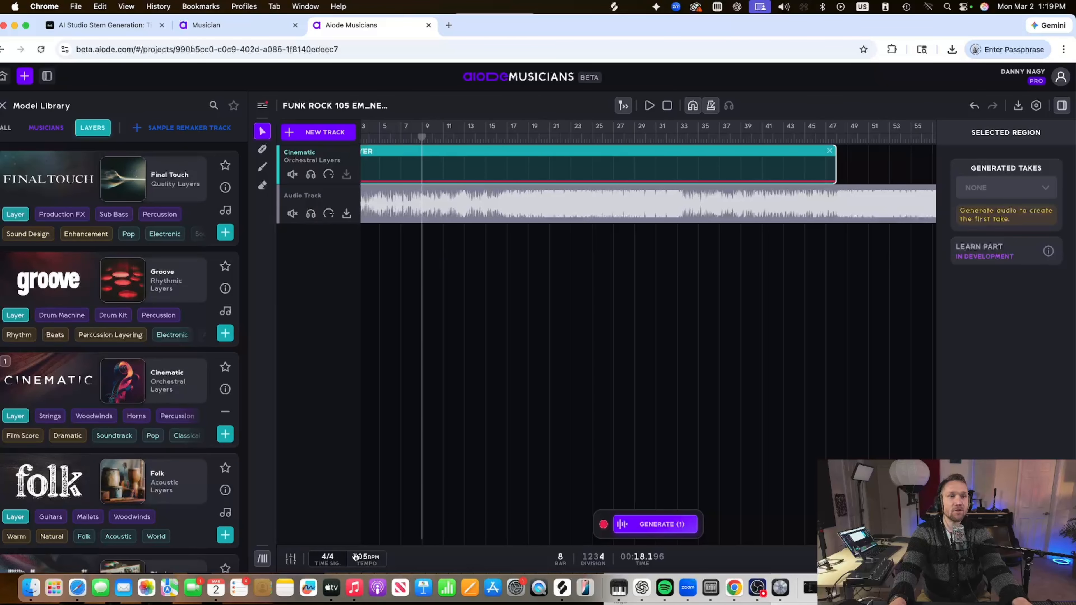
Show and hide the mixer, and hide the Model Library to reveal the full timeline
left_click(290, 558)
left_click(291, 559)
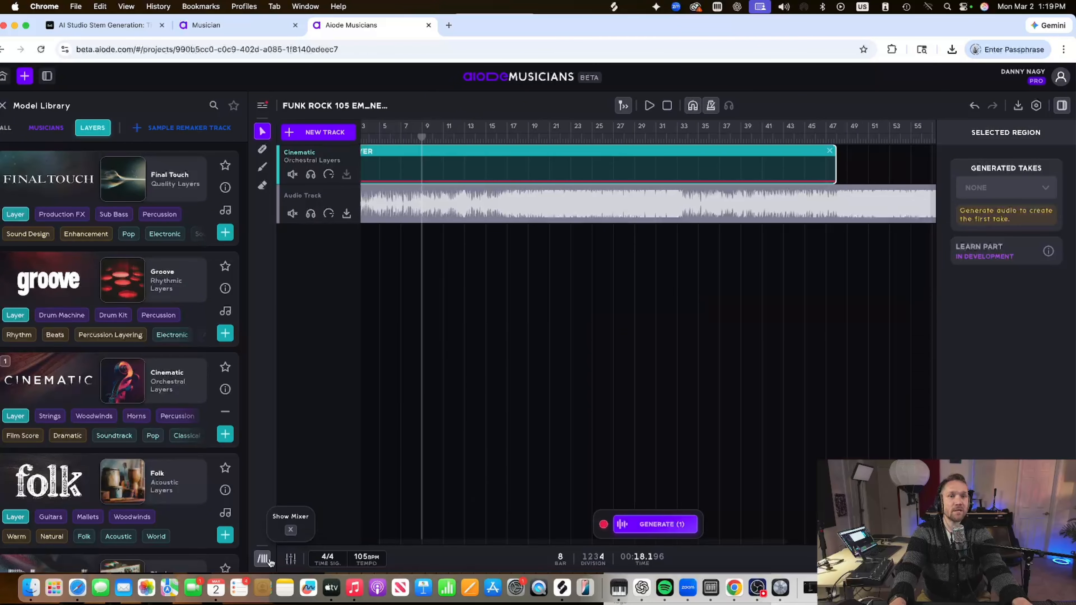
left_click(263, 558)
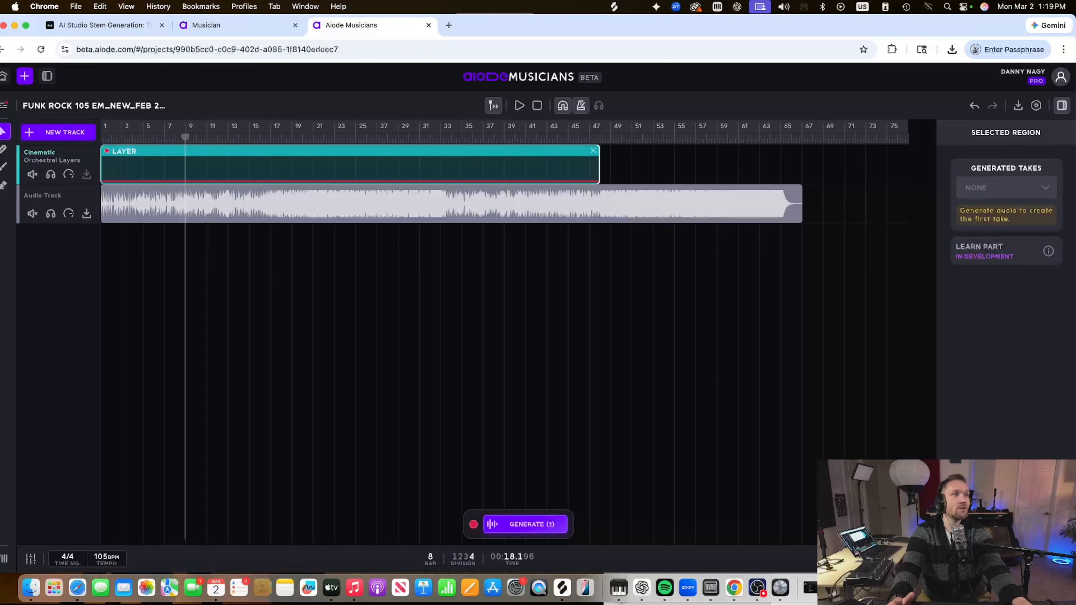
Expand the Learn Part feature preview for the selected region and read its description
left_click(1005, 261)
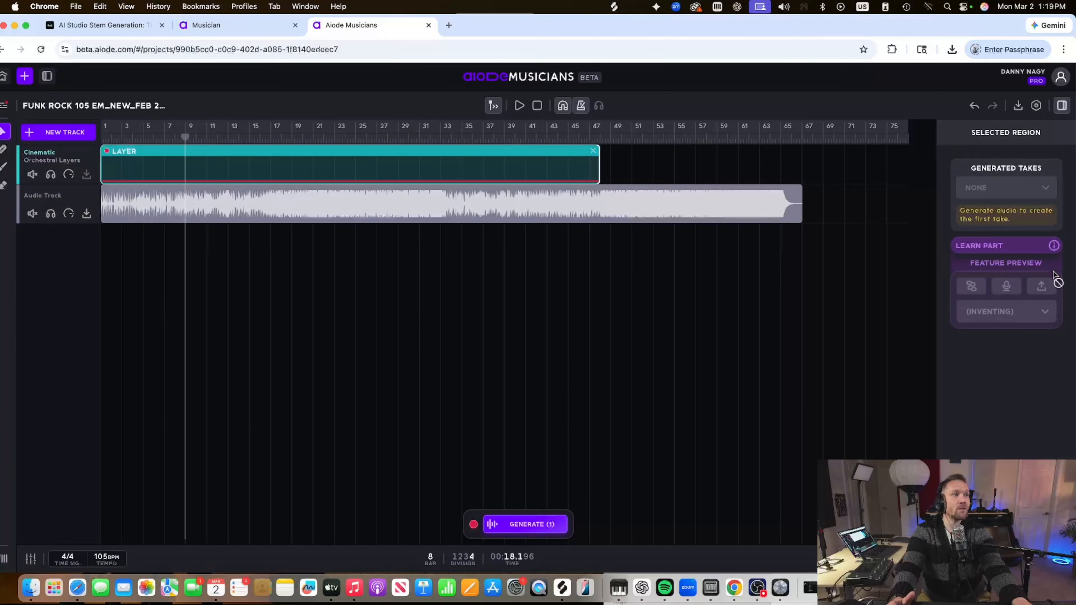
mouse_move(1055, 247)
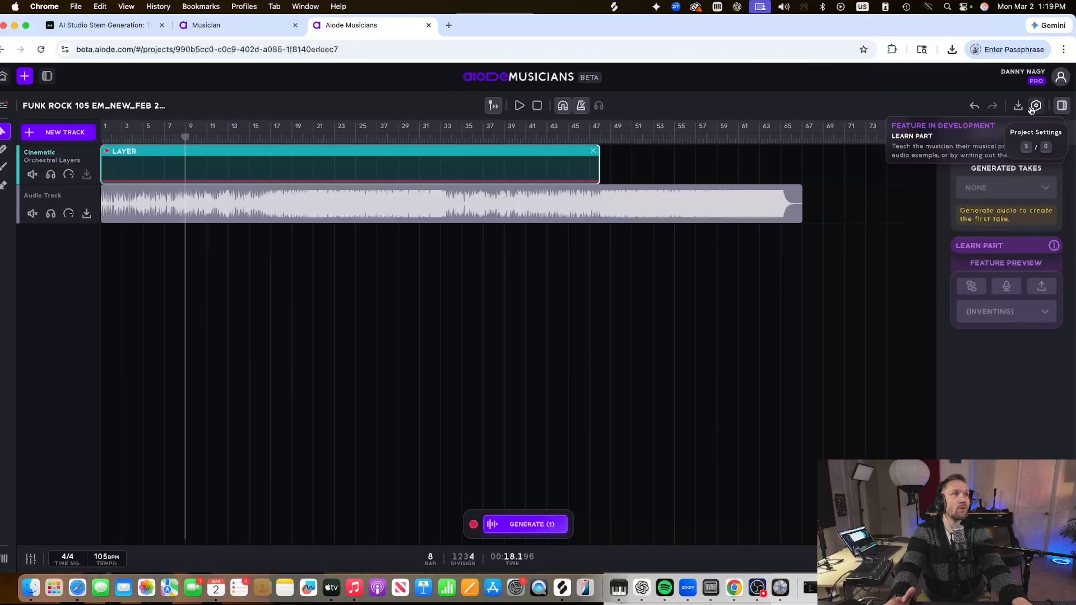
left_click(657, 302)
Generate the first take for the Cinematic layer region
left_click(481, 162)
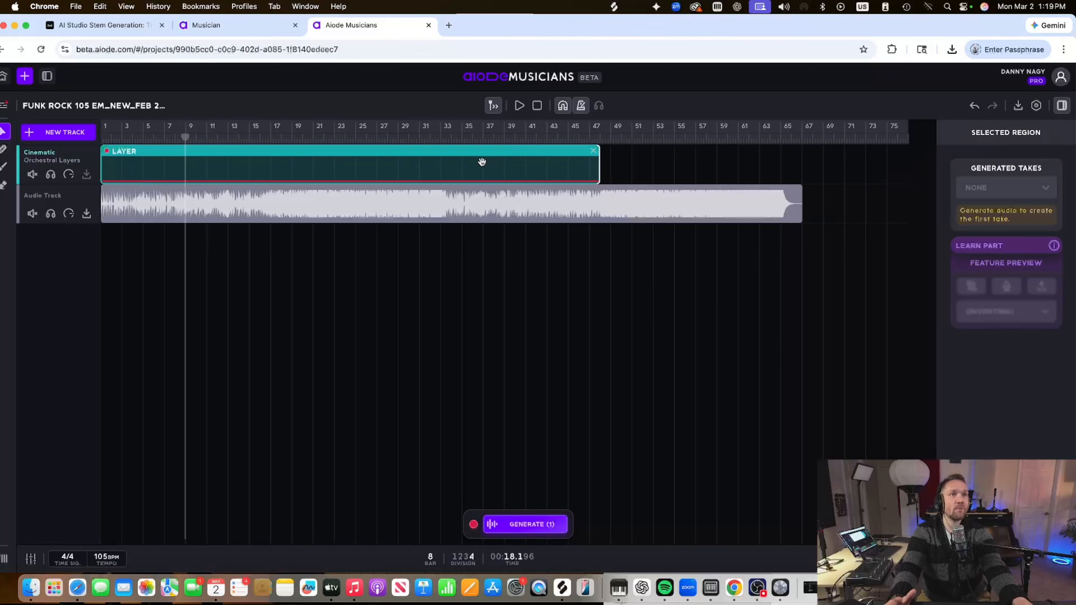
left_click(532, 526)
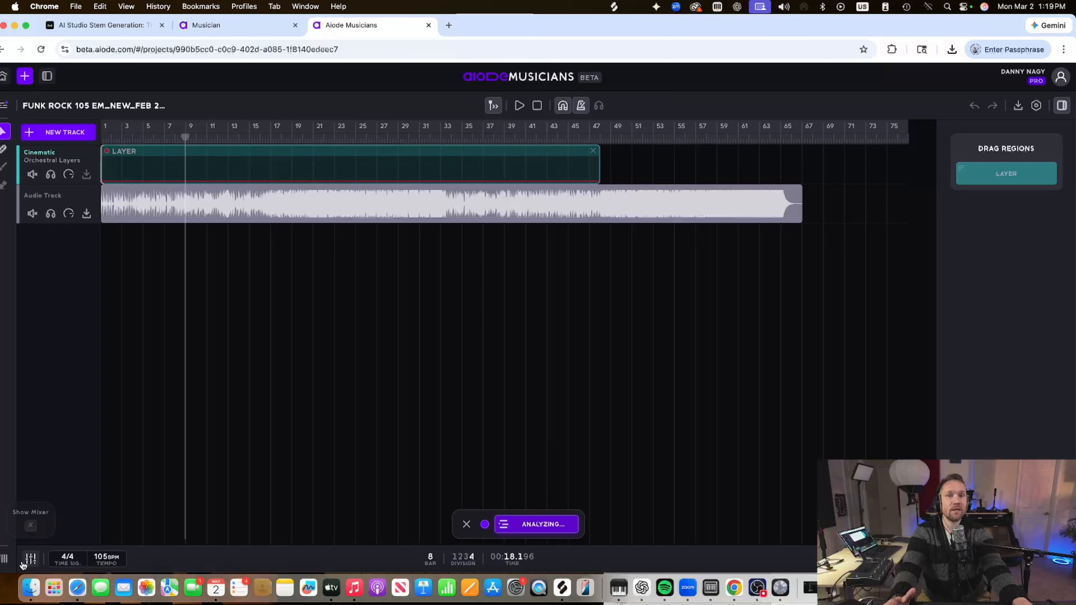
Reopen the Model Library and review the available musician models and layer models
left_click(4, 559)
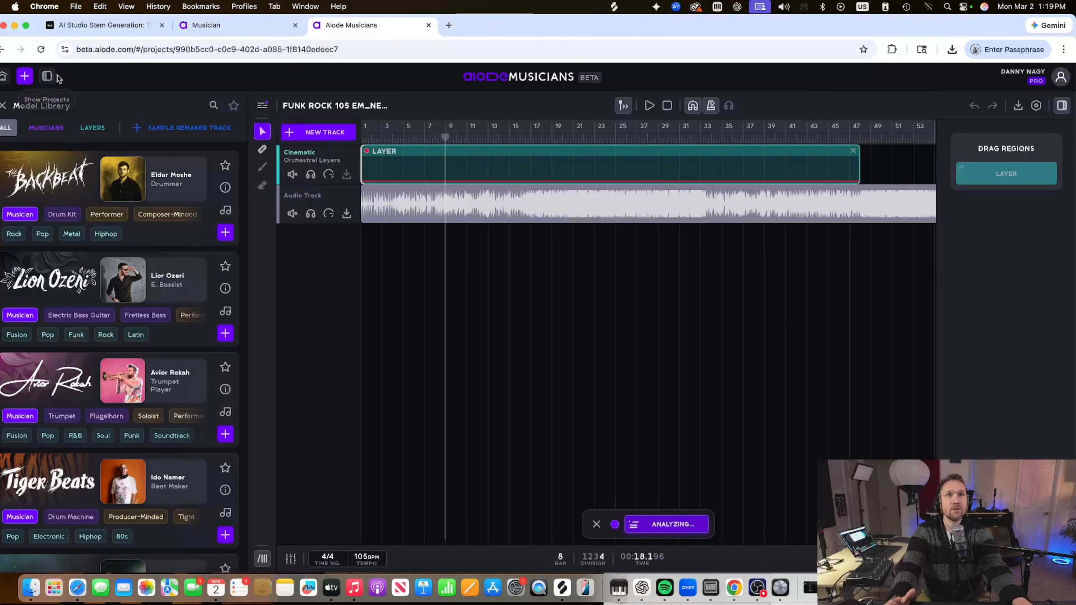
left_click(95, 132)
left_click(54, 129)
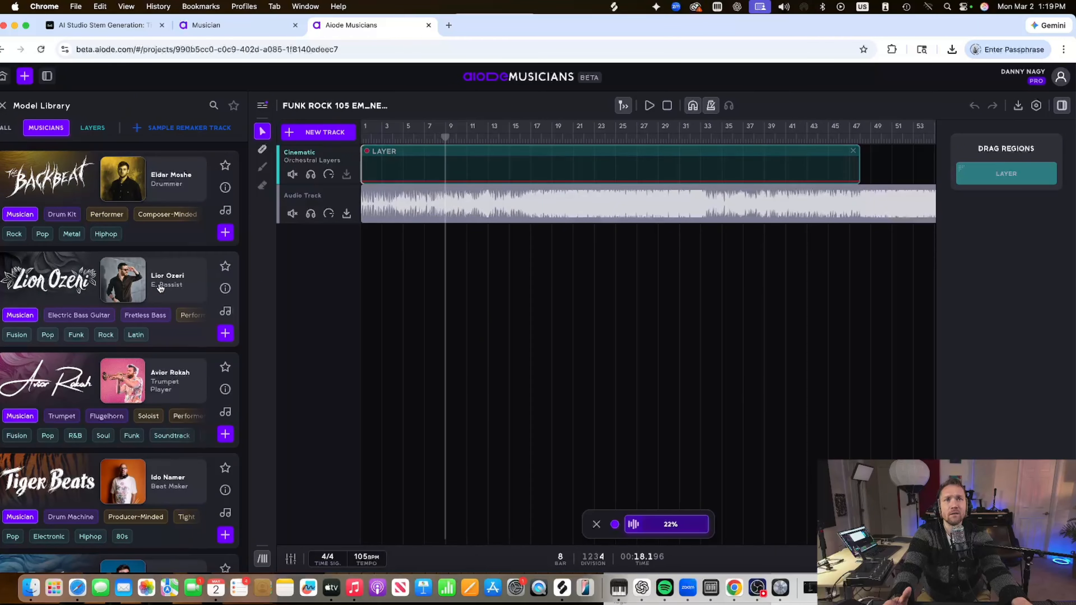
scroll(171, 304, "down", 3)
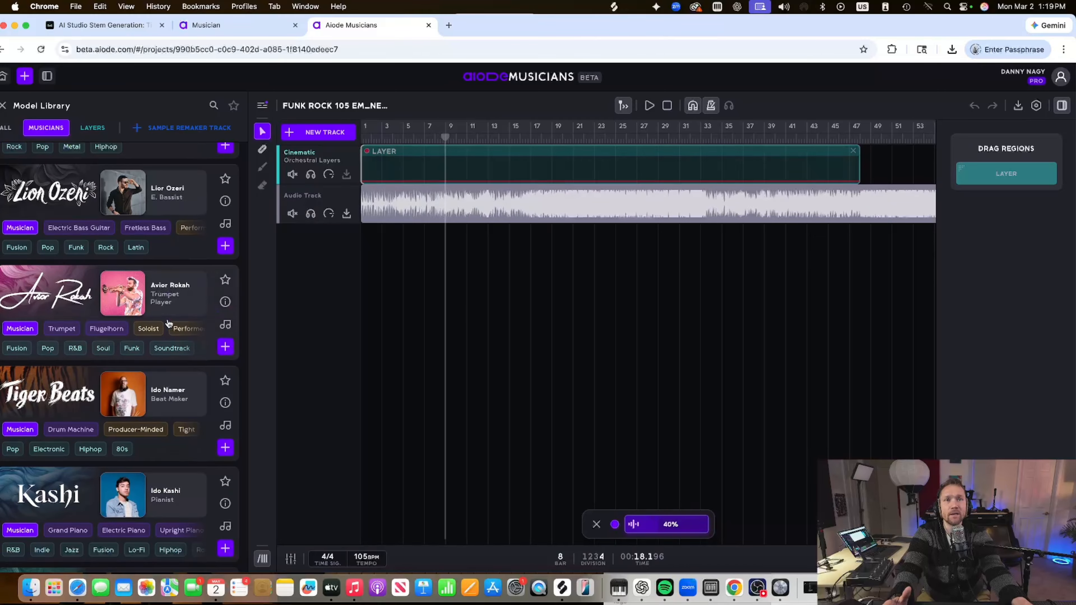
scroll(174, 424, "down", 5)
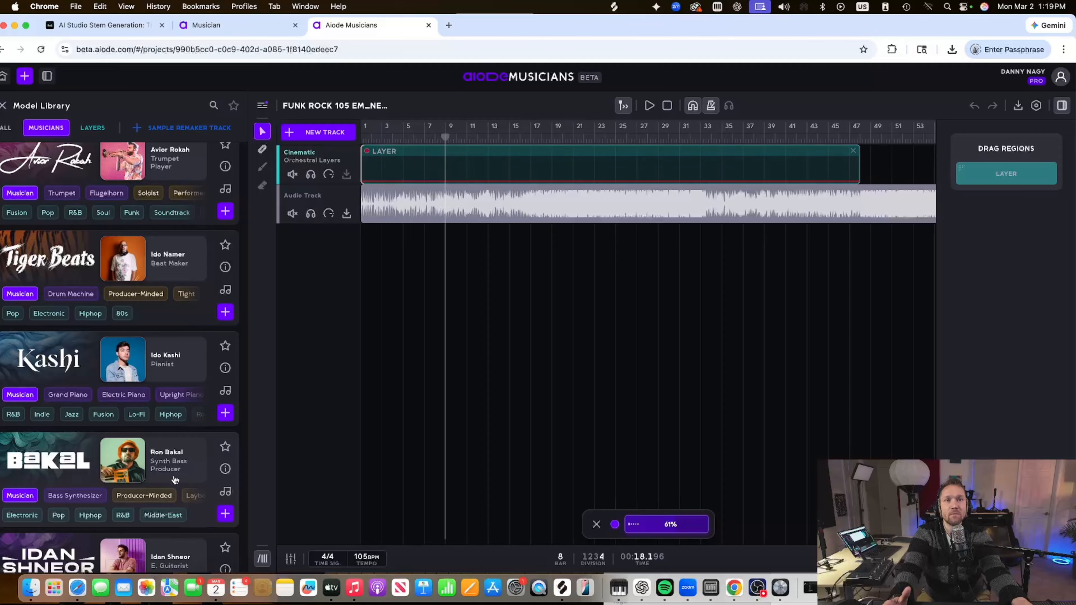
scroll(175, 479, "down", 4)
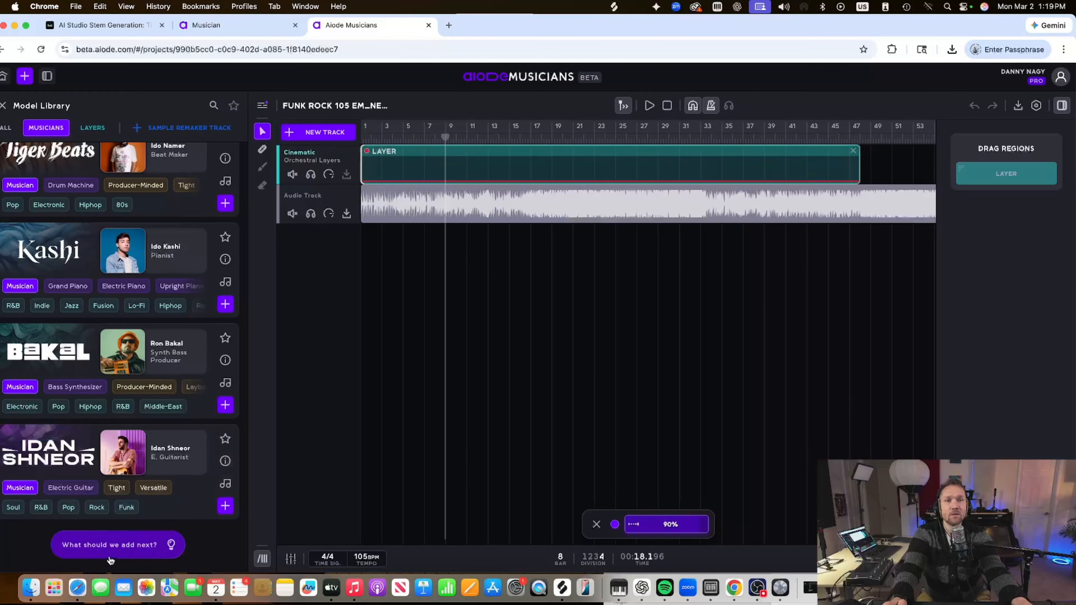
left_click(93, 128)
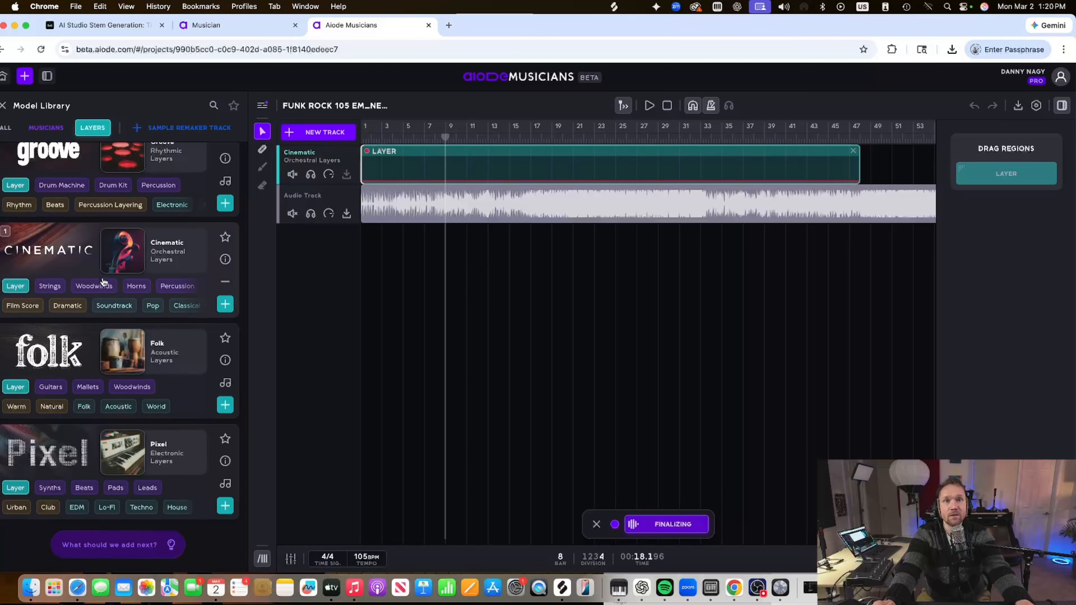
scroll(152, 330, "up", 3)
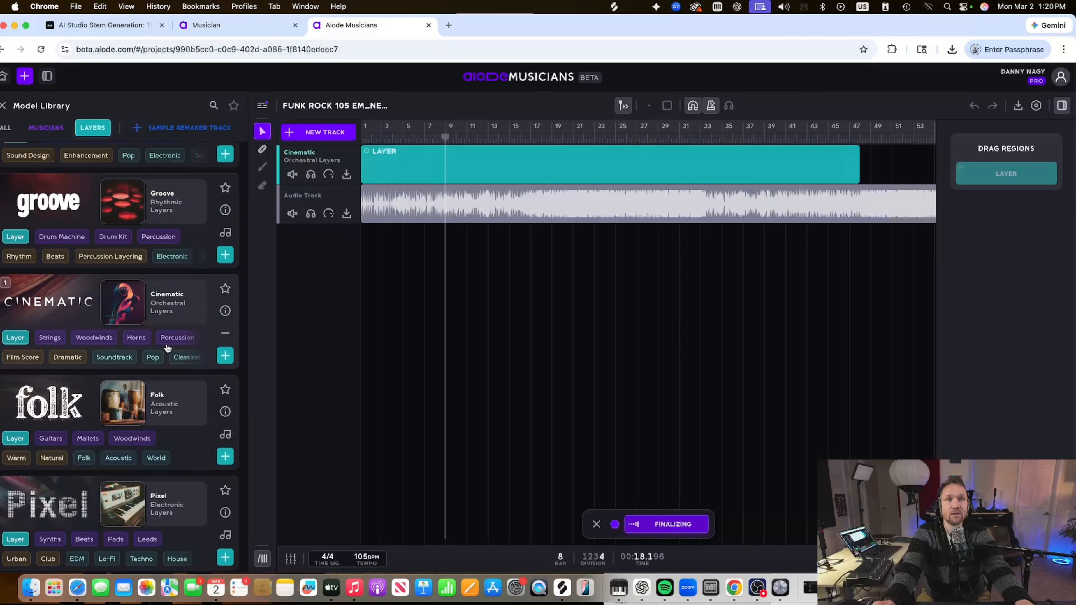
scroll(167, 316, "up", 1)
scroll(172, 283, "up", 1)
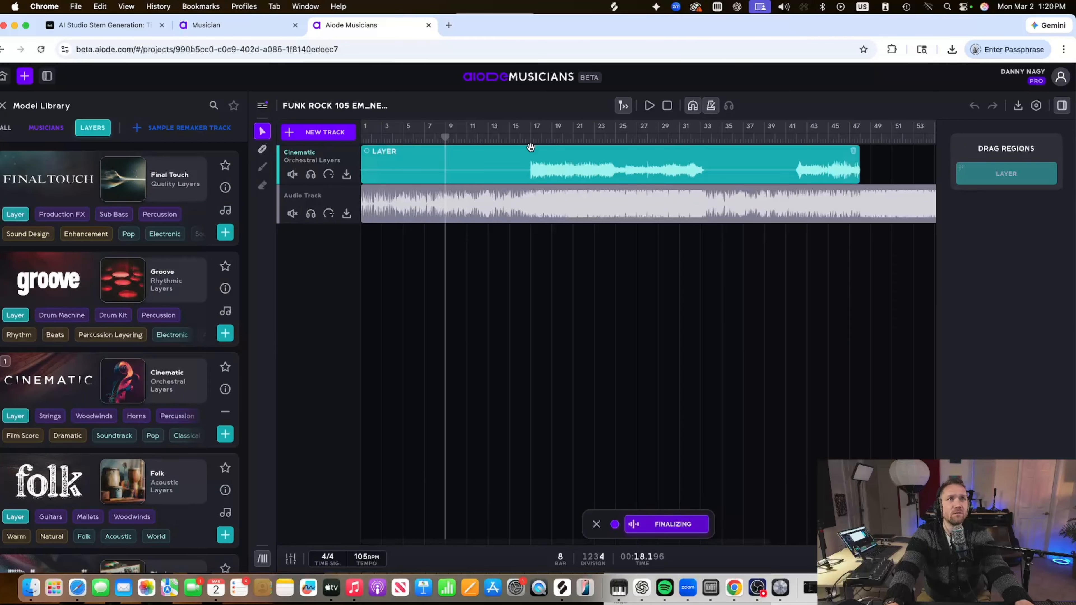
Select the generated Cinematic region and play the song from bar 16, where the layer comes in
left_click(396, 176)
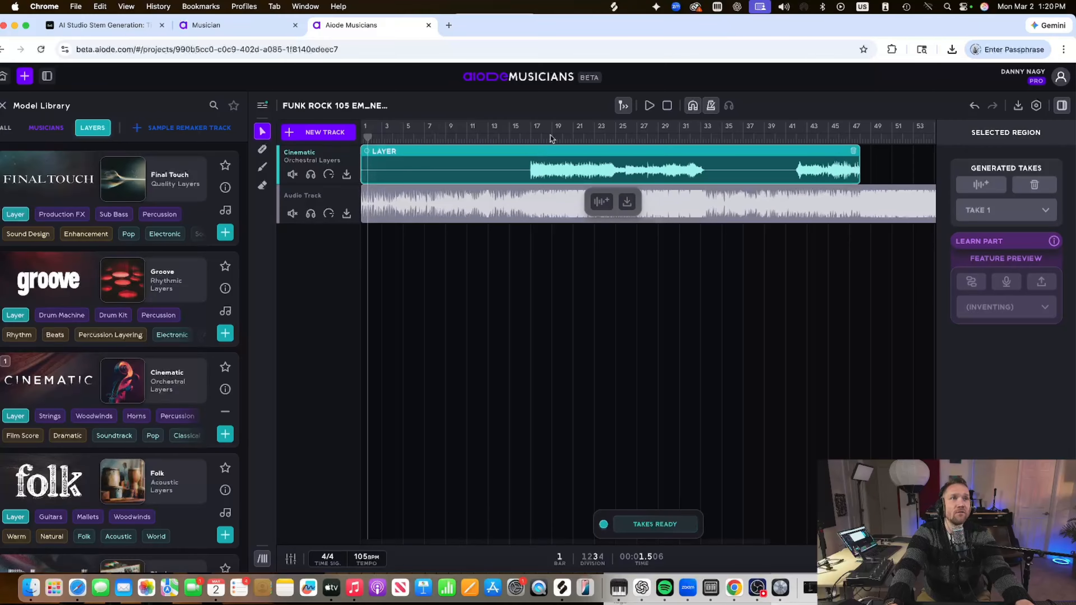
left_click(528, 136)
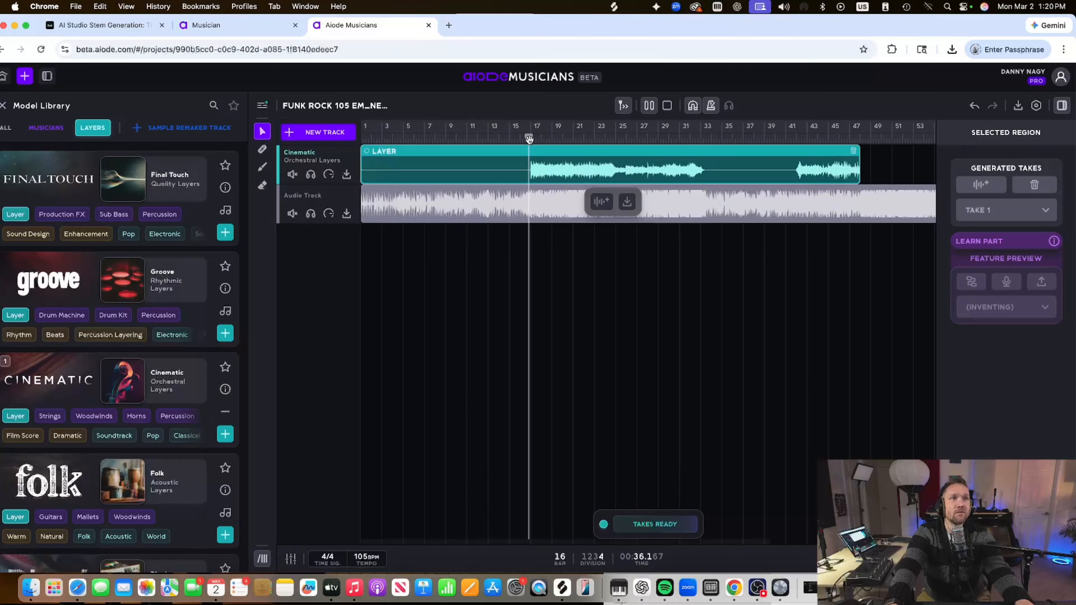
Audition the Cinematic track soloed and unsoloed, and lower the Funk Rock track's level to -13.44 dB in the mixer
left_click(311, 176)
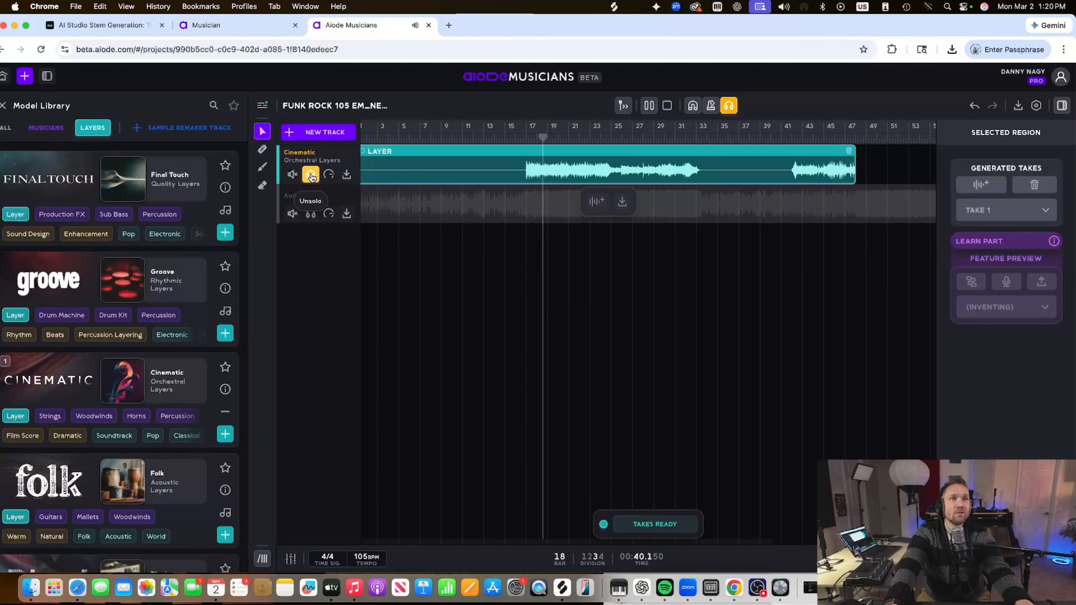
left_click(311, 175)
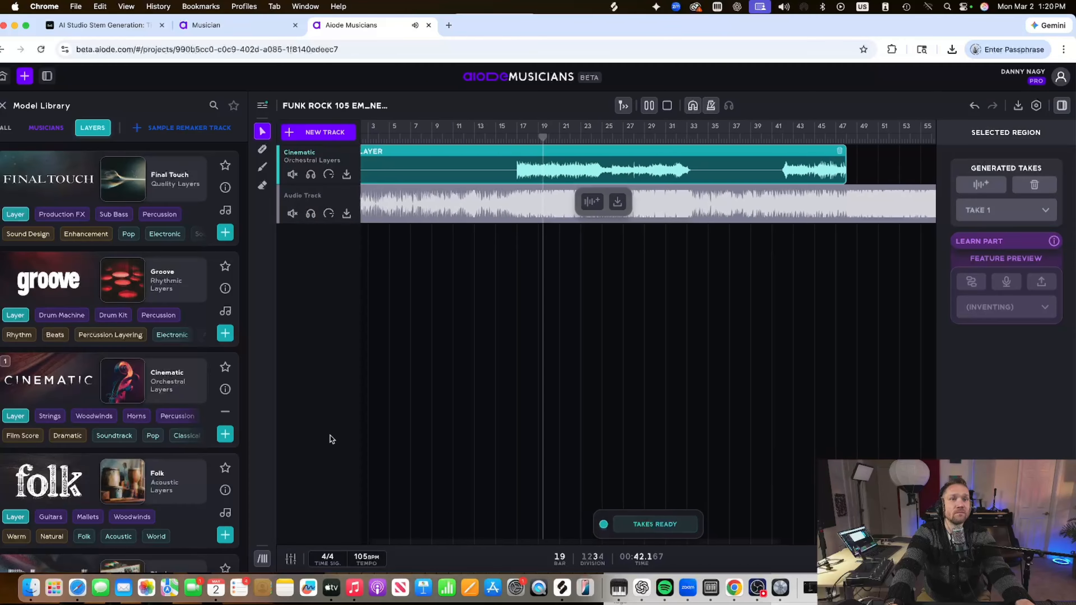
left_click(290, 559)
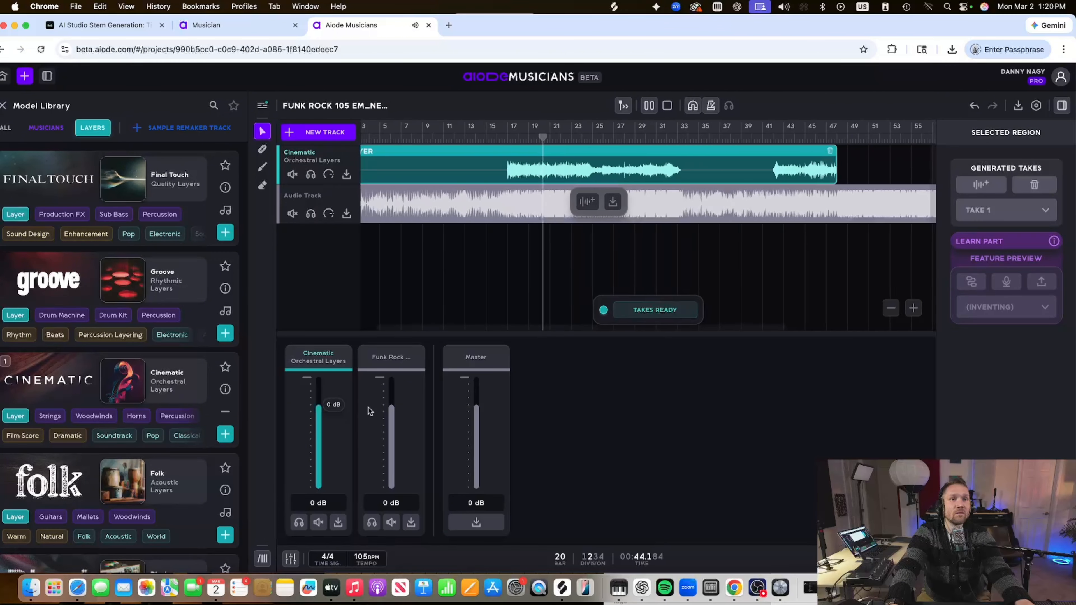
left_click_drag(391, 406, 387, 426)
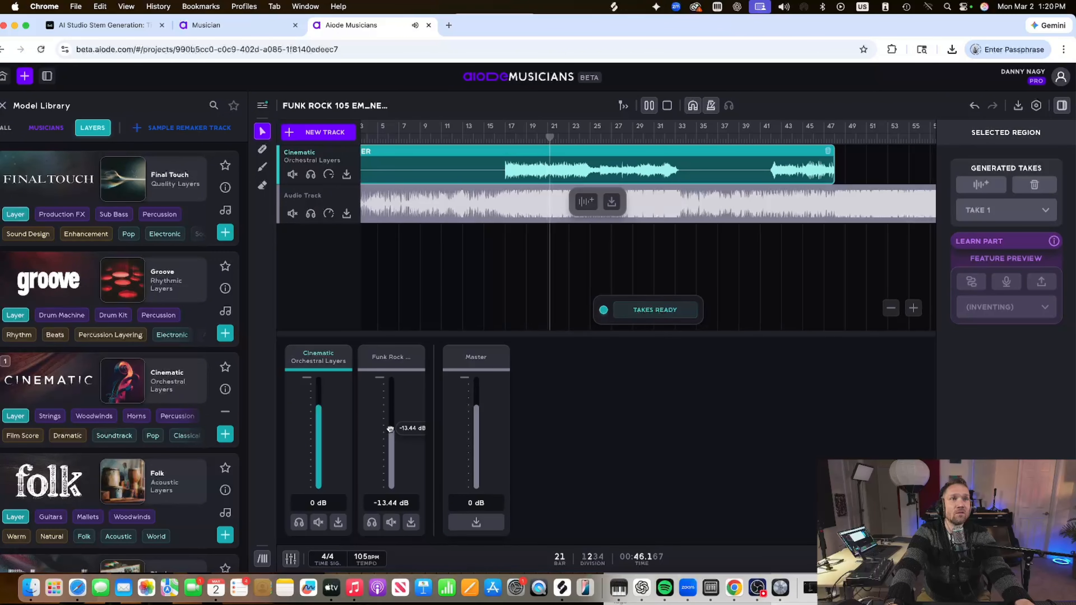
Hide the Model Library and mixer, and solo the Cinematic track to hear its last passage from bar 41
left_click(515, 279)
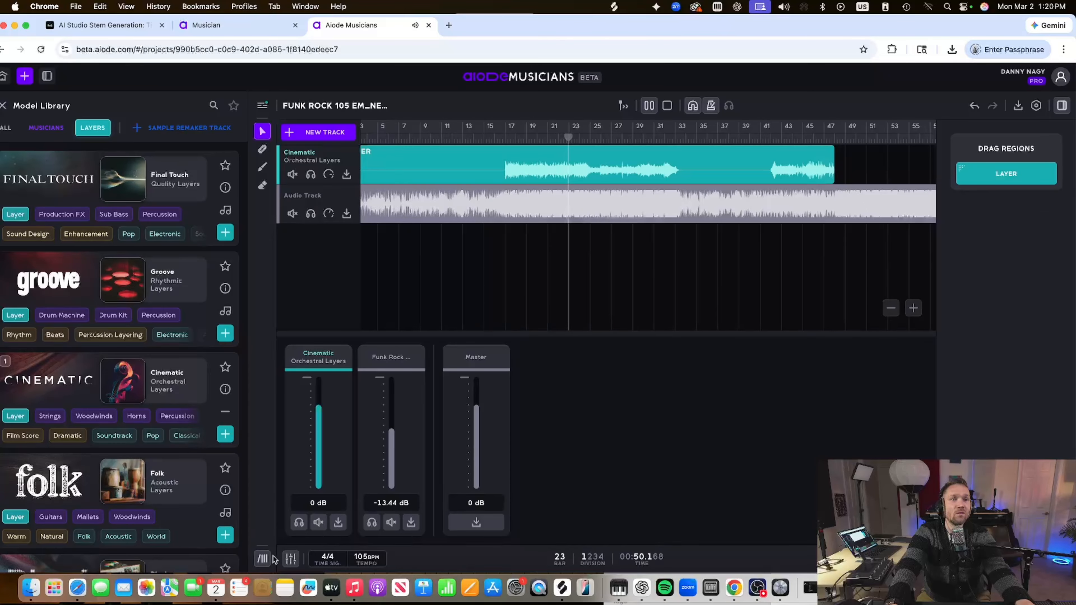
left_click(263, 559)
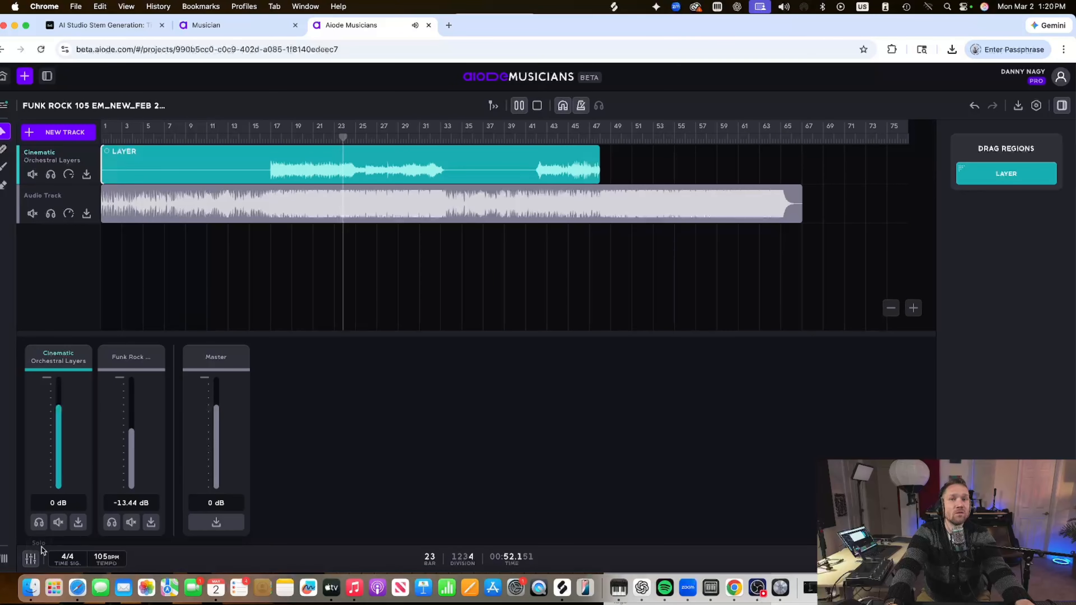
left_click(31, 559)
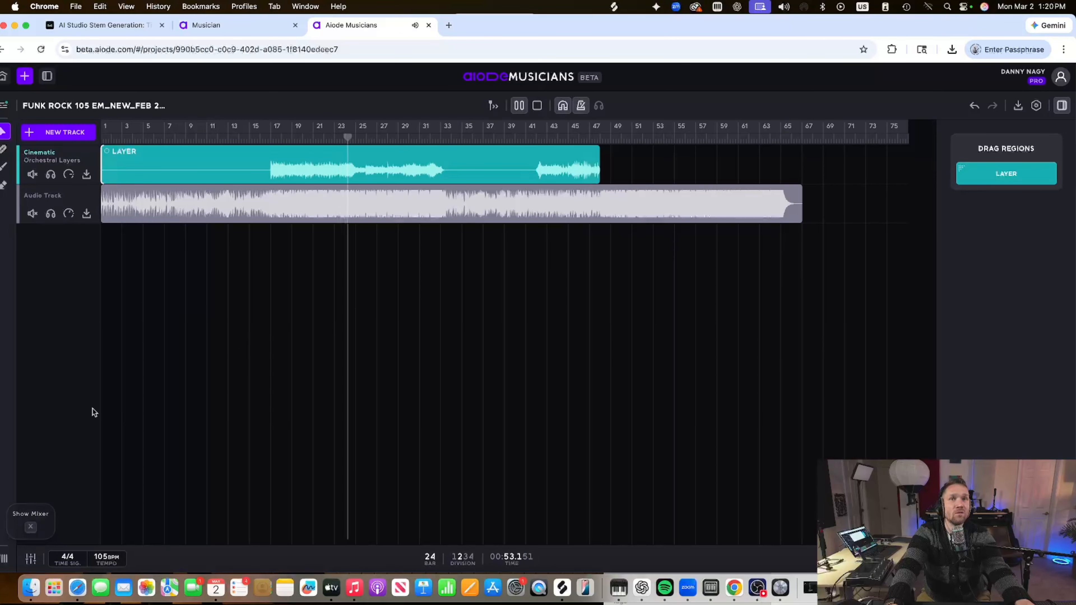
left_click(51, 176)
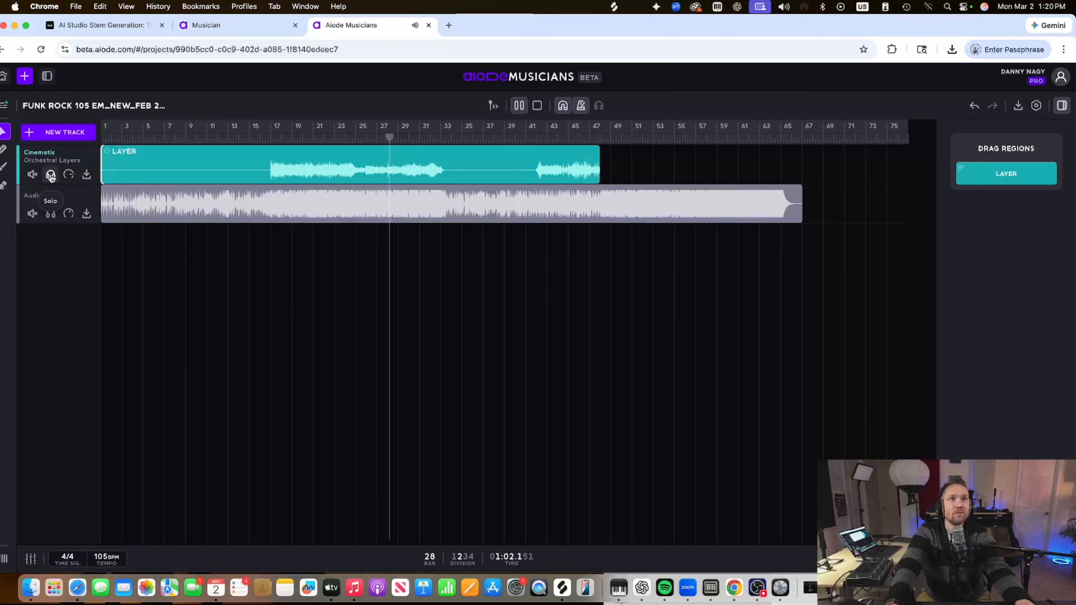
left_click(51, 176)
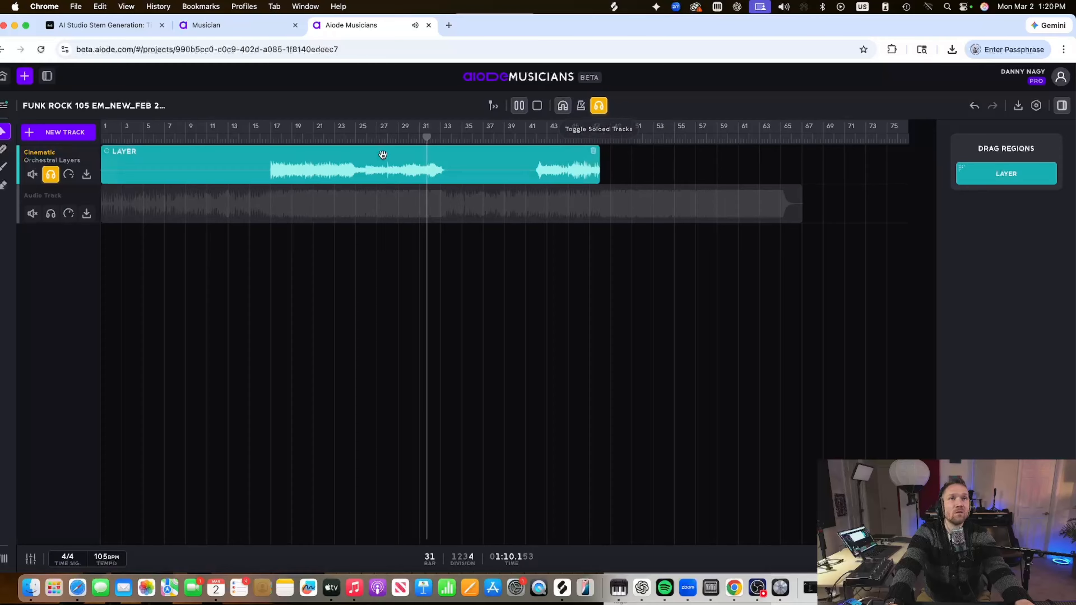
left_click(534, 135)
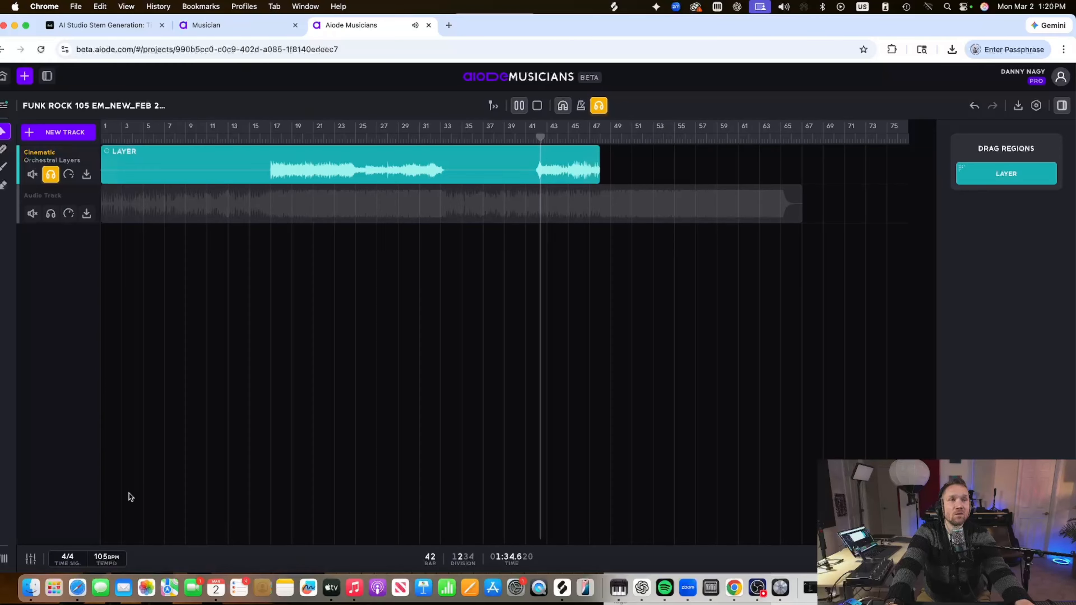
Stop playback, unsolo the Cinematic track, and delete its generated layer region
left_click(6, 559)
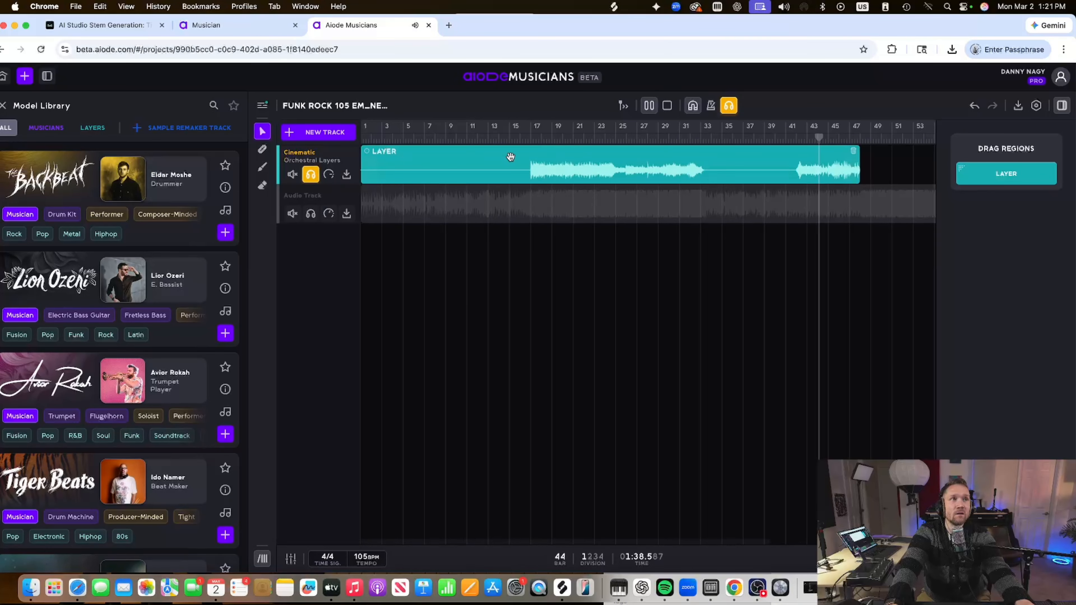
left_click(500, 157)
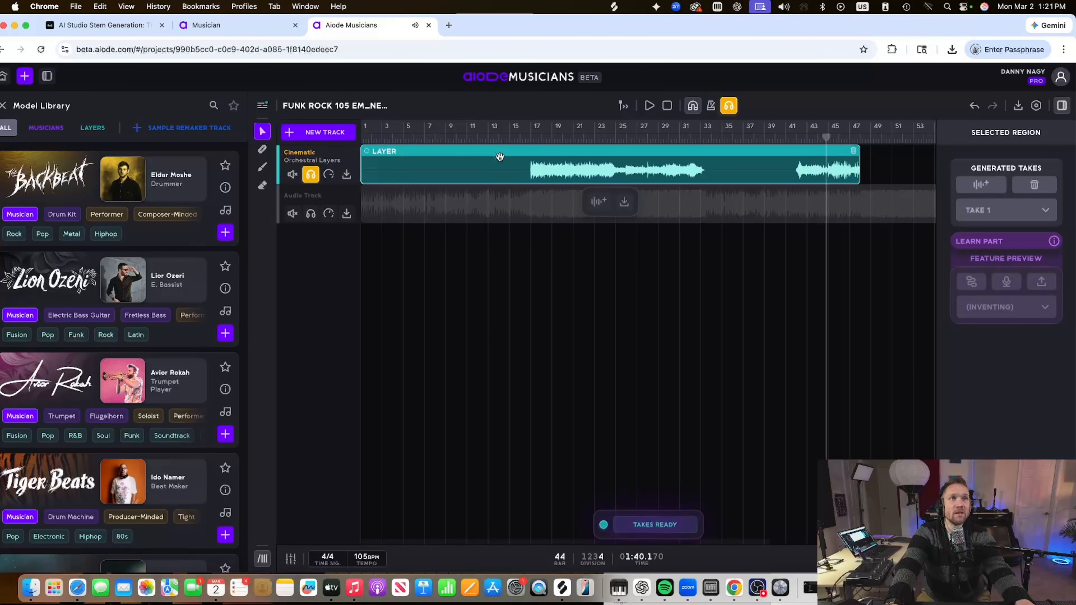
left_click(310, 175)
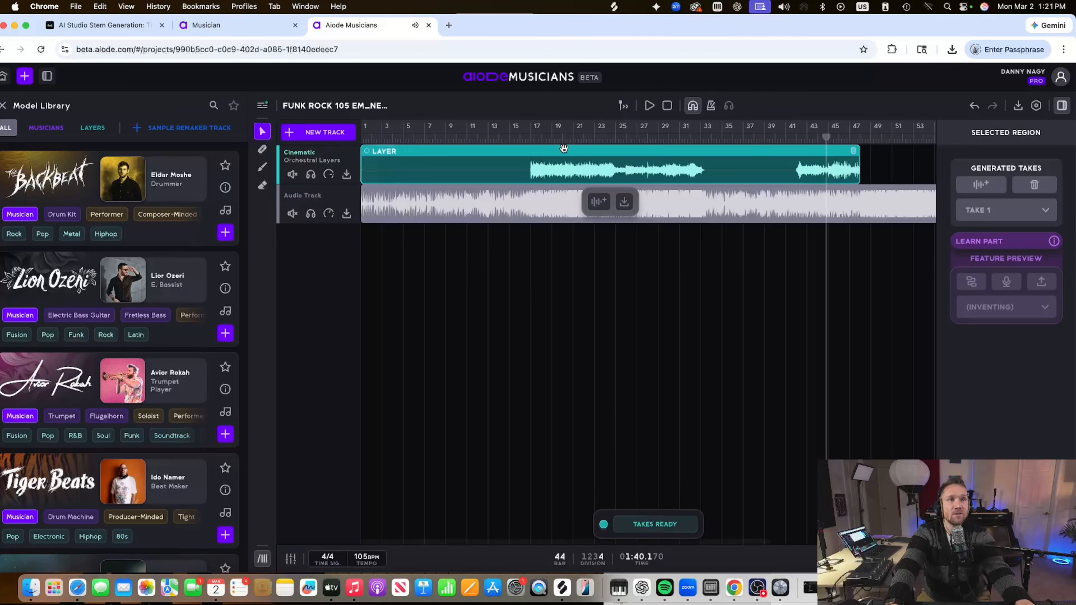
key("Delete")
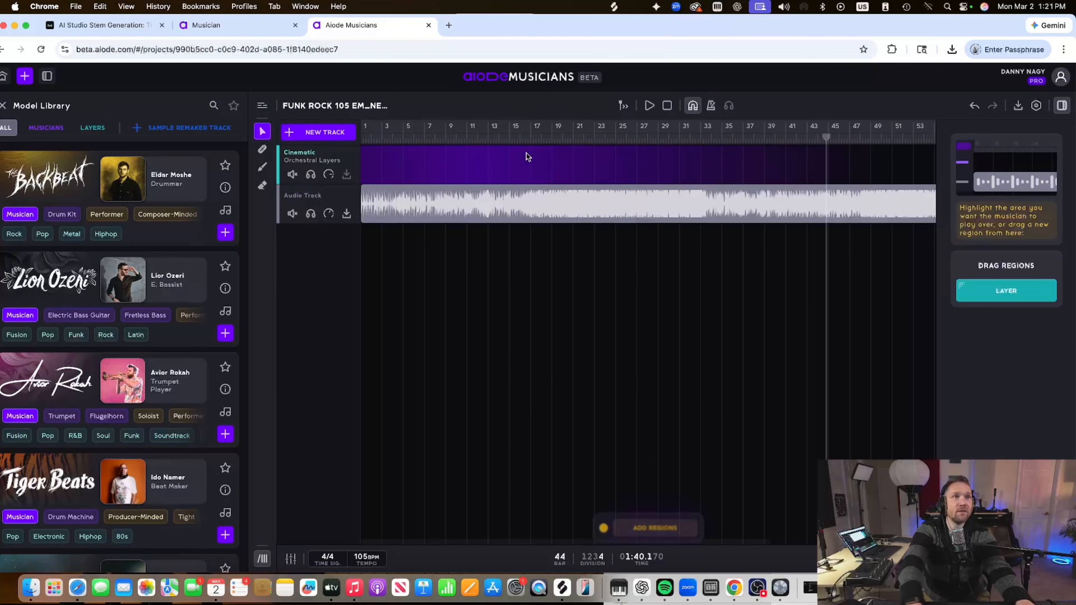
Play the song briefly from about bar 16 to find where the new layer should start
left_click(510, 170)
key("space")
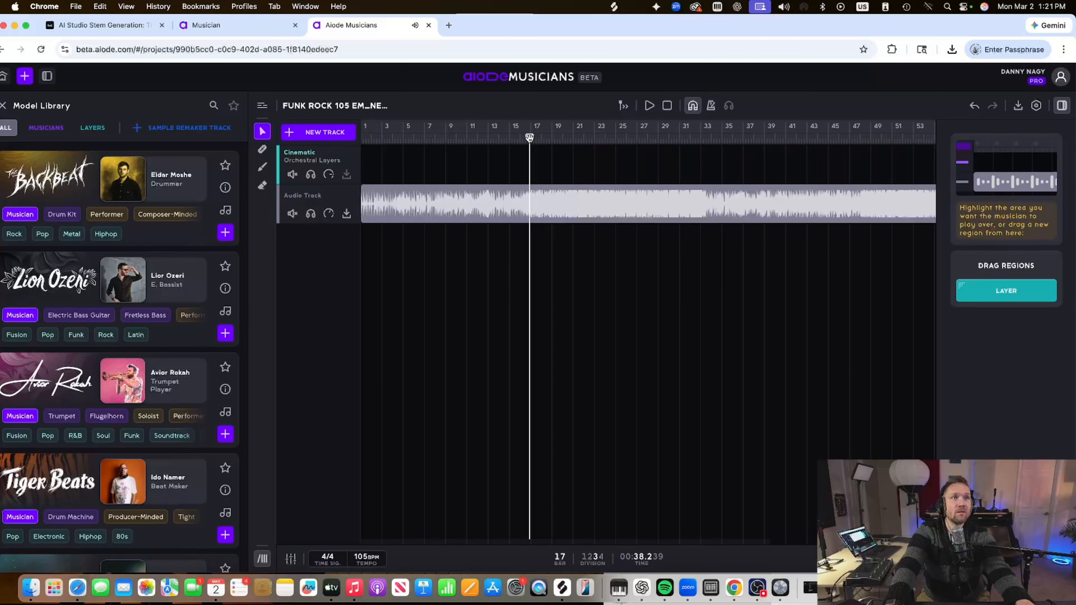
key("space")
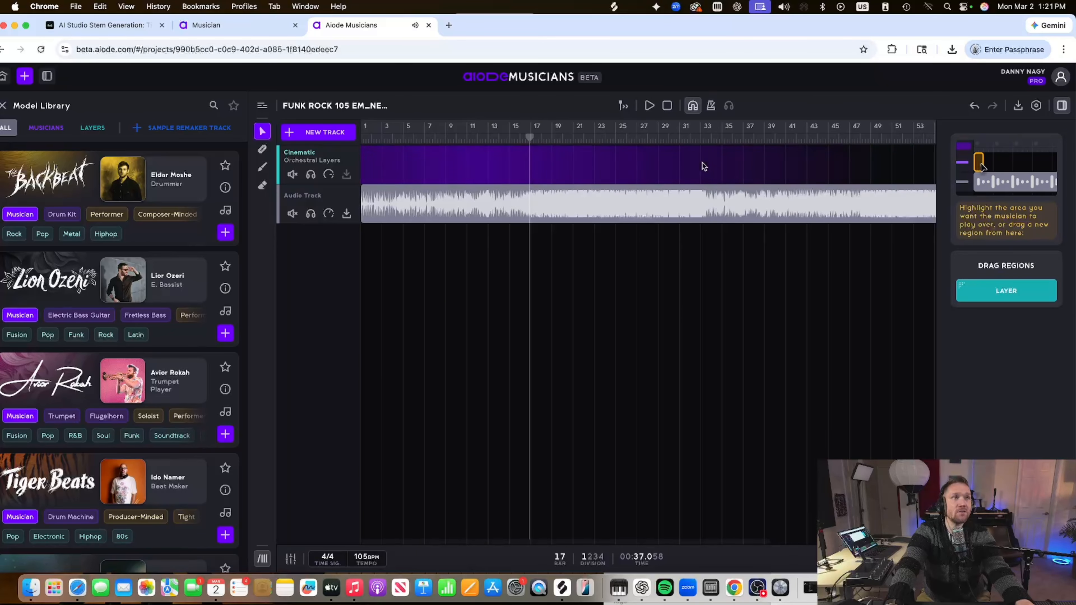
left_click_drag(702, 165, 525, 167)
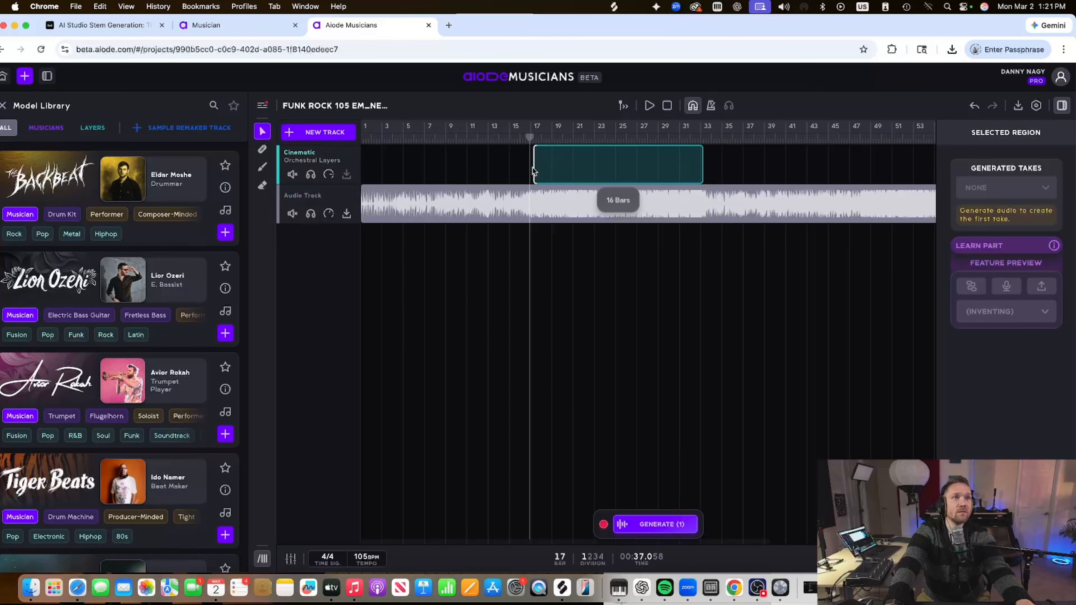
left_click_drag(532, 171, 532, 167)
left_click(473, 164)
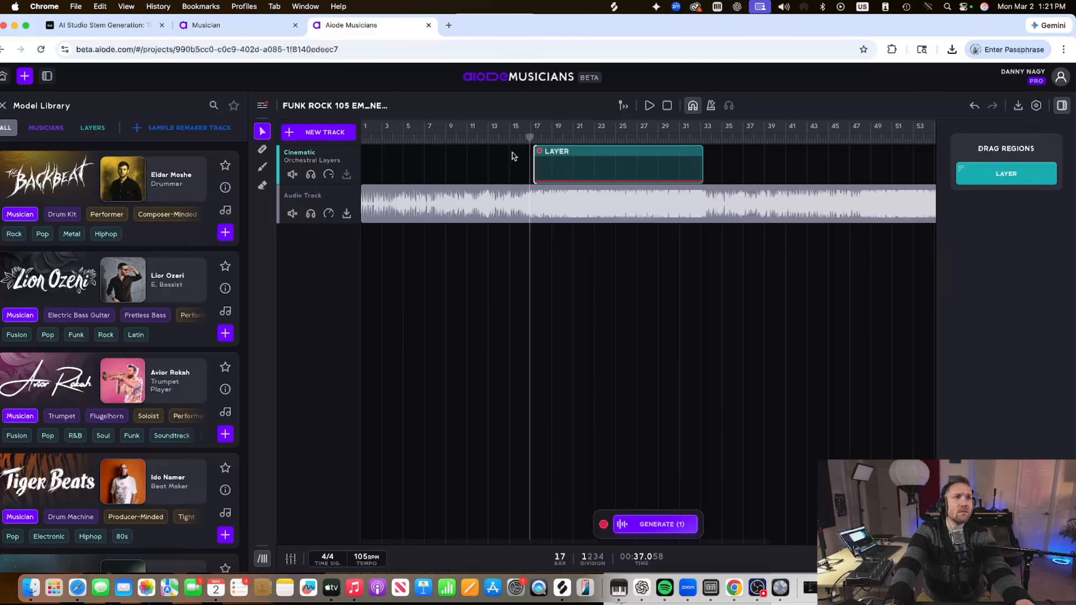
left_click(563, 148)
key("Delete")
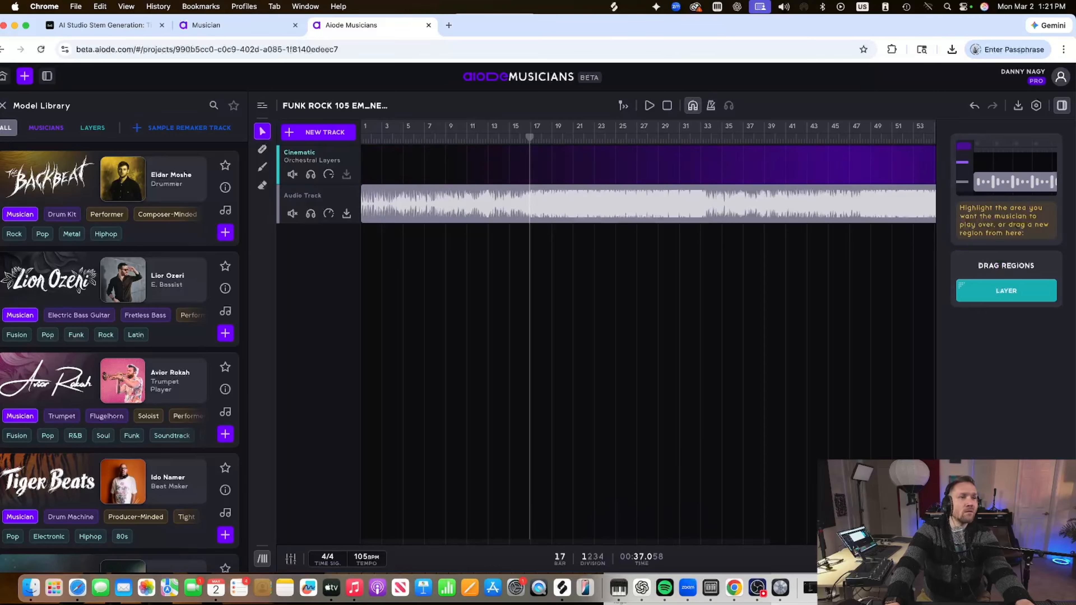
Listen to the song from about bar 15 and again from about bar 32 to find the section's start and end
left_click(912, 524)
left_click(912, 524)
scroll(687, 286, "right", 3)
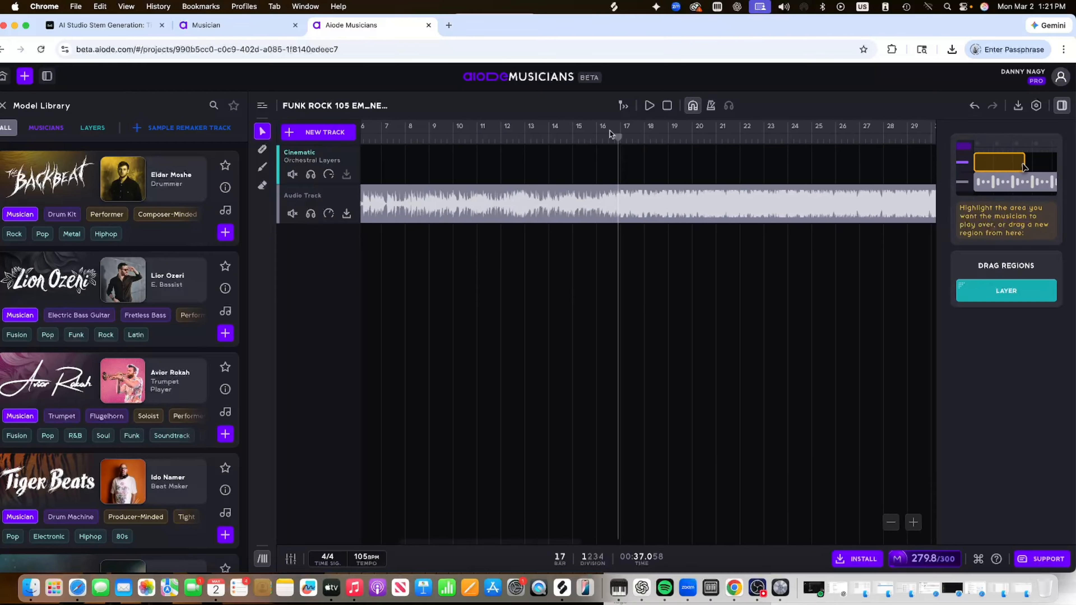
left_click_drag(616, 137, 590, 138)
key("space")
scroll(607, 144, "right", 4)
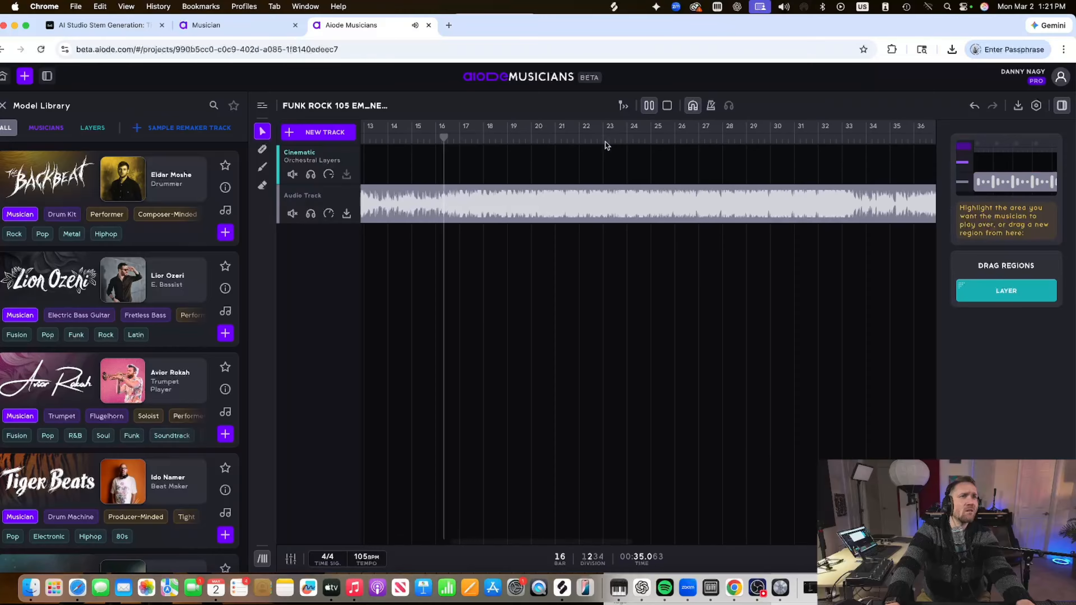
scroll(754, 353, "right", 2)
left_click(762, 136)
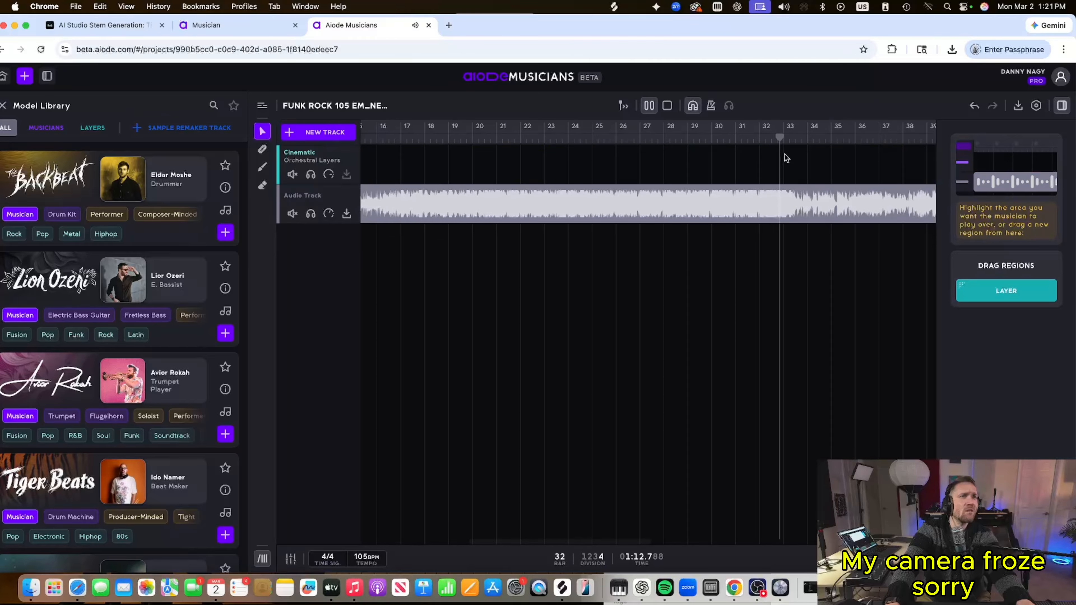
Draw a Cinematic layer region from bar 17 to bar 34 and generate its first take
left_click_drag(783, 153, 809, 175)
key("BackSpace")
key("space")
left_click(655, 524)
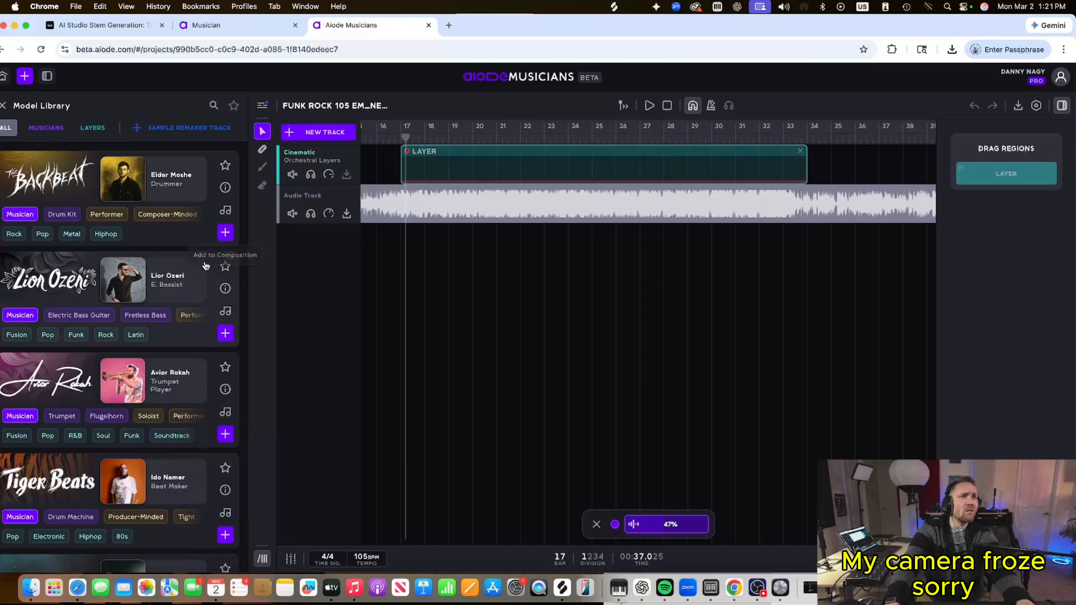
Read the descriptions, instruments and traits of the Final Touch and Cinematic layer models
left_click(92, 128)
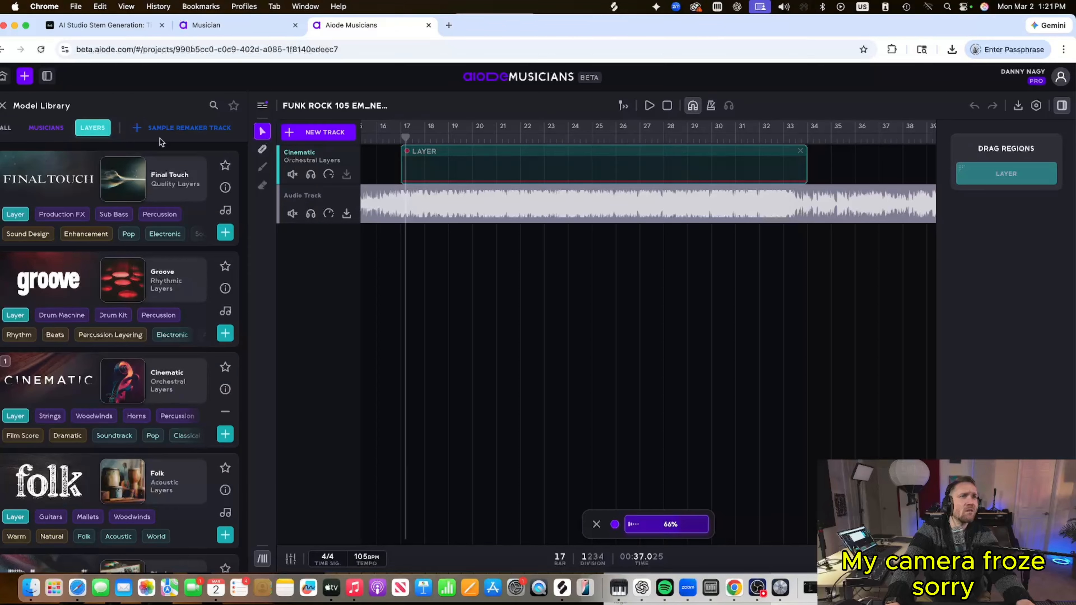
left_click(226, 188)
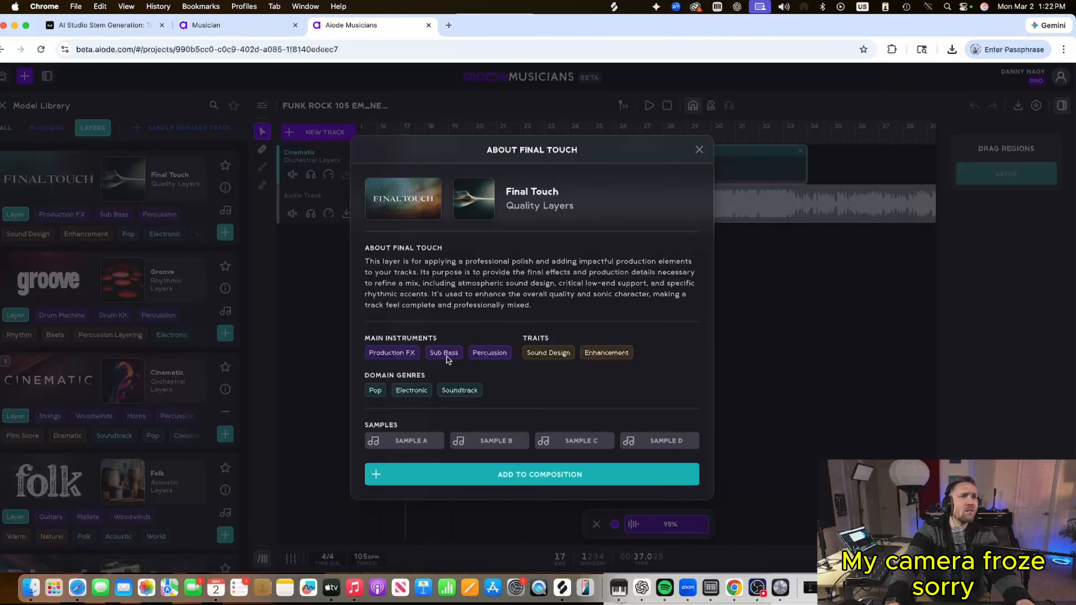
left_click(699, 150)
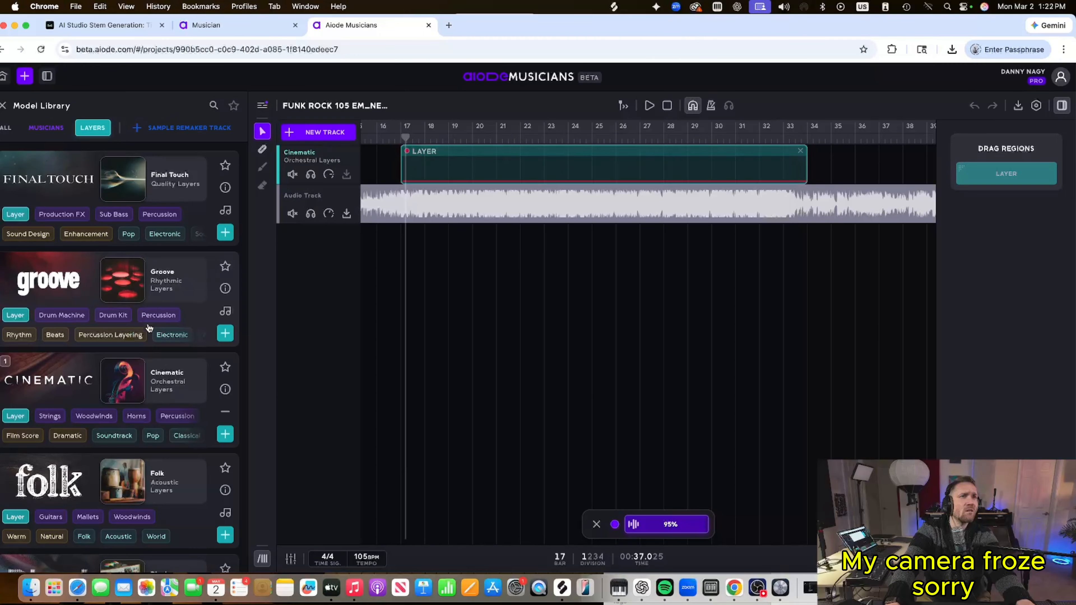
left_click(226, 390)
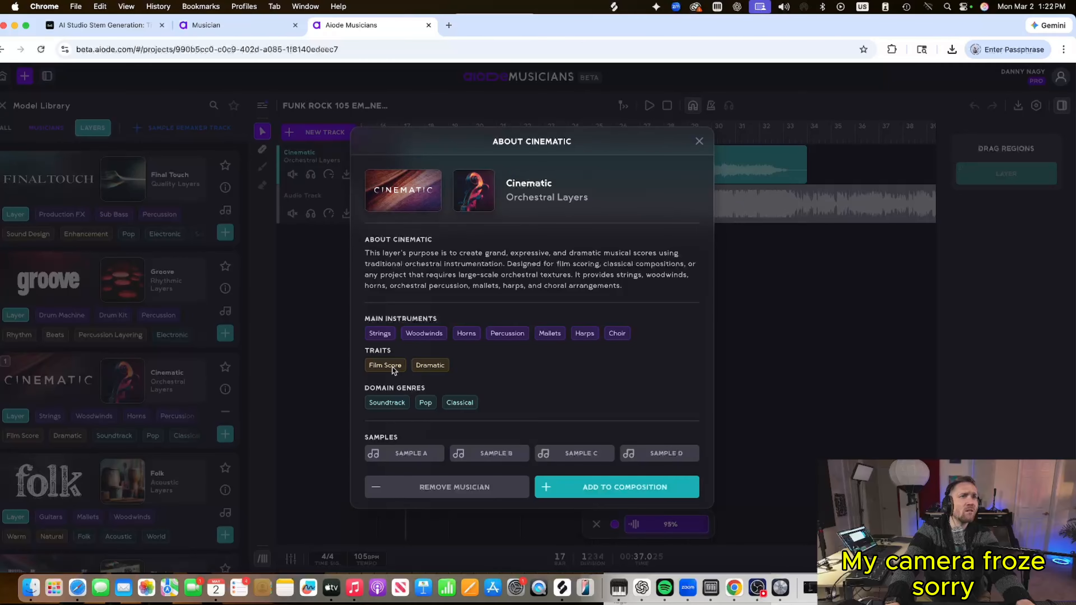
scroll(430, 411, "down", 1)
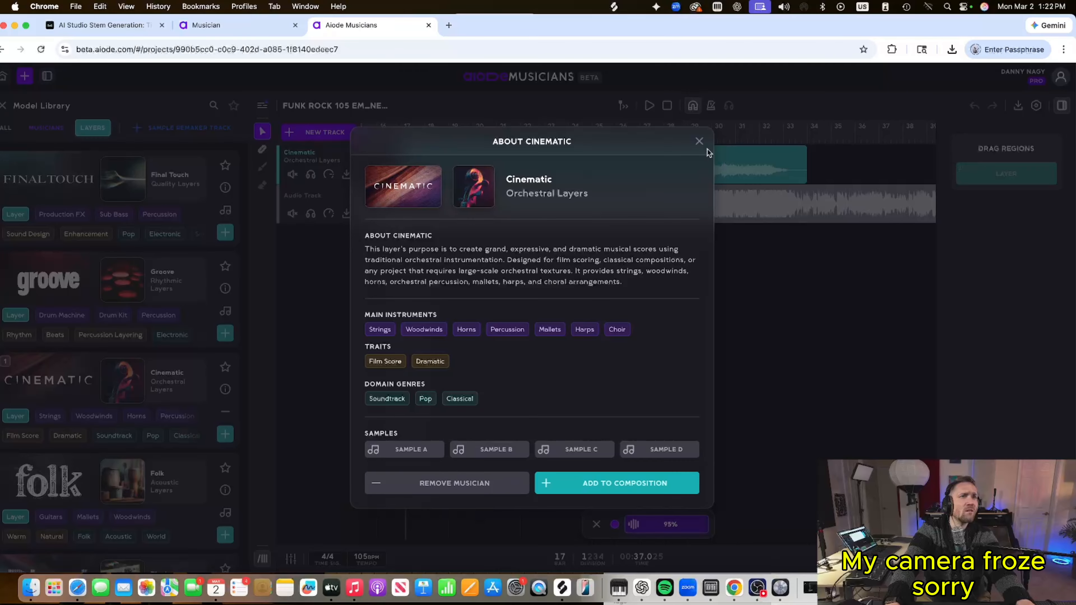
left_click(699, 142)
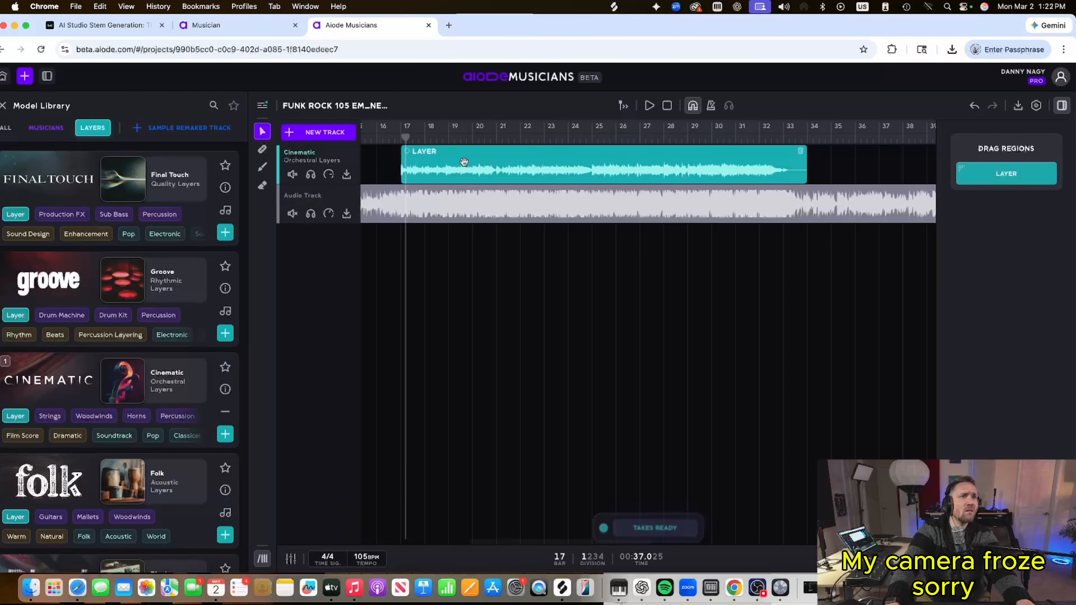
Play the new Cinematic layer from bar 17, comparing it soloed and in the full mix, and examine where the region ends
left_click(398, 136)
key("space")
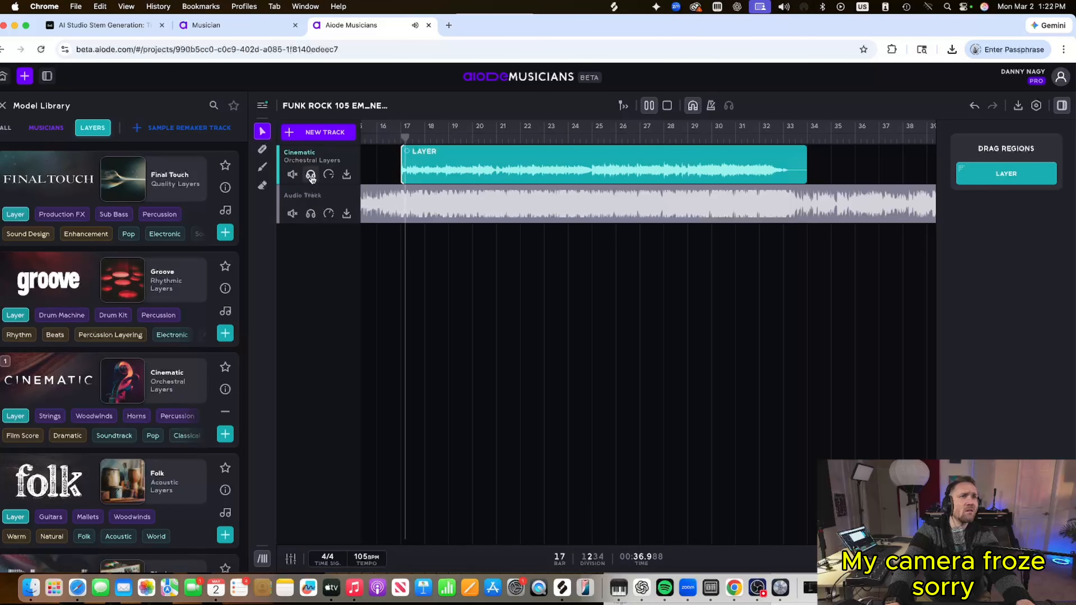
left_click(311, 174)
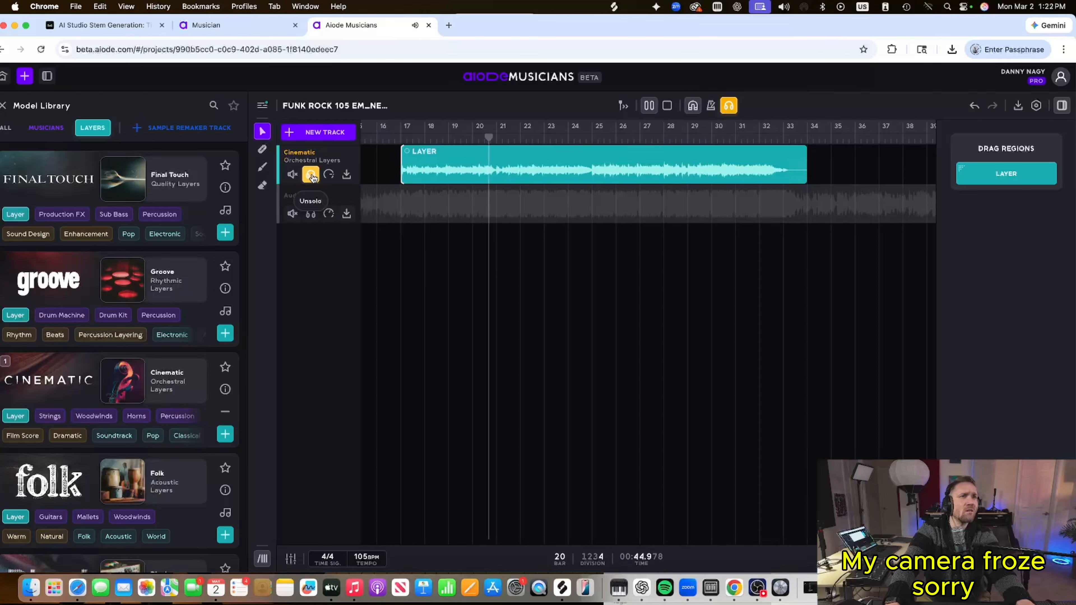
left_click(311, 175)
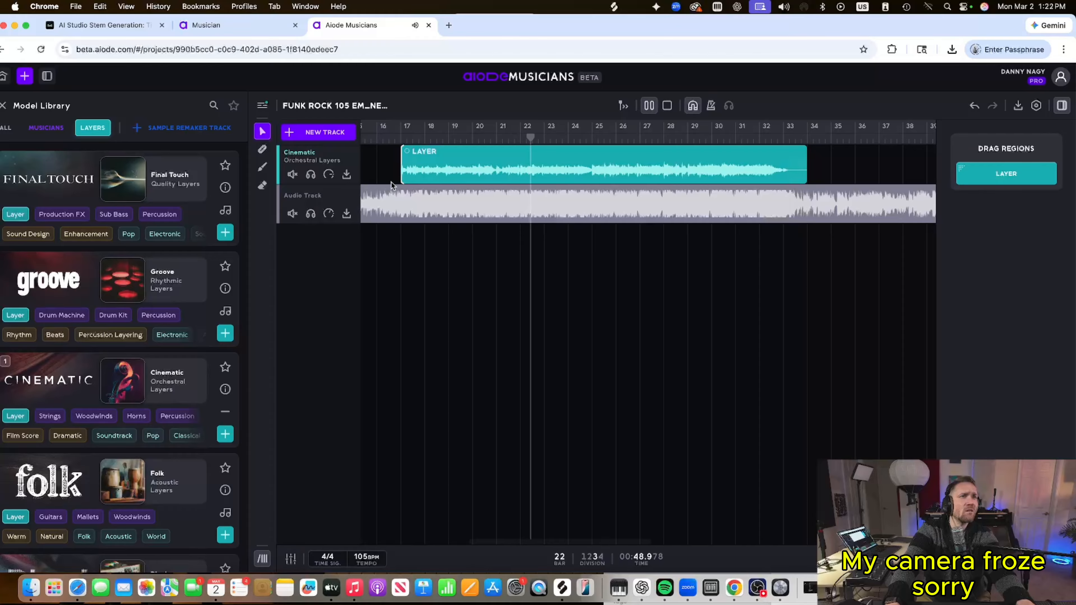
scroll(475, 181, "right", 5)
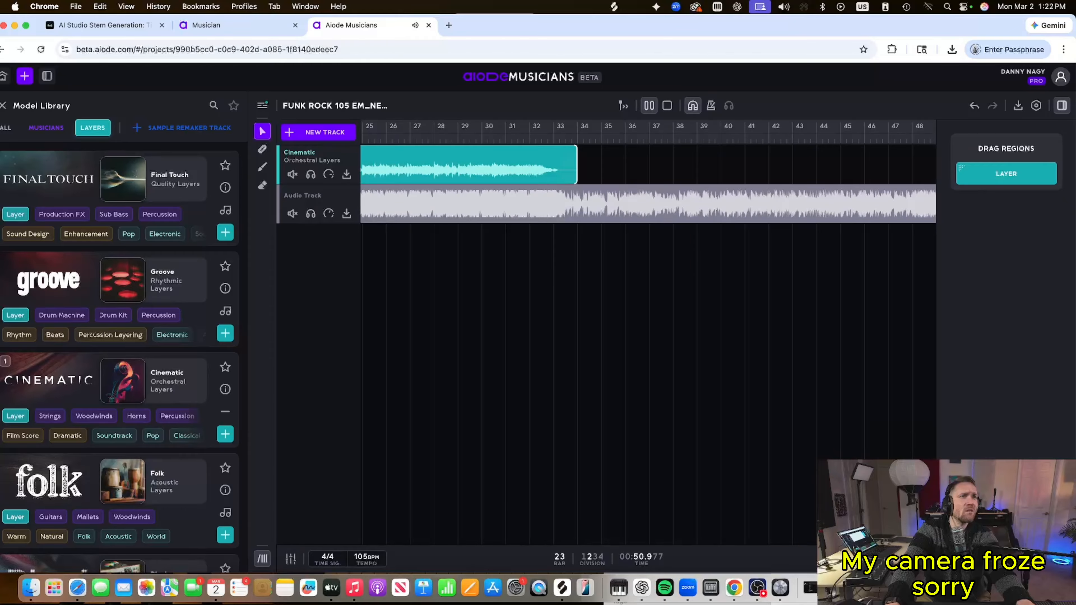
scroll(474, 181, "down", 5)
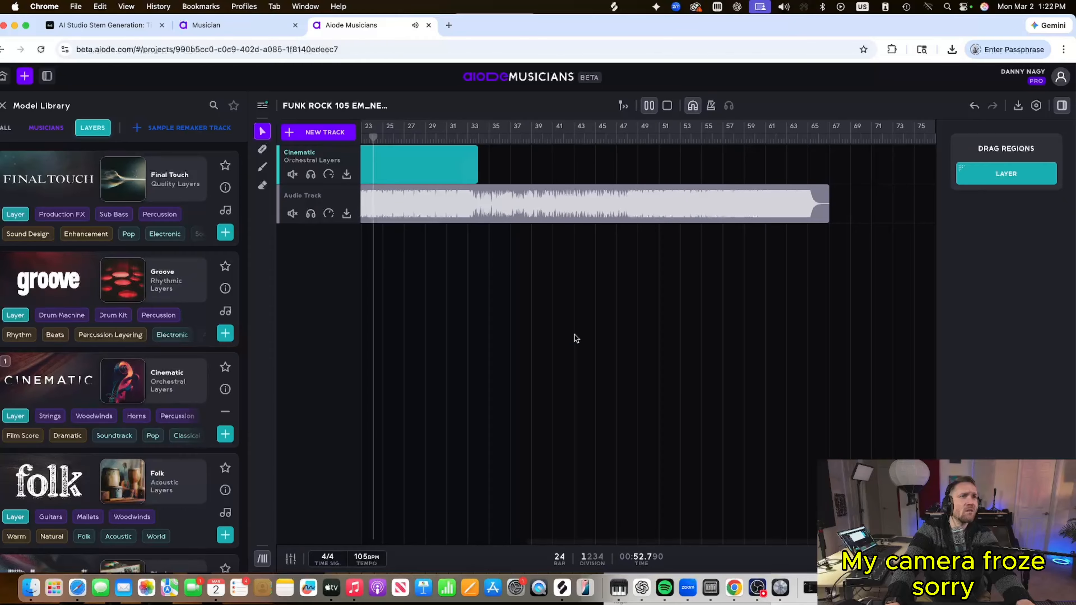
scroll(427, 285, "left", 3)
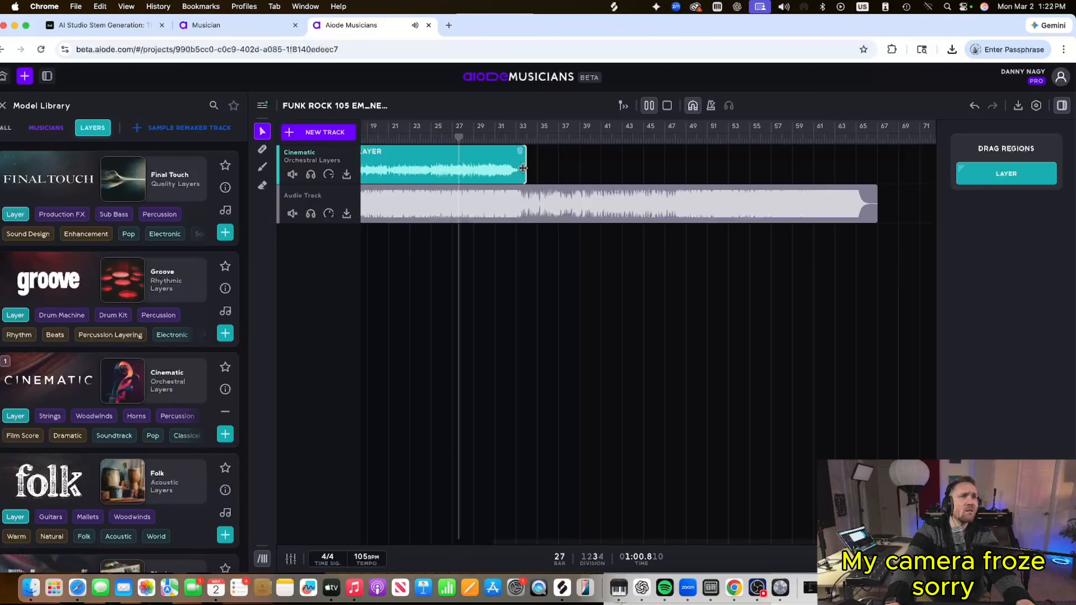
Shorten the first Cinematic region to end at bar 25 and generate a 9-bar layer in the freed space up to bar 34
mouse_move(523, 168)
left_mouse_down()
mouse_move(438, 168)
mouse_move(517, 161)
left_mouse_up()
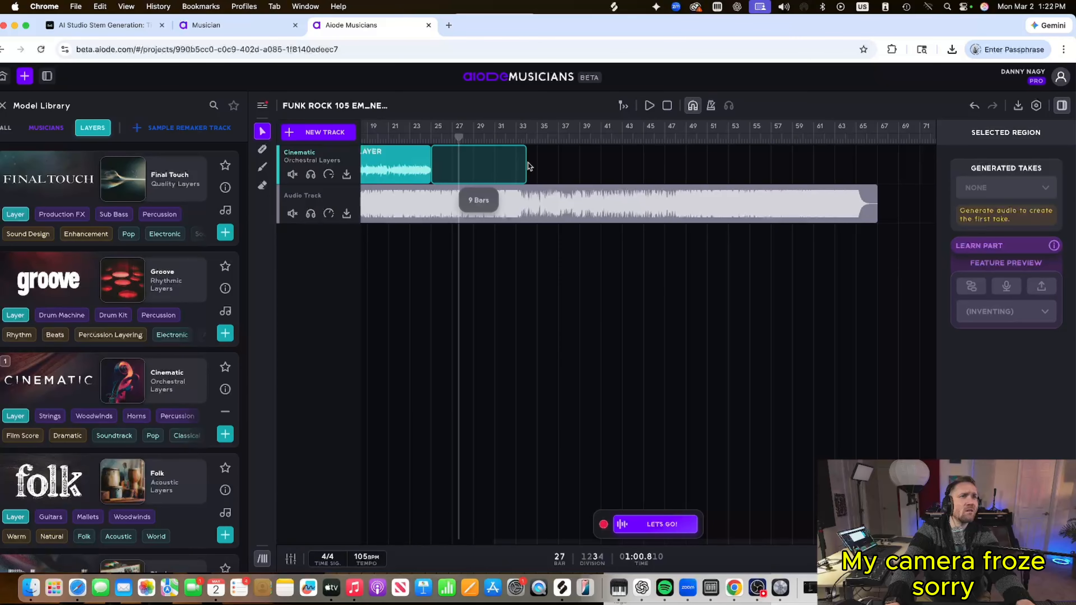
left_click(662, 524)
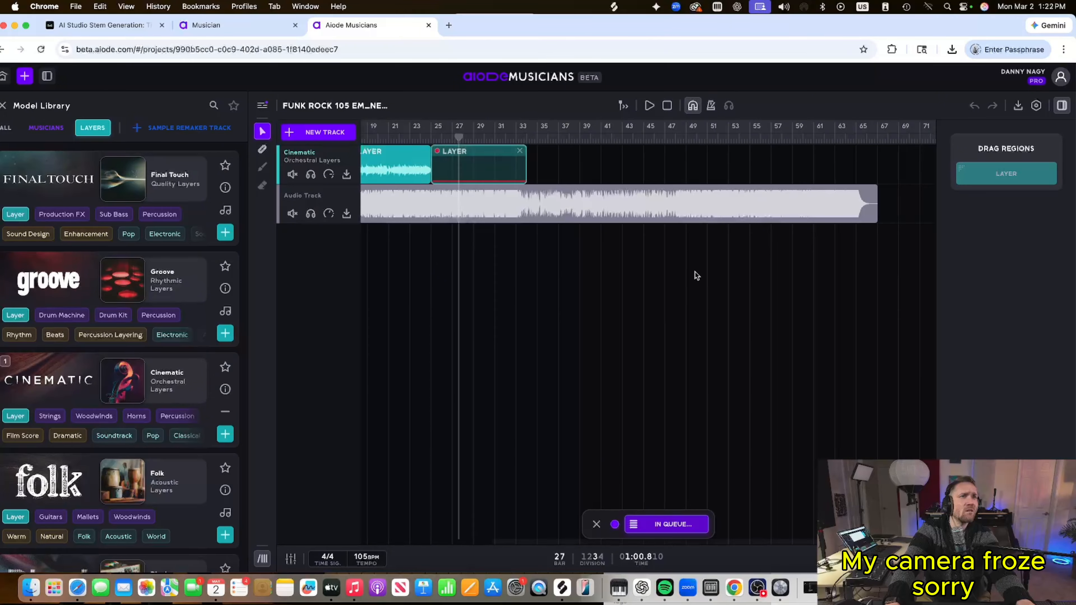
Listen to the song from bar 47 and draw another Cinematic layer region from bar 49 to about bar 65
left_click(662, 142)
key("space")
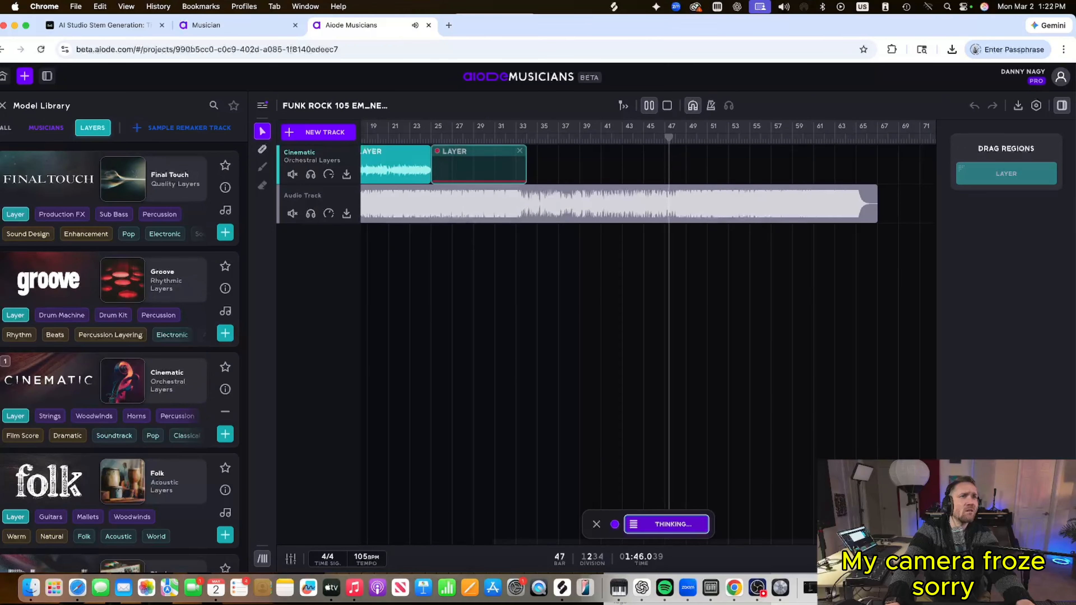
key("super+equal")
key("super+equal")
key("super+minus")
key("super+minus")
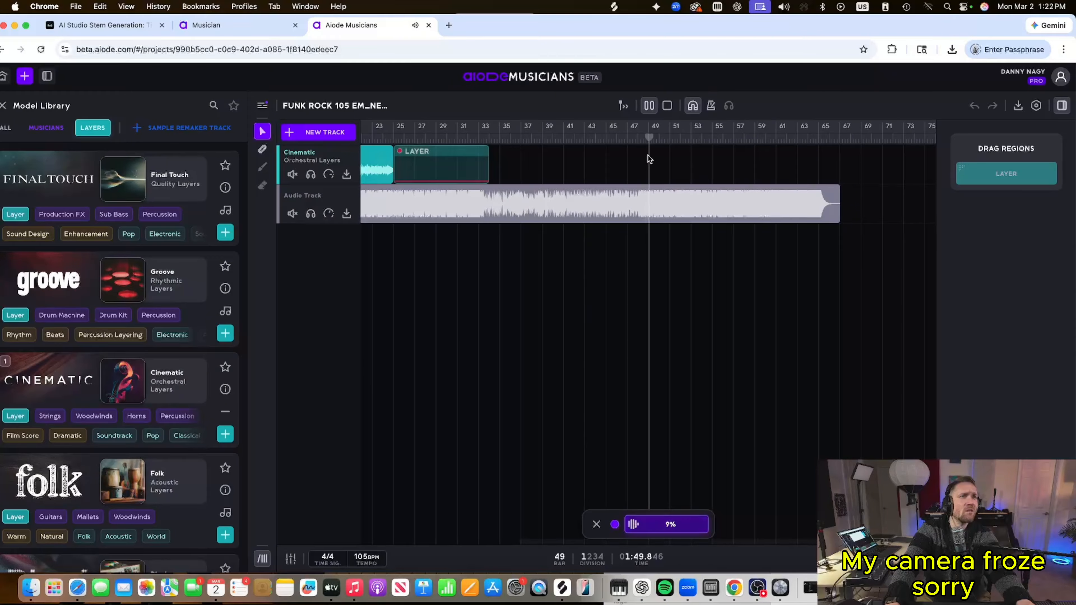
key("space")
left_click_drag(648, 155, 826, 162)
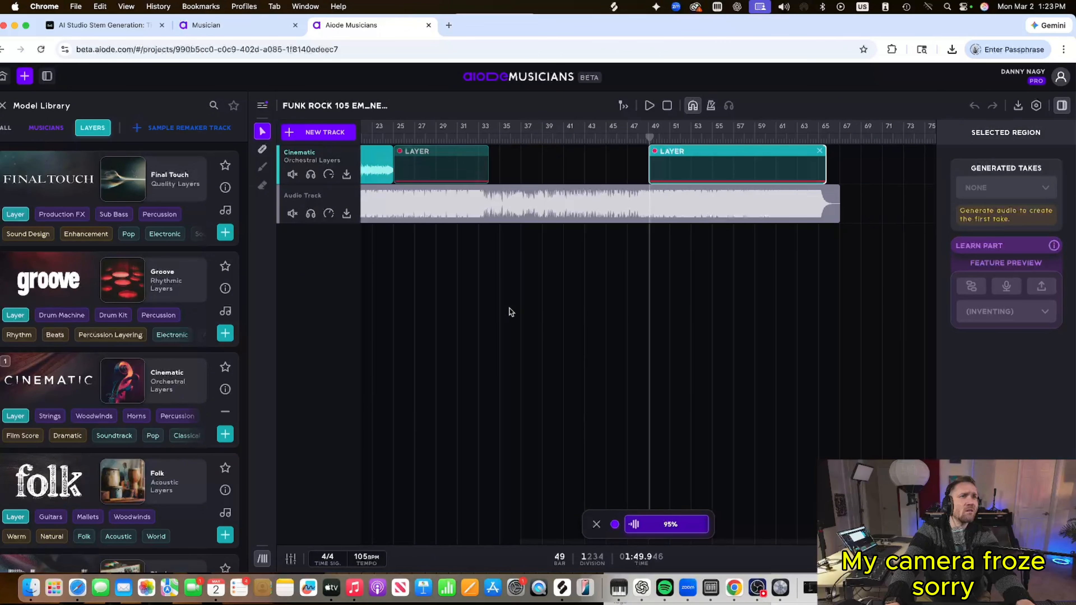
Listen to the generated 9-bar layer from bar 25 and delete both it and the empty region starting at bar 49
left_click(226, 212)
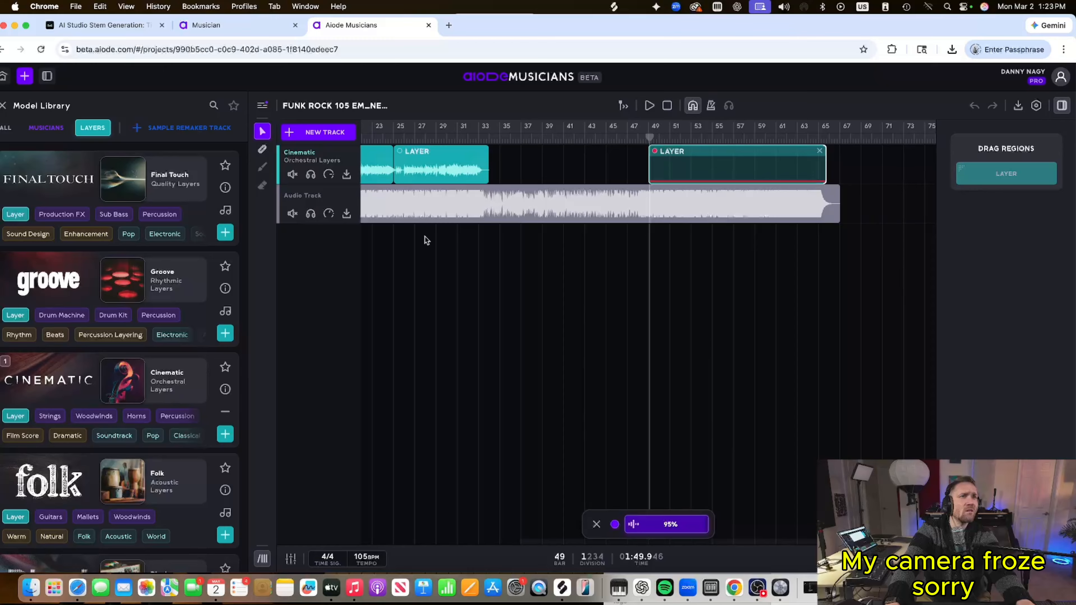
left_click(392, 135)
key("space")
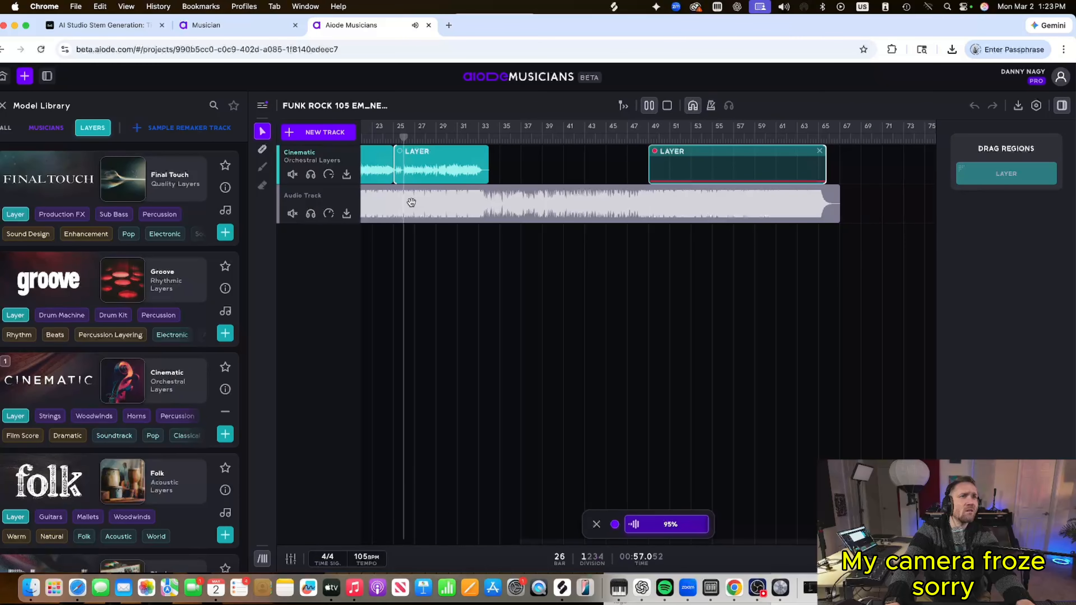
left_click(421, 159)
key("Delete")
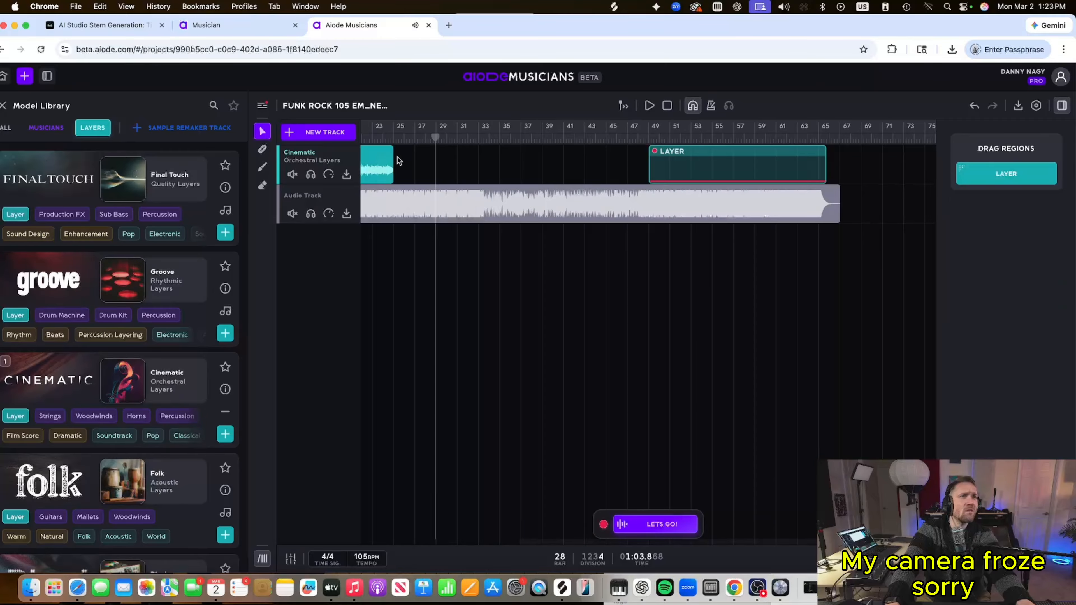
left_click_drag(394, 181, 403, 182)
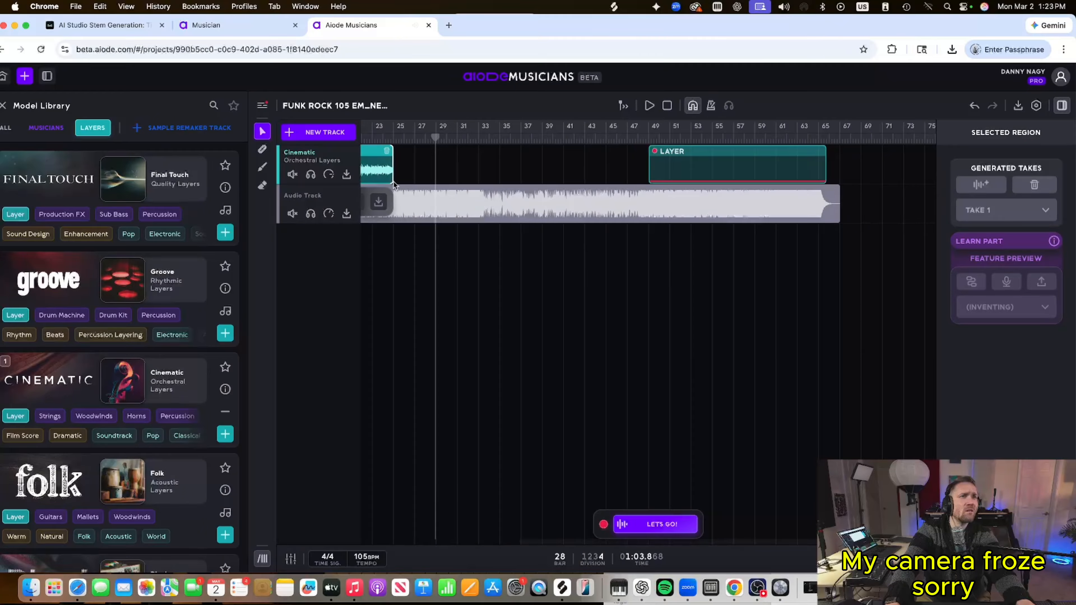
left_click(663, 151)
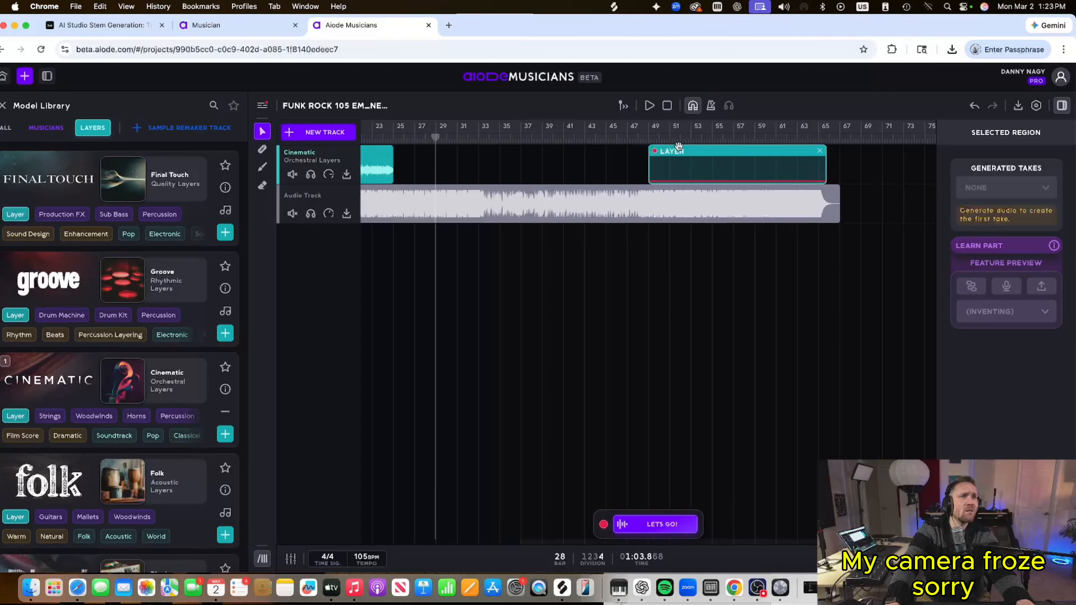
key("Delete")
Play the remaining Cinematic layer from bar 24 to check where it ends against the bar grid
left_click(394, 137)
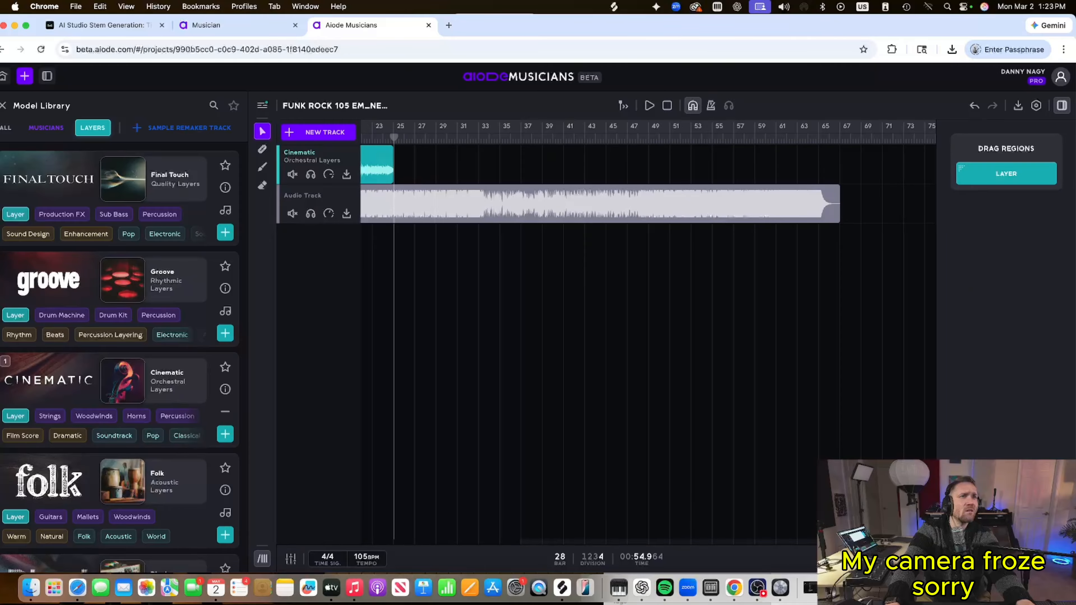
scroll(668, 263, "up", 5)
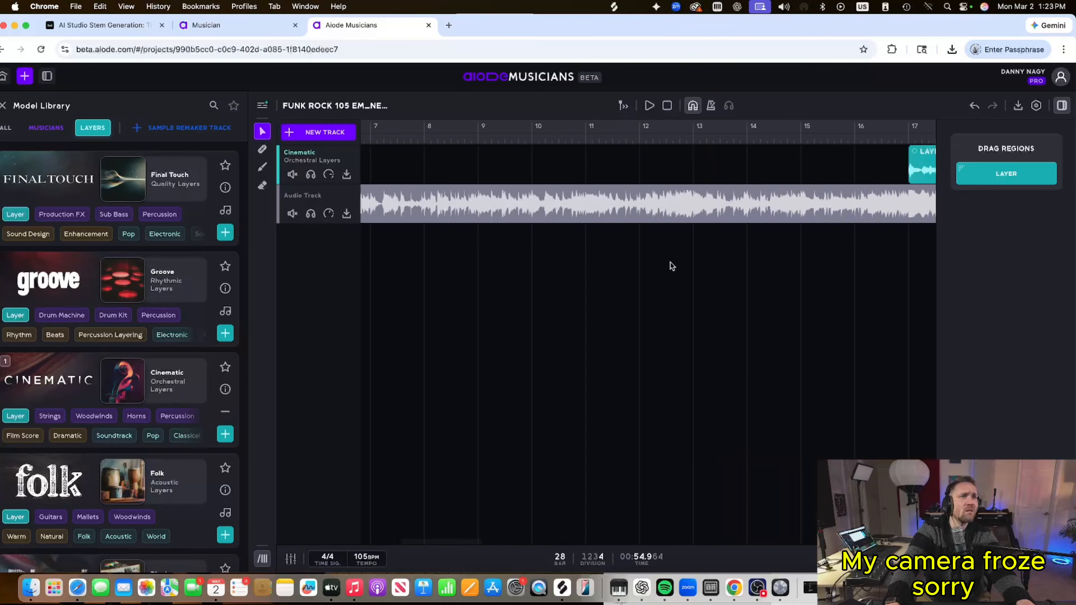
scroll(665, 263, "right", 4)
left_click(443, 135)
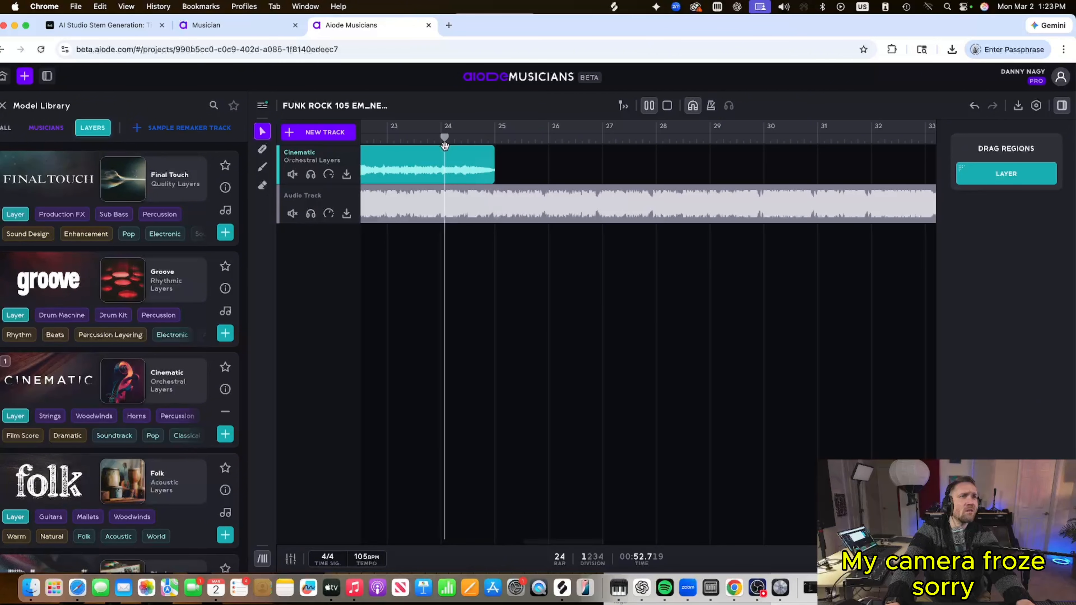
key("space")
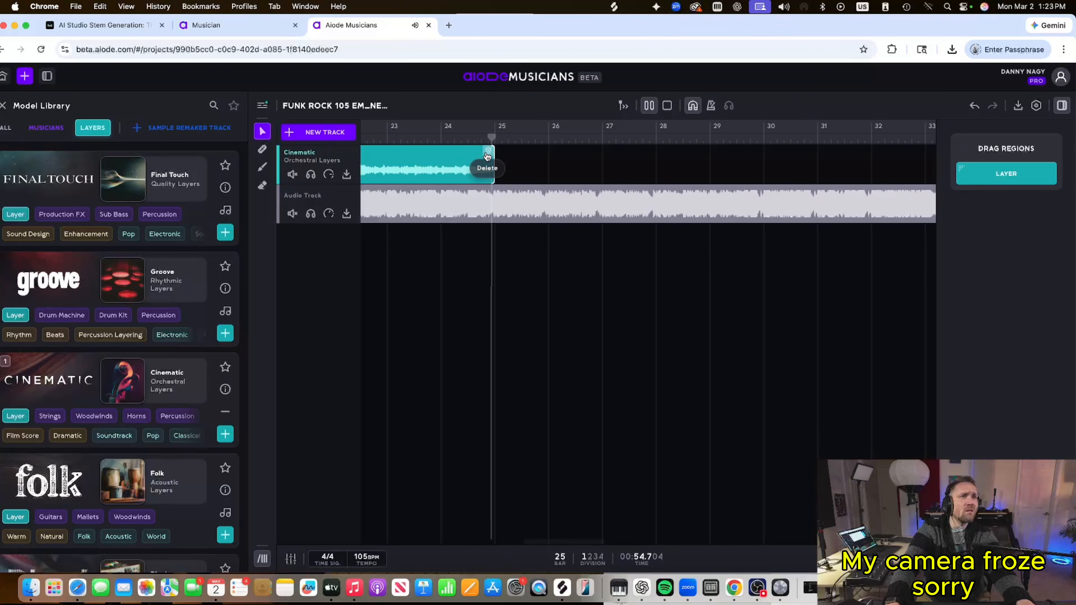
key("space")
Draw an 8-bar Cinematic layer region from bar 25 to bar 33 and generate its first take
scroll(779, 170, "right", 3)
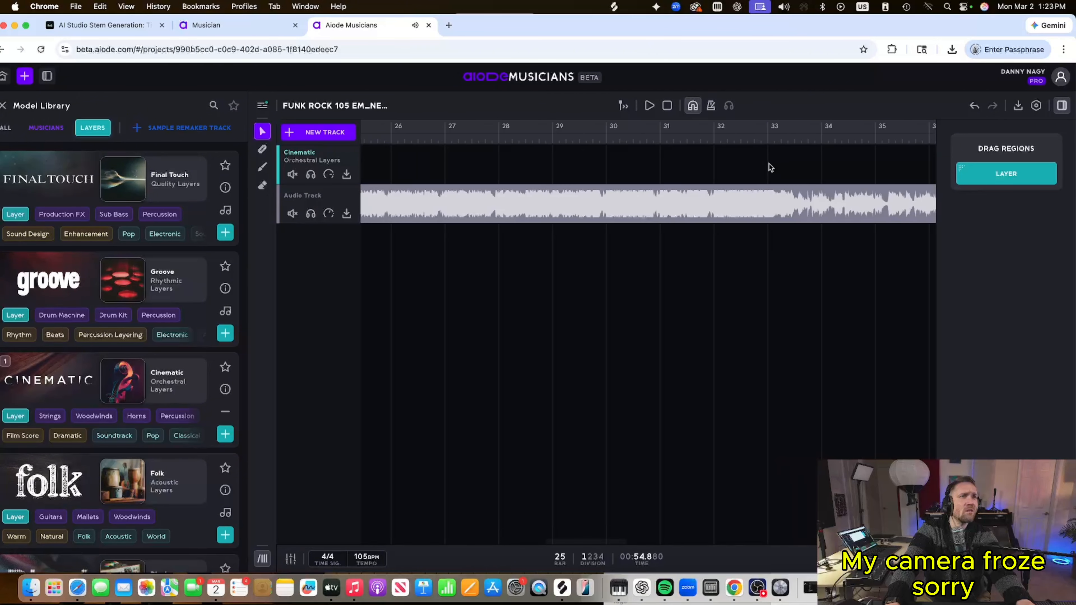
scroll(768, 162, "left", 2)
left_click_drag(816, 163, 360, 165)
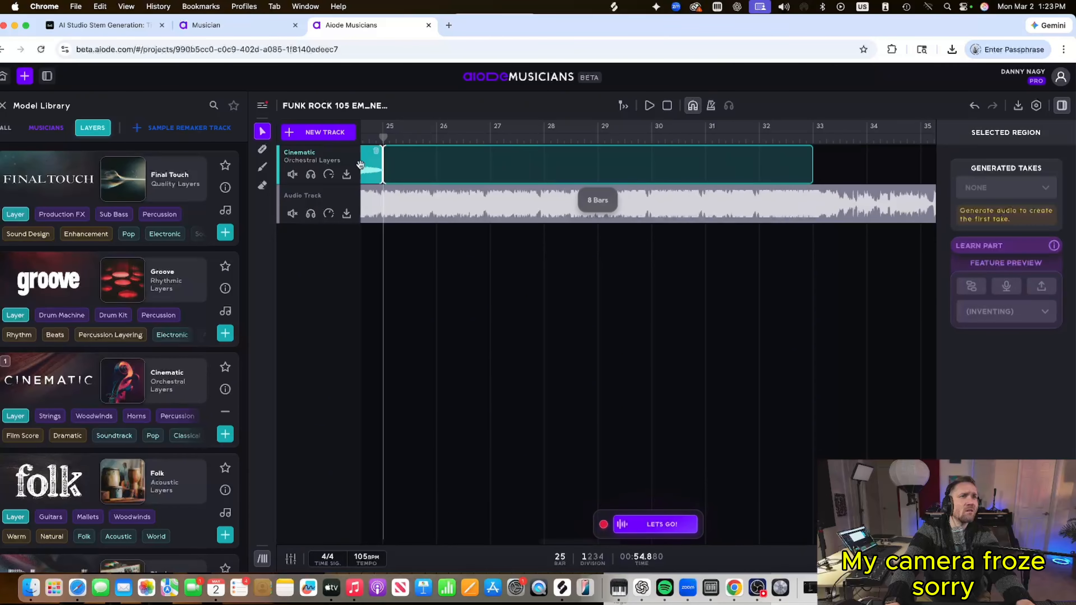
left_click(655, 523)
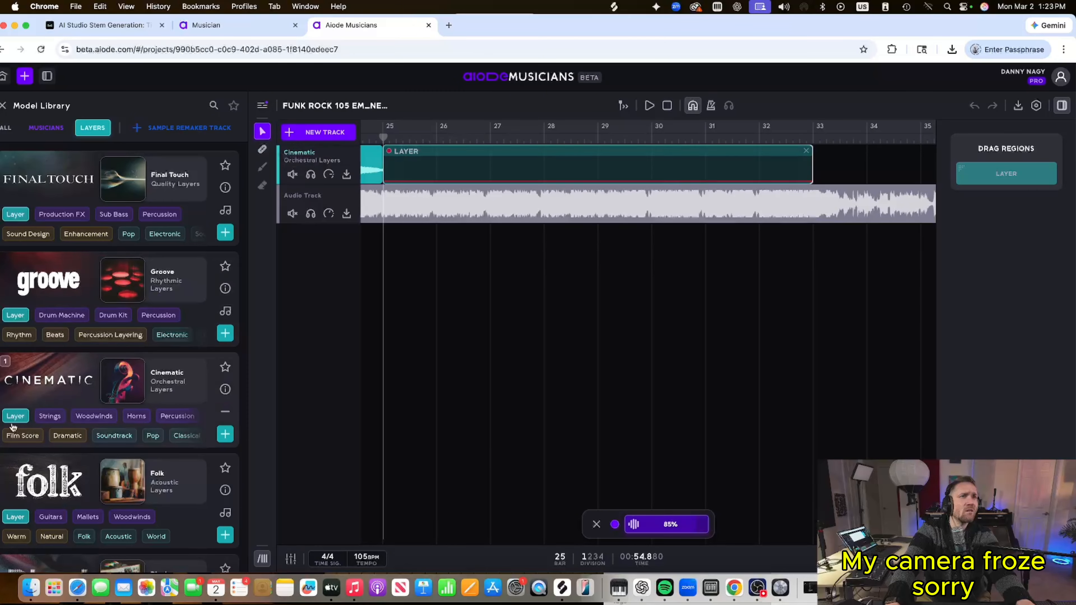
Read the Cinematic model's description, and listen to the new layer in the mix from just before bar 25 to bar 33
left_click(228, 390)
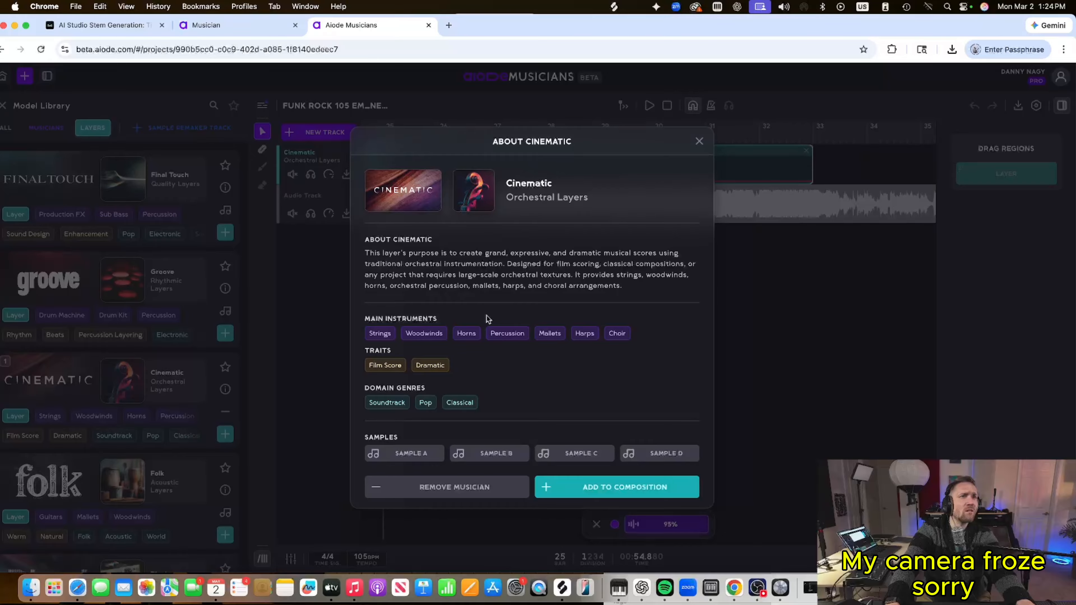
left_click(700, 141)
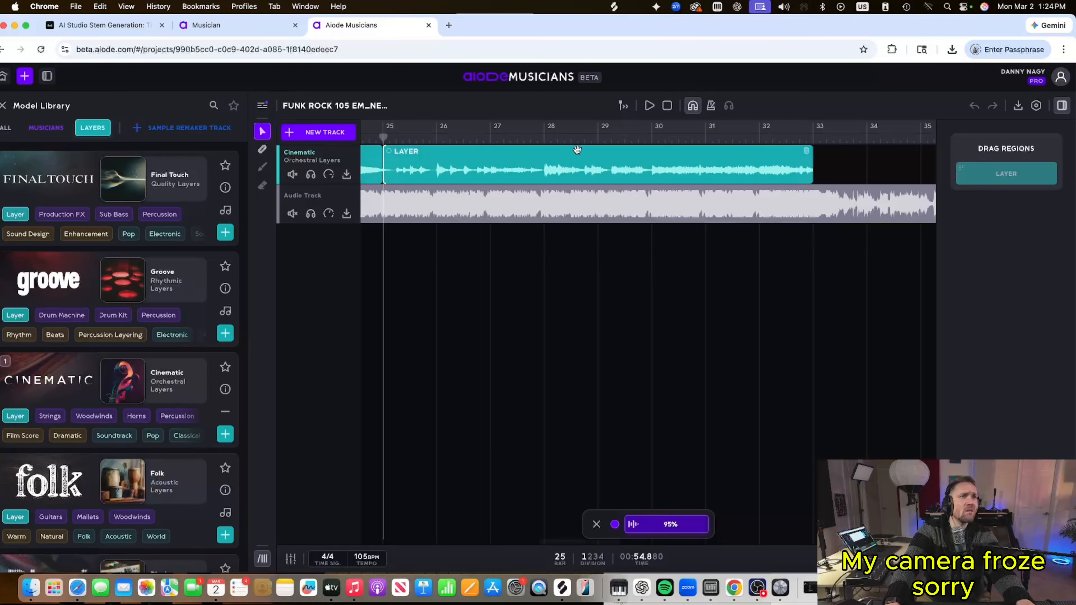
scroll(468, 150, "left", 5)
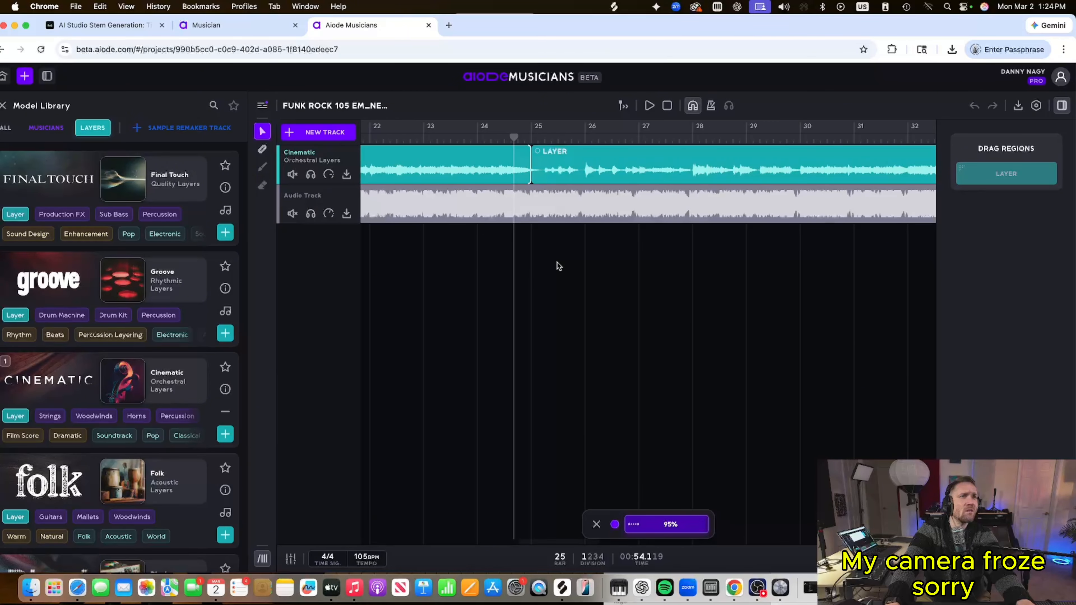
key("space")
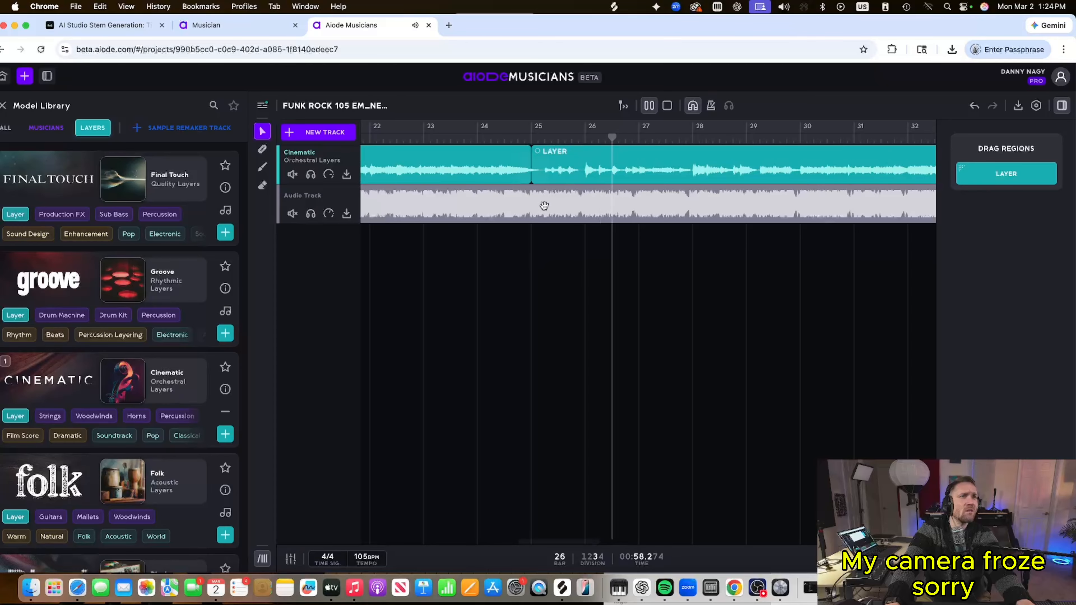
scroll(544, 206, "right", 3)
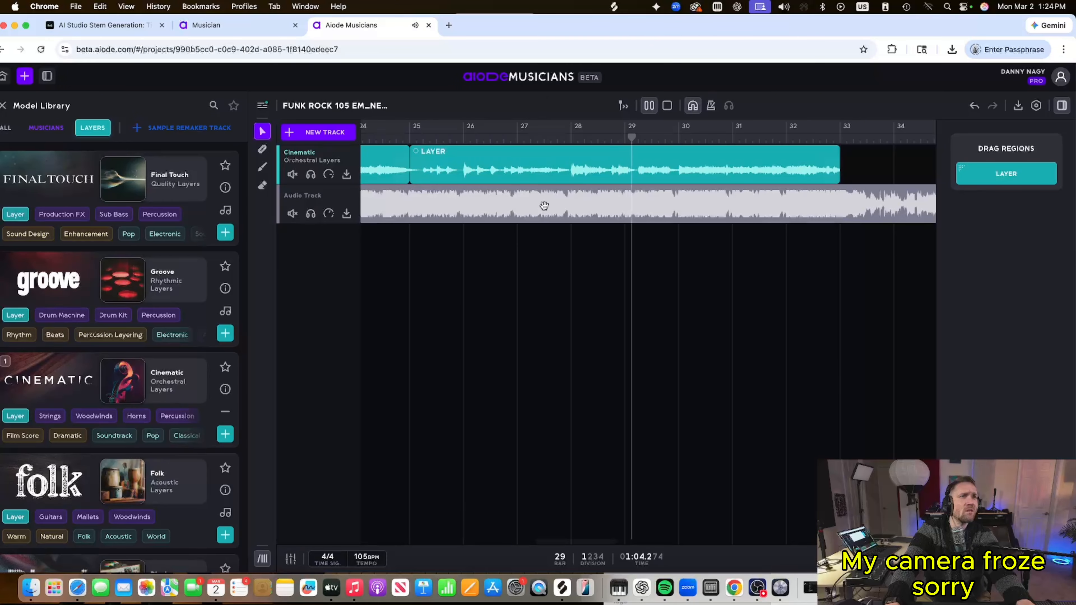
scroll(557, 201, "right", 1)
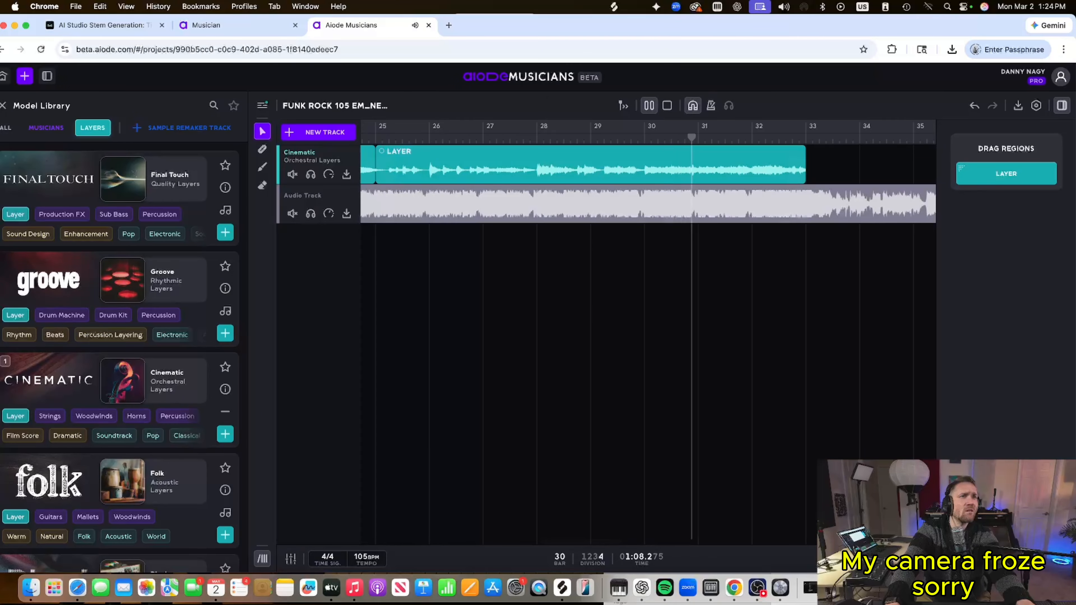
scroll(648, 331, "down", 5)
scroll(503, 335, "down", 5)
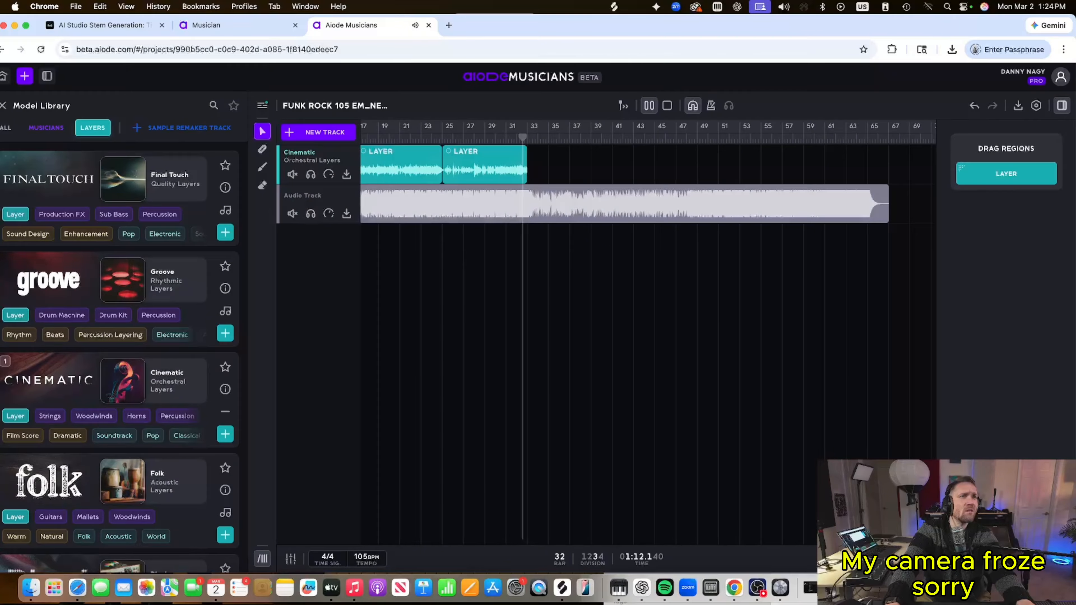
key("space")
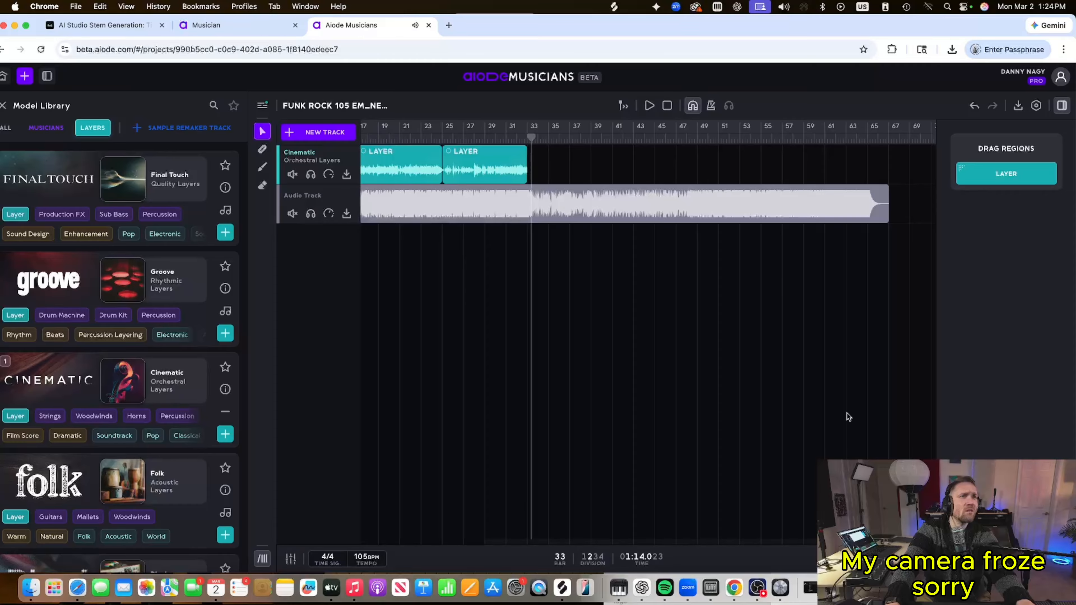
Listen to the song from bar 47 to find where the next section starts
scroll(552, 327, "up", 5)
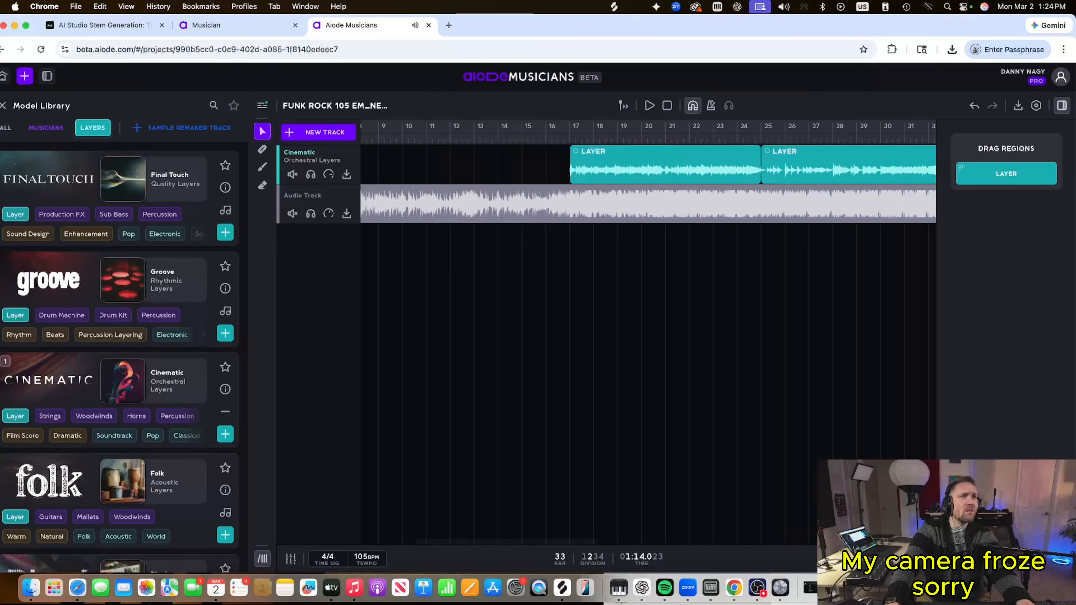
scroll(565, 341, "left", 6)
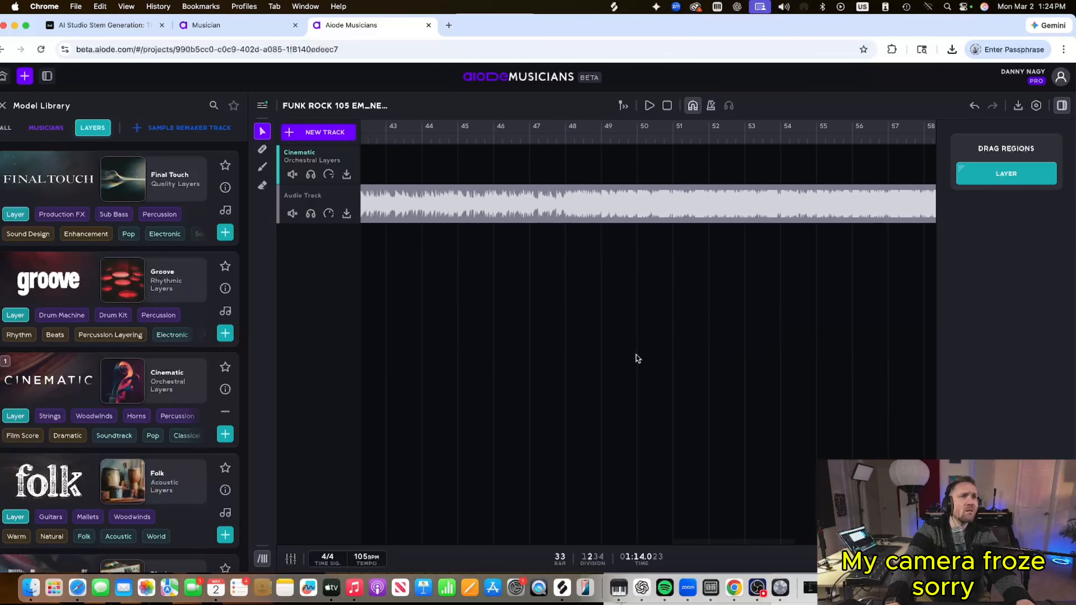
scroll(574, 305, "down", 5)
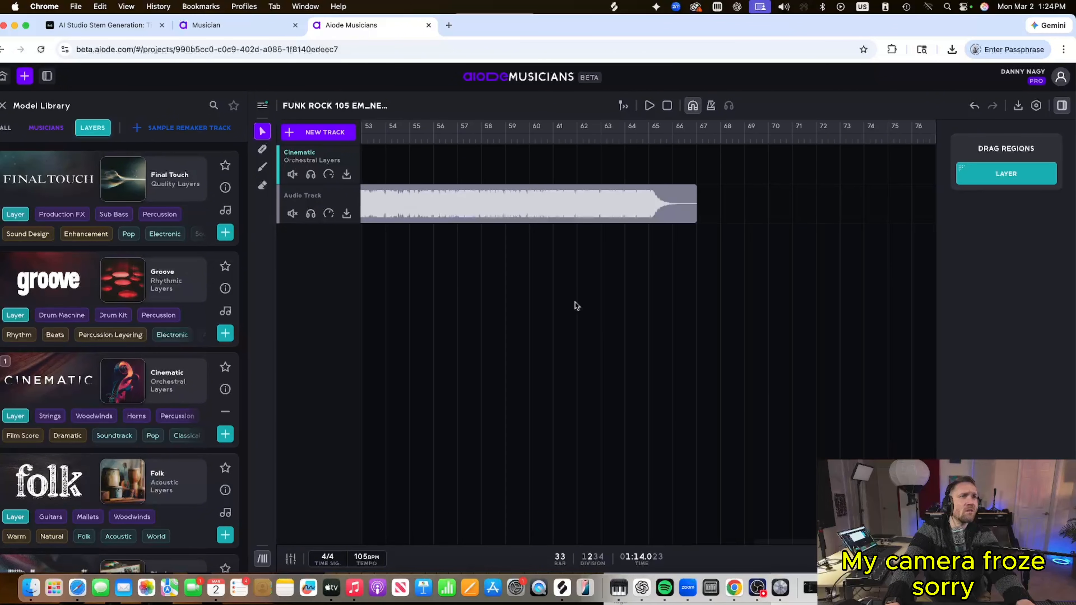
left_click(518, 136)
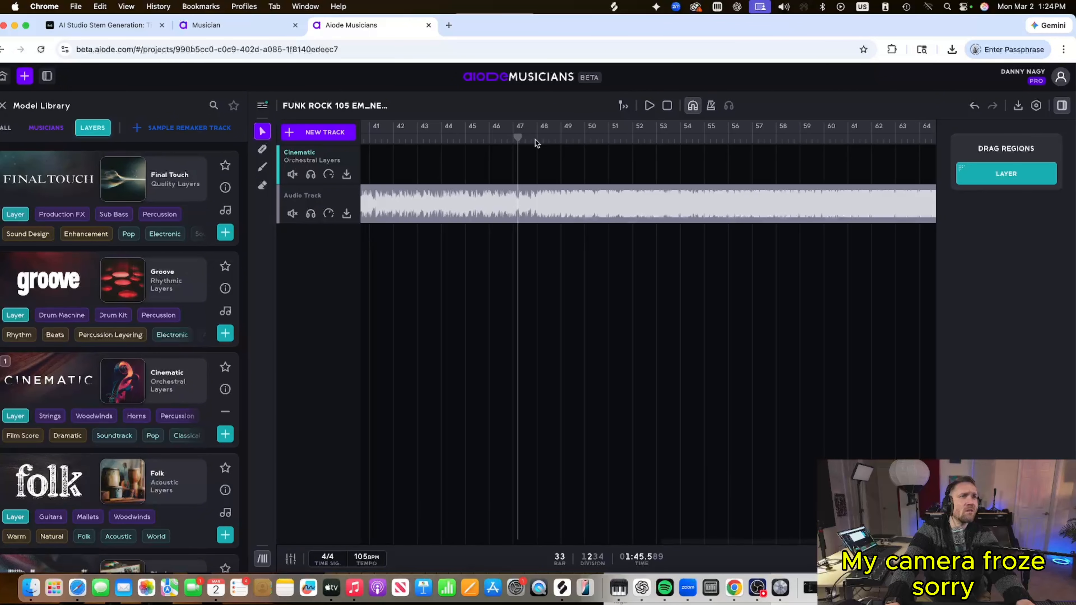
key("space")
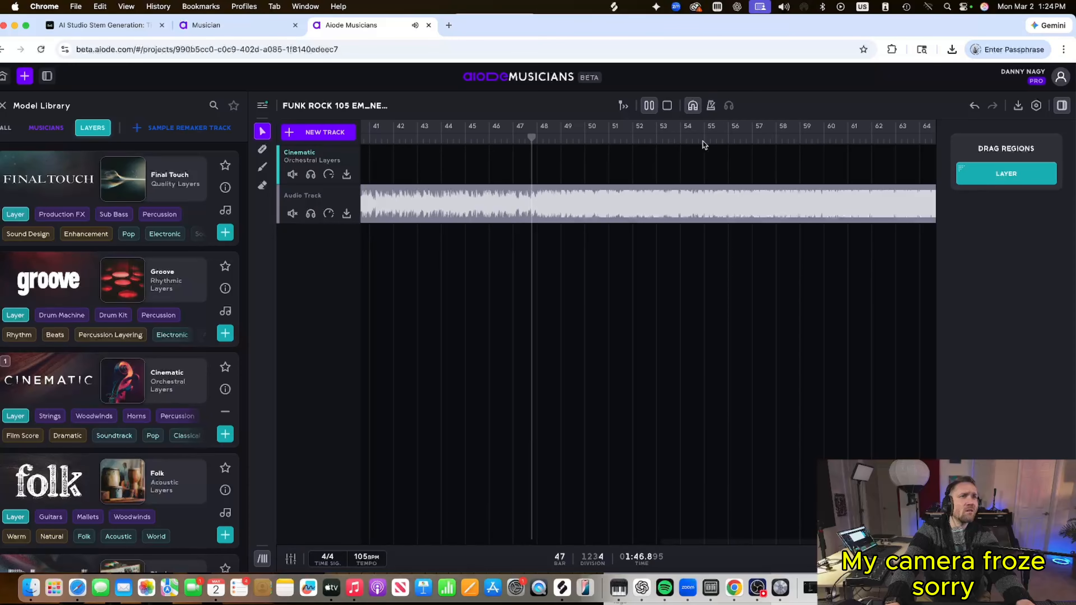
scroll(563, 152, "right", 2)
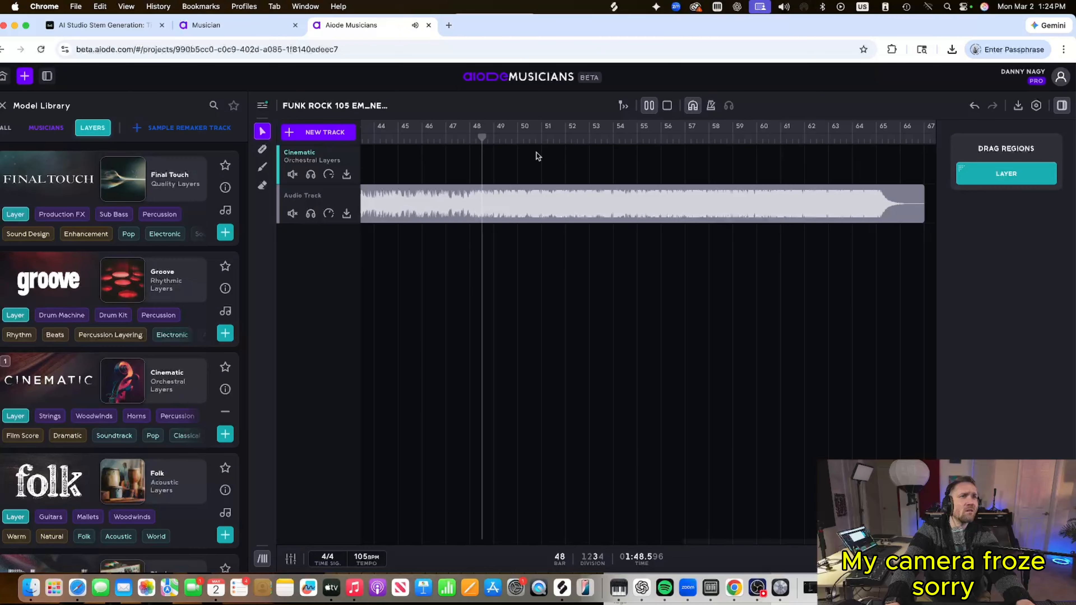
key("space")
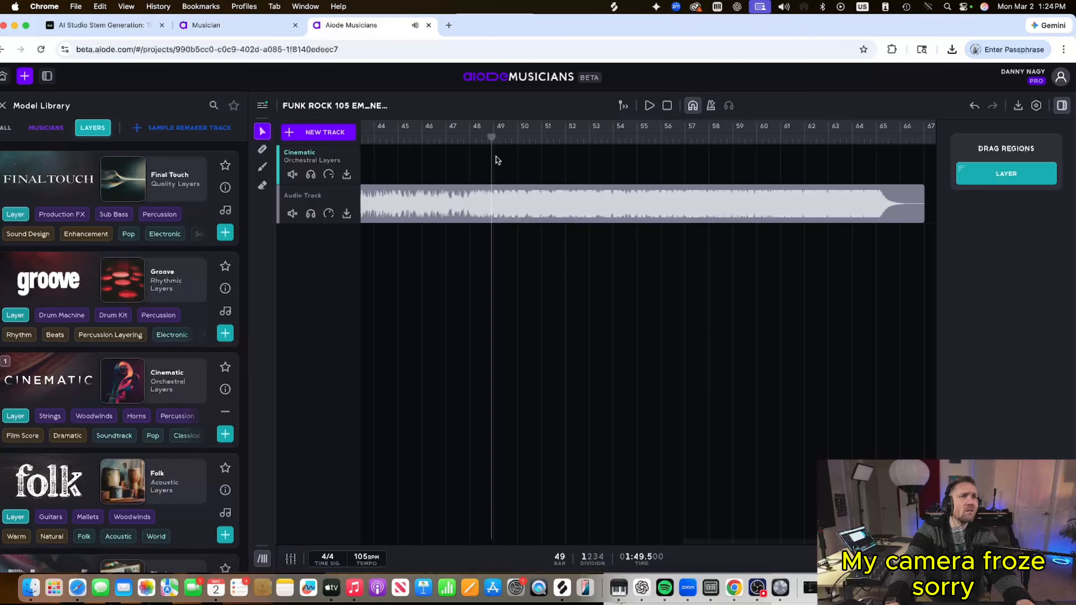
Draw a Cinematic layer region of about 16 bars from bar 49 to bar 65 and generate its first take
left_click_drag(495, 165, 886, 179)
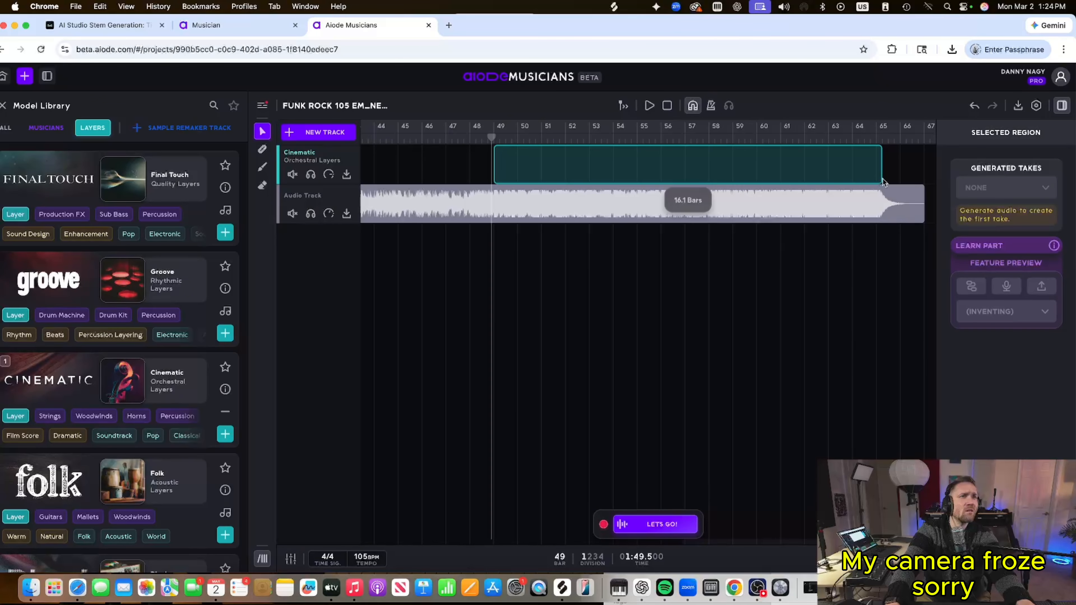
left_click_drag(884, 181, 879, 179)
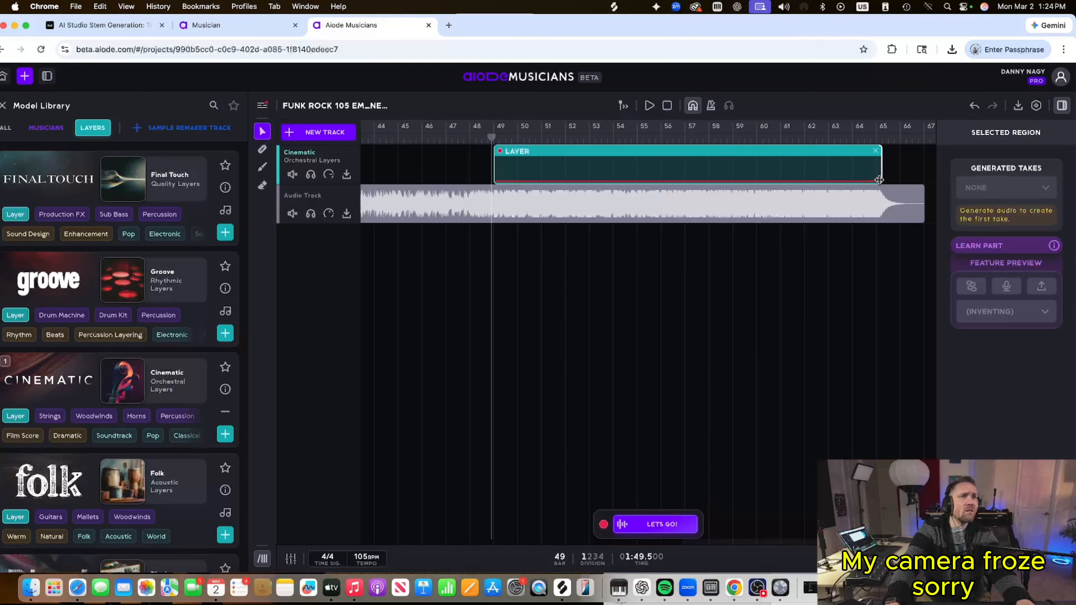
left_click(653, 526)
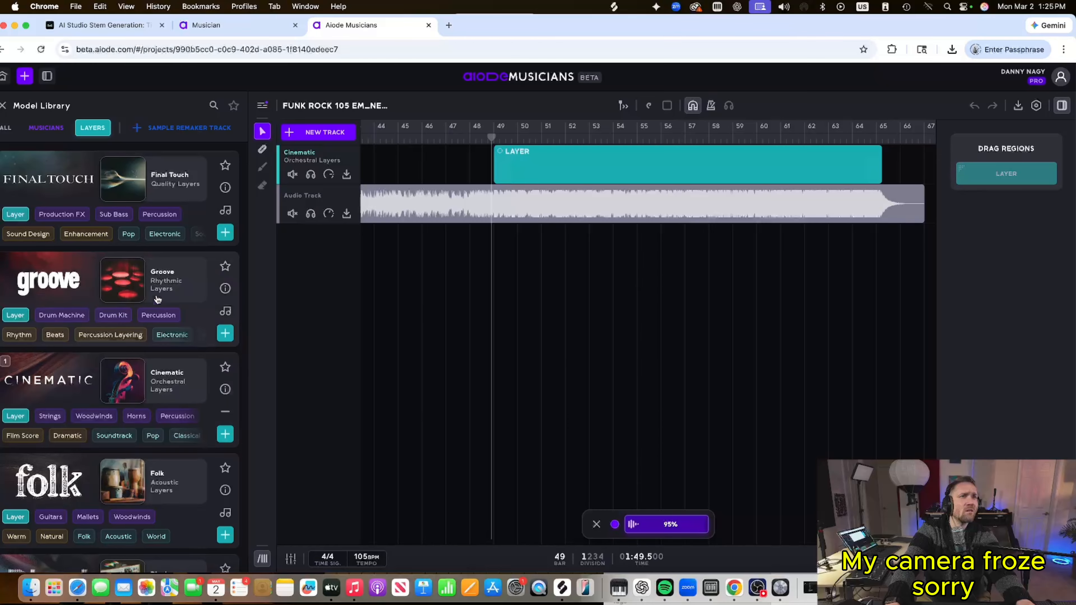
Listen to the new Cinematic layer in the mix from bar 49
scroll(145, 293, "down", 5)
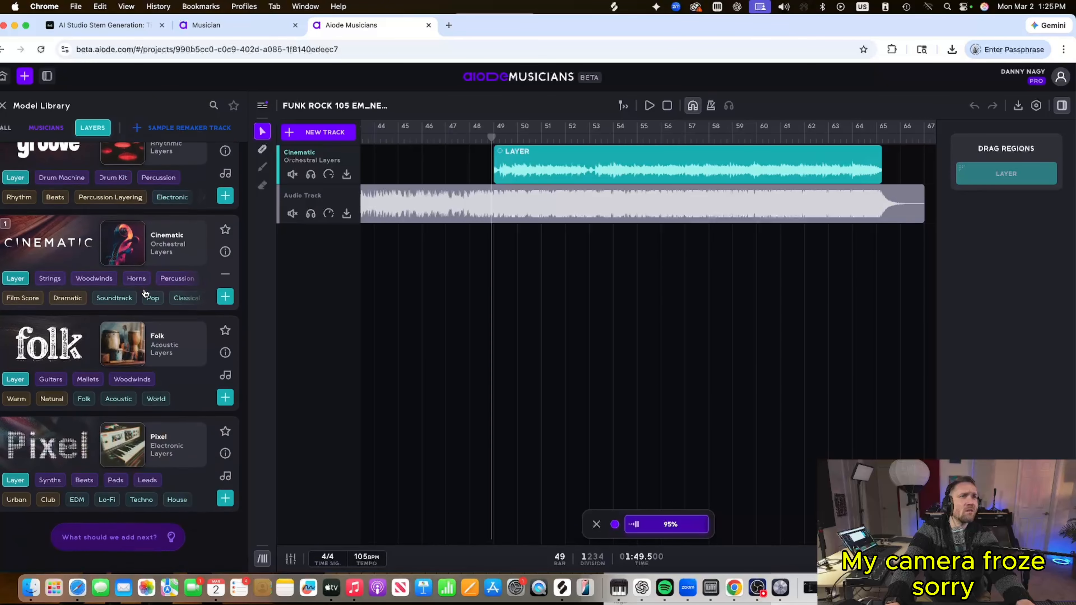
scroll(170, 332, "up", 5)
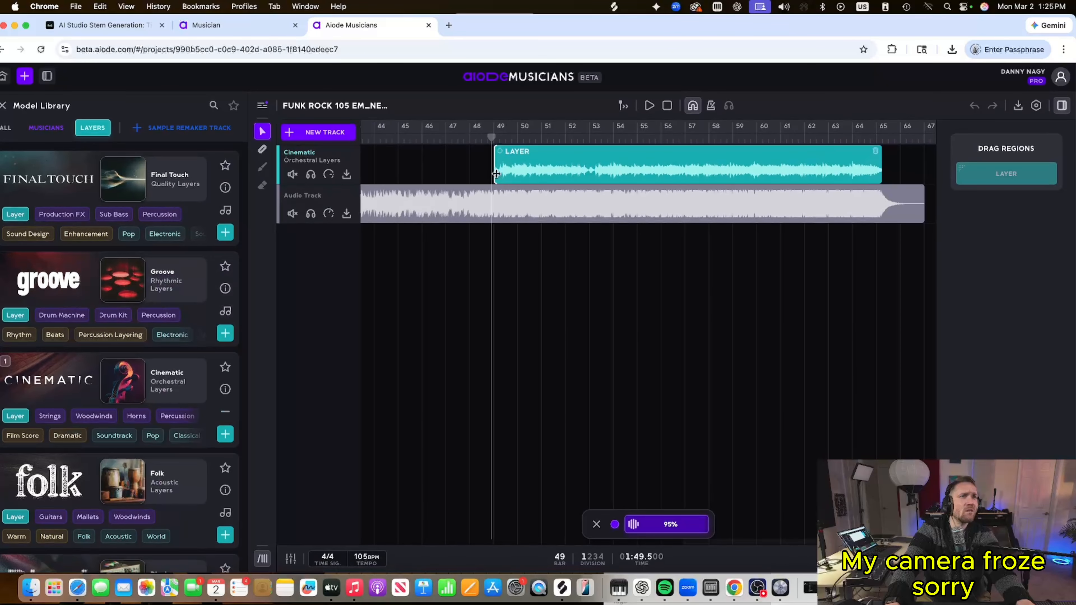
key("space")
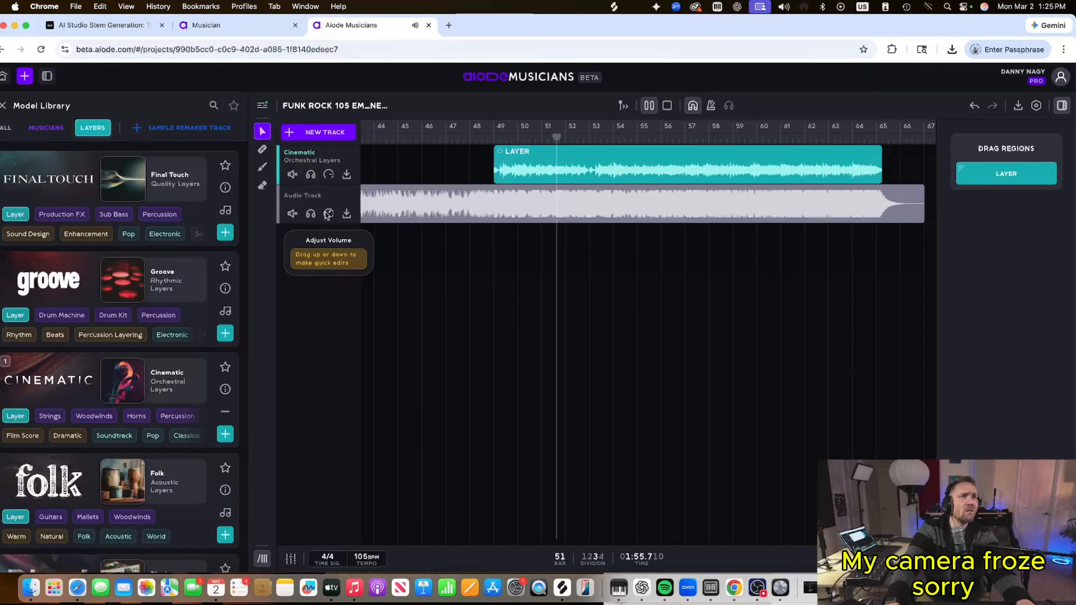
left_click(225, 334)
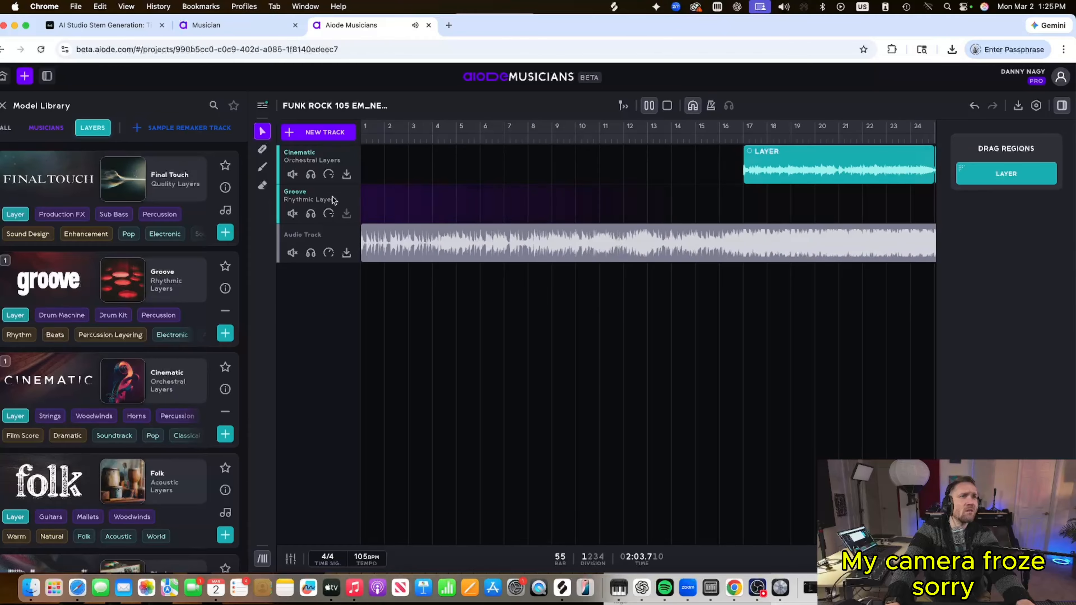
left_click(298, 194)
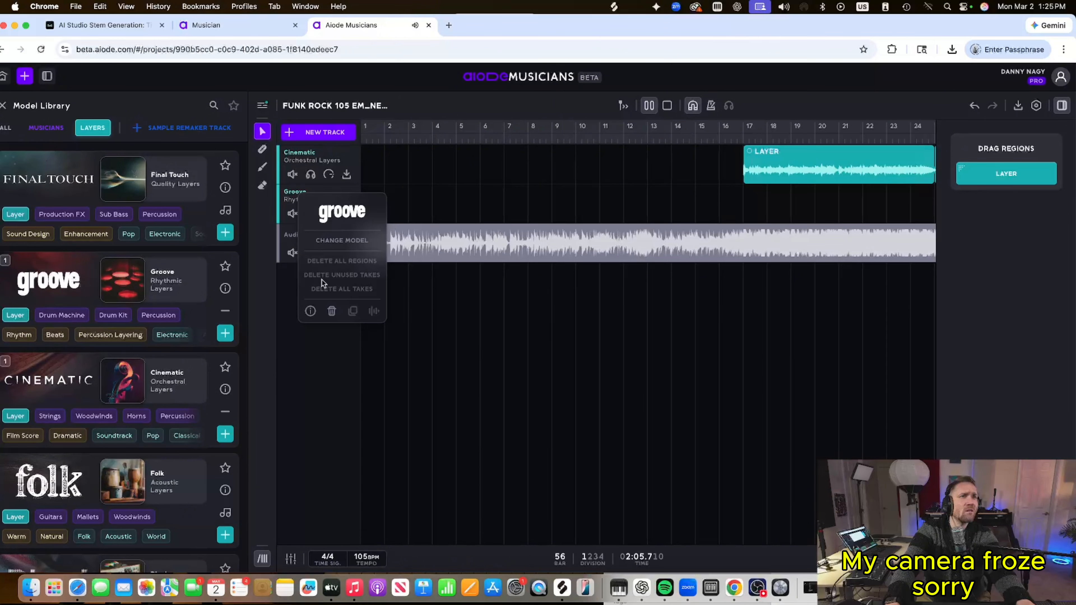
left_click(333, 311)
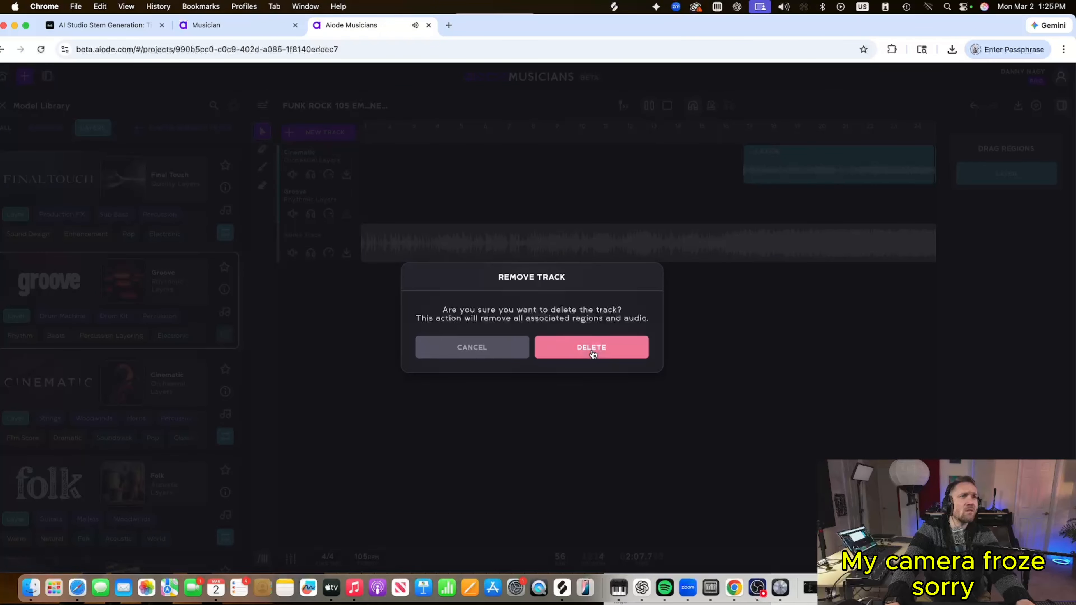
left_click(567, 347)
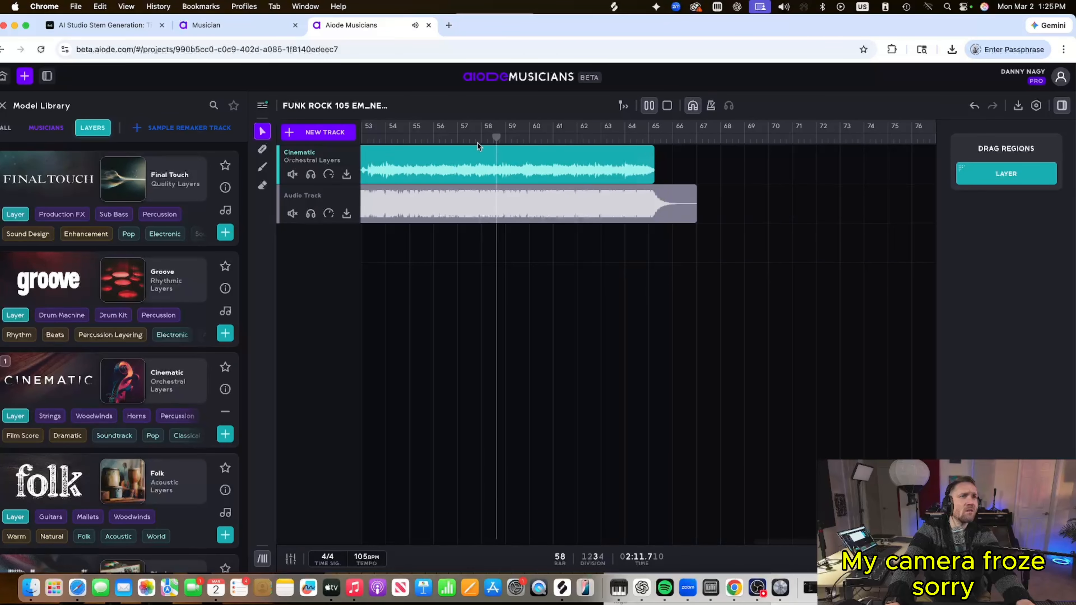
Replace the Cinematic layer's part after bar 57 with a separate region reaching bar 66, and generate its first take
left_click(457, 138)
key("space")
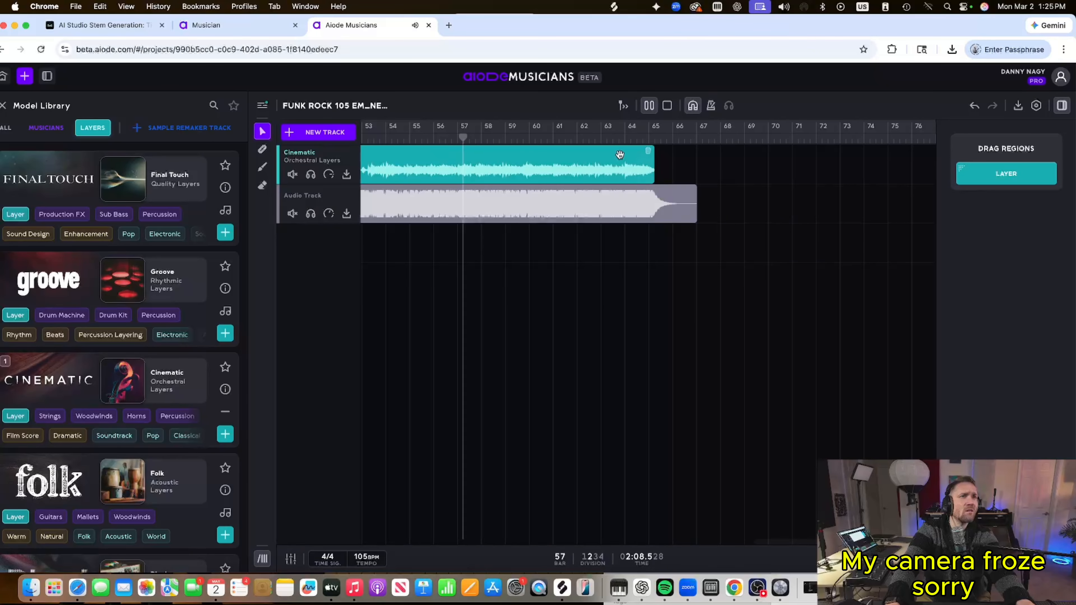
left_click(414, 135)
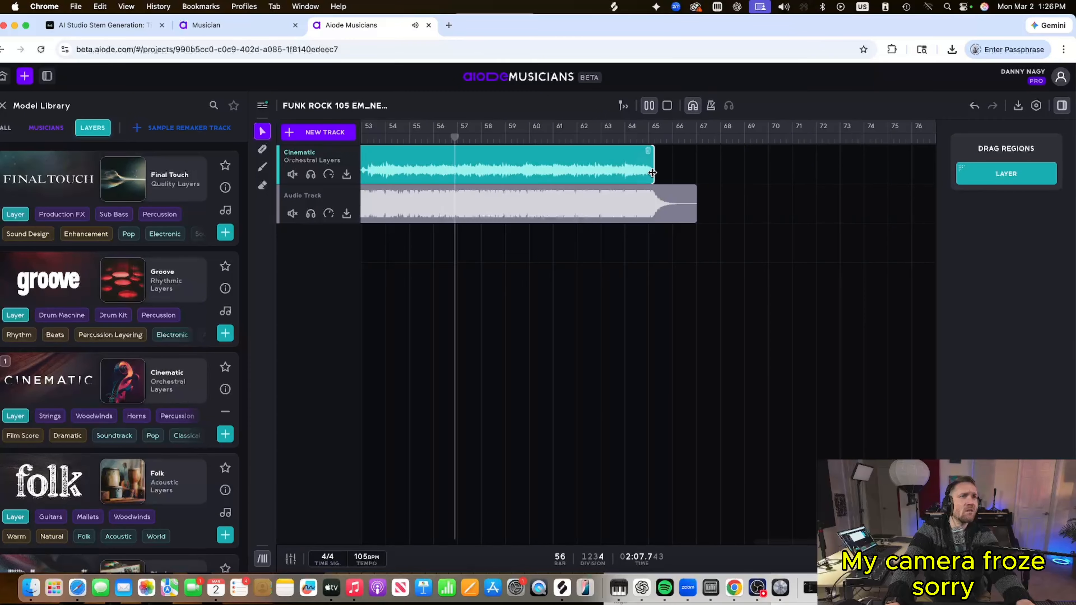
left_click_drag(652, 173, 447, 173)
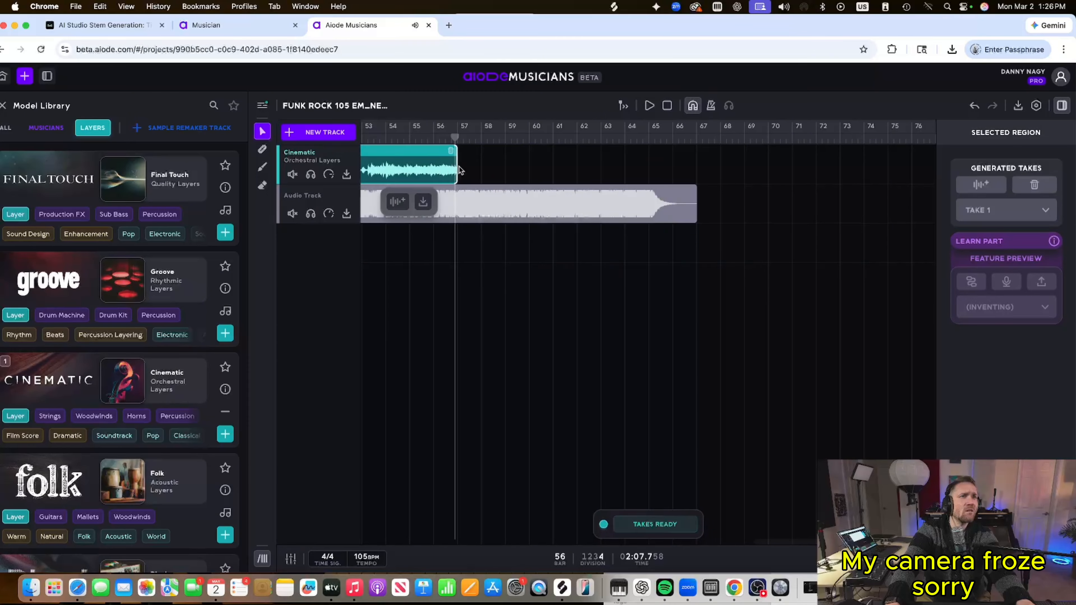
left_click_drag(675, 163, 458, 161)
left_click(662, 524)
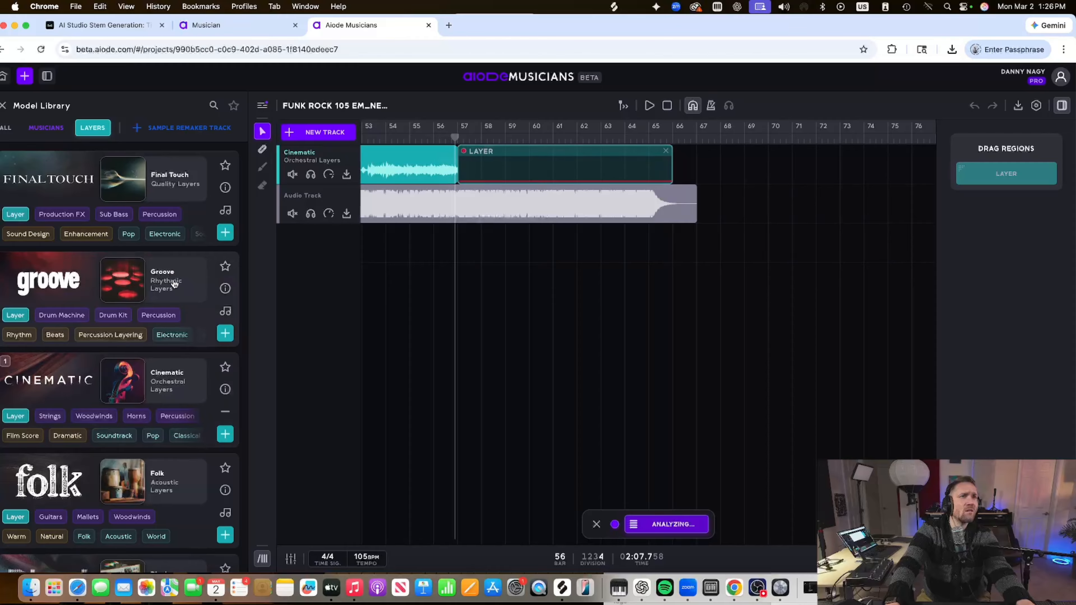
Add a Groove track and draw a 16-bar layer region on it from bar 17 to bar 33
left_click(228, 338)
scroll(423, 195, "left", 10)
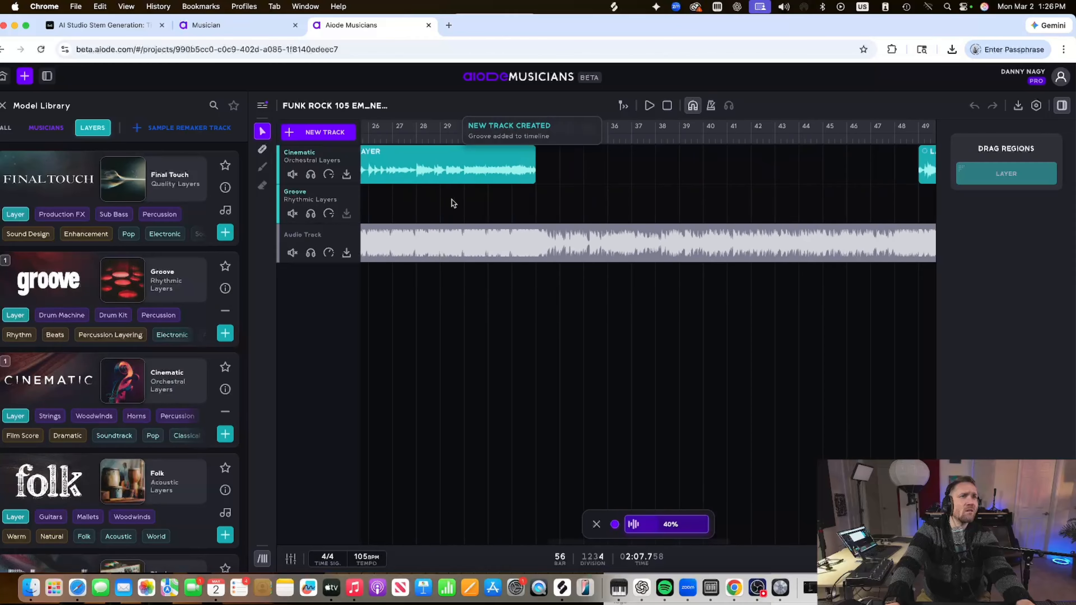
scroll(432, 201, "left", 5)
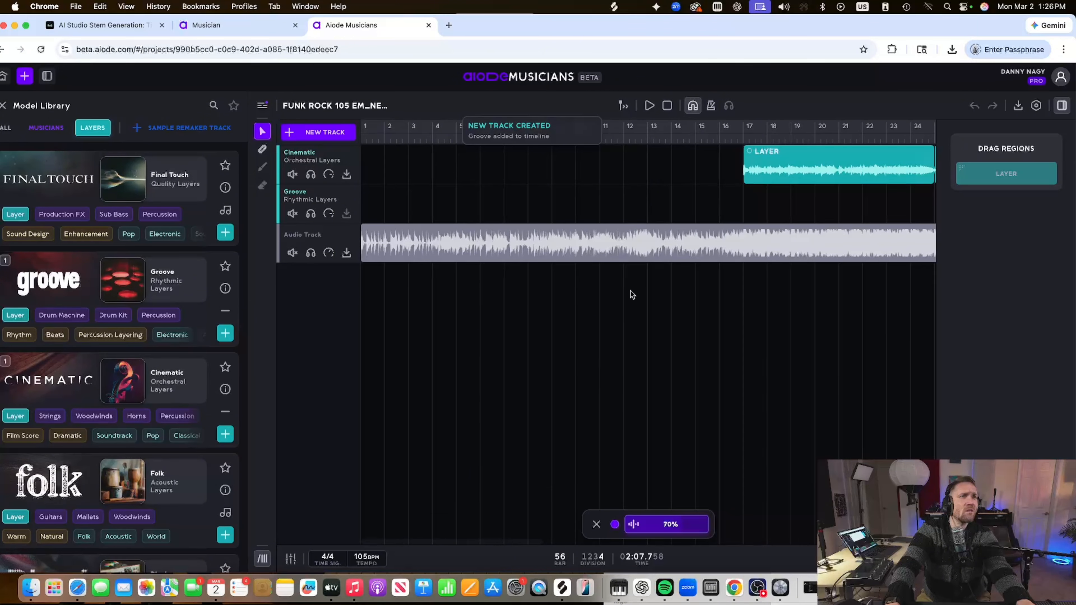
scroll(625, 292, "right", 8)
scroll(570, 243, "left", 3)
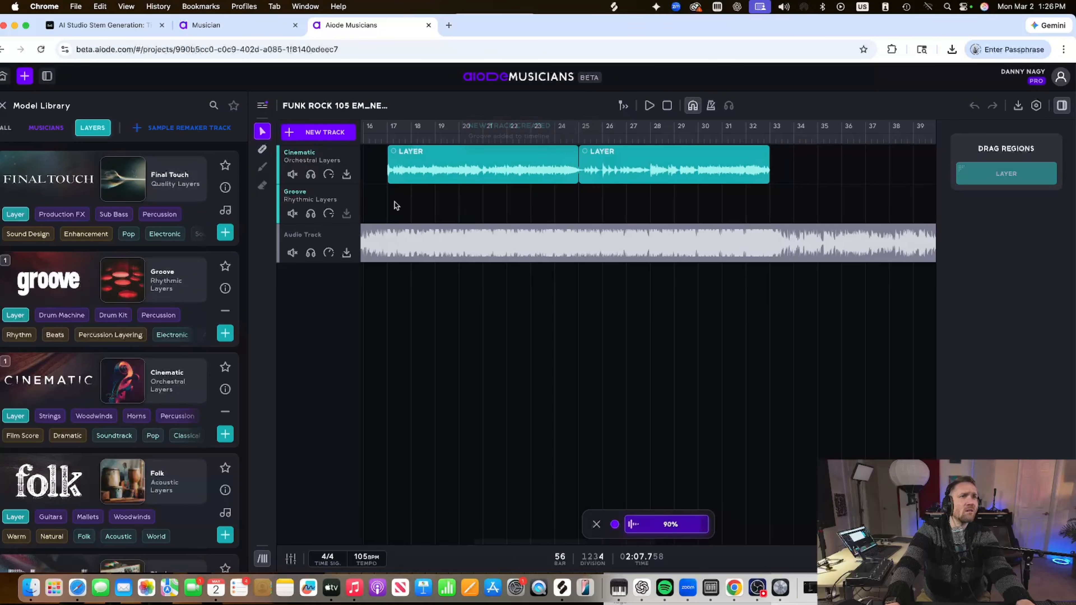
left_click_drag(390, 209, 771, 207)
scroll(722, 290, "right", 14)
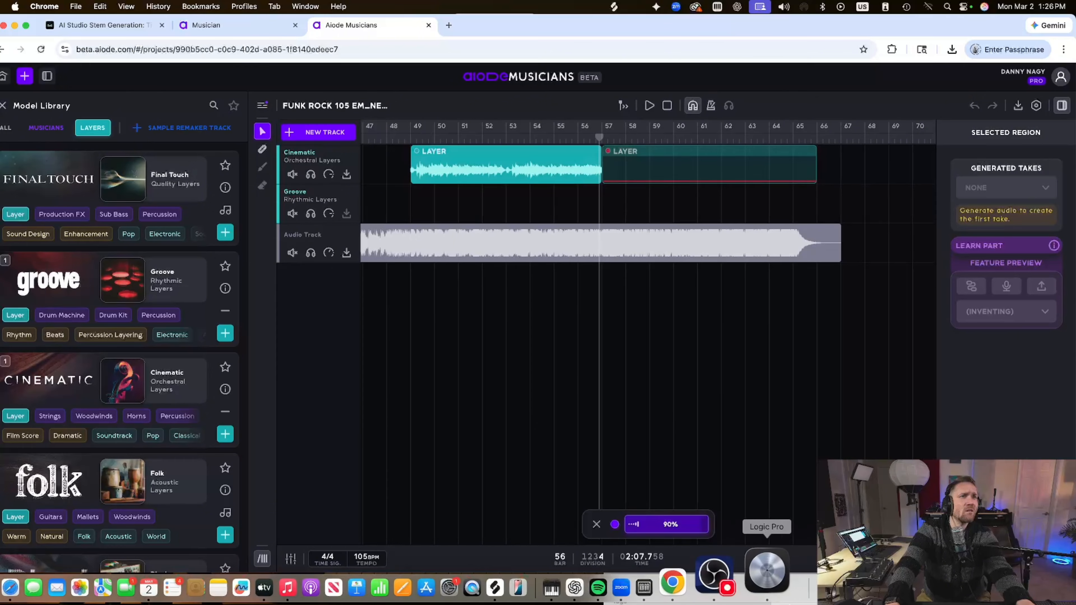
Switch to Logic Pro to look at the Funk Rock 105 Em project, and return to Aiode
left_click(779, 570)
key("Return")
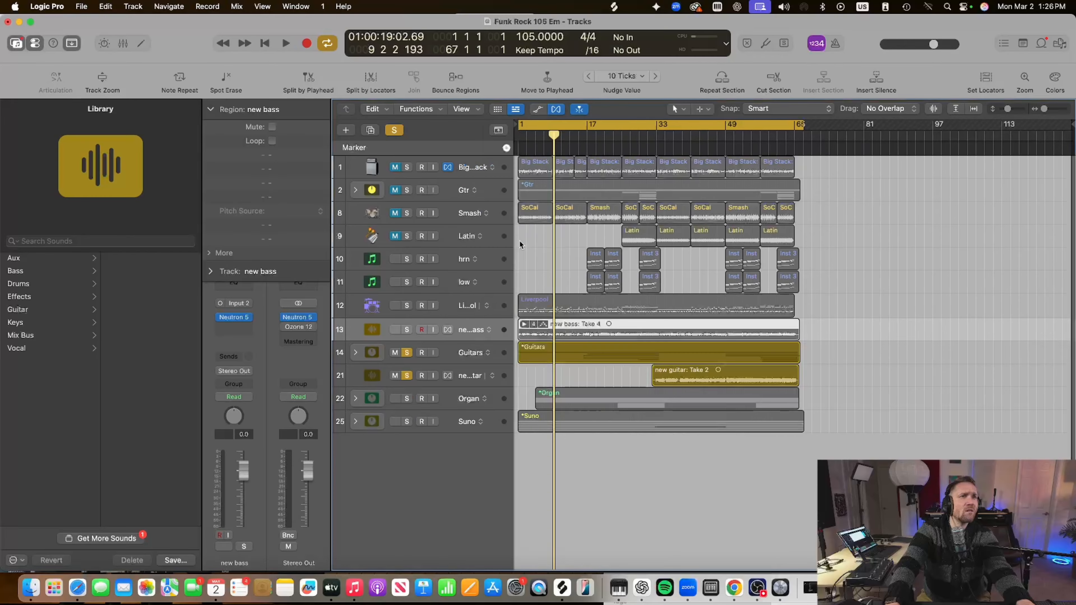
left_click(18, 23)
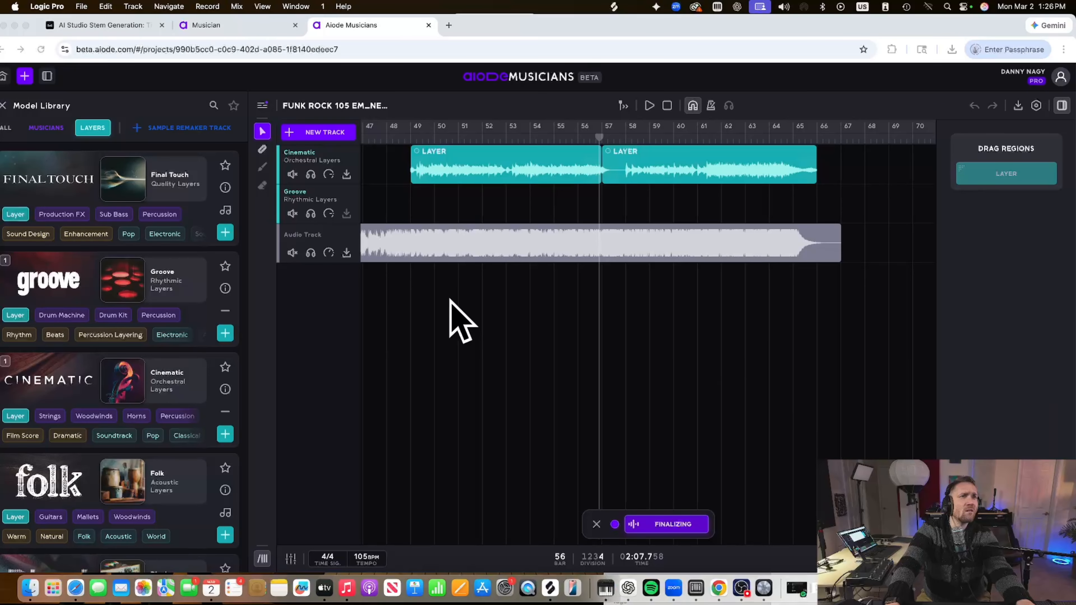
Listen to the newly generated Cinematic region in the mix from bar 57
scroll(492, 251, "left", 15)
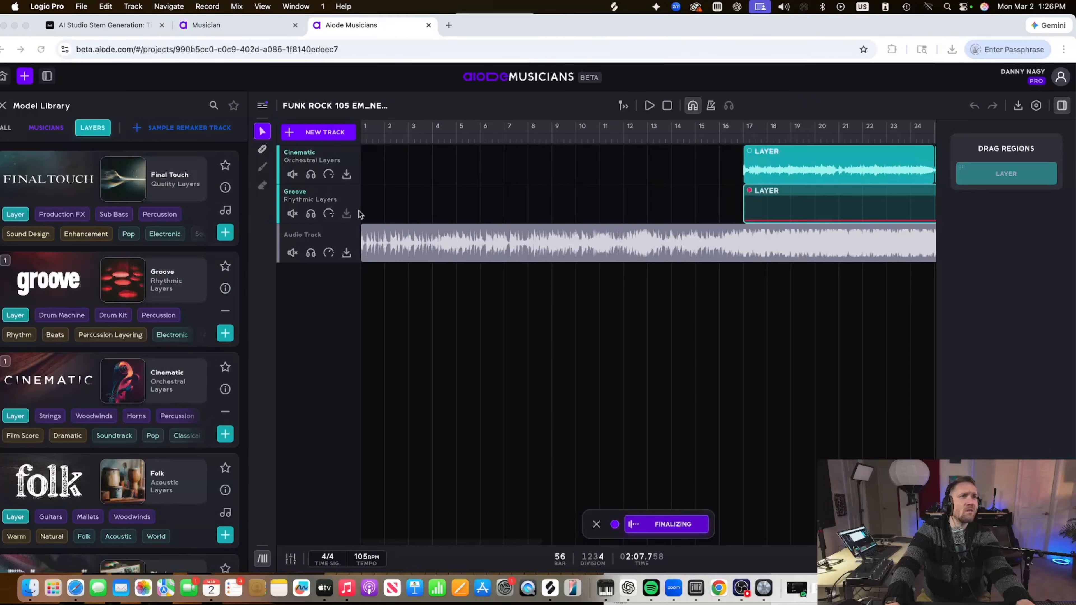
scroll(128, 411, "down", 3)
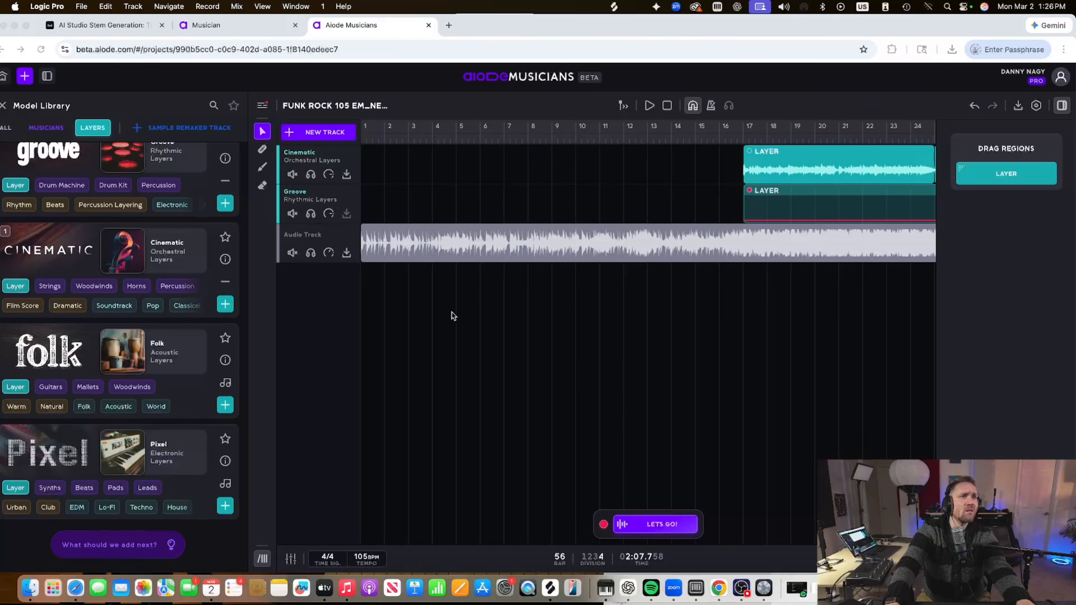
scroll(449, 314, "right", 15)
scroll(474, 292, "right", 10)
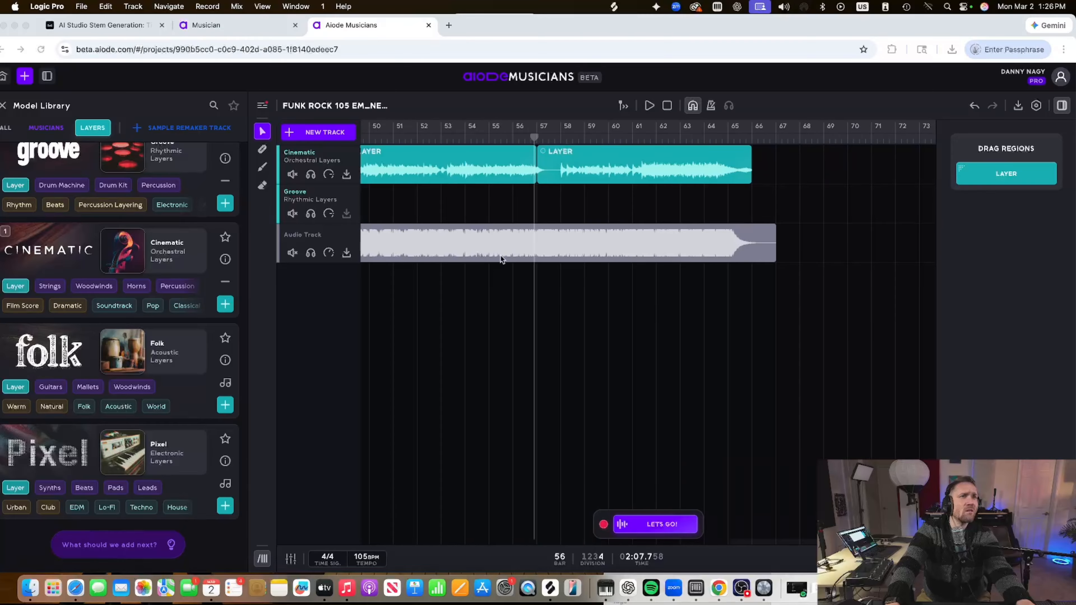
left_click(533, 154)
key("space")
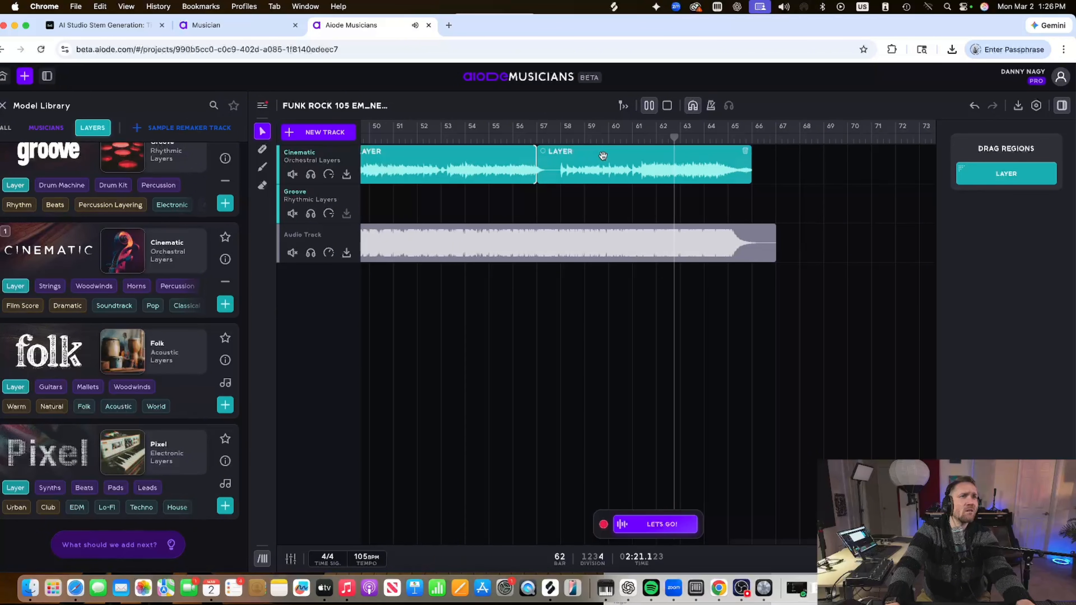
Delete the Cinematic region that starts at bar 57 and extend the one from bar 49 to just before bar 66
scroll(602, 156, "left", 5)
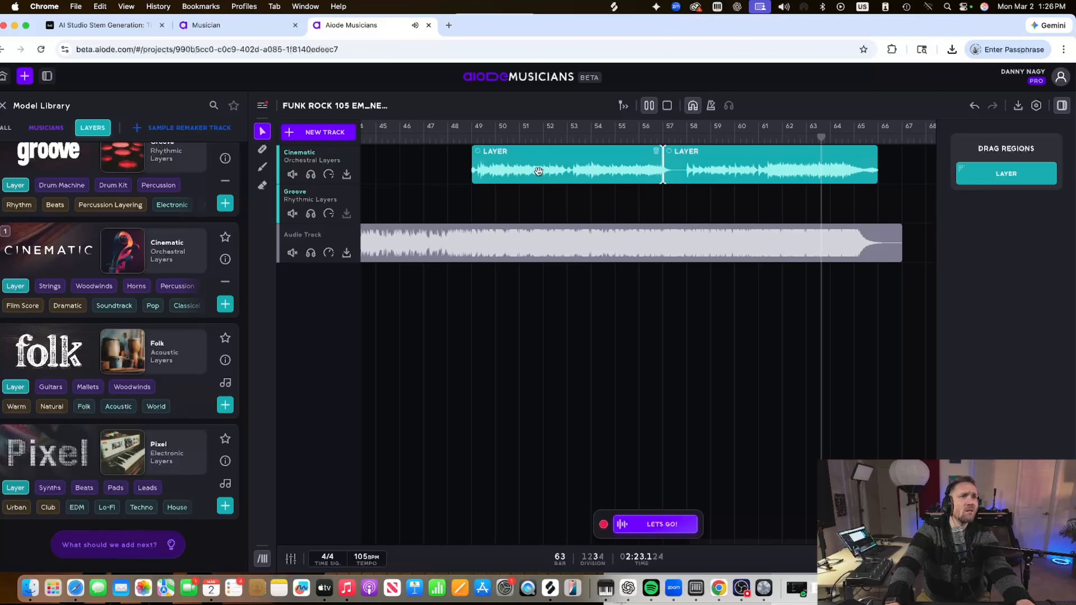
left_click(567, 169)
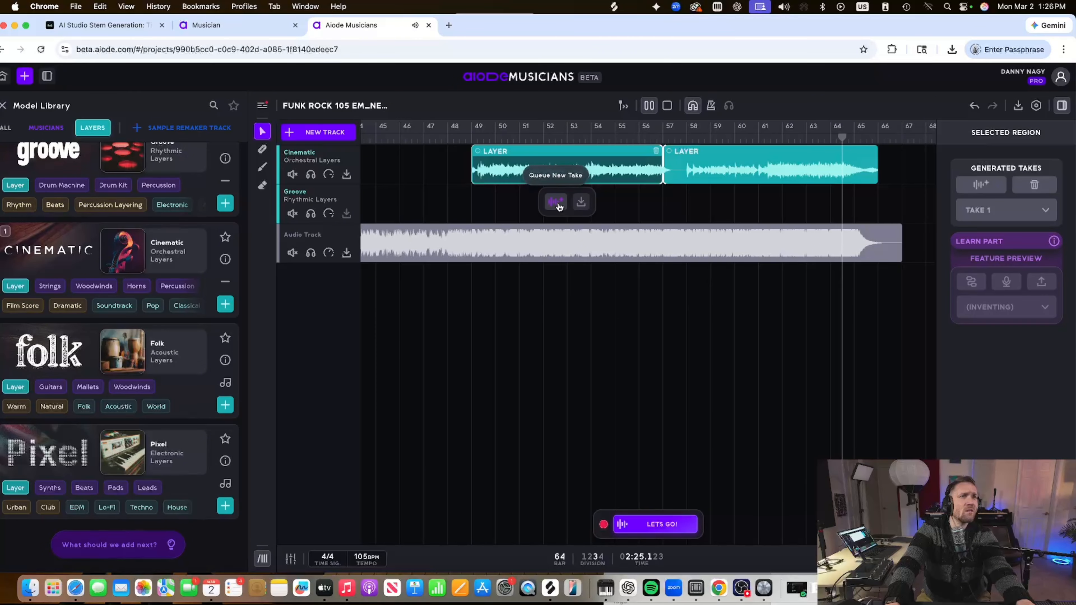
left_click(727, 170)
key("Delete")
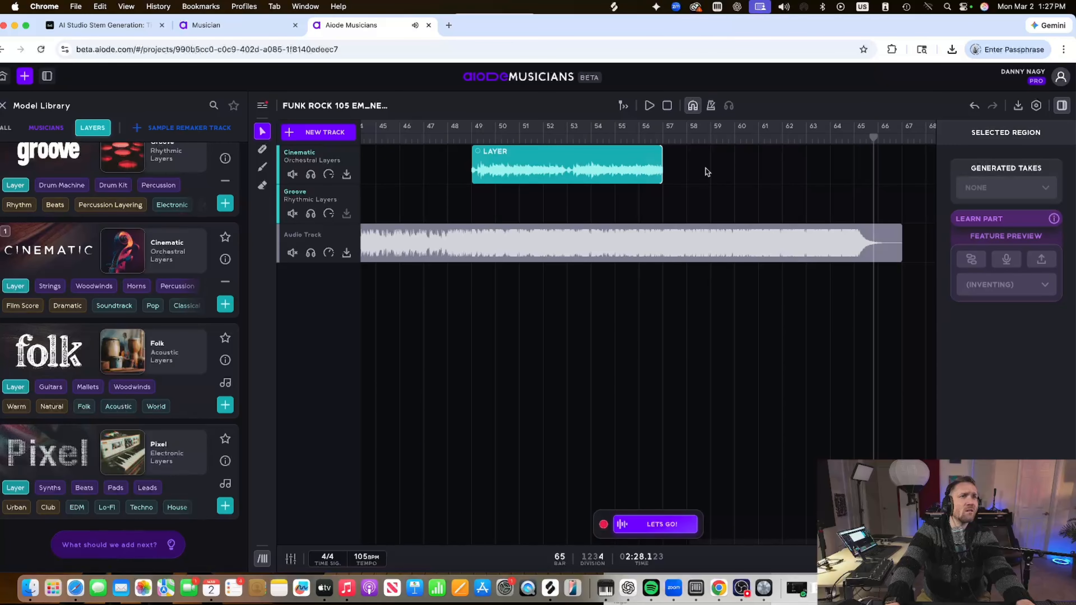
left_click_drag(662, 175, 870, 174)
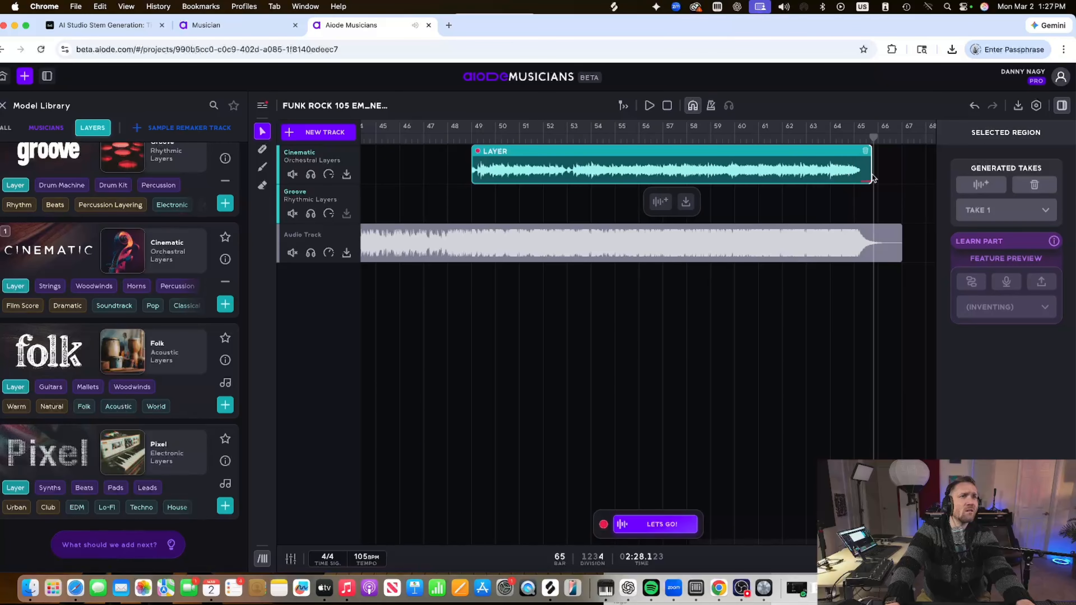
Generate the pending takes for the extended Cinematic region and the Groove layer, without queuing a full new Cinematic take
left_click(660, 203)
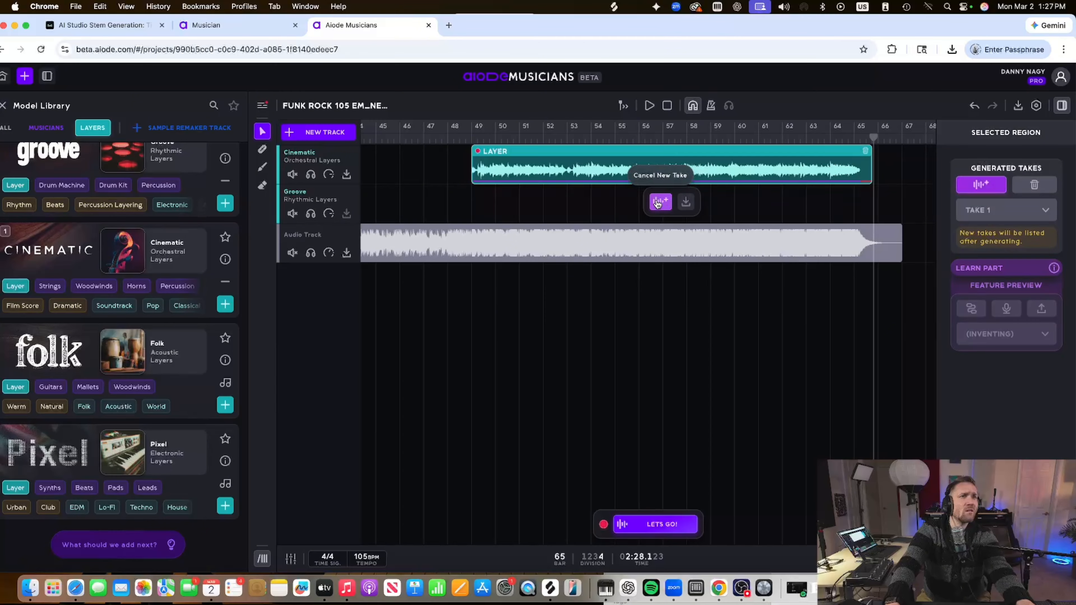
left_click(962, 215)
left_click(973, 210)
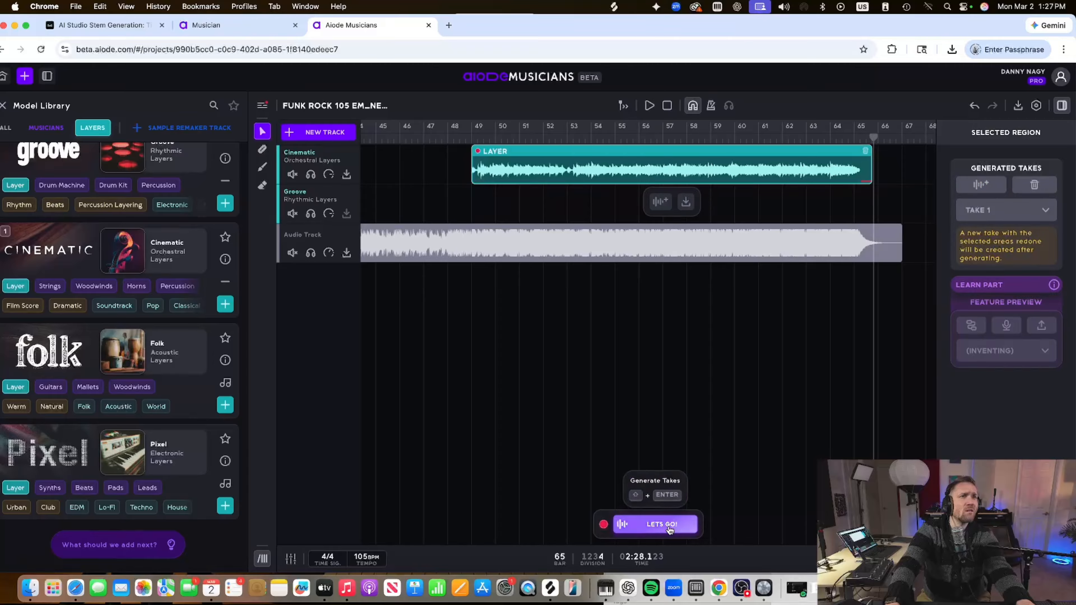
left_click(656, 524)
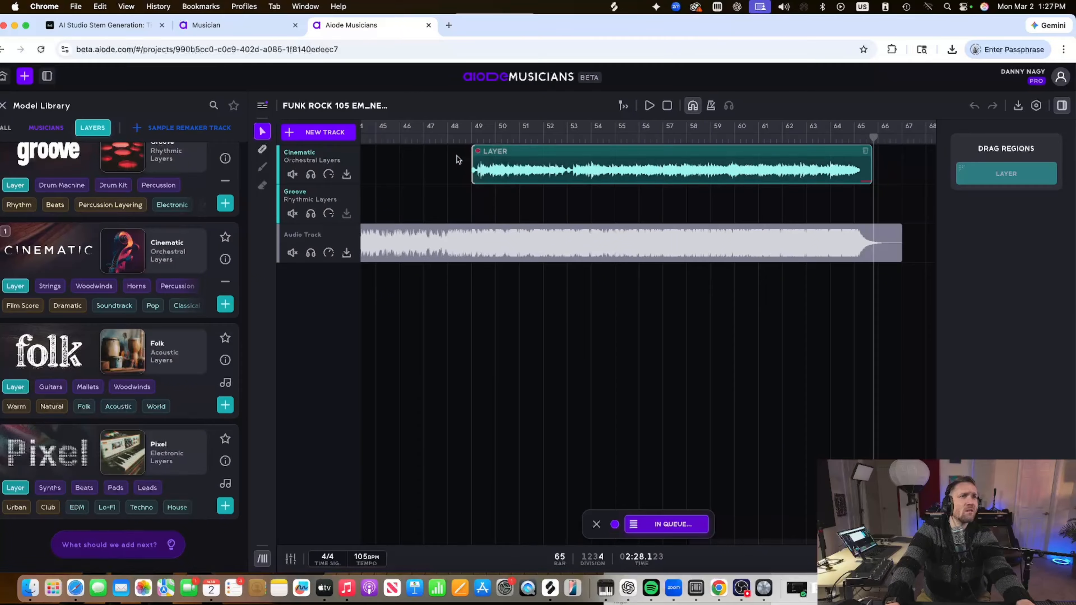
Read the Groove model's description, including its instruments, traits and genres
scroll(488, 203, "left", 20)
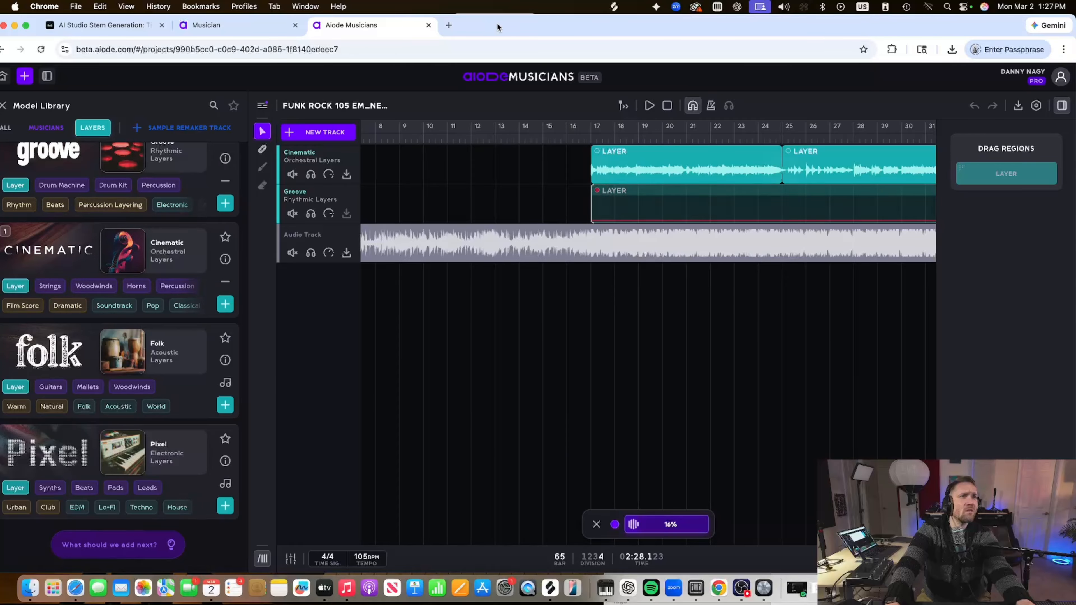
mouse_move(506, 24)
left_mouse_down()
mouse_move(534, 42)
mouse_move(516, 25)
left_mouse_up()
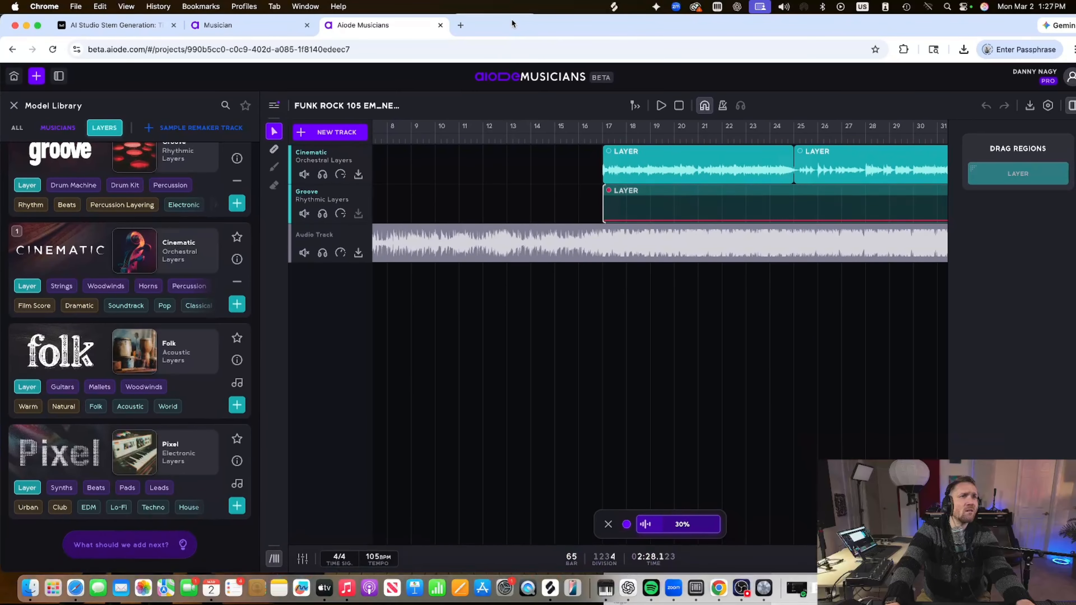
scroll(183, 362, "up", 3)
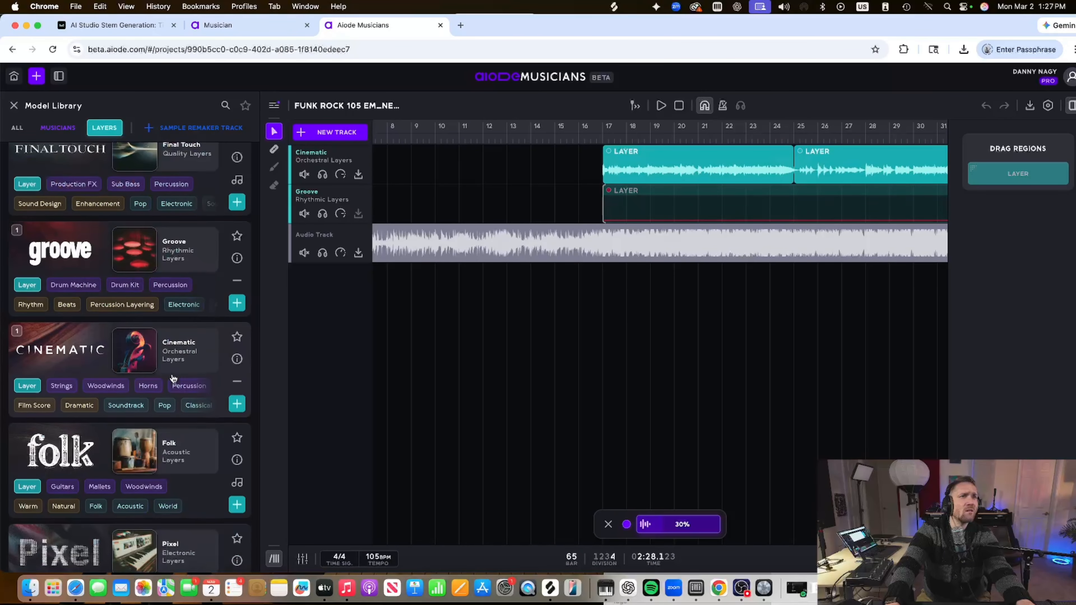
left_click(237, 290)
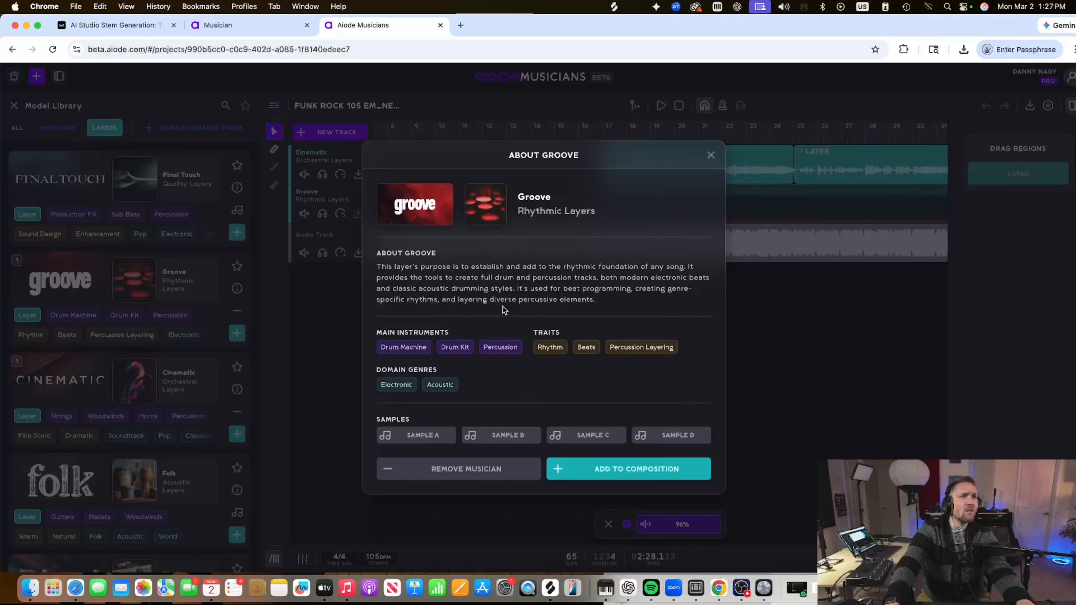
left_click(711, 155)
Play the mix from bar 17 to hear the newly generated Groove region
scroll(604, 234, "right", 6)
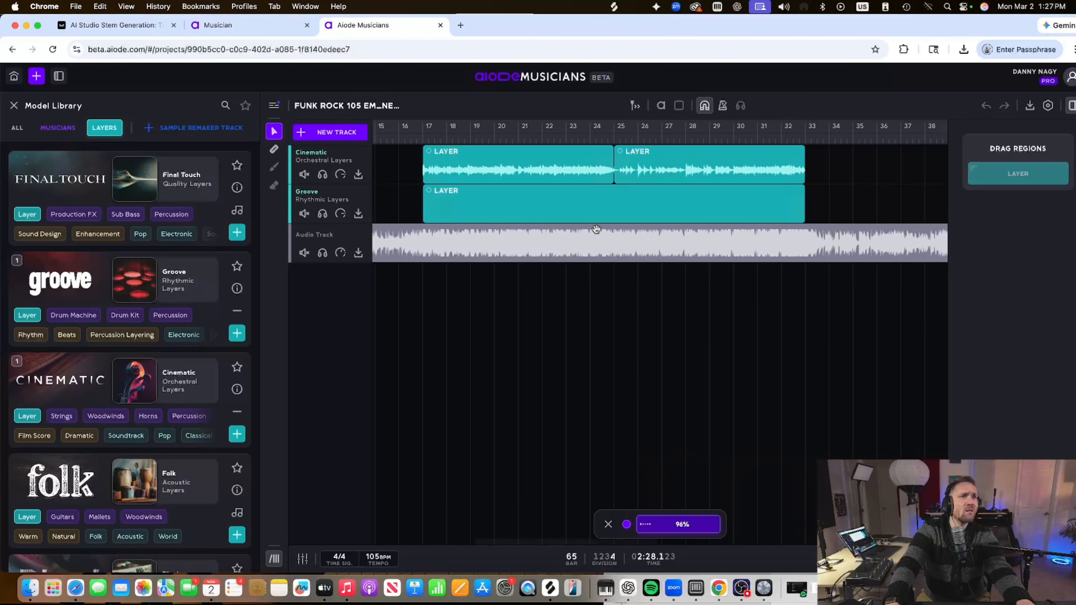
left_click(609, 204)
scroll(610, 205, "left", 4)
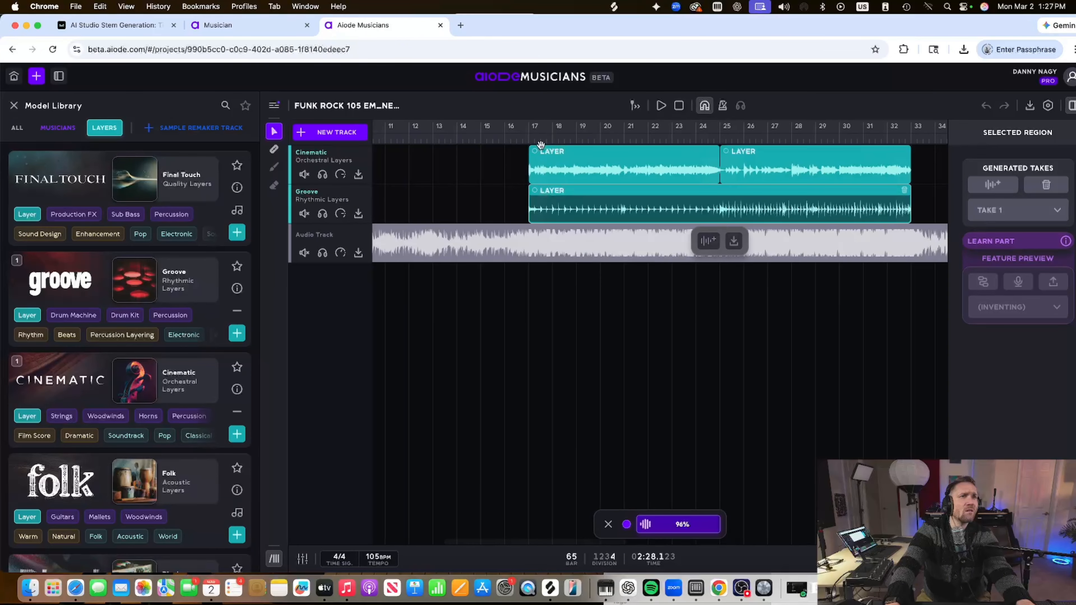
scroll(698, 171, "right", 10)
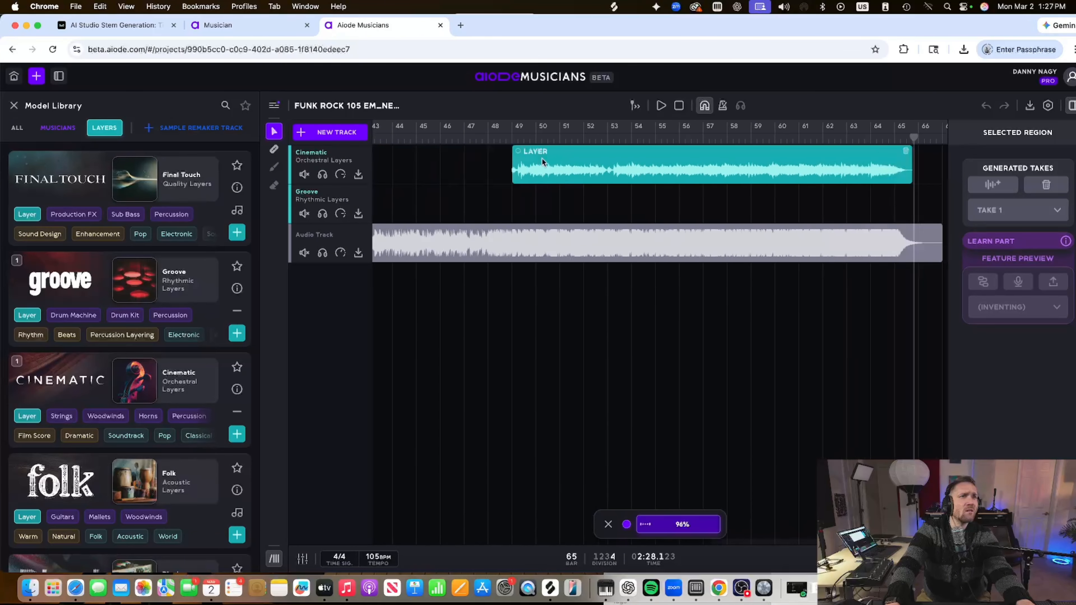
scroll(541, 157, "left", 9)
left_click(450, 140)
key("space")
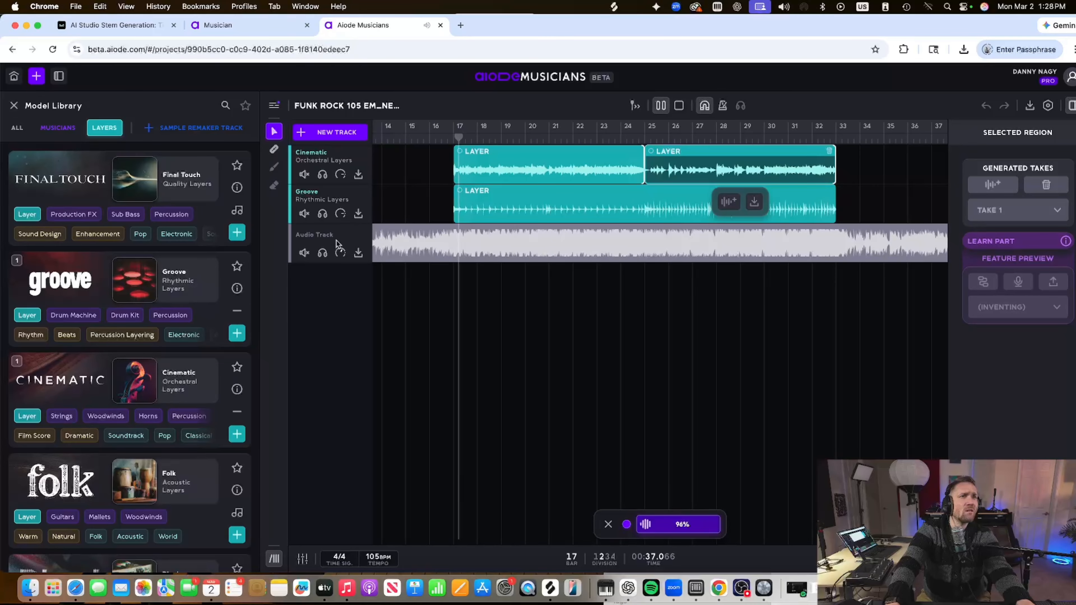
Solo and unsolo the Groove track during playback from bars 17 and 25 to compare it with the full mix
left_click(322, 213)
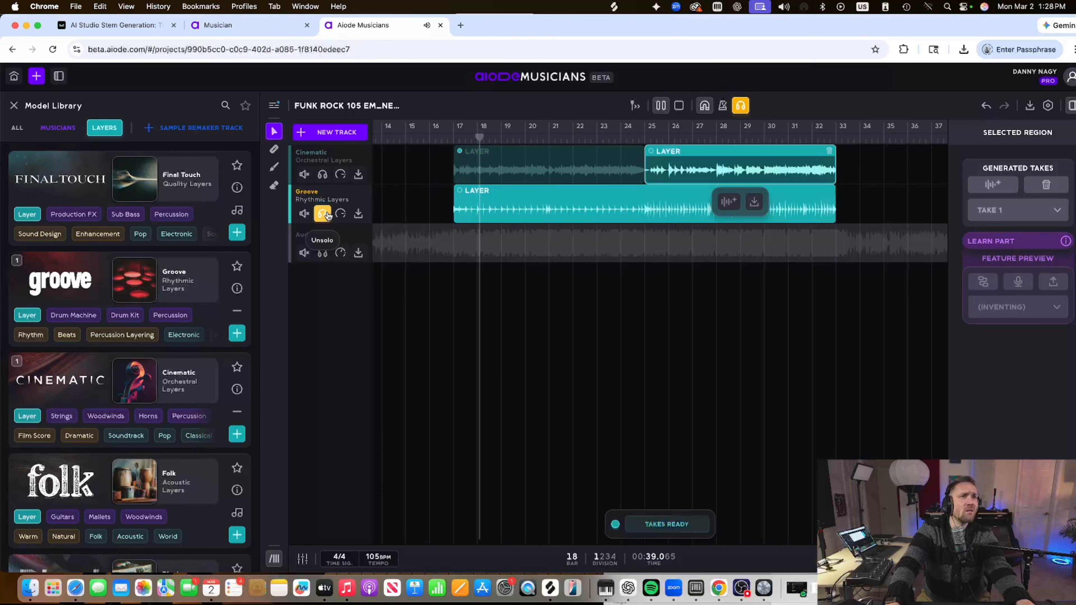
left_click(323, 214)
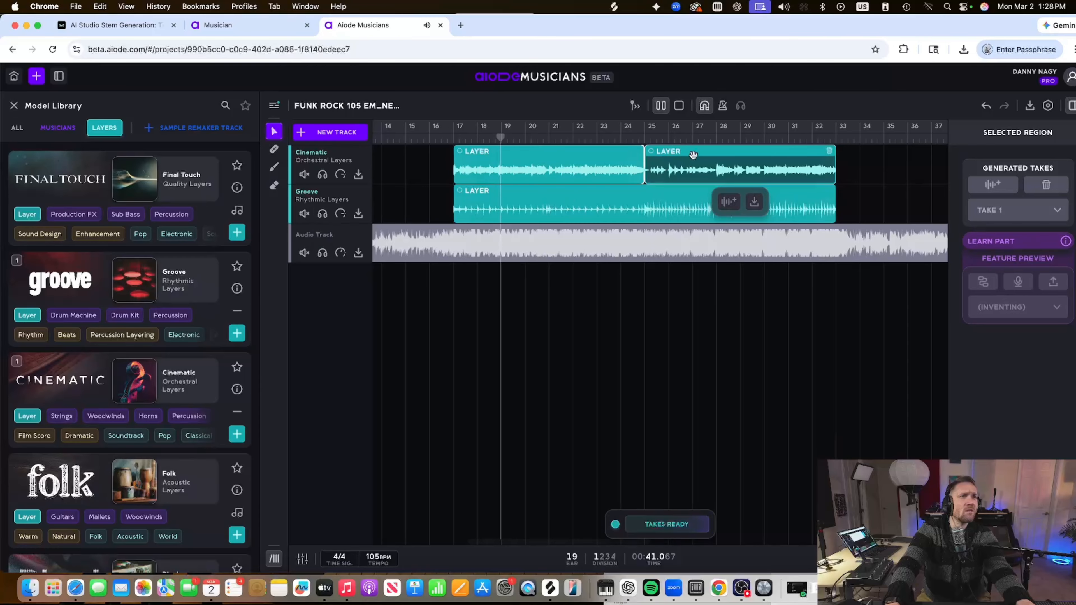
left_click(322, 214)
key("space")
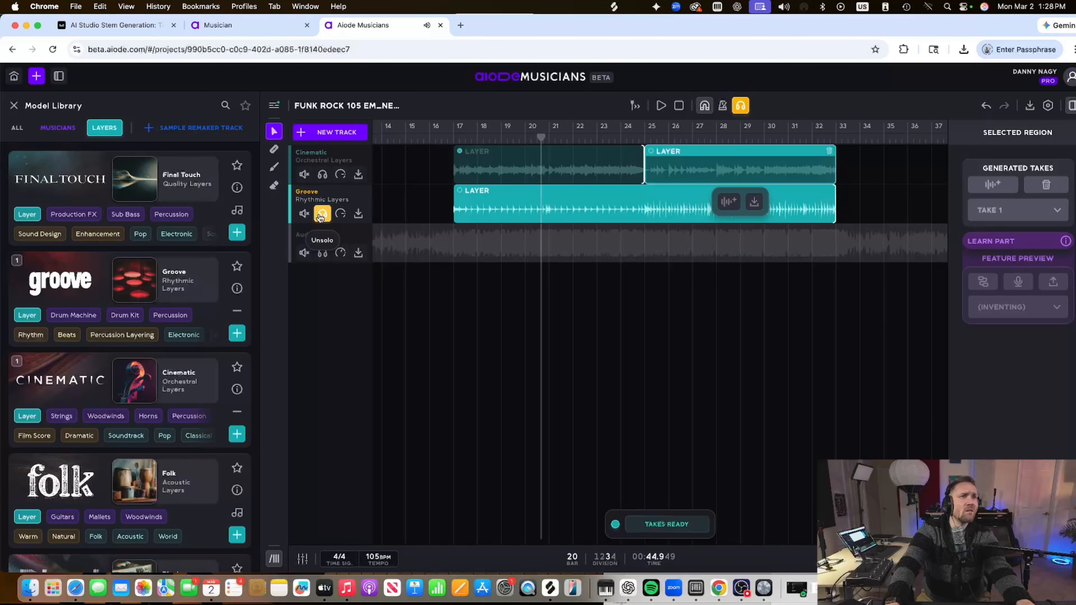
left_click(321, 214)
key("space")
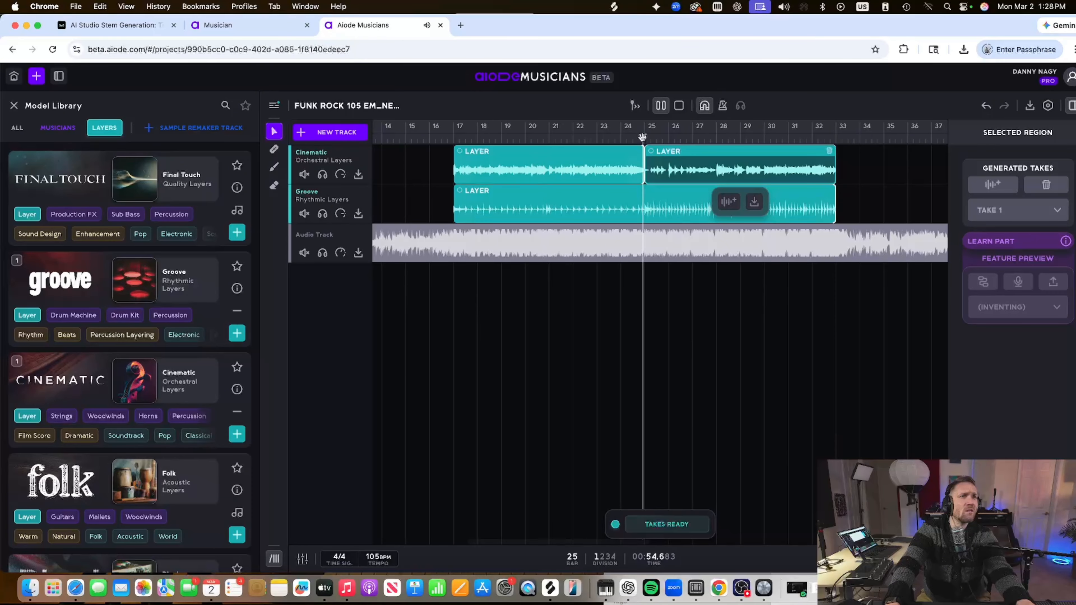
left_click(322, 214)
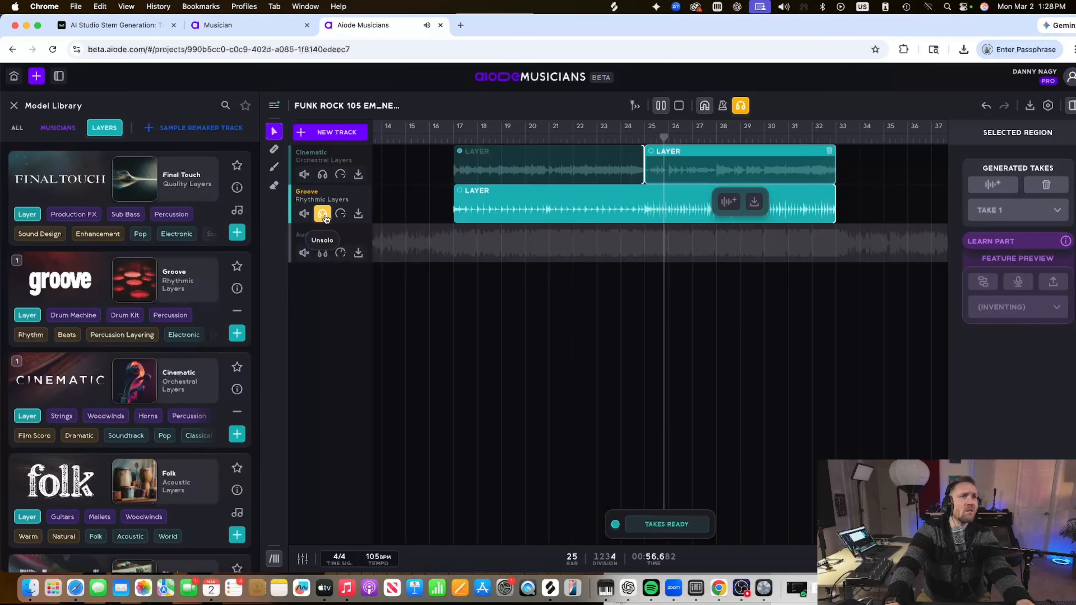
left_click(322, 214)
Listen to take 2 of the Cinematic region in the mix from bar 49
scroll(550, 219, "right", 10)
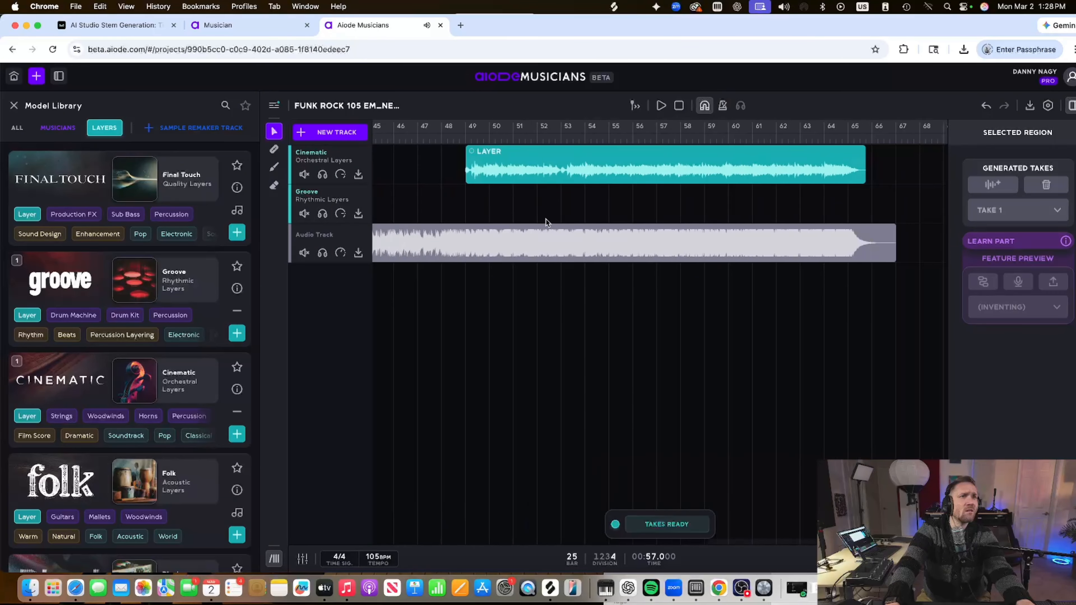
left_click(464, 135)
left_click(529, 151)
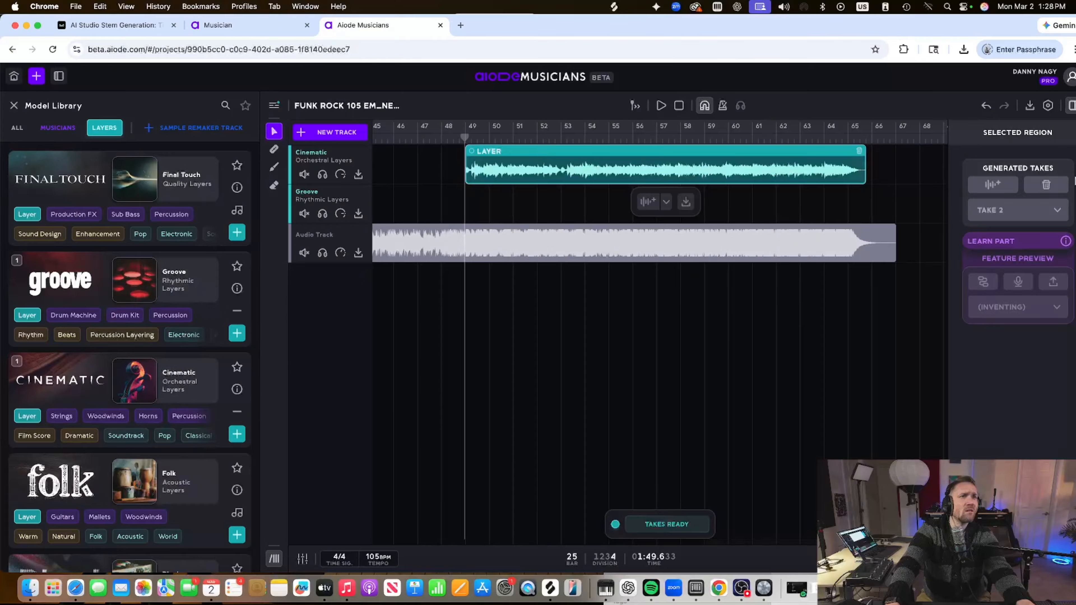
left_click(666, 201)
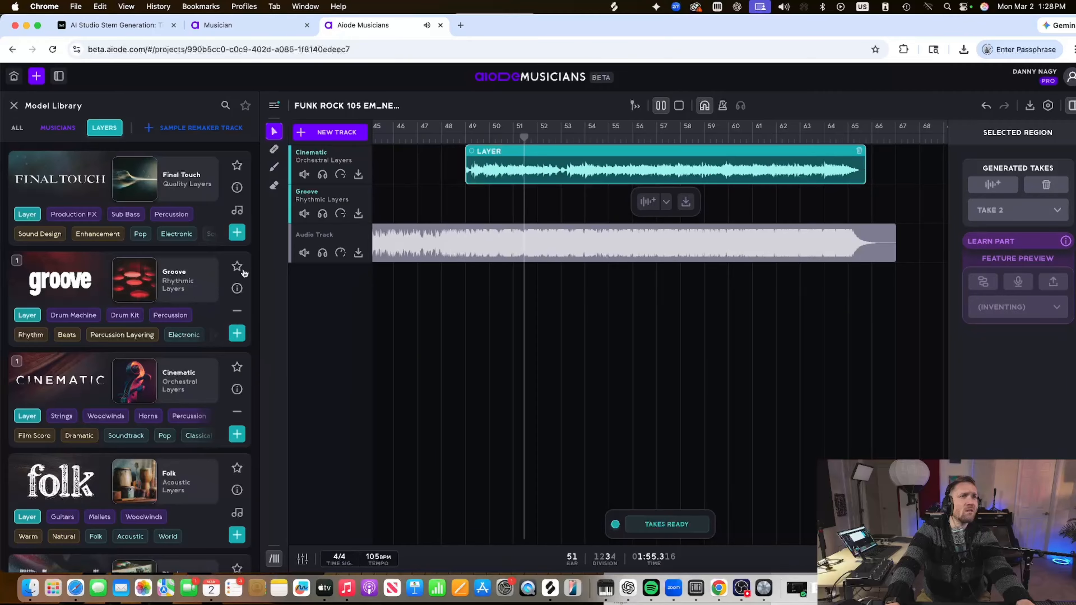
scroll(411, 256, "left", 10)
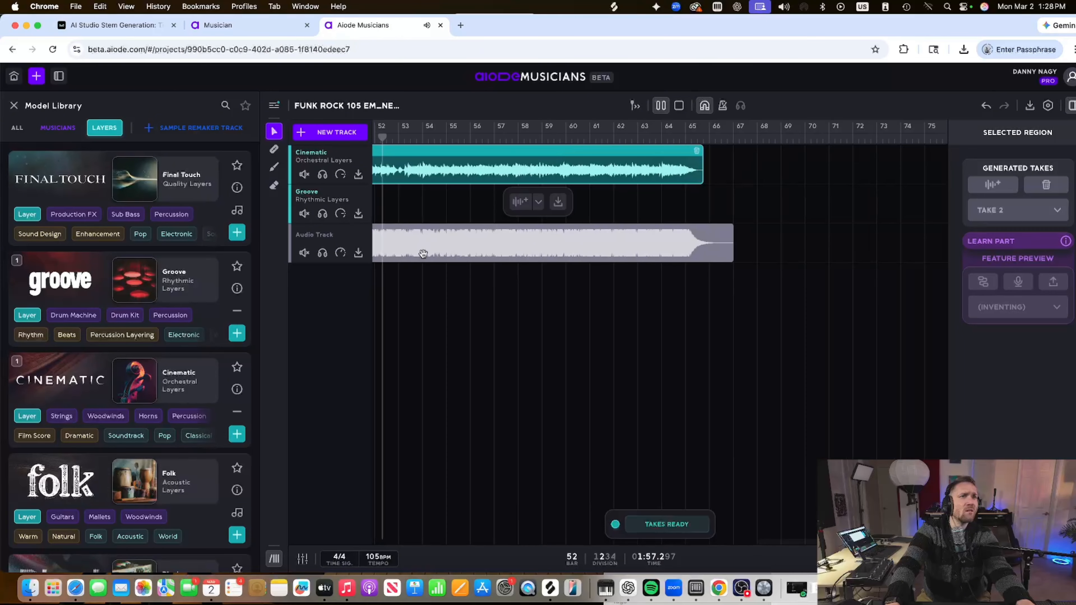
scroll(441, 231, "left", 10)
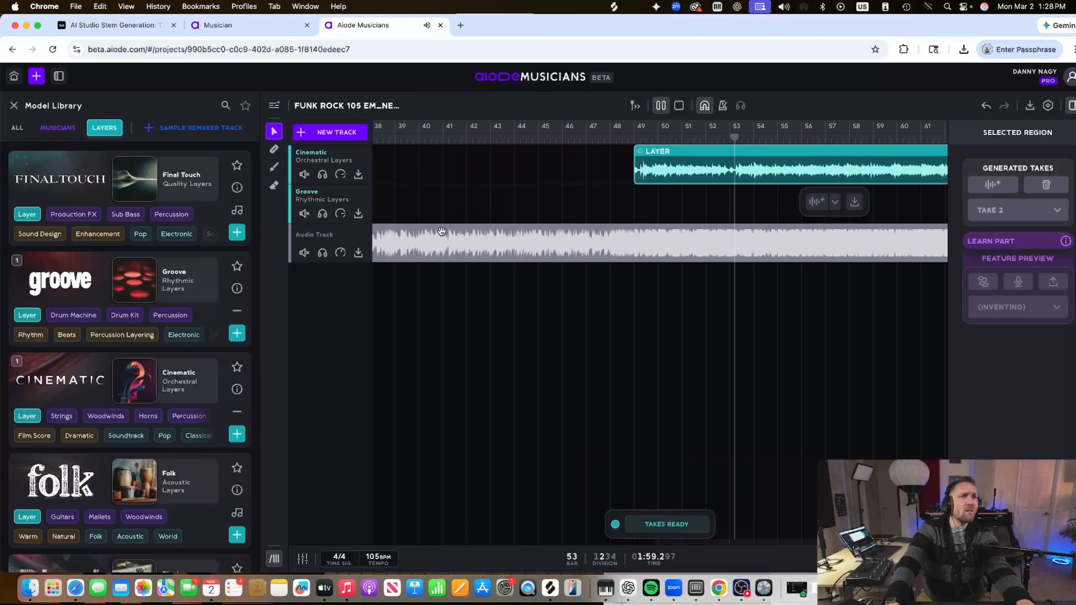
scroll(438, 230, "right", 5)
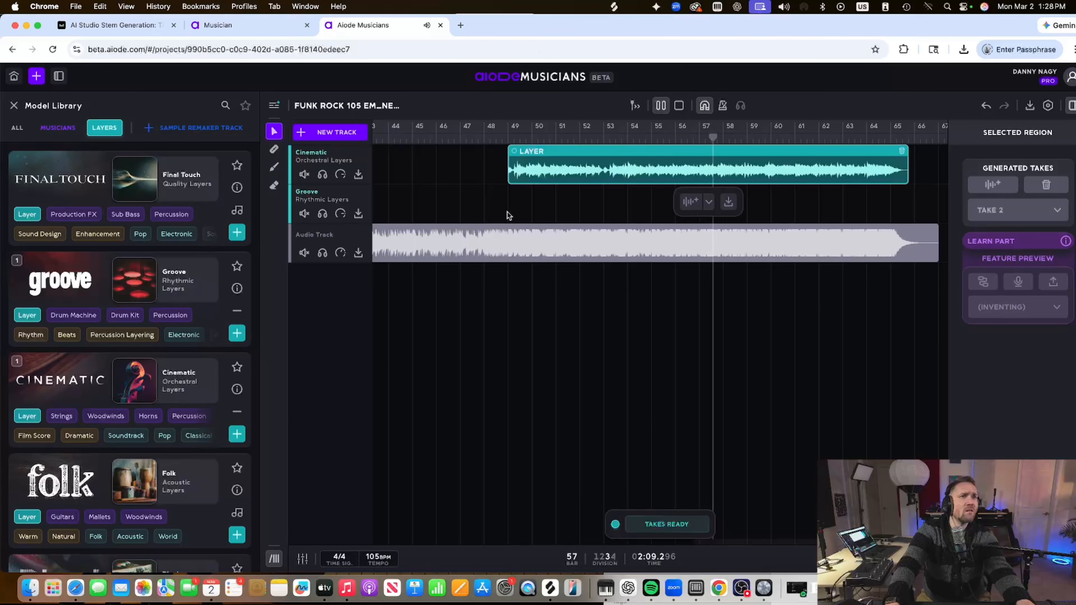
Stop playback at bar 57, then queue and generate a new take for the Cinematic region that starts at bar 49
left_click(699, 138)
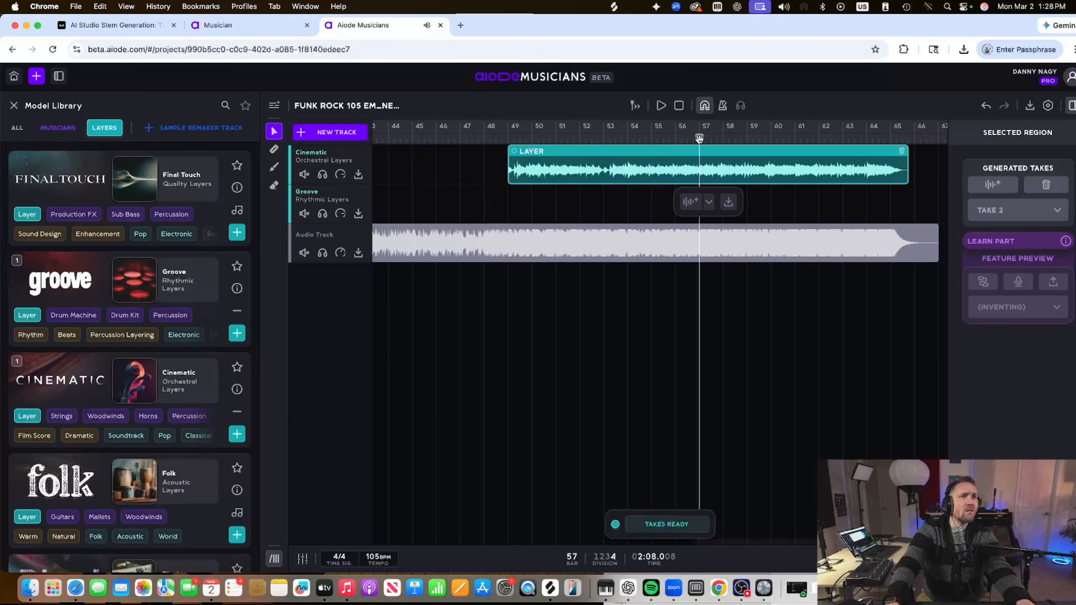
left_click(708, 202)
left_click(691, 202)
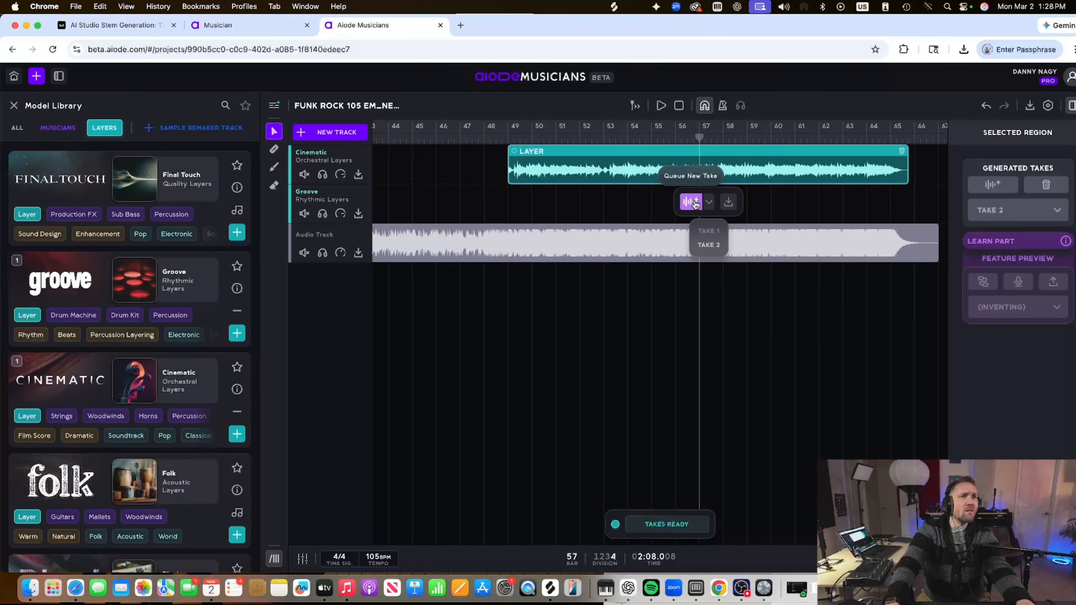
left_click(640, 486)
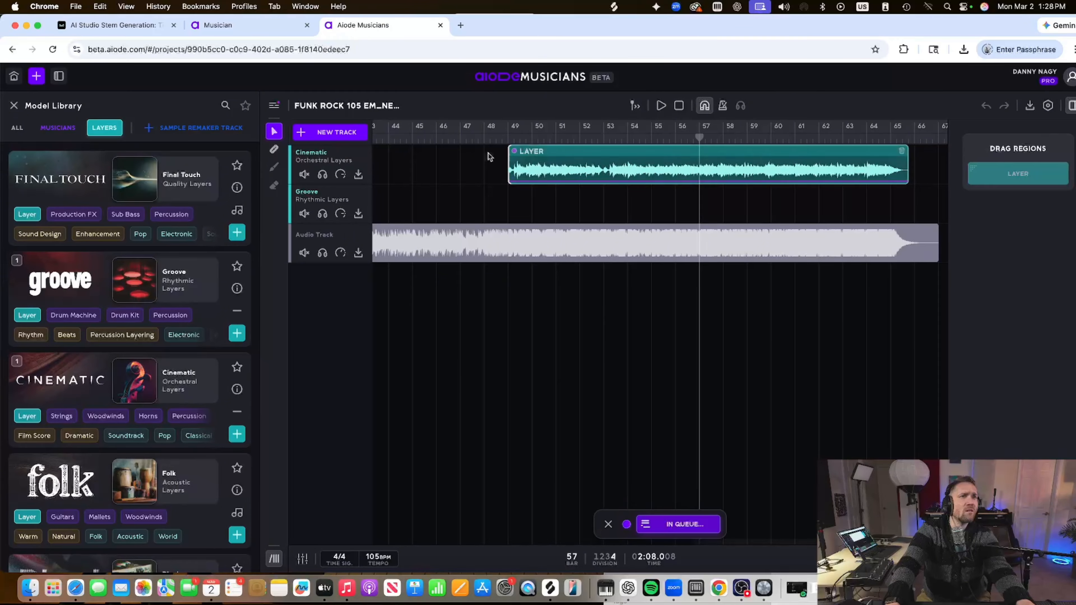
Browse the layer models and read Pixel's description, including its instruments, traits and genres
scroll(559, 199, "left", 20)
scroll(558, 197, "right", 3)
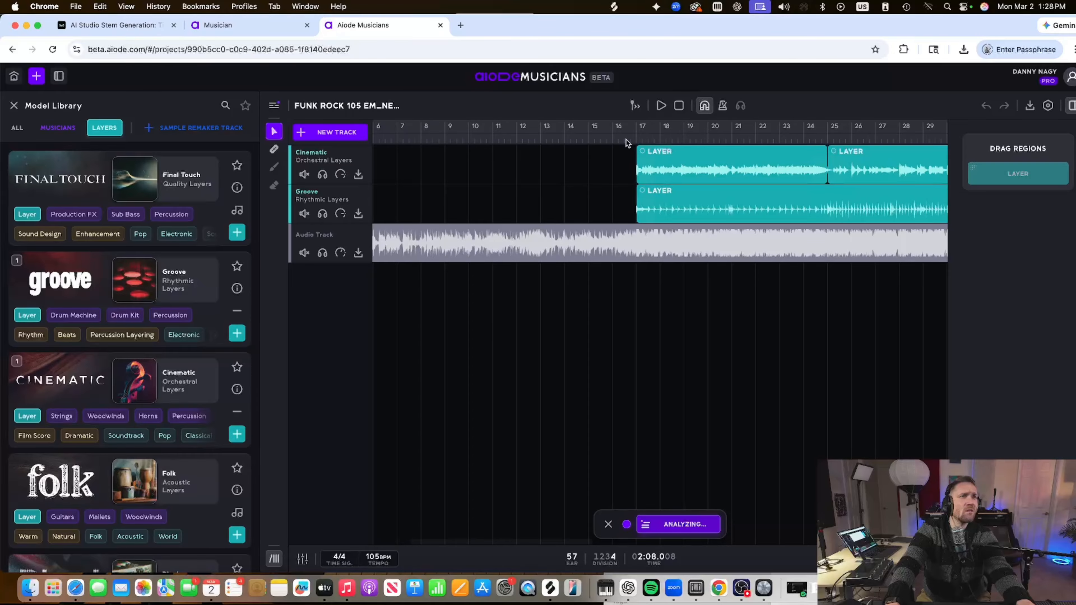
left_click(633, 139)
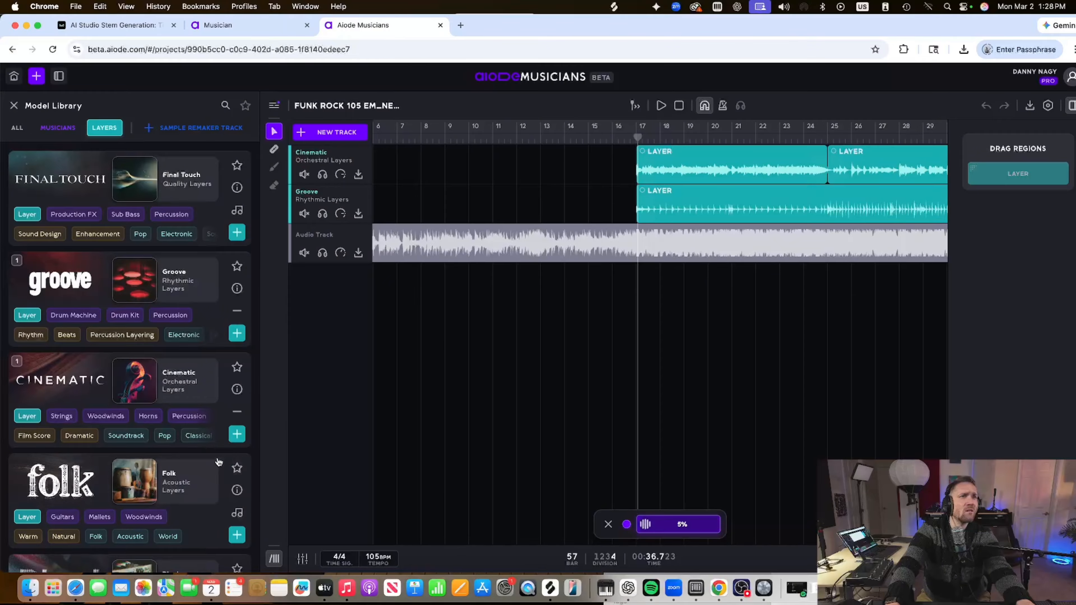
scroll(219, 462, "down", 3)
scroll(174, 487, "up", 3)
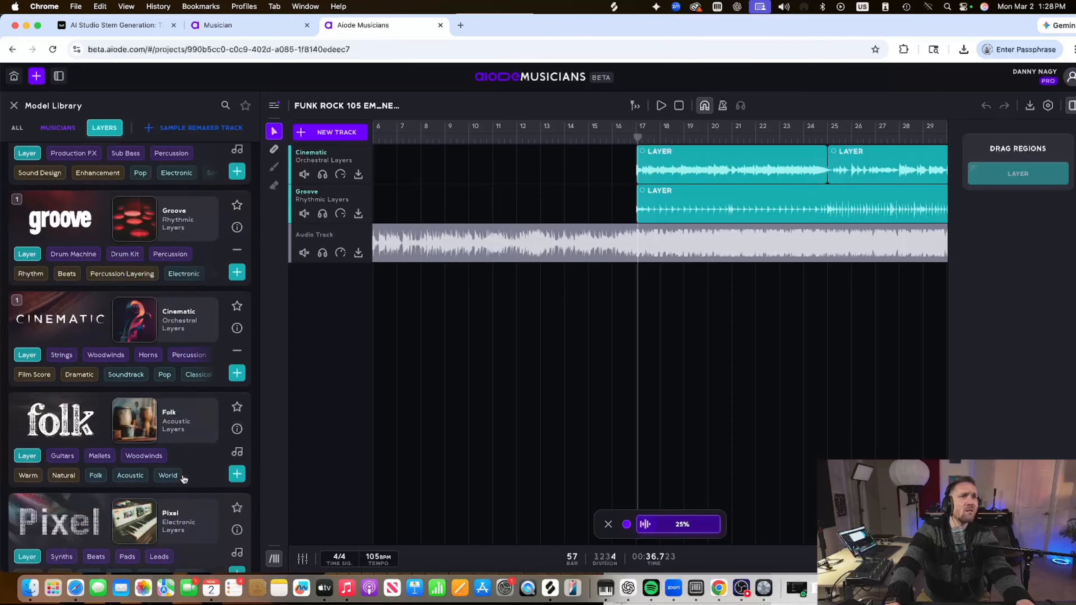
scroll(180, 467, "down", 3)
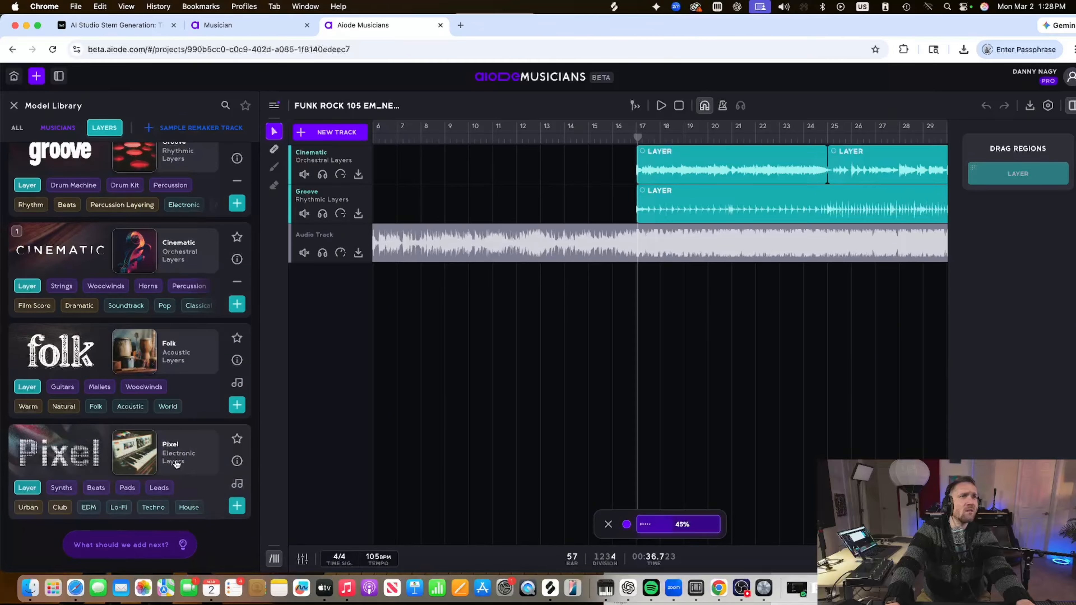
left_click(236, 461)
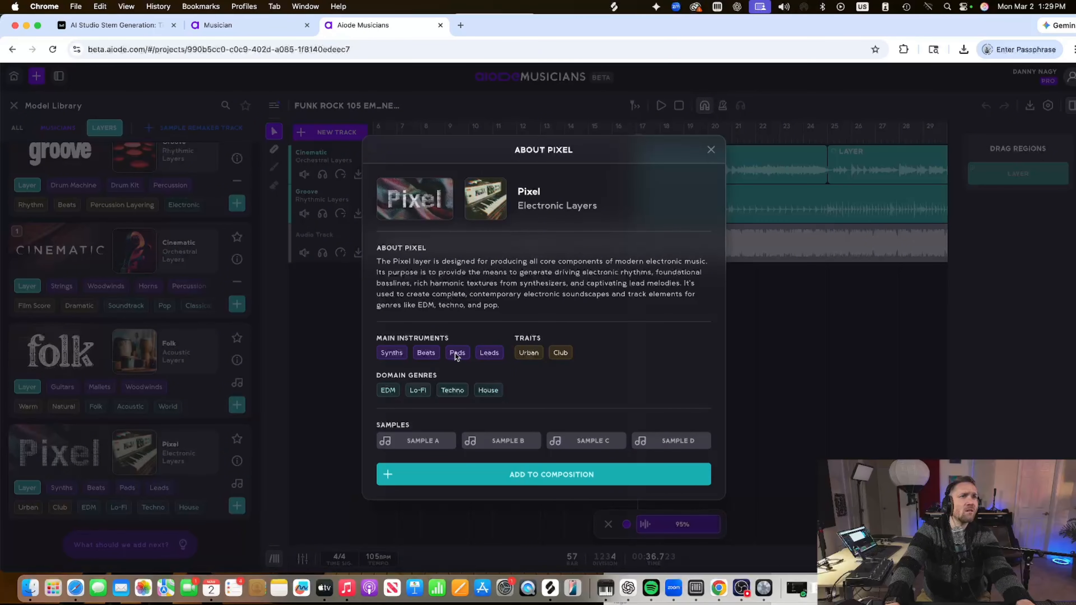
left_click(710, 150)
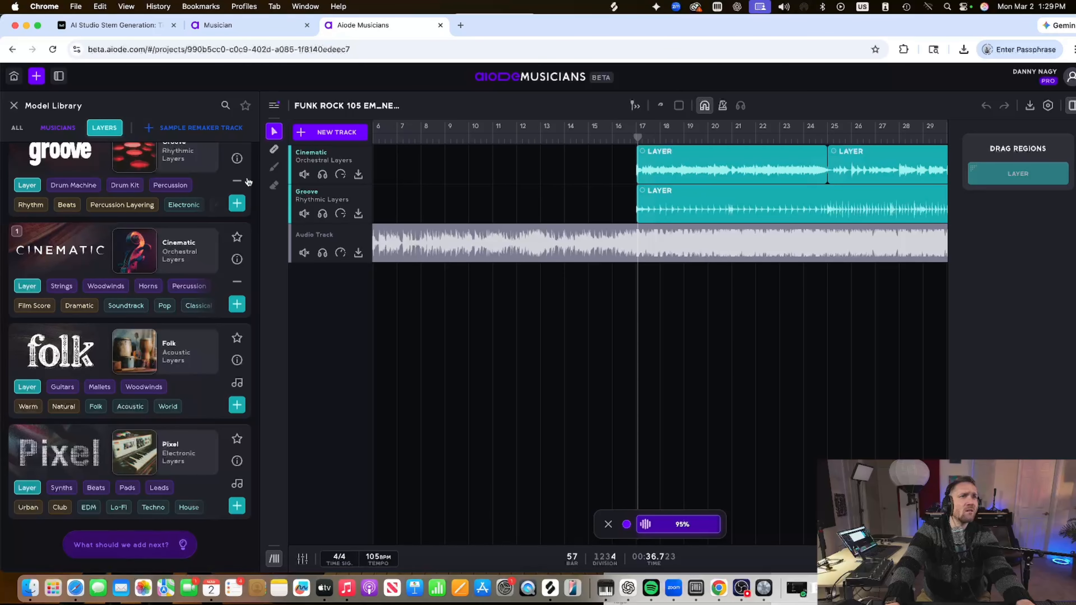
Listen to take 3 of the Cinematic region from bar 57, and play the earlier layered section from bar 25
scroll(468, 335, "right", 15)
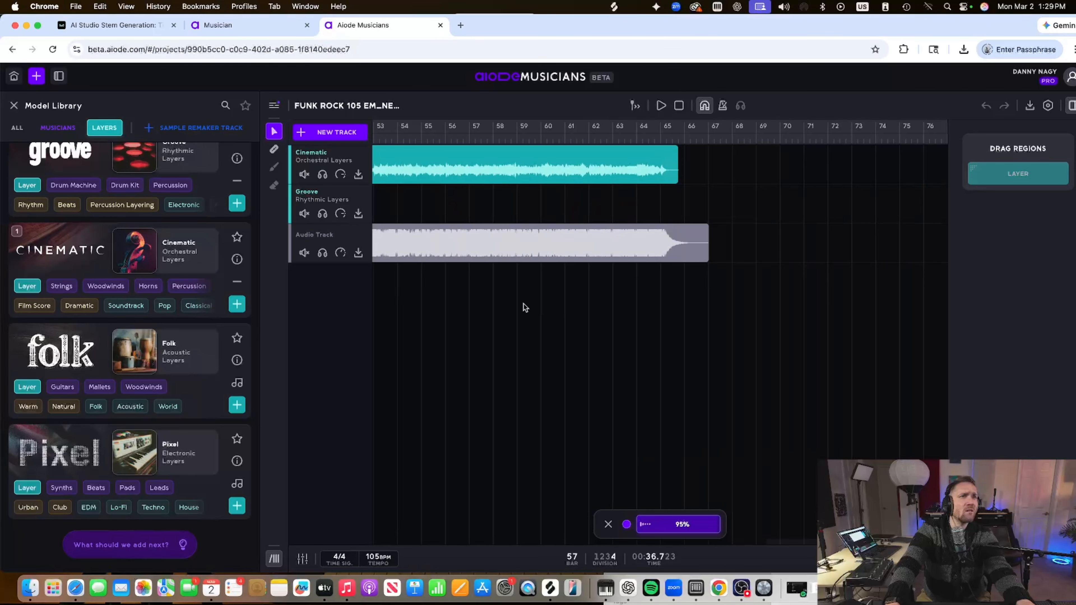
scroll(518, 299, "left", 1)
left_click(567, 163)
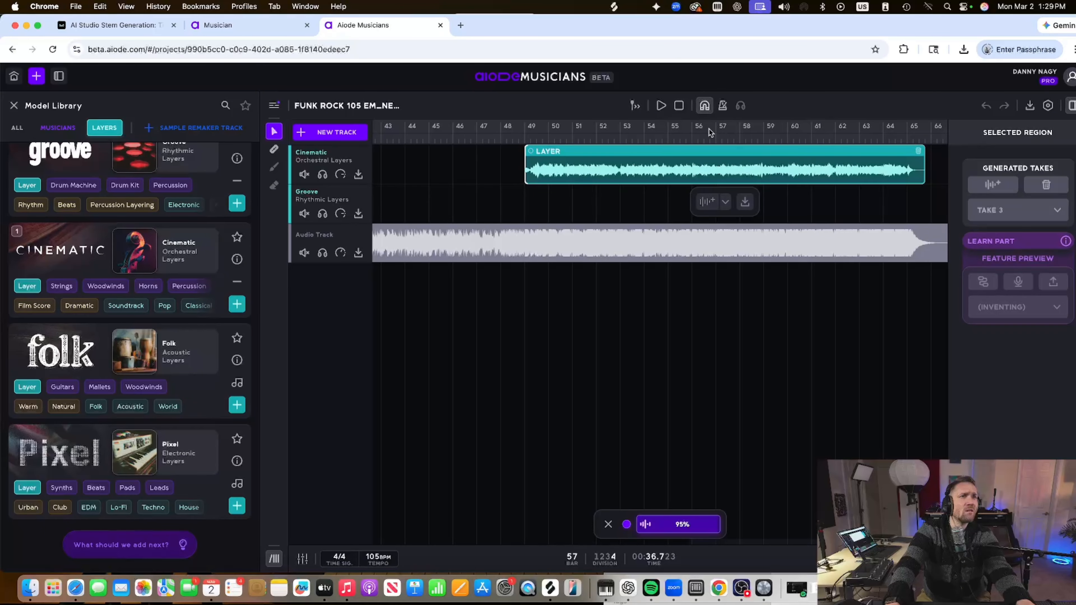
key("space")
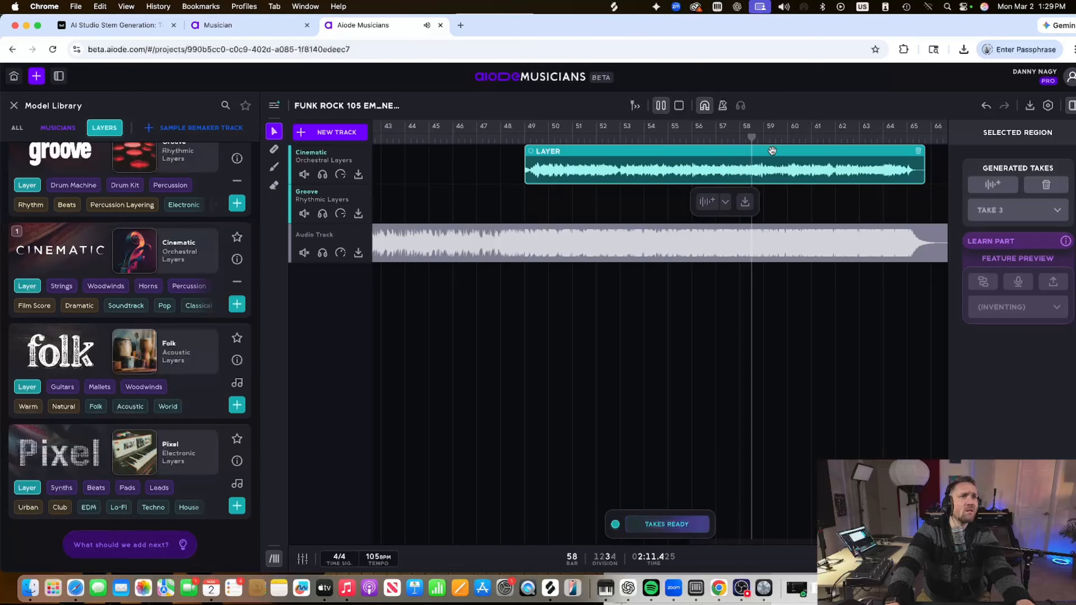
scroll(783, 152, "left", 15)
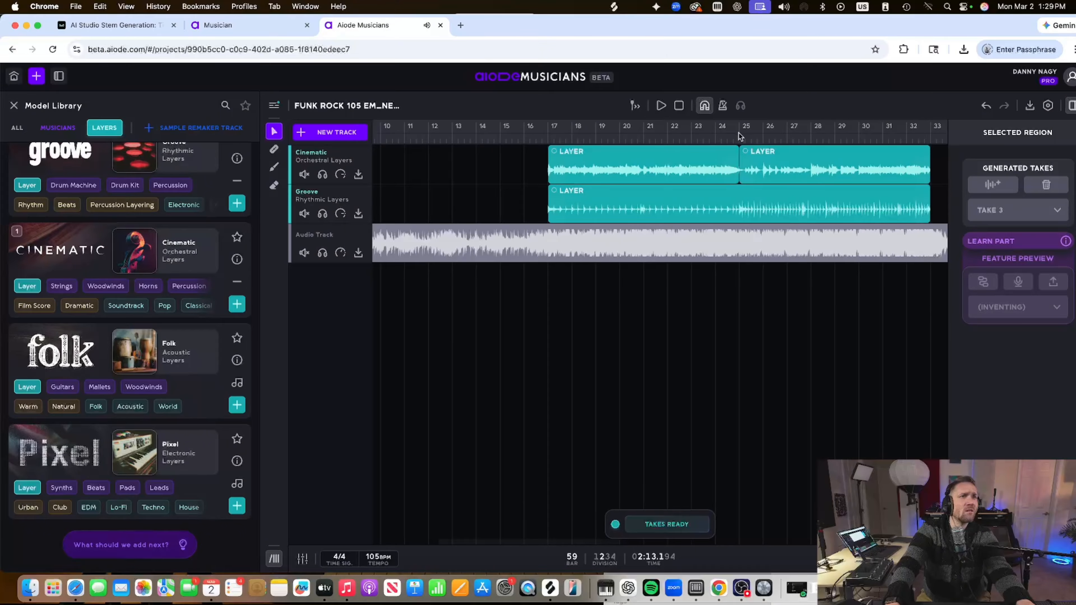
left_click(739, 135)
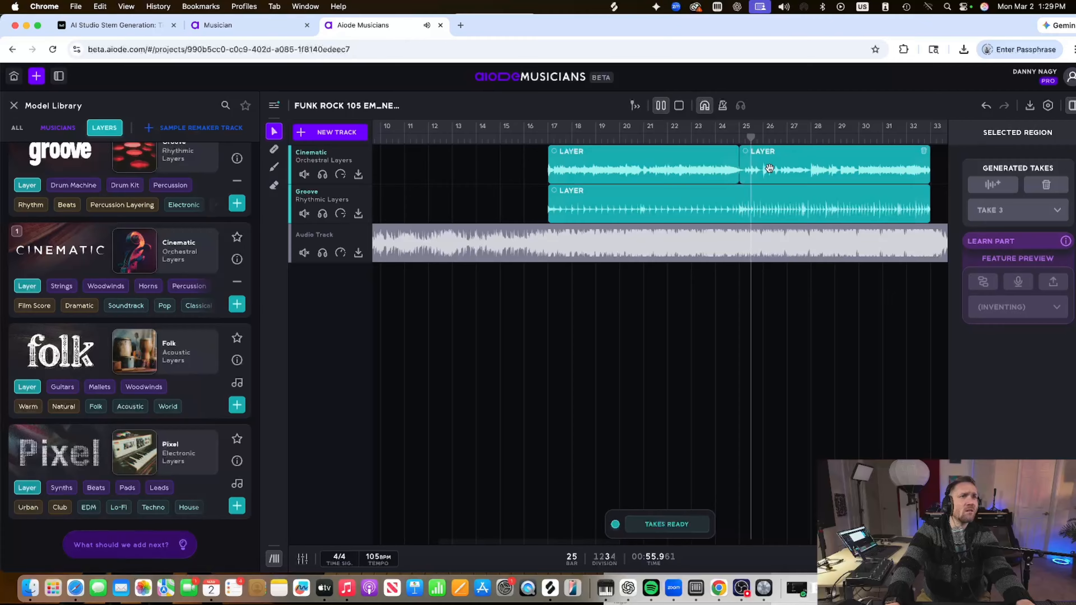
left_click(599, 192)
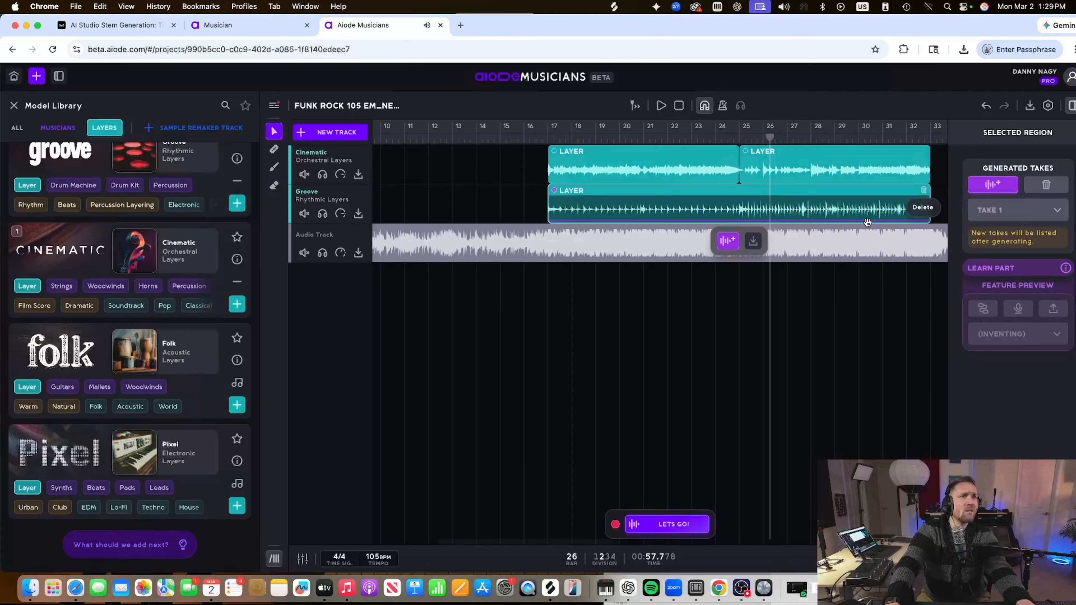
left_click(729, 241)
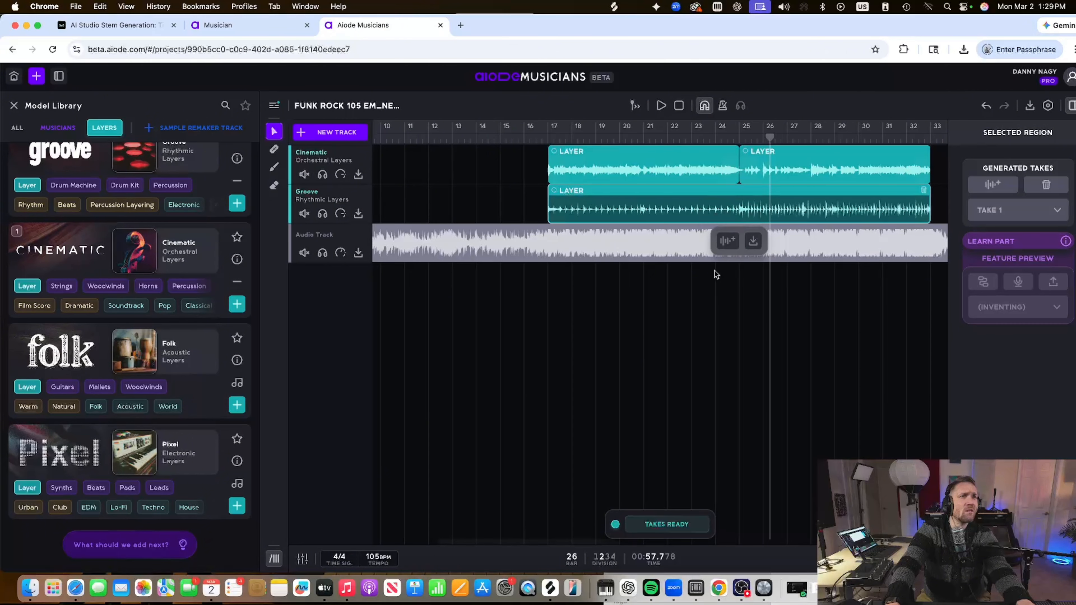
scroll(737, 297, "right", 5)
scroll(543, 277, "left", 5)
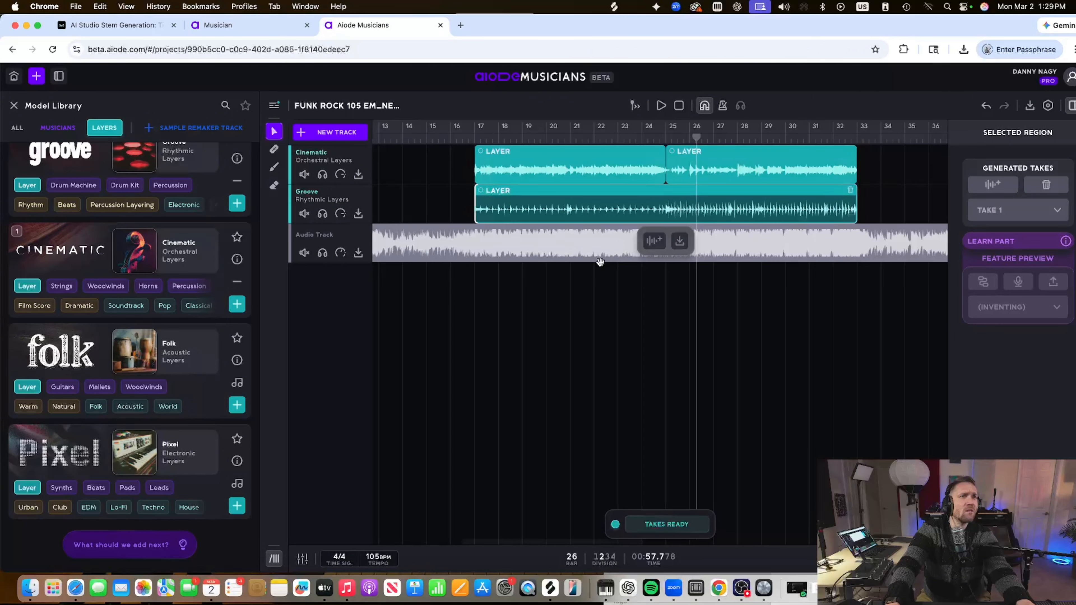
Draw a 16-bar region on the Groove track from bar 49 to bar 65, beneath the Cinematic region
left_click(622, 324)
left_click(601, 205)
scroll(675, 209, "right", 15)
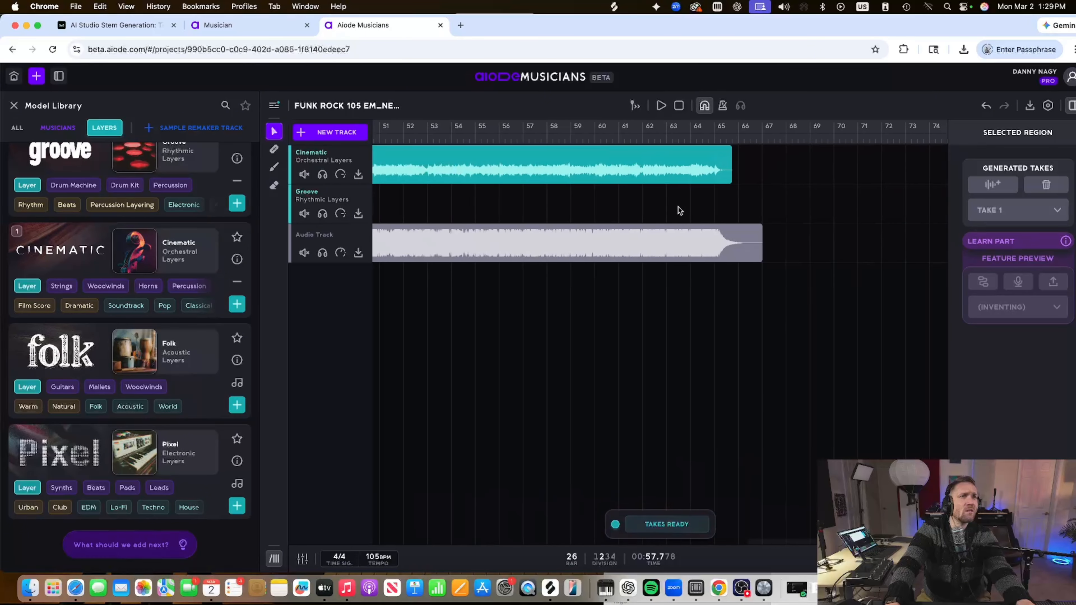
scroll(678, 207, "left", 3)
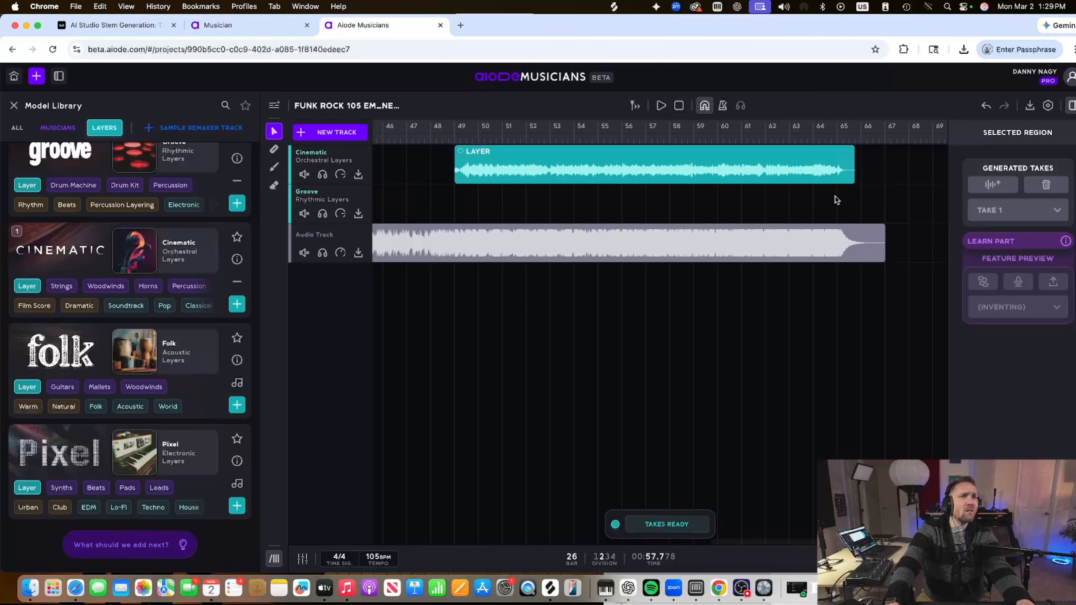
left_click_drag(836, 199, 455, 205)
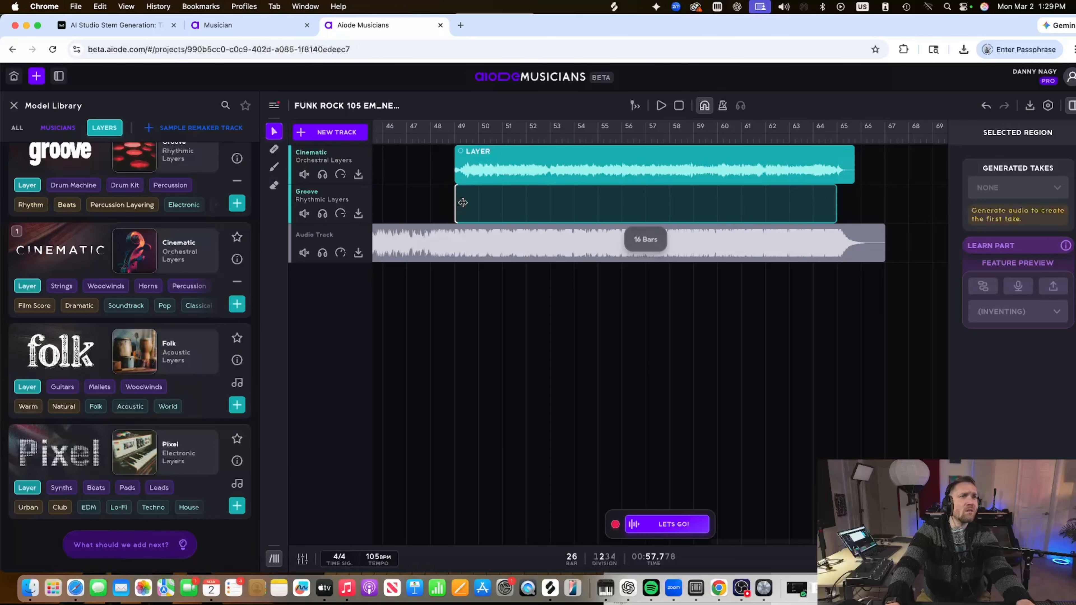
Generate the Groove region starting at bar 49, and add a Pixel track with a 16-bar region from bar 17 to bar 33
left_click(677, 525)
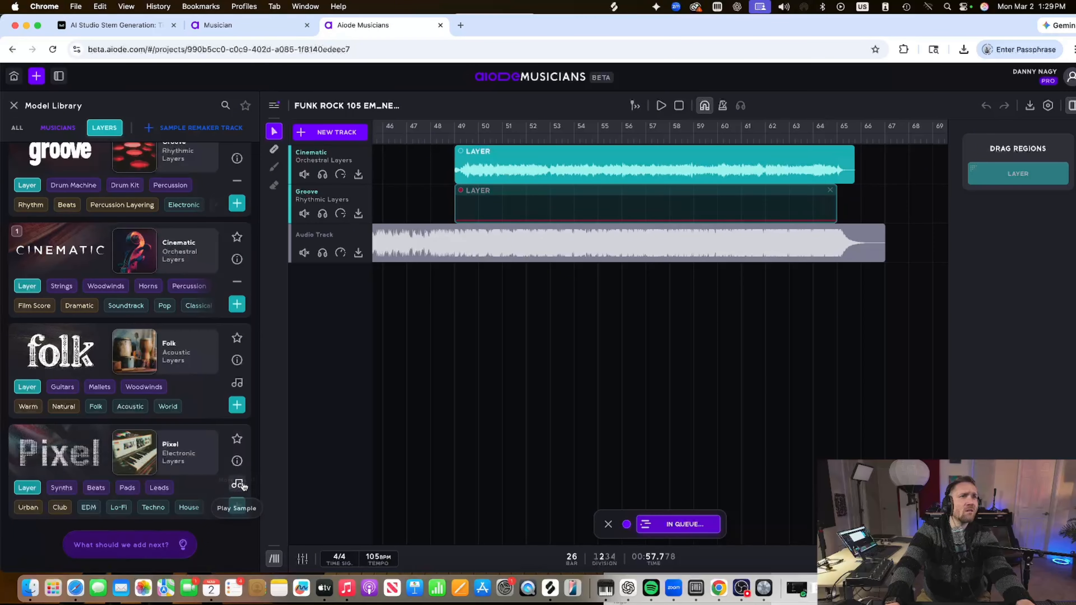
left_click(237, 506)
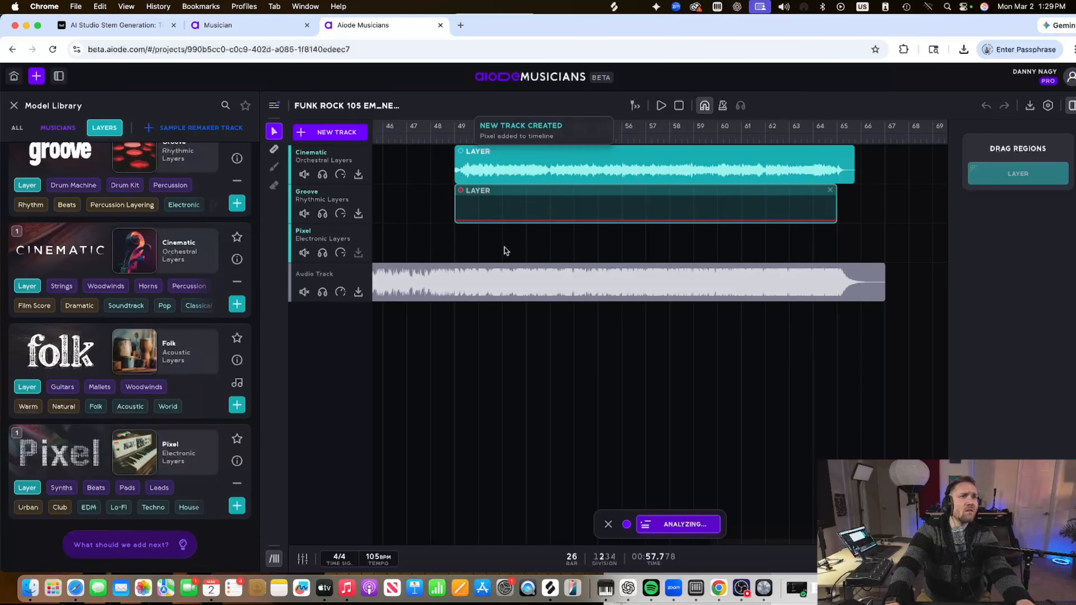
scroll(512, 222, "left", 10)
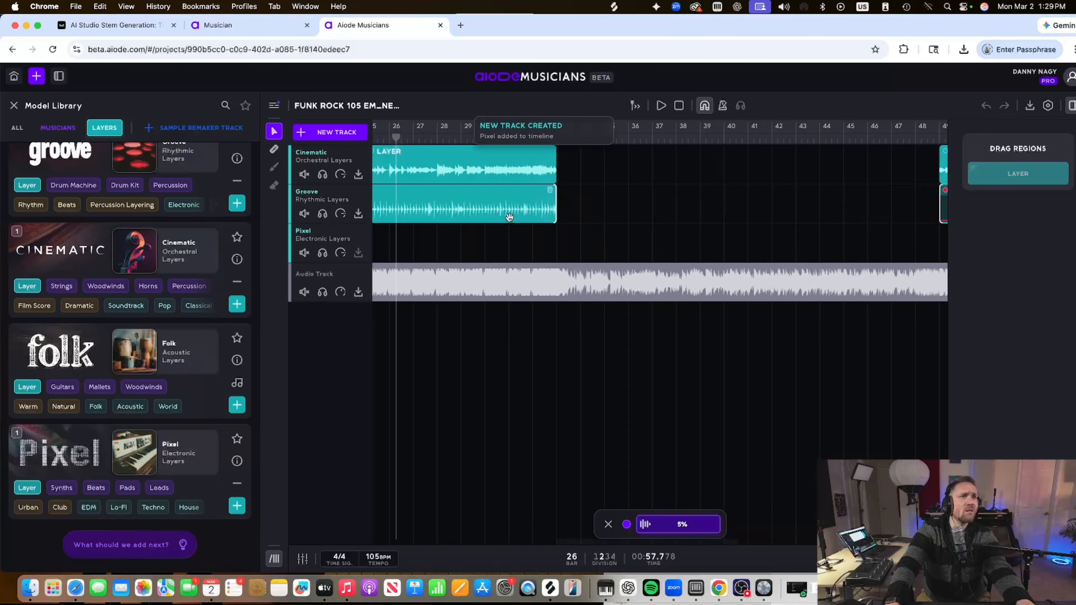
scroll(509, 217, "left", 10)
scroll(692, 225, "right", 6)
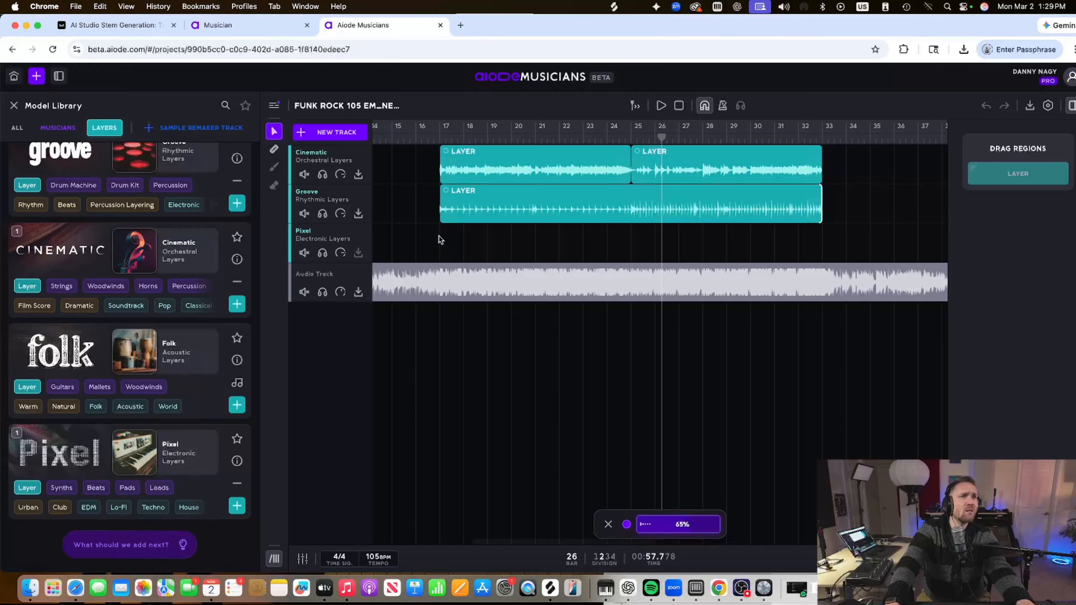
mouse_move(439, 237)
left_mouse_down()
mouse_move(869, 240)
mouse_move(818, 242)
left_mouse_up()
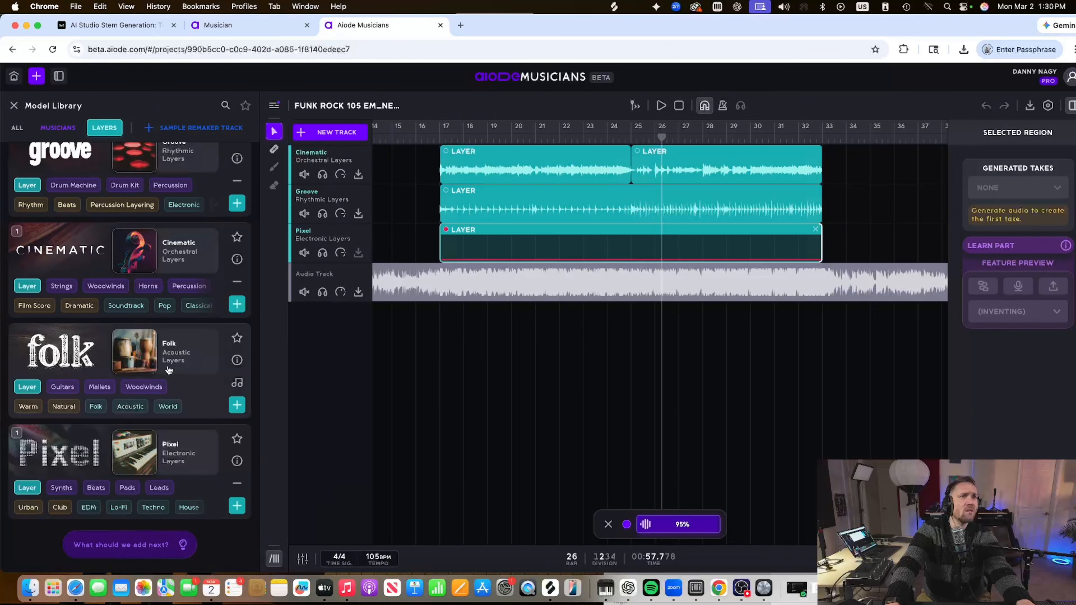
Browse the musician models and read the electric bassist's profile, including instruments, traits and genres
scroll(170, 373, "up", 5)
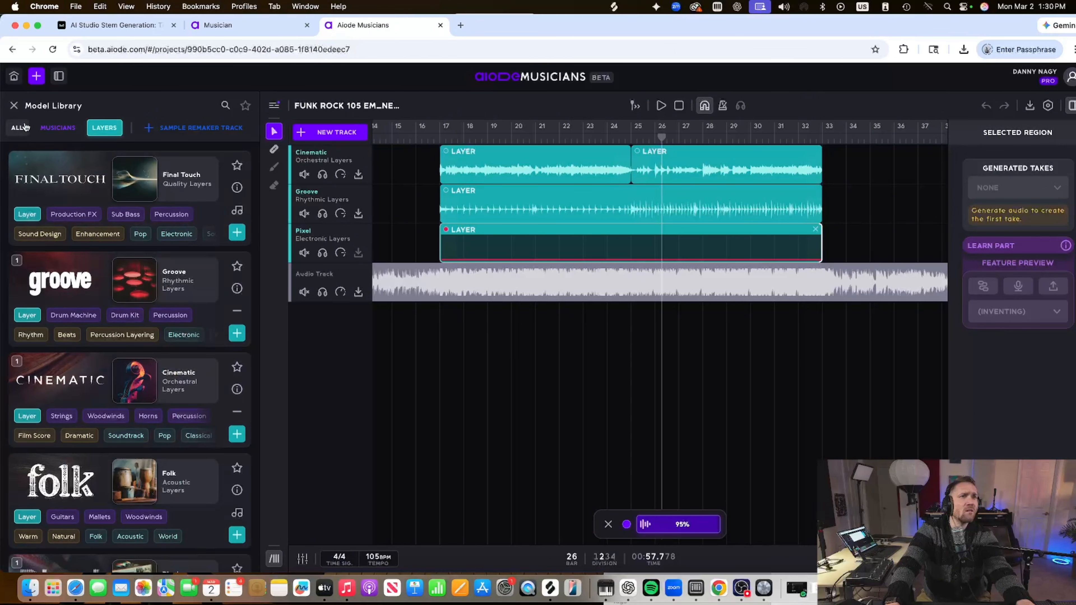
left_click(60, 129)
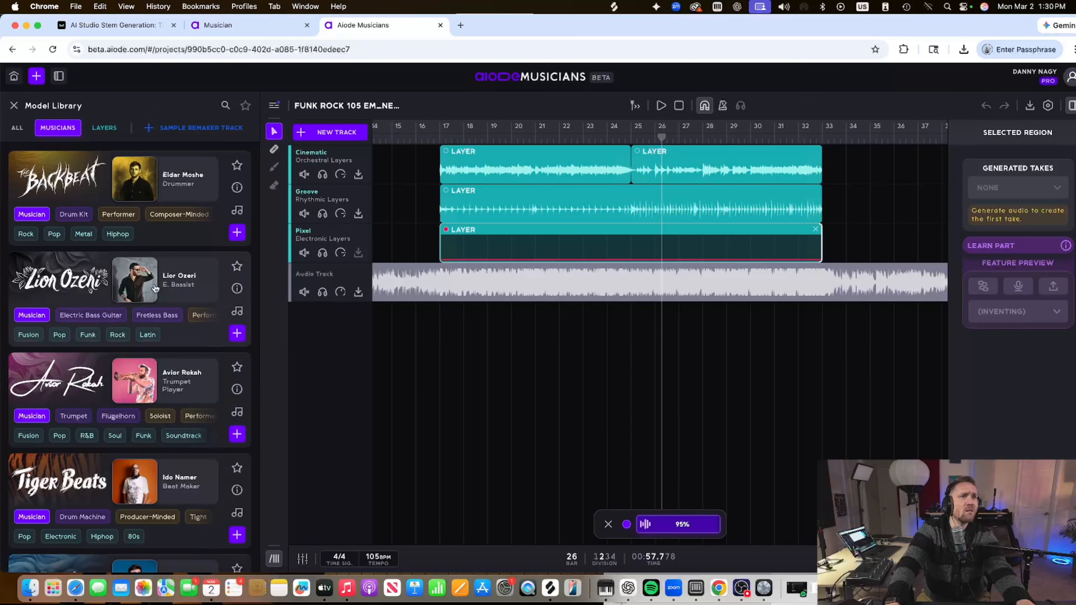
left_click(237, 288)
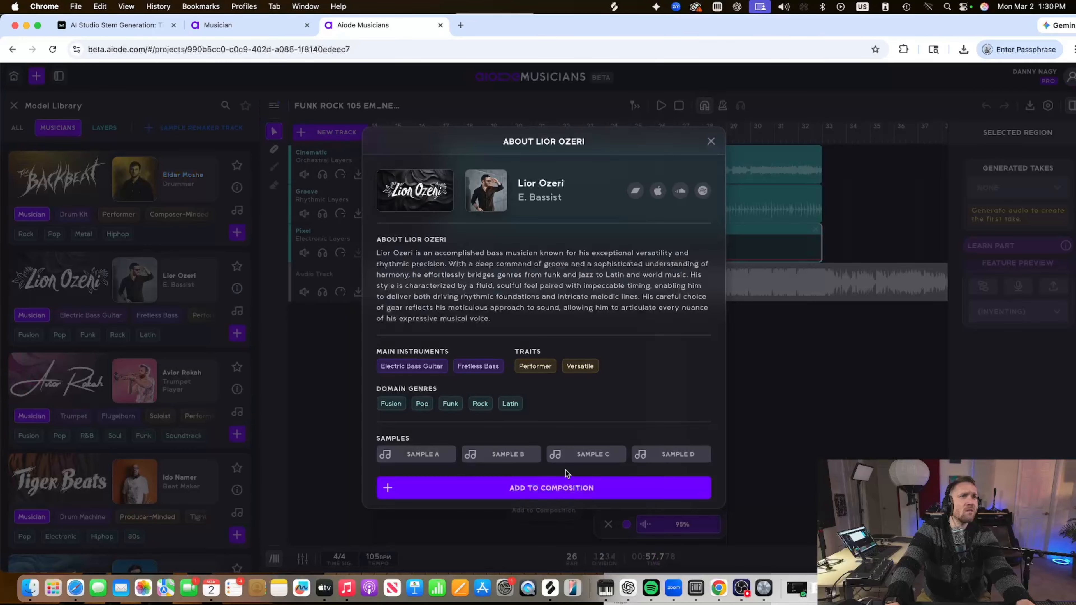
left_click(711, 141)
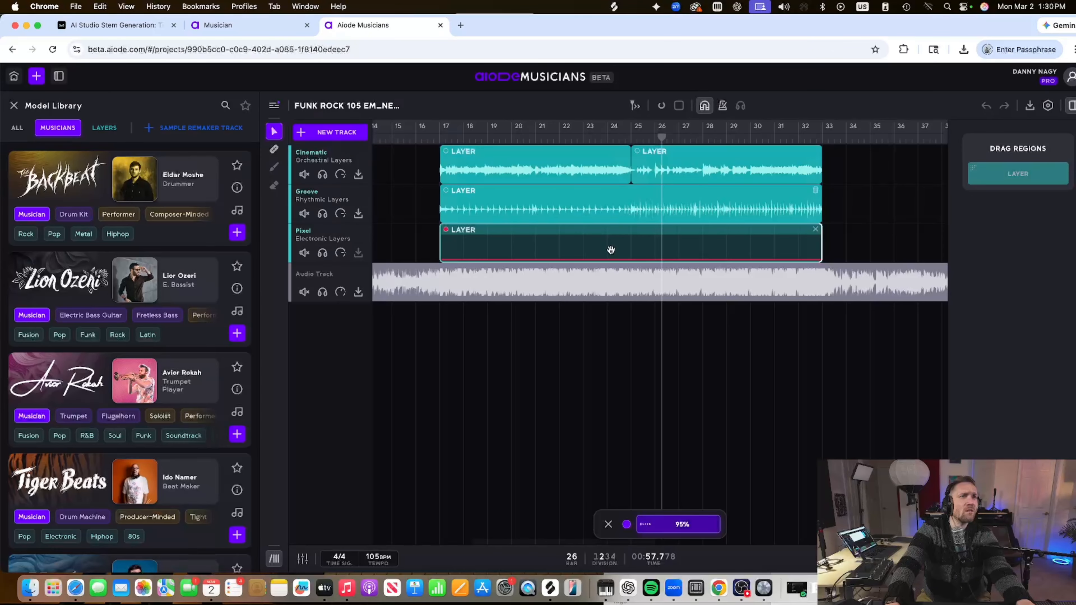
left_click(237, 289)
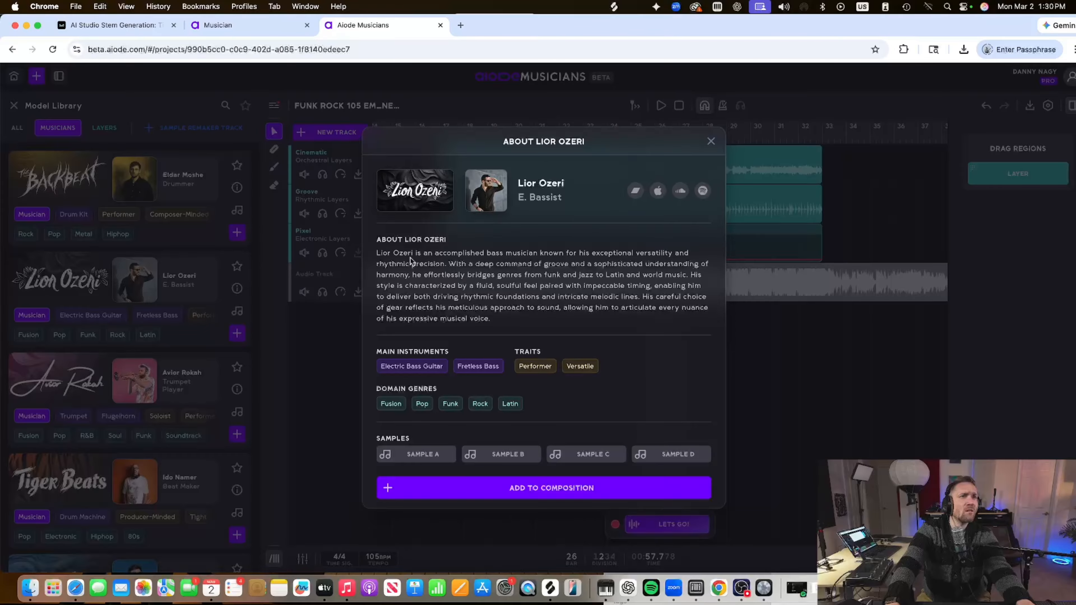
Search the web for the bassist's name in a separate browser page, and return to Aiode
left_click(465, 29)
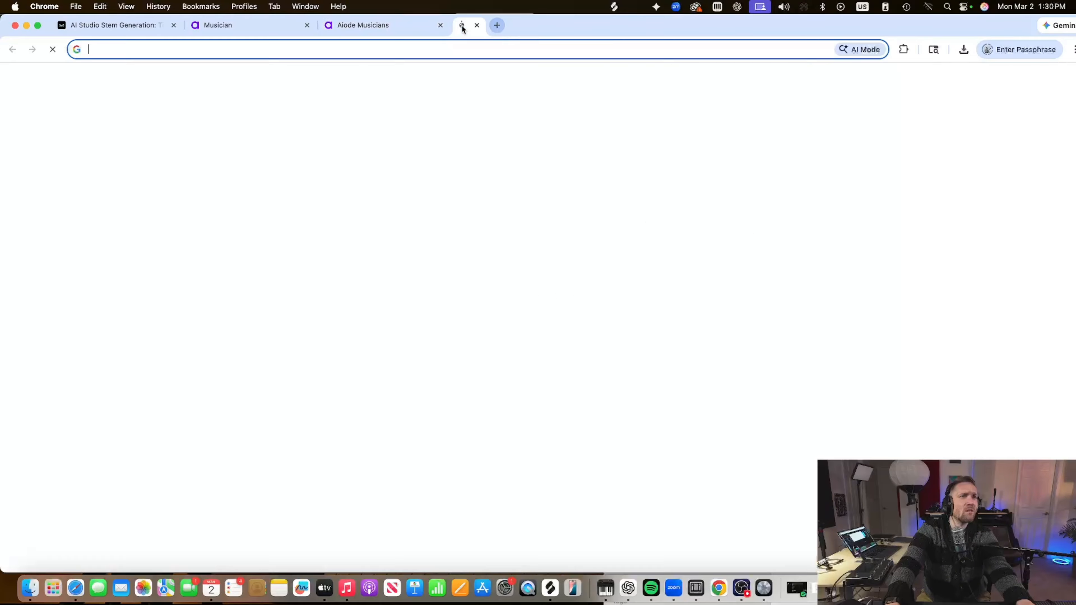
type("lior ozeri")
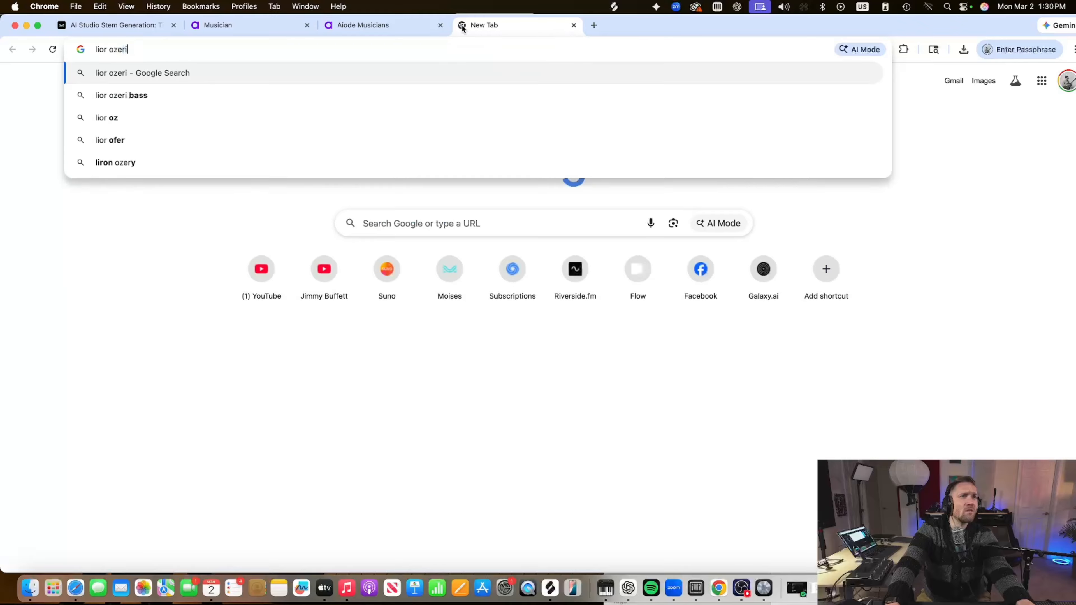
key("Return")
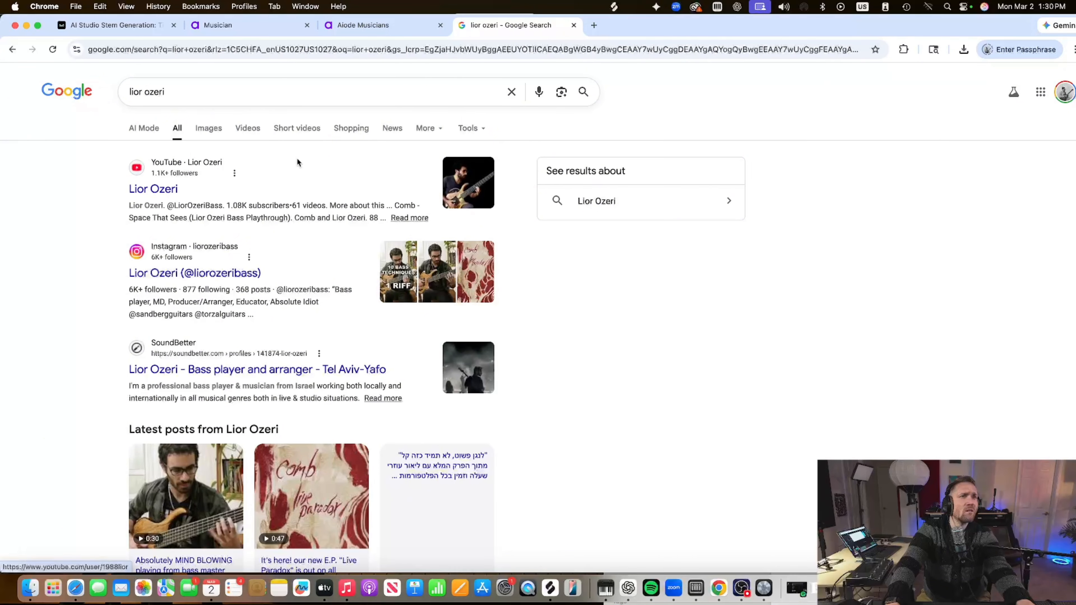
left_click(409, 25)
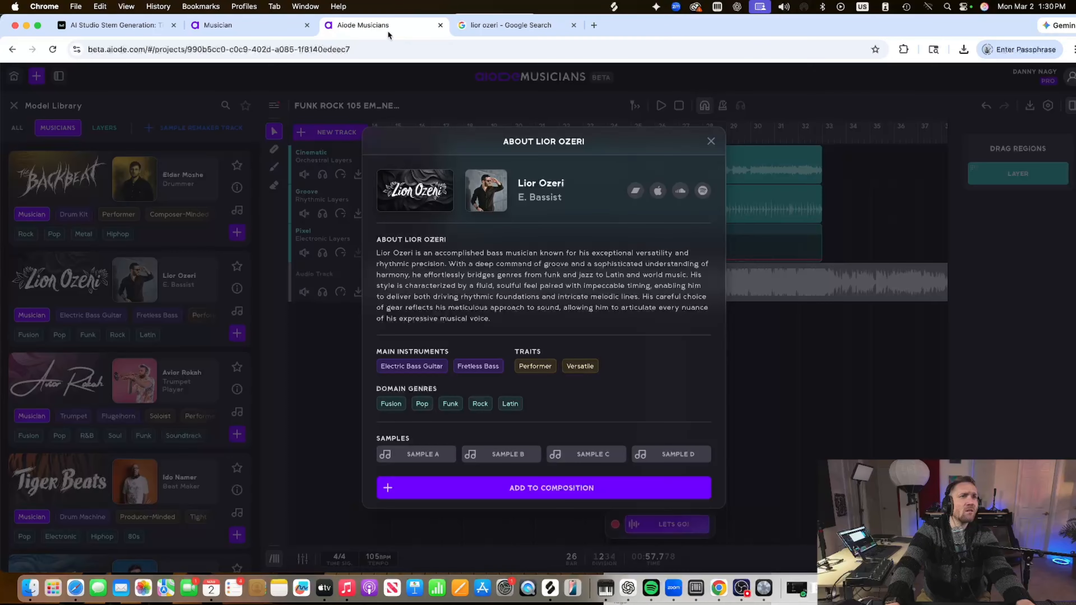
Leave the bassist's profile, look through the other musician models, and generate audio for the Pixel region at bars 17–33
left_click(149, 311)
scroll(121, 475, "down", 8)
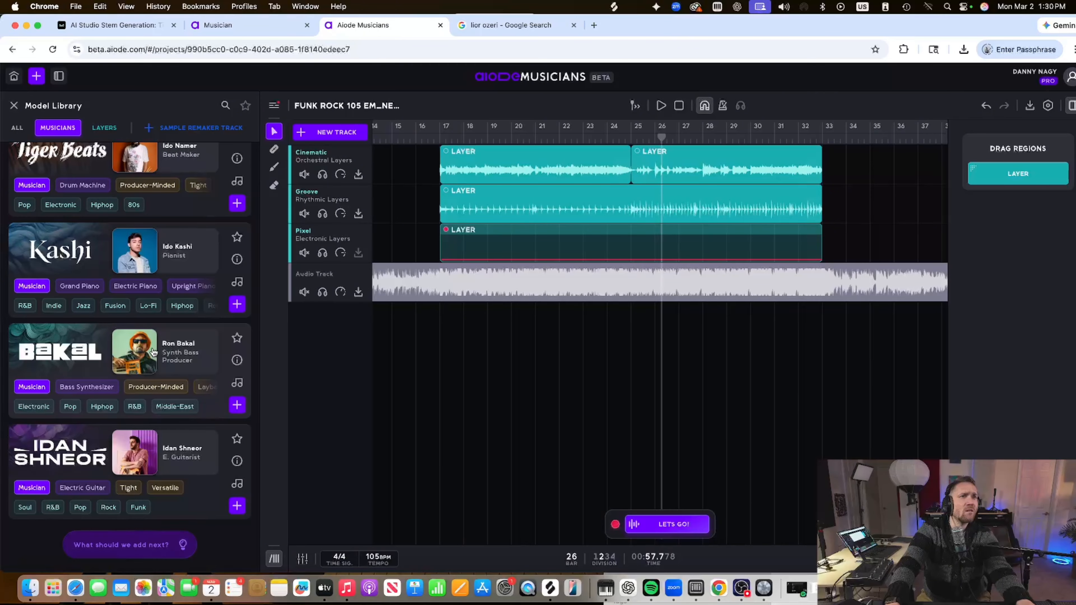
scroll(144, 281, "up", 6)
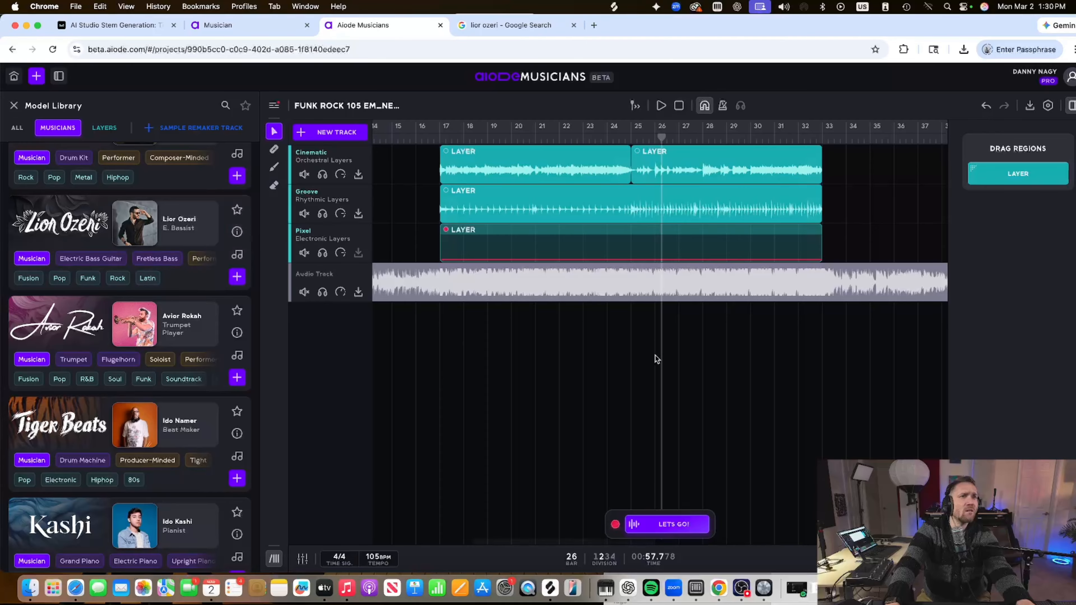
left_click(663, 527)
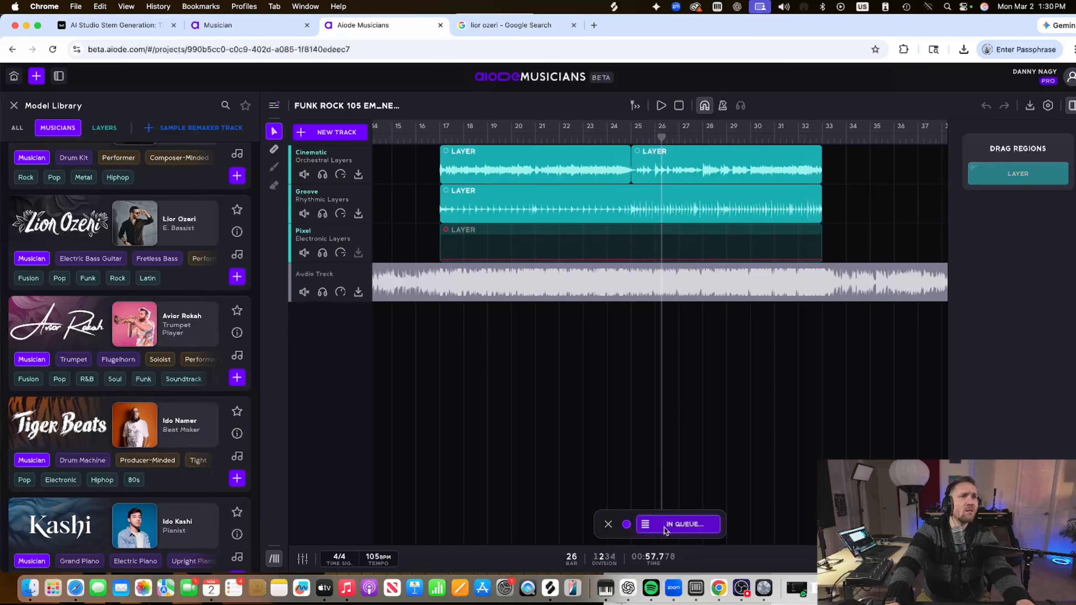
Compare the layer and musician models, and read the trumpet player's profile
left_click(105, 128)
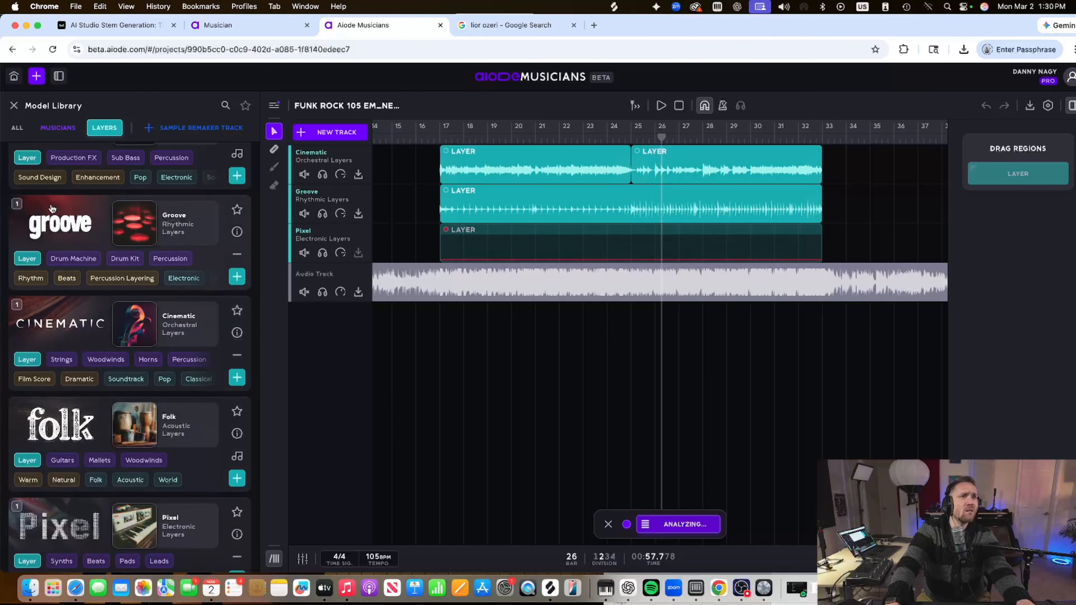
left_click(58, 127)
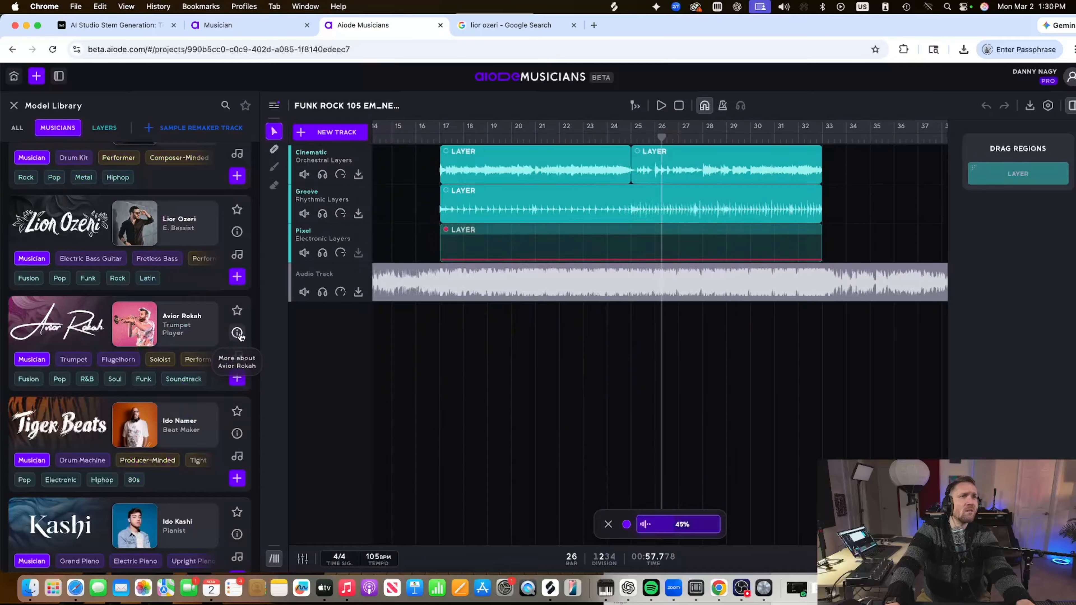
left_click(711, 342)
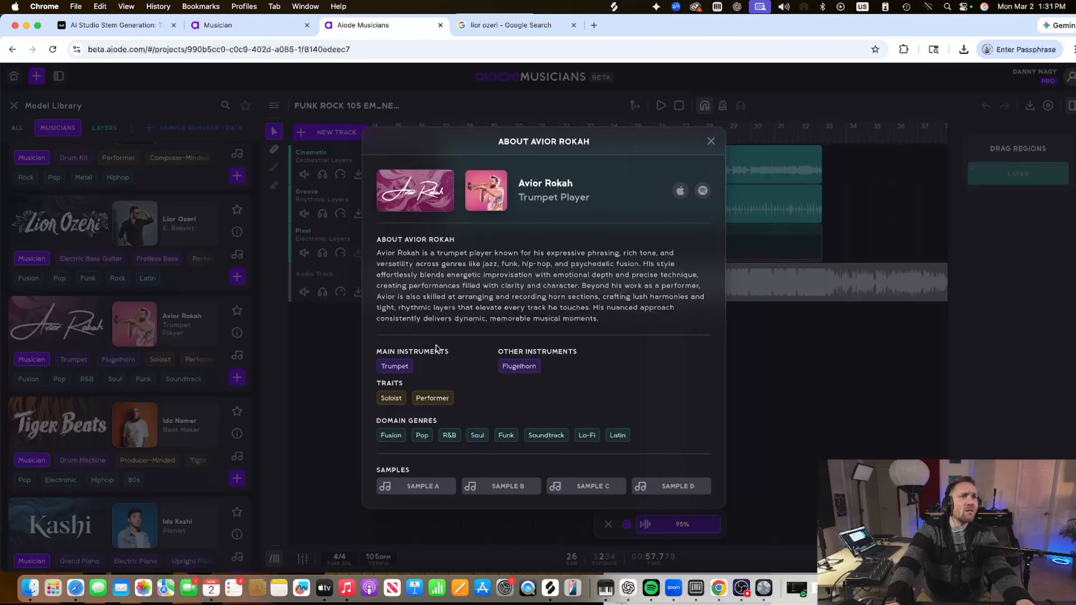
left_click(711, 142)
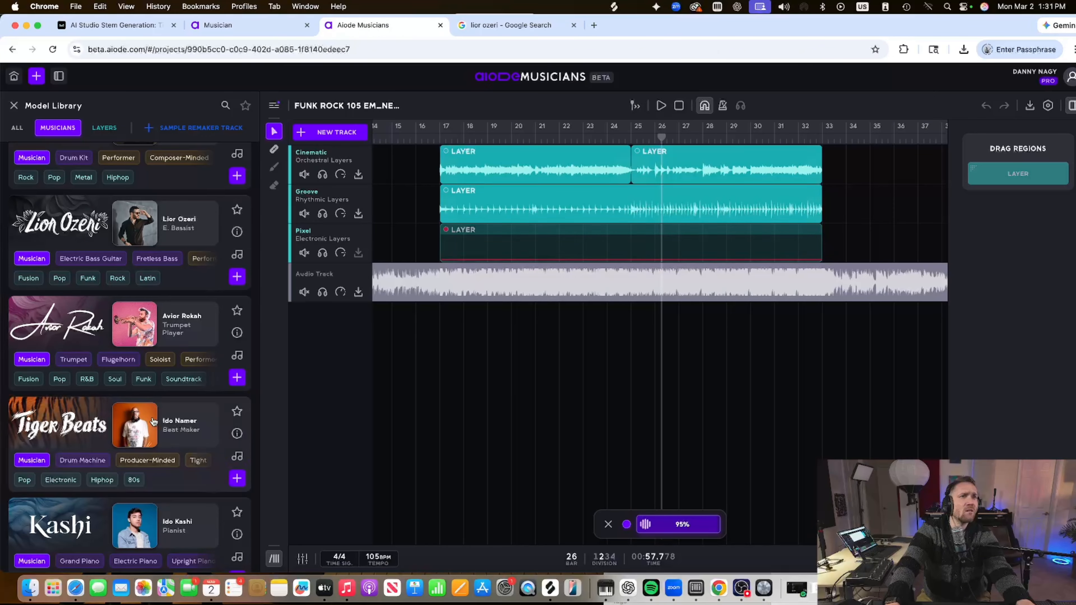
Read the profile of the Kashi pianist model through to its genres and samples
scroll(220, 389, "down", 3)
left_click(237, 398)
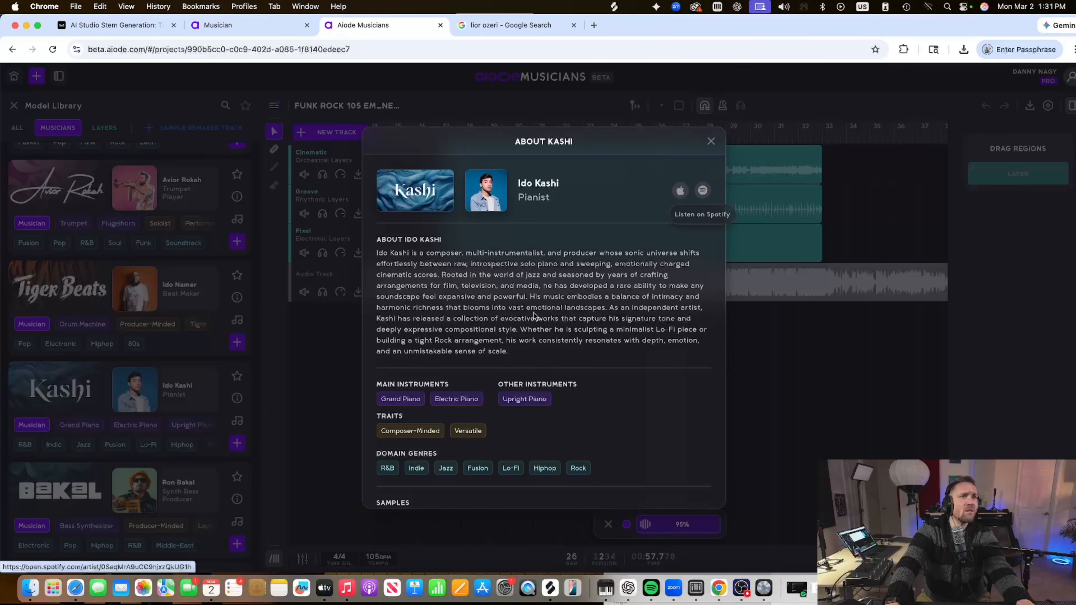
scroll(531, 316, "down", 3)
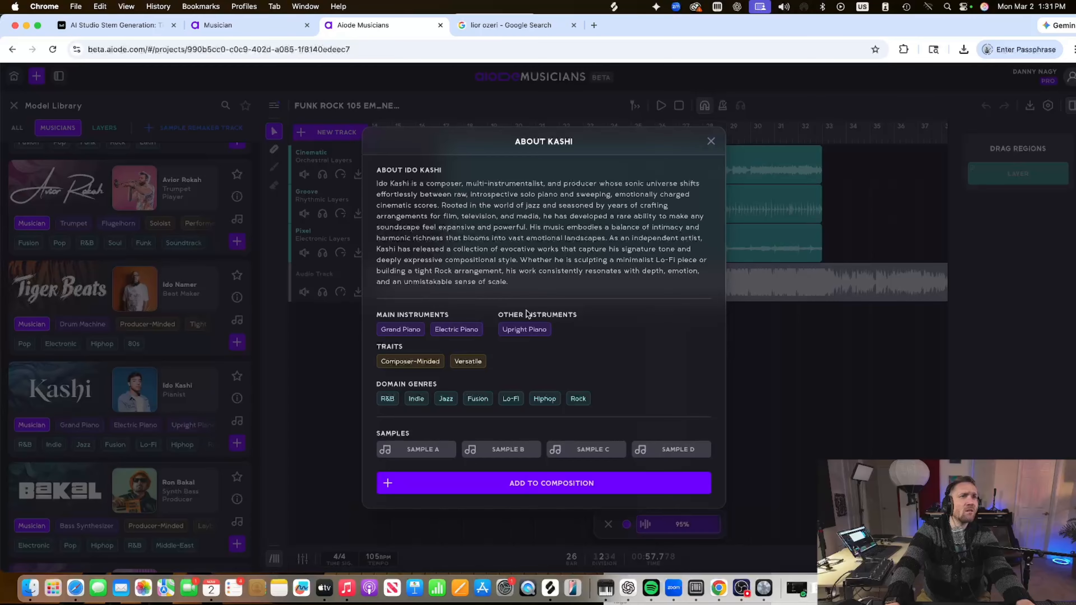
left_click(711, 141)
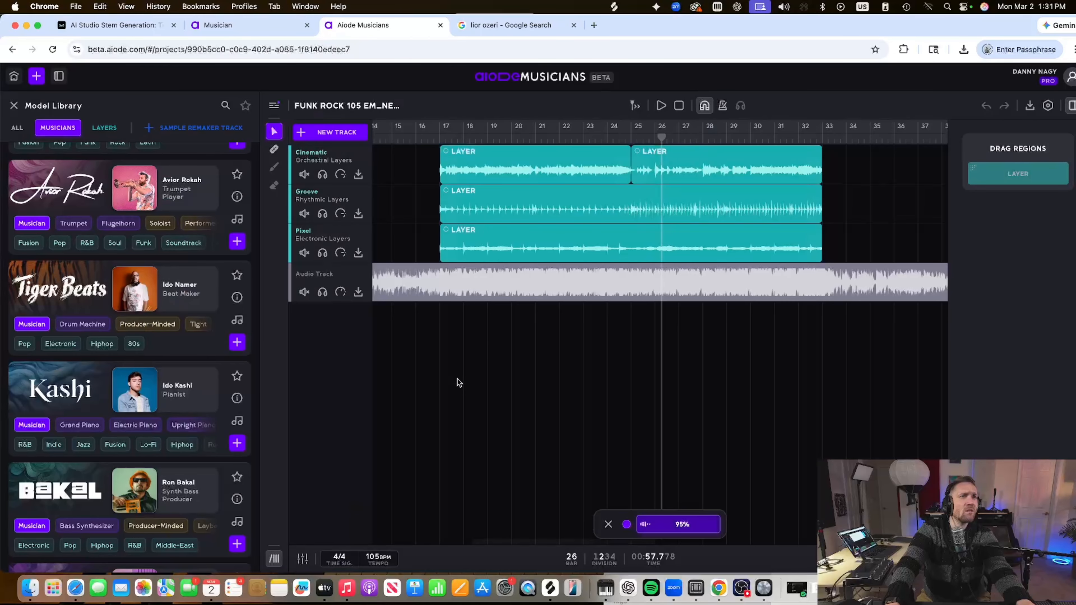
Play the layered section from bar 17, listening to the Pixel track soloed and back in the full mix
left_click(433, 148)
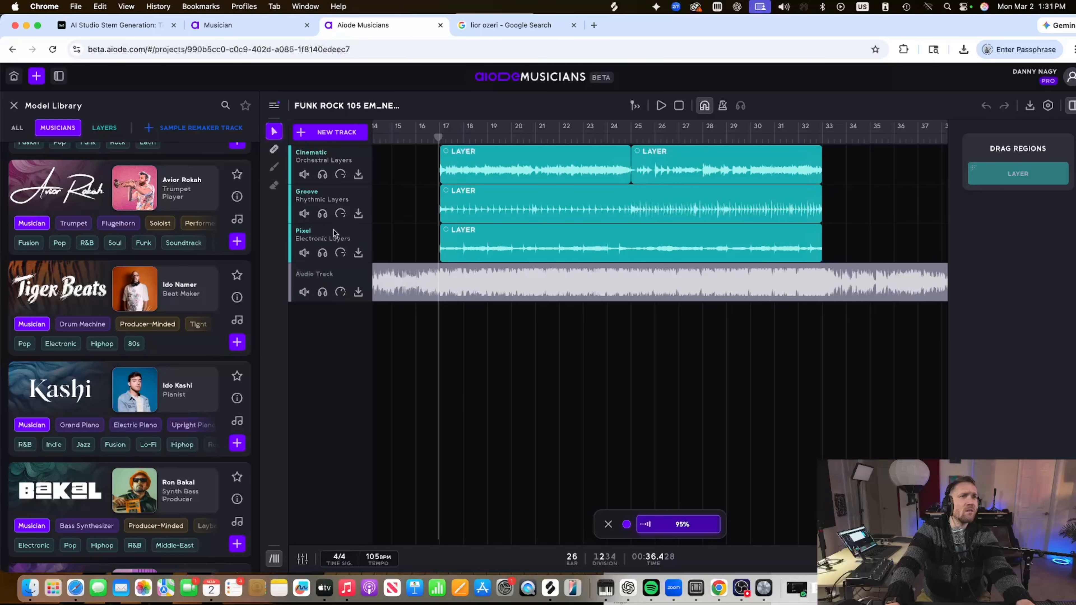
key("space")
left_click(322, 253)
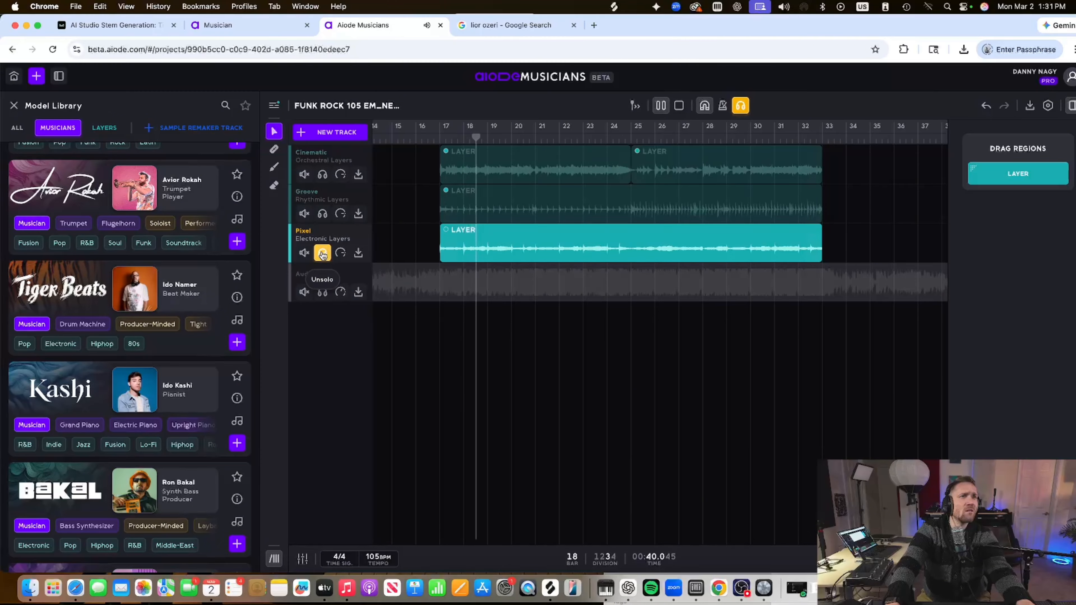
left_click(322, 253)
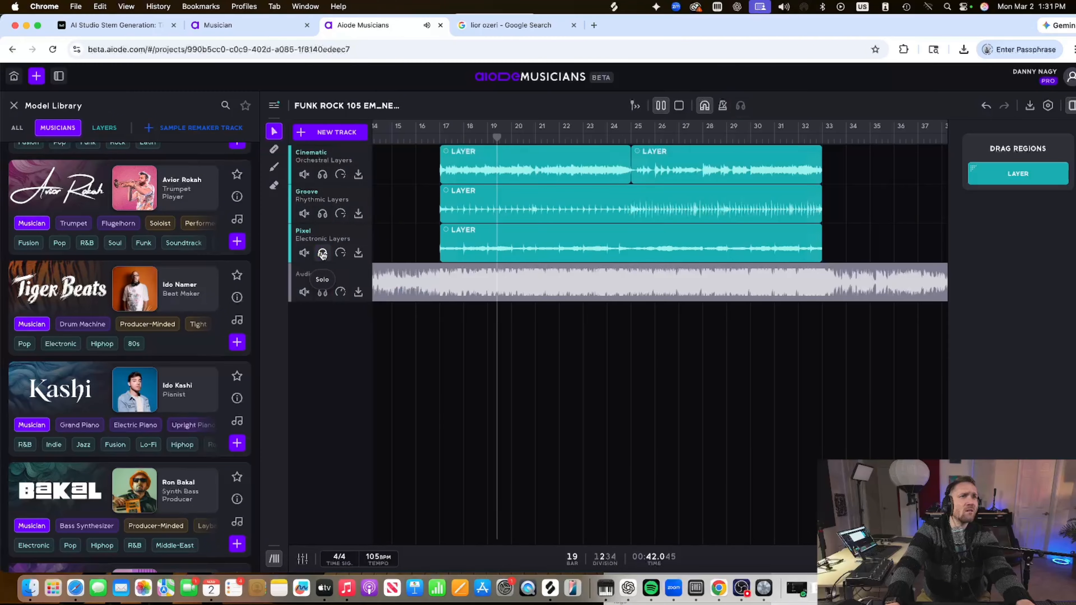
Stop playback, draw a 16-bar Pixel region from bar 49 to bar 65, and generate its audio
scroll(524, 233, "right", 5)
left_click(525, 234)
scroll(523, 233, "right", 10)
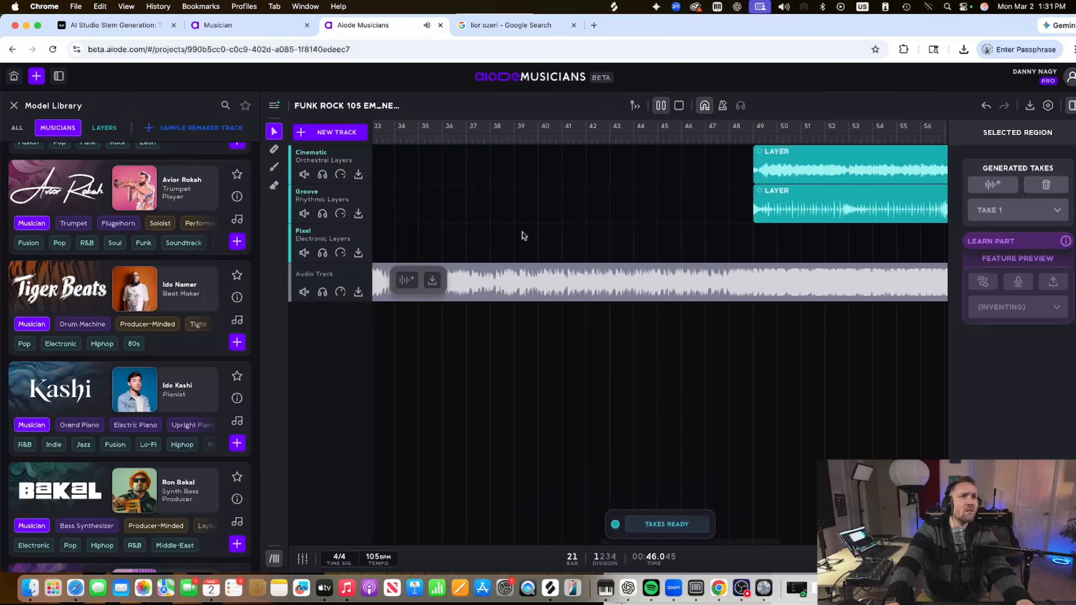
key("space")
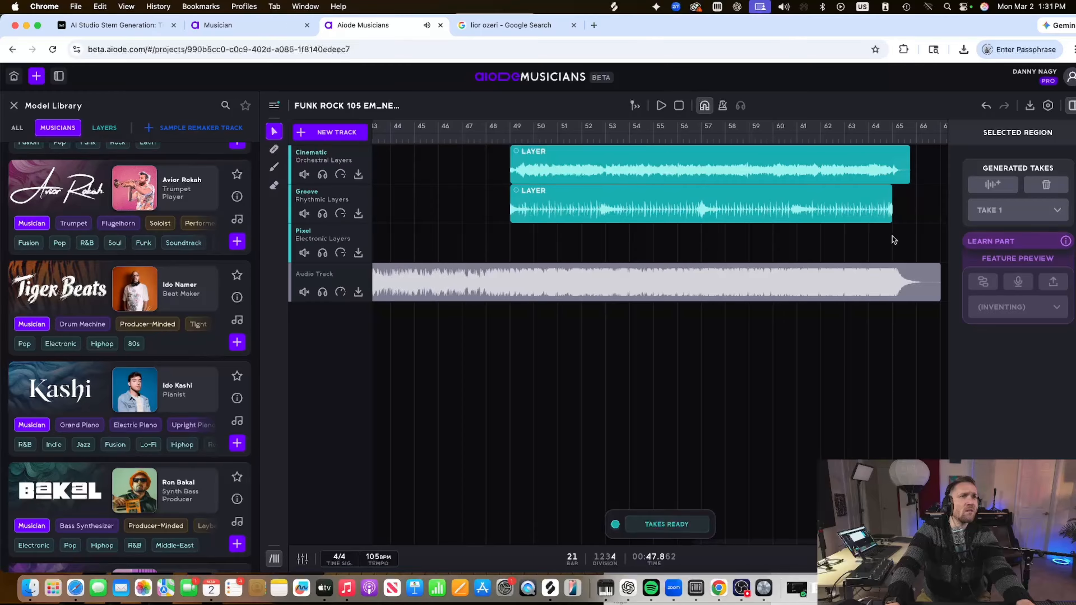
left_click_drag(893, 242, 510, 244)
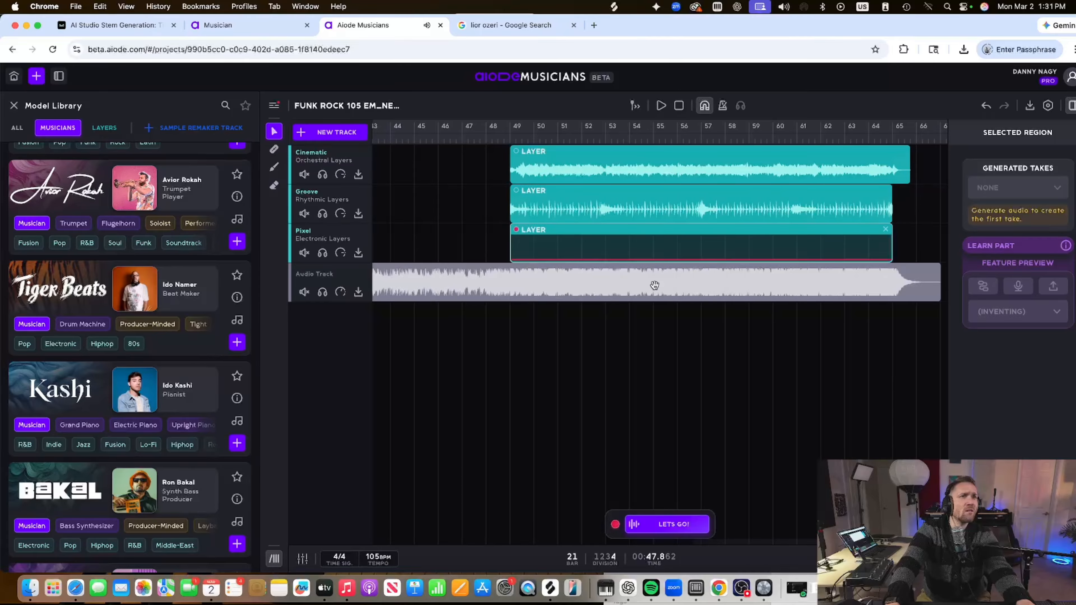
left_click(667, 516)
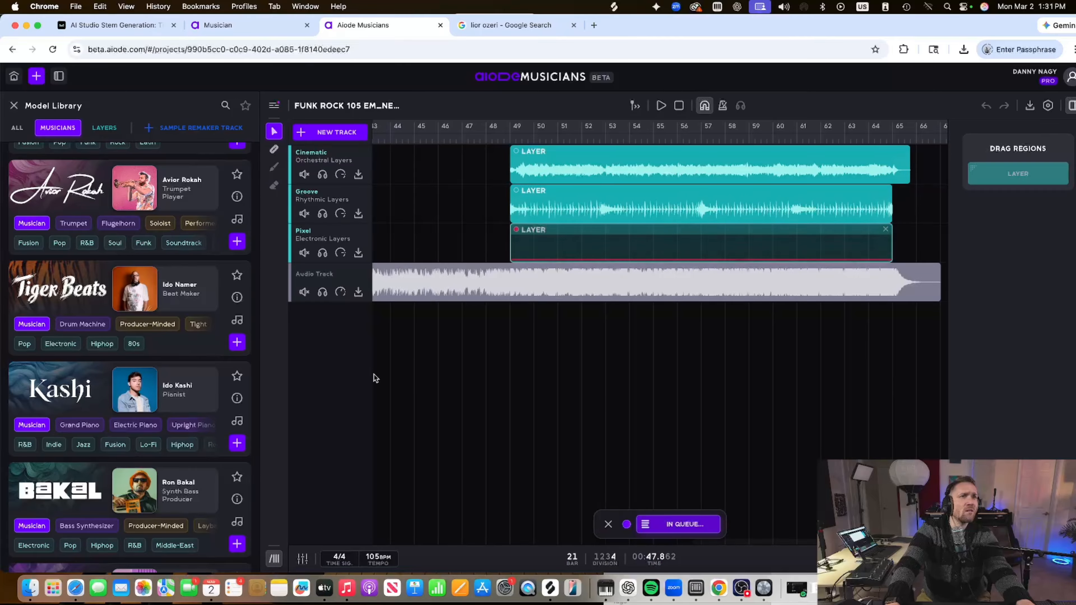
Add a Final Touch track with a 16-bar region from bar 17 to bar 33, and read the model's description
scroll(462, 350, "left", 15)
left_click(104, 127)
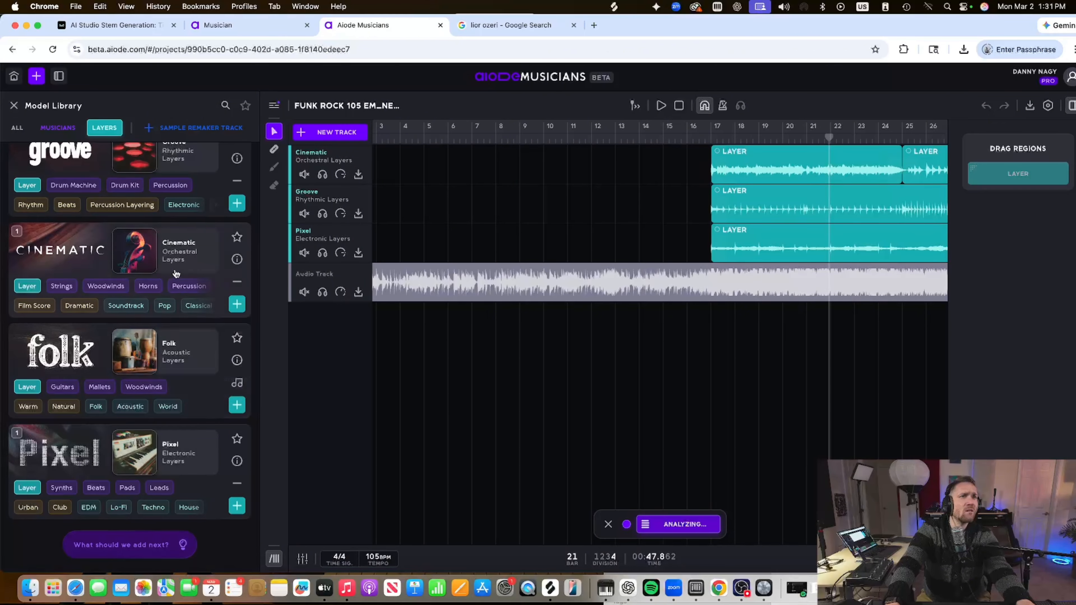
scroll(173, 272, "up", 5)
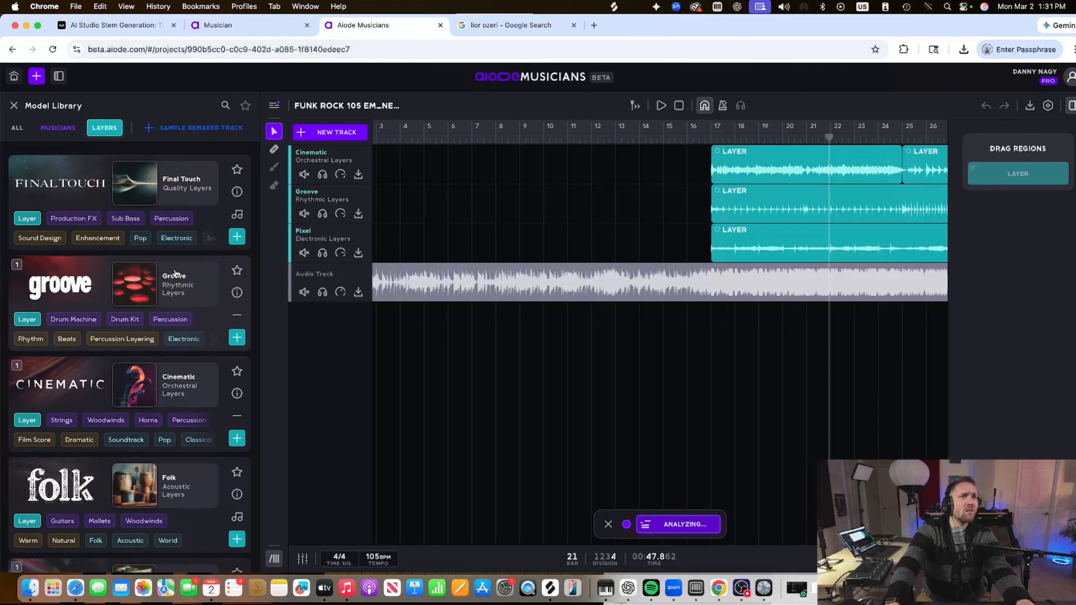
left_click(237, 232)
scroll(539, 282, "right", 10)
left_click_drag(629, 278, 447, 283)
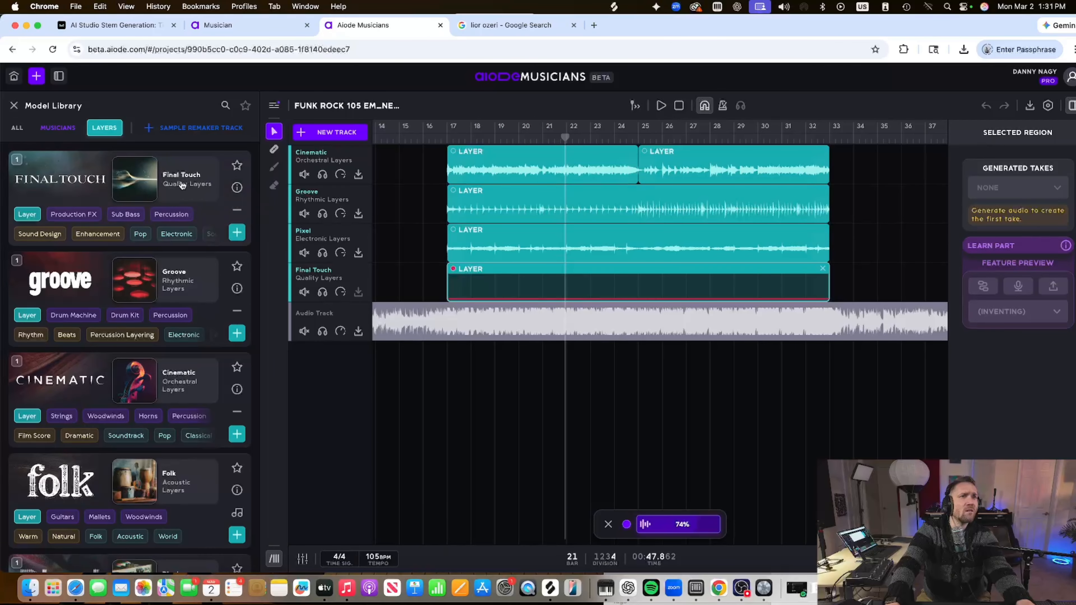
left_click(237, 187)
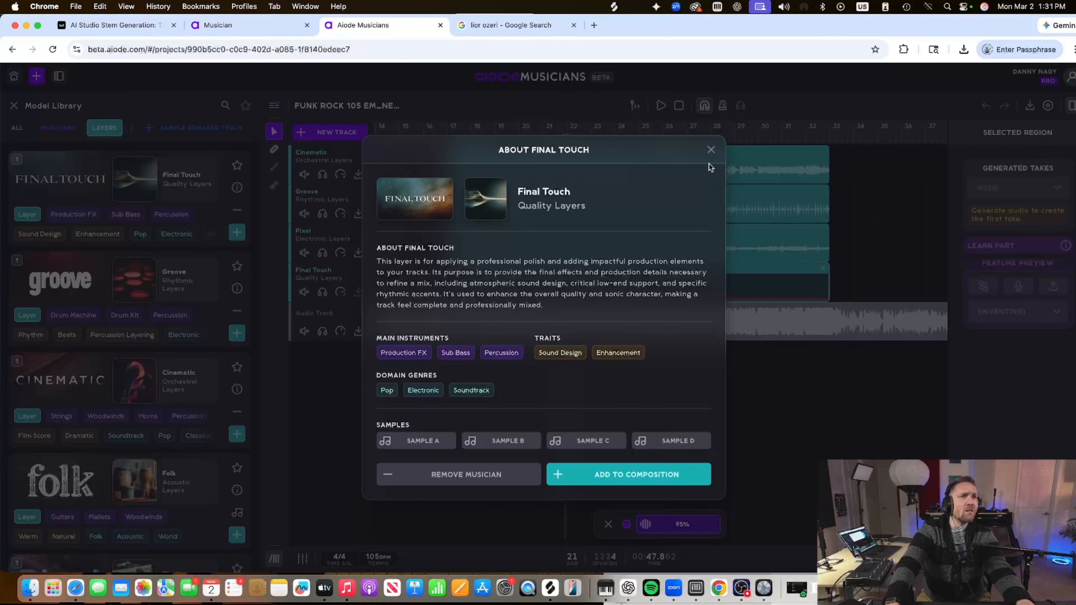
Close the Final Touch description and generate audio for its region from bar 17 to bar 33
left_click(711, 150)
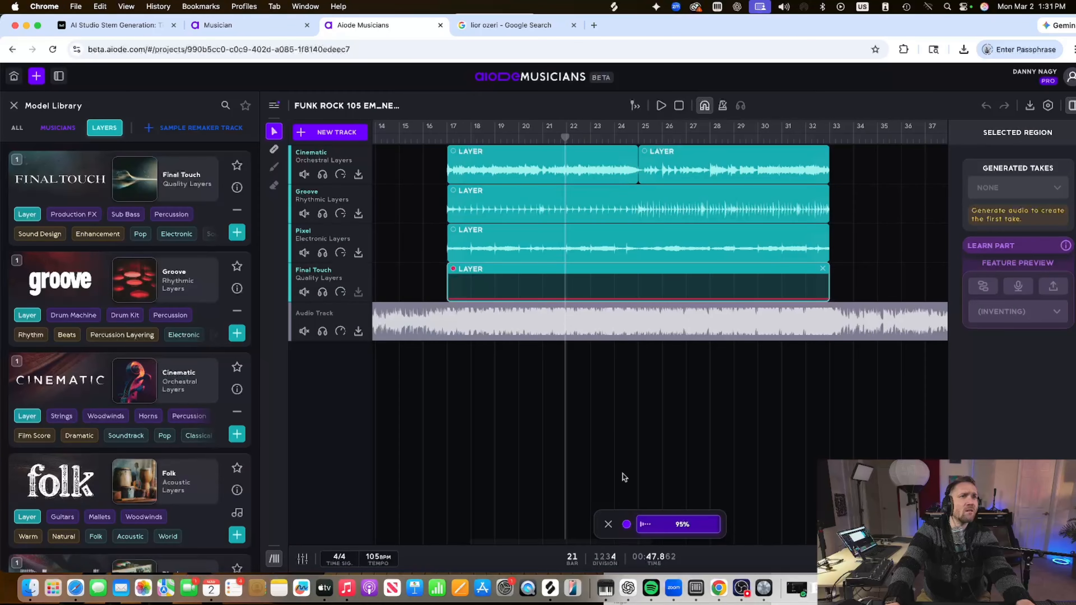
scroll(622, 355, "right", 15)
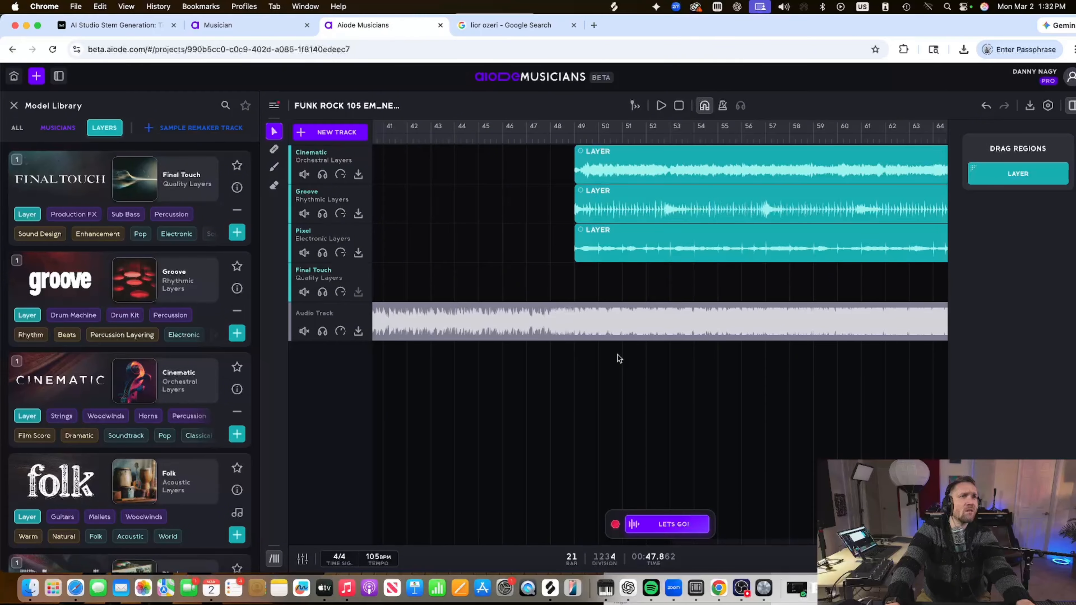
scroll(601, 289, "right", 12)
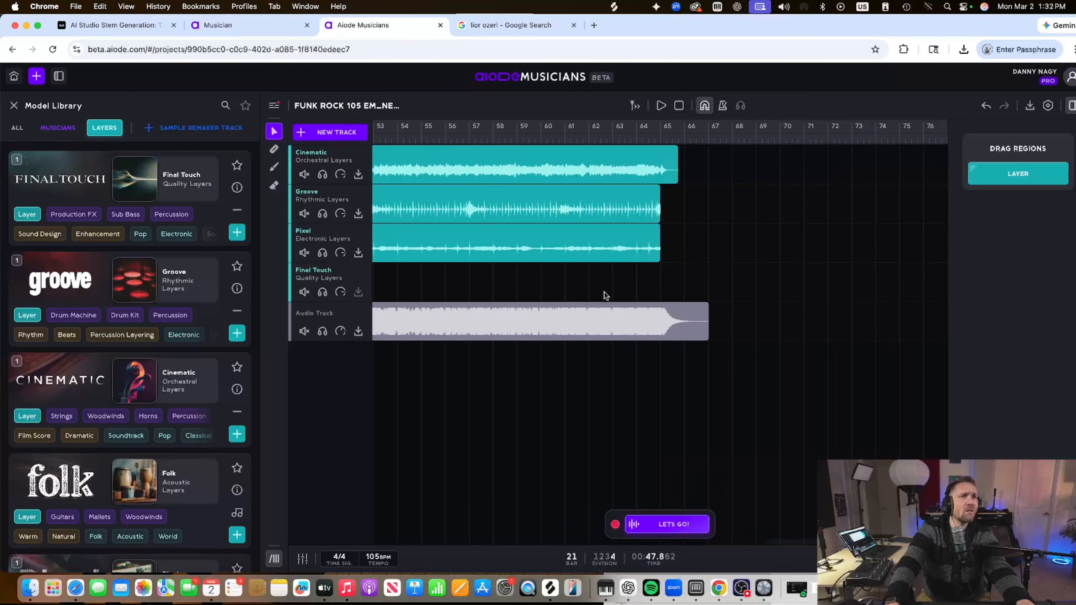
scroll(552, 286, "left", 20)
scroll(831, 195, "right", 4)
scroll(832, 196, "right", 4)
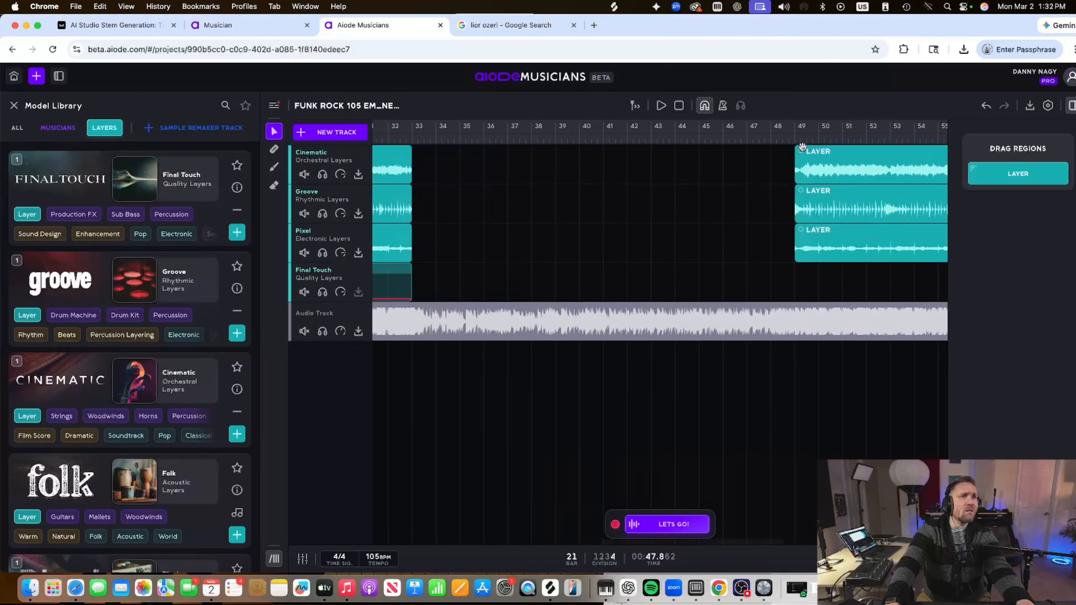
scroll(466, 313, "left", 15)
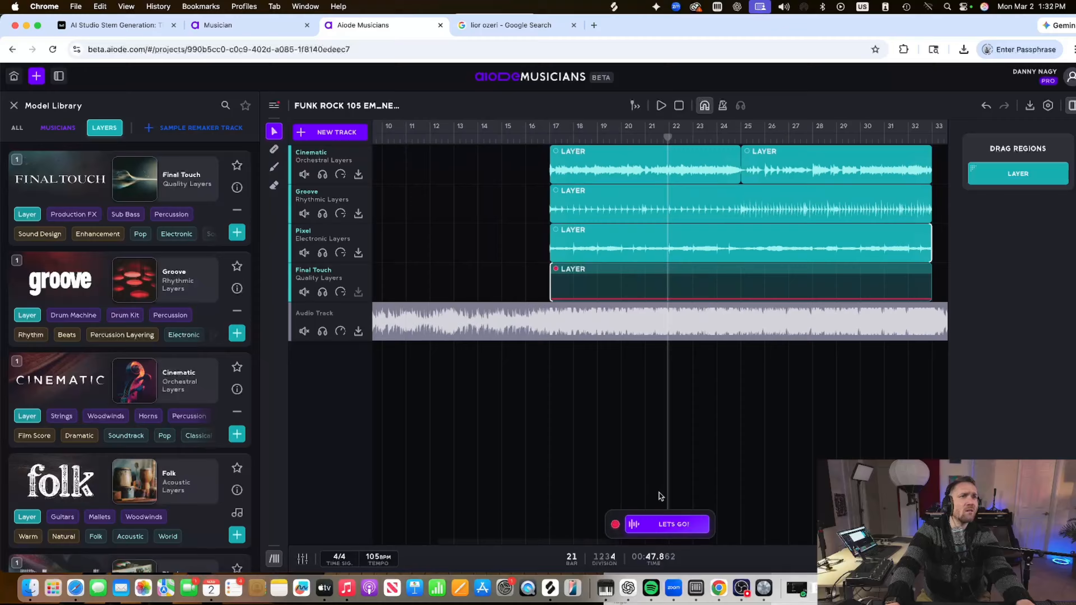
left_click(675, 525)
Play the section from bar 49, listening to Pixel soloed, combined with Groove and Cinematic, and back in the full mix
scroll(600, 325, "right", 20)
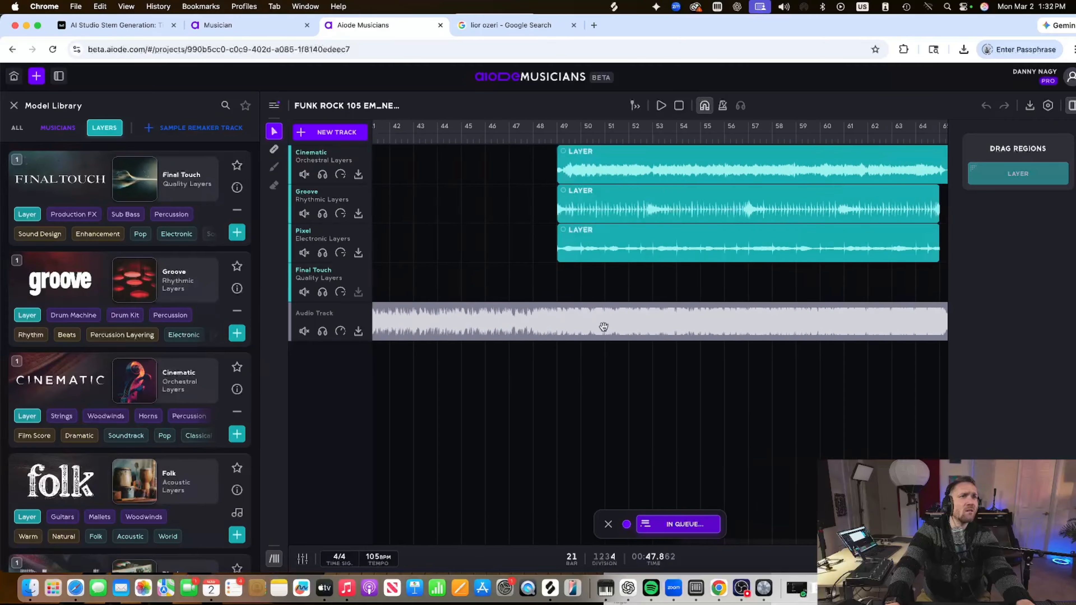
scroll(389, 133, "left", 1)
left_click(396, 137)
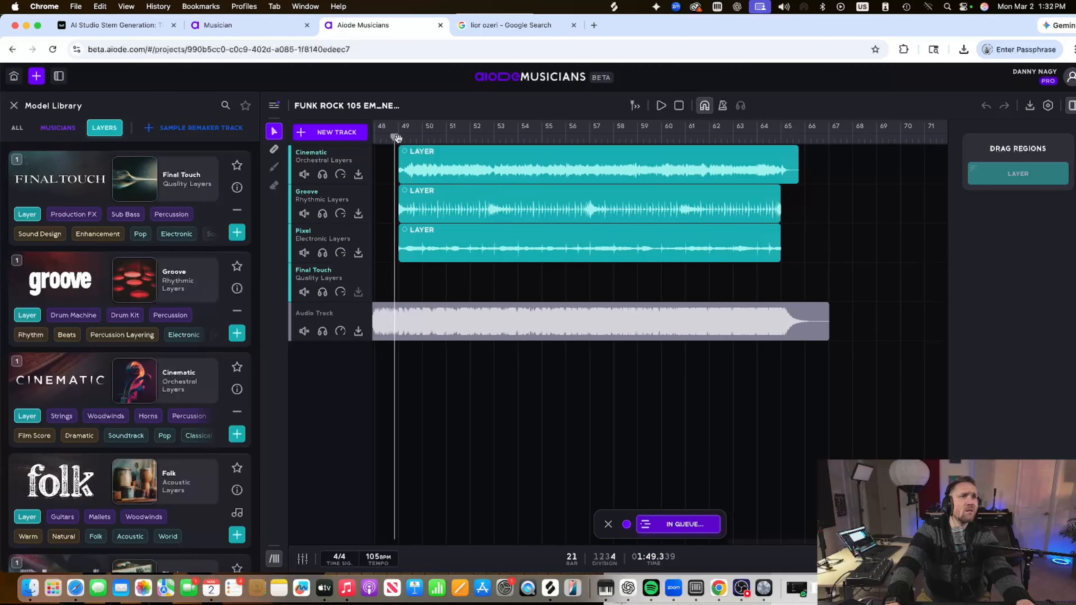
key("space")
left_click(322, 253)
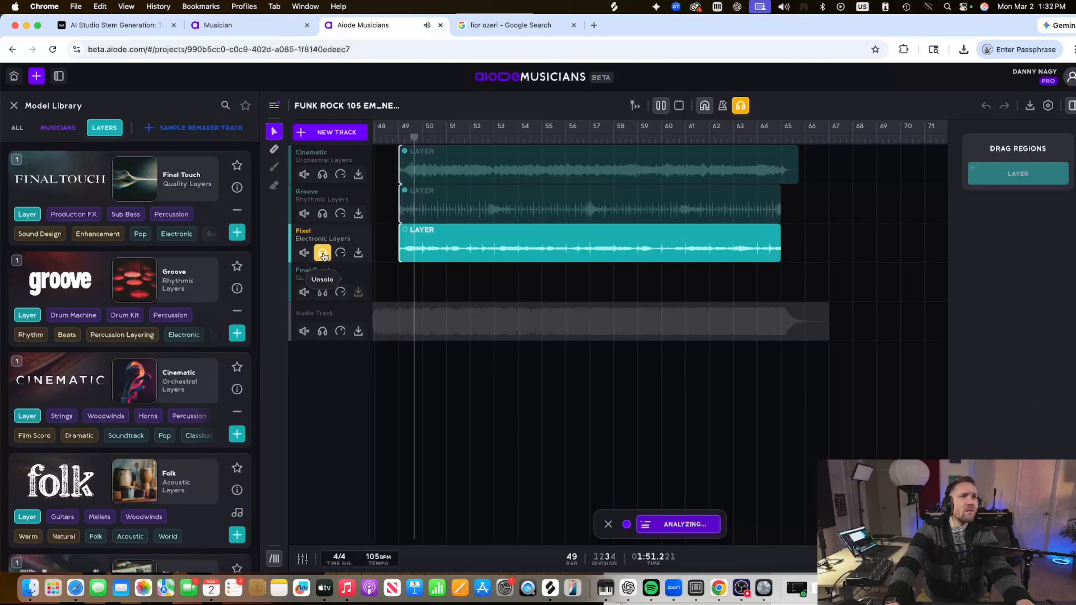
left_click(322, 214)
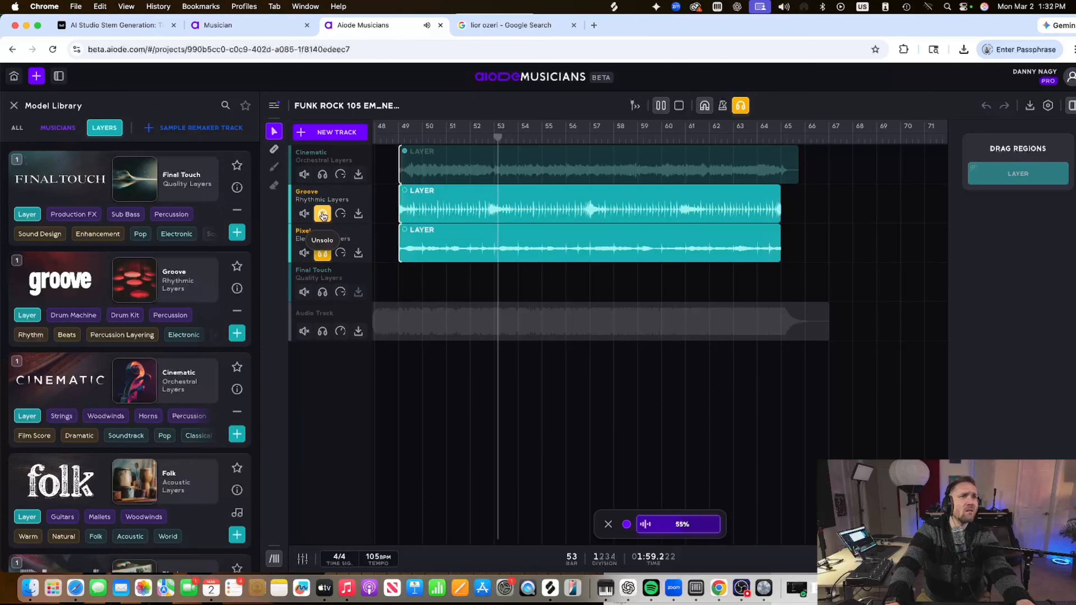
left_click(322, 214)
left_click(322, 174)
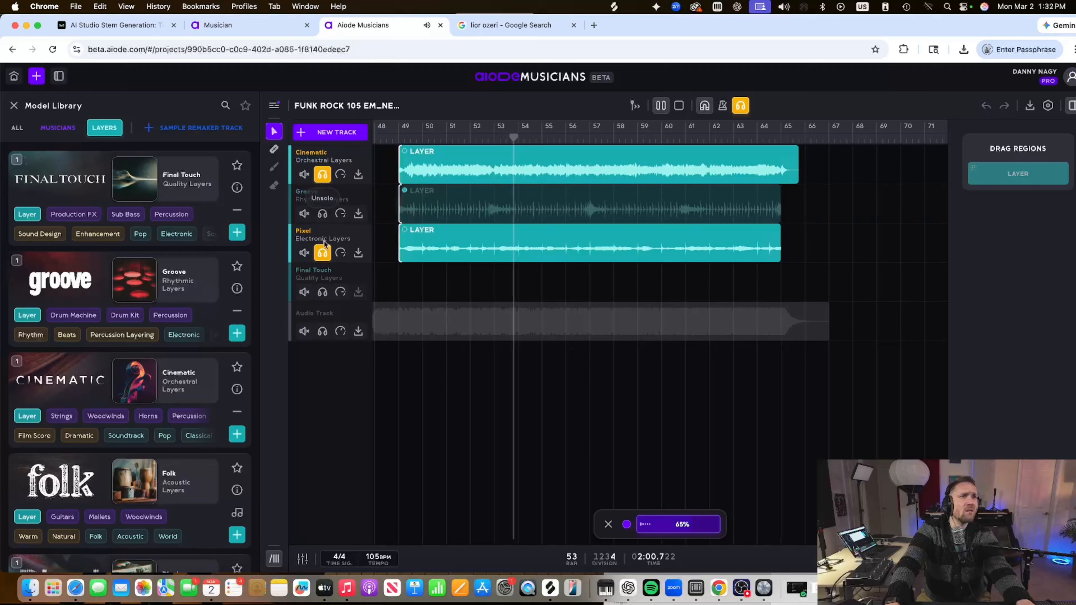
left_click(323, 213)
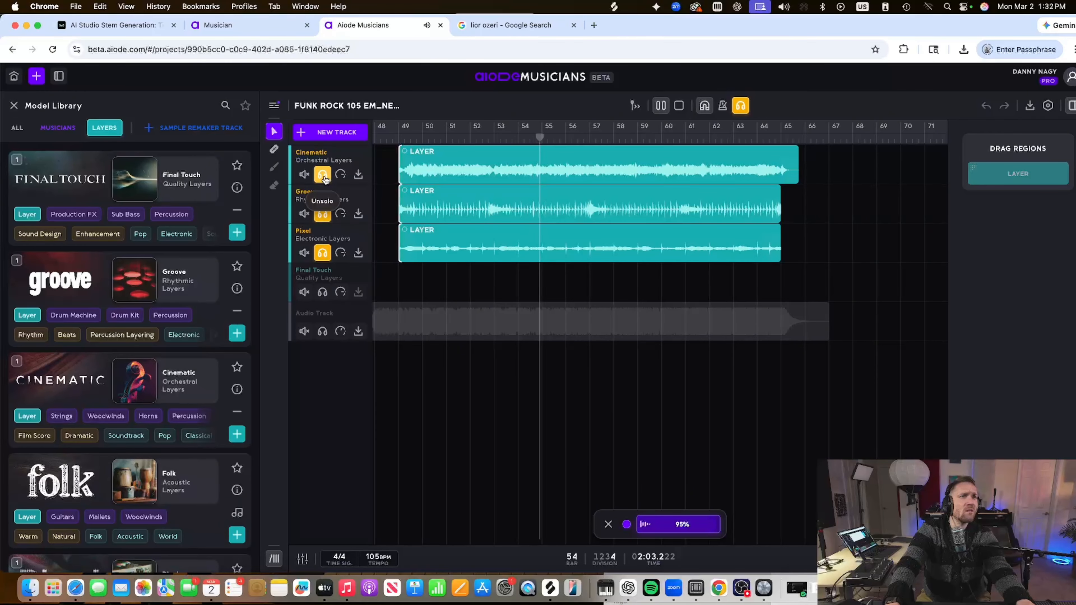
left_click(322, 174)
left_click(322, 213)
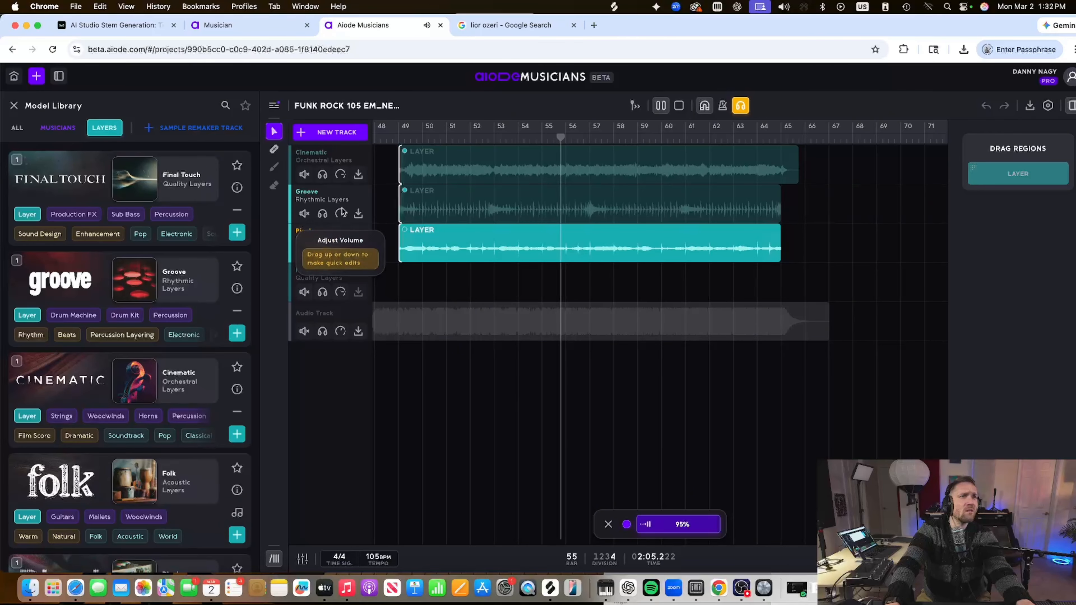
left_click(324, 253)
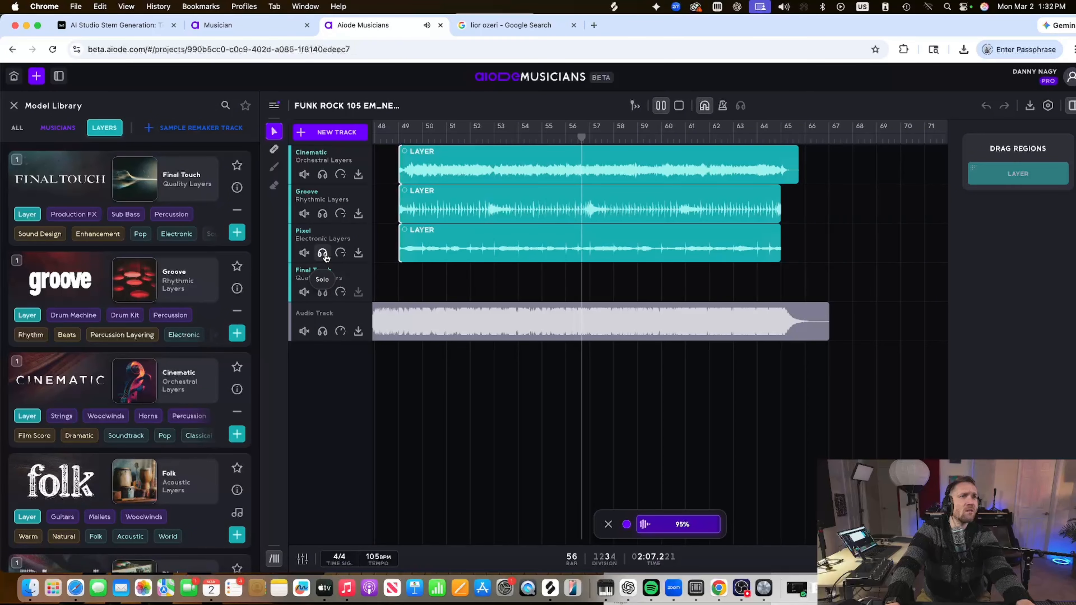
Mute the Cinematic track and shorten its region starting at bar 49 so that it ends at bar 57
left_click(303, 175)
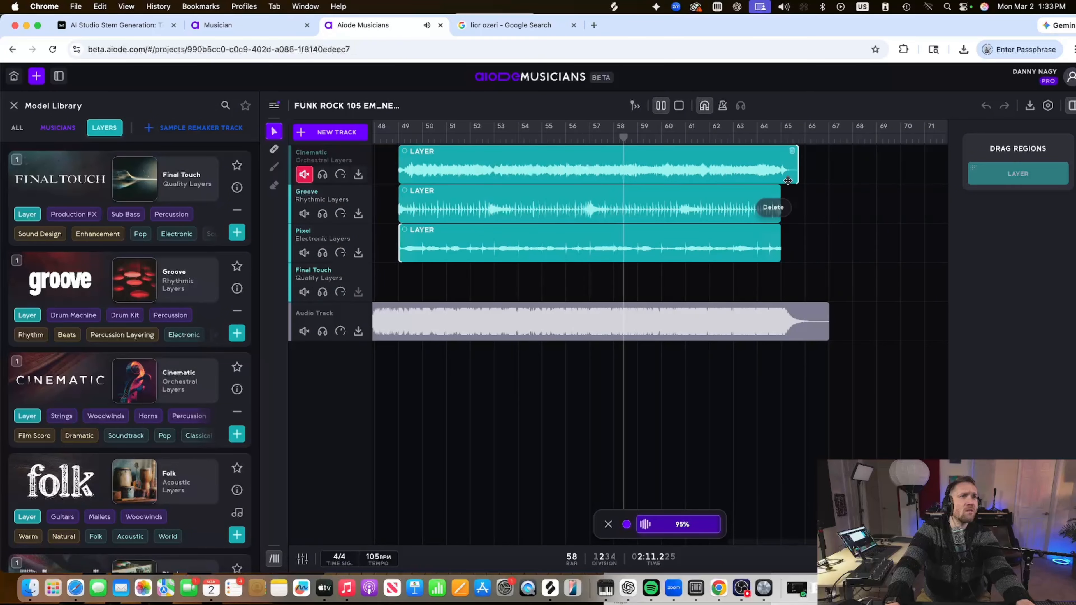
left_click(562, 137)
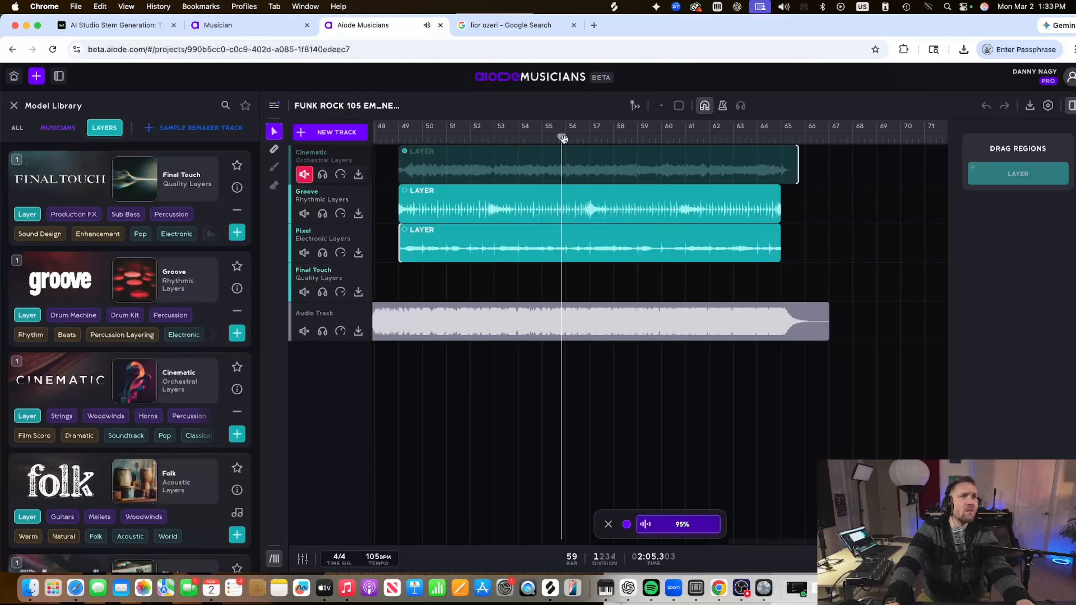
left_click(706, 167)
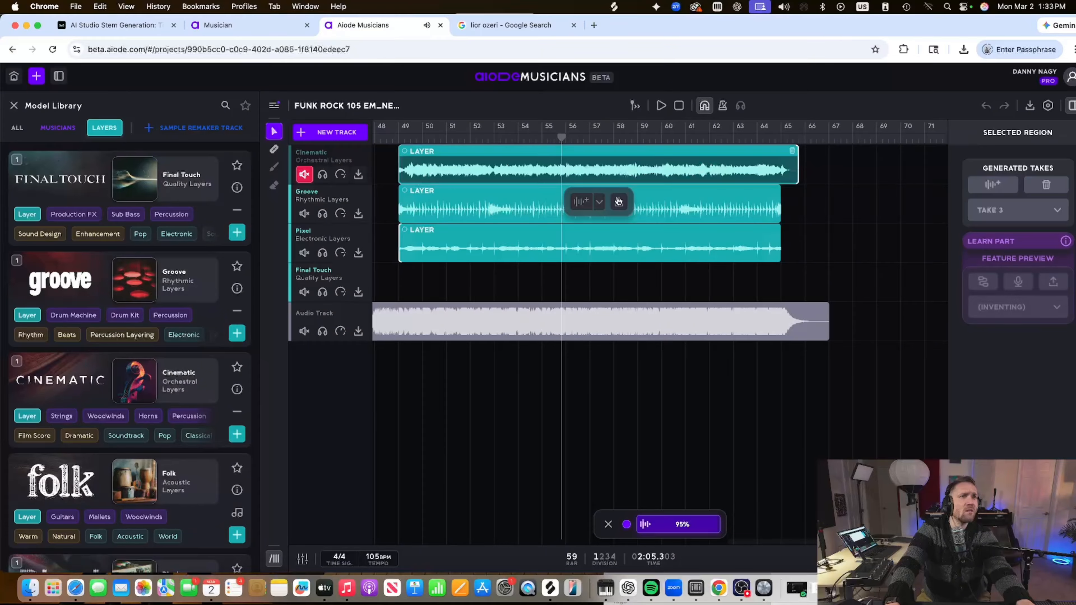
left_click(751, 274)
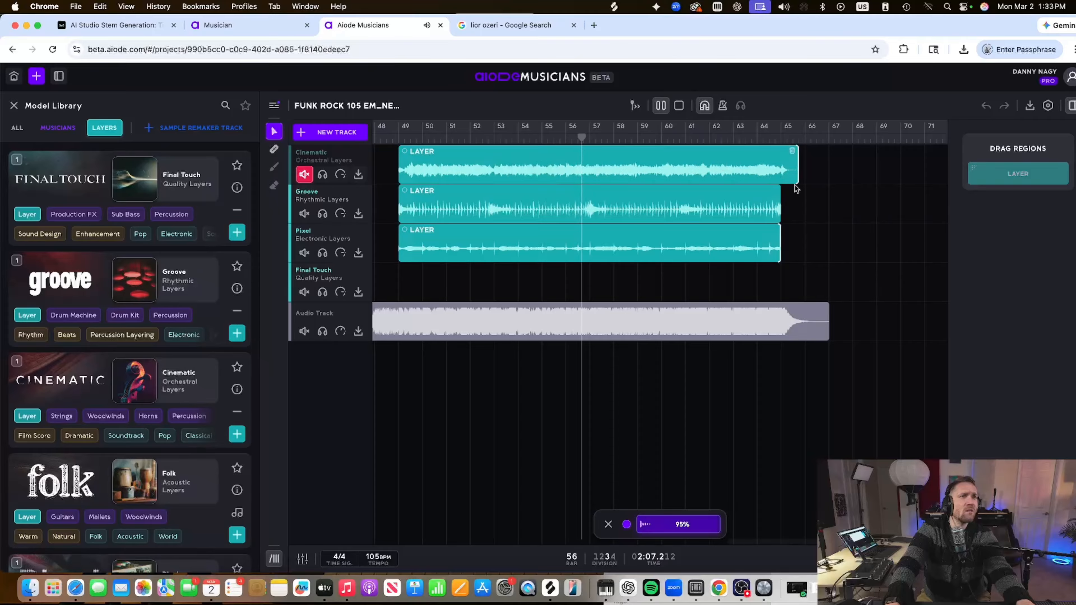
left_click(770, 176)
left_click_drag(769, 176, 585, 165)
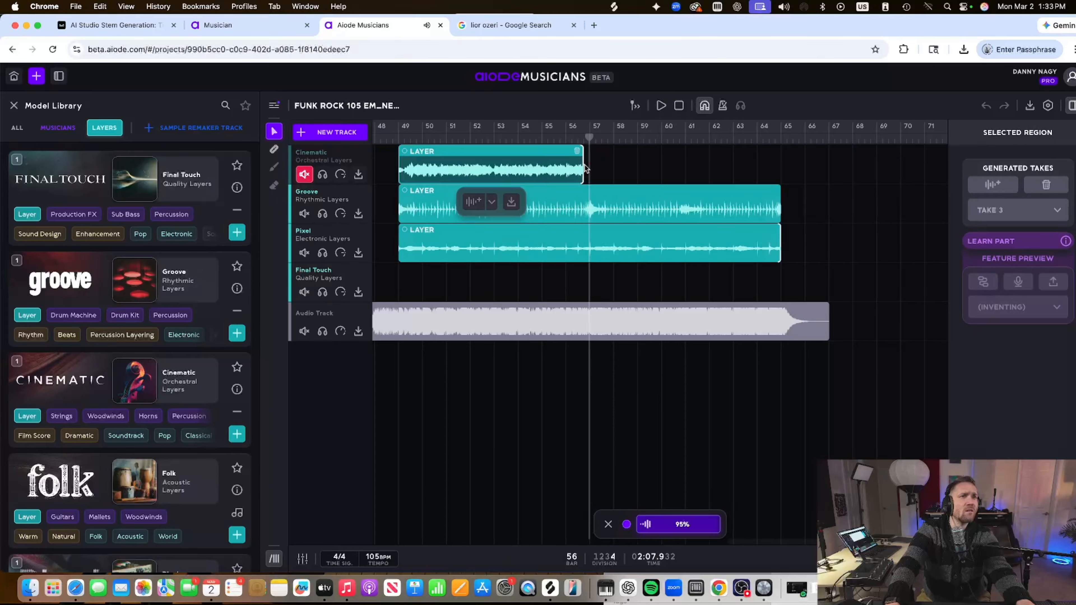
left_click(699, 176)
Listen to the soloed Final Touch track from bars 17 and 25, stop playback, and unsolo the track
scroll(461, 231, "left", 10)
scroll(462, 228, "right", 5)
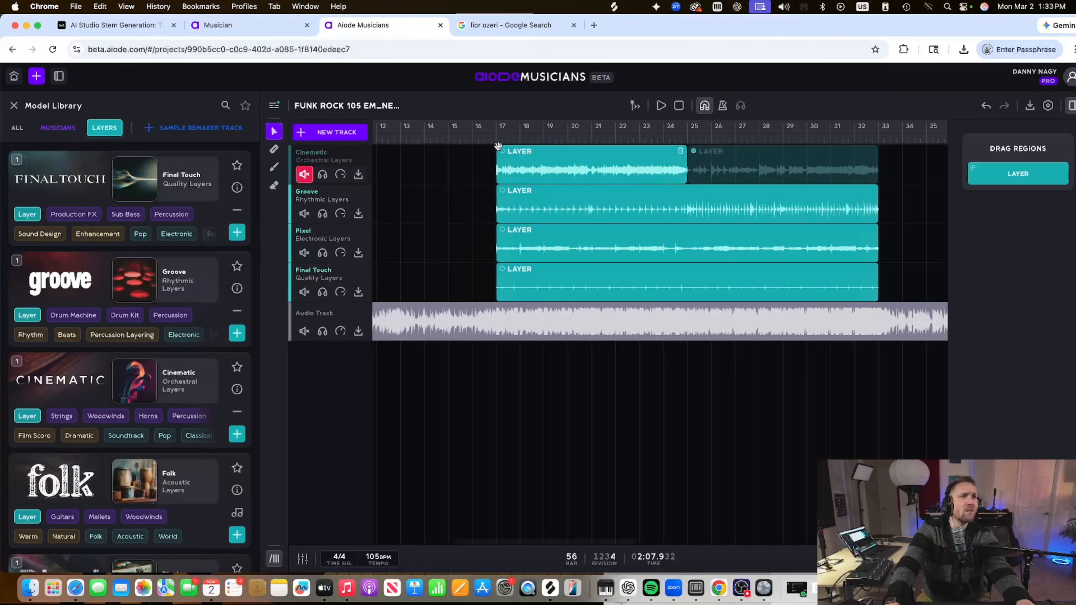
key("space")
left_click(323, 292)
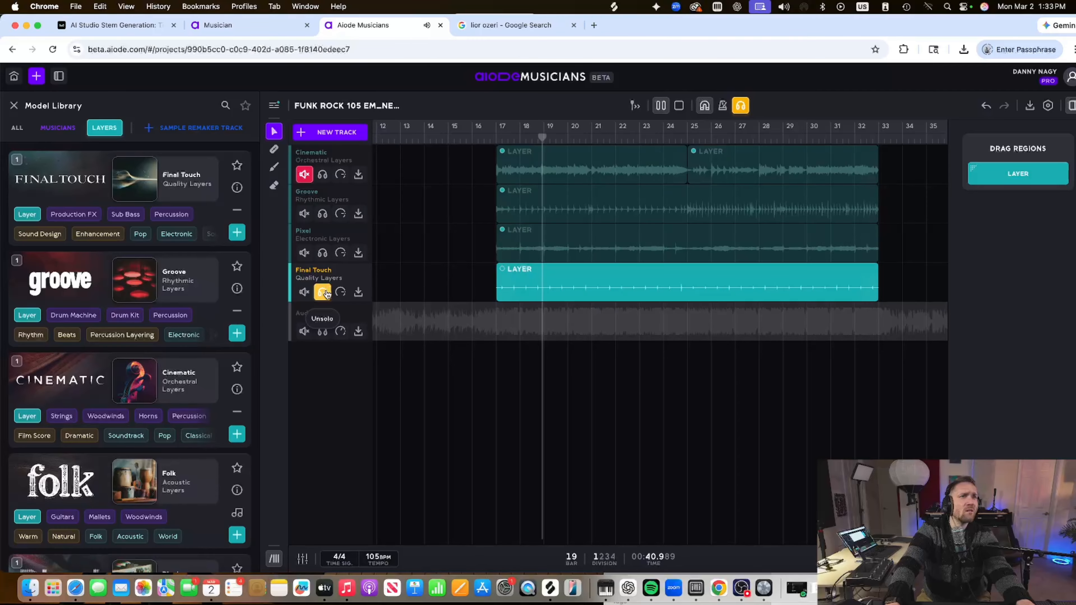
key("space")
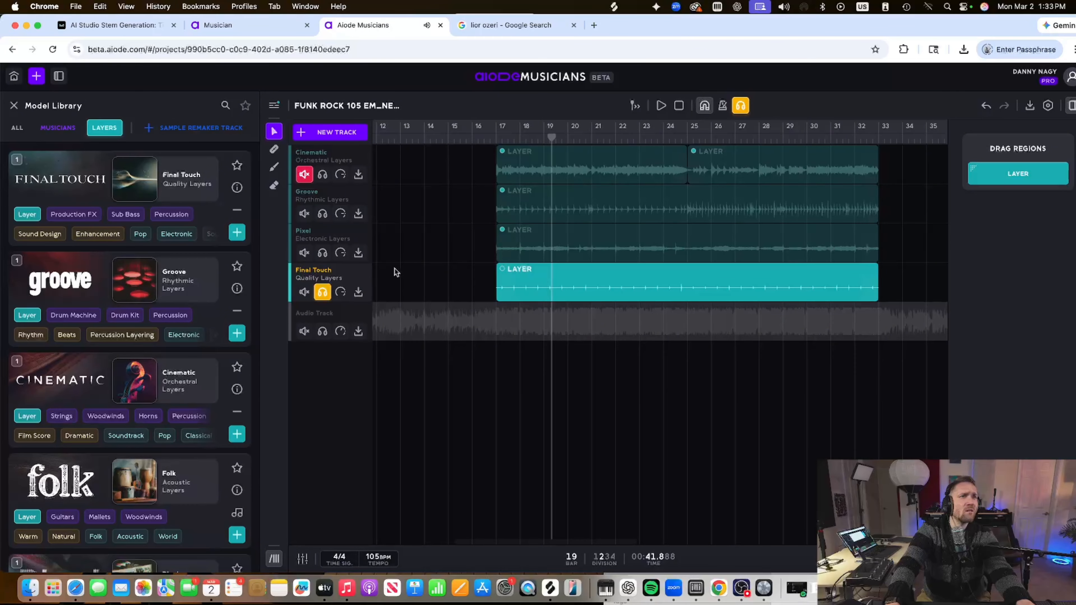
scroll(566, 233, "right", 2)
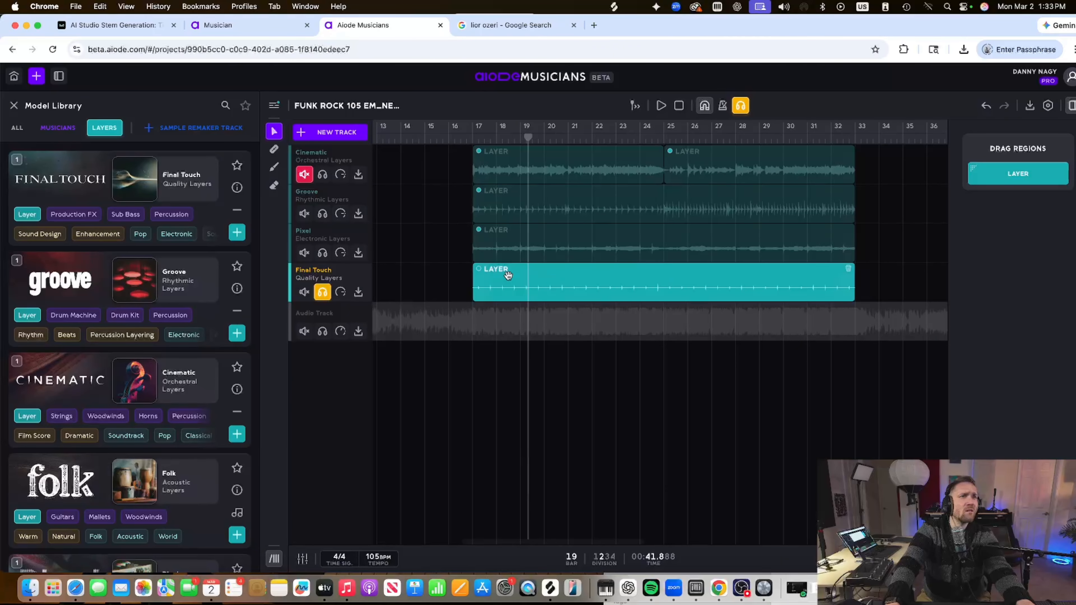
left_click(667, 139)
key("space")
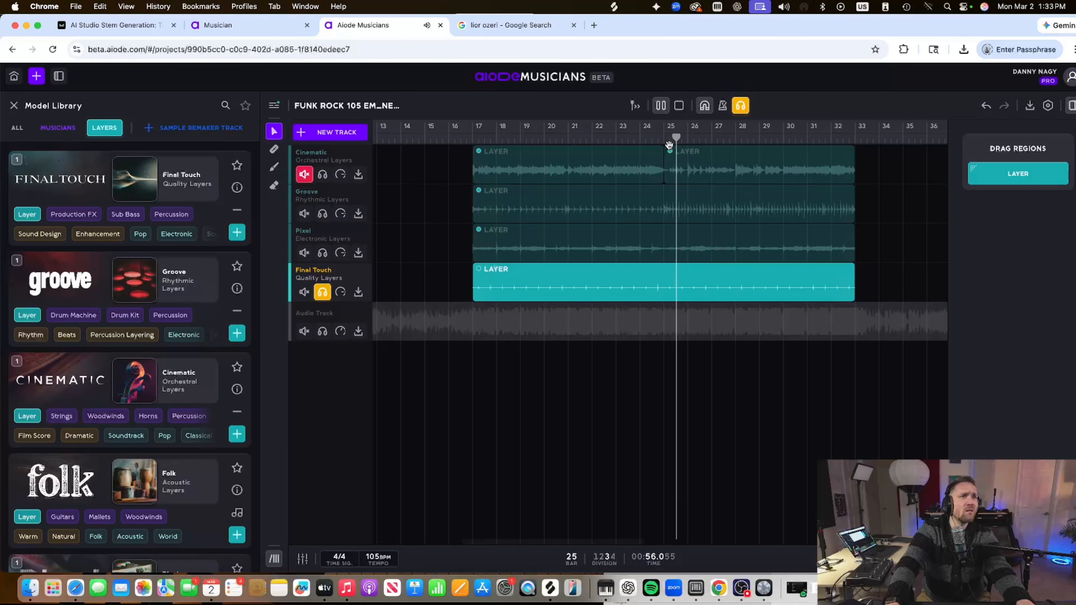
key("space")
scroll(579, 231, "right", 20)
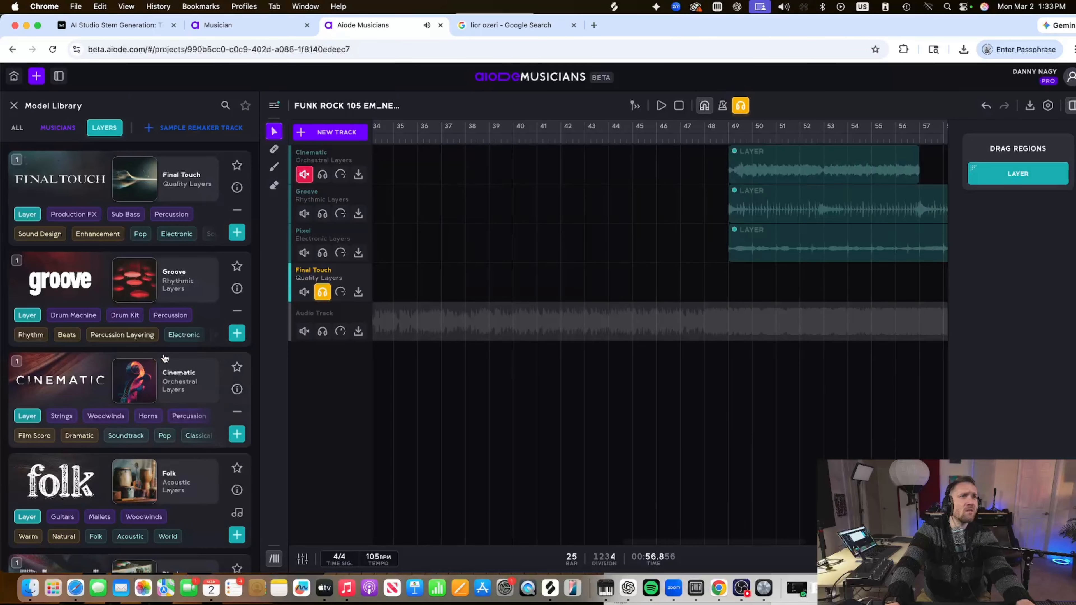
left_click(322, 299)
Draw a 16-bar Final Touch region from bar 1 to bar 17 and generate its audio
scroll(720, 285, "left", 15)
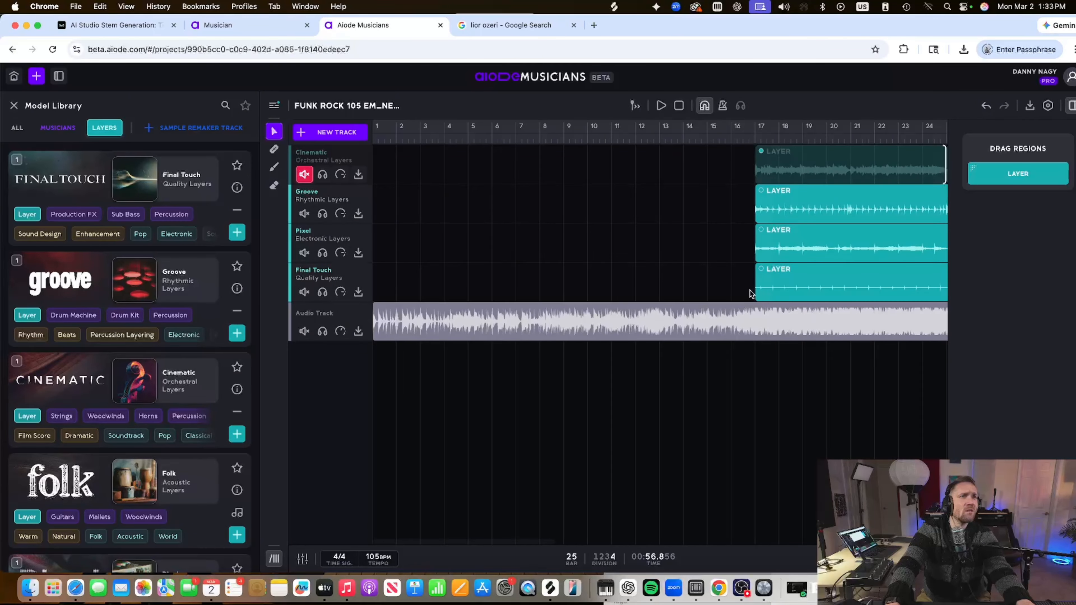
left_click_drag(754, 292, 375, 293)
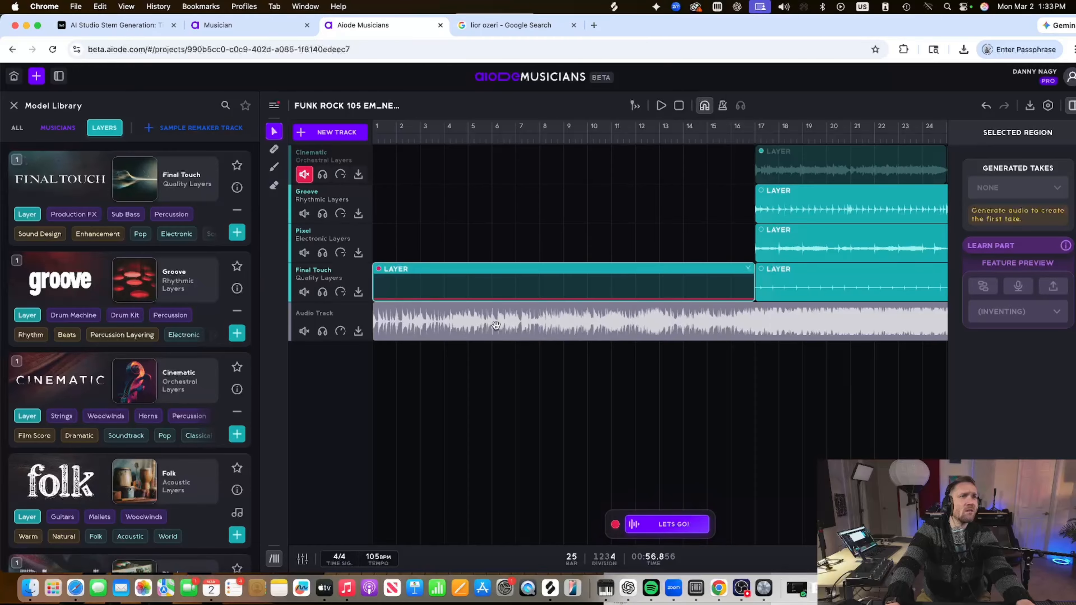
left_click(673, 524)
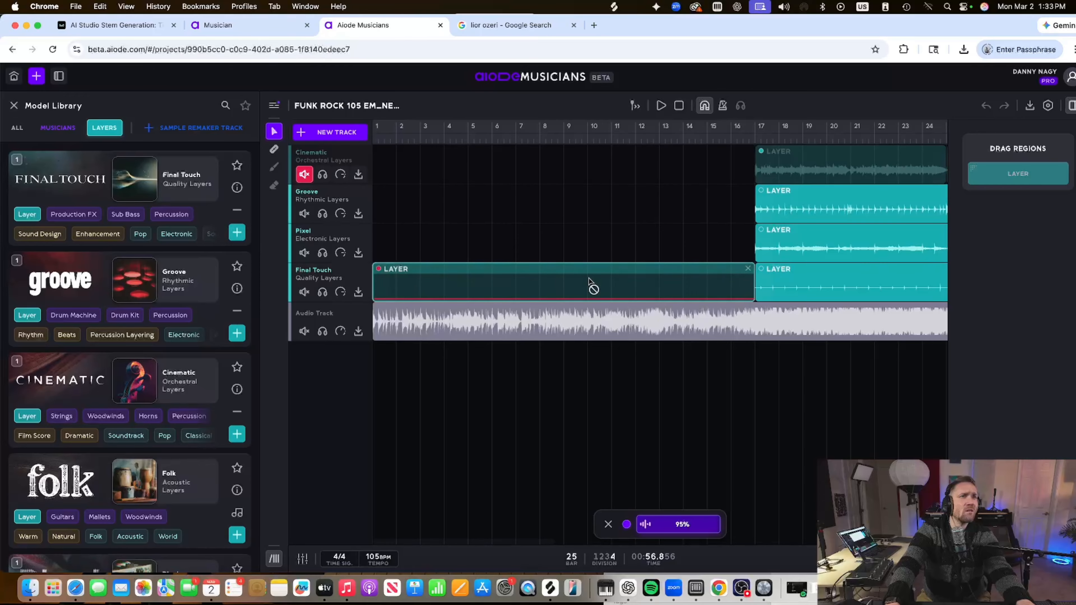
Listen to the Final Touch track soloed from bar 17 and from bar 1, stop playback, and unsolo it
scroll(584, 283, "right", 5)
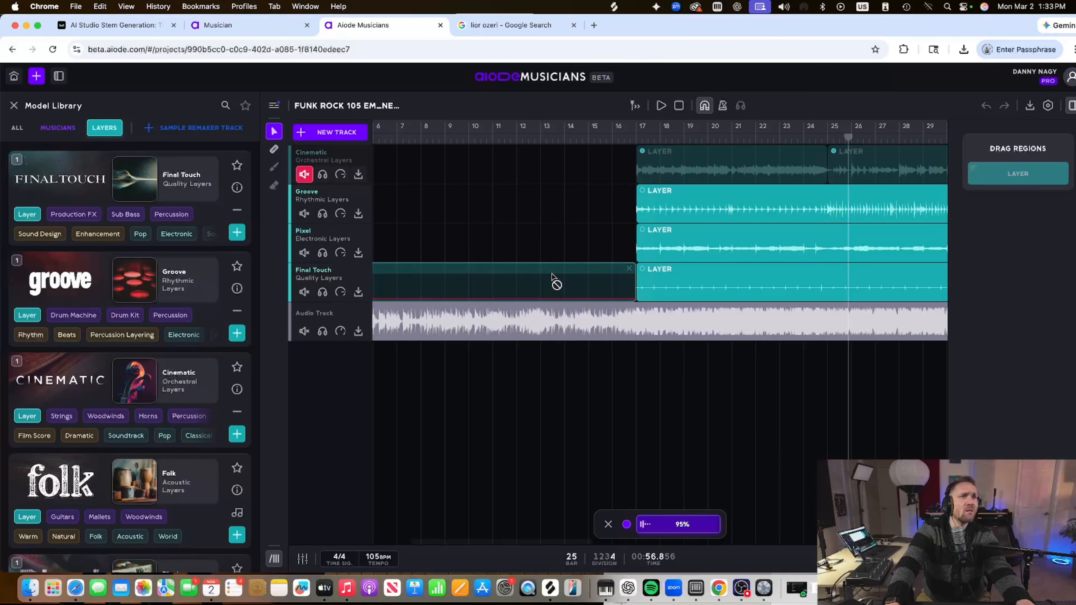
scroll(546, 278, "right", 15)
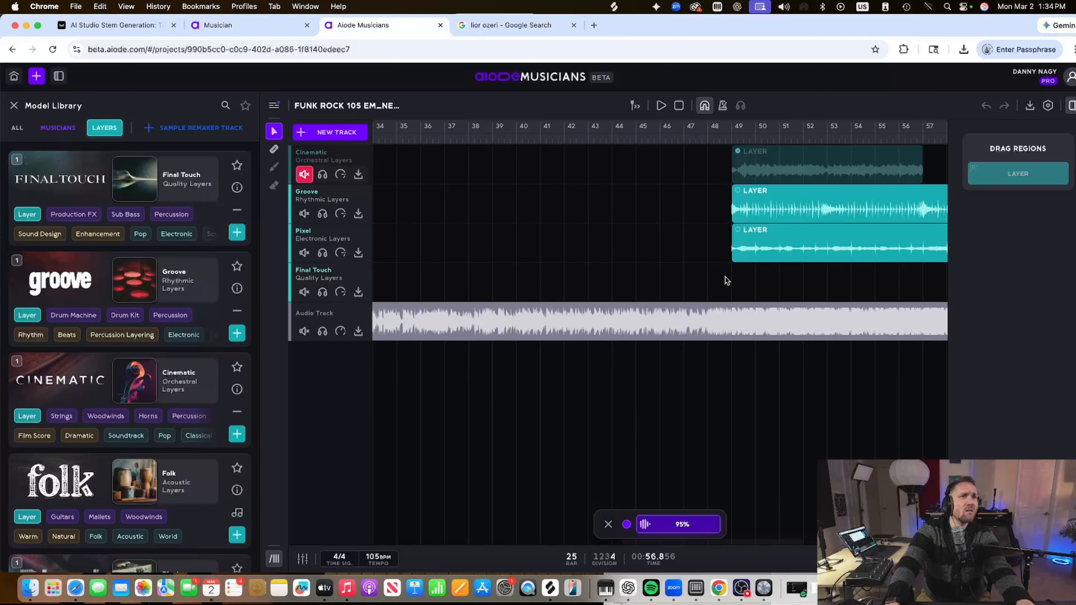
scroll(723, 277, "left", 15)
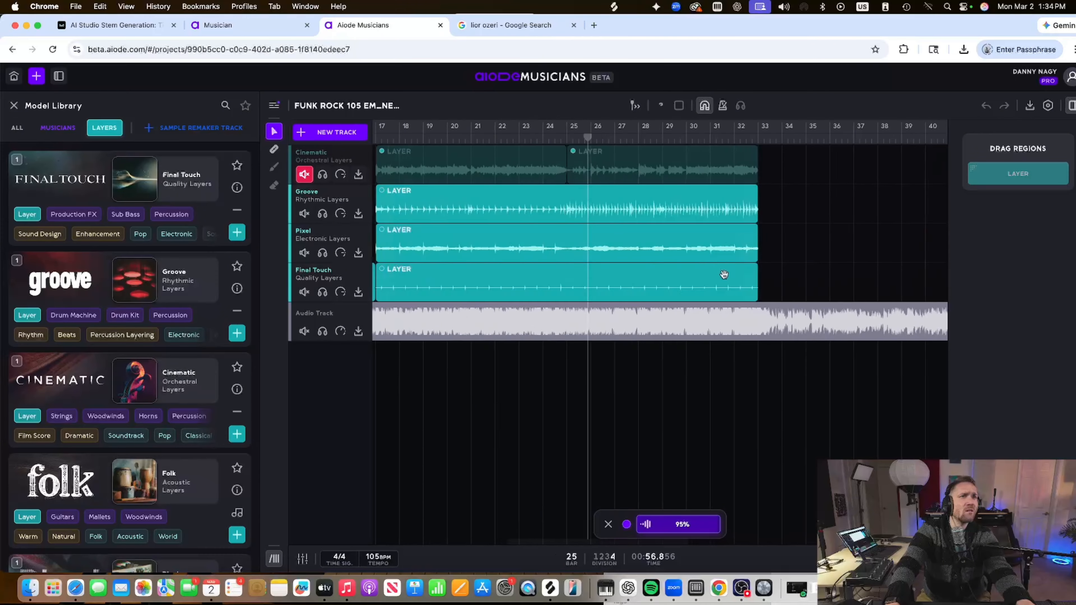
left_click(674, 138)
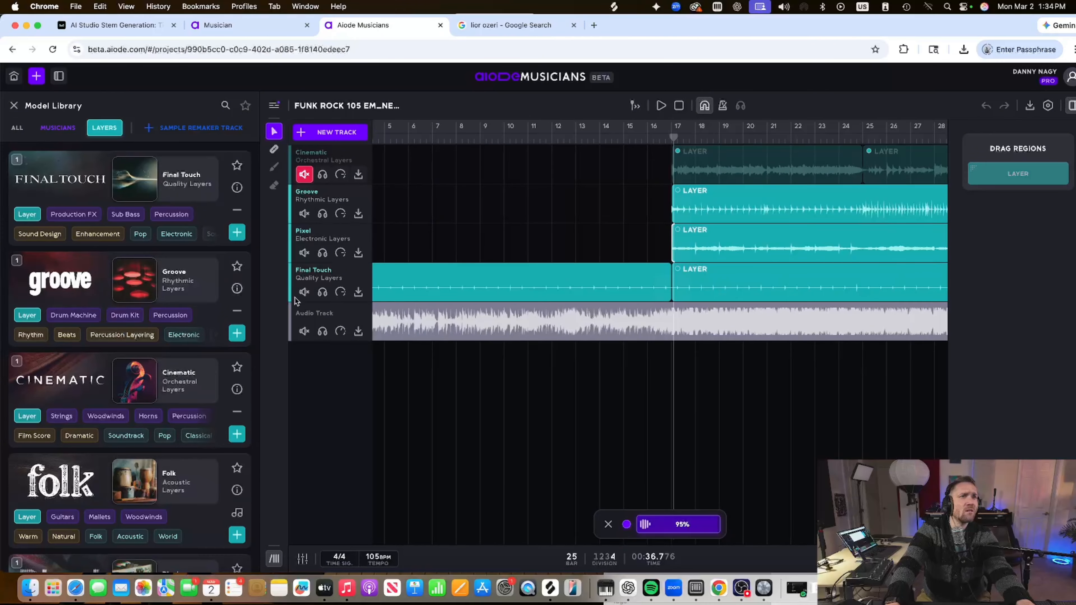
left_click(323, 293)
key("space")
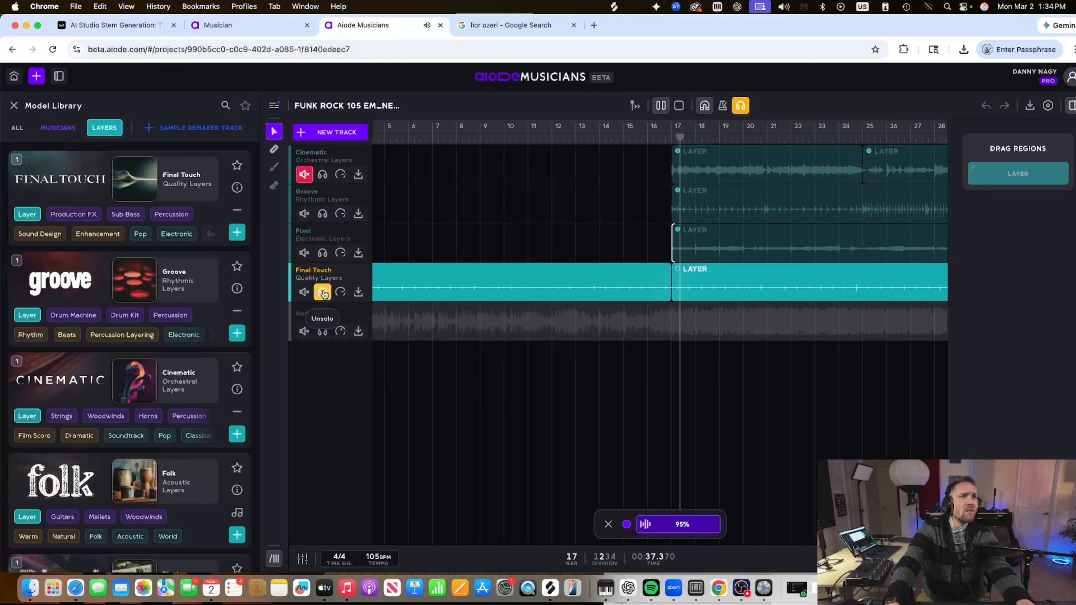
scroll(403, 249, "left", 2)
key("space")
left_click_drag(410, 138, 347, 142)
key("space")
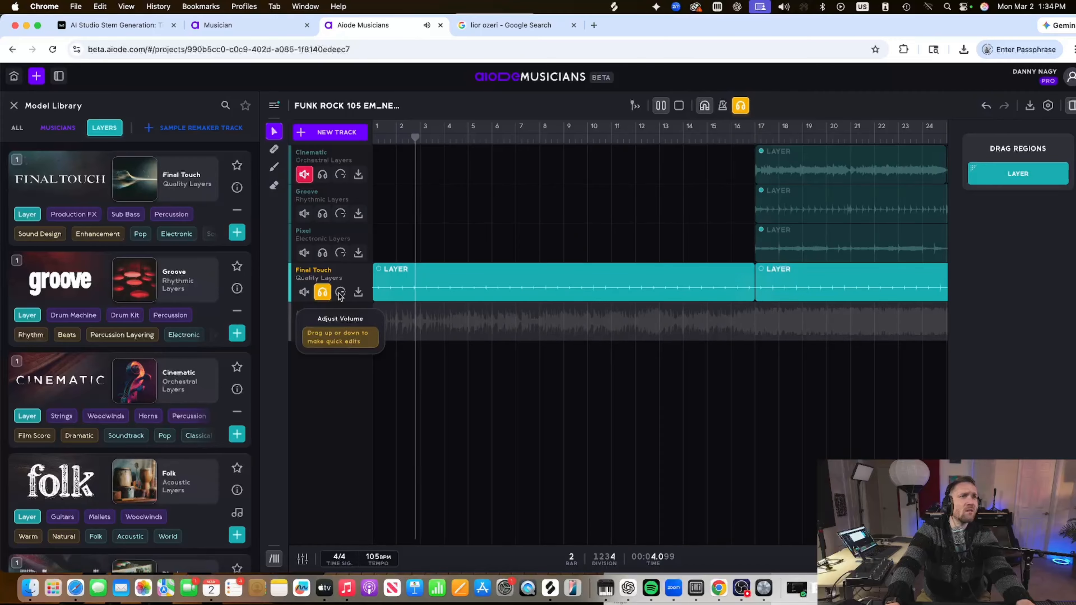
key("space")
left_click(322, 292)
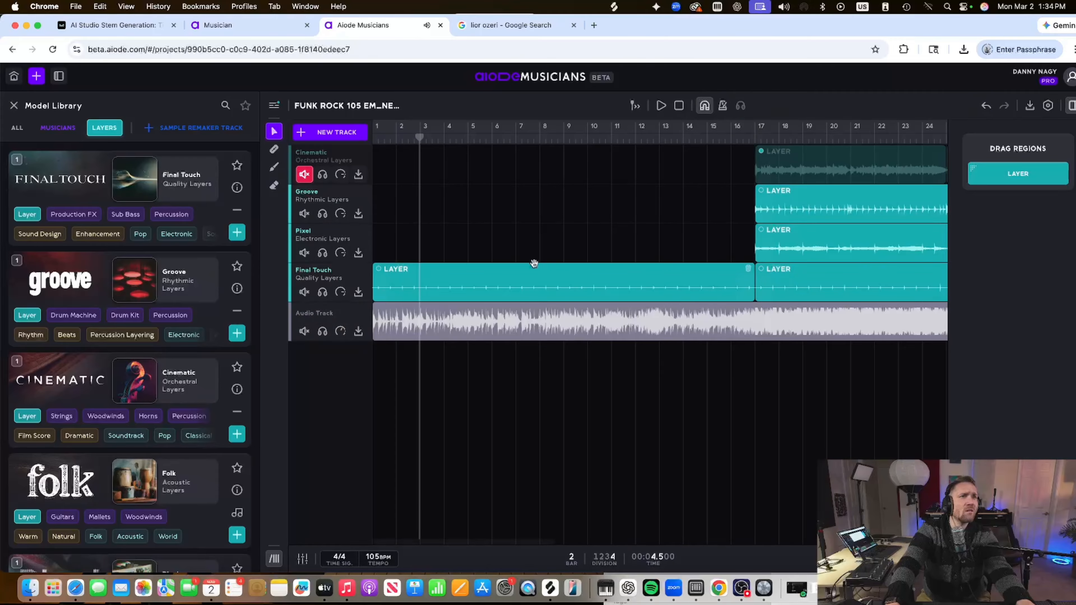
scroll(534, 264, "right", 10)
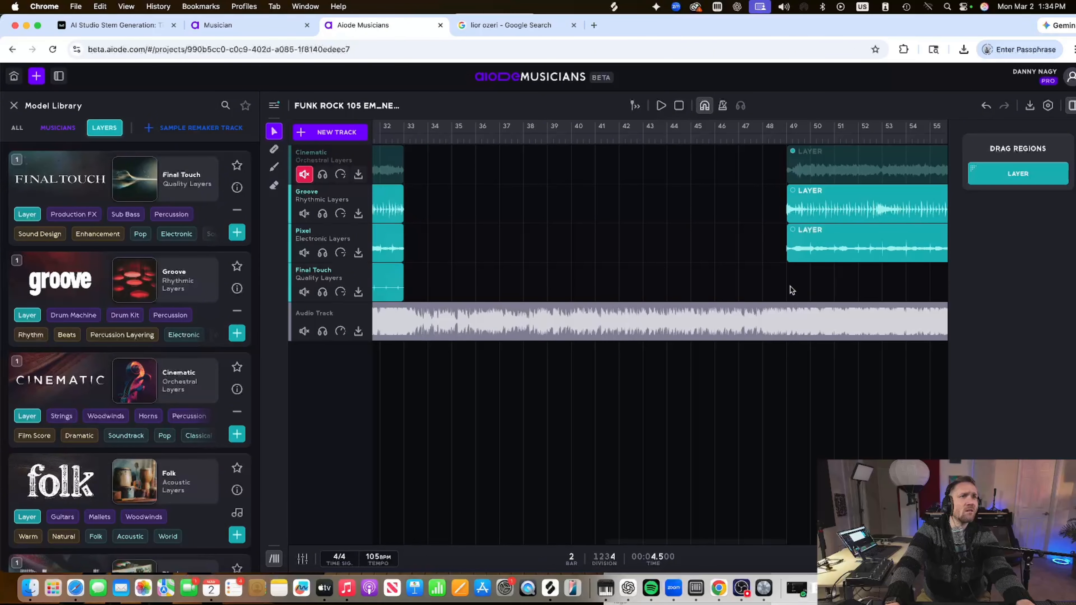
Draw a Final Touch region from bar 33 to the end of the audio track and generate its audio
left_click_drag(791, 290, 403, 275)
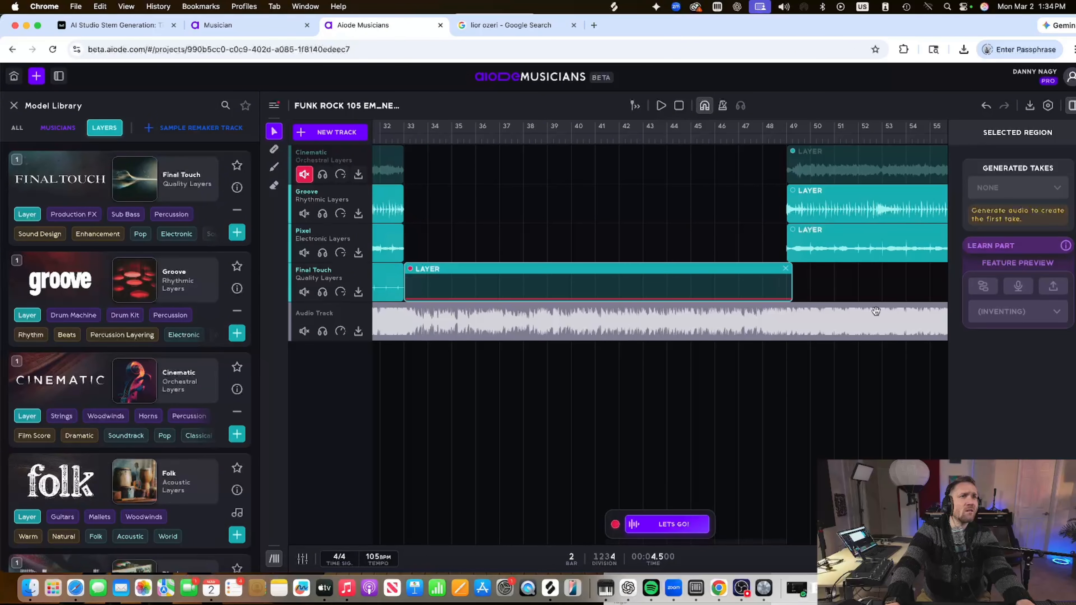
left_click(540, 395)
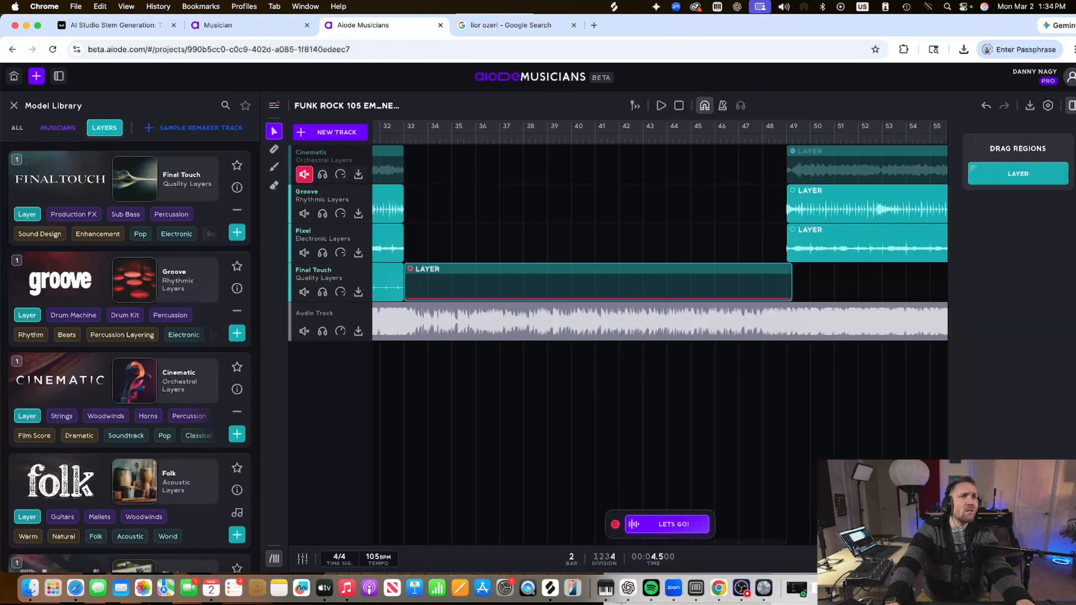
scroll(540, 395, "down", 5)
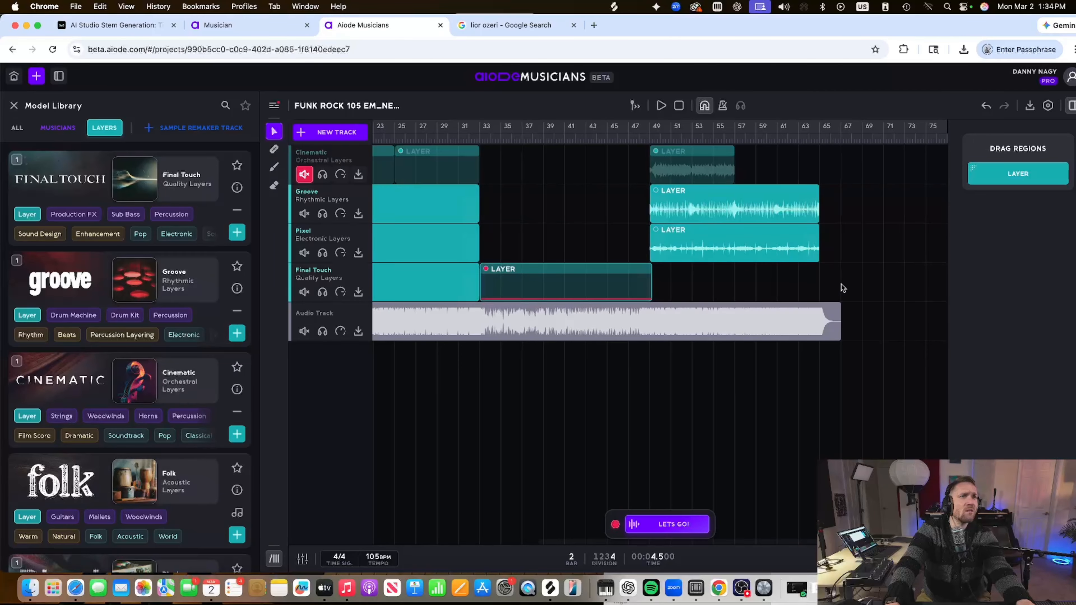
left_click_drag(841, 284, 589, 278)
left_click(644, 271)
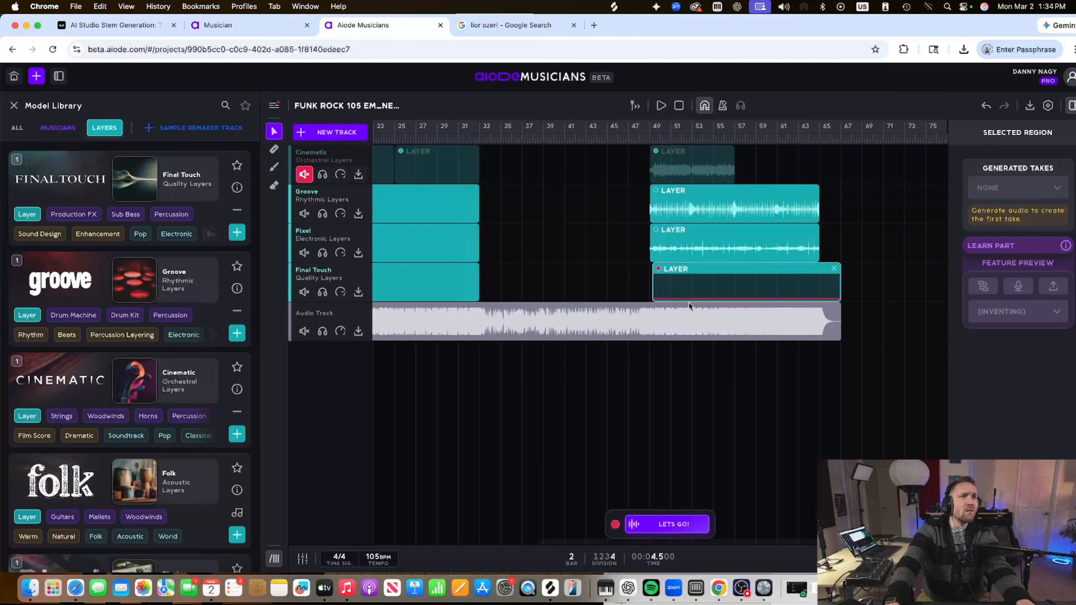
left_click_drag(651, 298, 465, 284)
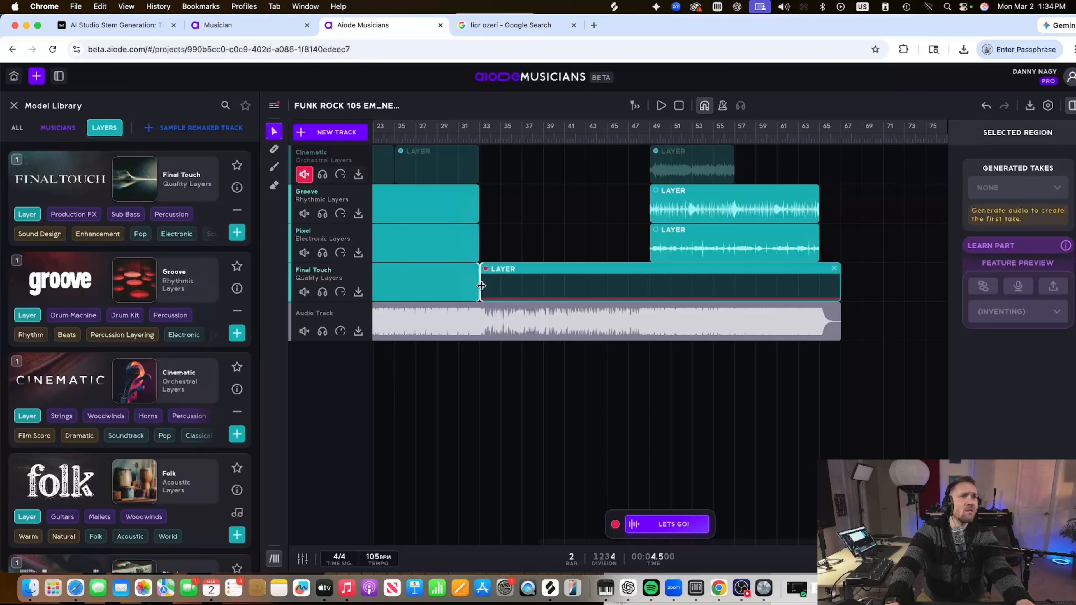
left_click(670, 524)
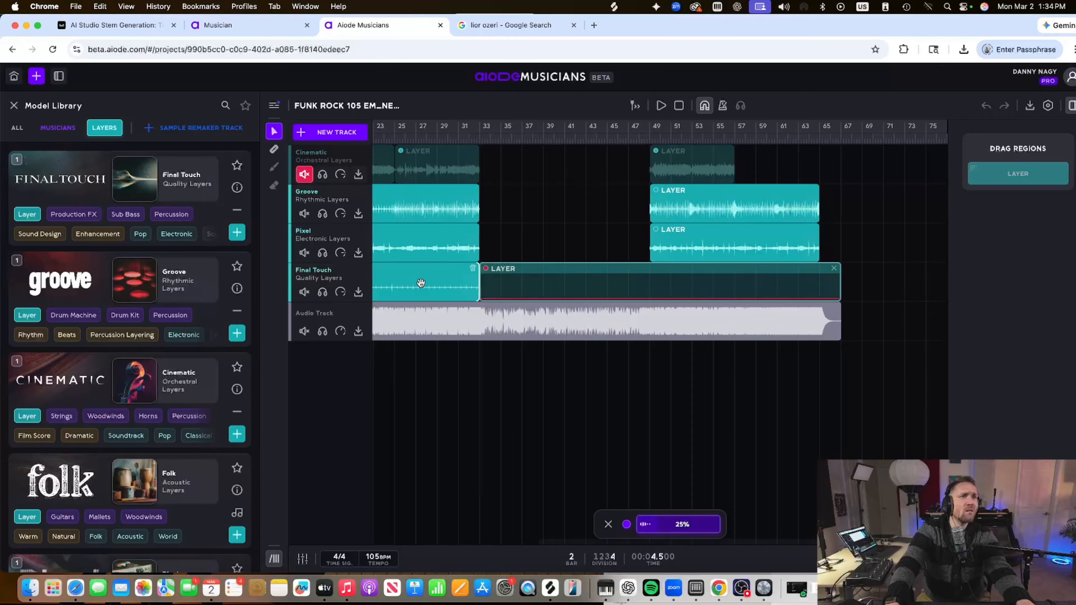
Add the Folk acoustic layer from the model library to the composition
scroll(465, 215, "left", 10)
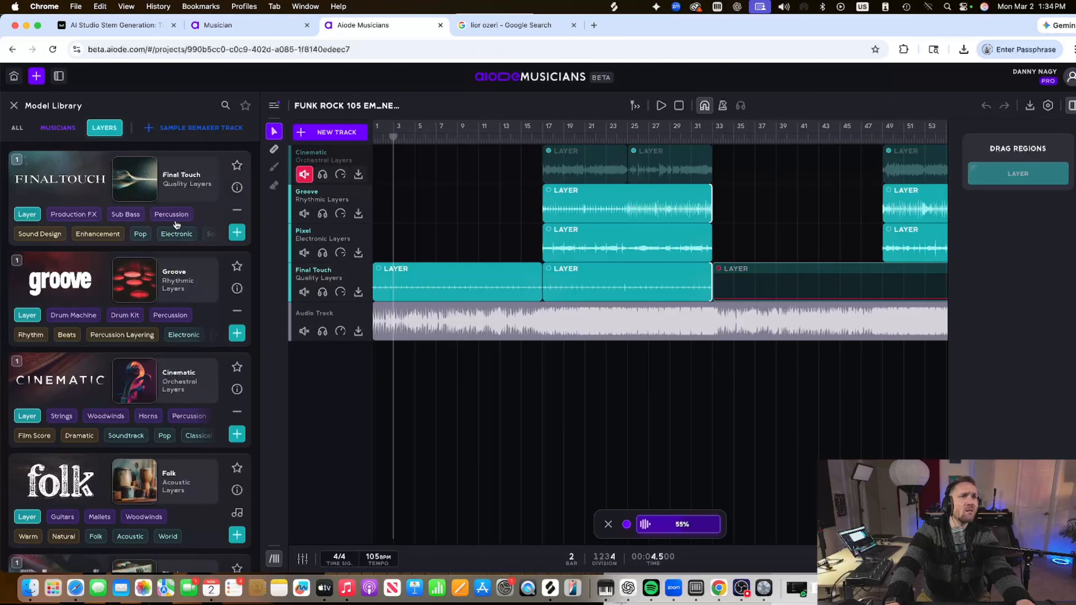
scroll(118, 211, "down", 3)
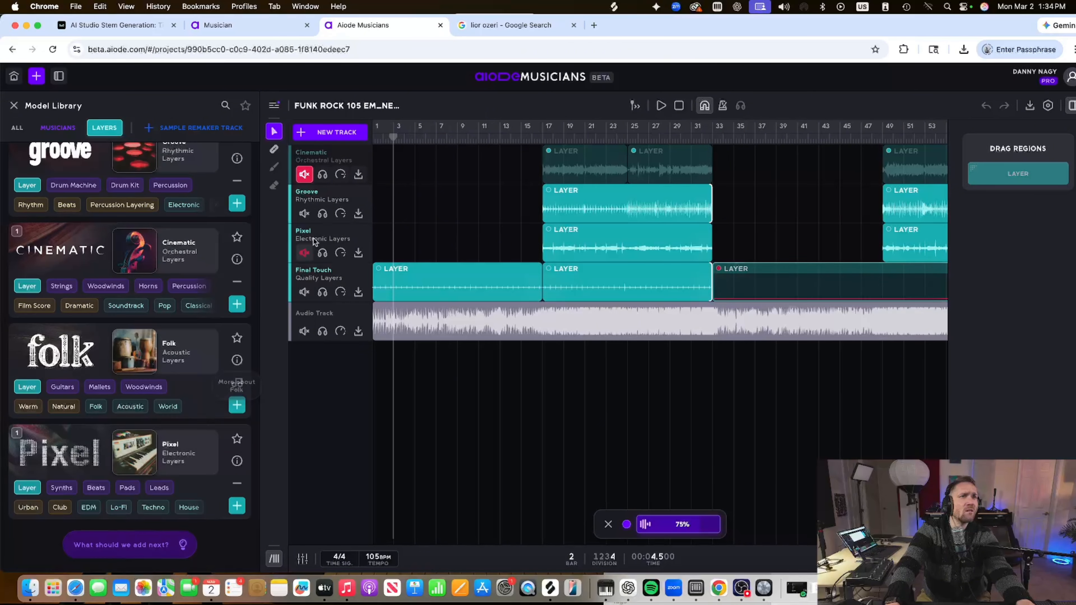
left_click(312, 215)
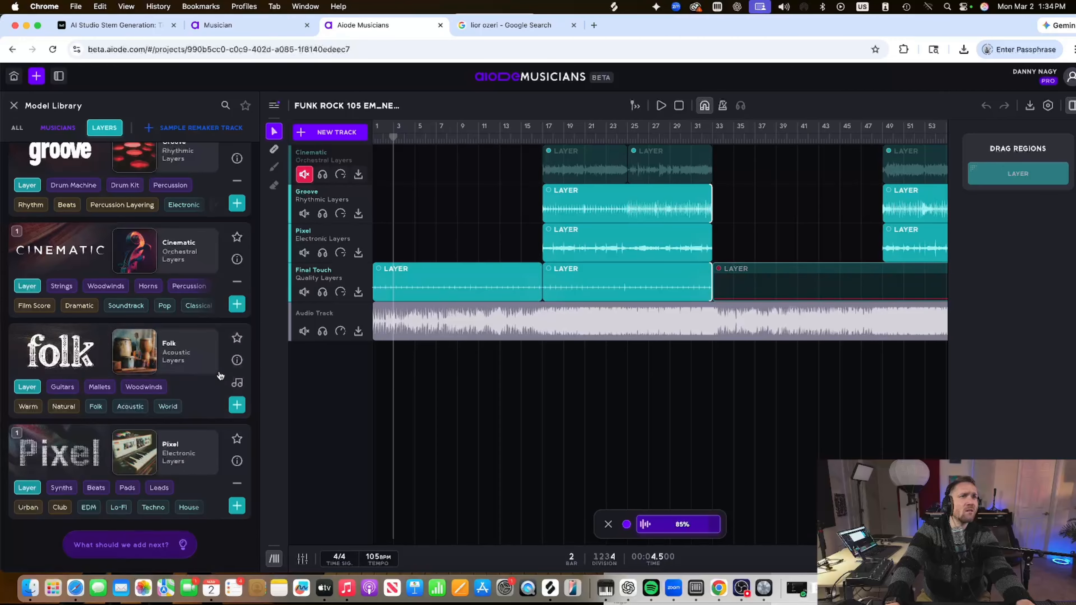
left_click(238, 406)
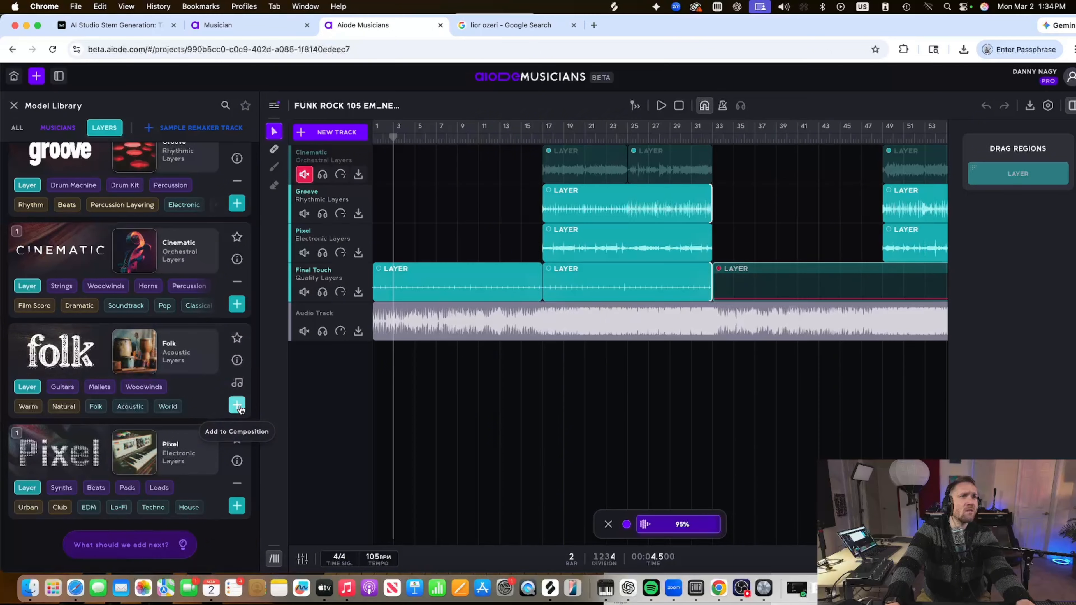
Read the details of the Folk layer, listen to its samples A, B and C, and close the description
left_click(237, 361)
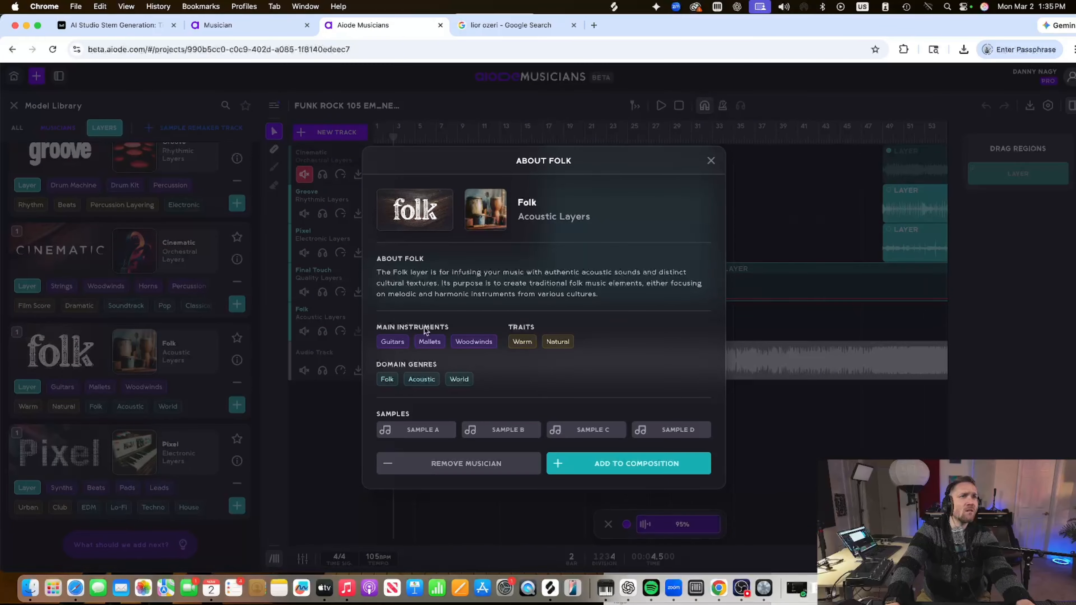
left_click(711, 160)
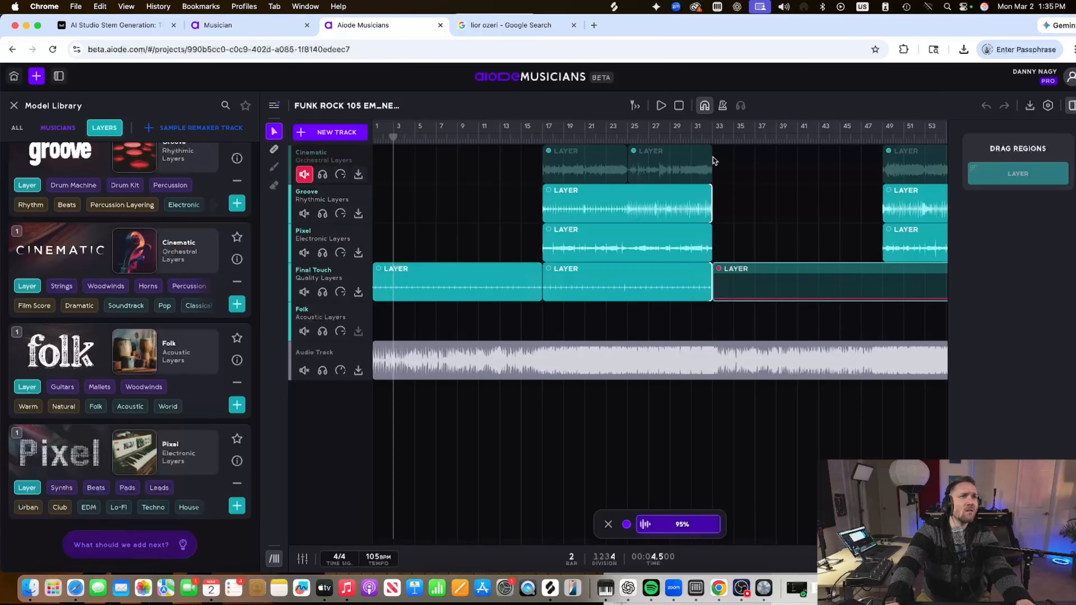
left_click(237, 360)
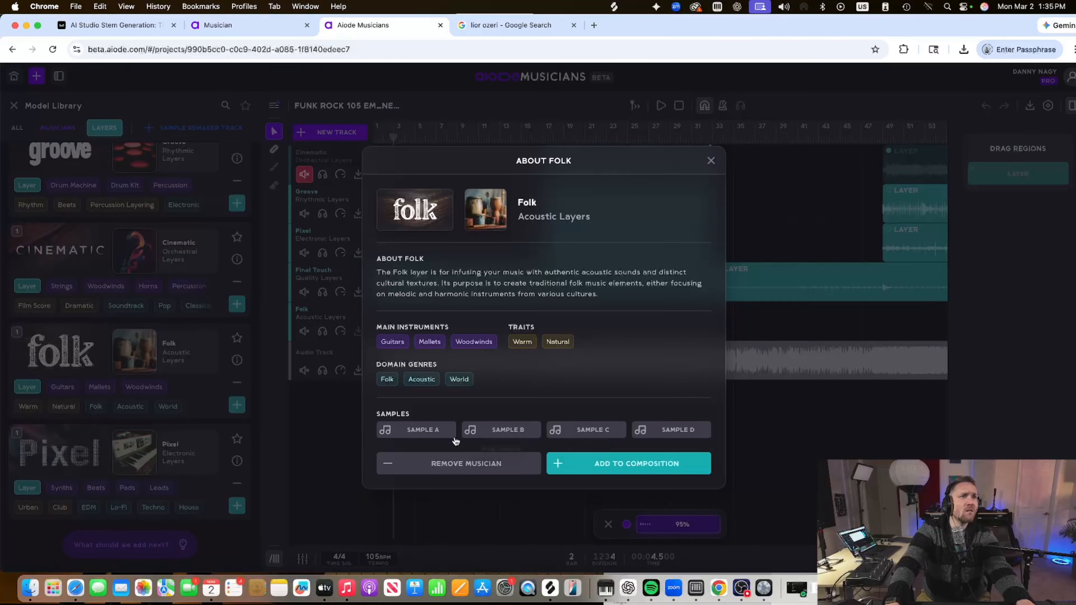
left_click(425, 432)
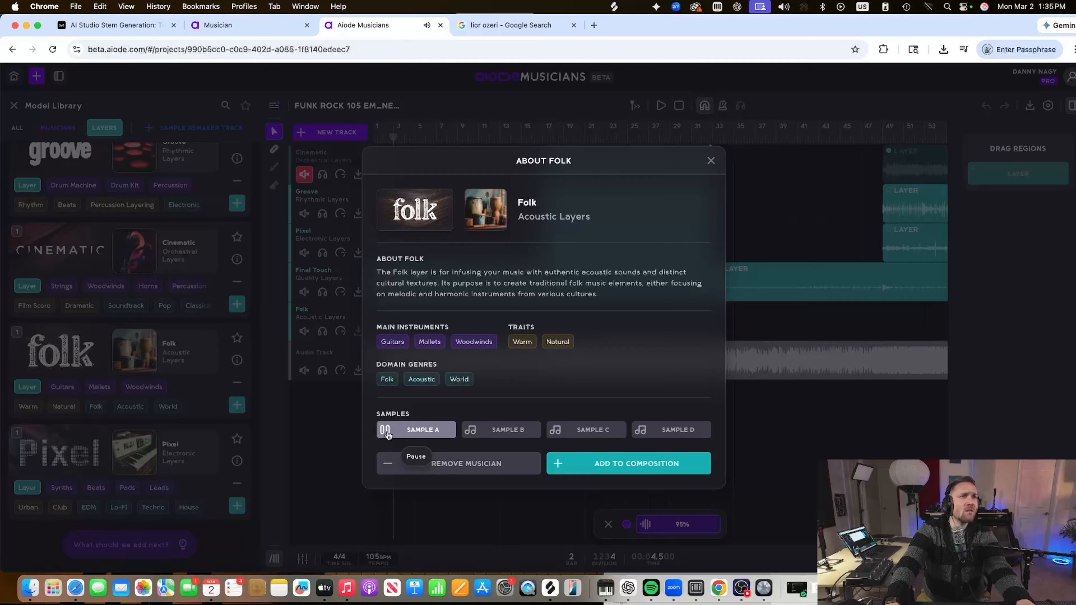
left_click(509, 431)
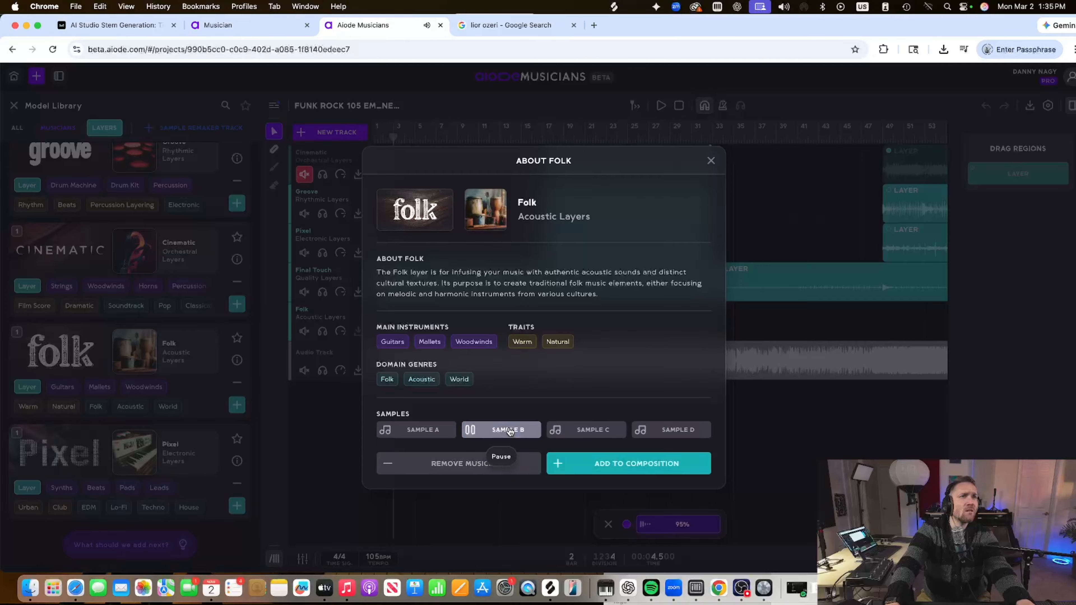
left_click(580, 432)
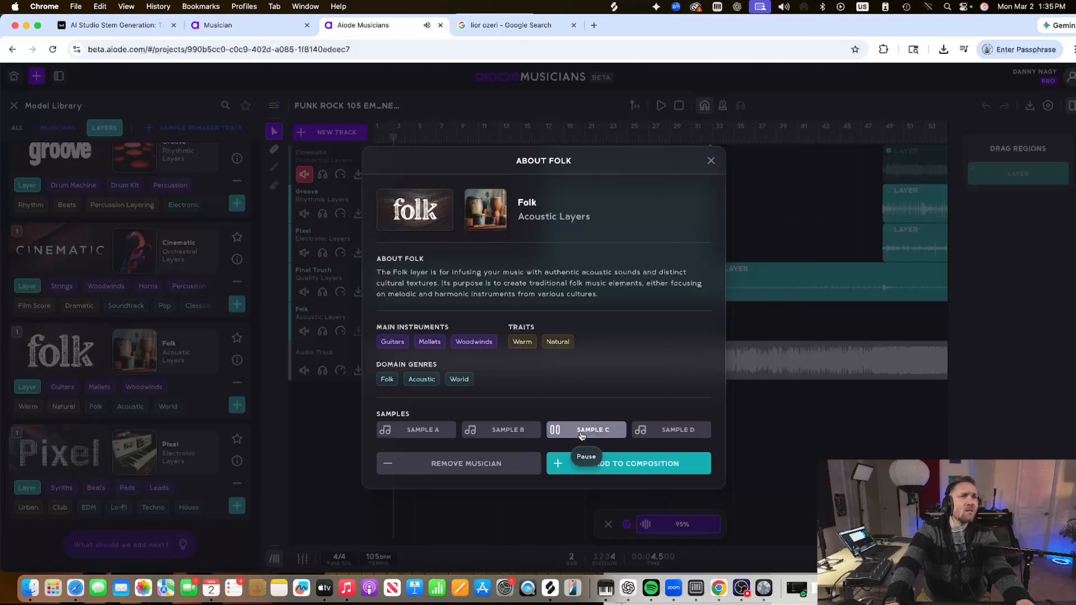
left_click(596, 433)
left_click(711, 160)
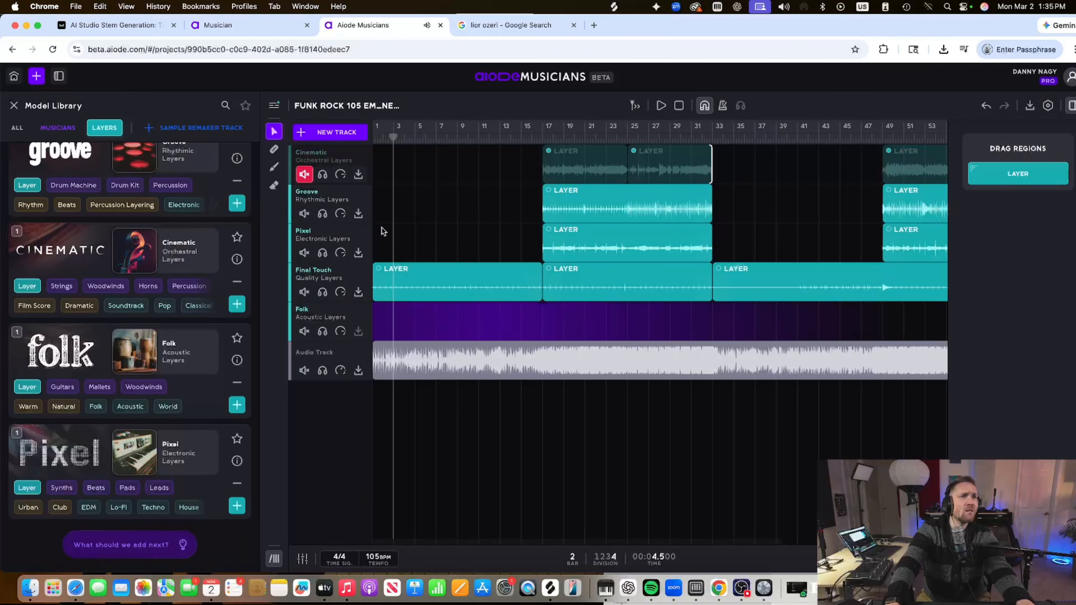
Listen to the Final Touch track soloed from bars 42, 49 and 63, stop playback, and unsolo it
mouse_move(855, 26)
left_mouse_down()
mouse_move(812, 24)
mouse_move(844, 21)
left_mouse_up()
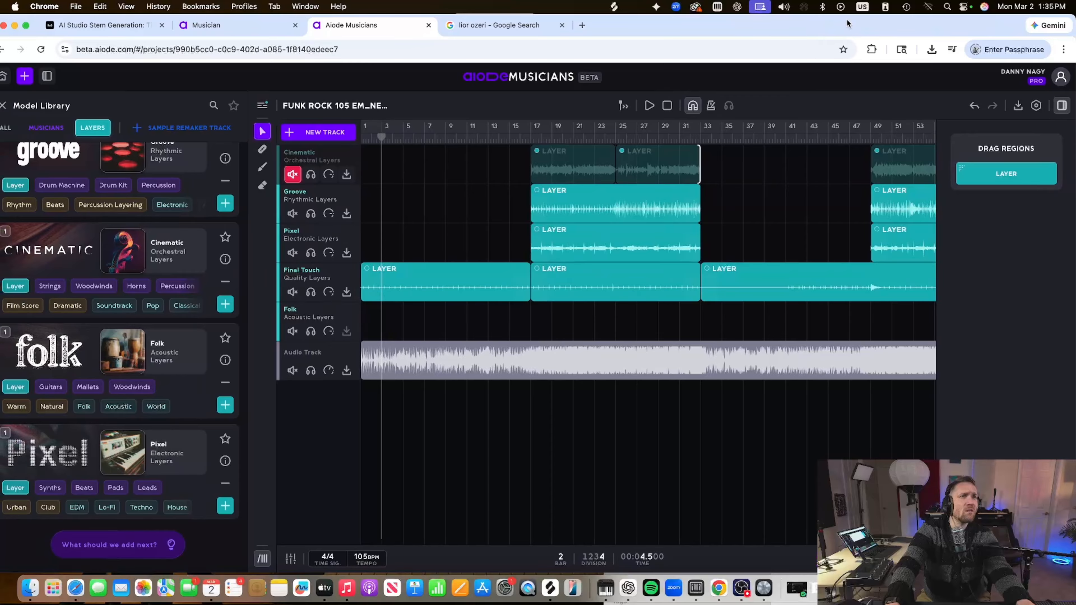
left_click(1061, 106)
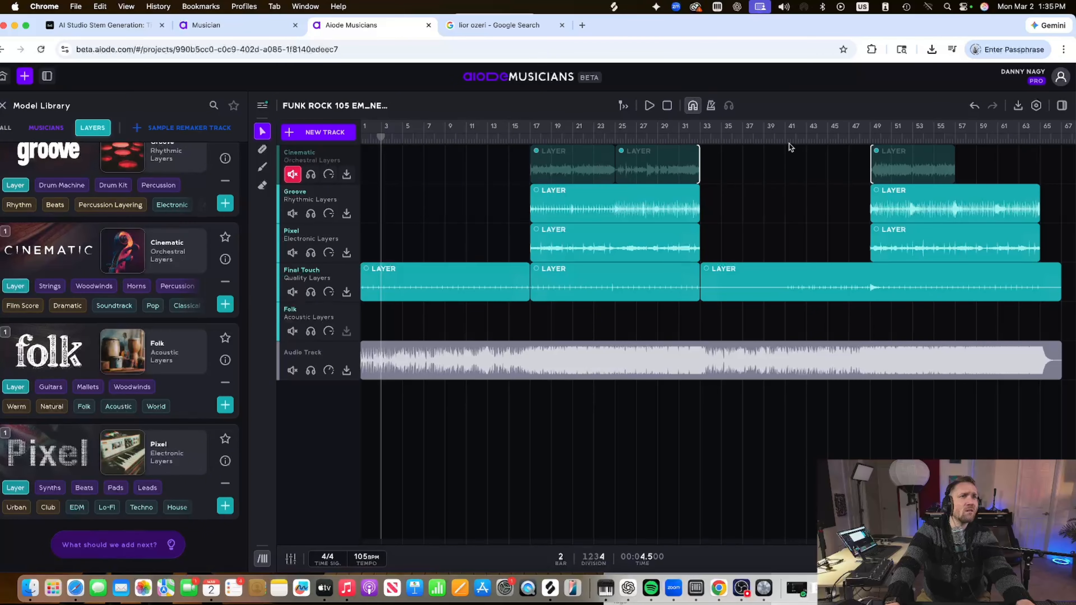
left_click(801, 141)
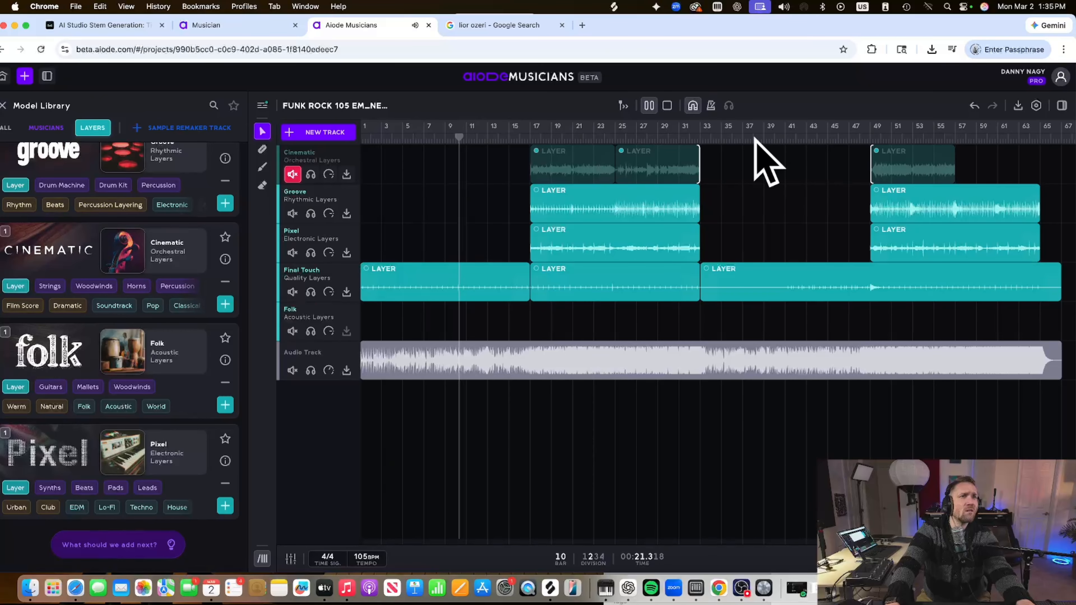
left_click(798, 138)
left_click(311, 292)
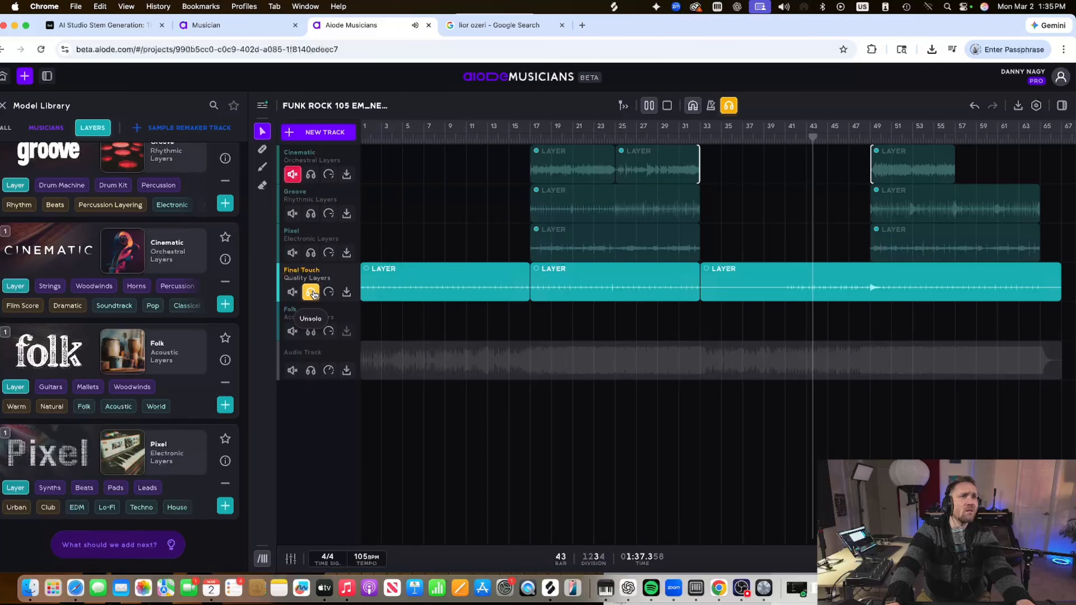
left_click(870, 139)
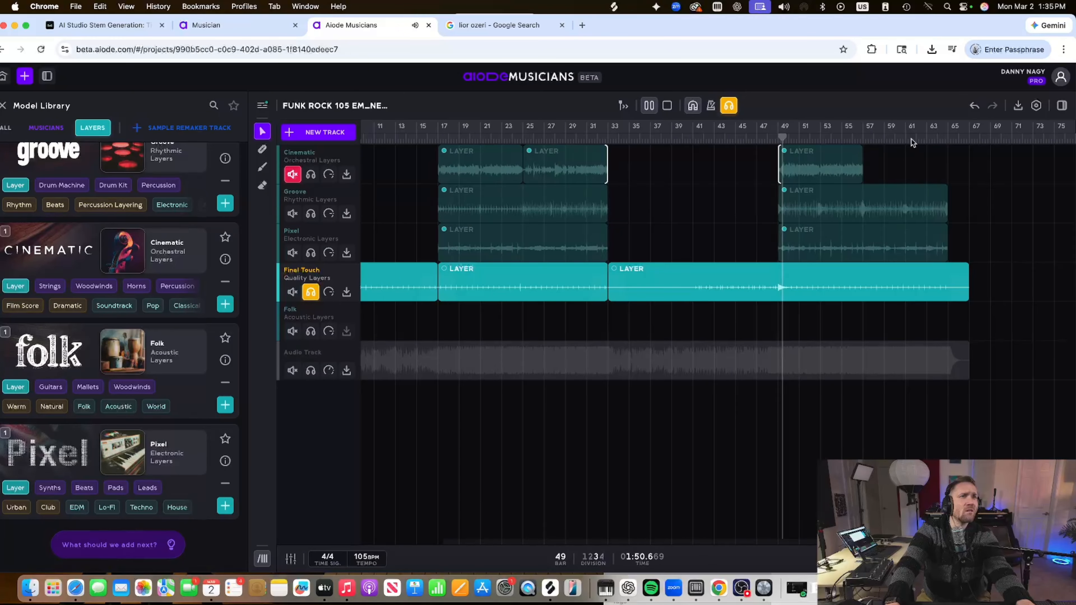
left_click(927, 139)
key("space")
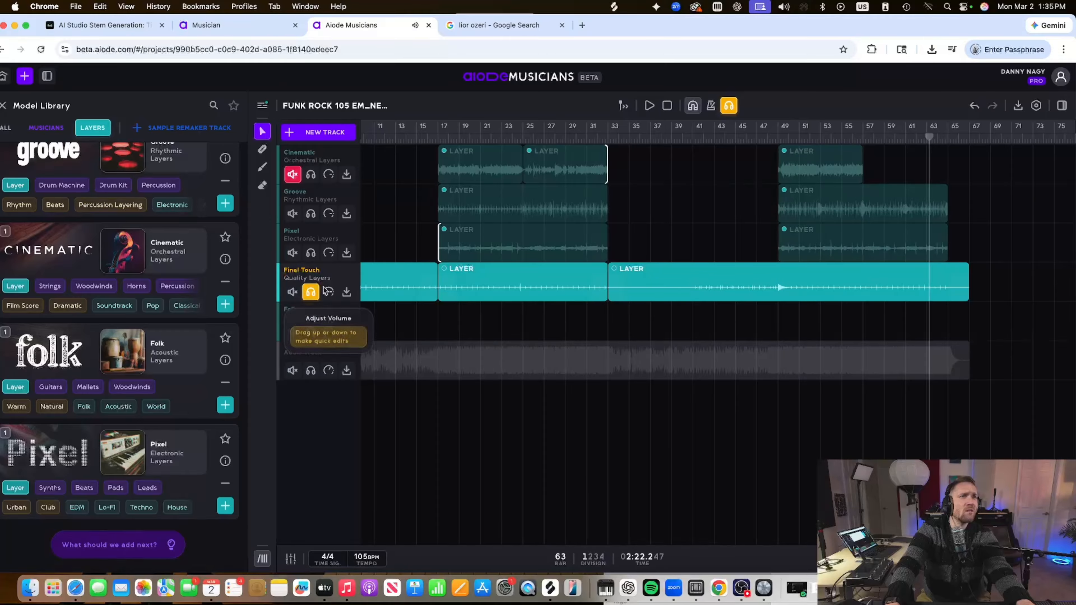
left_click(311, 292)
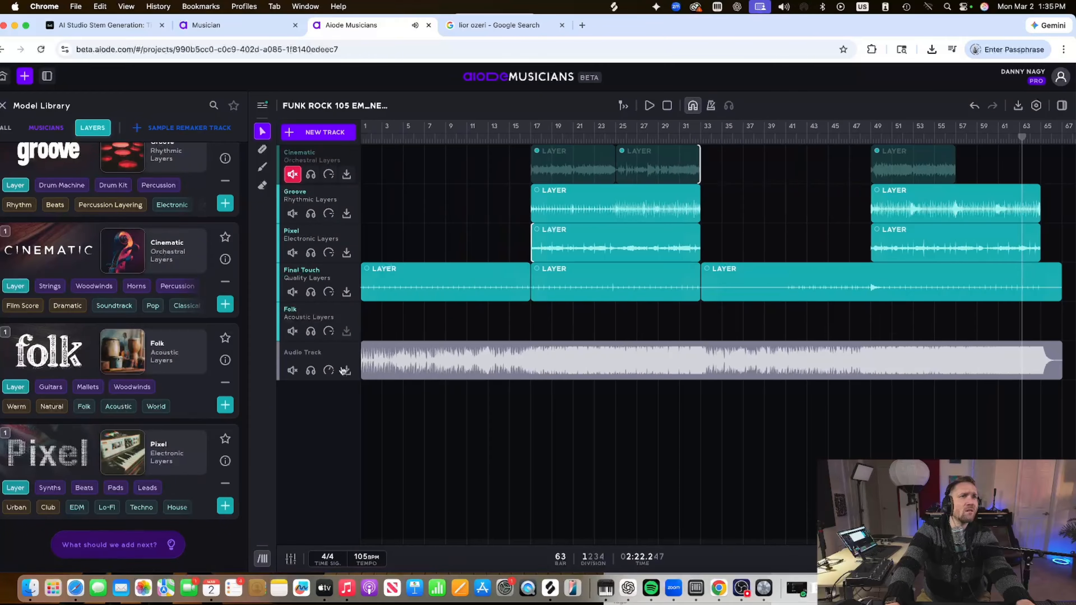
Draw a 16-bar Folk region from bar 17 to bar 33 and generate its audio
left_click_drag(530, 322, 701, 328)
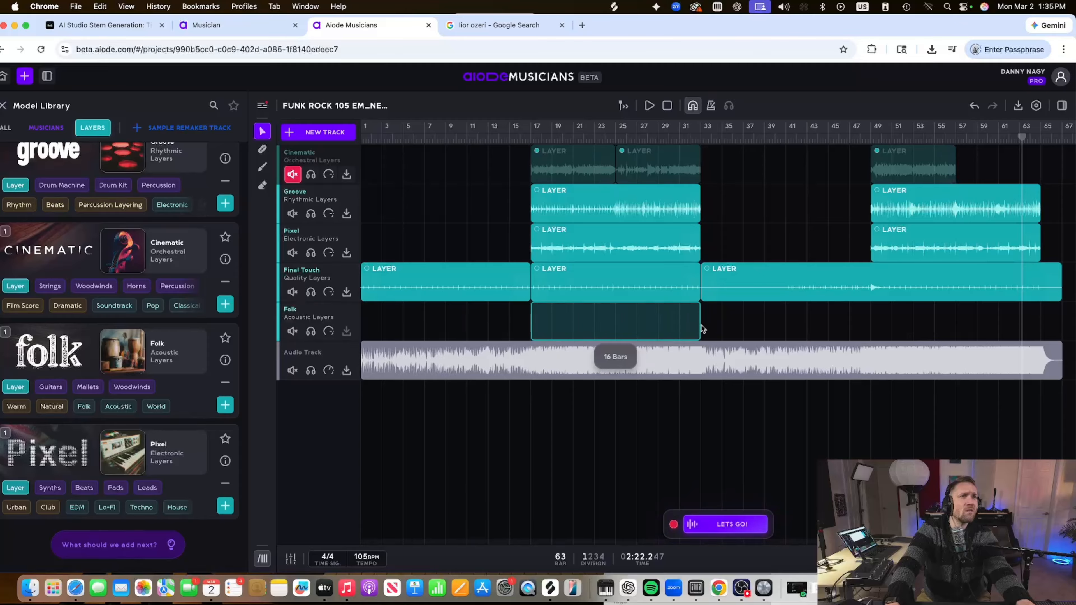
left_click(725, 524)
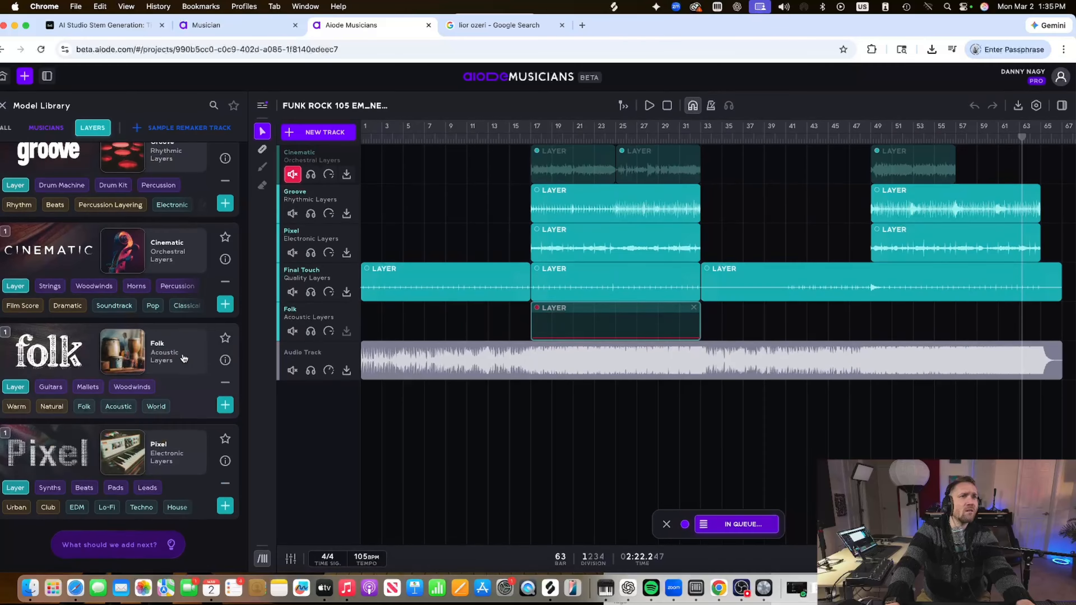
scroll(178, 356, "up", 3)
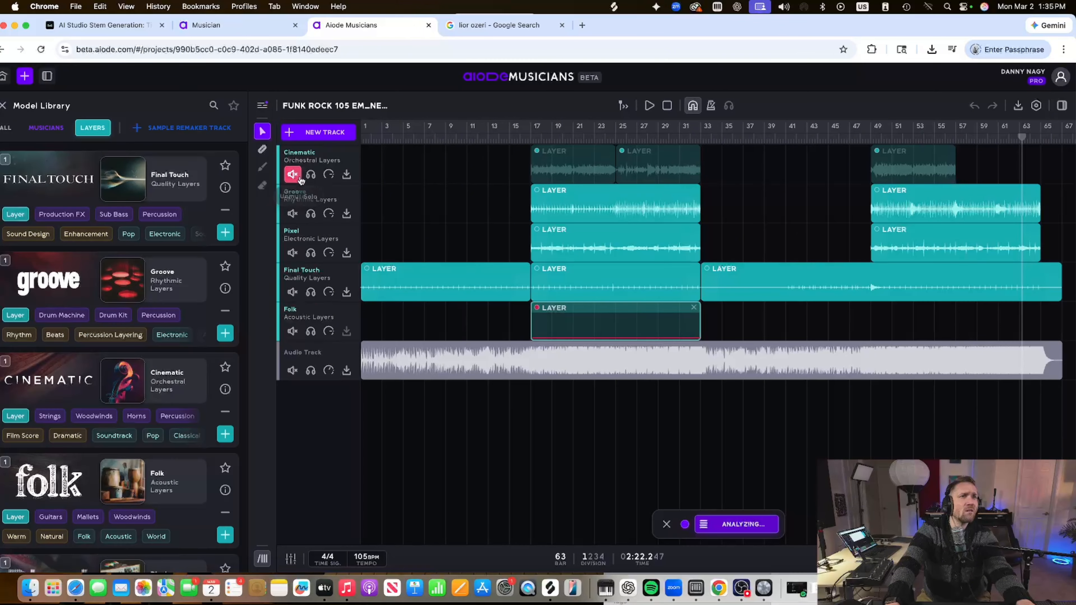
Unmute the Cinematic track and delete its region between bars 17 and 25
left_click(292, 174)
key("Delete")
left_click(625, 151)
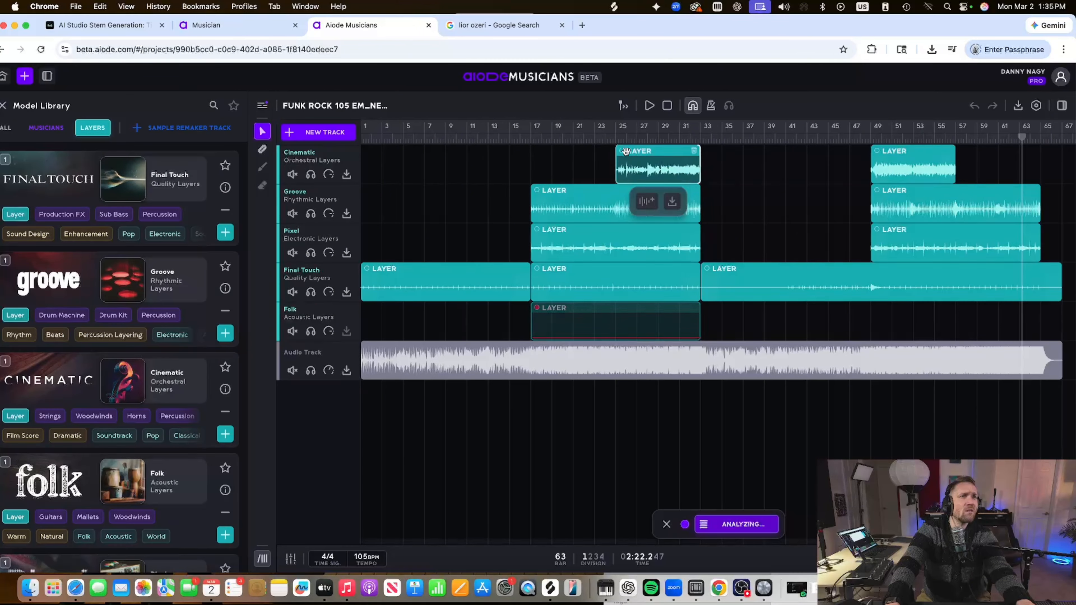
Try to undo the Cinematic region's deletion, and draw a new 8-bar region there from bar 17 to bar 25
left_click(591, 158)
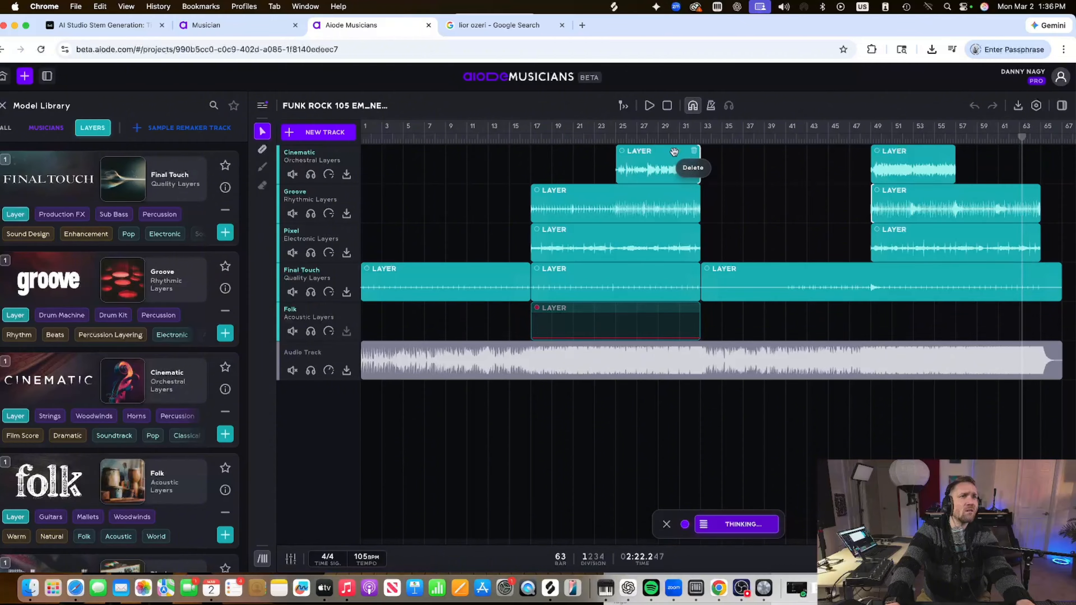
key("super+z")
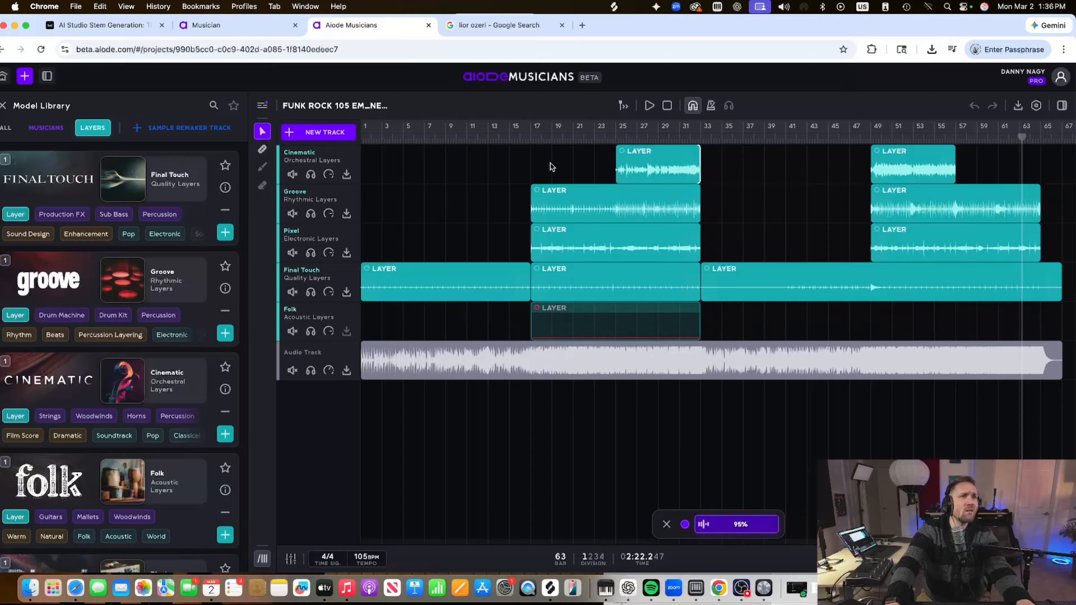
left_click_drag(529, 167, 615, 163)
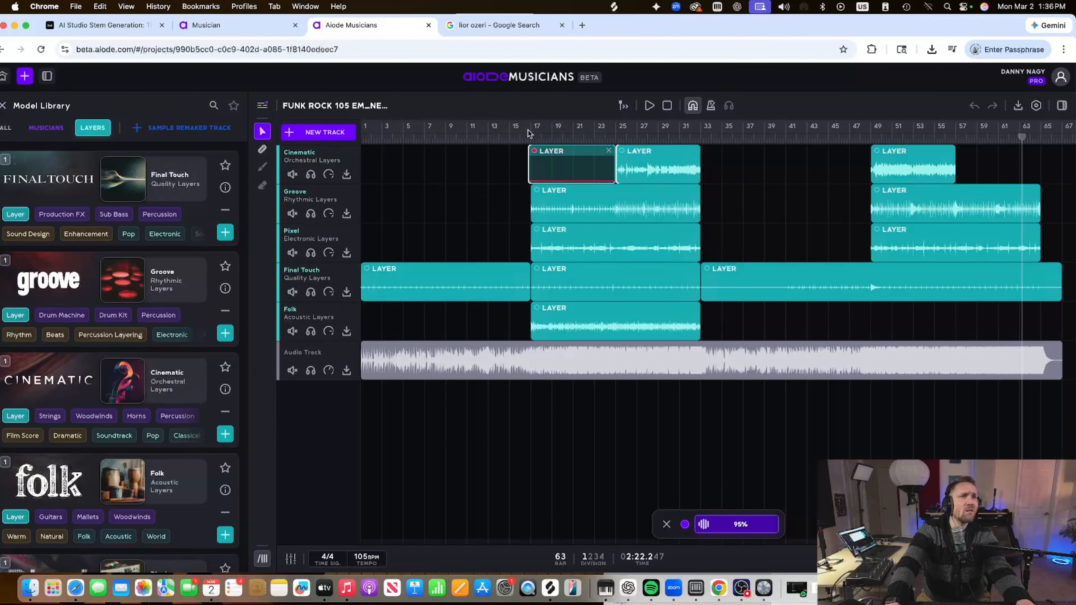
Play the song from bar 17 and solo the Folk track to listen to its generated layer
left_click(530, 138)
key("space")
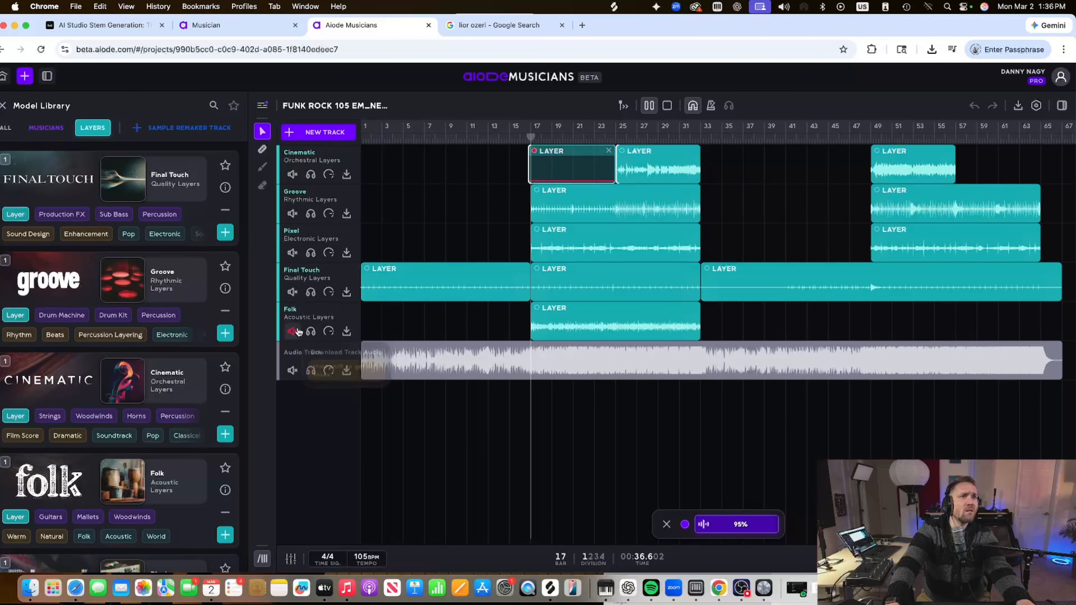
left_click(310, 331)
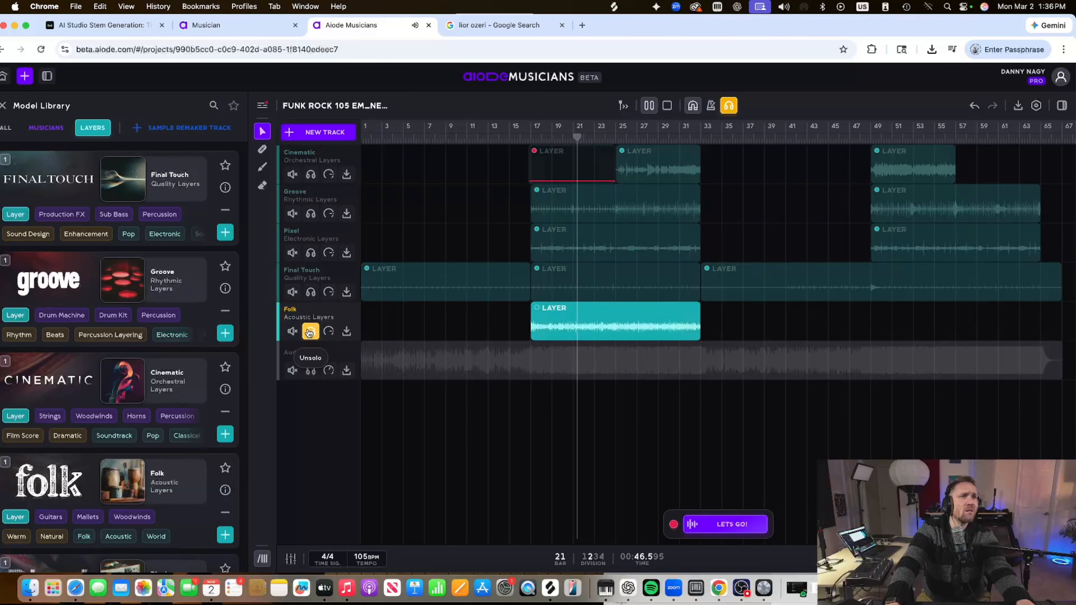
With the Folk track unsoloed, generate the pending Cinematic layer at bar 17 and copy the bar 25 Cinematic layer to bar 57
left_click(310, 332)
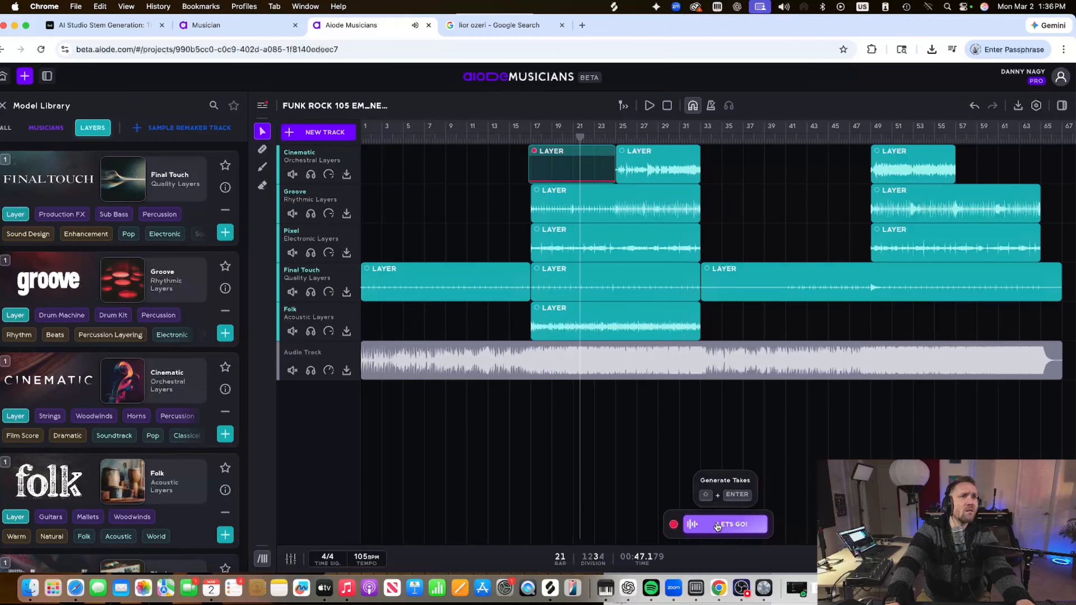
left_click(725, 524)
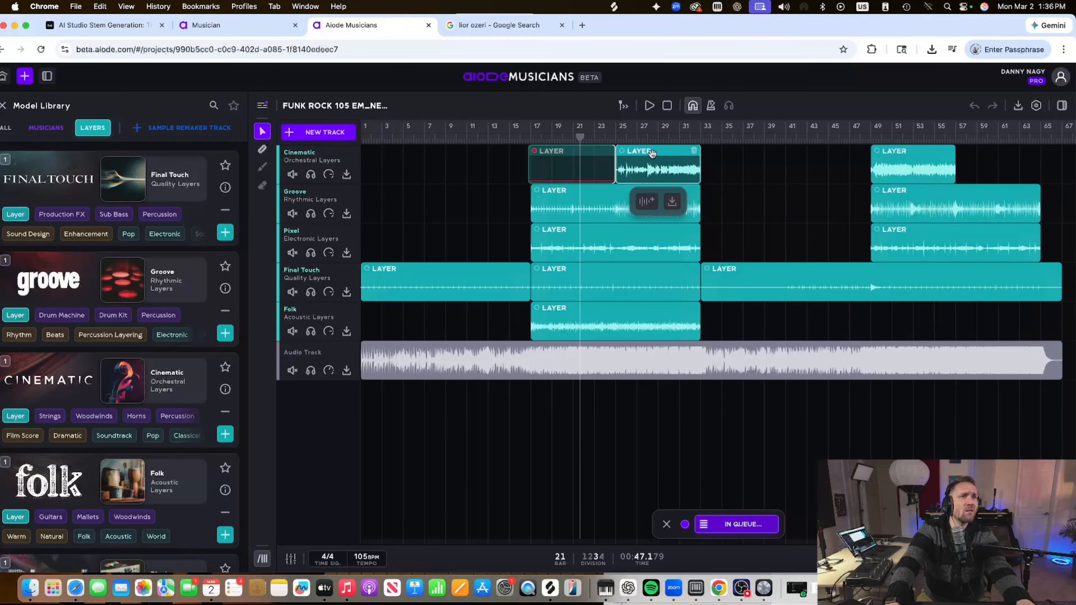
scroll(627, 161, "right", 3)
left_click_drag(596, 153, 934, 160)
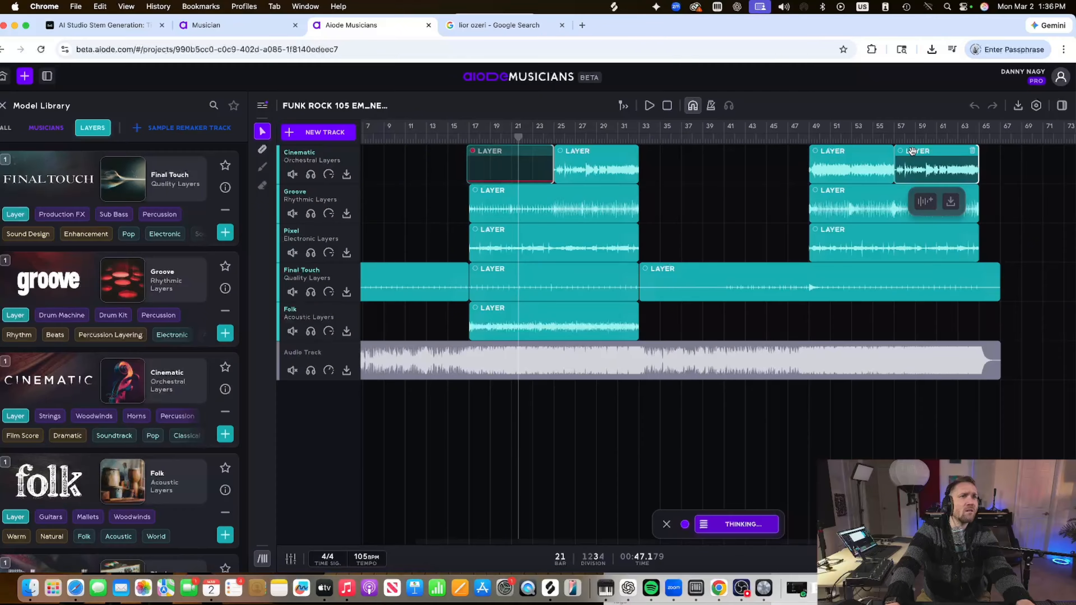
Play the arrangement from bar 17, temporarily muting the audio track and briefly soloing the Cinematic track to compare the layers
left_click(467, 138)
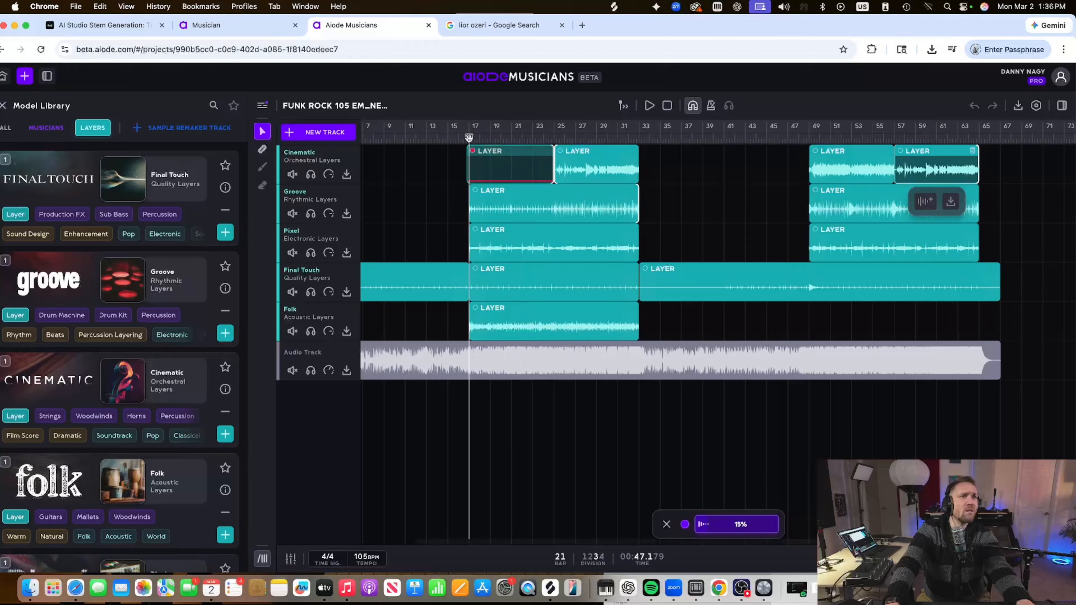
key("space")
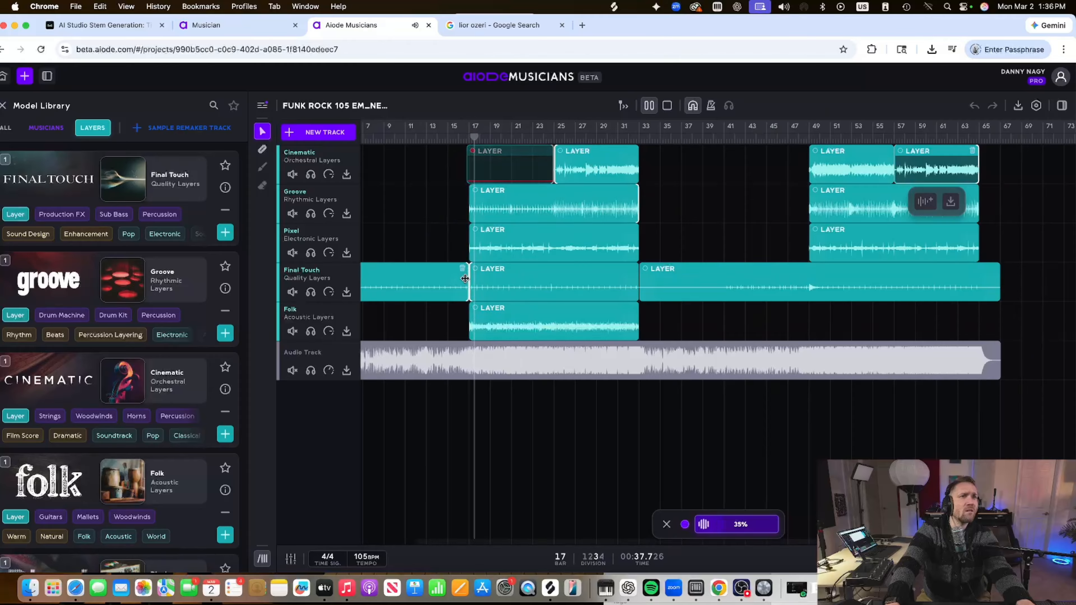
left_click(292, 372)
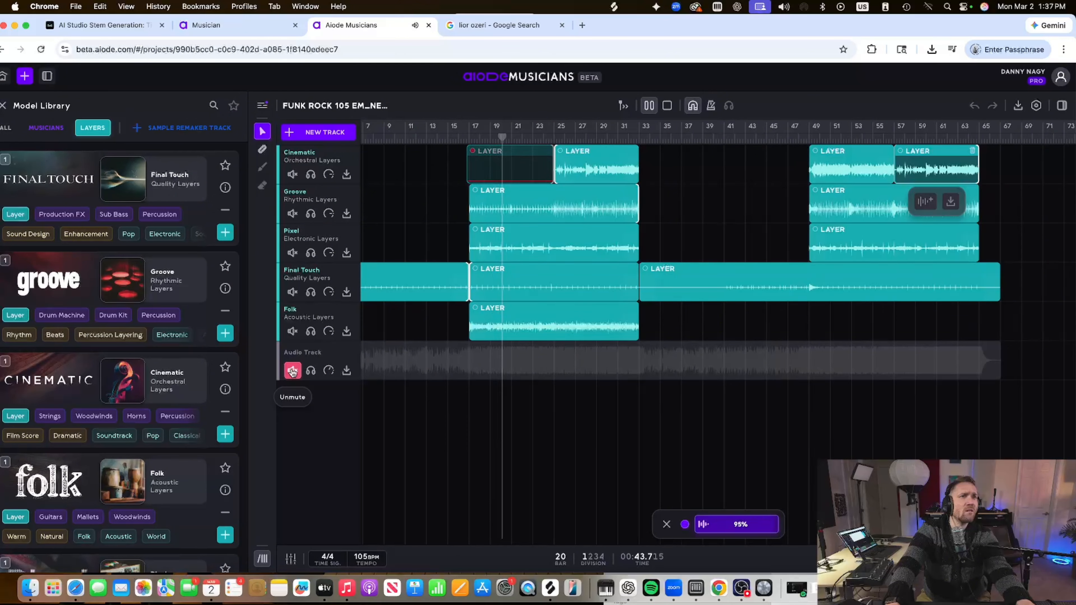
left_click(292, 371)
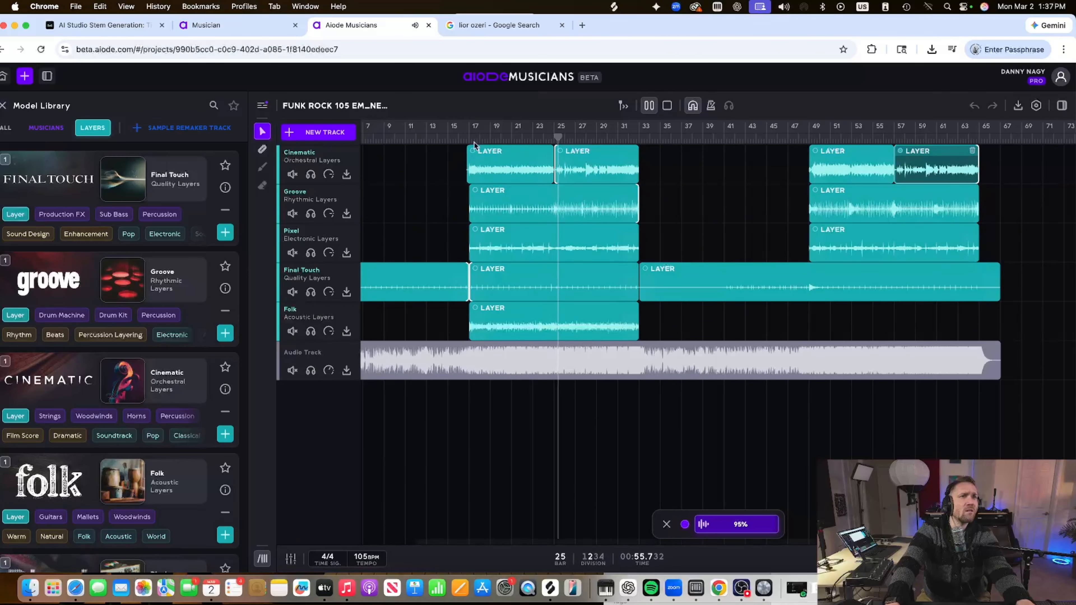
left_click(468, 135)
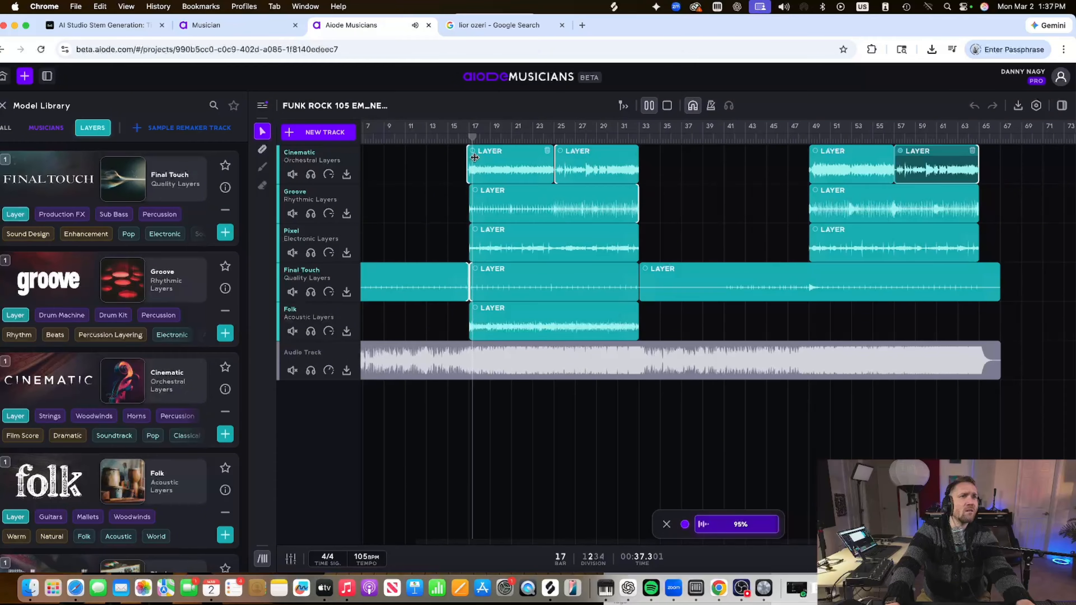
left_click(311, 175)
left_click(311, 174)
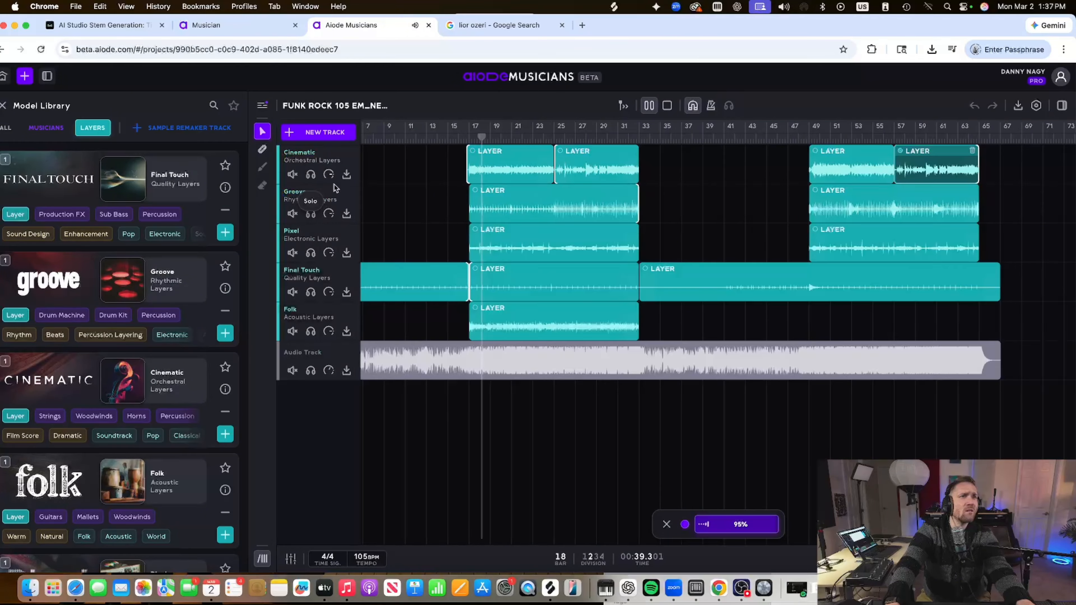
key("space")
Draw a region about 17 bars long on the Folk track from around bar 49 and generate its layer
left_click_drag(807, 315, 989, 320)
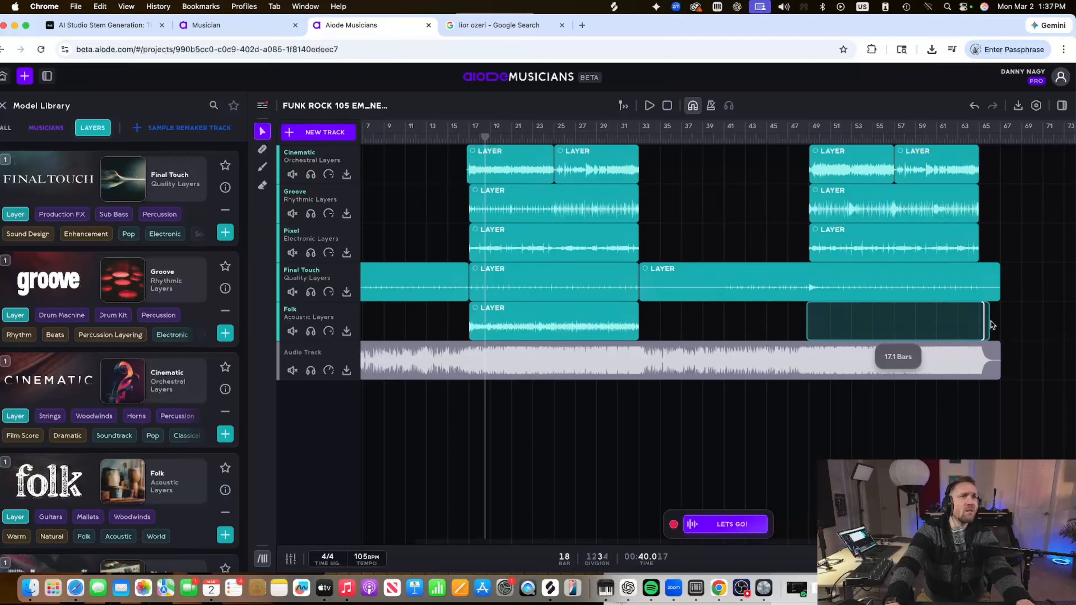
left_click(725, 524)
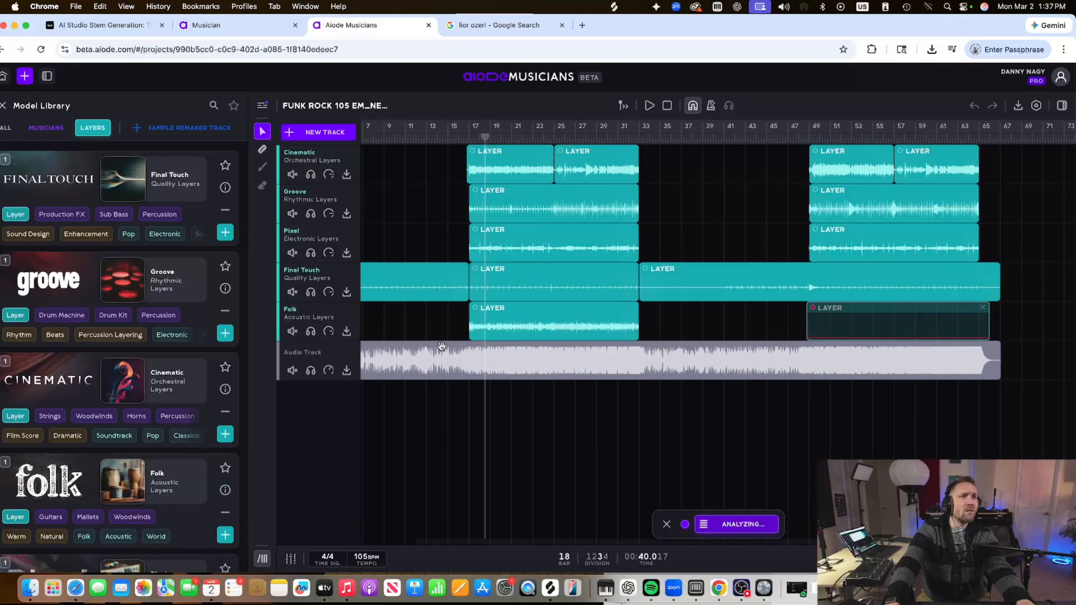
scroll(151, 428, "down", 3)
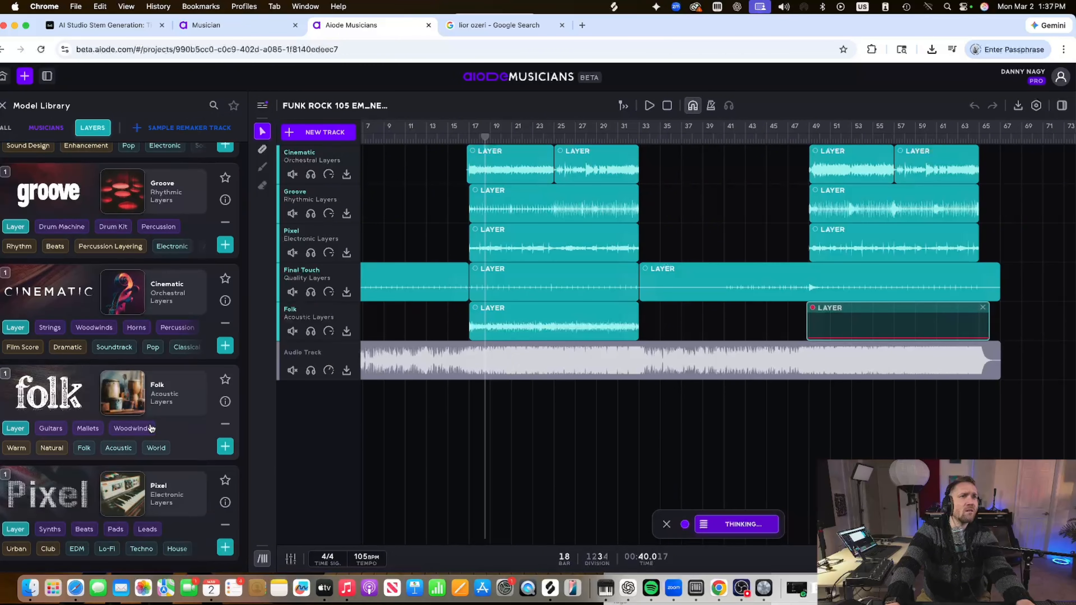
scroll(160, 308, "up", 3)
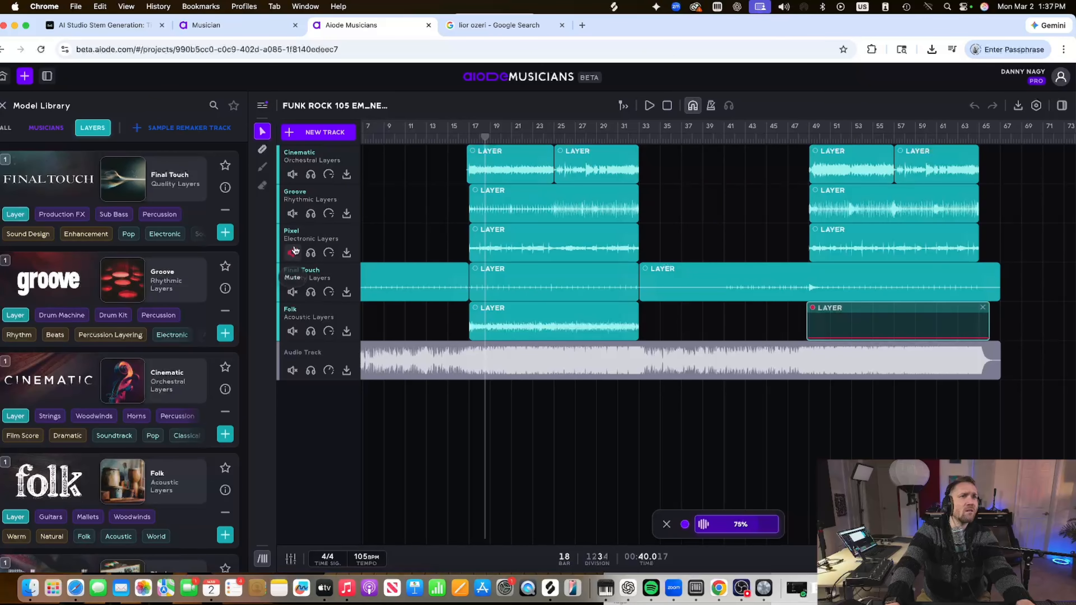
scroll(97, 292, "down", 3)
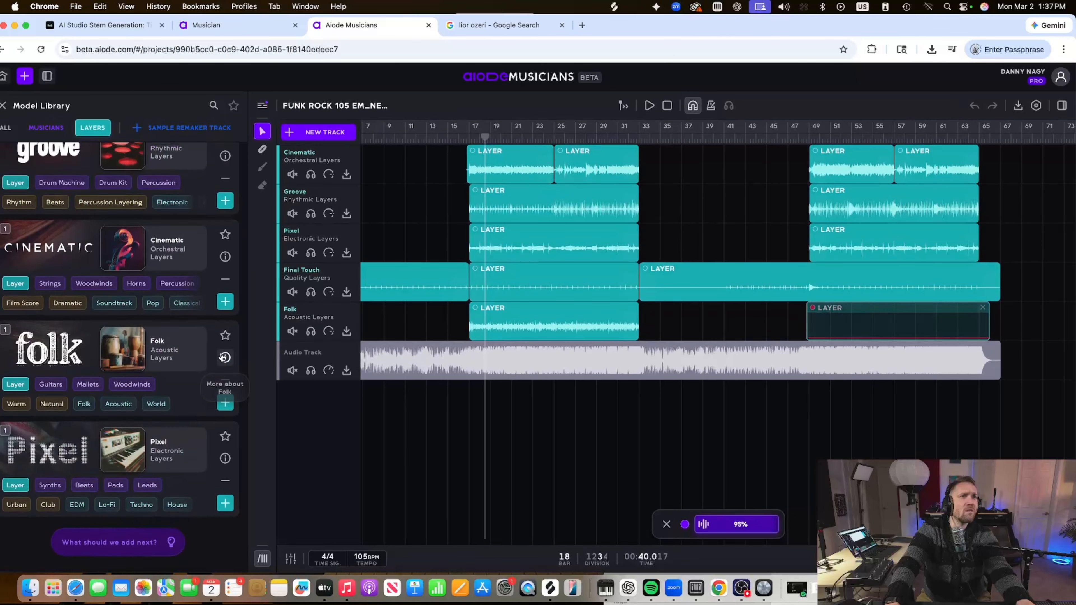
scroll(96, 293, "up", 3)
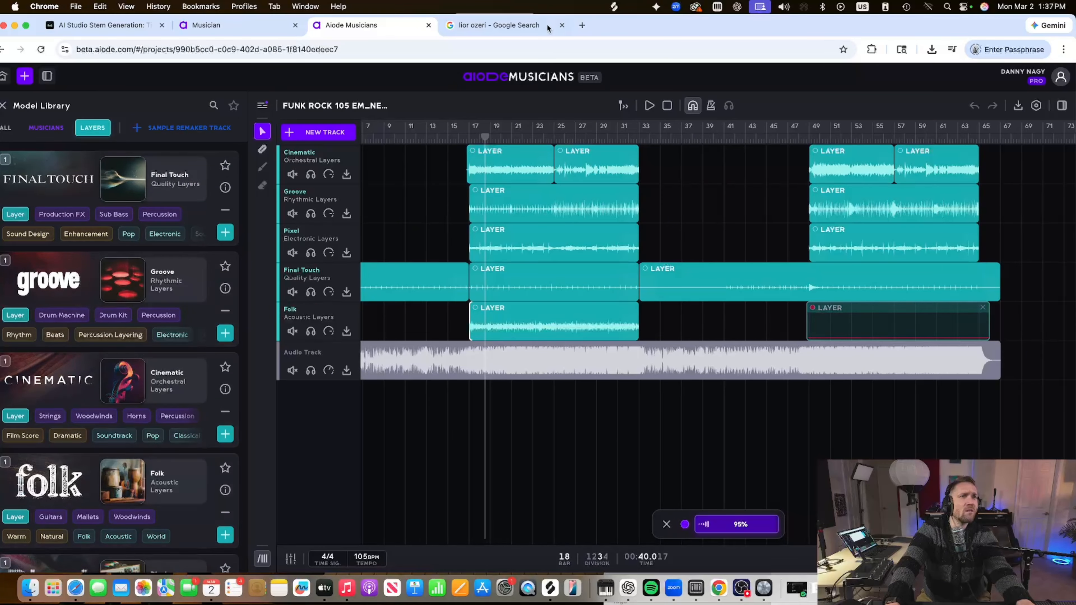
left_click_drag(614, 29, 626, 29)
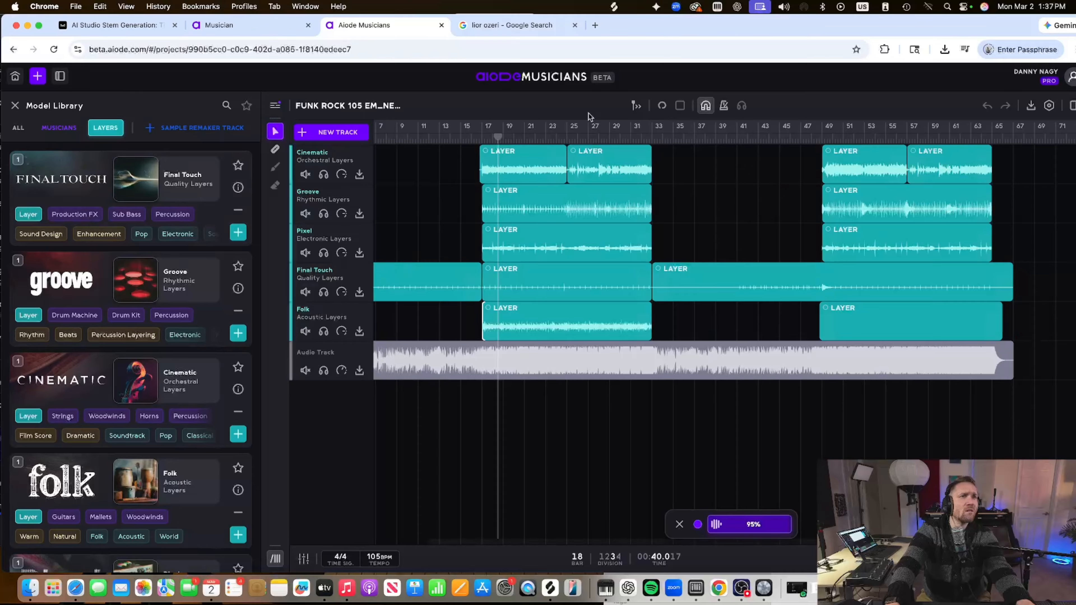
Audition the Folk layer from bar 49 on its own, together with the audio track, and in the full mix
left_click(822, 138)
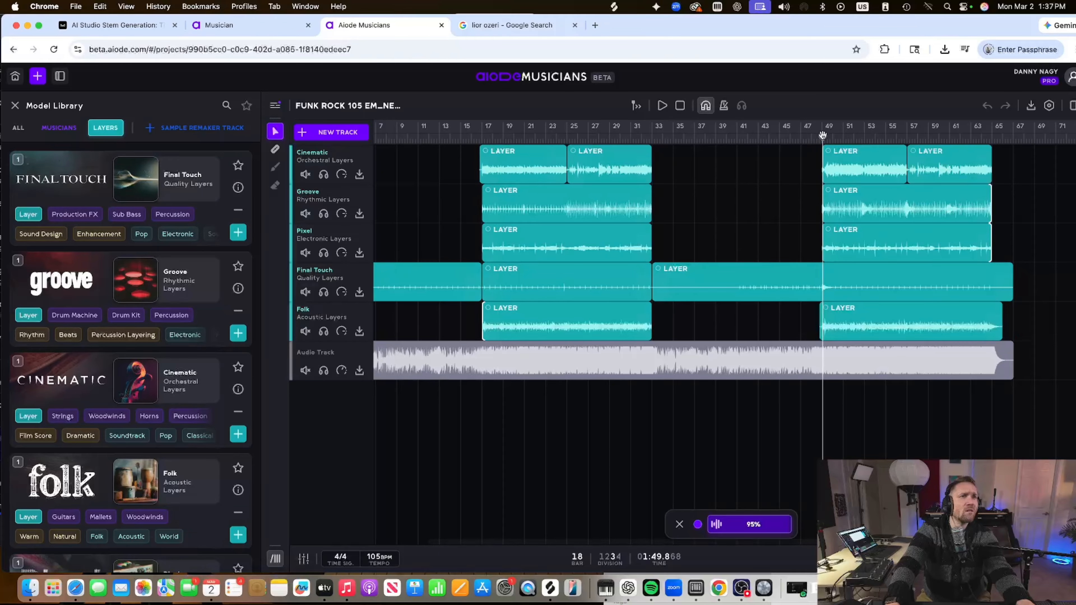
key("space")
left_click(324, 330)
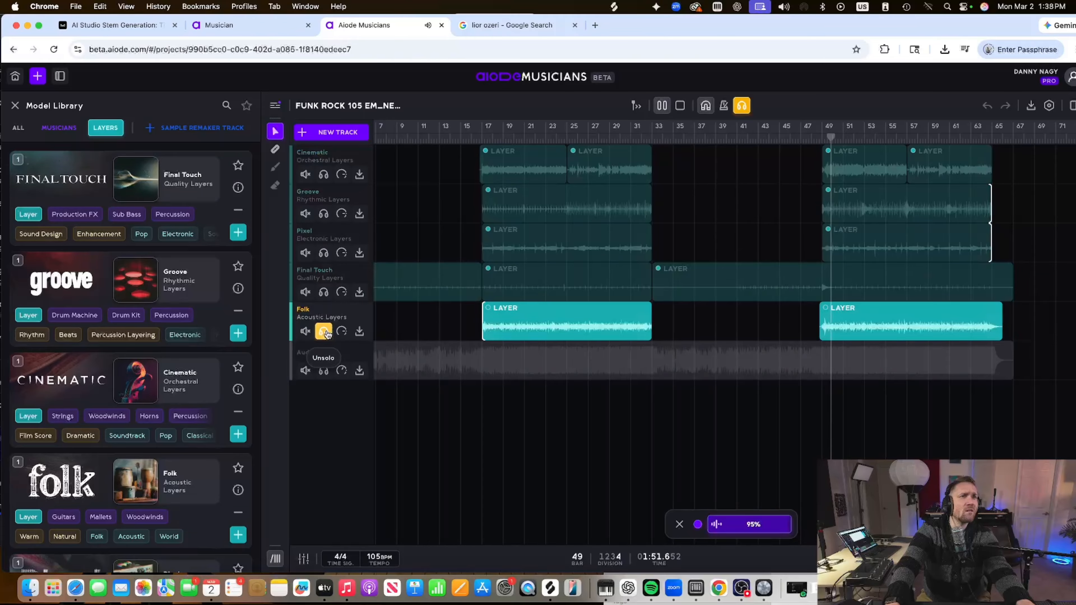
left_click(324, 331)
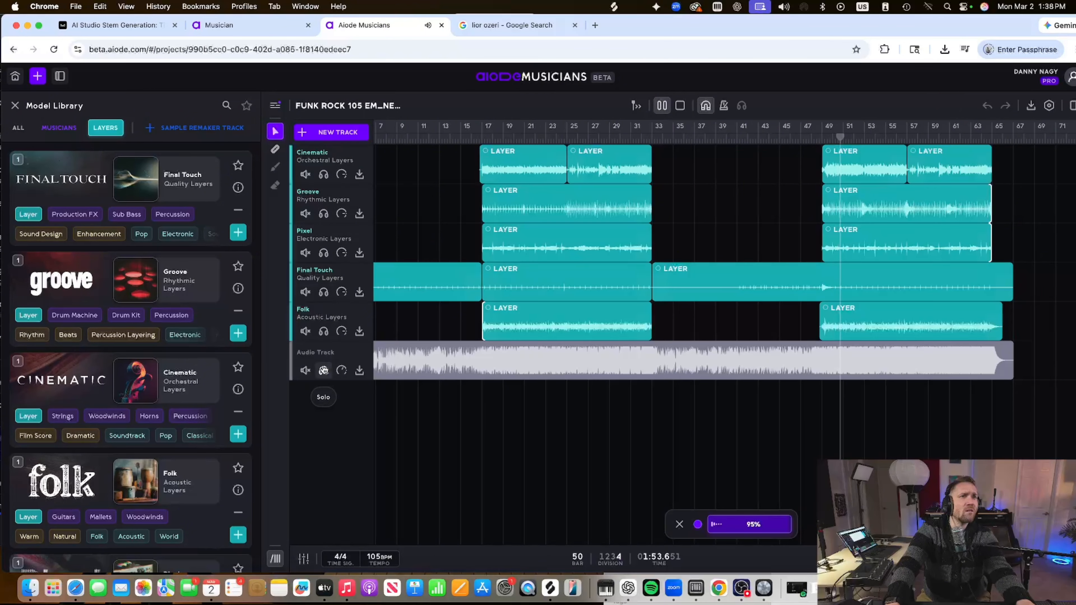
left_click(324, 368)
left_click(325, 332)
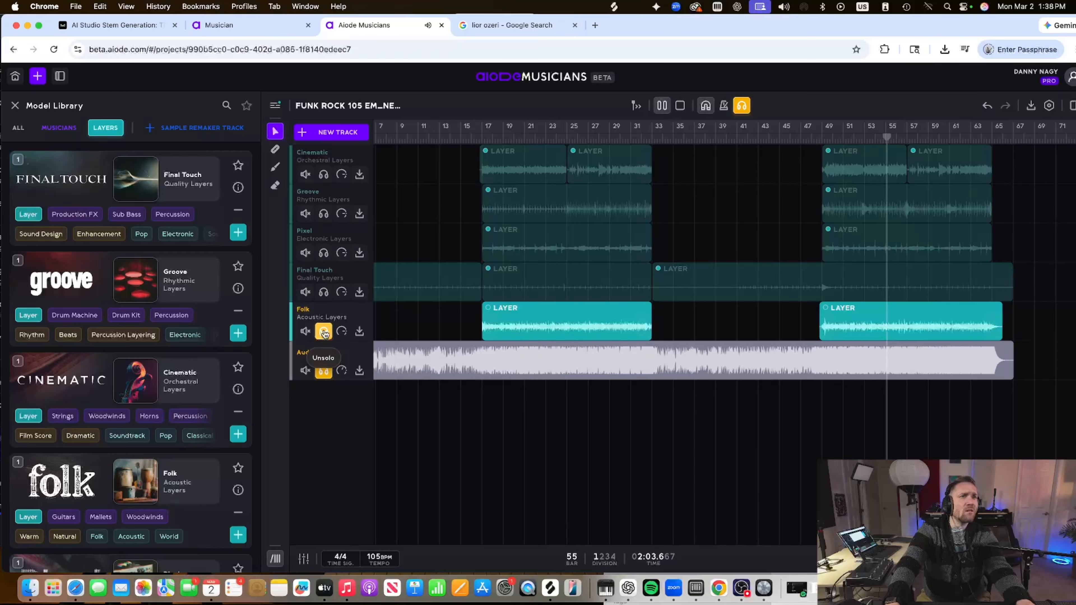
left_click(323, 332)
left_click(323, 371)
scroll(622, 341, "right", 2)
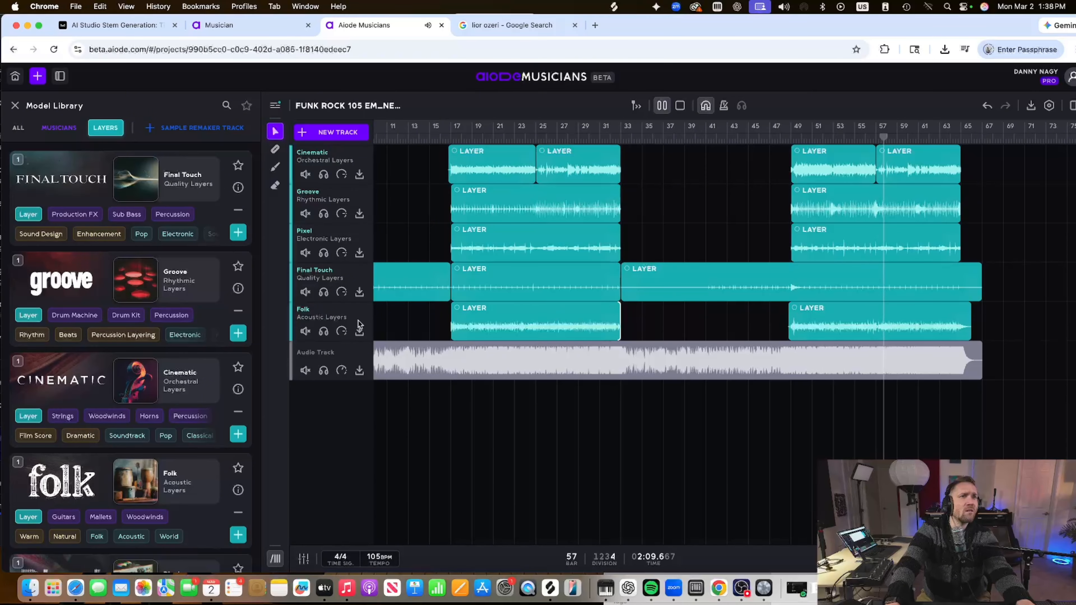
scroll(182, 377, "down", 3)
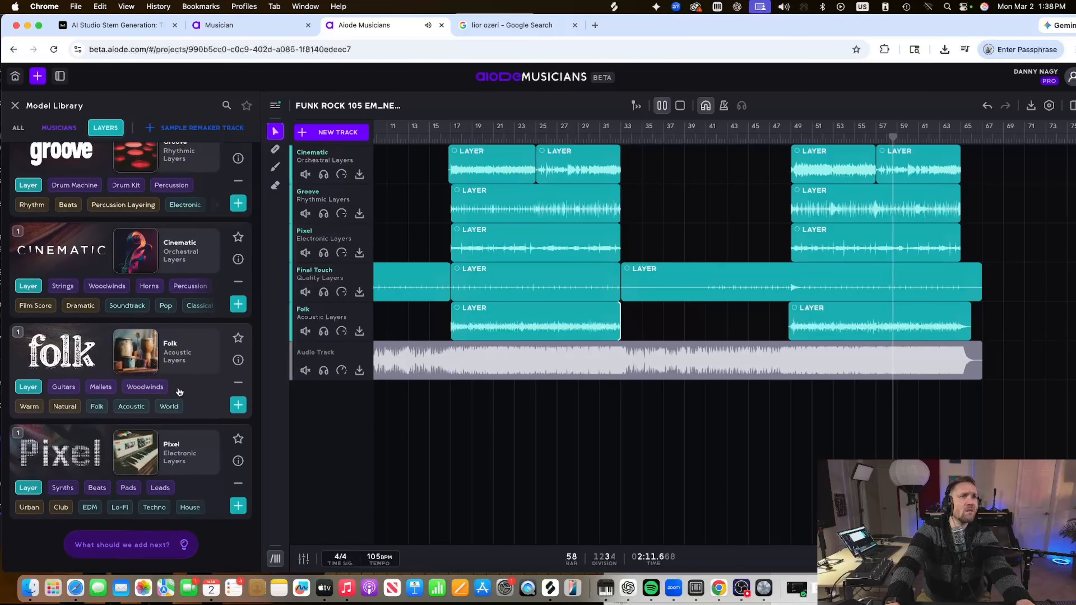
key("space")
Preview Sample B and Sample C of The Backbeat drummer among the musicians and add the drummer to the composition
left_click(59, 127)
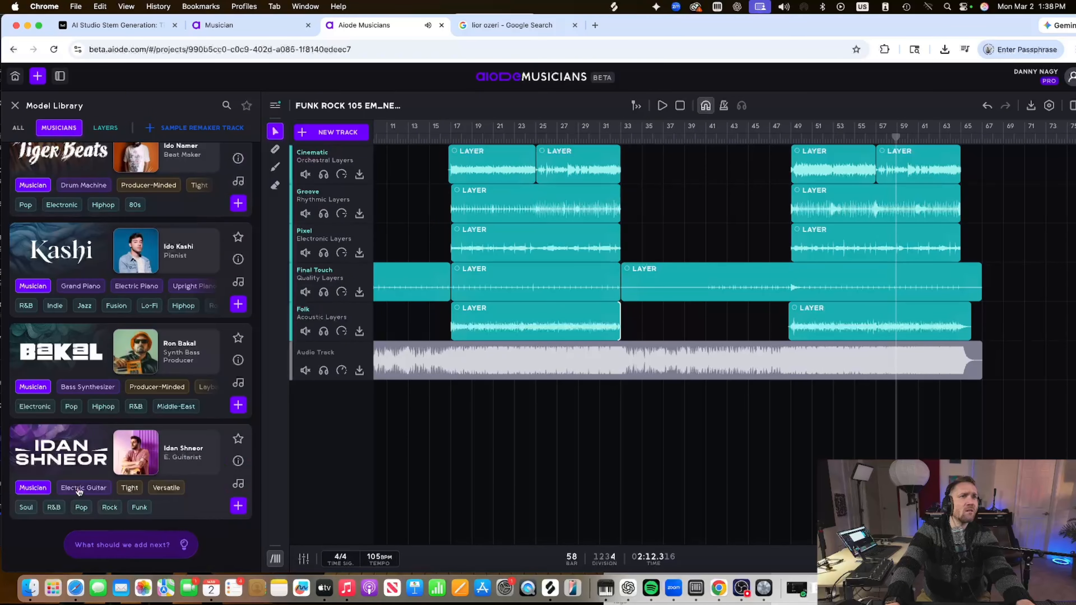
scroll(176, 318, "up", 7)
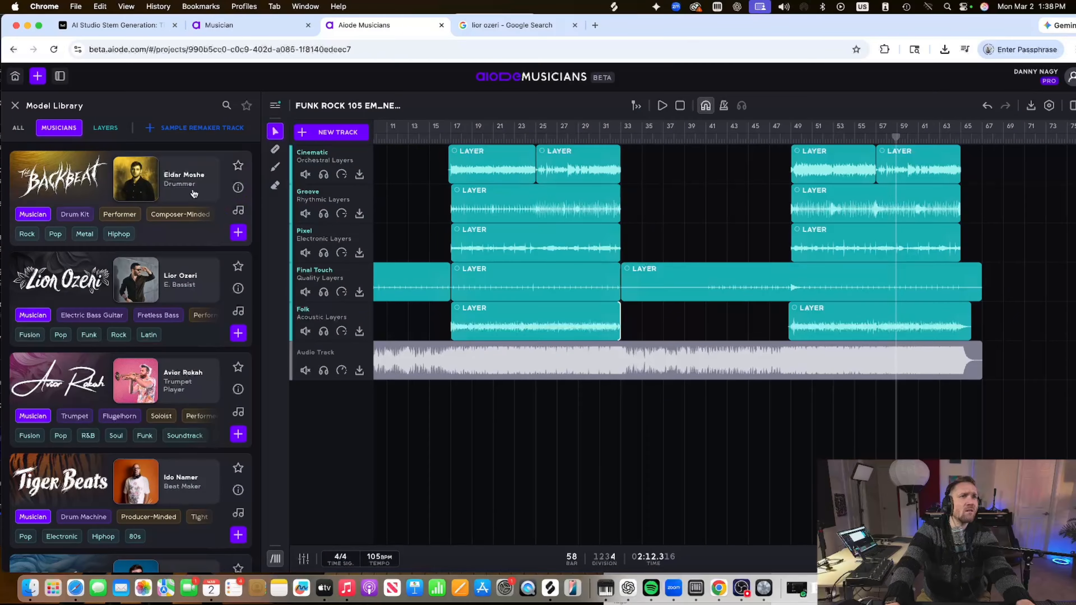
left_click(238, 187)
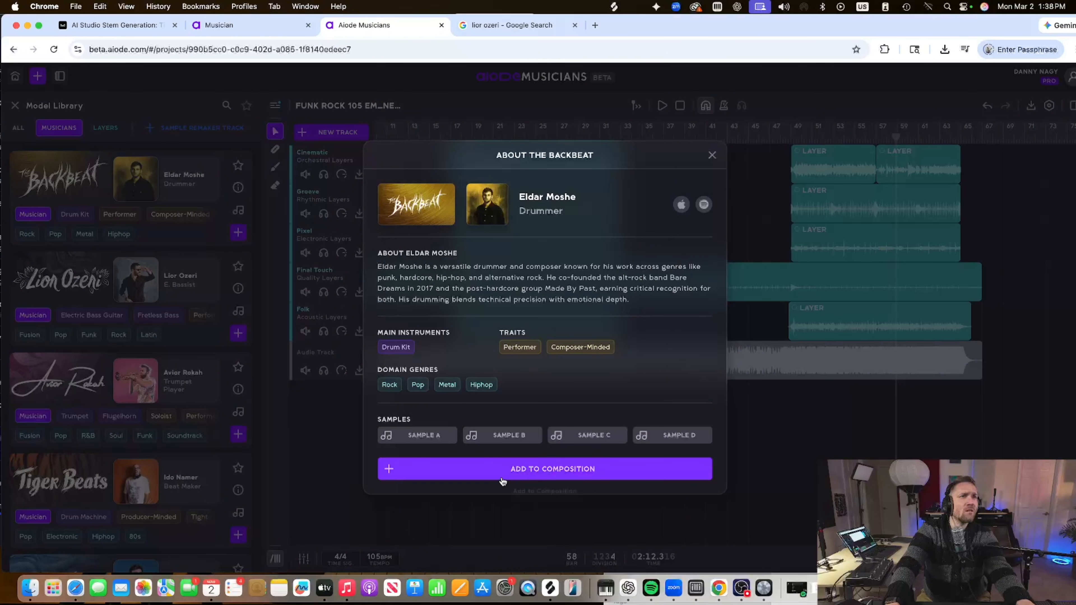
left_click(496, 443)
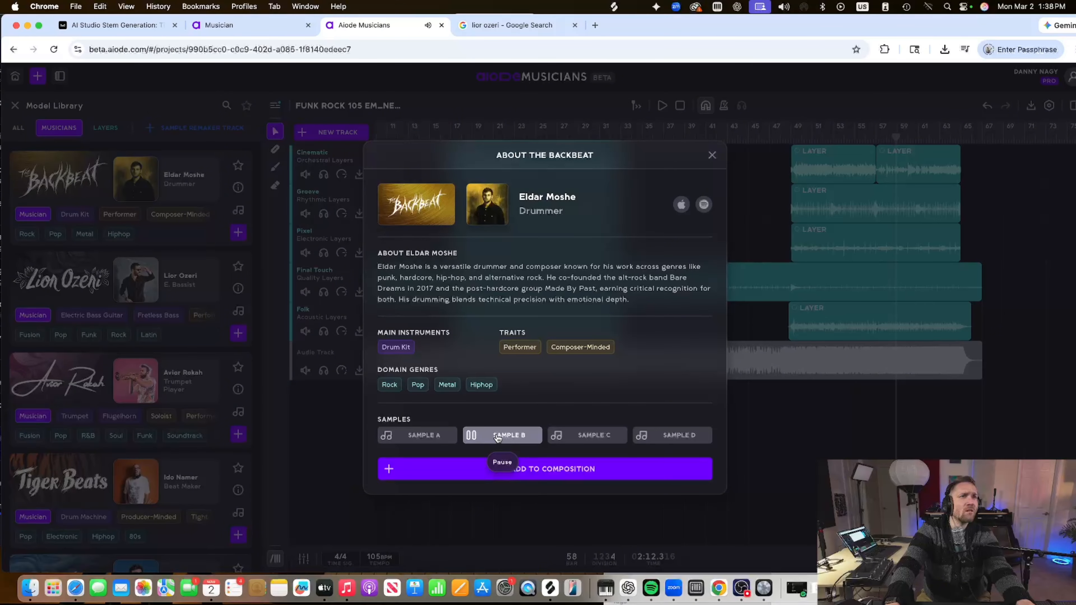
left_click(595, 439)
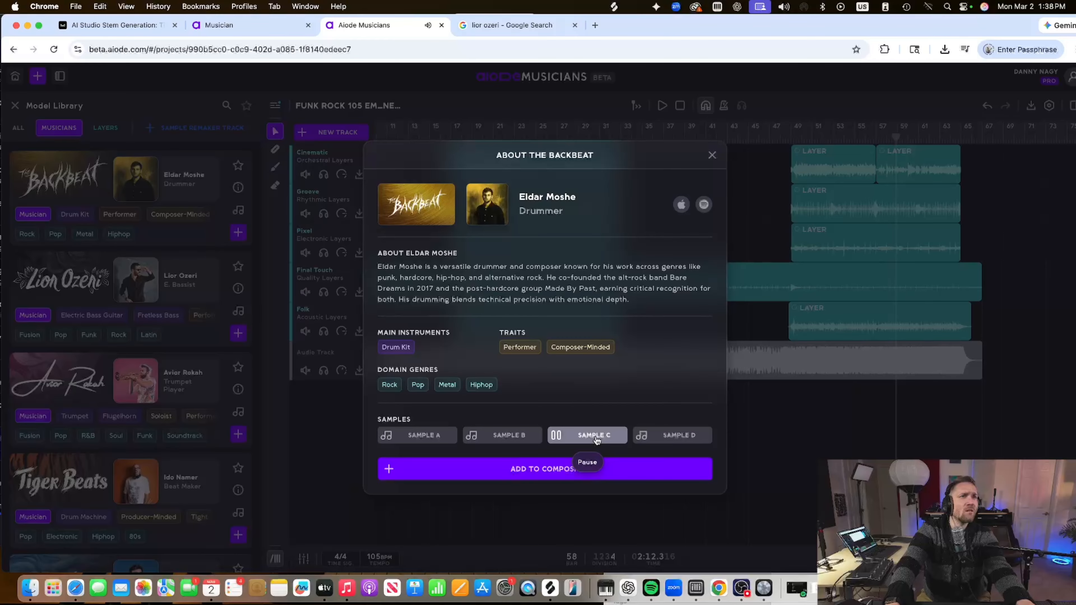
left_click(560, 468)
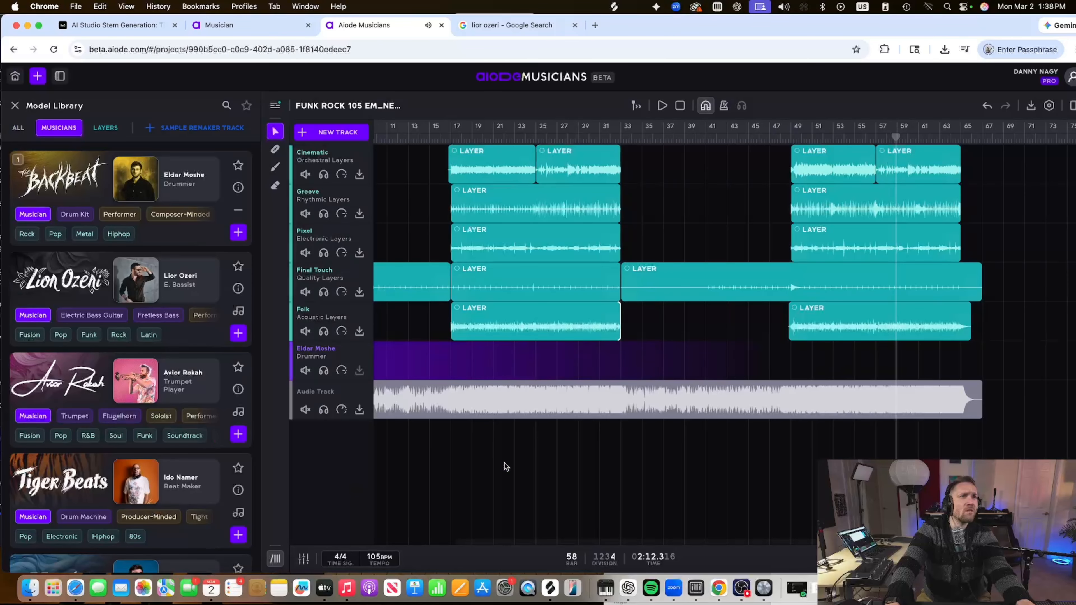
Draw a region spanning bars 1 to 32 on the new drummer track and show its playing modes
scroll(502, 331, "left", 2)
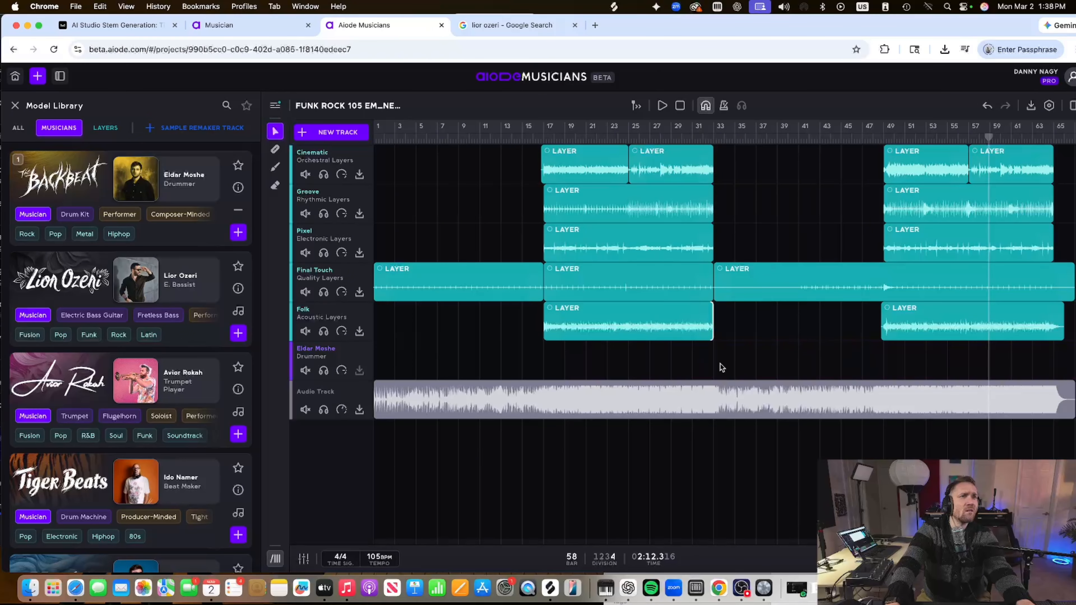
left_click_drag(714, 365, 375, 363)
left_click(535, 397)
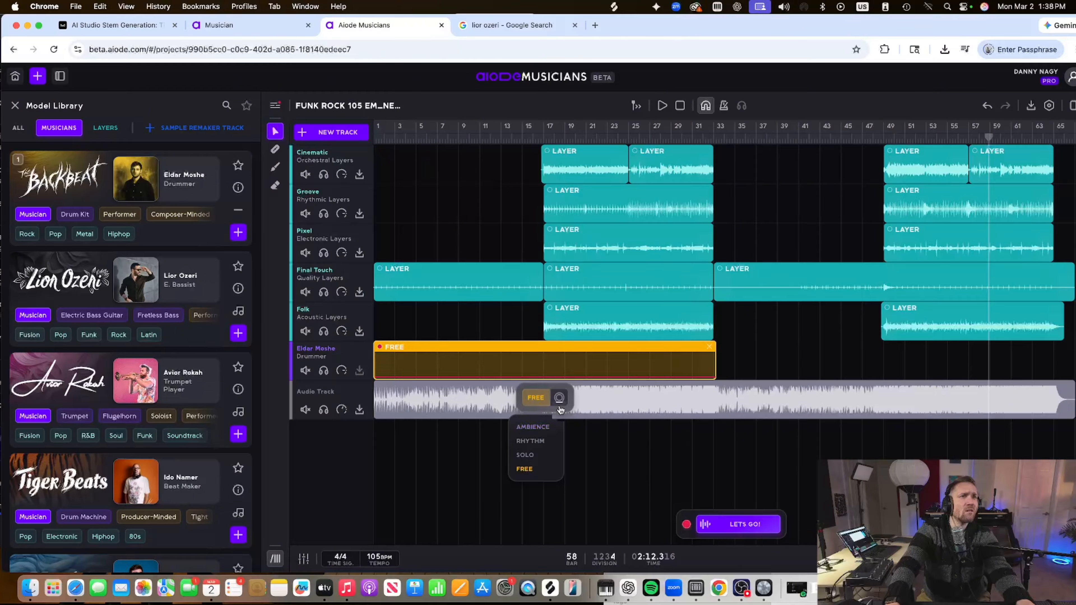
Open the drummer region's performance settings, limit the tone to Sticks and Kit Mods, and exclude Percussion from the kit parts
left_click(559, 397)
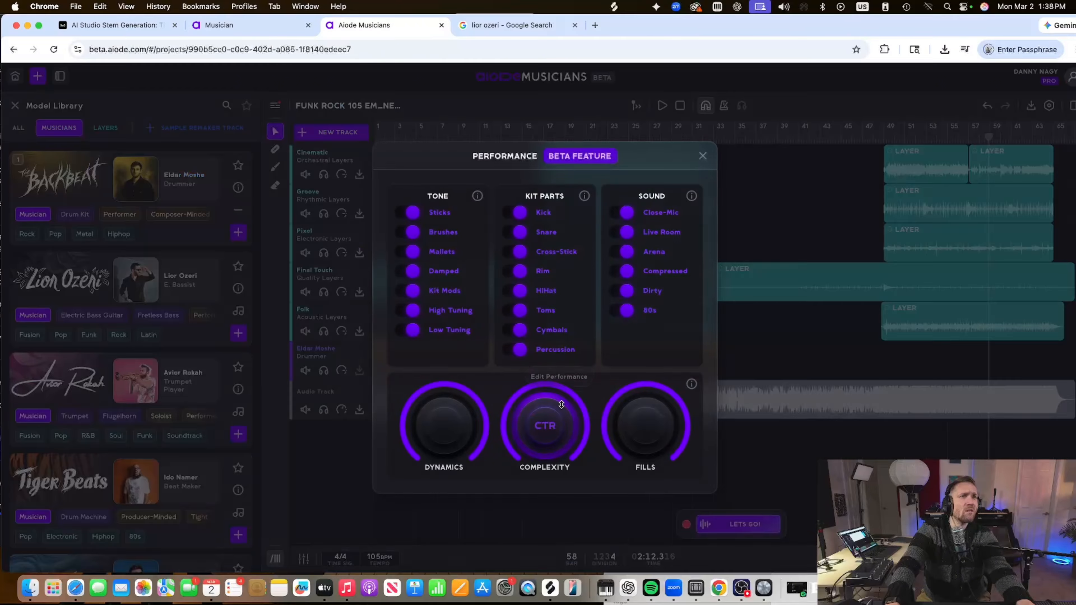
left_click(418, 252)
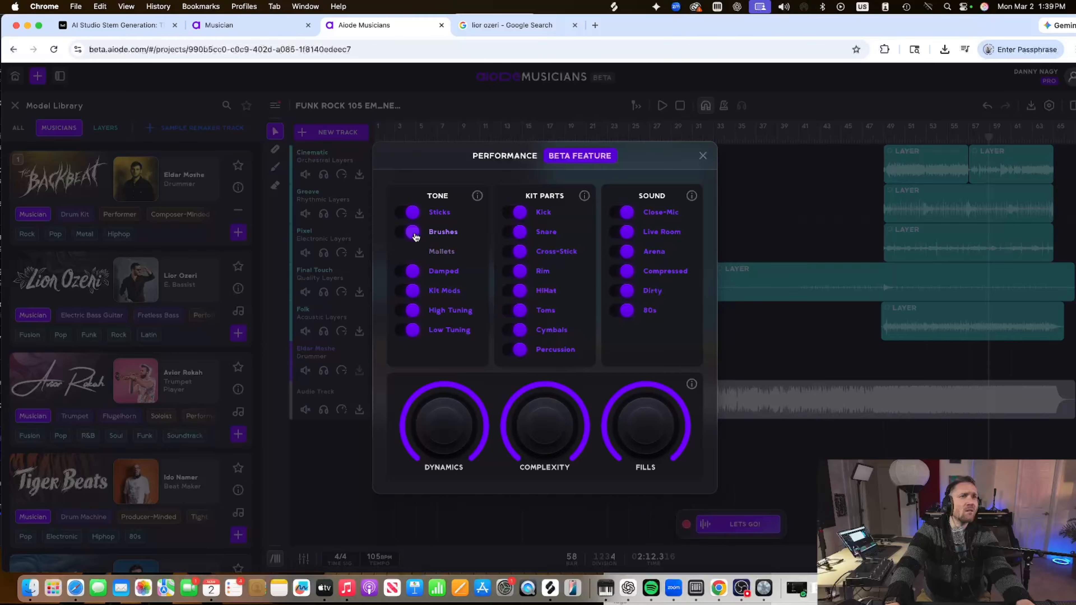
left_click(413, 232)
left_click(413, 271)
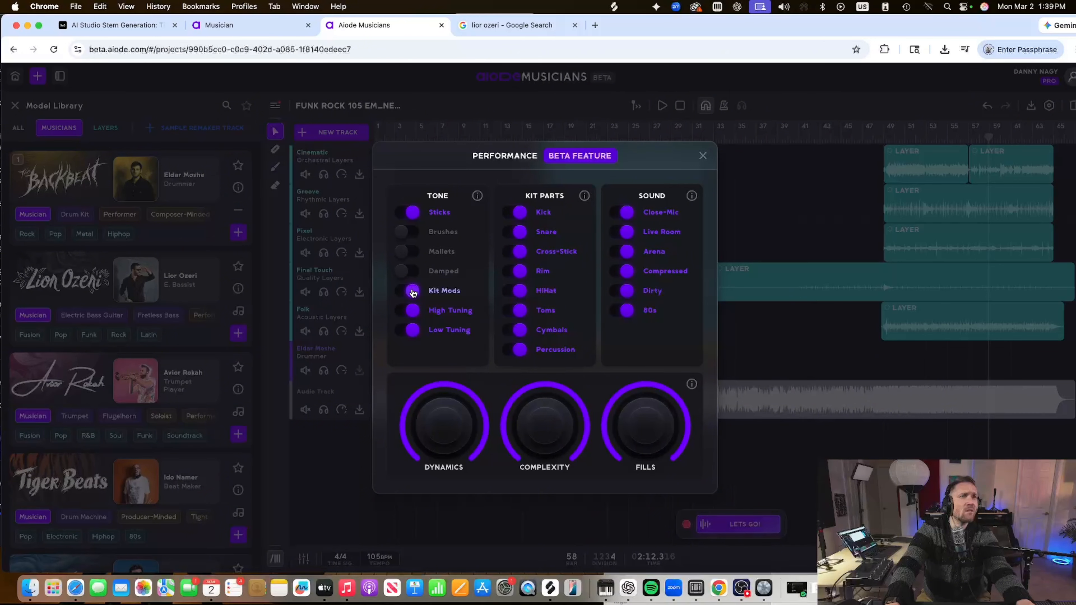
left_click(413, 310)
left_click(413, 331)
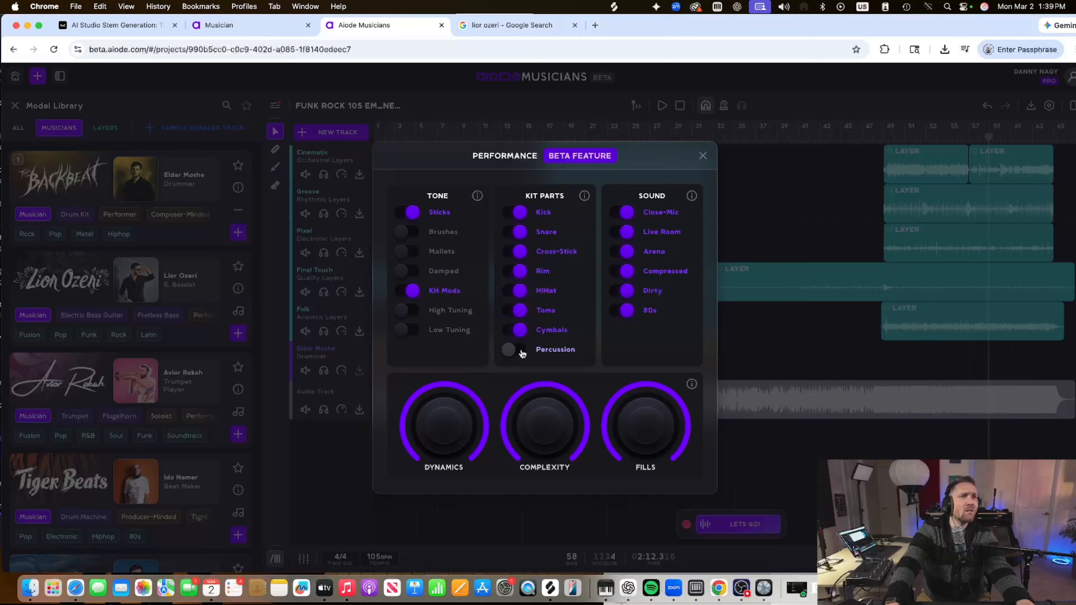
Limit the drummer's sound options to Close-Mic and Live Room and show the explanation of the kit parts
left_click(626, 233)
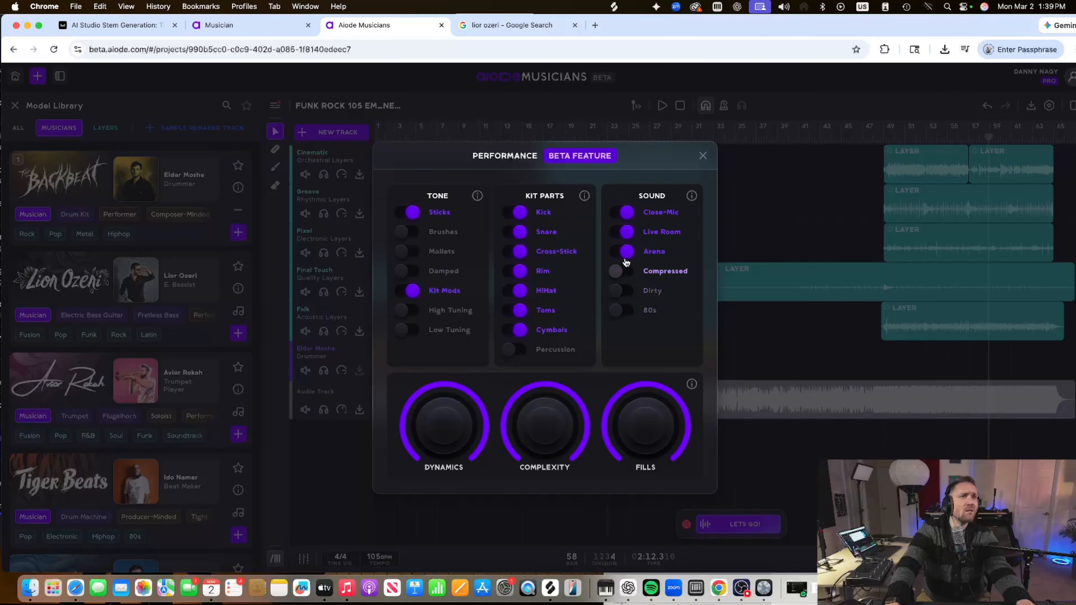
left_click(622, 251)
mouse_move(585, 198)
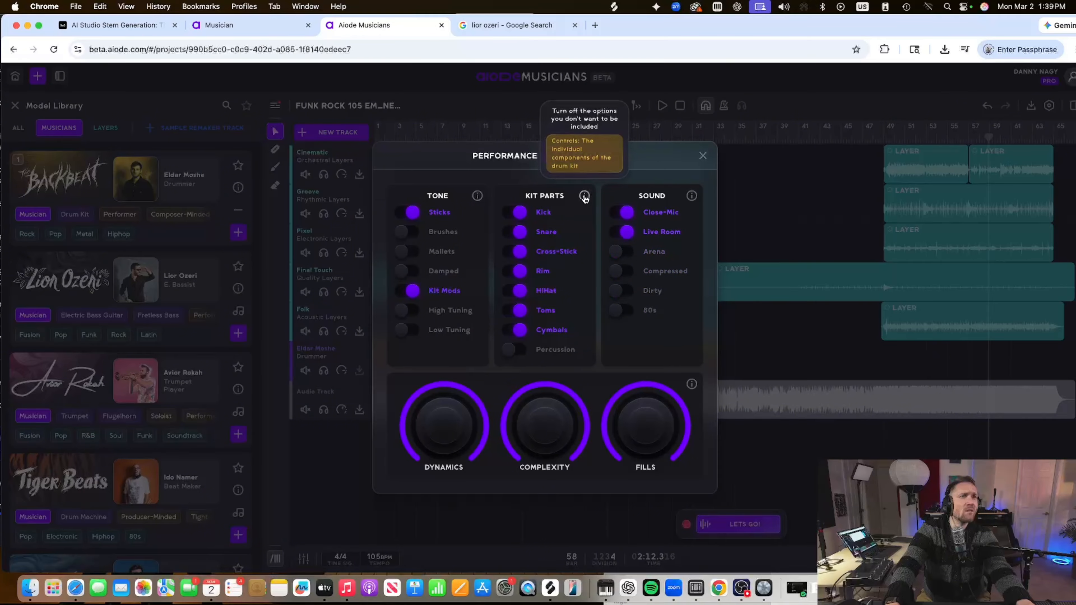
Lower the drummer's Complexity from maximum to somewhat above the midpoint and close the performance settings
mouse_move(549, 428)
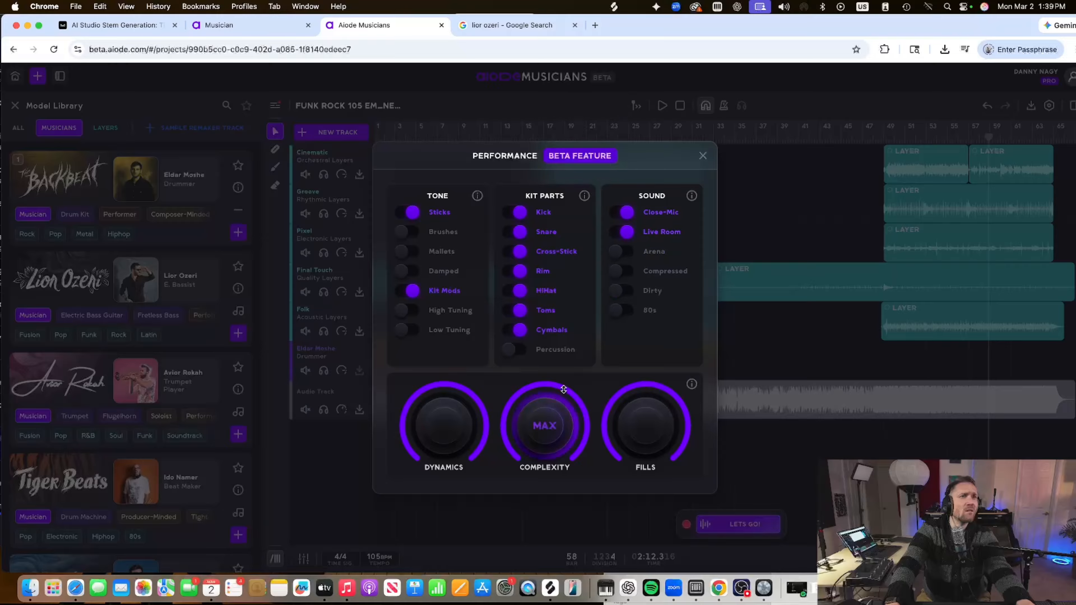
mouse_move(550, 433)
left_mouse_down()
mouse_move(549, 460)
mouse_move(551, 438)
left_mouse_up()
mouse_move(663, 429)
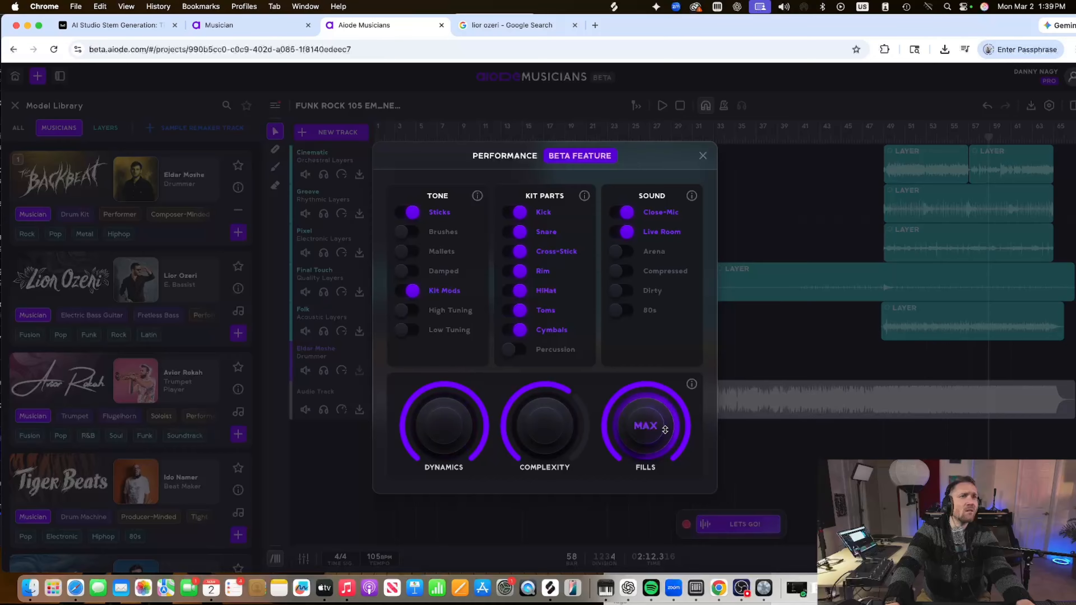
left_click(702, 156)
Set the drummer region's playing mode to Rhythm, recheck its performance settings, and generate the part
left_click(541, 400)
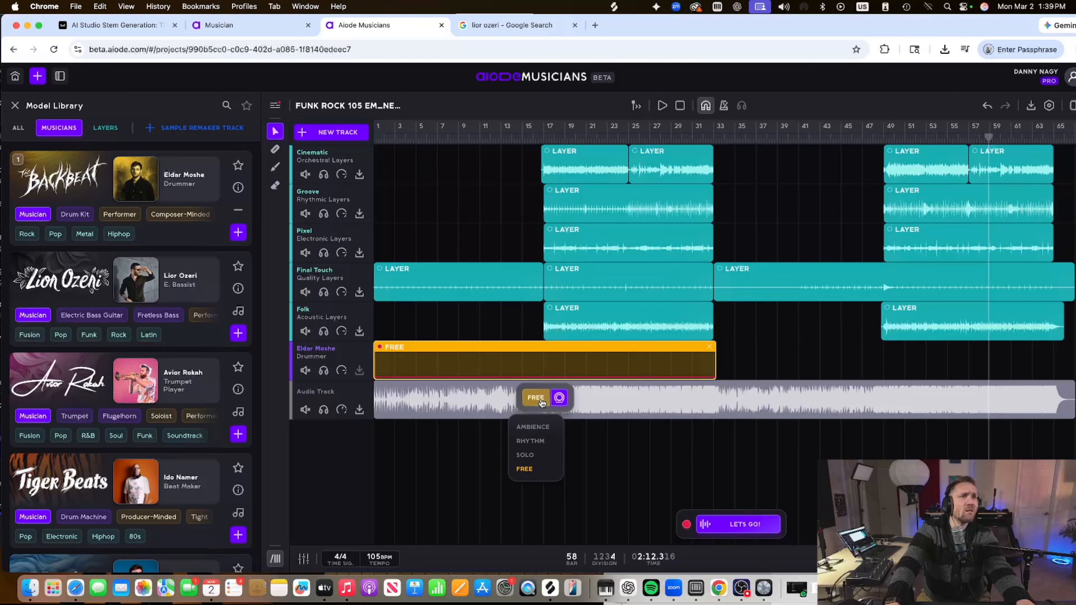
left_click(530, 441)
left_click(573, 405)
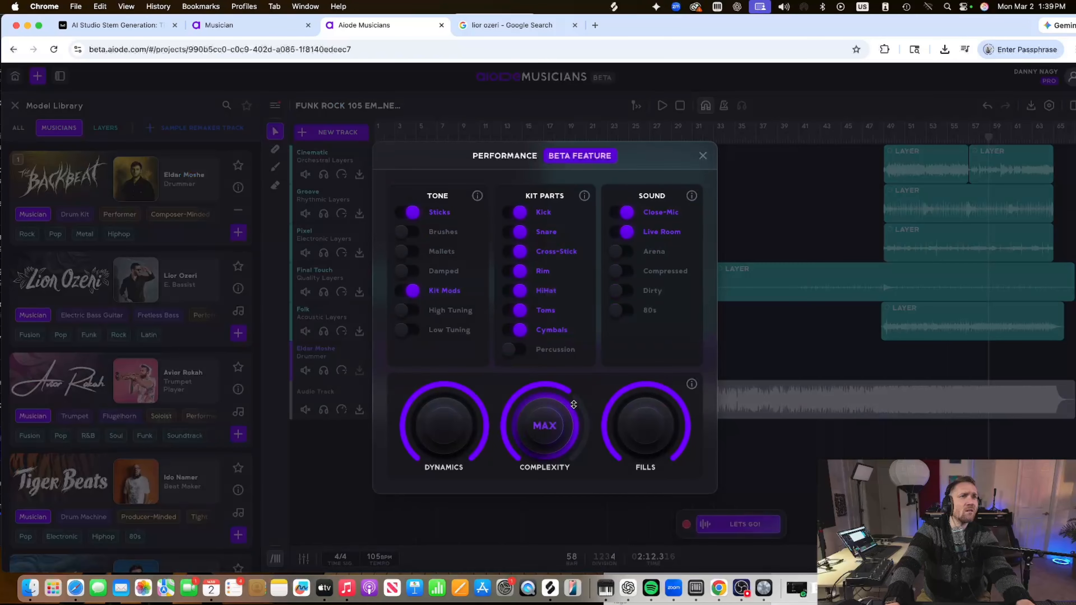
left_click(793, 326)
left_click(542, 398)
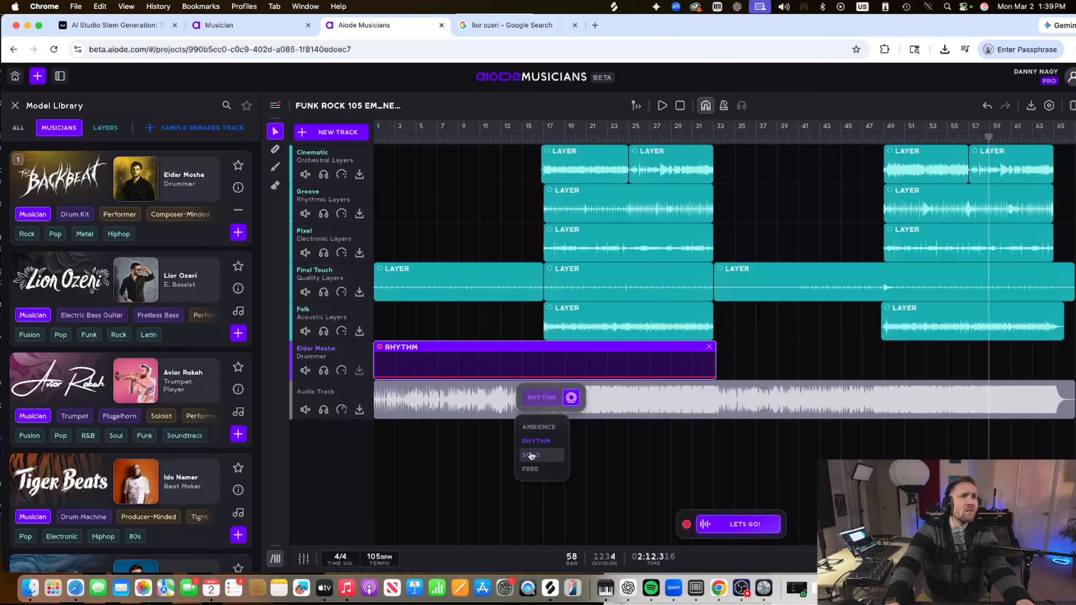
left_click(569, 397)
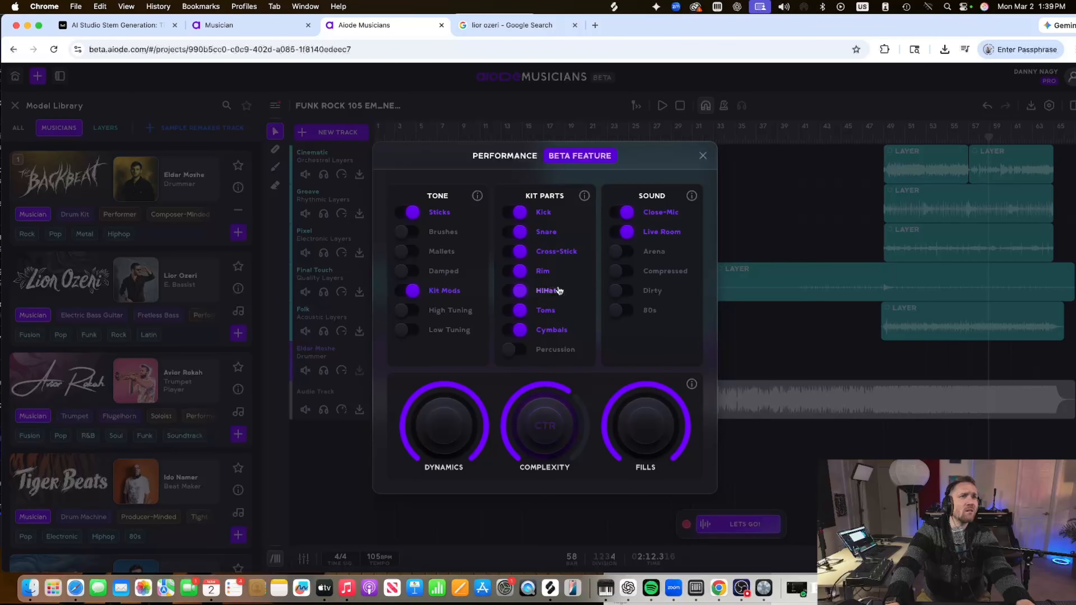
left_click(704, 155)
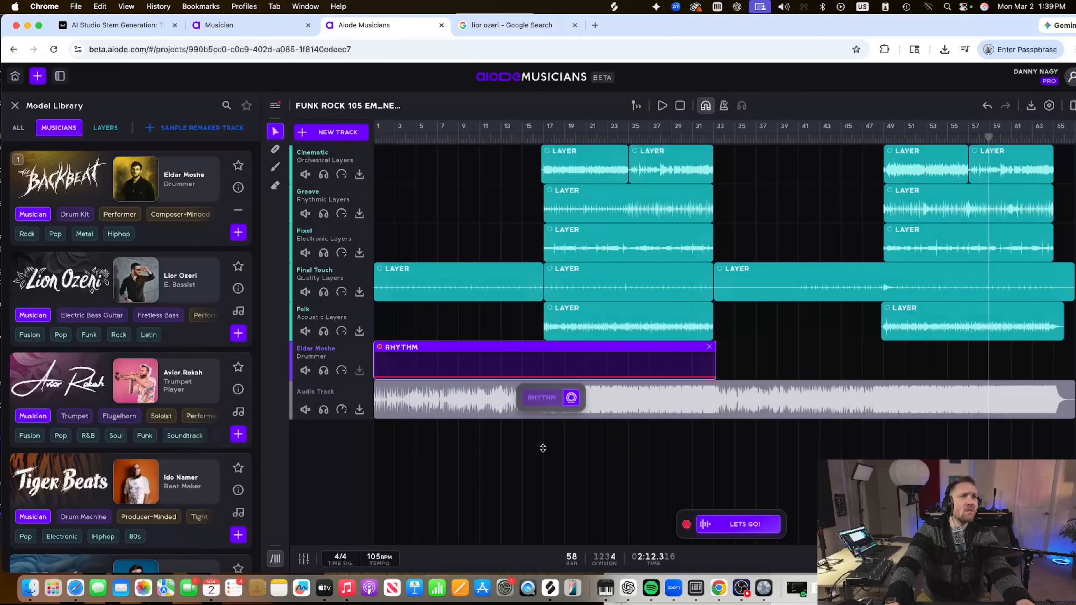
left_click(542, 397)
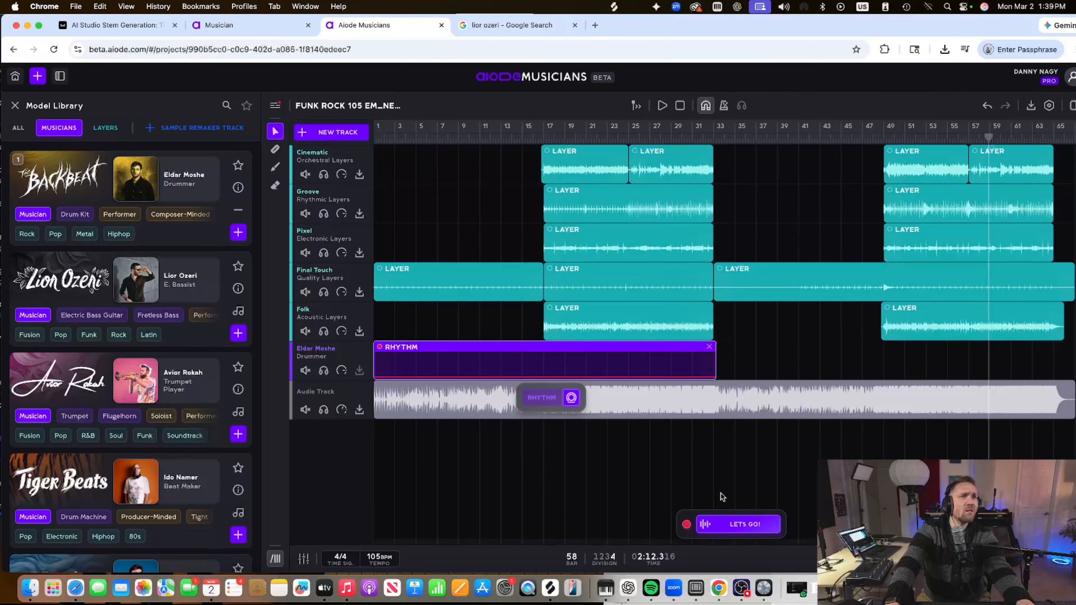
left_click(729, 524)
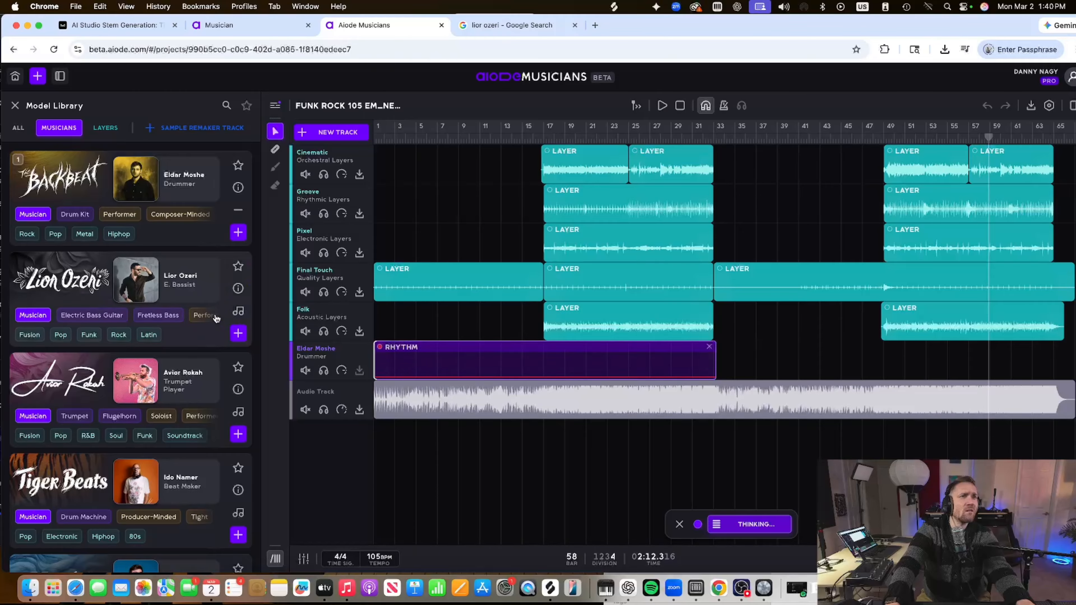
Browse the musicians in the model library and read the profile of the Kashi pianist
scroll(213, 319, "down", 5)
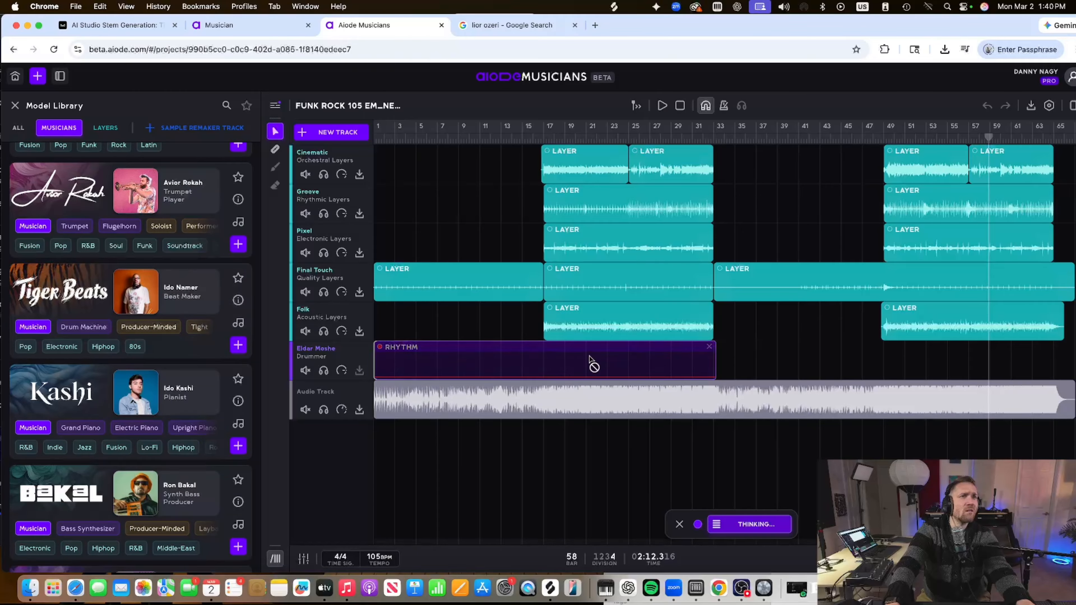
scroll(182, 407, "down", 4)
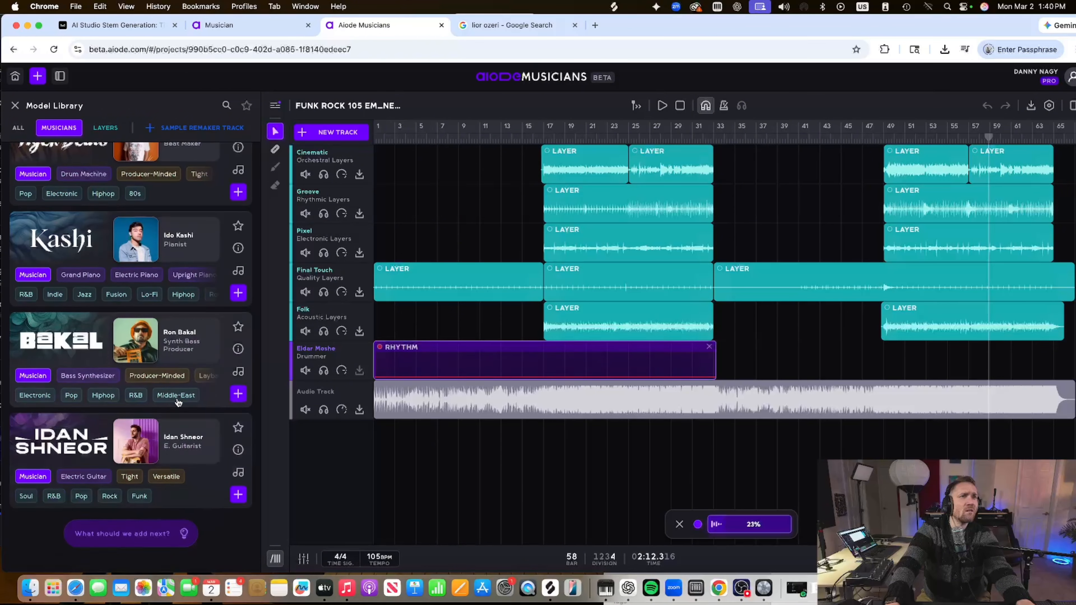
scroll(182, 441, "up", 4)
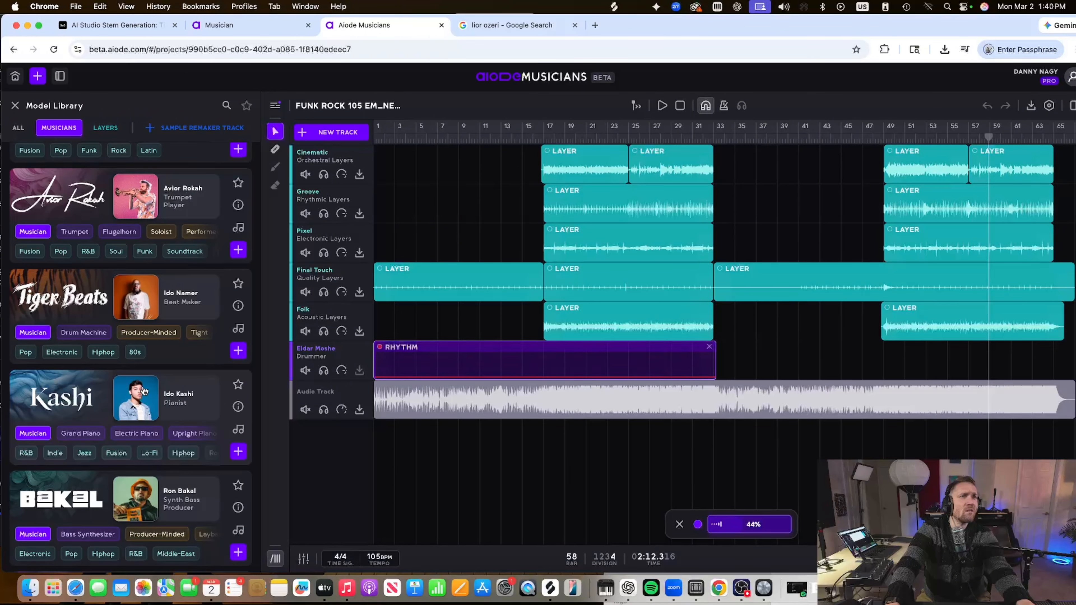
left_click(238, 407)
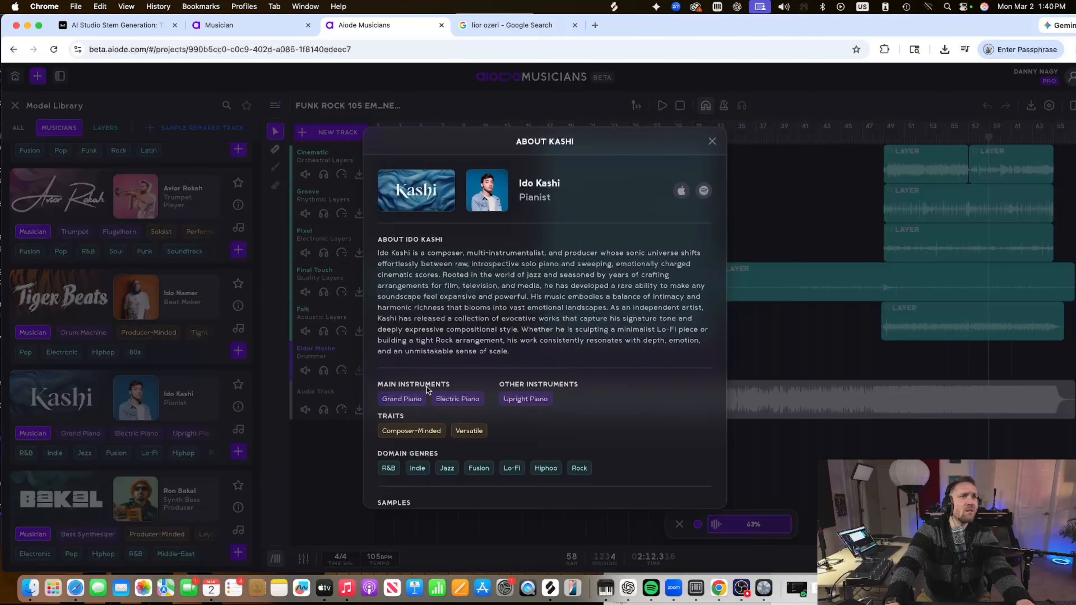
scroll(422, 466, "down", 3)
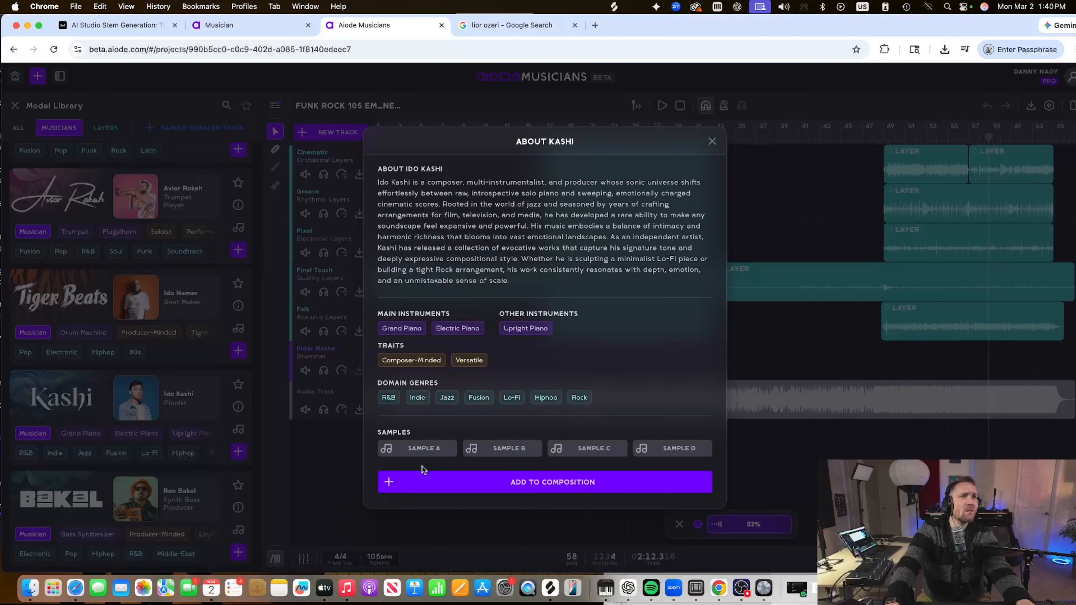
scroll(427, 462, "up", 3)
scroll(420, 429, "down", 3)
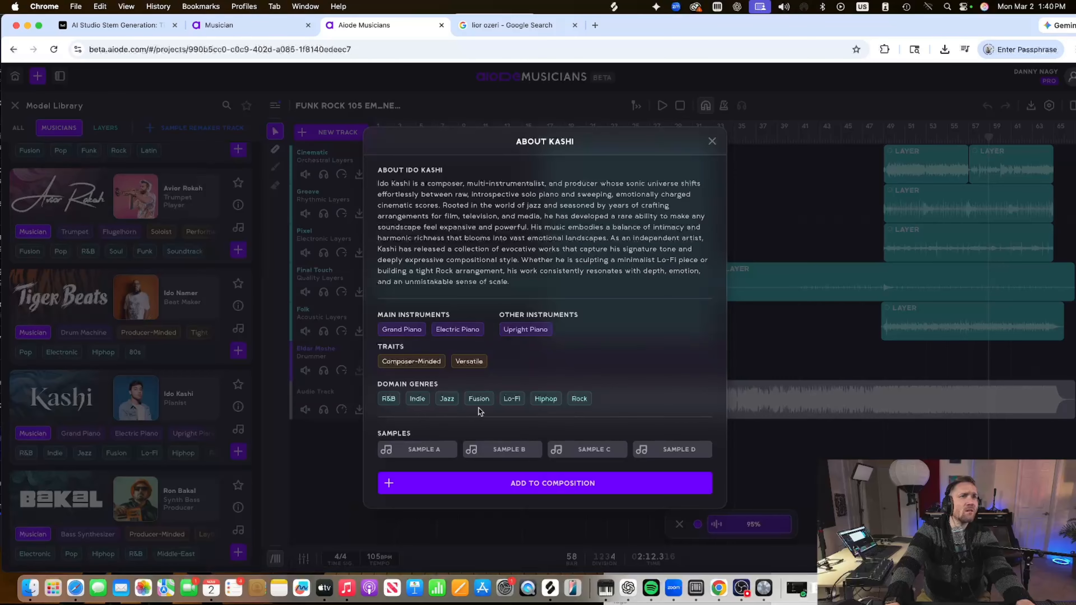
Preview Samples A, B, C and D of the Kashi pianist and close the profile
left_click(437, 451)
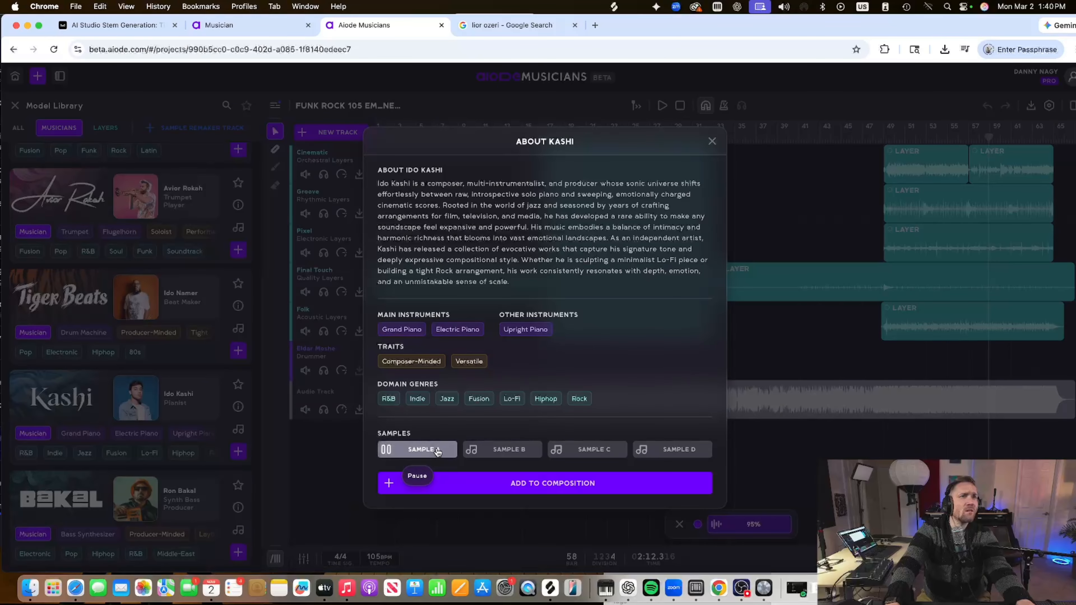
left_click(512, 451)
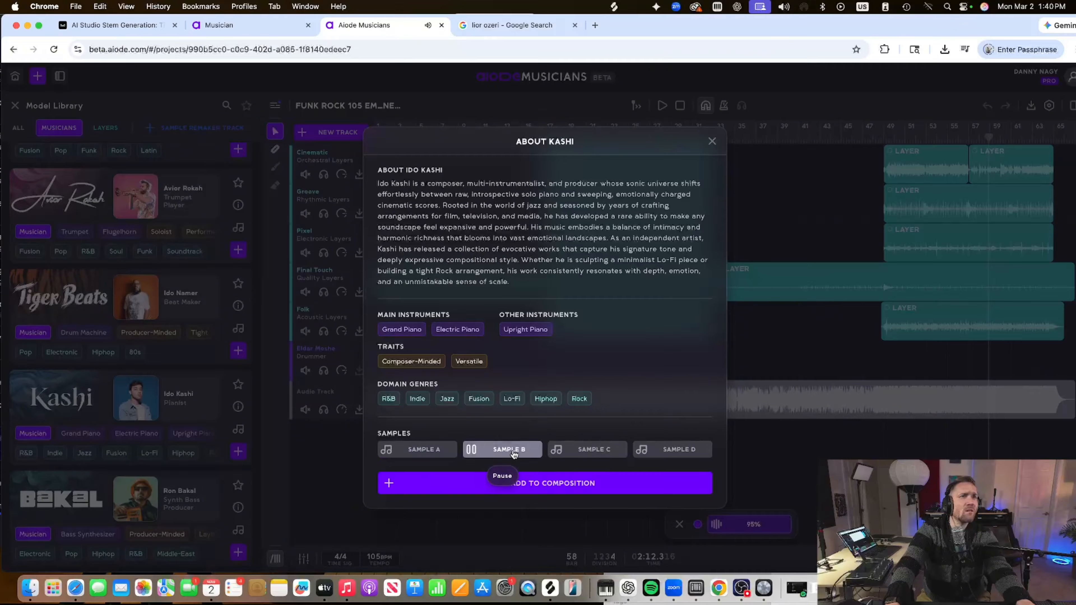
left_click(584, 453)
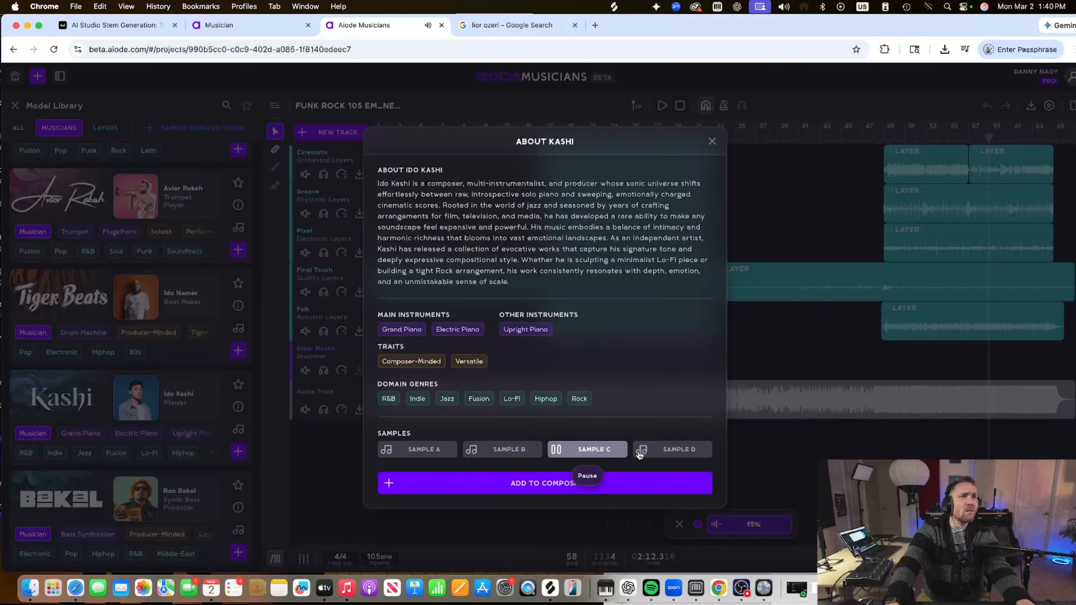
left_click(665, 453)
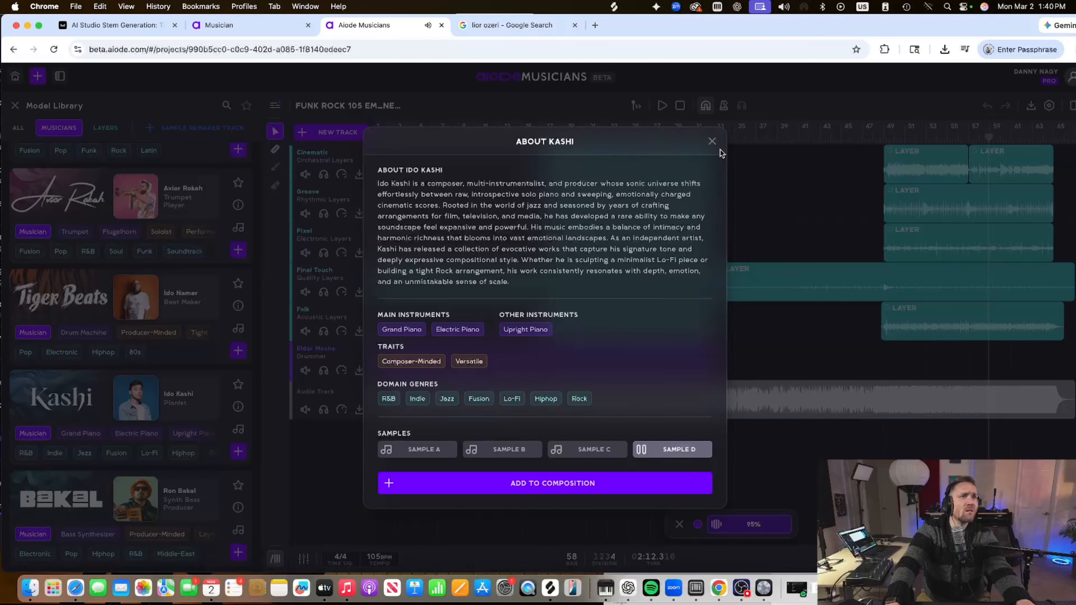
left_click(712, 142)
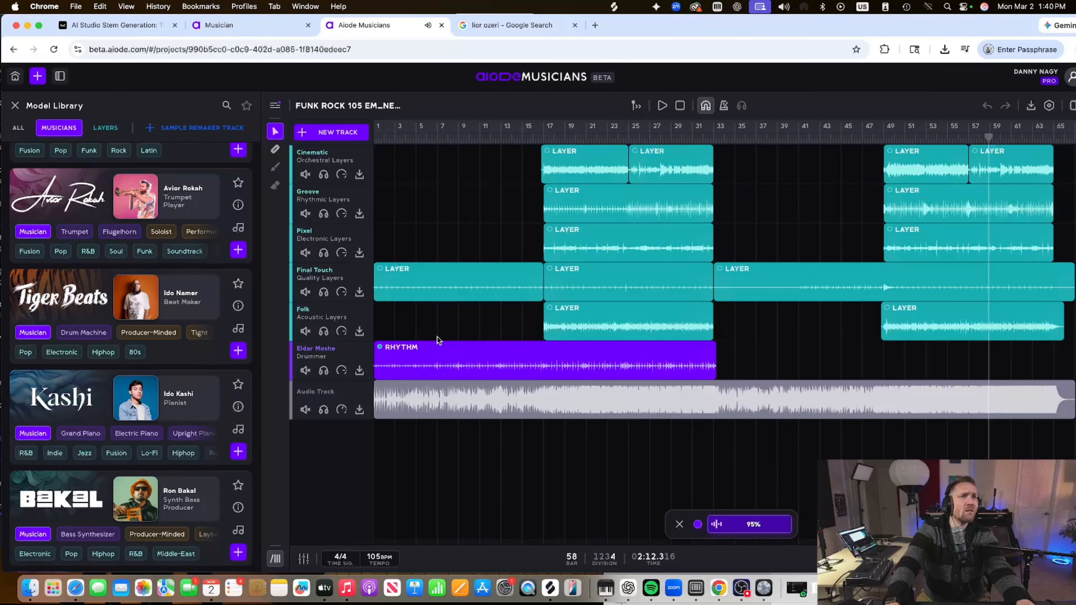
Audition the generated drum part on its own from bar 1 and from around bar 18, and unsolo its track
left_click(395, 135)
left_click_drag(396, 137, 367, 143)
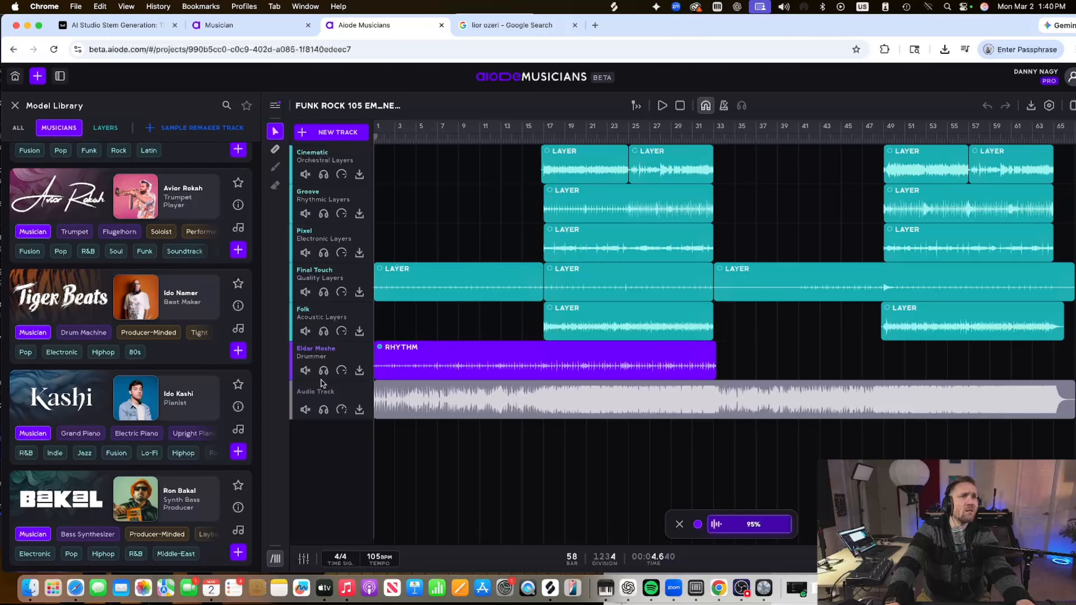
key("space")
left_click(324, 371)
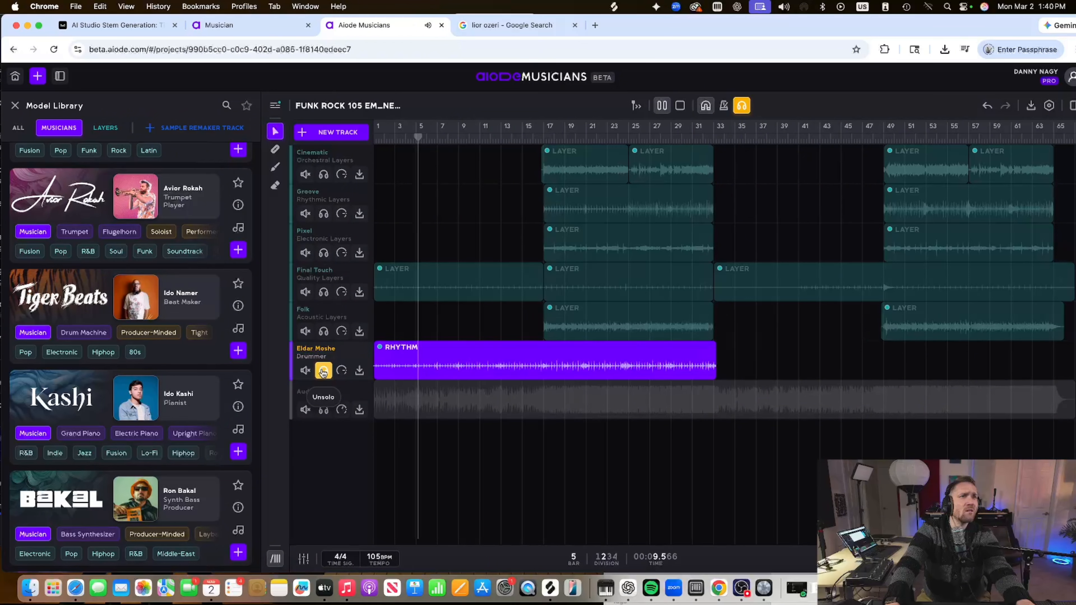
left_click(553, 149)
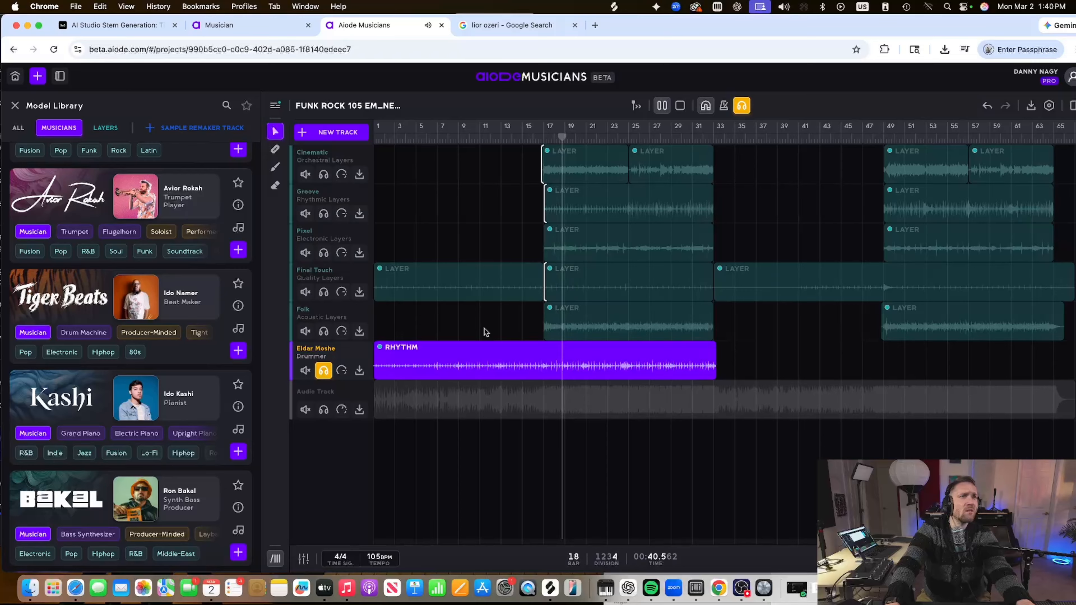
key("space")
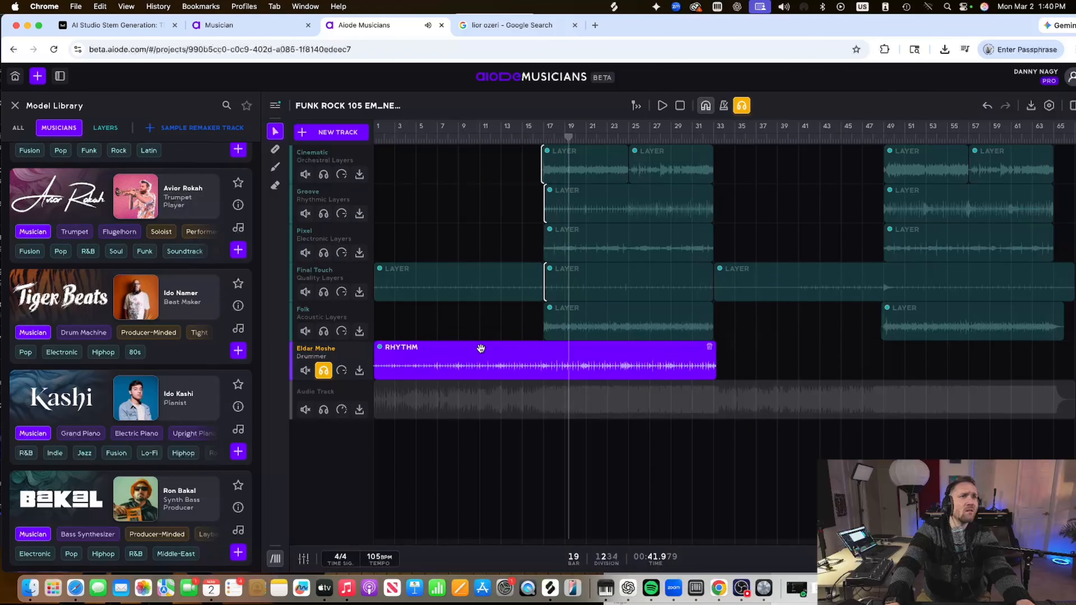
left_click(403, 363)
key("space")
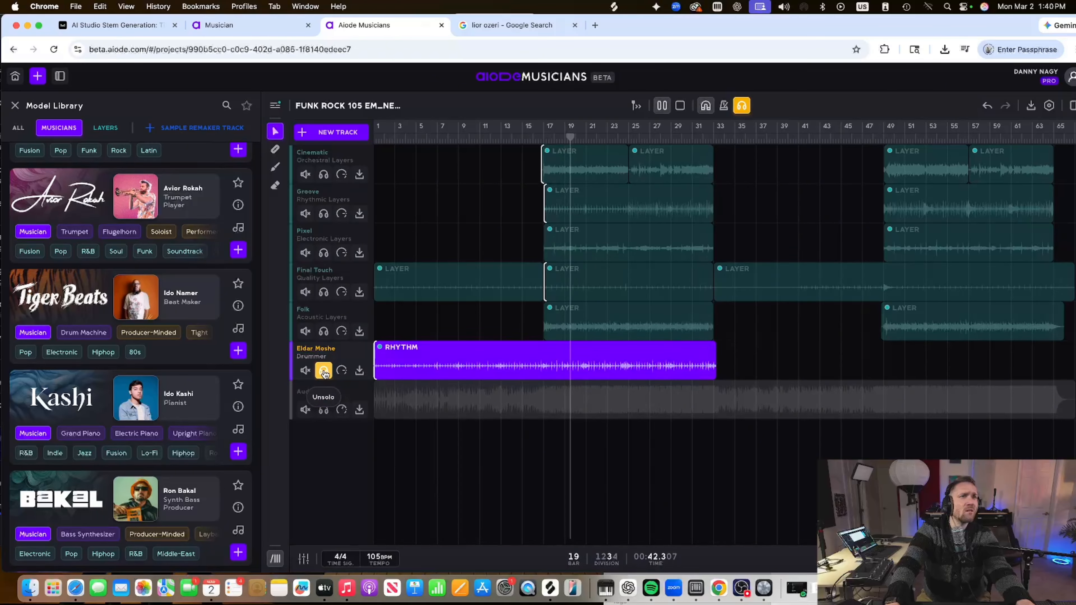
key("space")
left_click(324, 372)
Switch the drummer region's playing mode to Solo
left_click(503, 349)
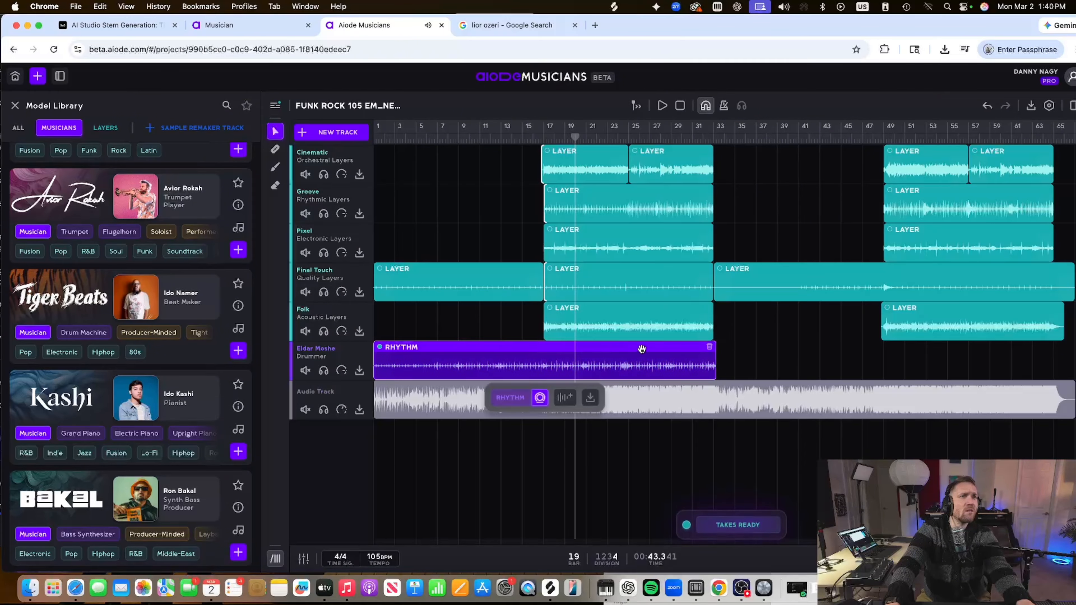
left_click(510, 398)
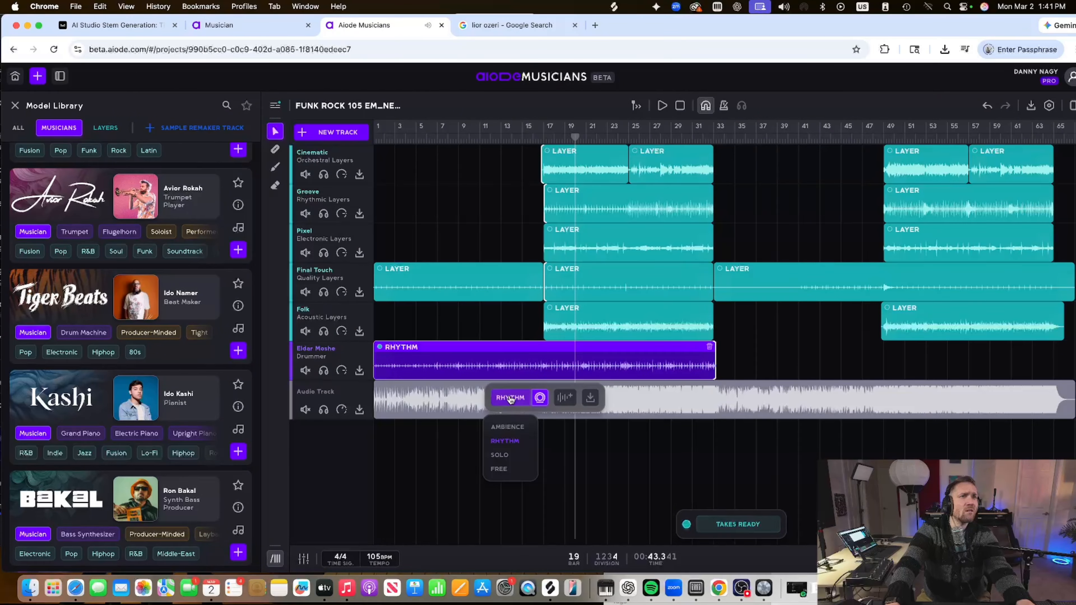
left_click(510, 399)
left_click(510, 398)
left_click(506, 454)
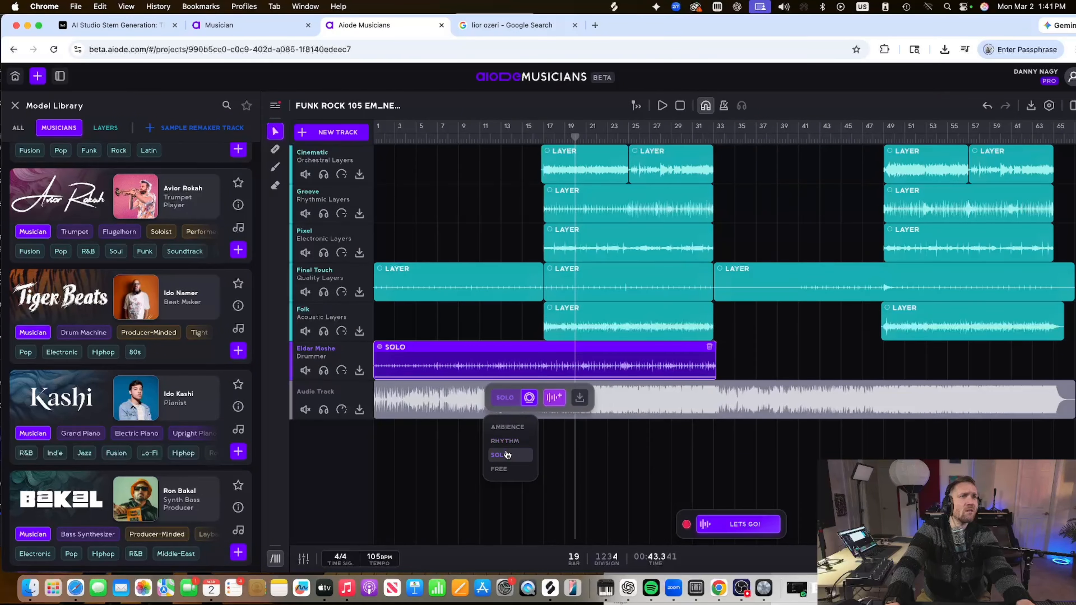
Turn off Live Room in the drummer region's performance settings, adjust the Complexity range, and close the settings
left_click(527, 397)
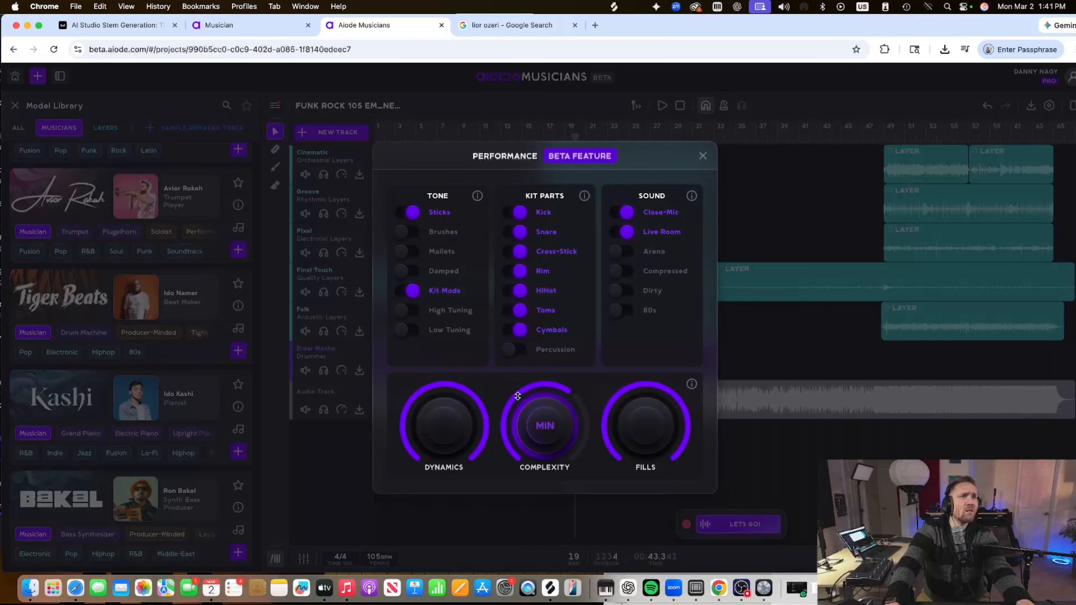
left_click(622, 231)
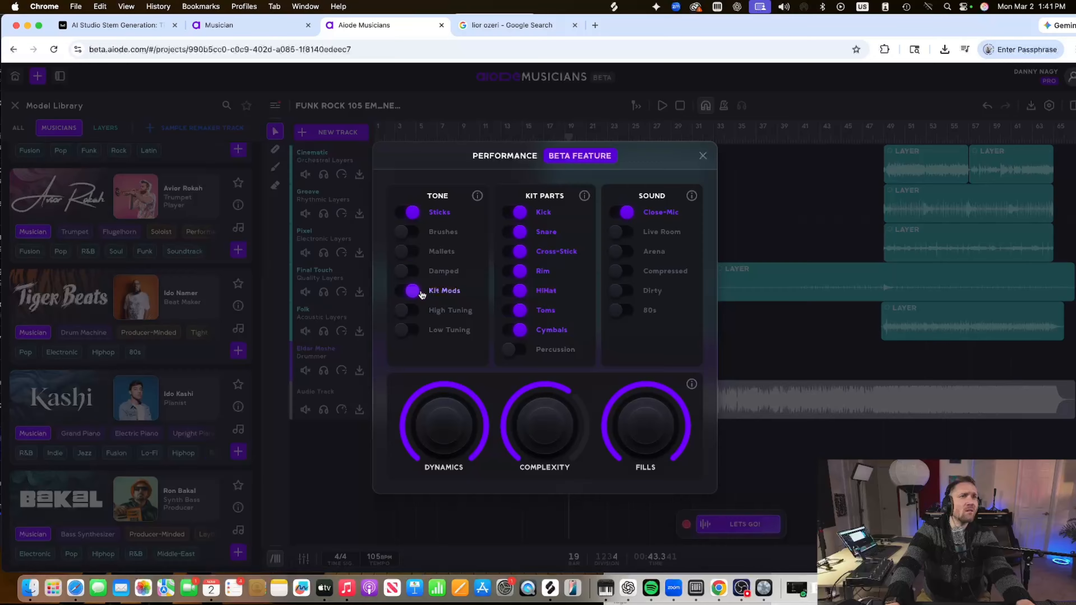
mouse_move(478, 202)
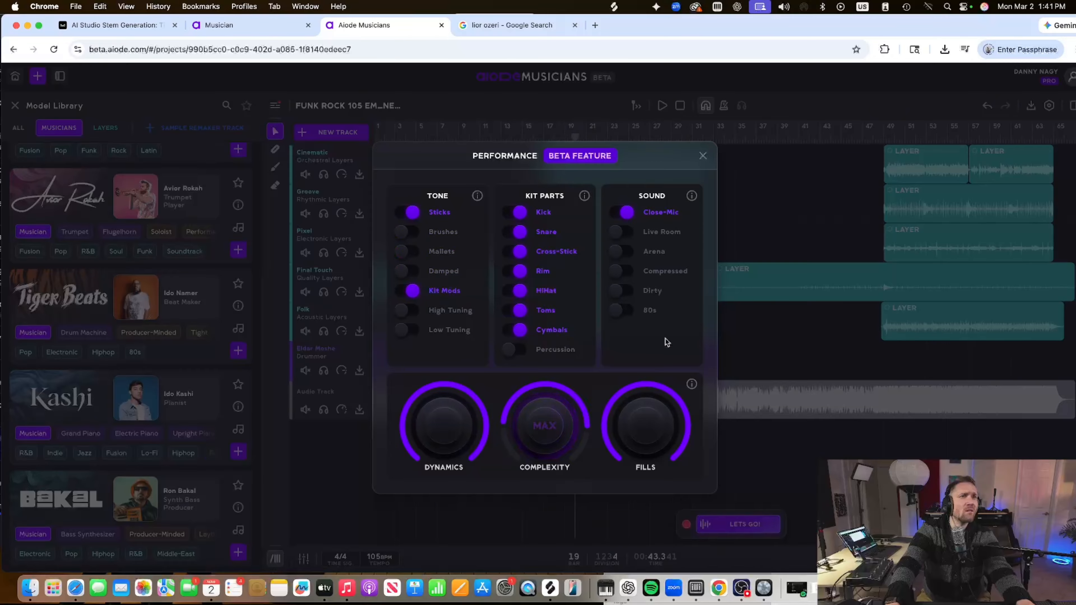
left_click(786, 326)
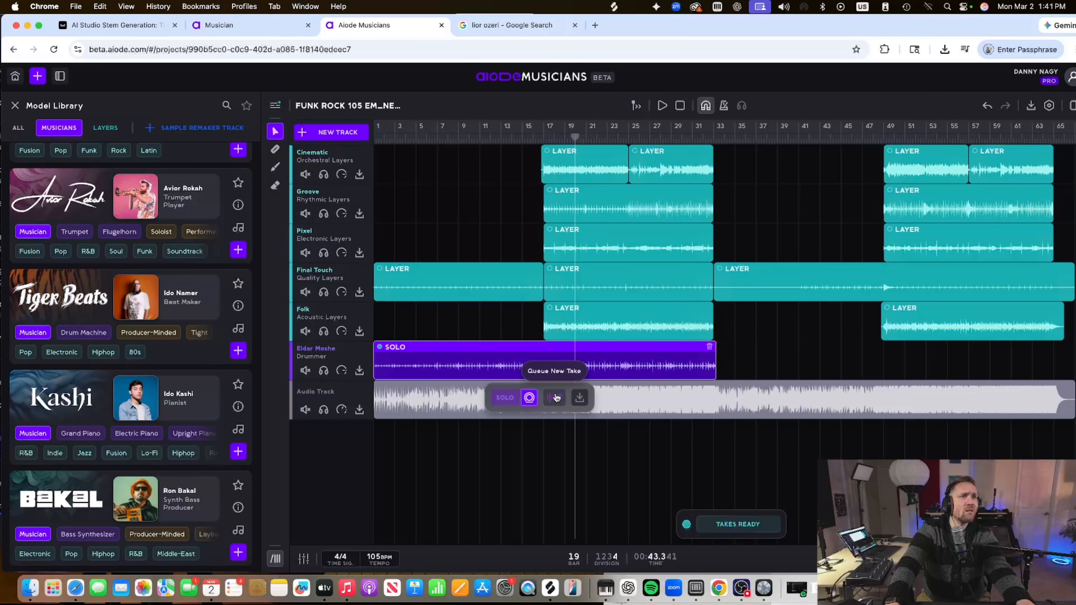
Check the region's playing modes, audition the drum part on its own from bar 1, and unsolo its track
left_click(507, 402)
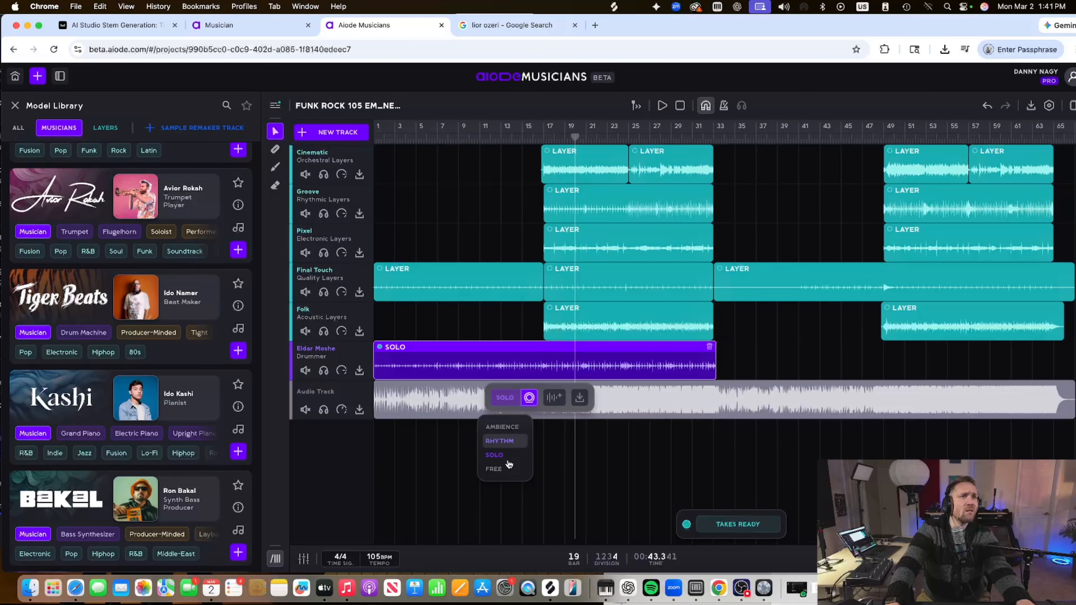
left_click(804, 365)
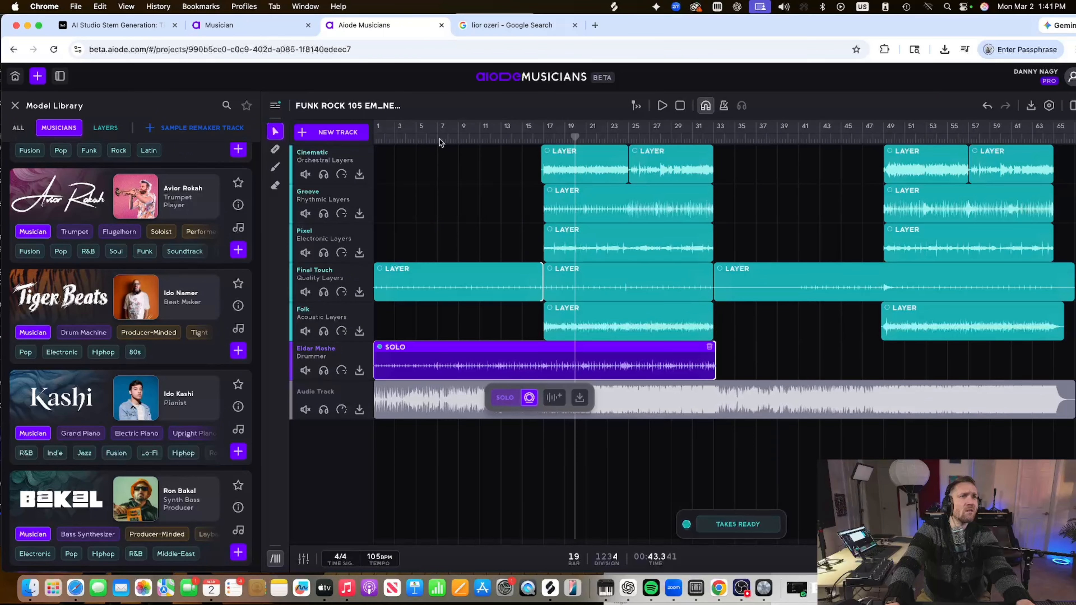
left_click_drag(439, 143, 376, 140)
key("space")
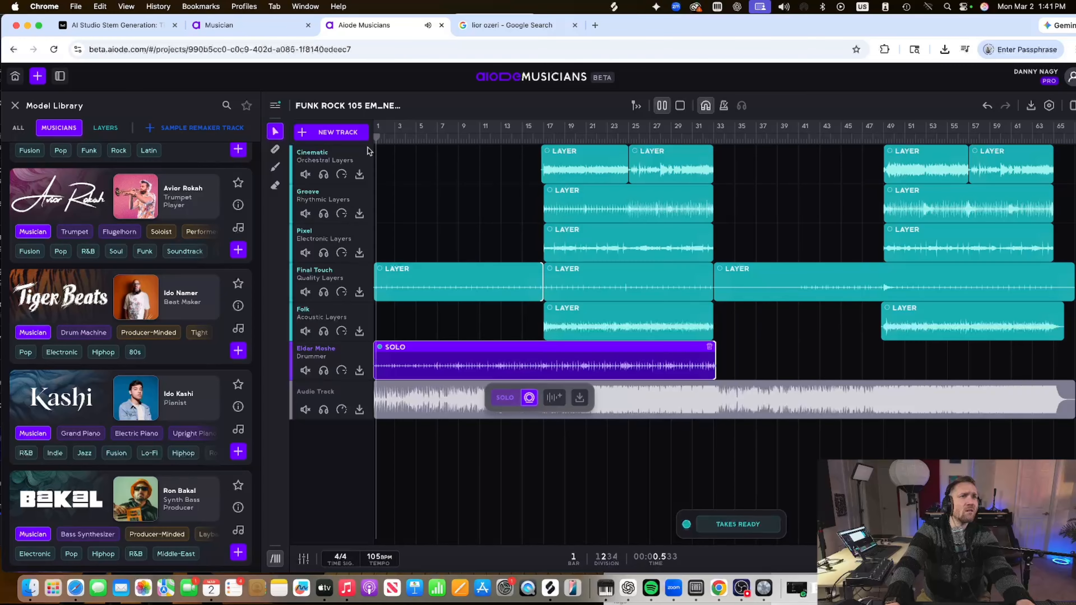
left_click(324, 370)
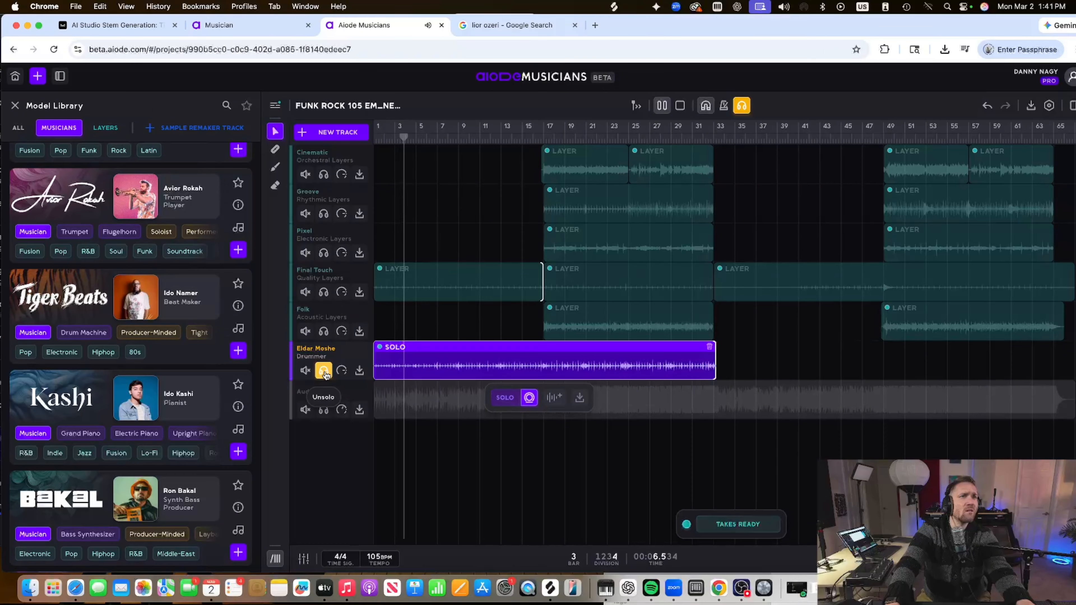
key("space")
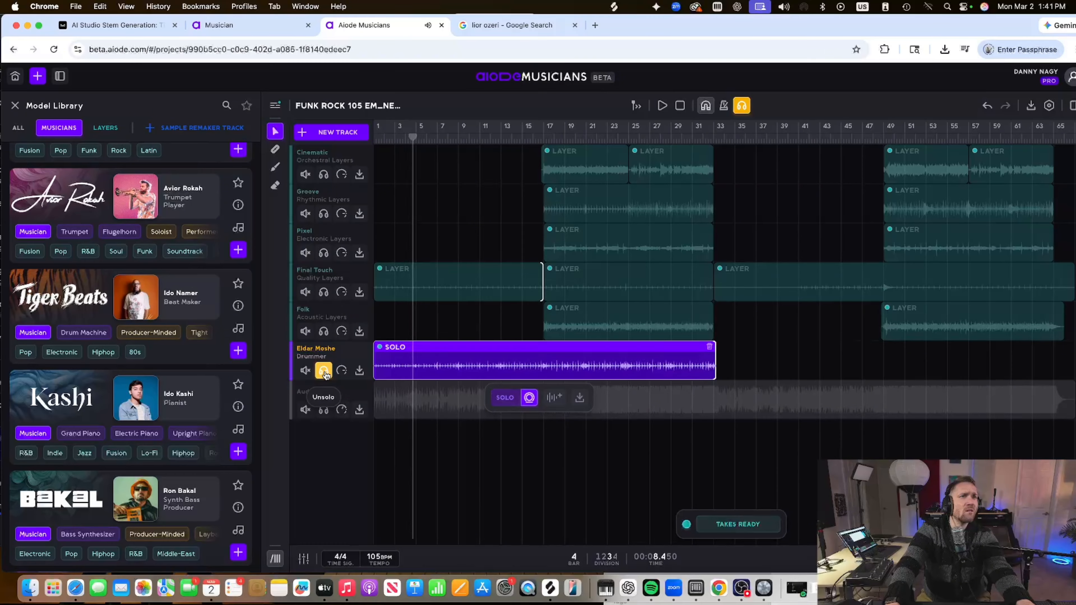
left_click(323, 371)
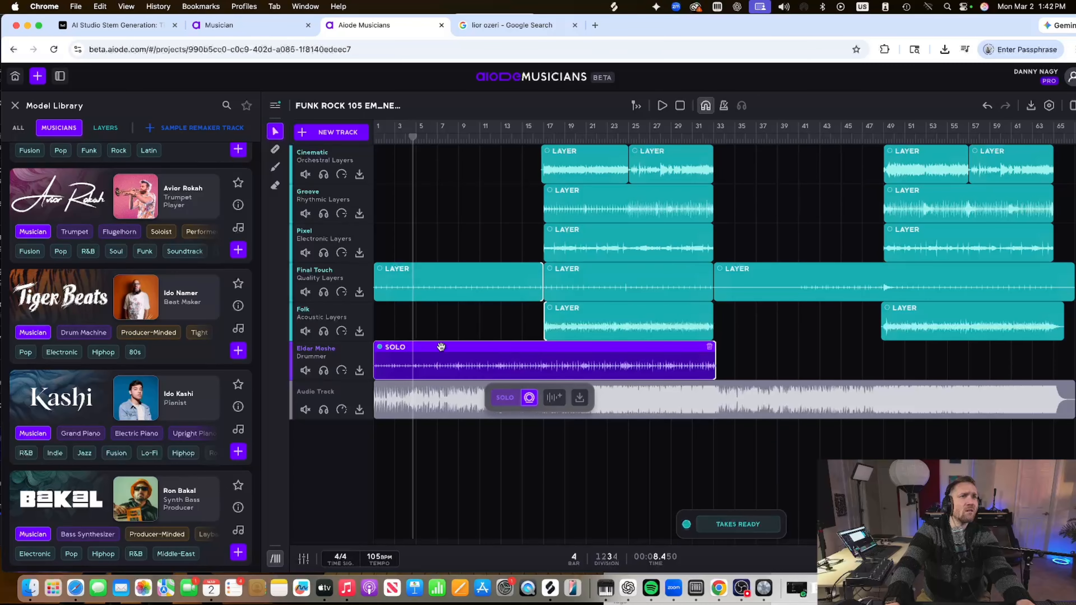
Open the drummer region's details, check its generated takes, and play the part soloed from bar 1
left_click_drag(400, 143, 336, 138)
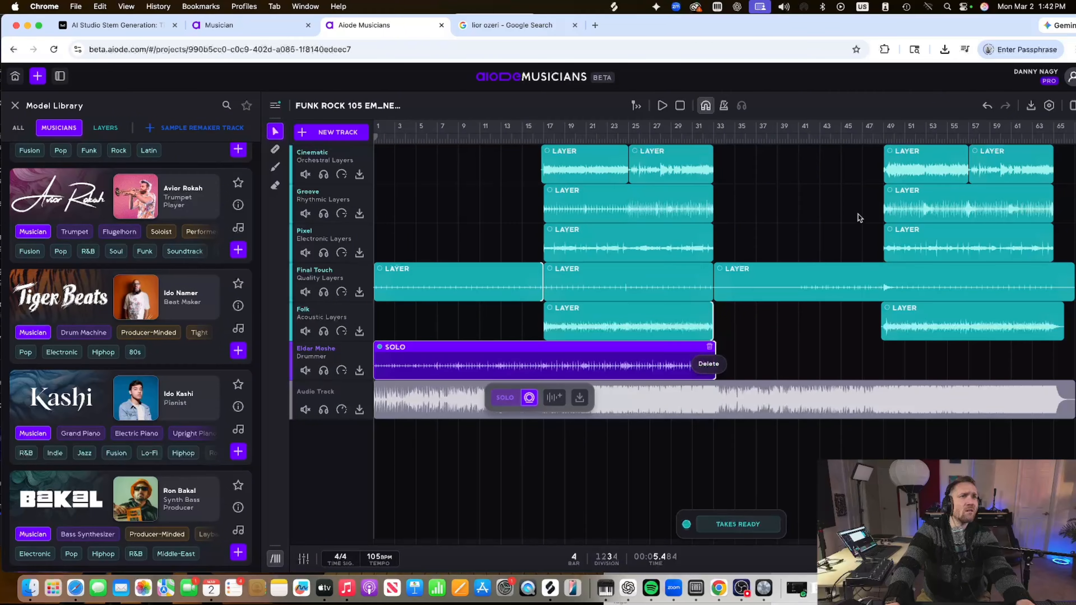
left_click(1072, 105)
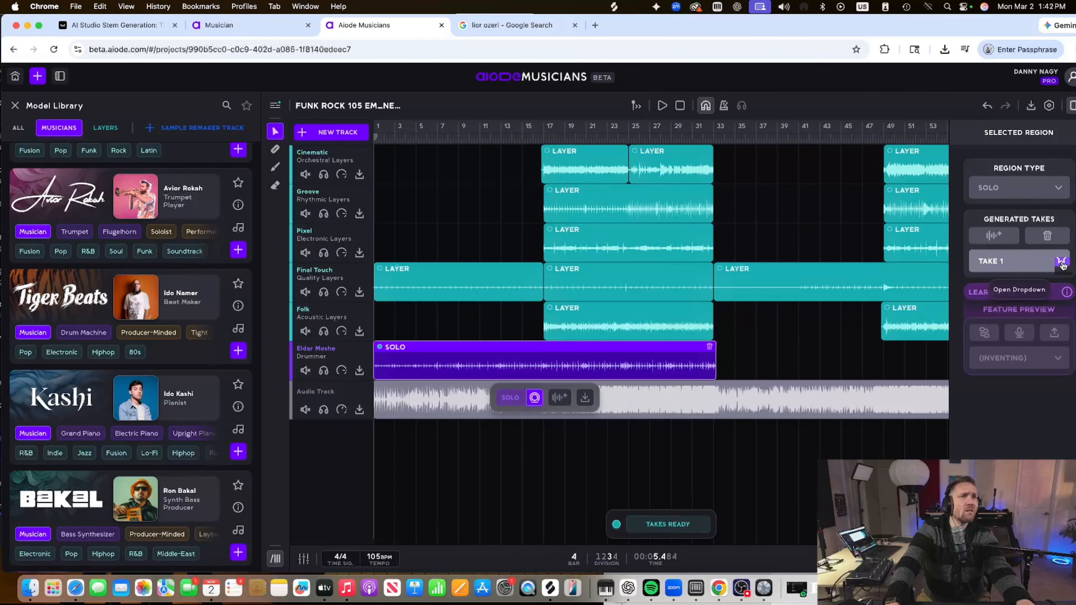
left_click(1023, 260)
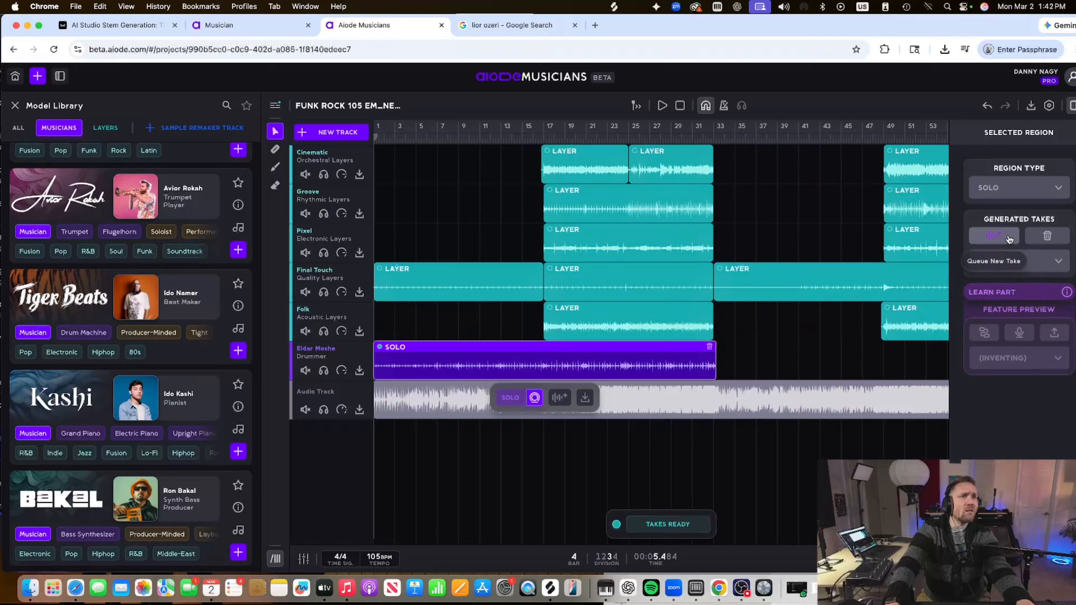
key("space")
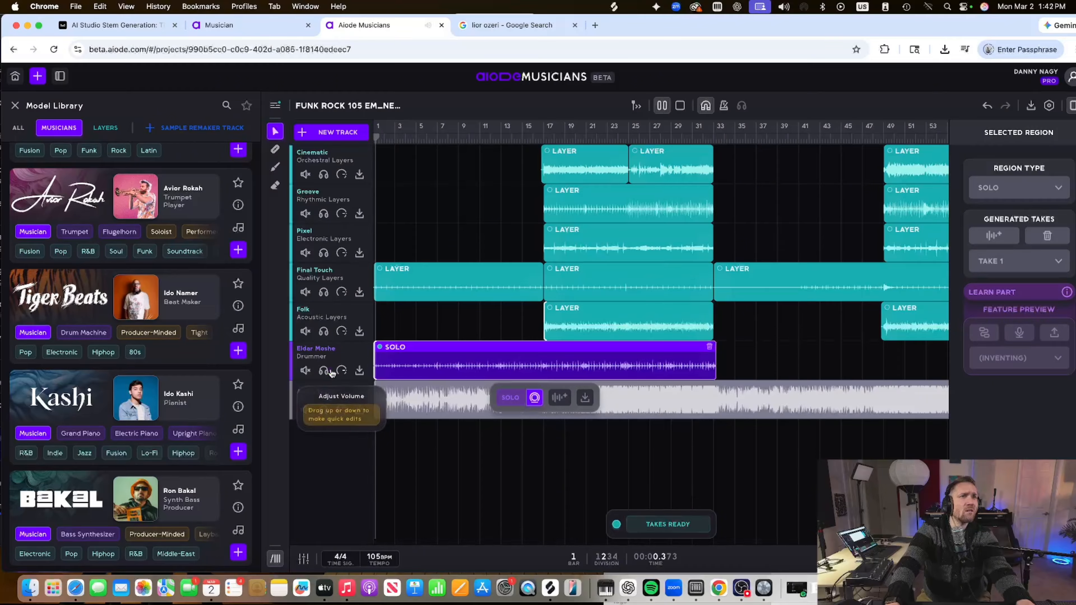
left_click(324, 370)
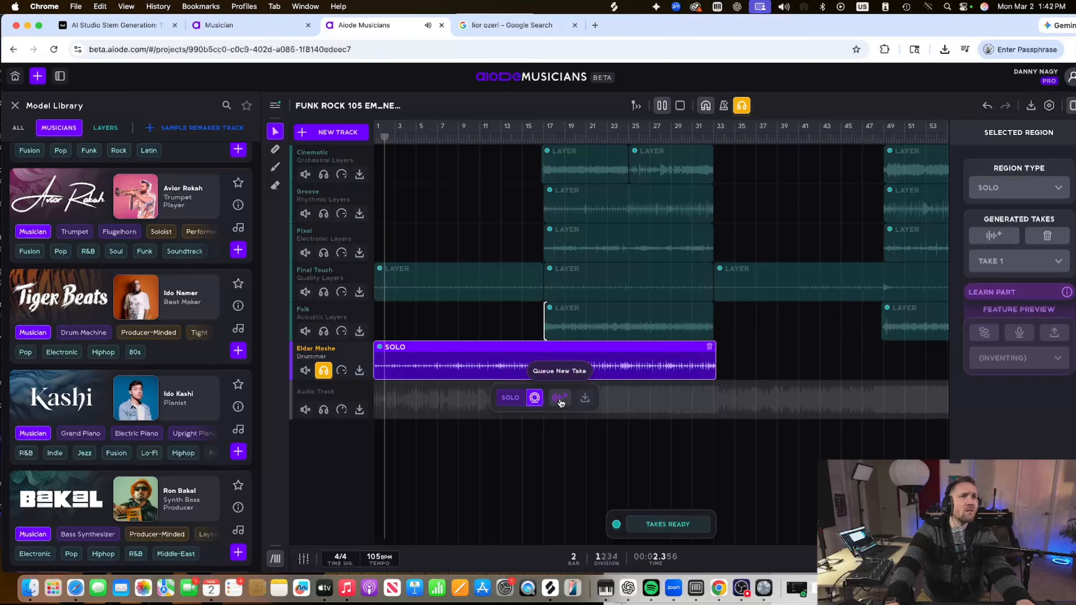
key("space")
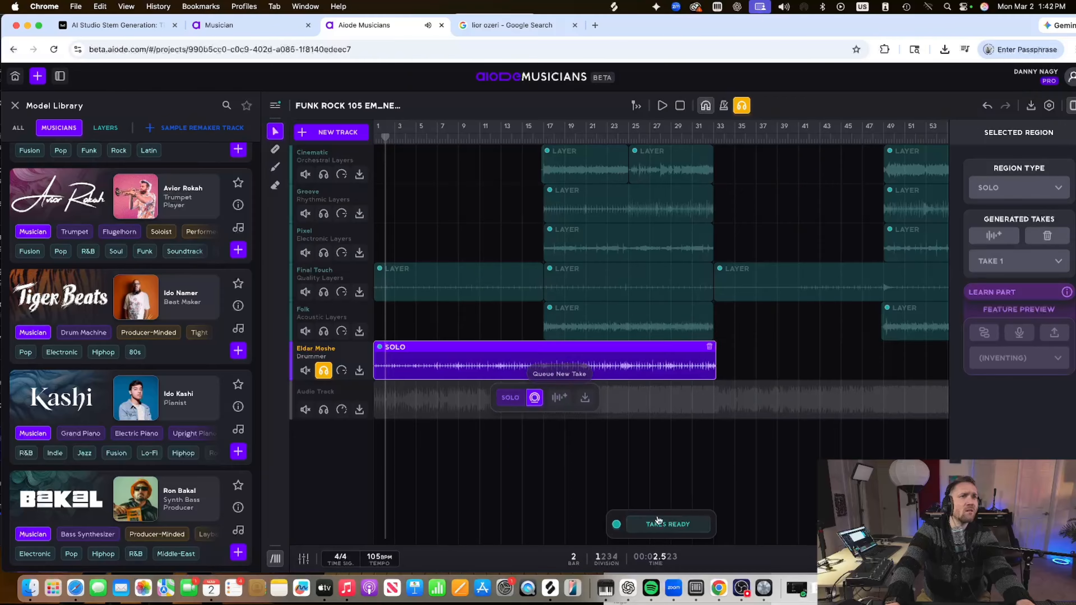
Set the drummer region's playing mode to Rhythm, queue a new take, and generate it
mouse_move(673, 525)
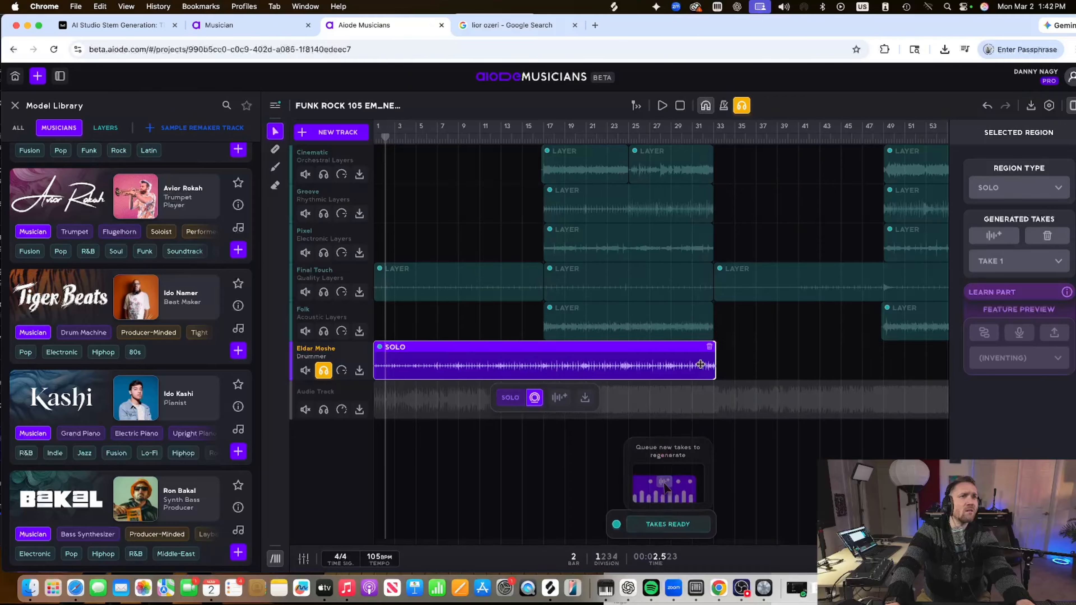
left_click(561, 398)
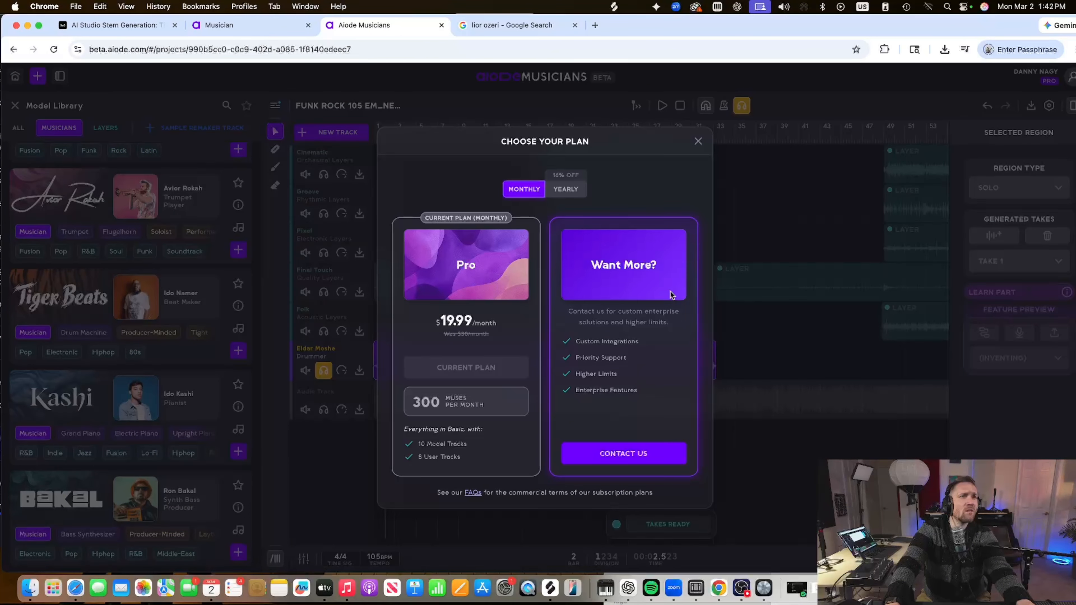
left_click(698, 140)
left_click(510, 397)
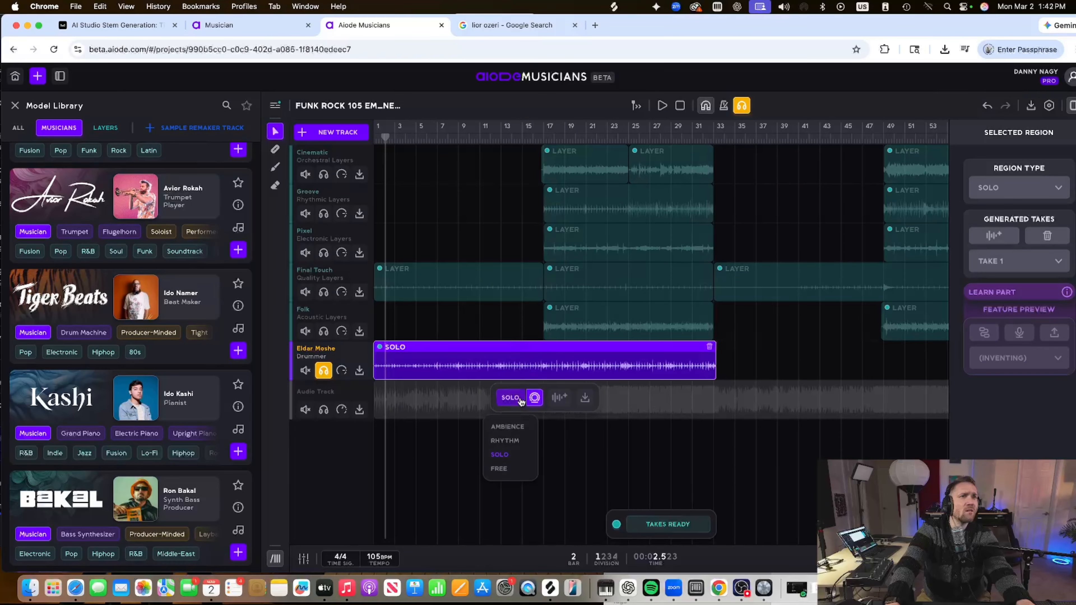
left_click(505, 441)
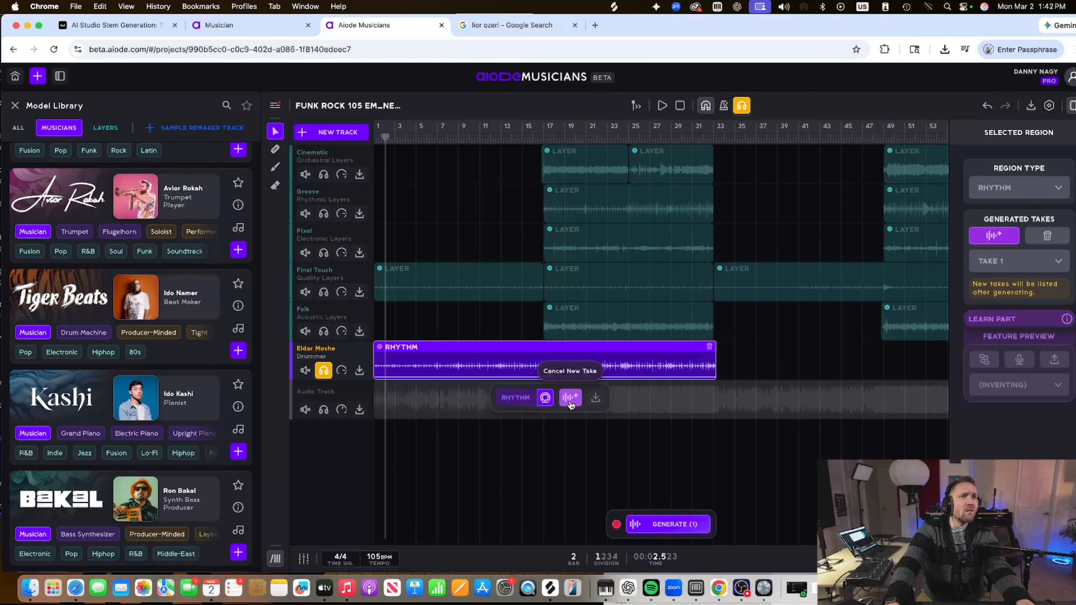
left_click(657, 526)
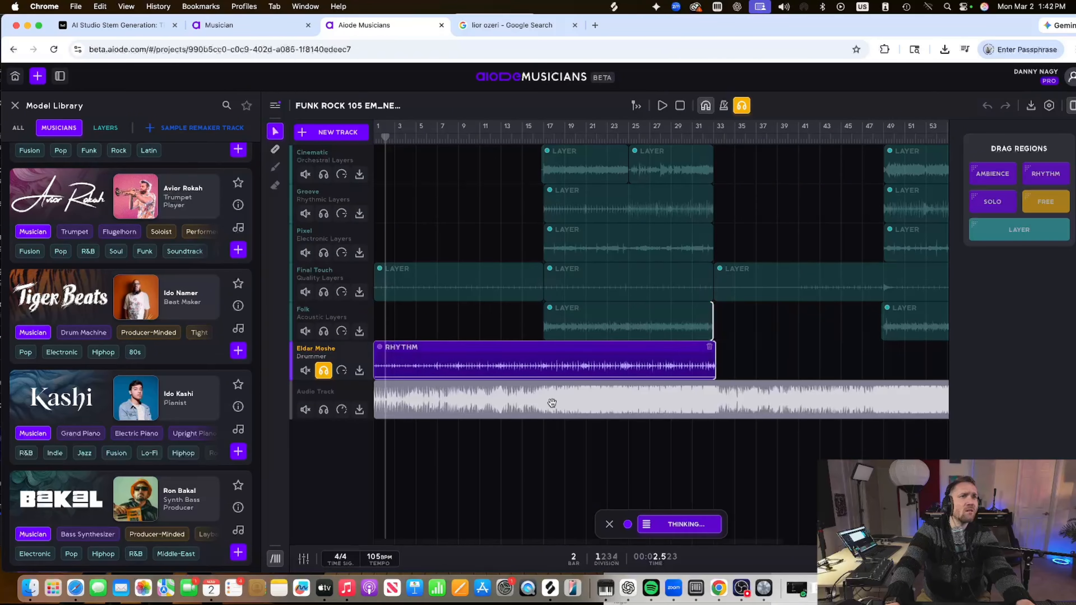
Audition Take 2 of the drummer region on its own from bar 1 and from bar 17, and unsolo its track
left_click(323, 370)
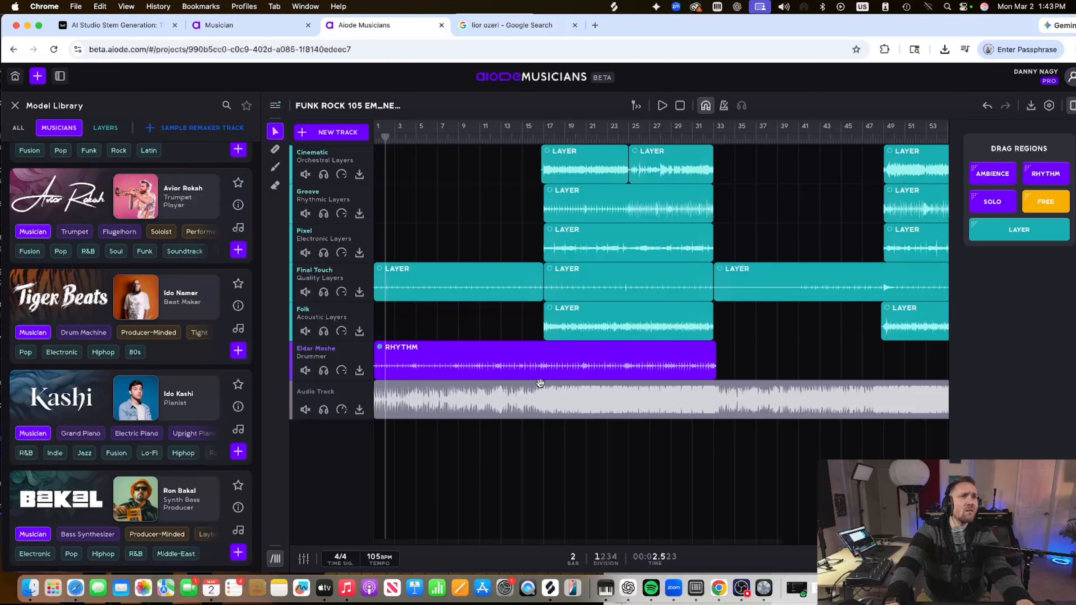
left_click(540, 380)
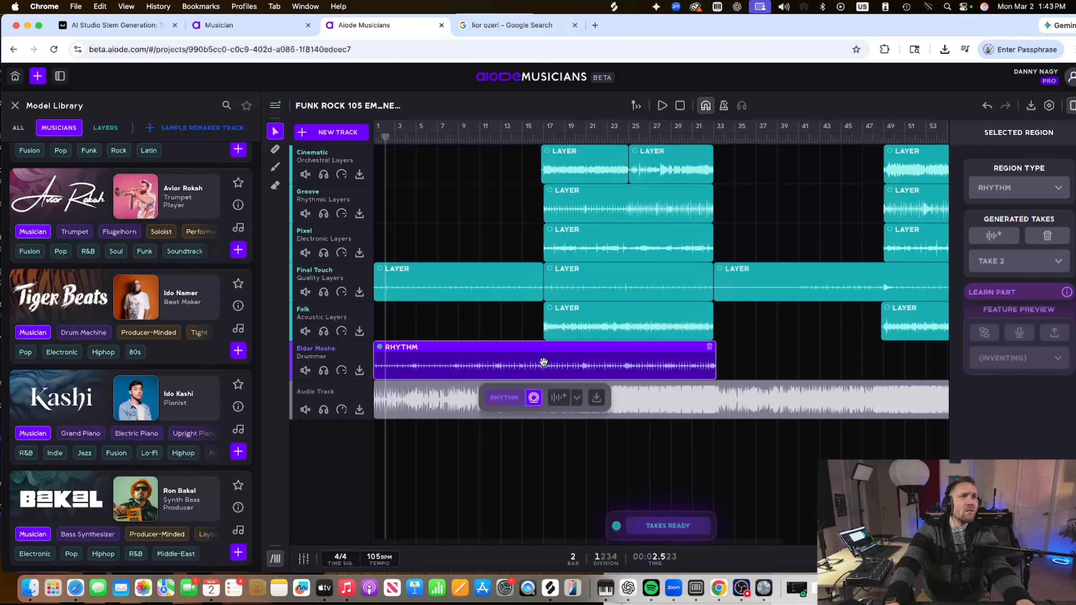
key("space")
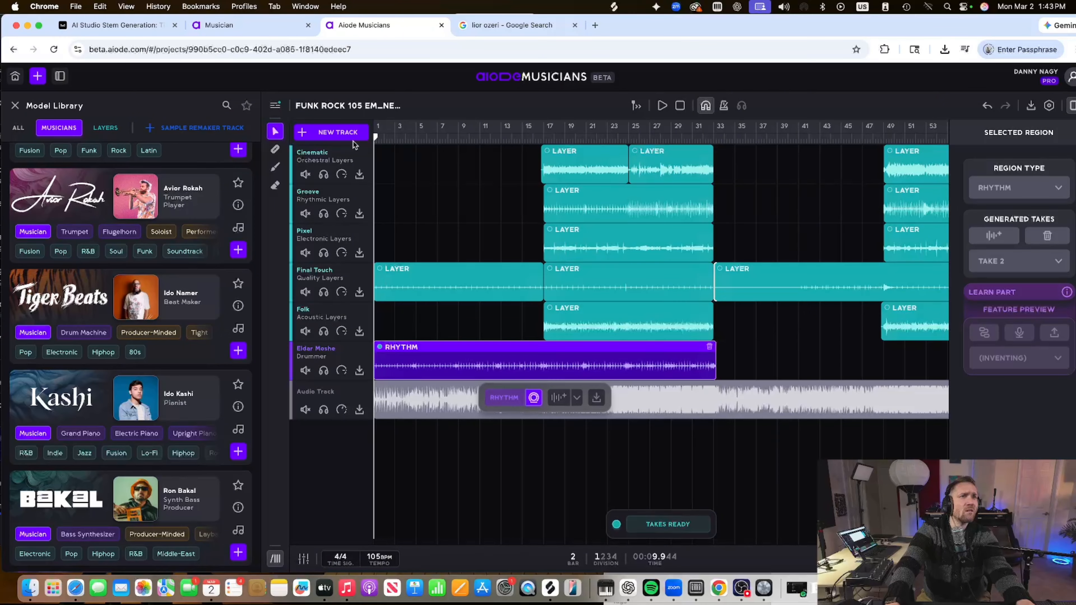
left_click(324, 372)
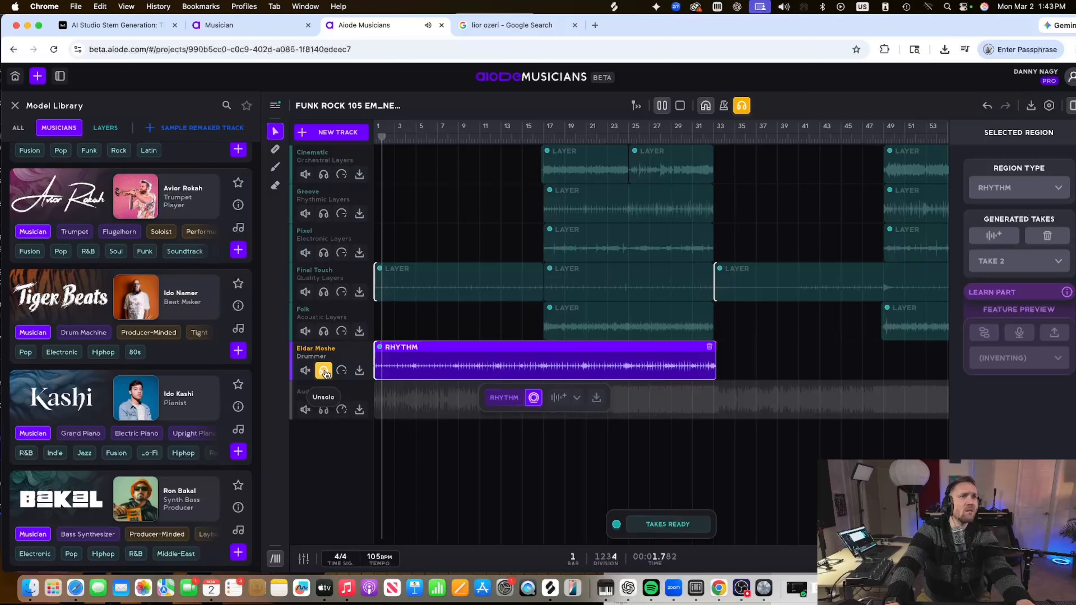
left_click(608, 188)
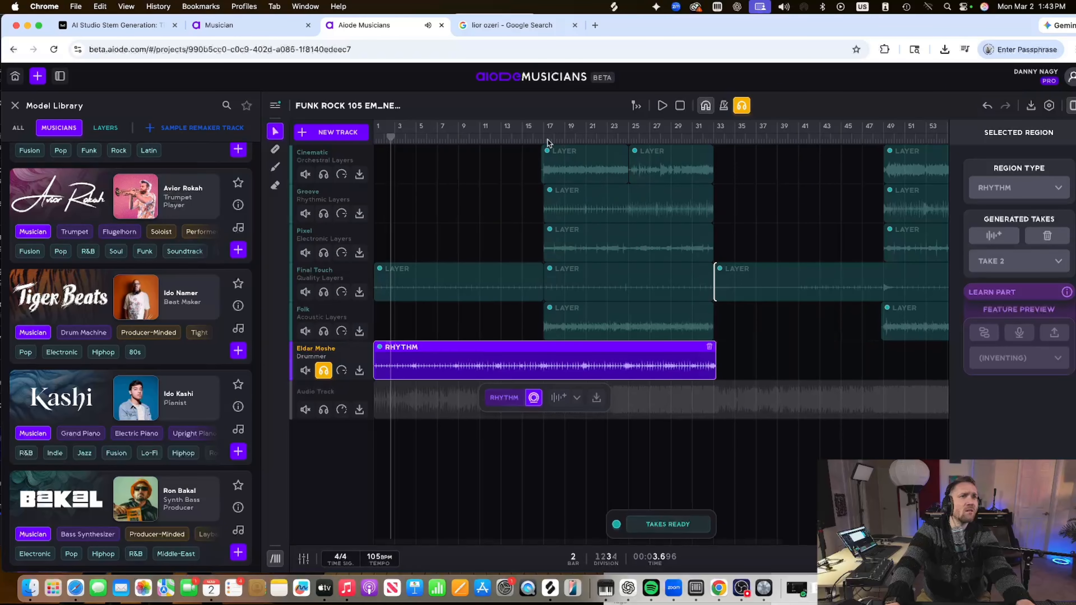
left_click(542, 138)
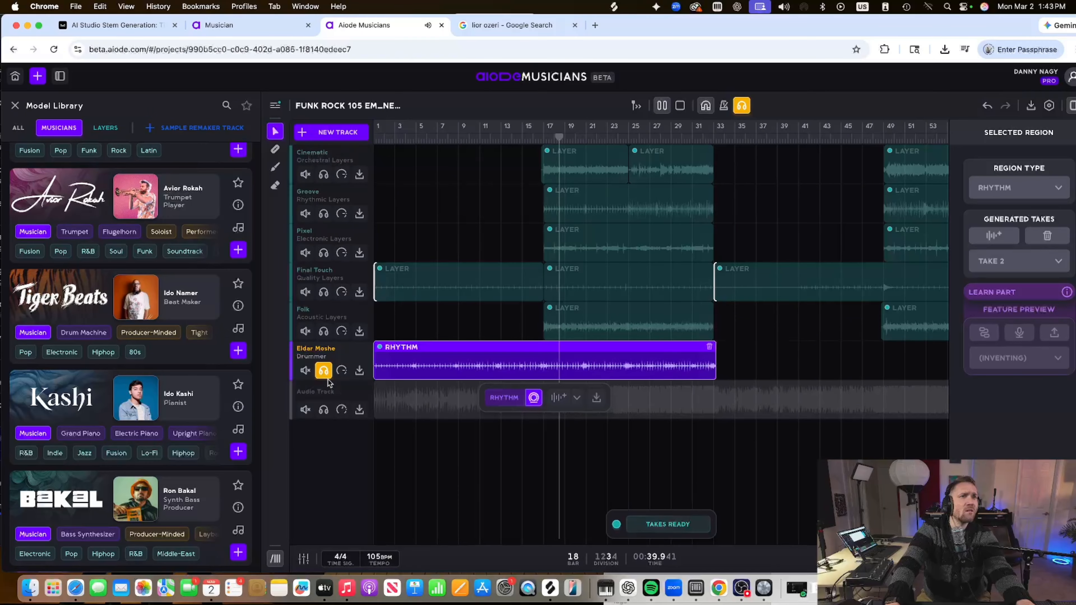
key("space")
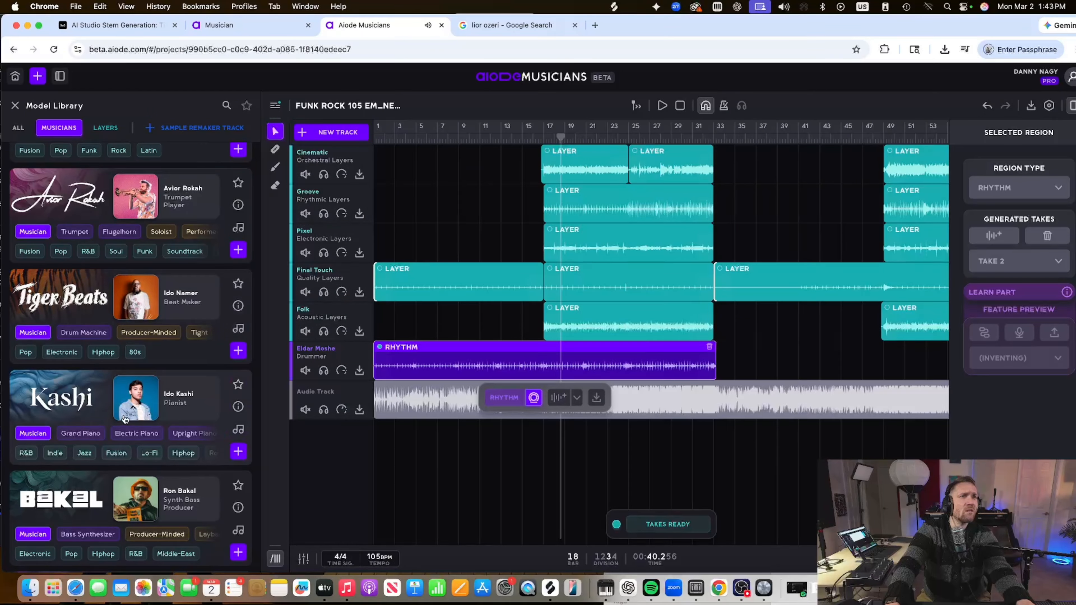
Add a second track for The Backbeat drummer from the model library and mute the first drummer track
scroll(202, 407, "up", 5)
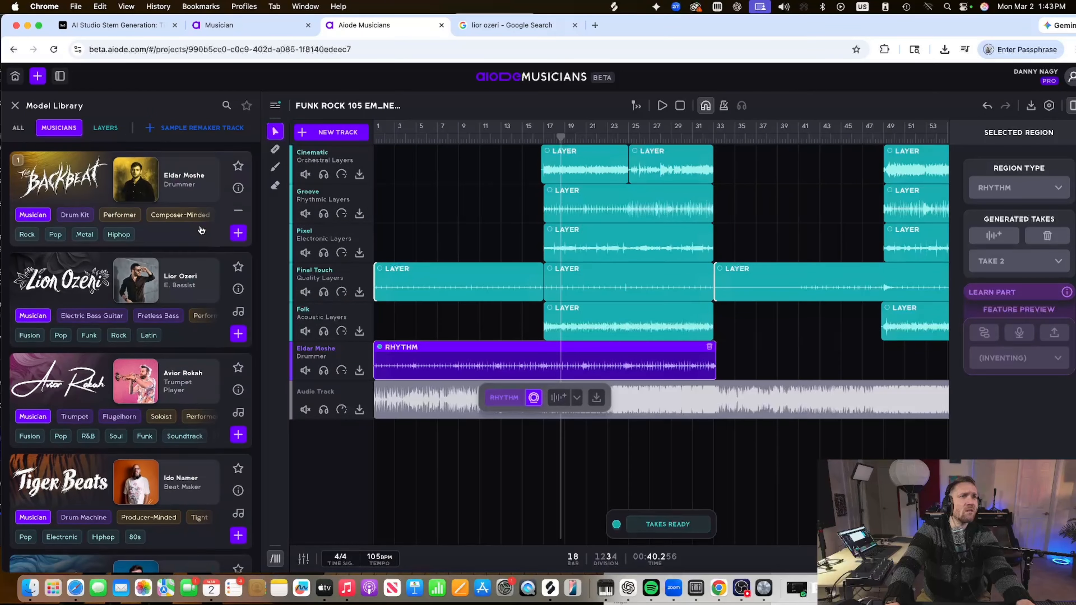
left_click(238, 233)
left_click(305, 370)
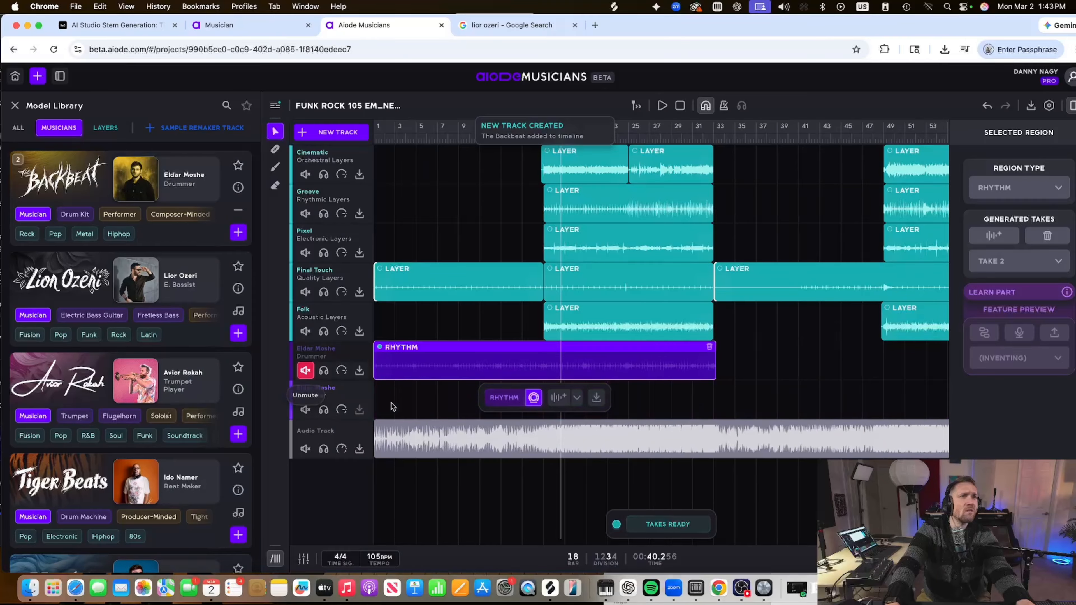
Draw a Free region from bar 1 to bar 33 on the second drummer track and check its playing modes and performance settings
left_click_drag(701, 396, 309, 387)
mouse_move(555, 458)
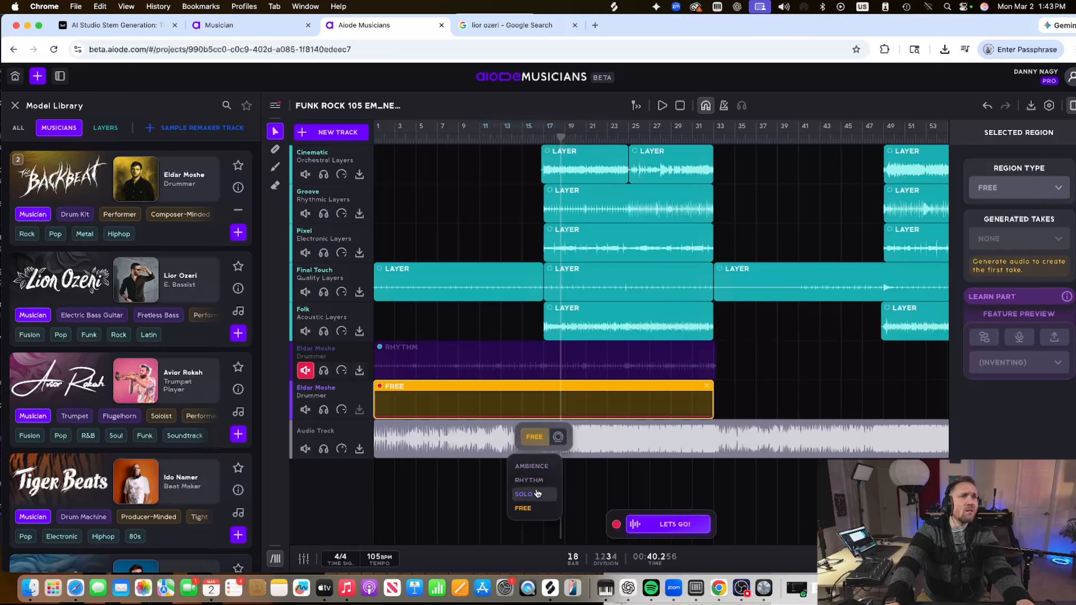
left_click(527, 494)
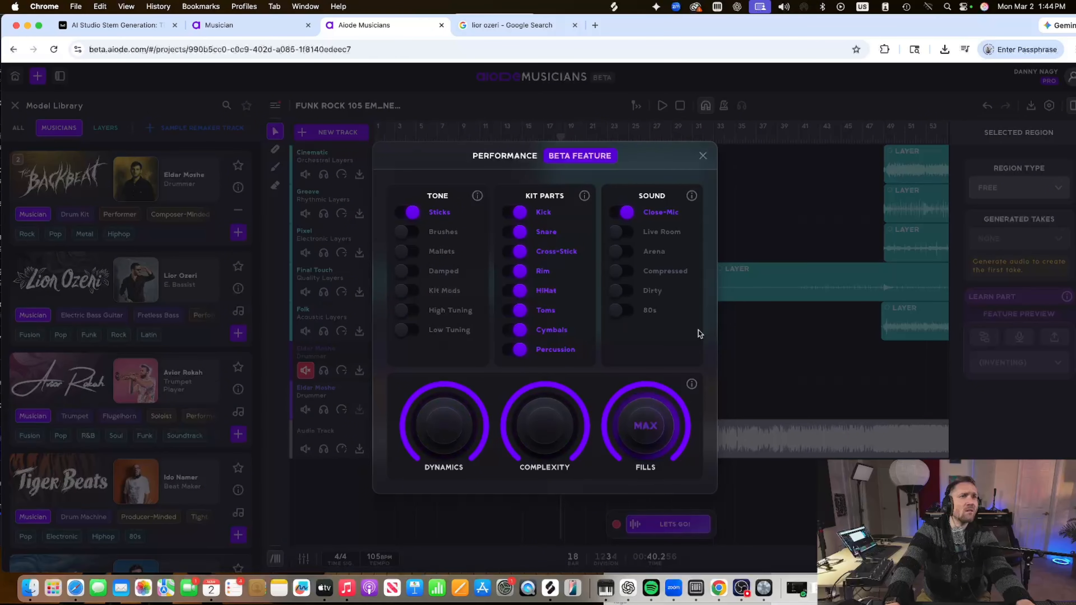
left_click(766, 186)
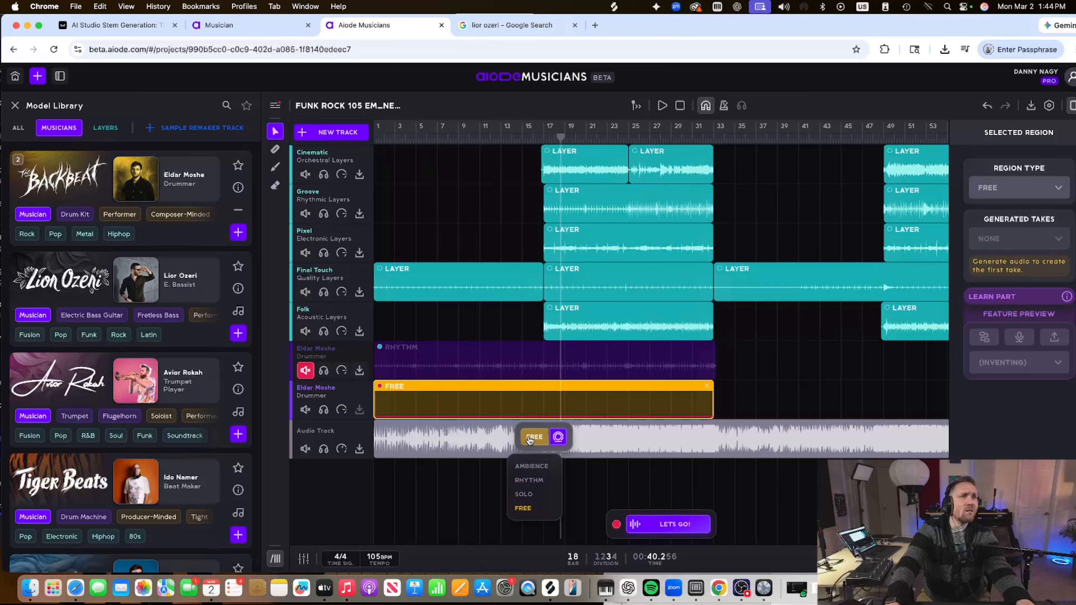
Review the Free region's performance settings once more and generate its first take
left_click(559, 437)
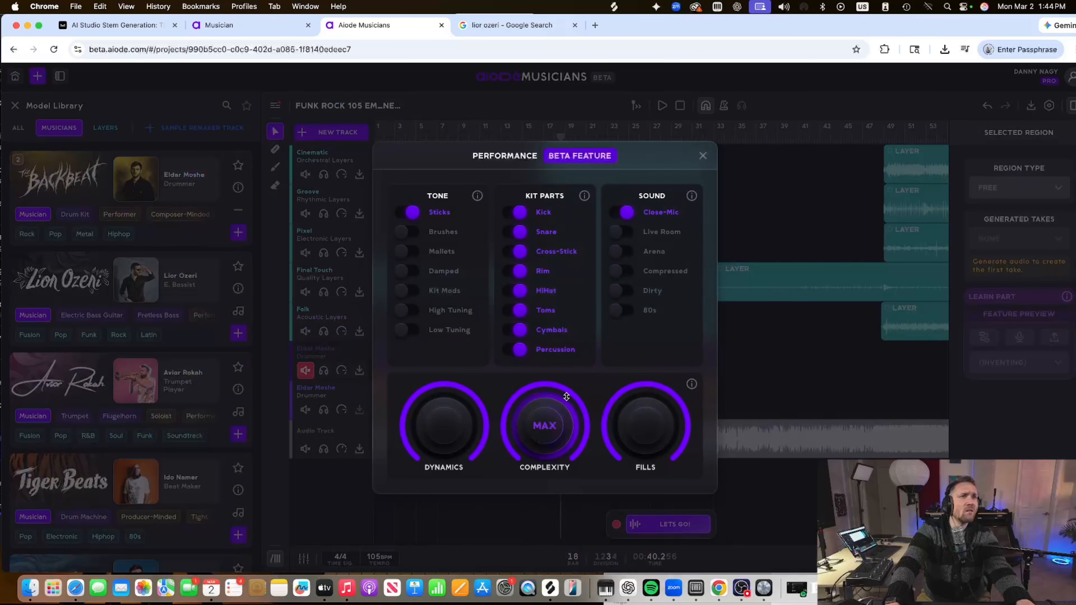
left_click(797, 330)
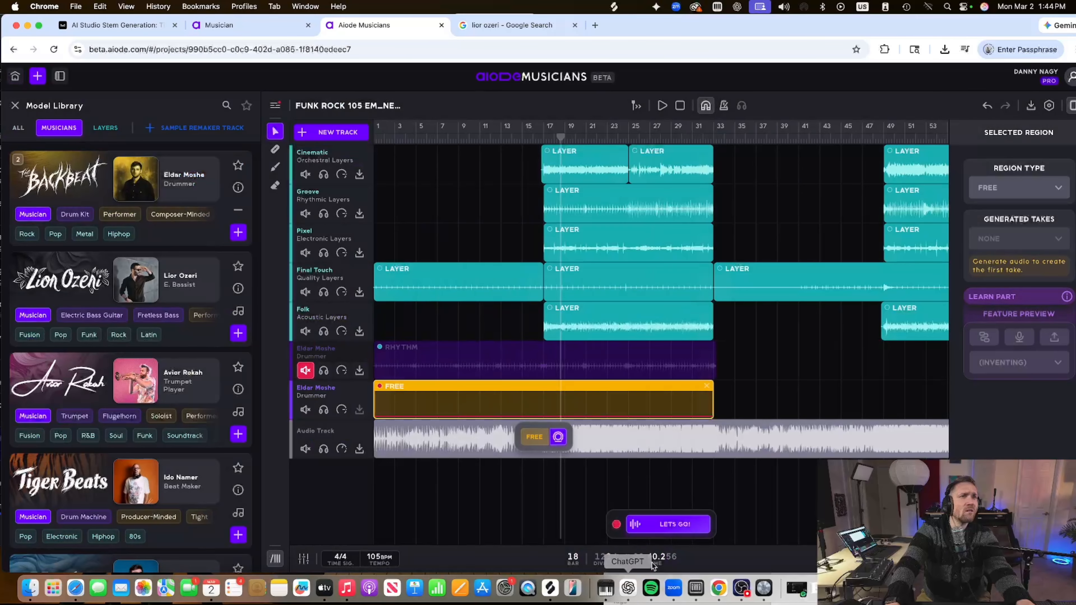
left_click(676, 525)
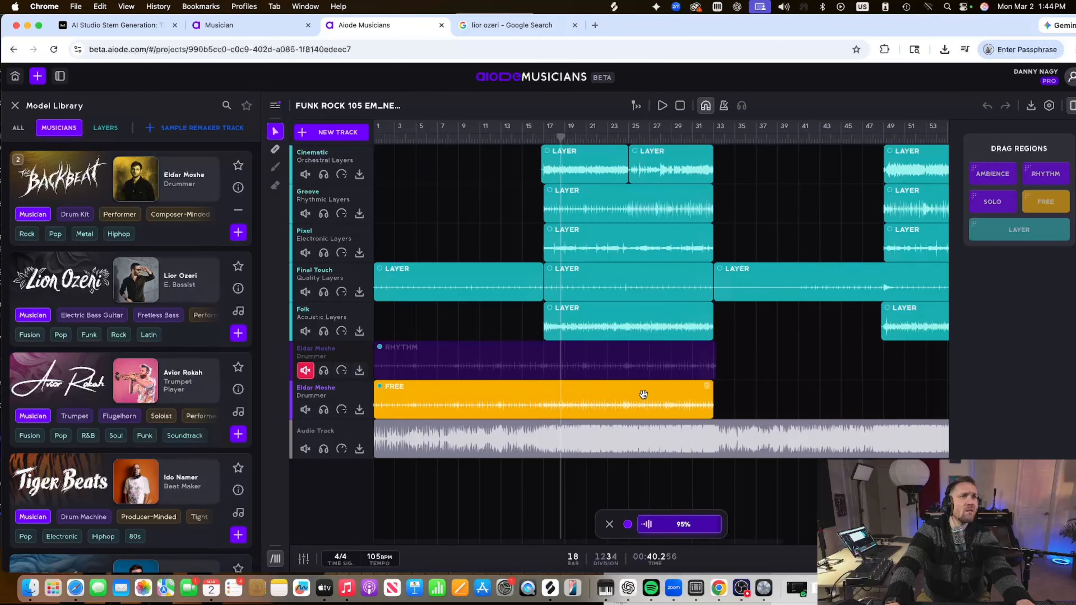
Audition the Free drummer take on its own from bar 1 and from bar 17, and unsolo its track
left_click_drag(393, 138, 361, 139)
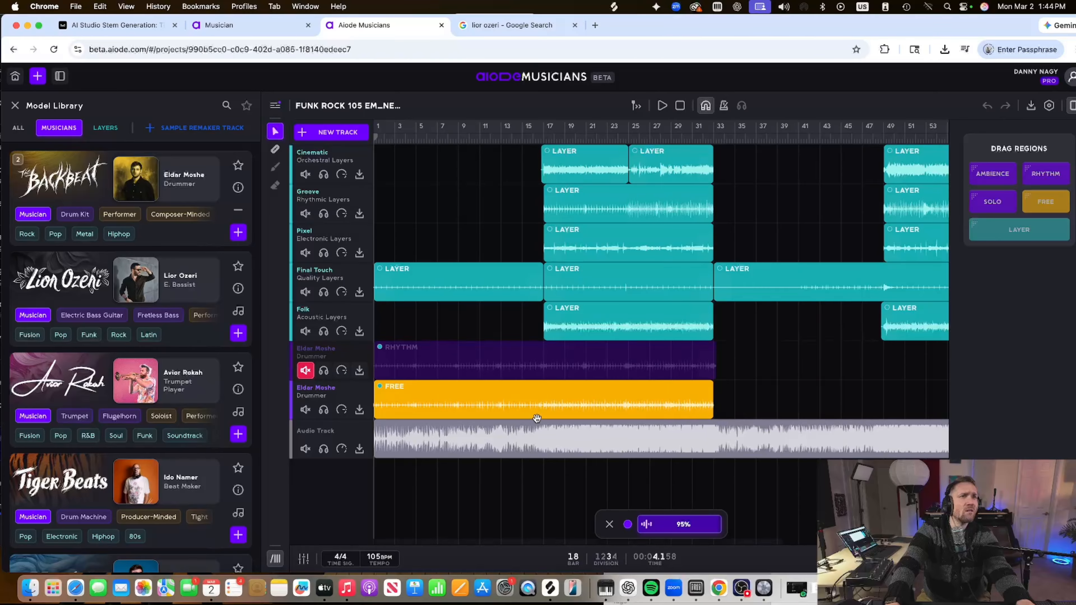
key("space")
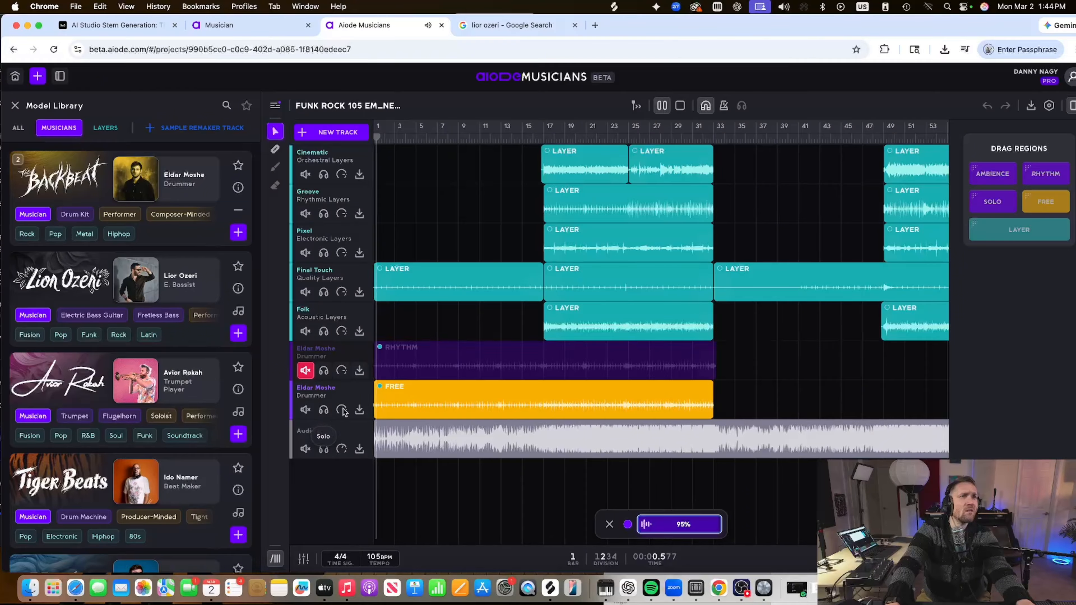
left_click(329, 412)
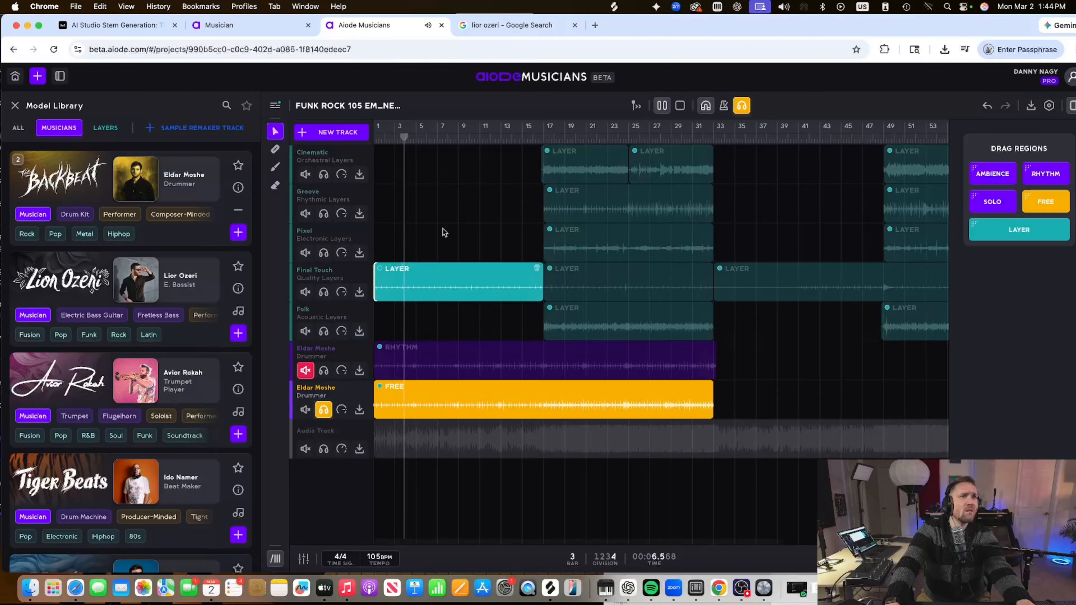
left_click(541, 138)
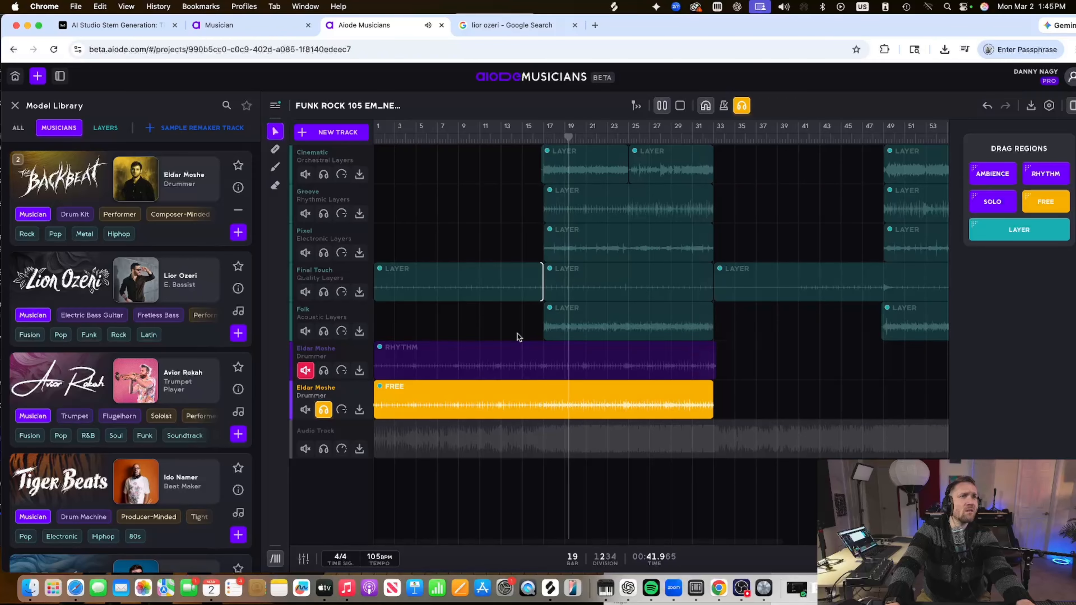
scroll(517, 334, "right", 3)
left_click(554, 320)
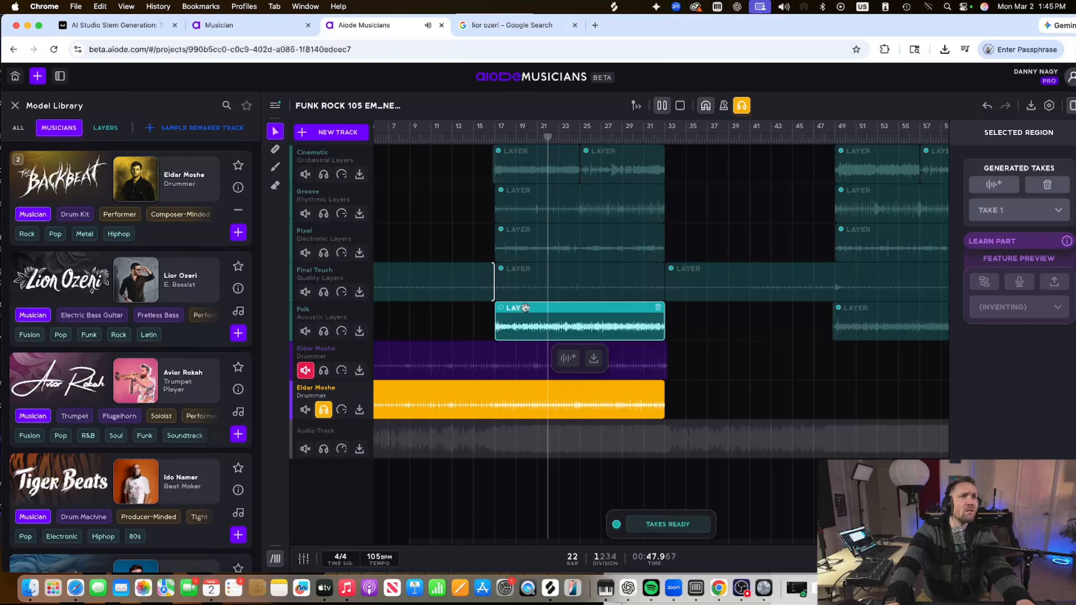
left_click(541, 266)
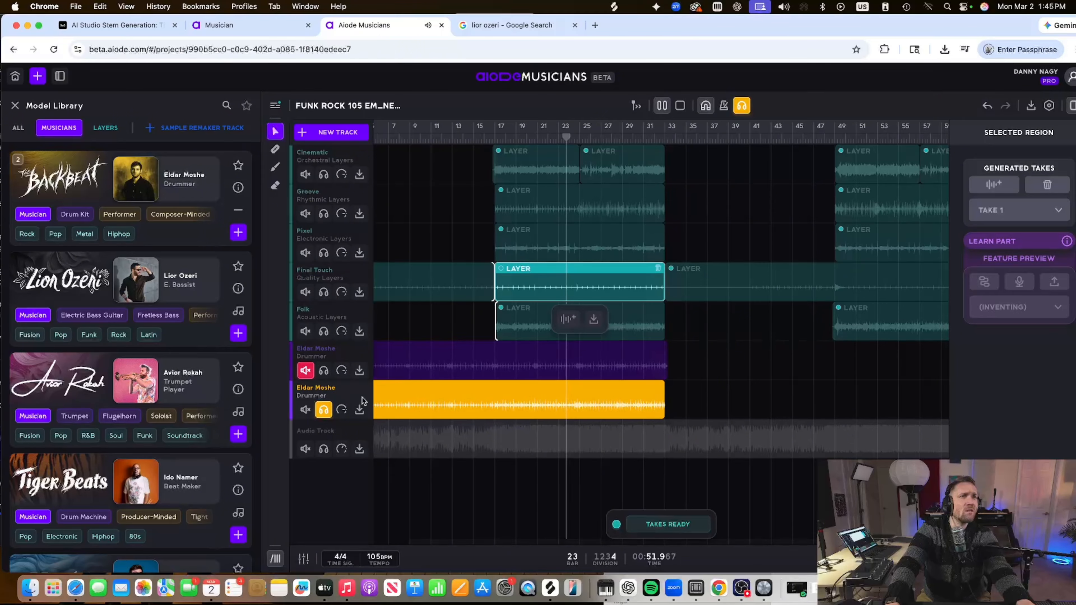
left_click(324, 409)
left_click(325, 410)
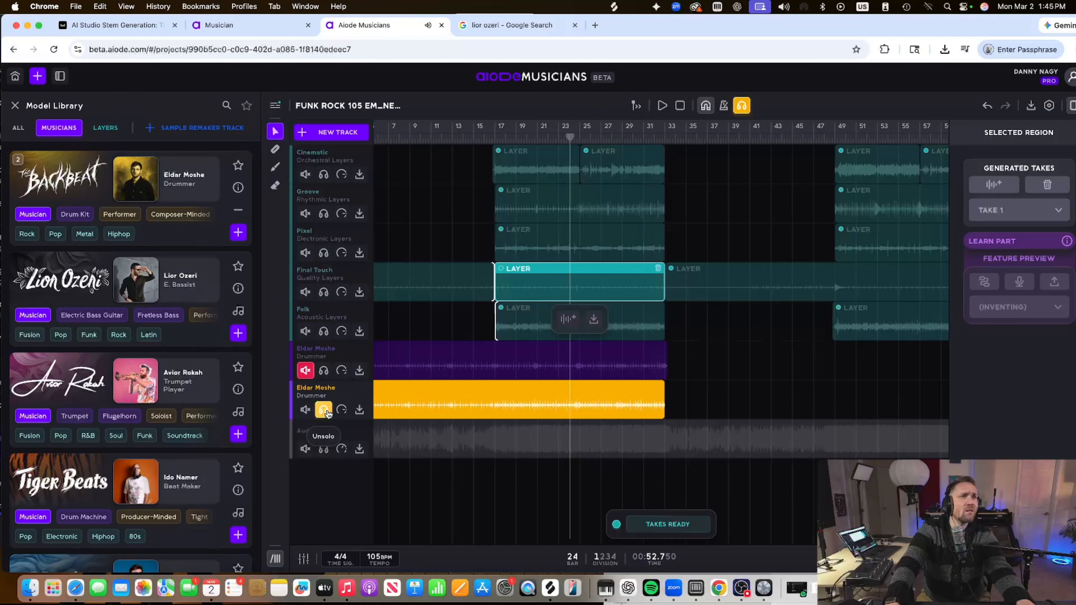
left_click(324, 409)
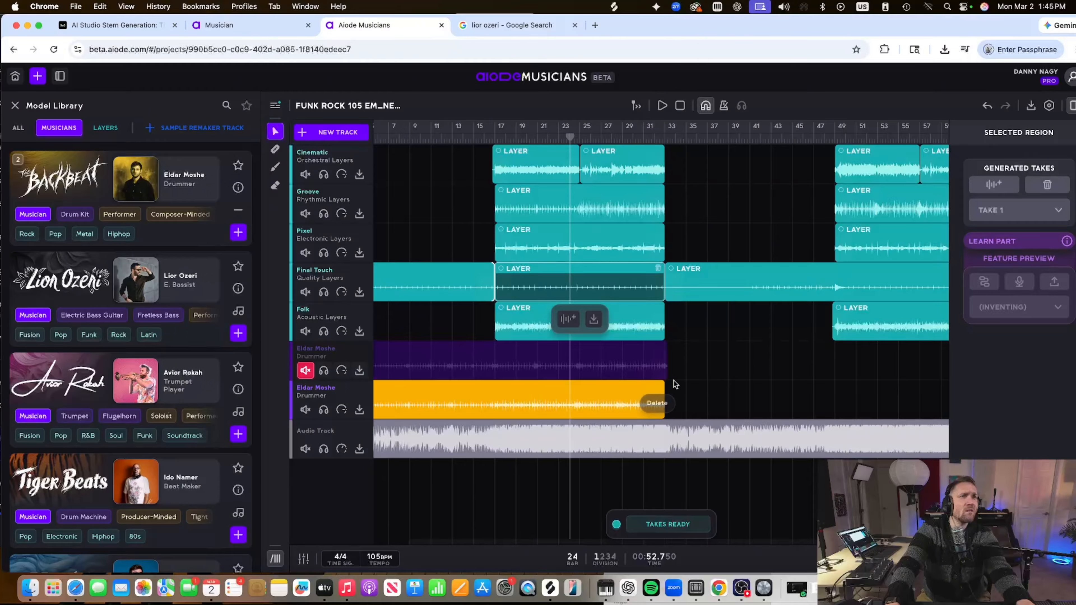
Draw a second Free region on the second drummer track from bar 33 to the end of the song and generate it
left_click(676, 392)
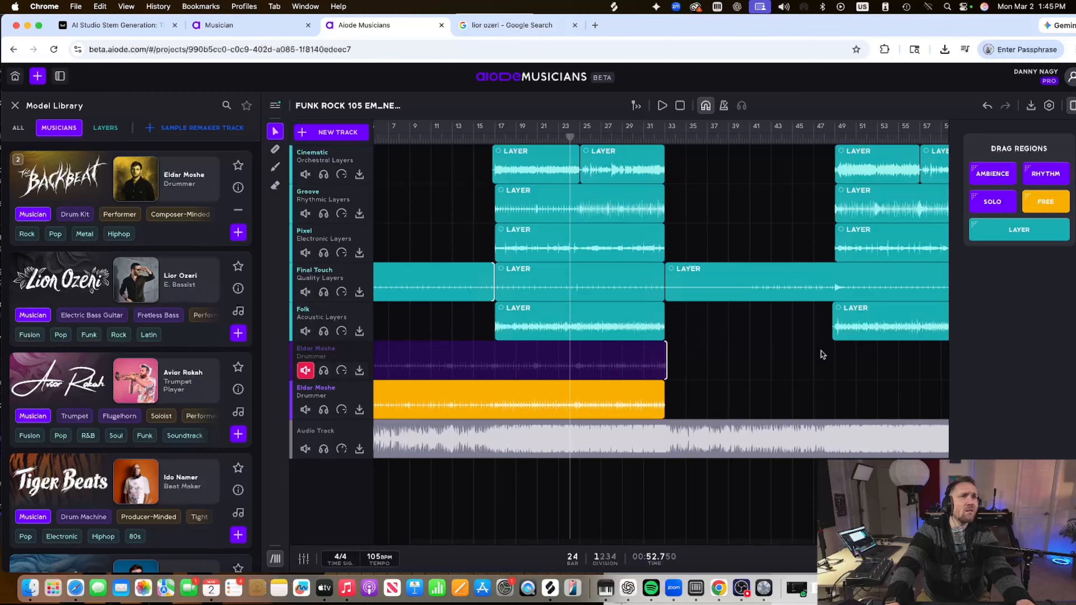
scroll(657, 396, "right", 5)
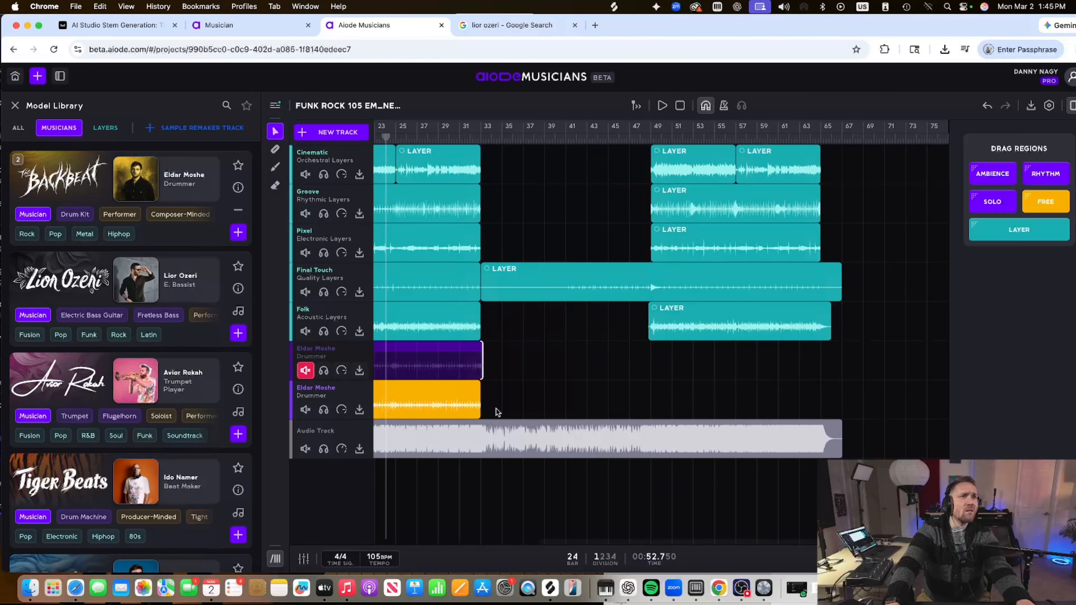
left_click_drag(498, 412, 841, 410)
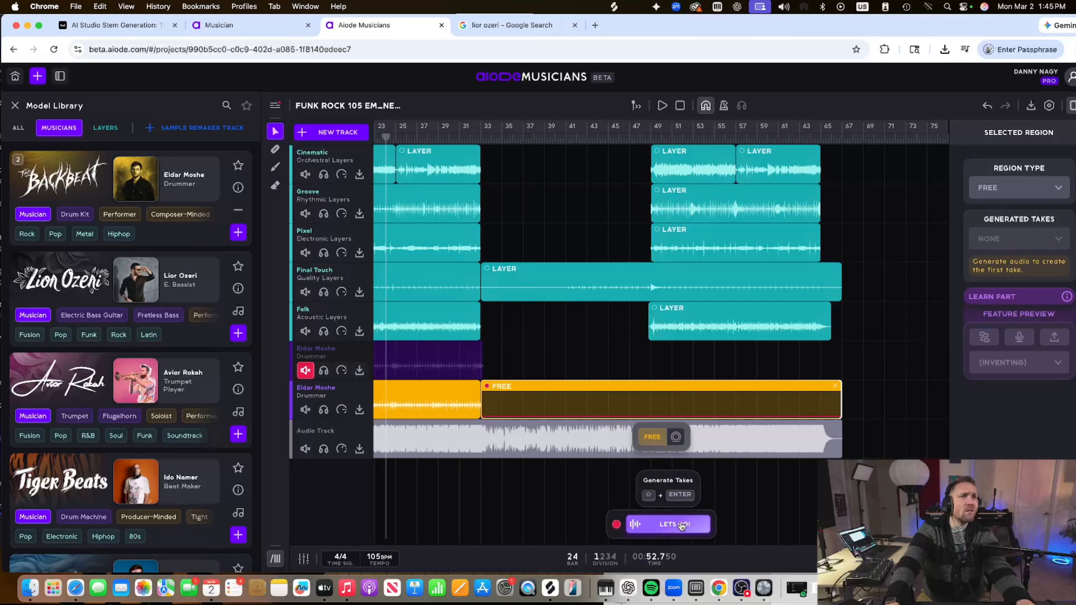
left_click(681, 524)
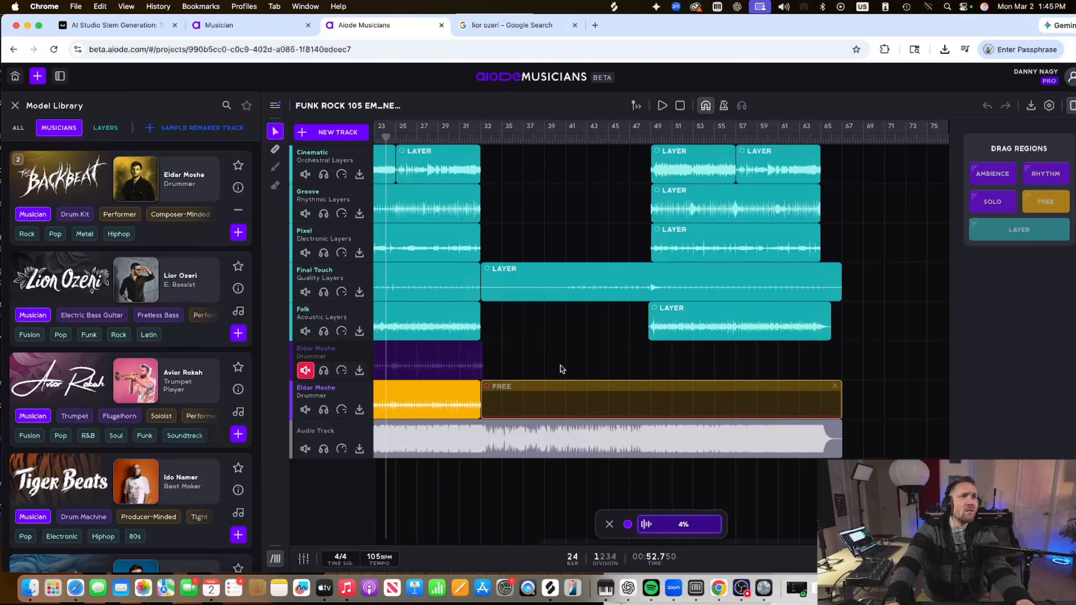
scroll(541, 327, "left", 5)
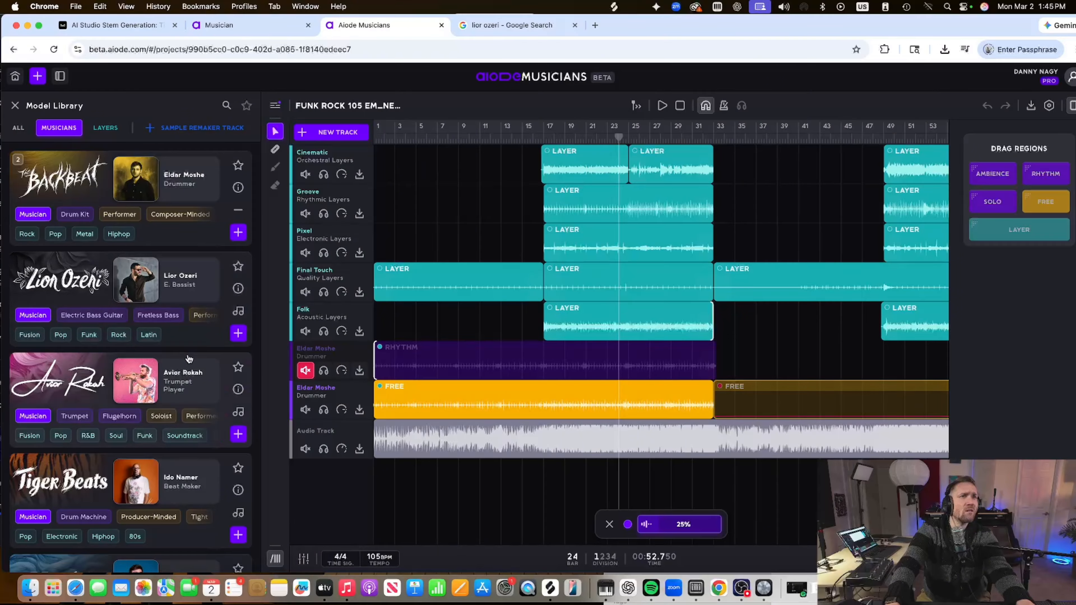
scroll(191, 382, "down", 8)
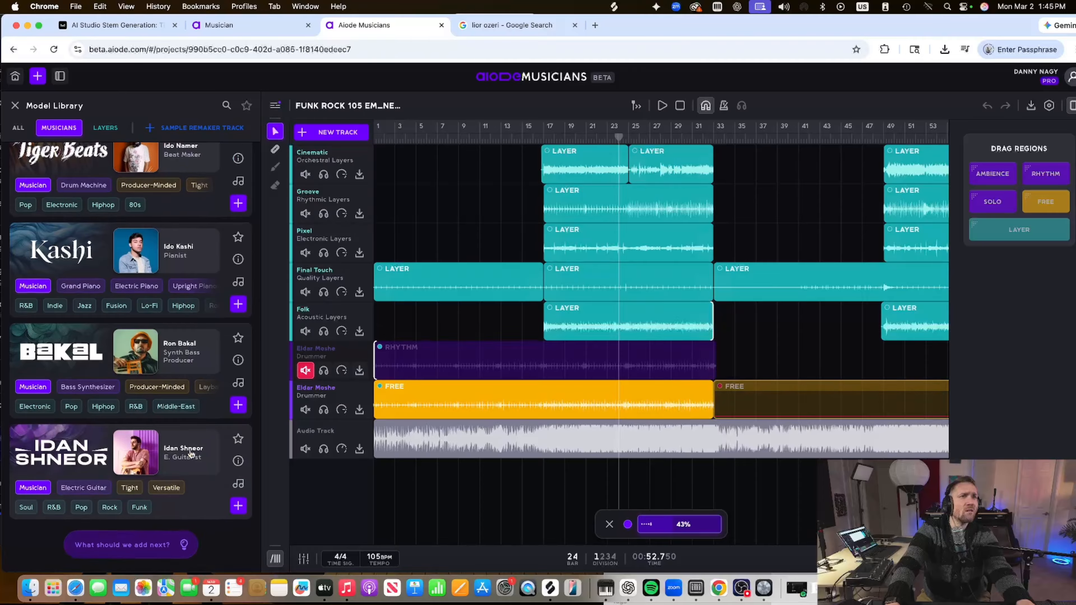
scroll(181, 265, "up", 3)
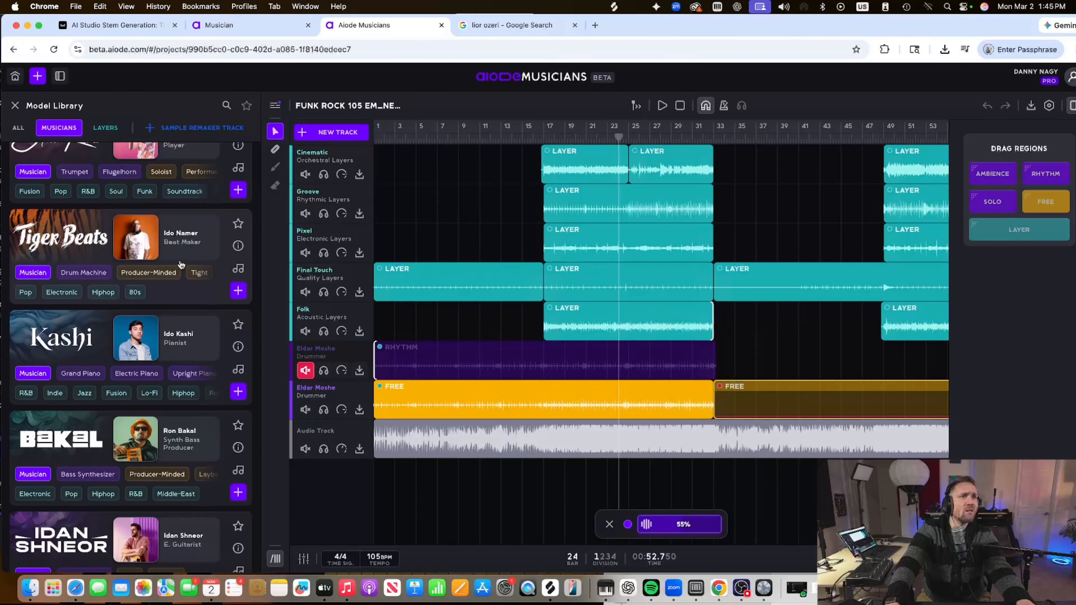
scroll(199, 339, "down", 3)
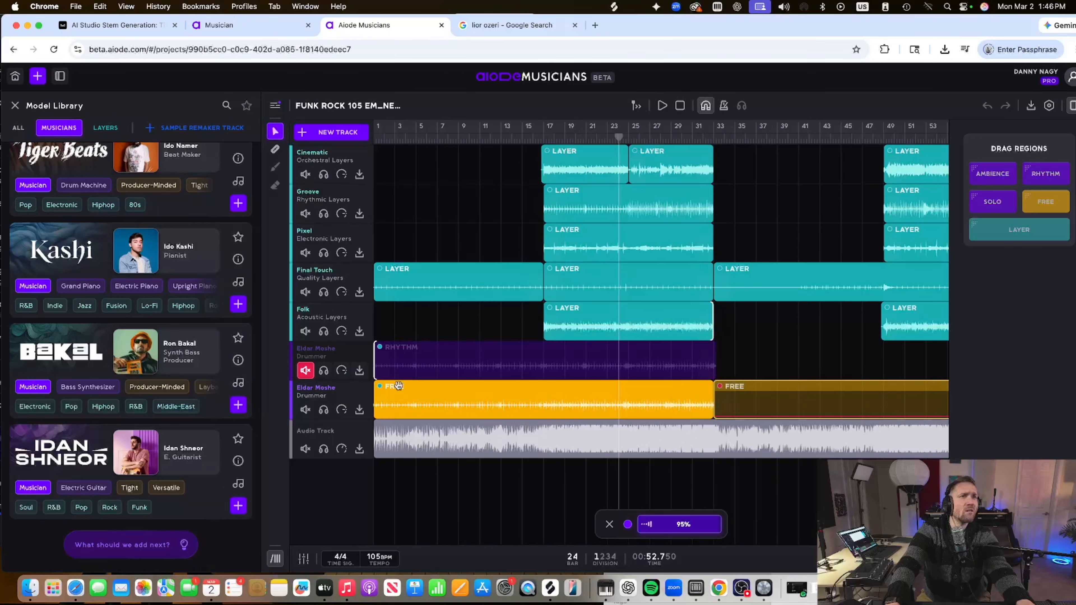
Unmute the first drummer track, add a region about 33.3 bars long after its existing part, and set it to Rhythm
scroll(487, 366, "right", 10)
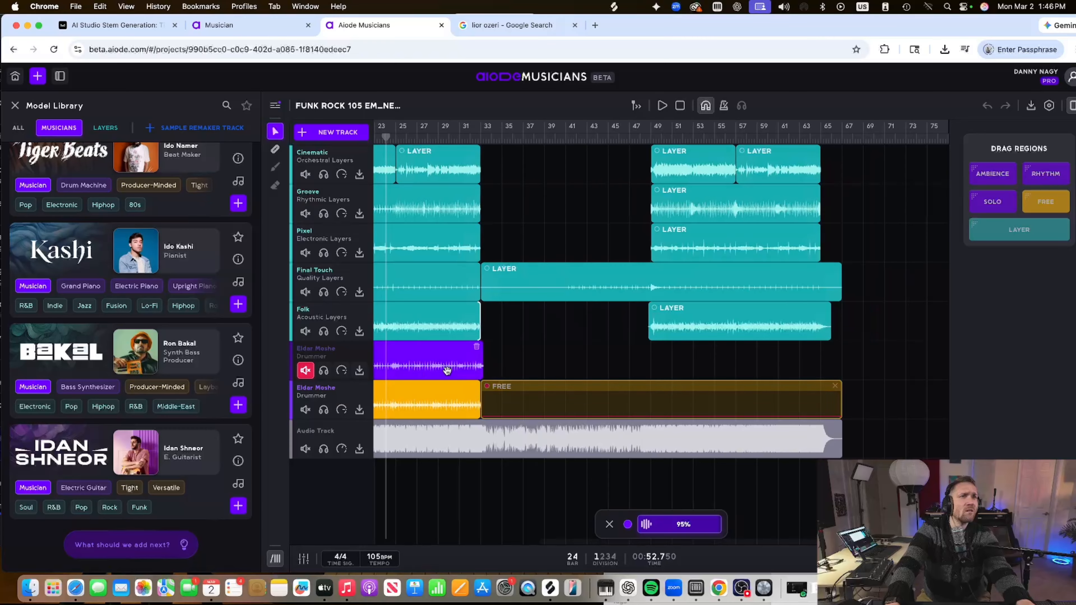
left_click(305, 370)
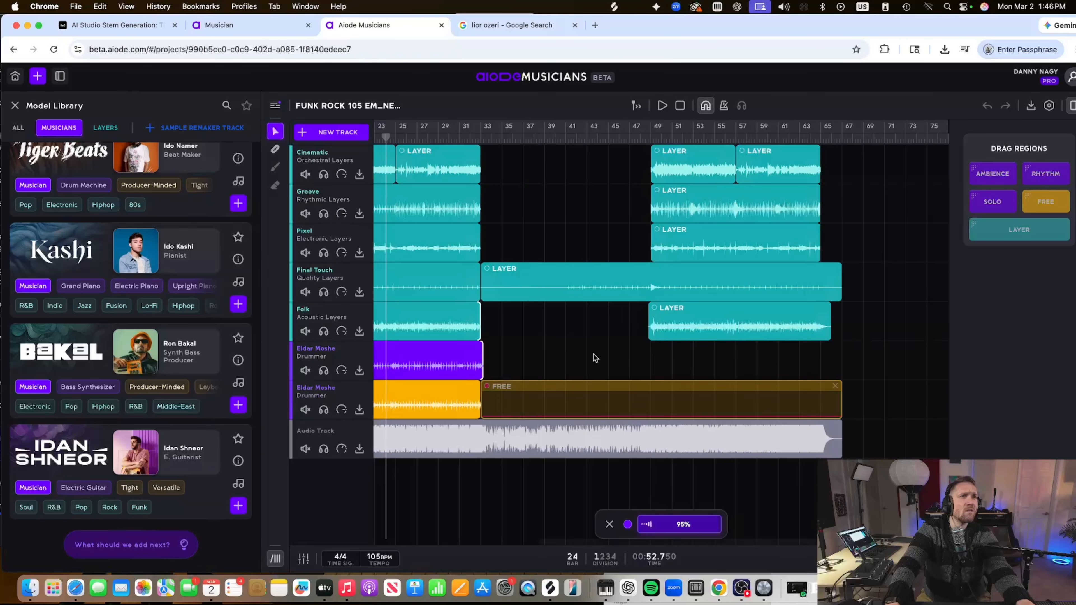
left_click_drag(841, 371, 482, 373)
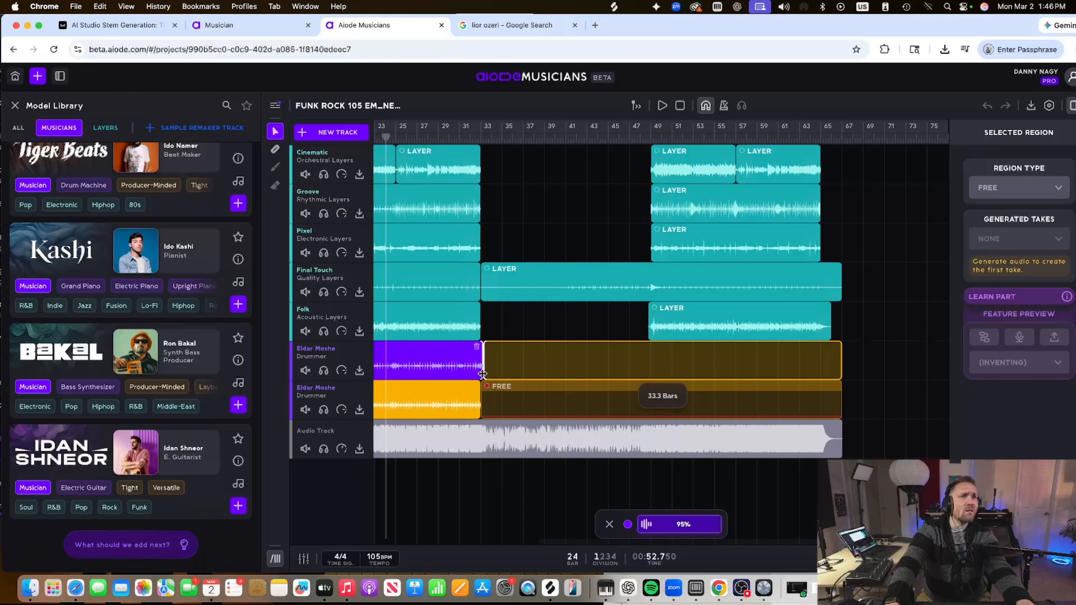
left_click(675, 403)
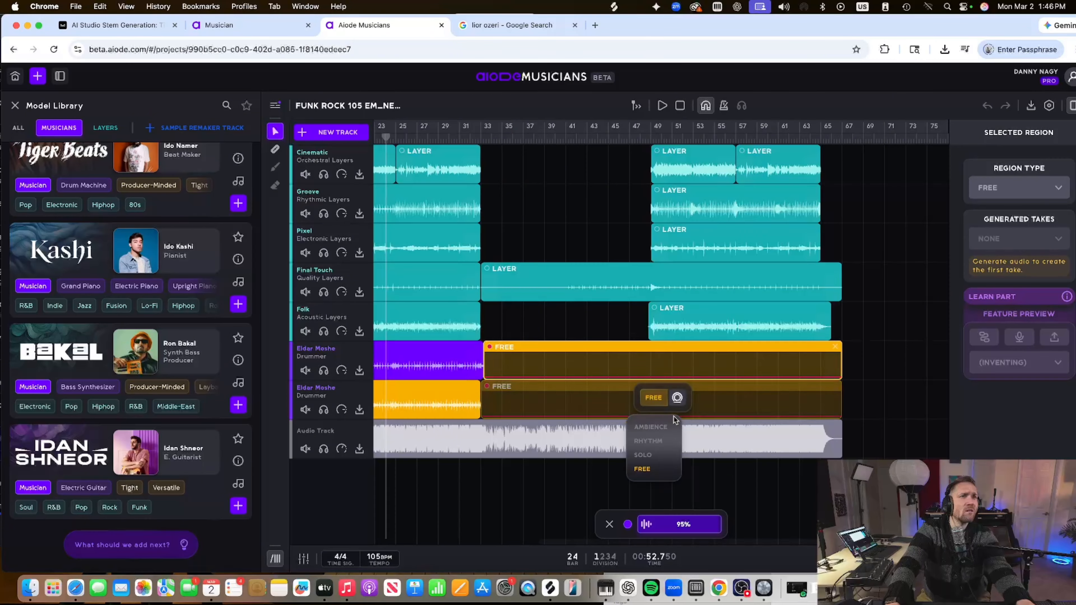
left_click(650, 469)
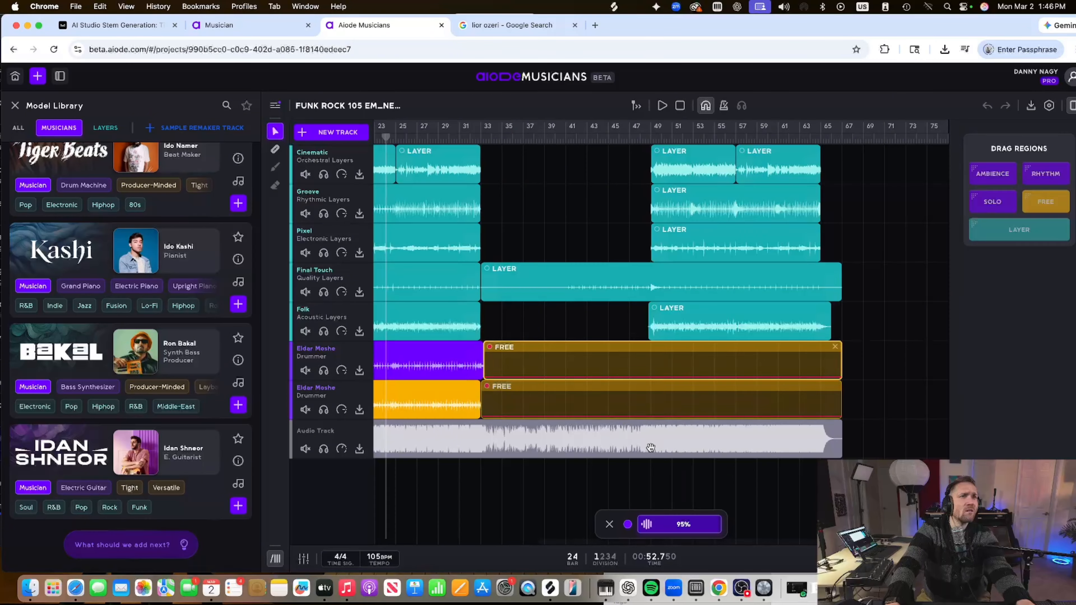
left_click(500, 350)
left_click(656, 407)
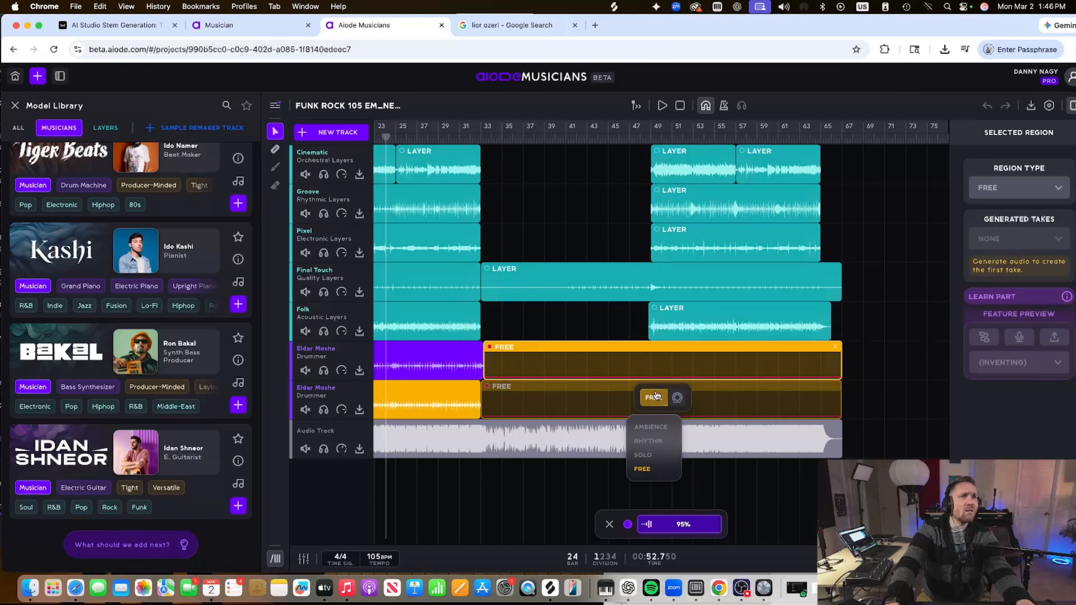
left_click(656, 441)
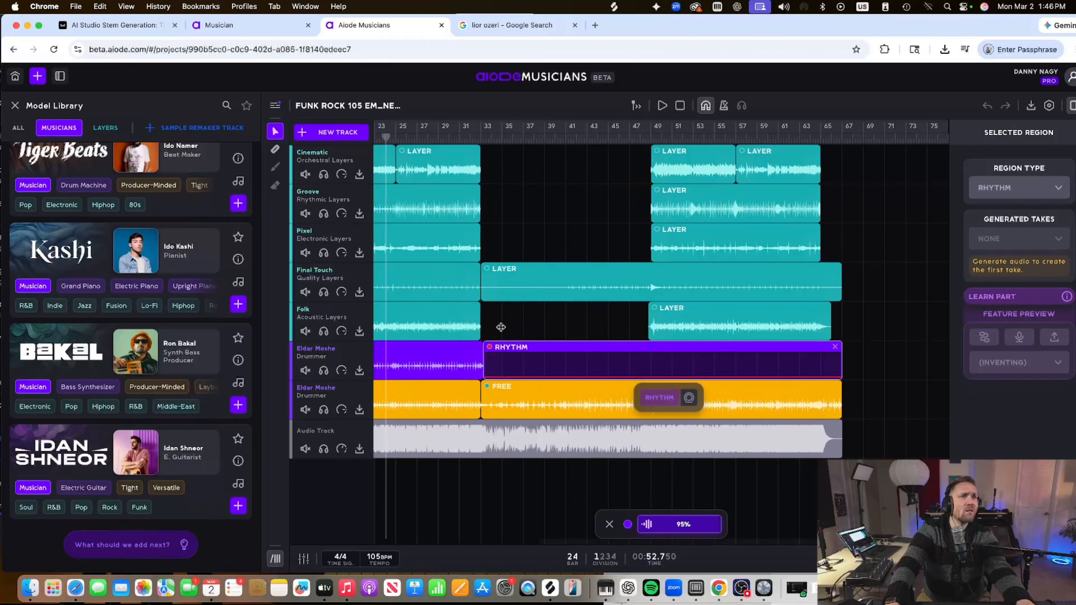
Mute the first drummer track, play from bar 33, and delete the stray empty region on the Folk track
left_click(305, 370)
left_click(480, 136)
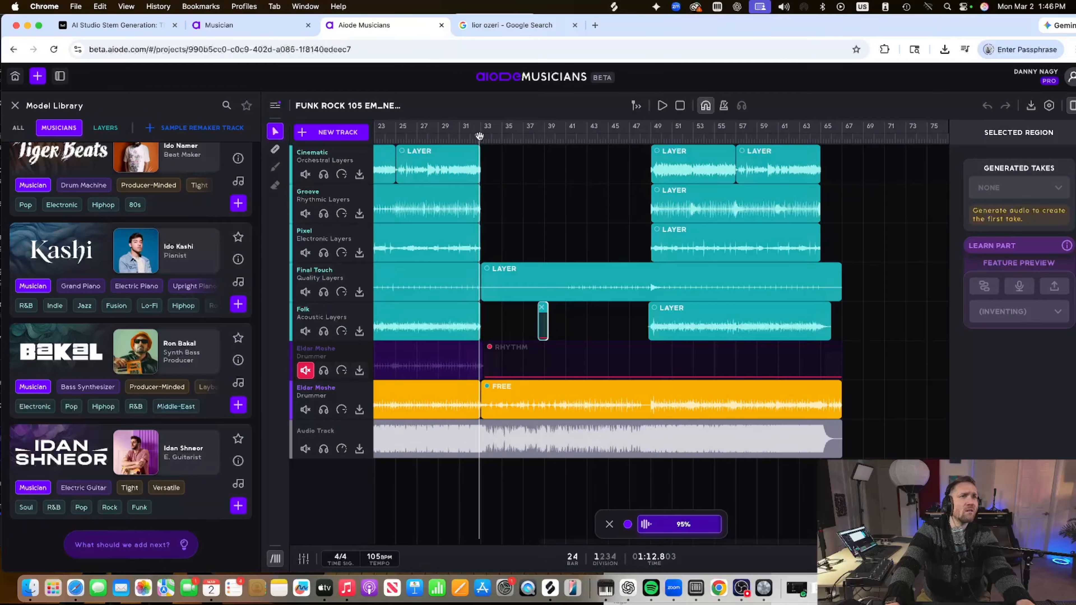
key("space")
left_click(542, 307)
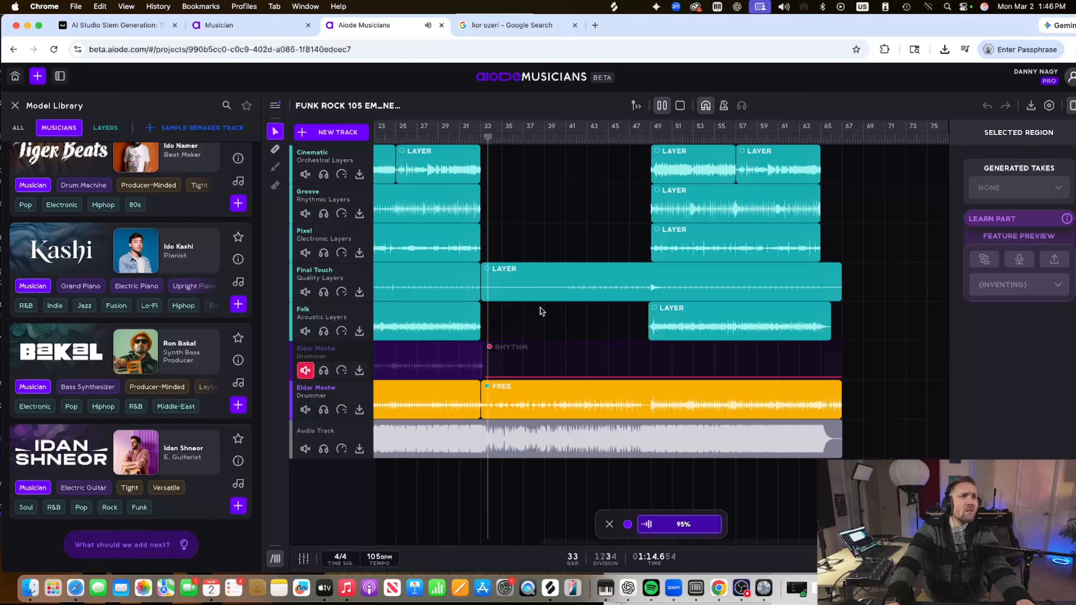
Solo the second drummer track and audition its later Free region from about bar 43 and from bar 49
left_click(323, 409)
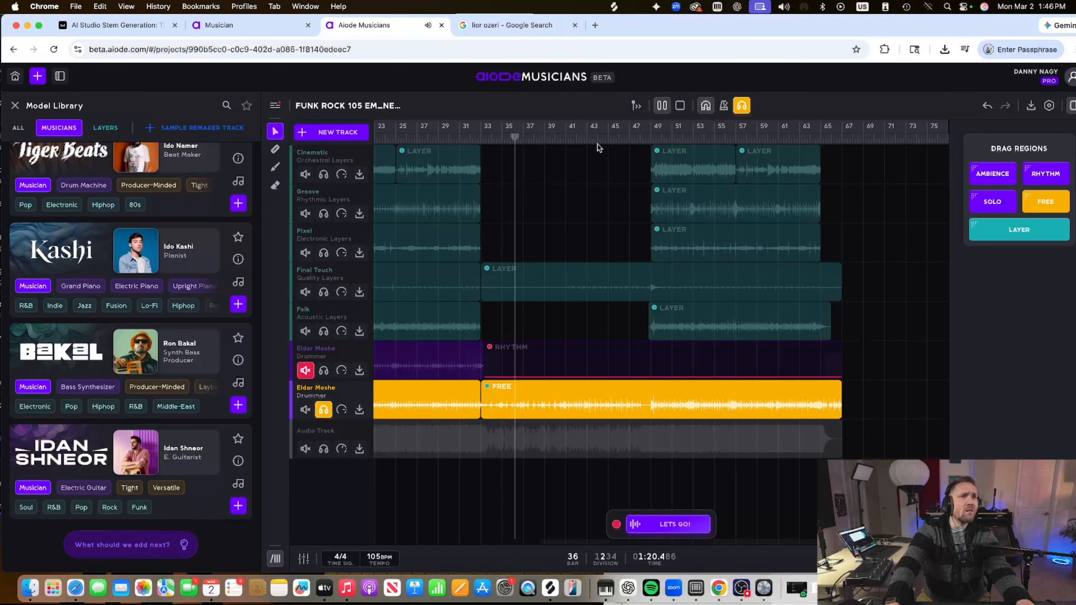
left_click(588, 137)
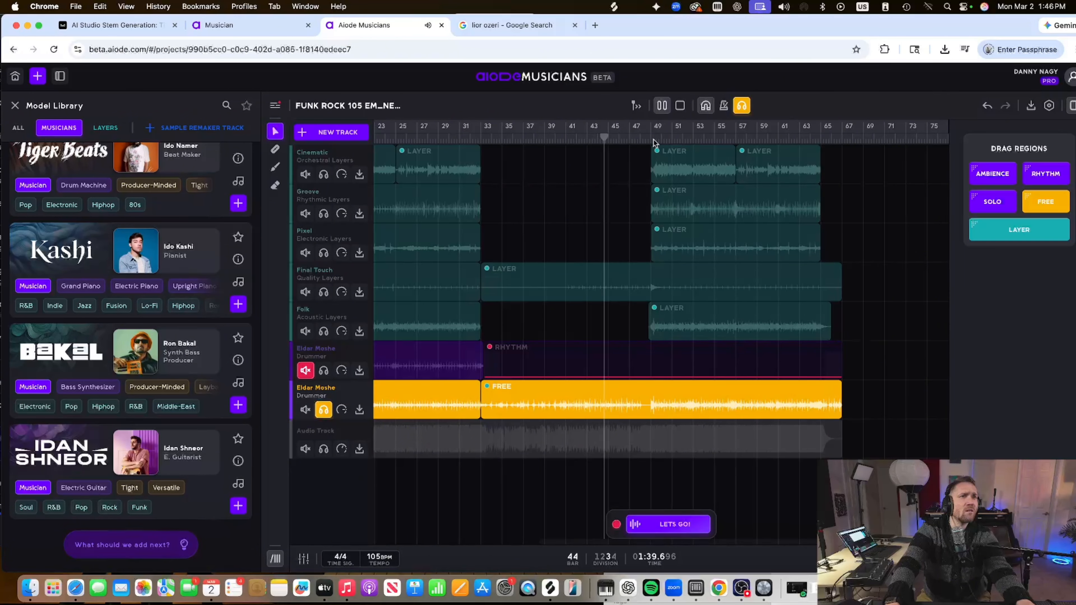
left_click(654, 139)
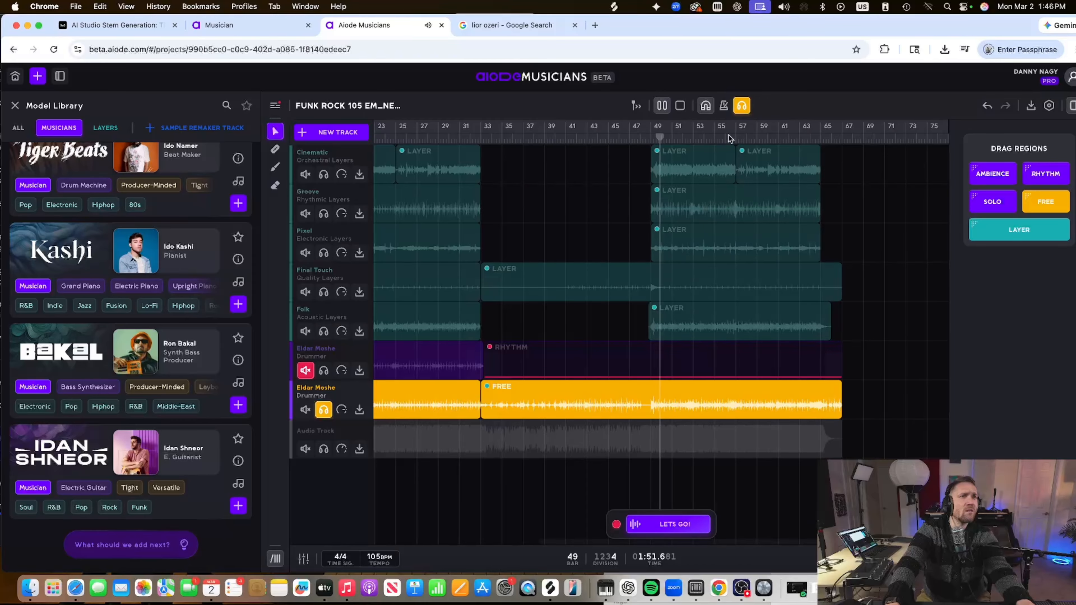
scroll(572, 346, "left", 5)
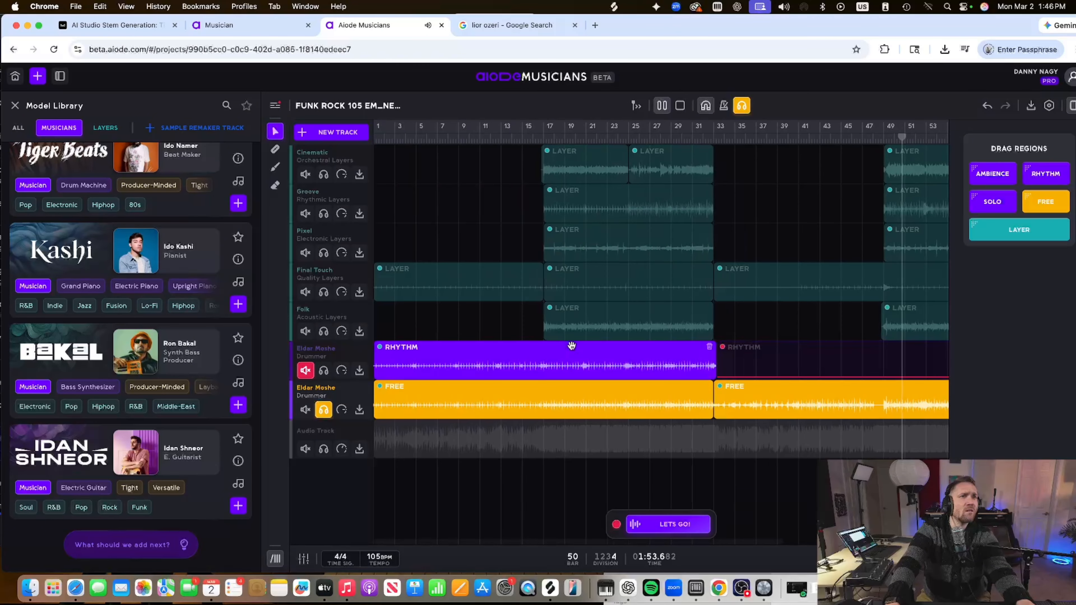
Audition the second drummer's Free region from about bar 57, then unsolo its track and unmute the first drummer track
scroll(572, 345, "right", 5)
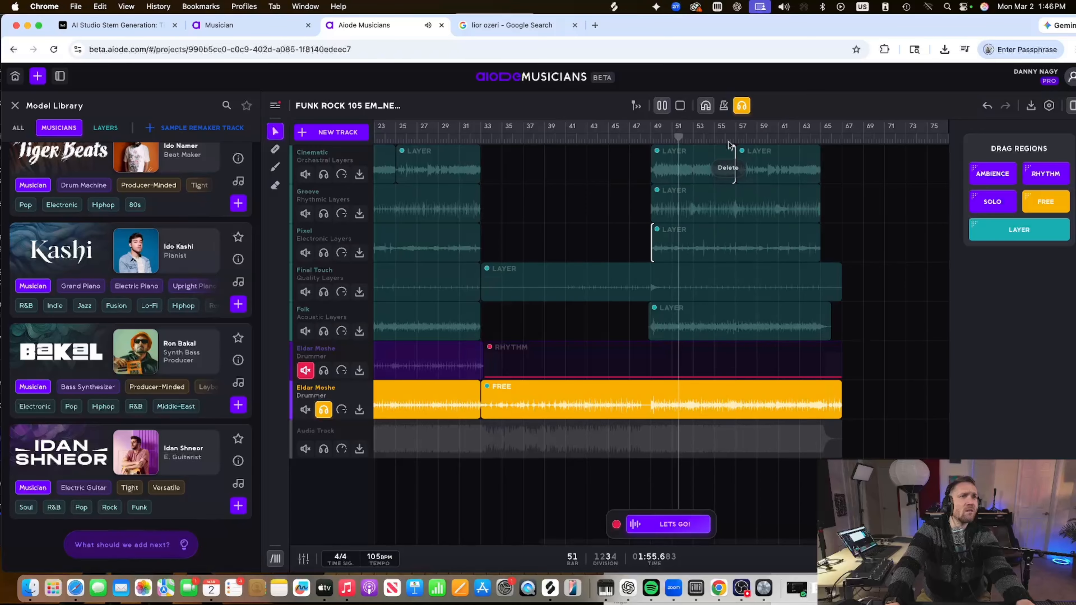
left_click(736, 139)
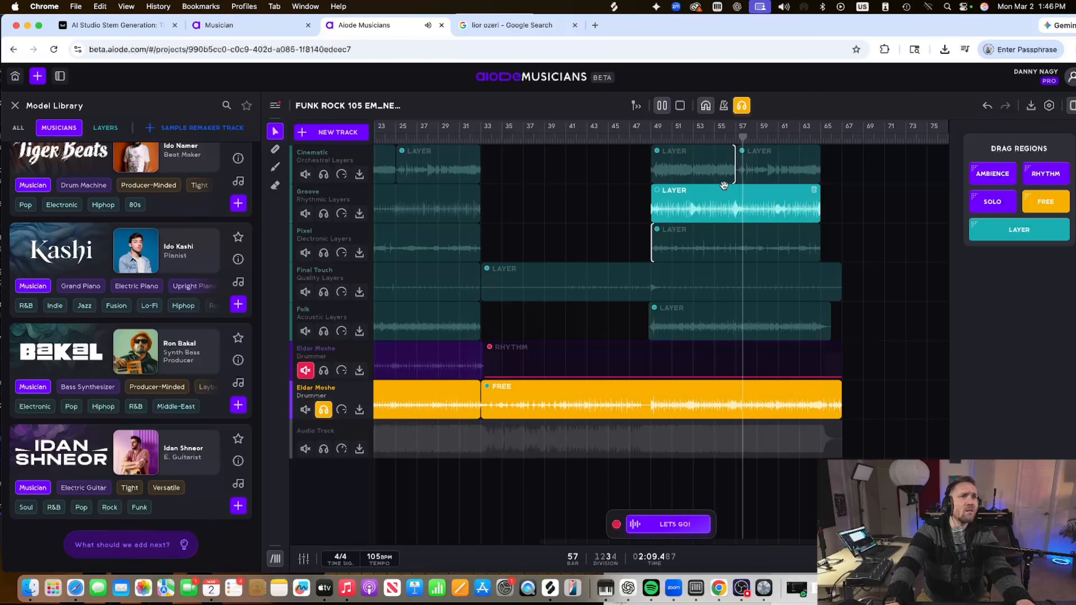
key("space")
left_click(324, 409)
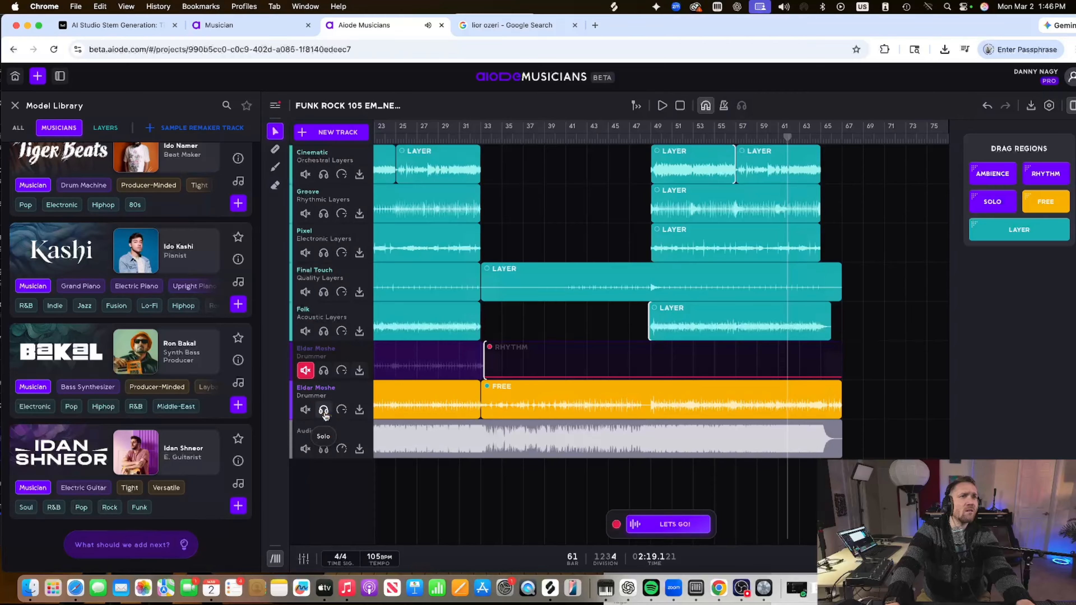
left_click(305, 370)
left_click(766, 345)
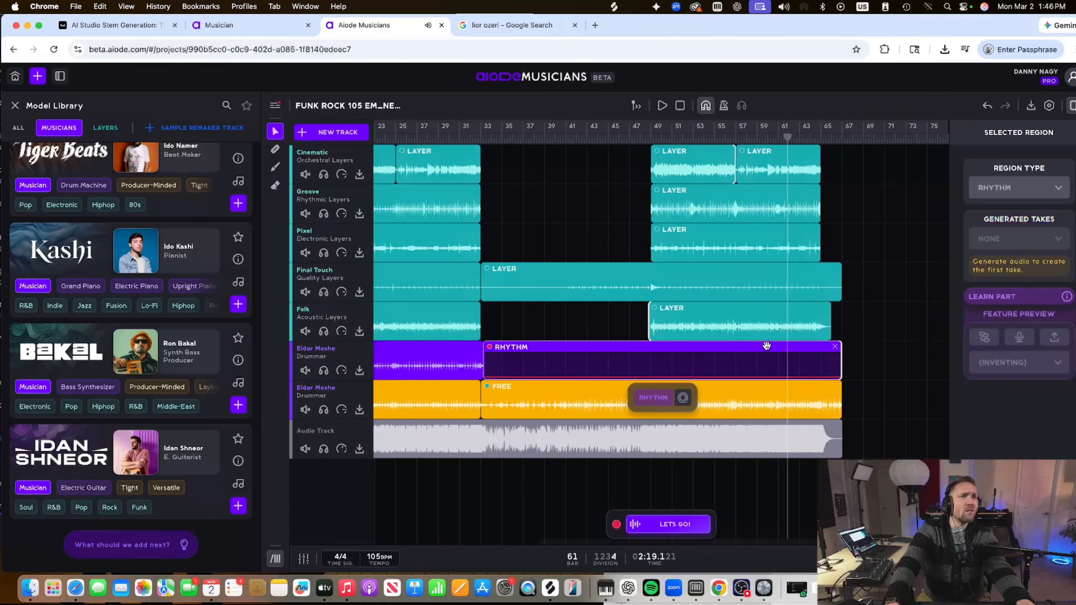
left_click(669, 396)
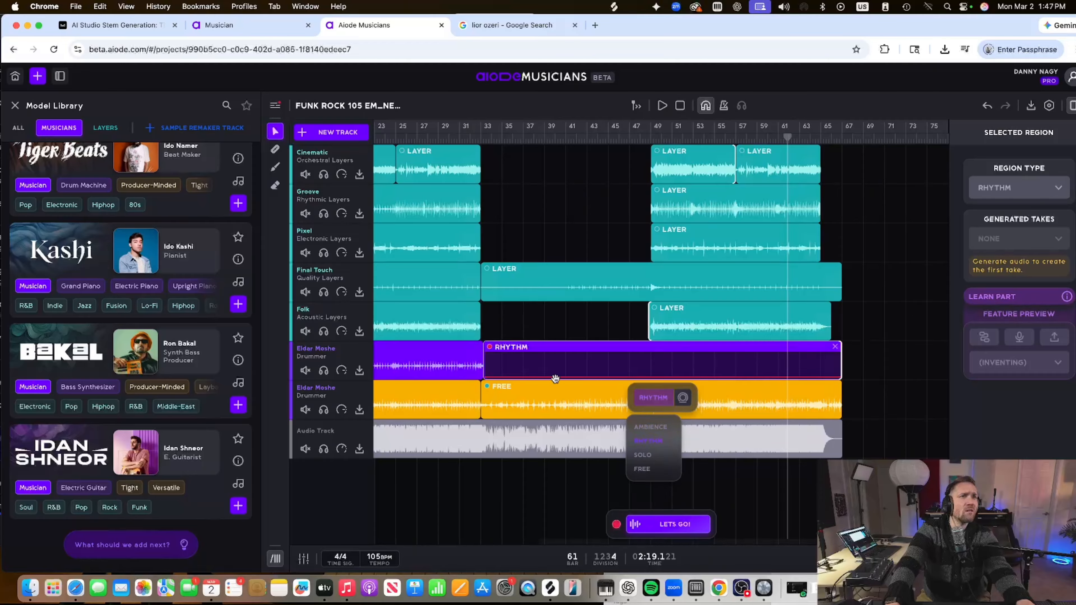
left_click(668, 402)
left_click(670, 403)
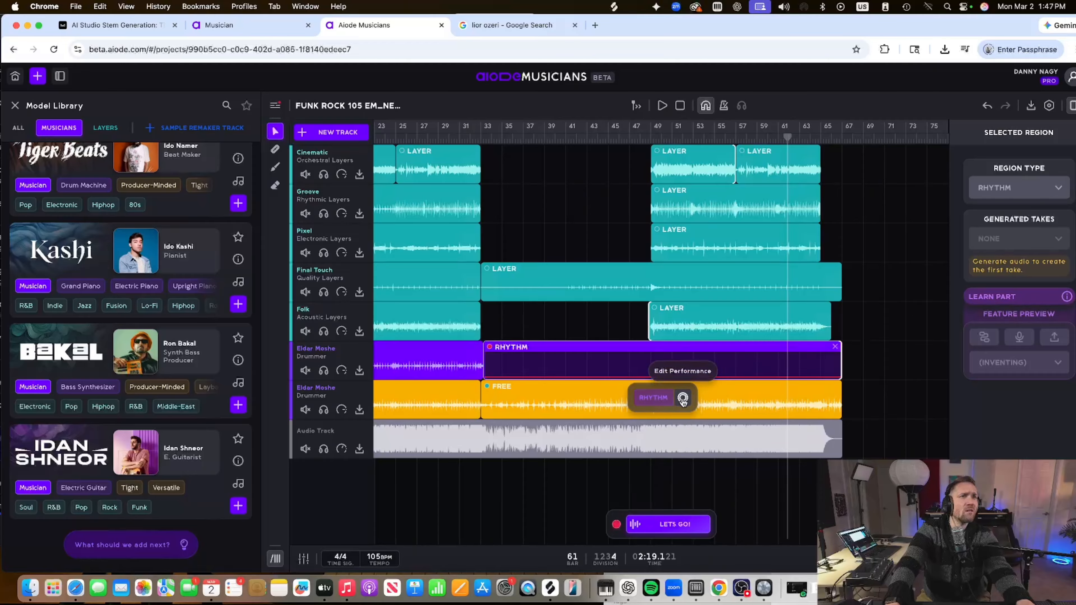
left_click(658, 402)
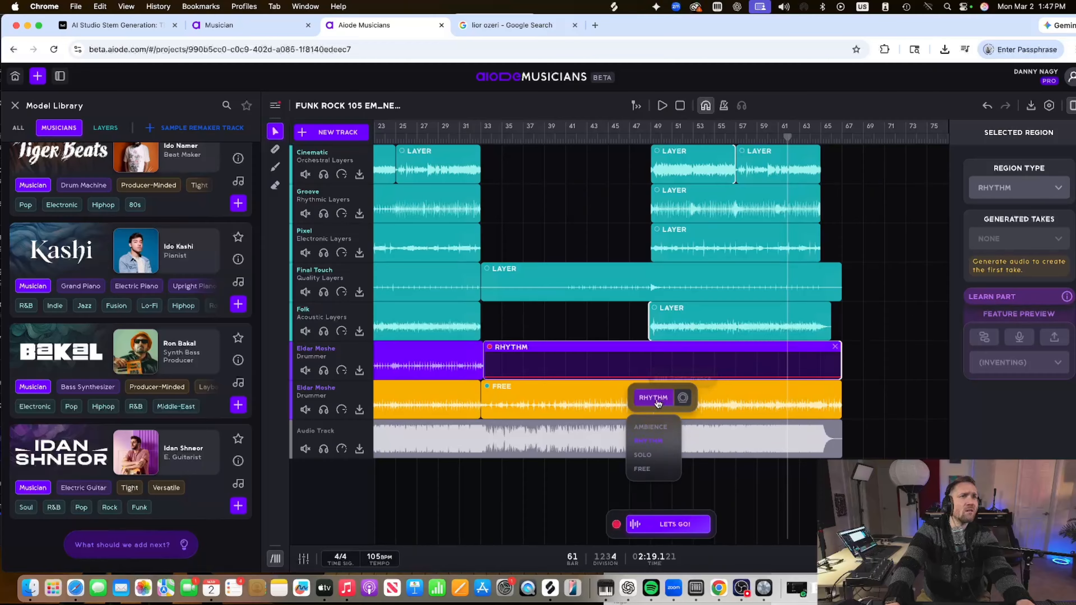
left_click(686, 524)
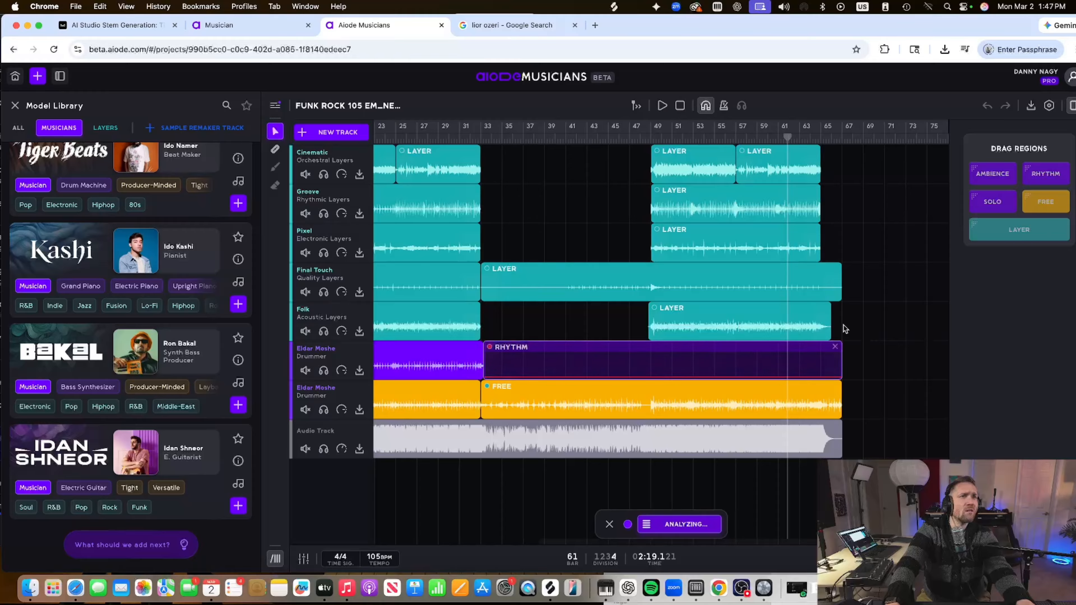
left_click(609, 524)
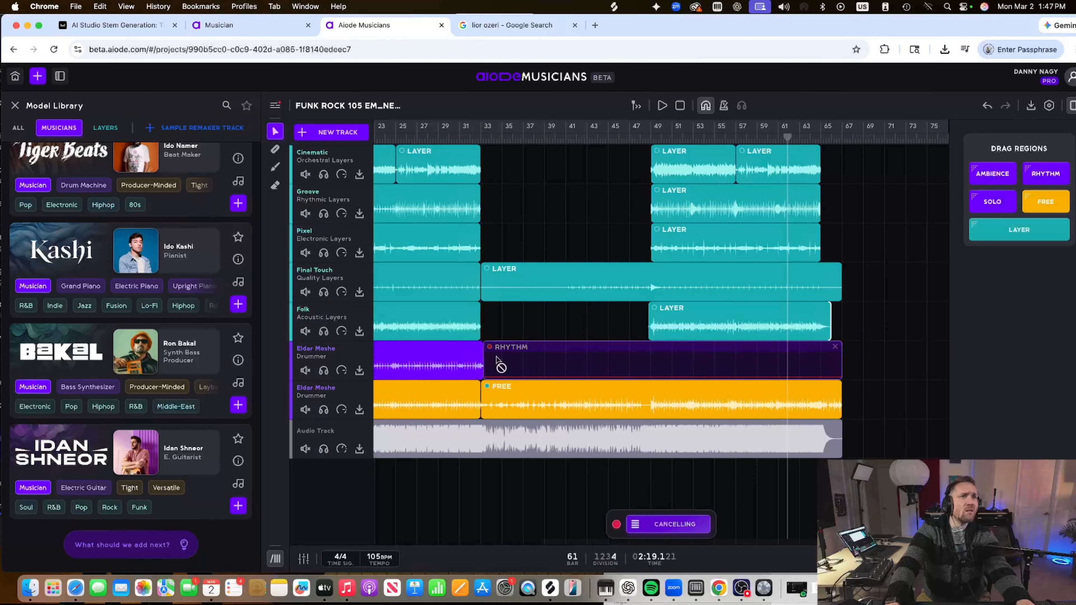
Trim the end of the first drummer track's earlier Rhythm region to bar 33
left_click(478, 373)
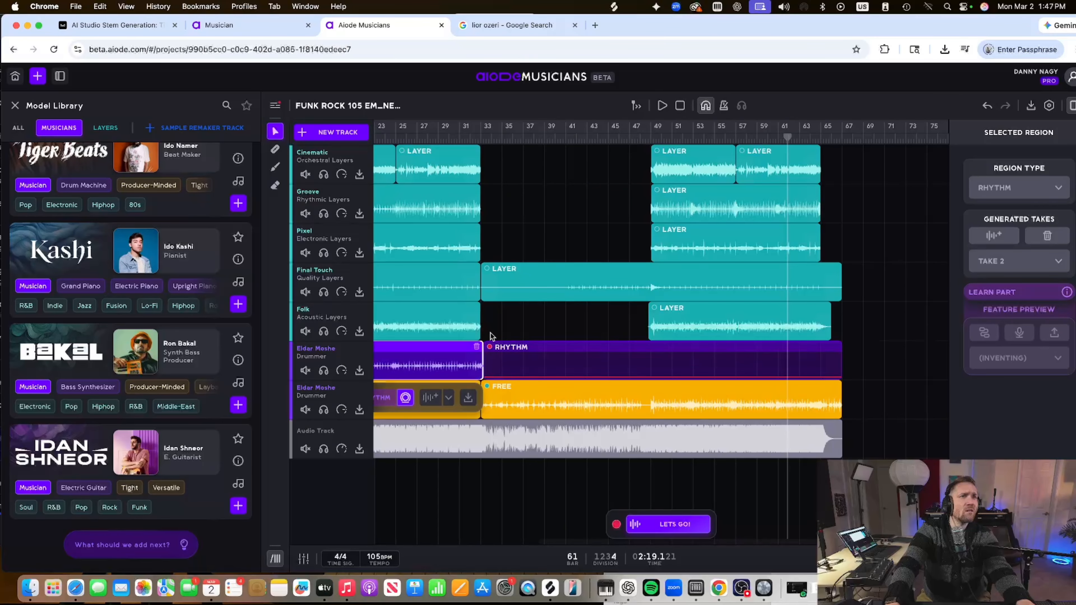
scroll(491, 337, "up", 10)
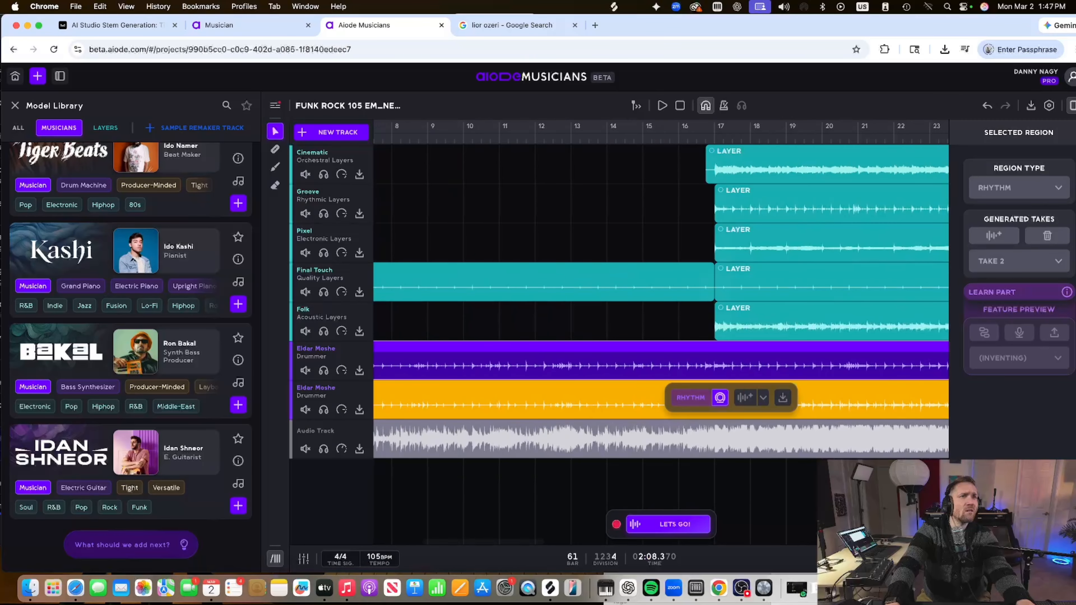
scroll(660, 346, "right", 5)
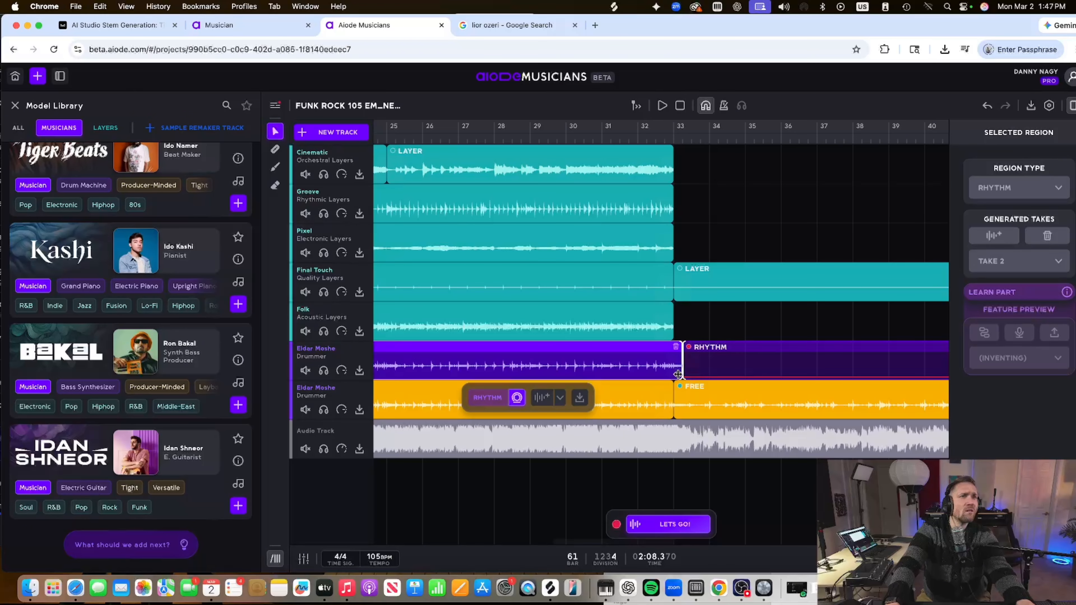
left_click_drag(678, 373, 670, 374)
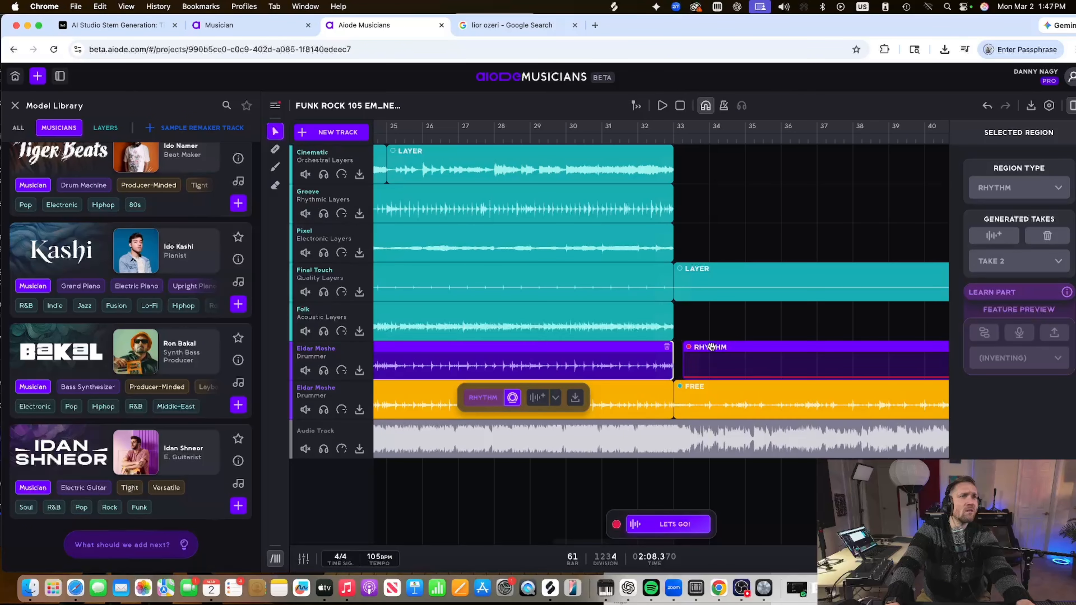
Extend the start of the first drummer's later Rhythm region back to bar 33 and generate it
left_click(685, 365)
scroll(723, 352, "right", 10)
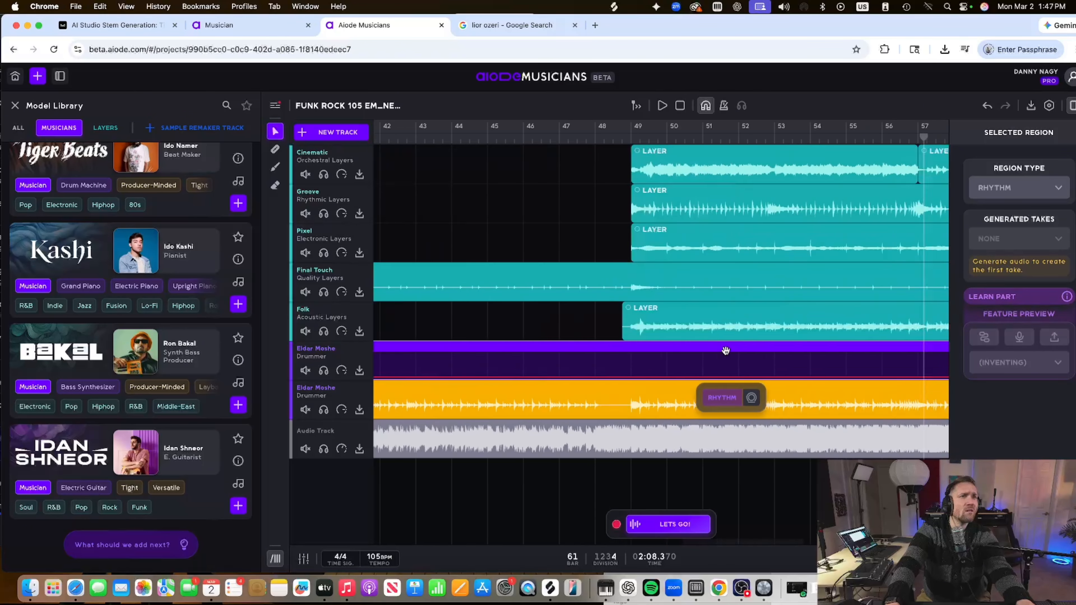
left_click(648, 524)
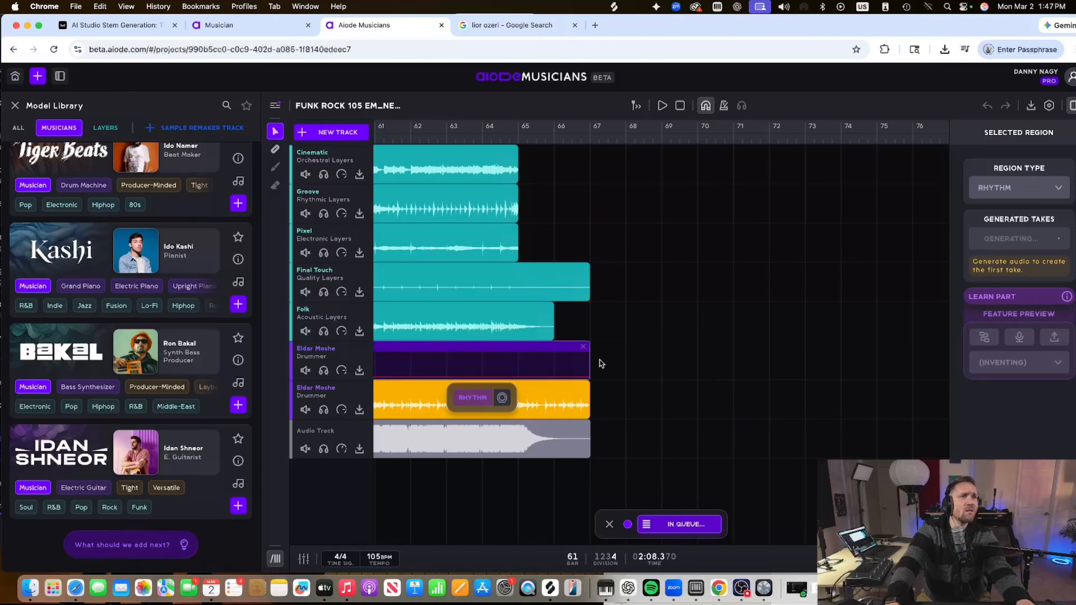
Play from about bar 21 and compare the Rhythm and Free drummer tracks by soloing them in turn
scroll(597, 357, "left", 8)
scroll(592, 352, "left", 5)
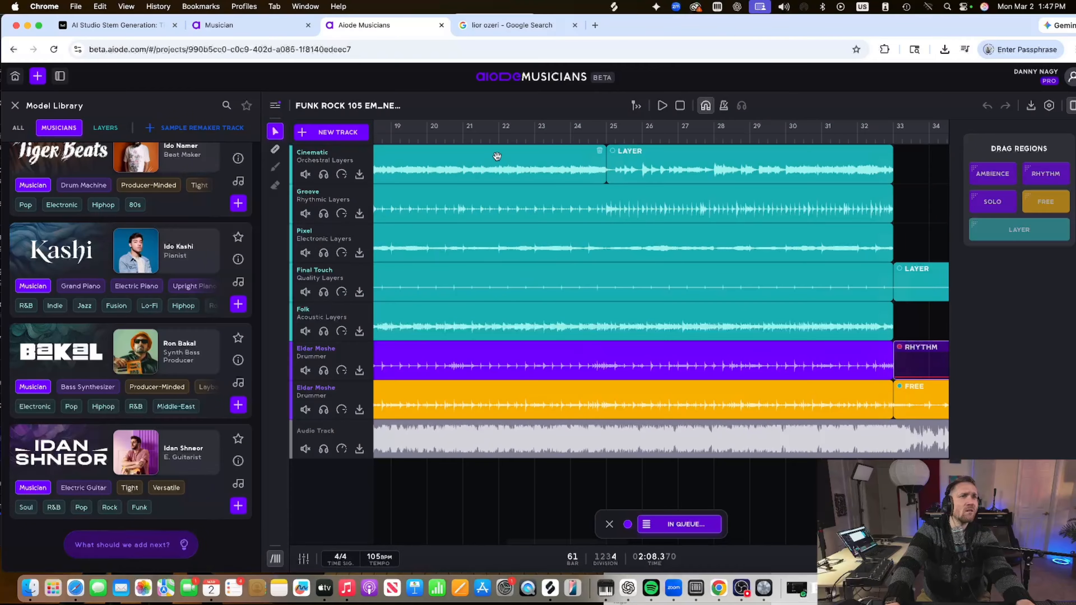
left_click(487, 156)
key("space")
left_click(324, 370)
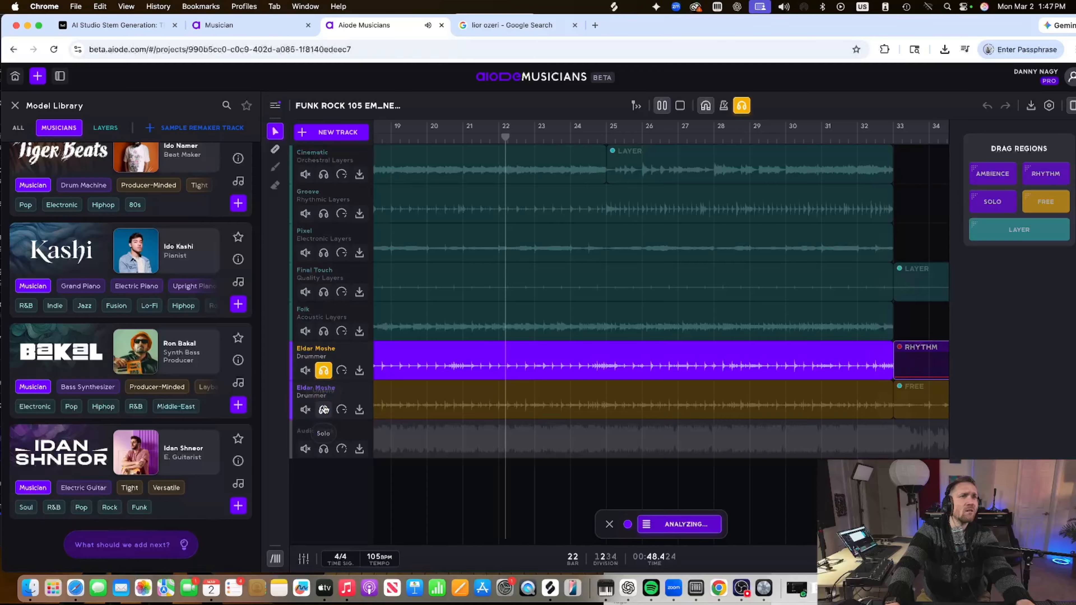
left_click(323, 409)
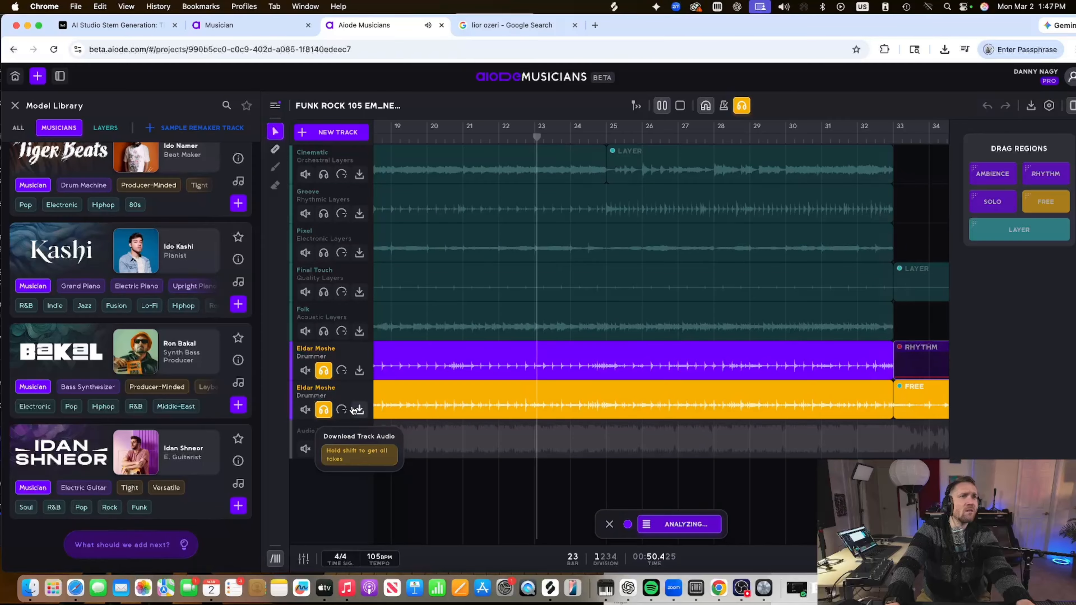
left_click(322, 372)
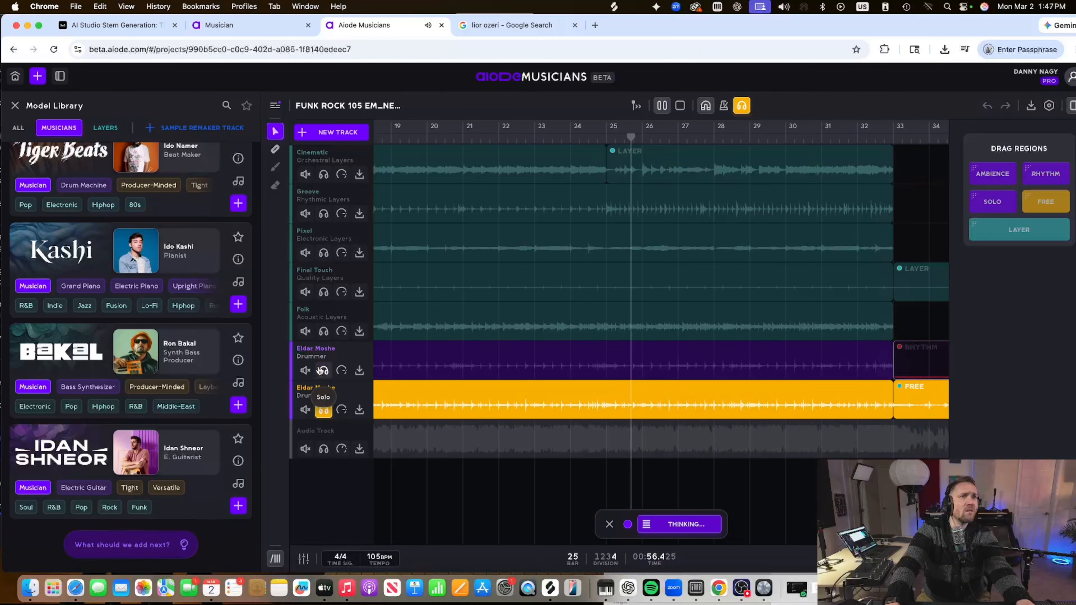
left_click(322, 371)
left_click(324, 411)
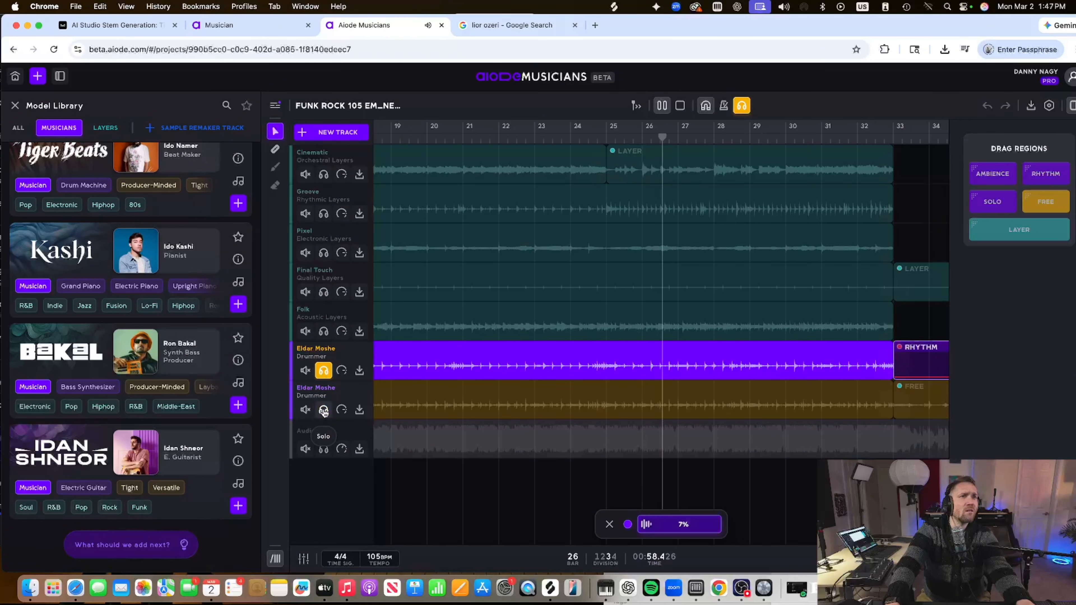
left_click(324, 371)
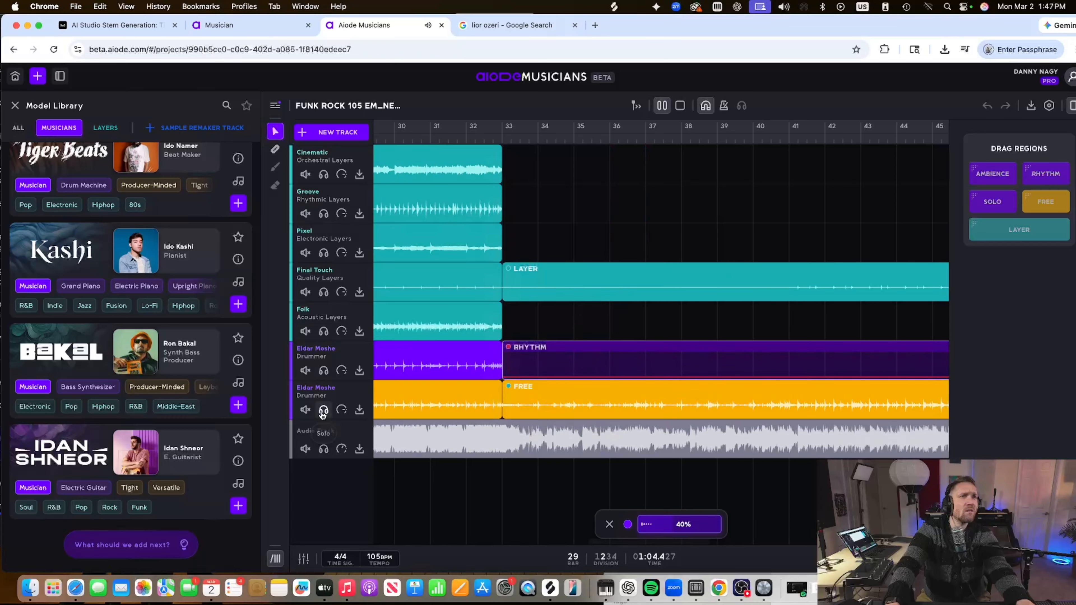
Mute the second drummer track with the Free regions and stop playback
left_click(324, 412)
left_click(323, 412)
left_click(306, 410)
key("space")
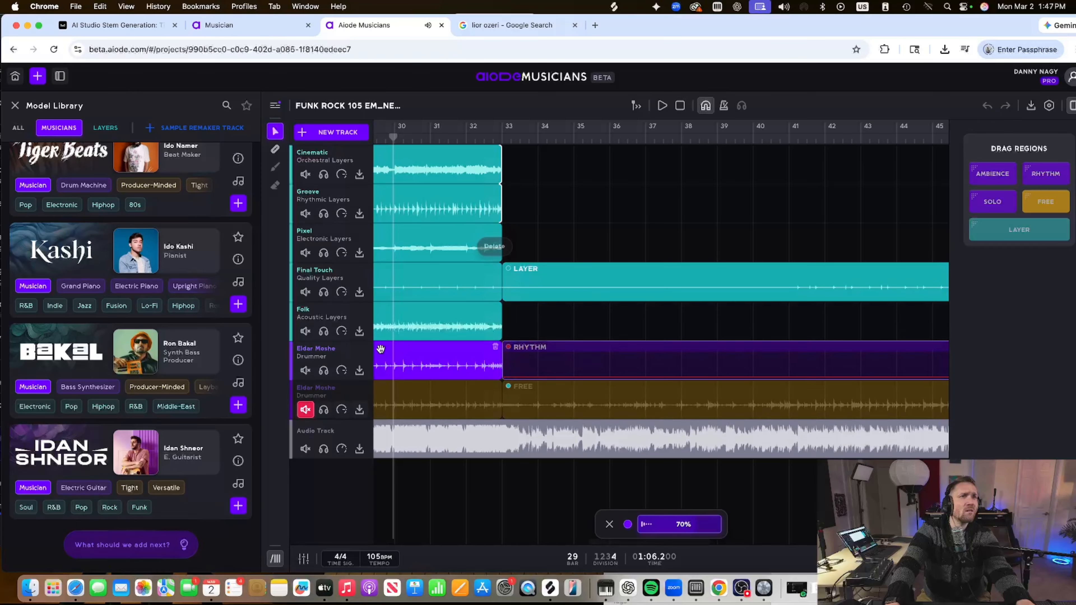
Add the trumpet player from the musician library to the project as a new track
scroll(169, 398, "up", 5)
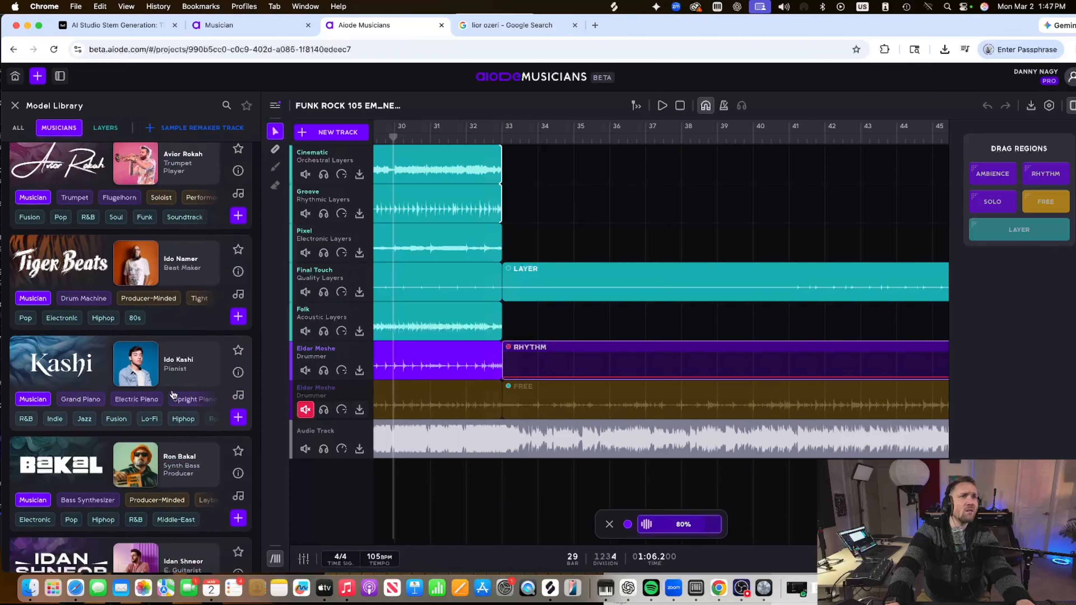
scroll(124, 304, "up", 3)
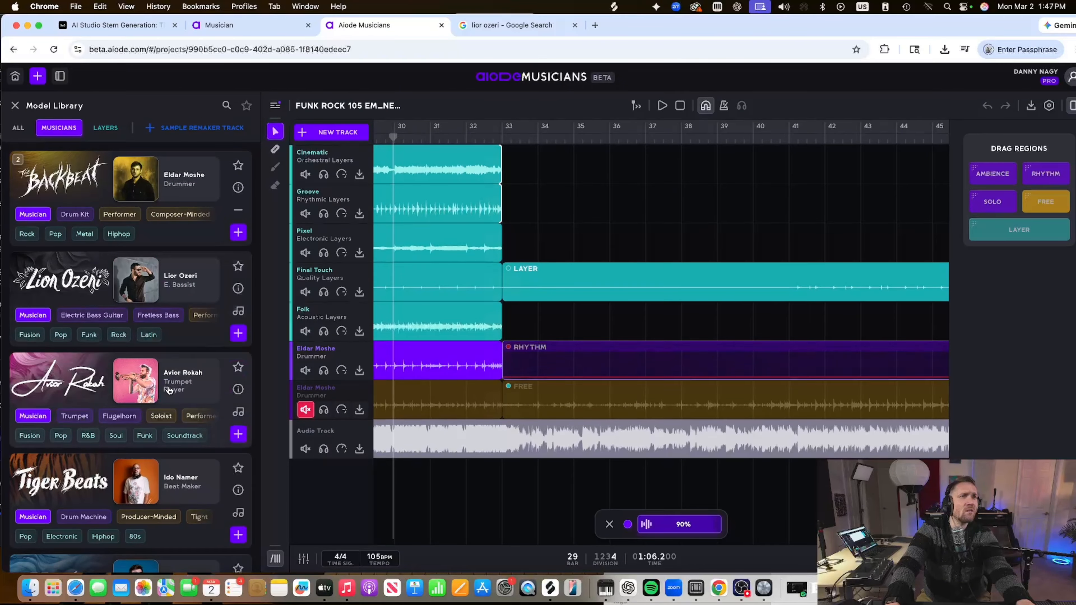
left_click(239, 435)
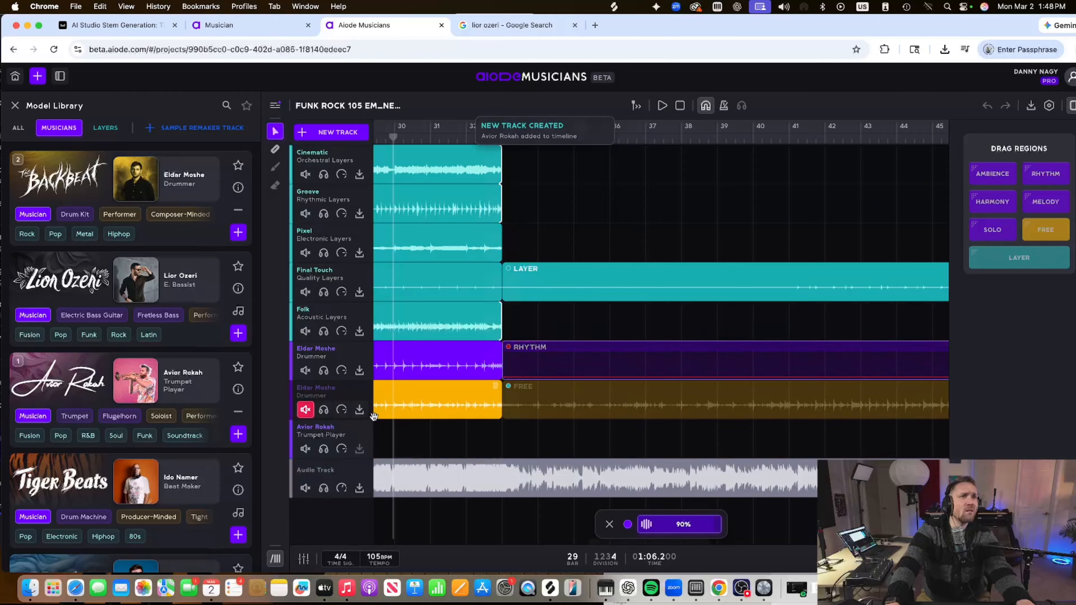
Audition the first drummer's newly generated Rhythm region from bar 33, briefly soloed and in the full mix, and from bar 49
scroll(495, 397, "left", 10)
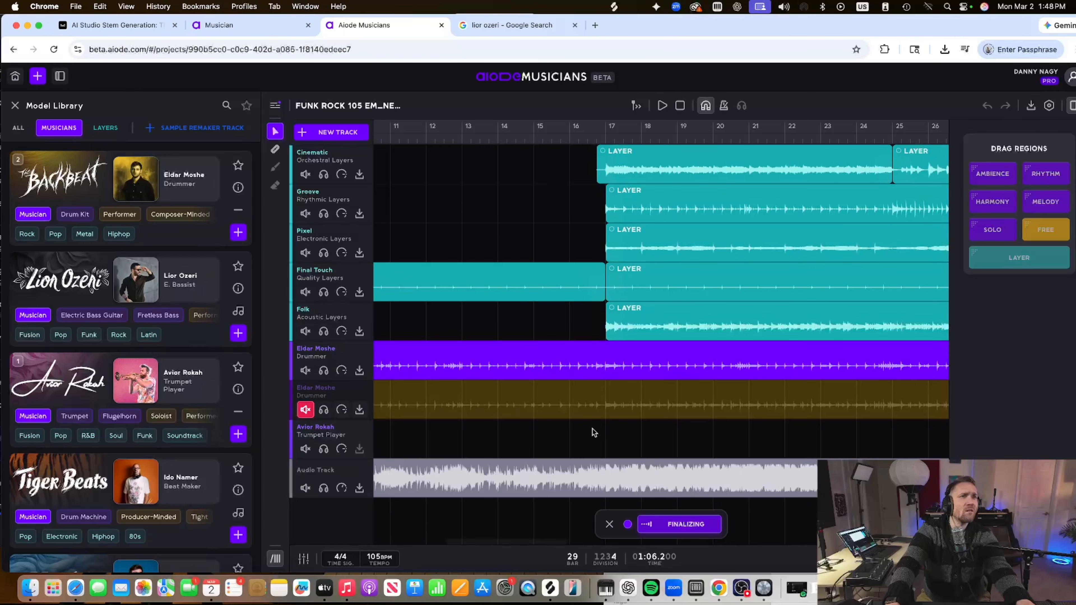
scroll(588, 399, "right", 7)
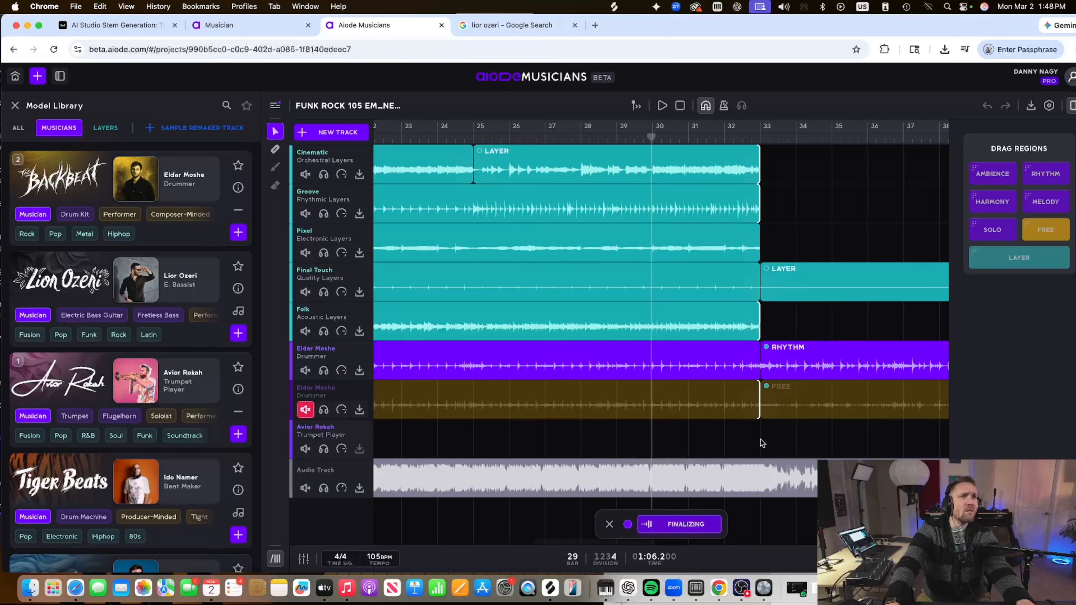
scroll(750, 436, "left", 3)
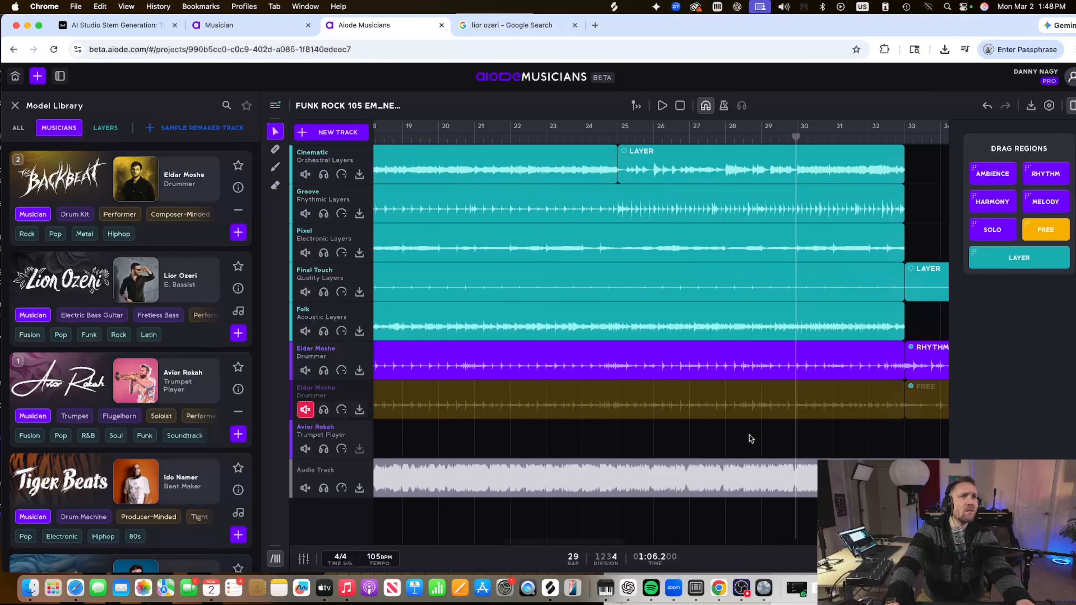
scroll(576, 449, "left", 12)
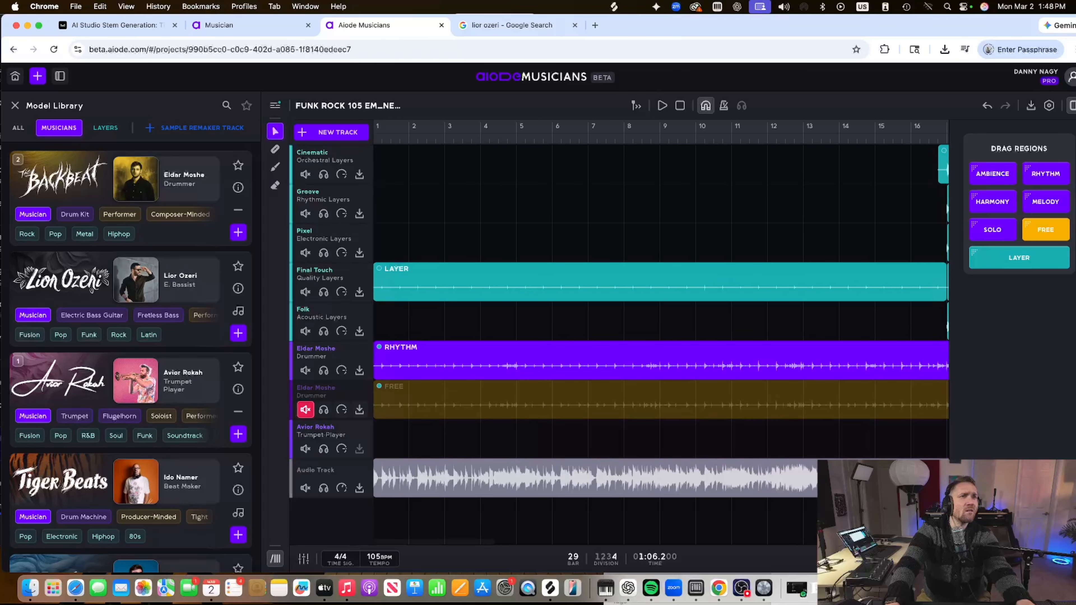
scroll(774, 499, "down", 5)
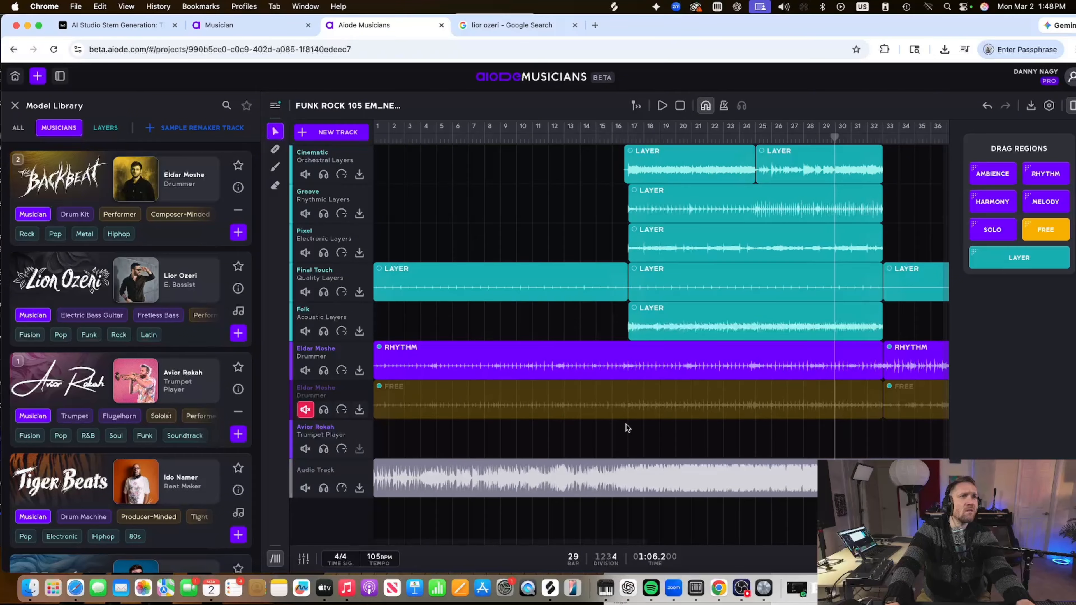
scroll(625, 426, "right", 15)
left_click(519, 135)
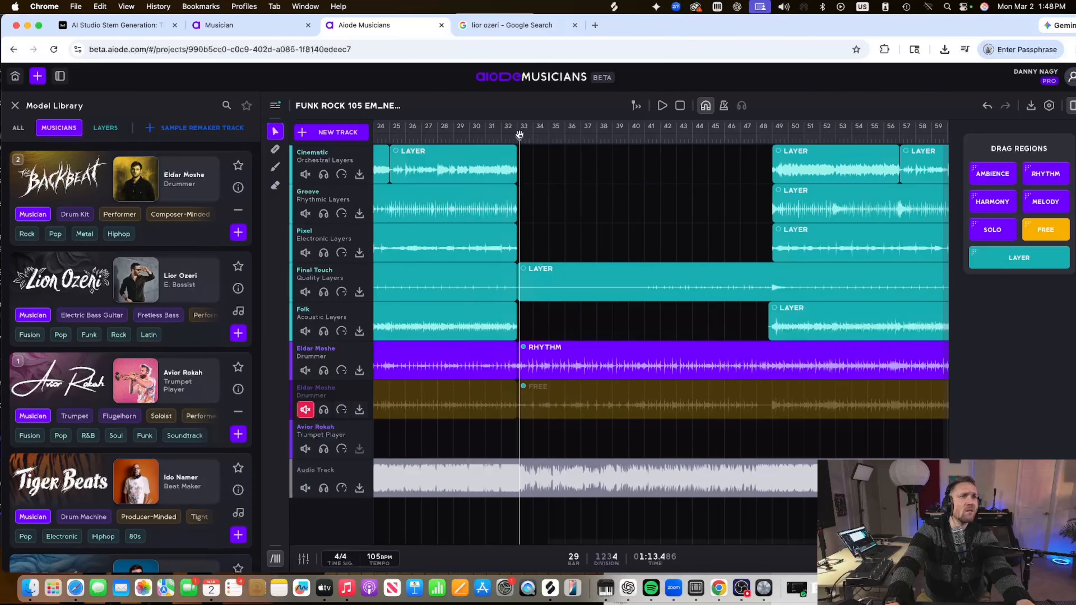
key("space")
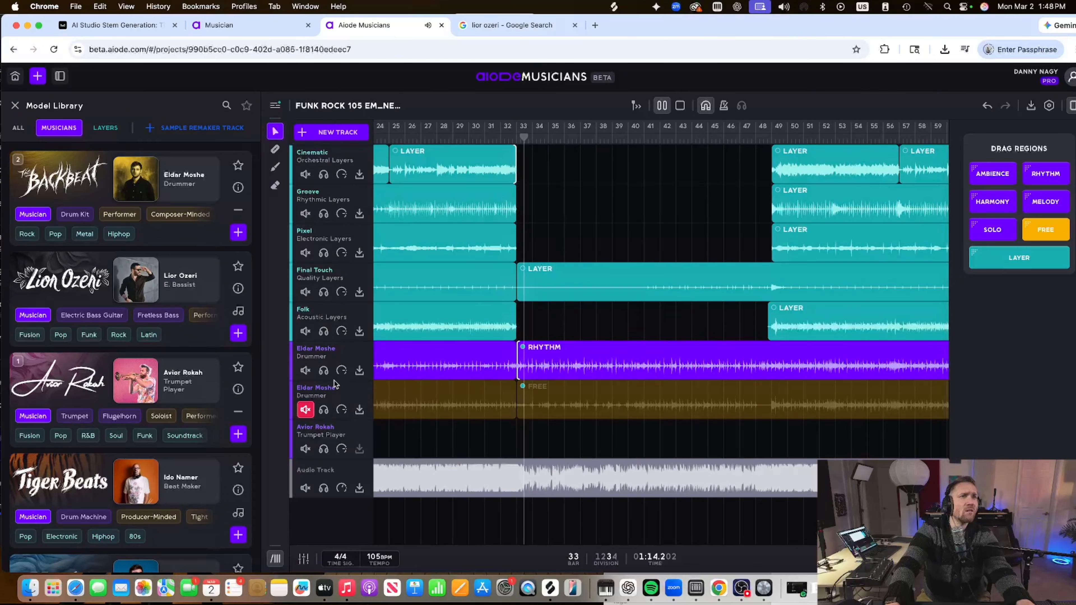
left_click(324, 371)
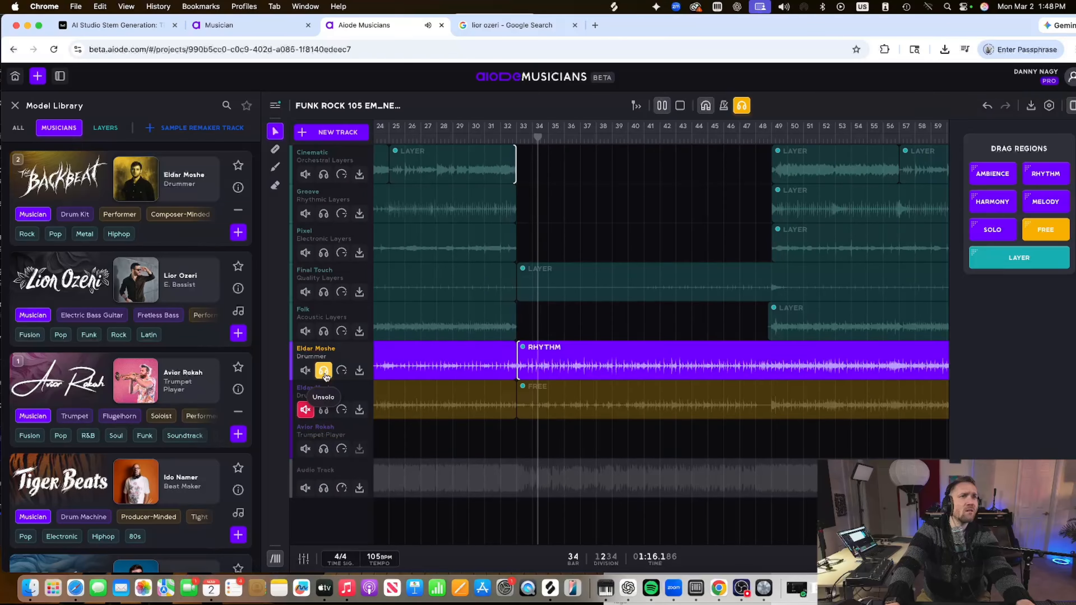
left_click(324, 371)
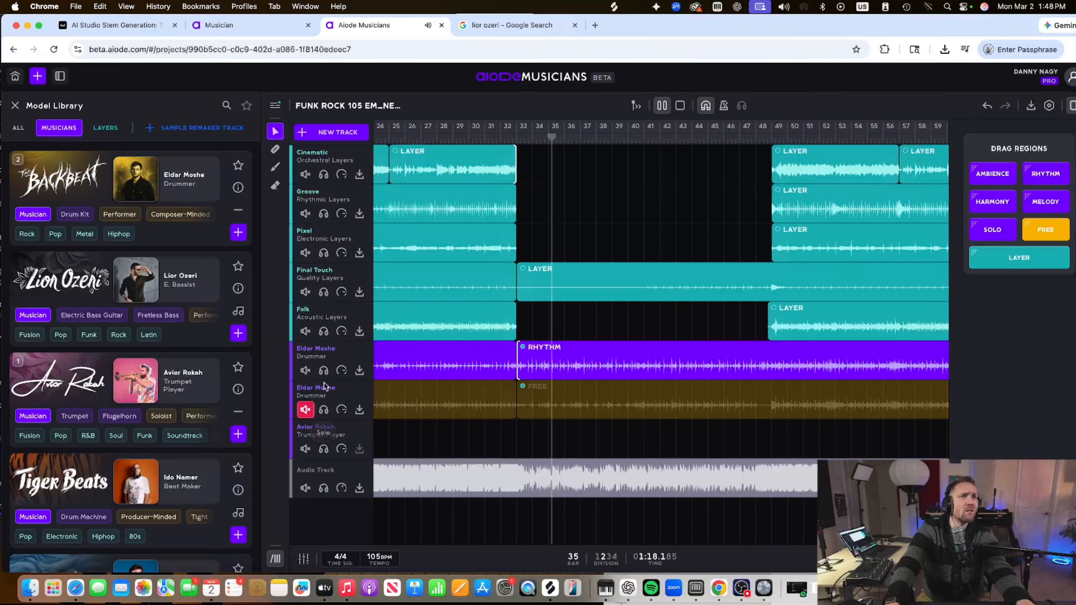
left_click(756, 170)
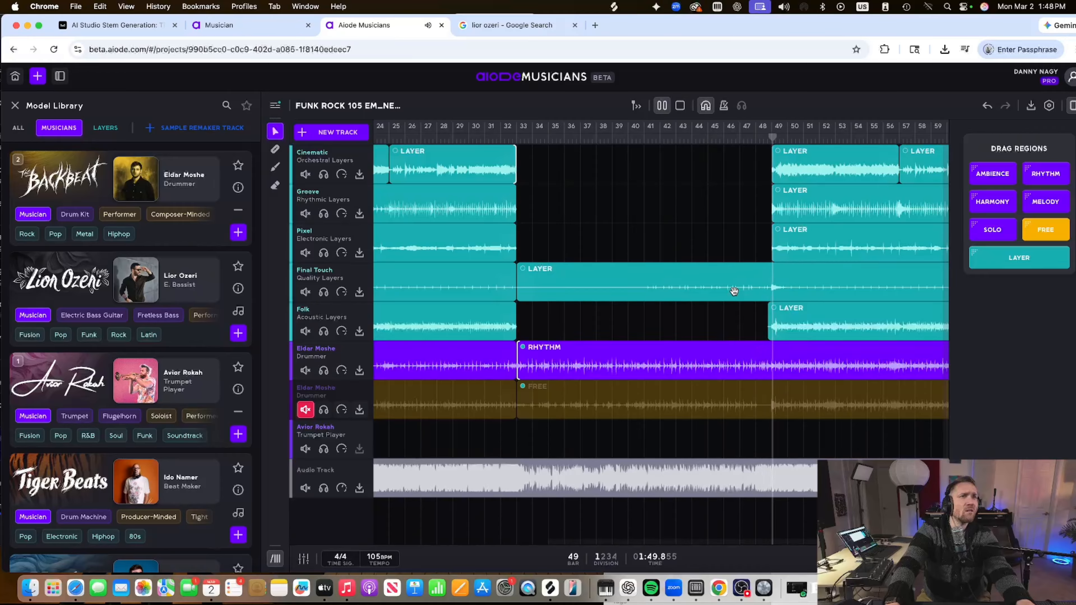
Compare the first drummer's Rhythm track soloed and in the full mix from about bar 49, ending with solo off and playback stopped
left_click(324, 371)
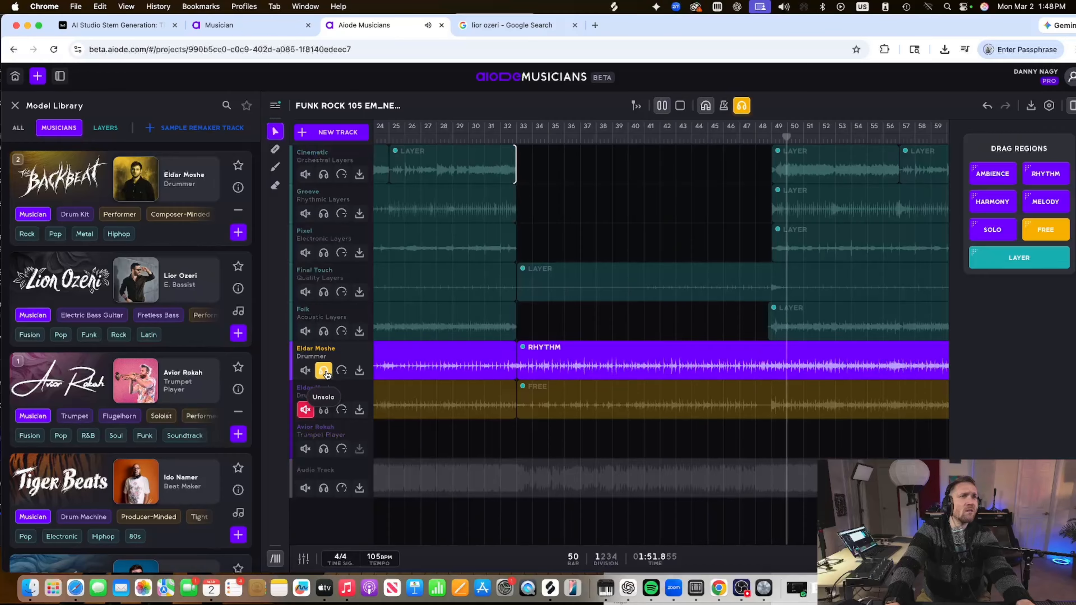
left_click(324, 370)
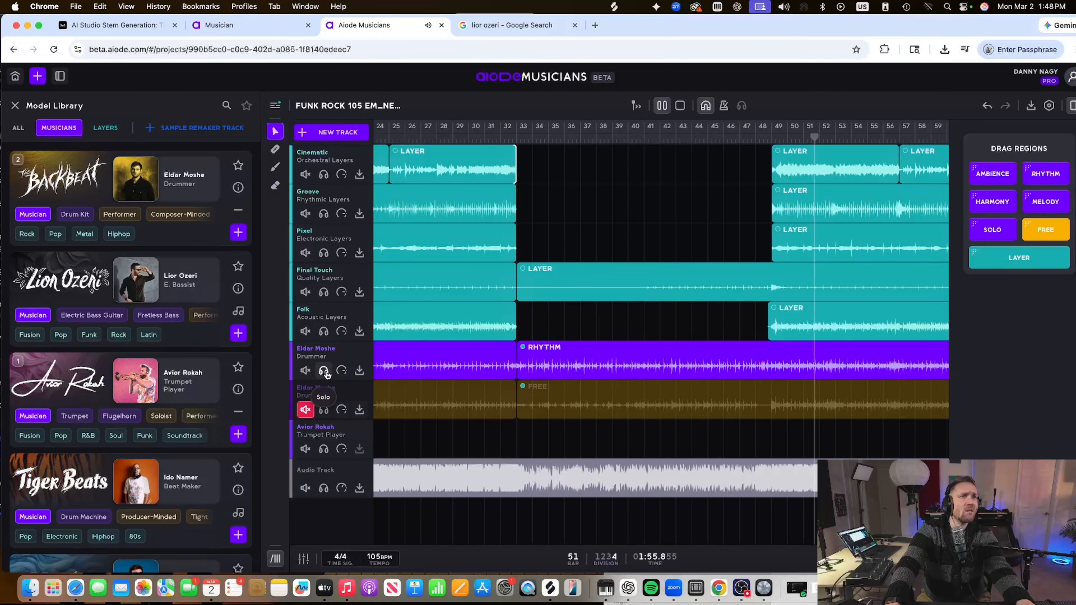
left_click(324, 370)
scroll(719, 317, "right", 6)
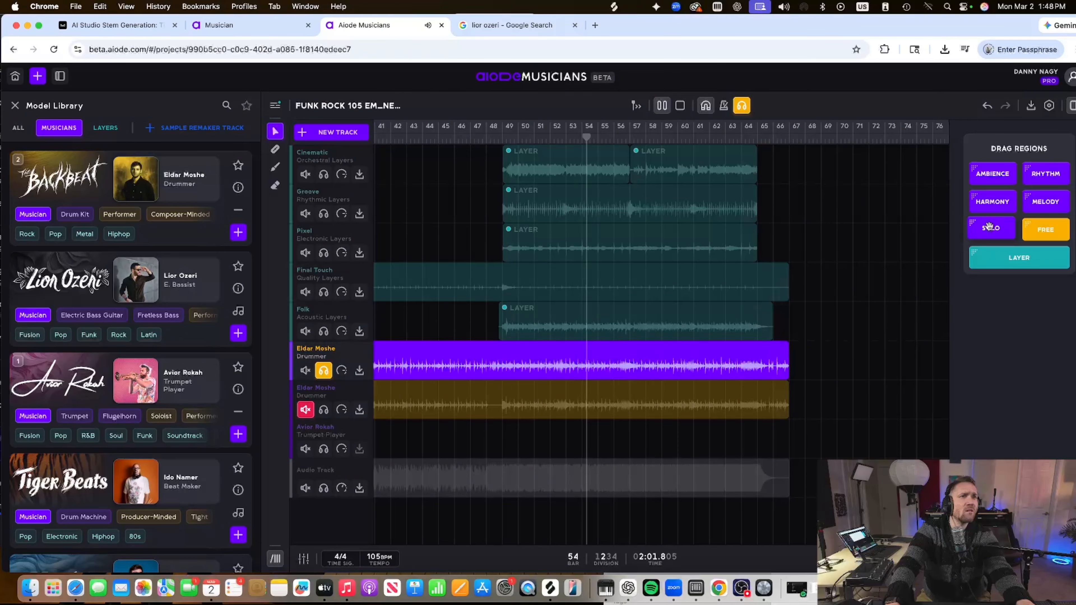
key("space")
left_click(323, 370)
Add a third drummer track from the musician library and draw a region on it from bar 33 to about bar 65
scroll(588, 391, "left", 6)
left_click(589, 391)
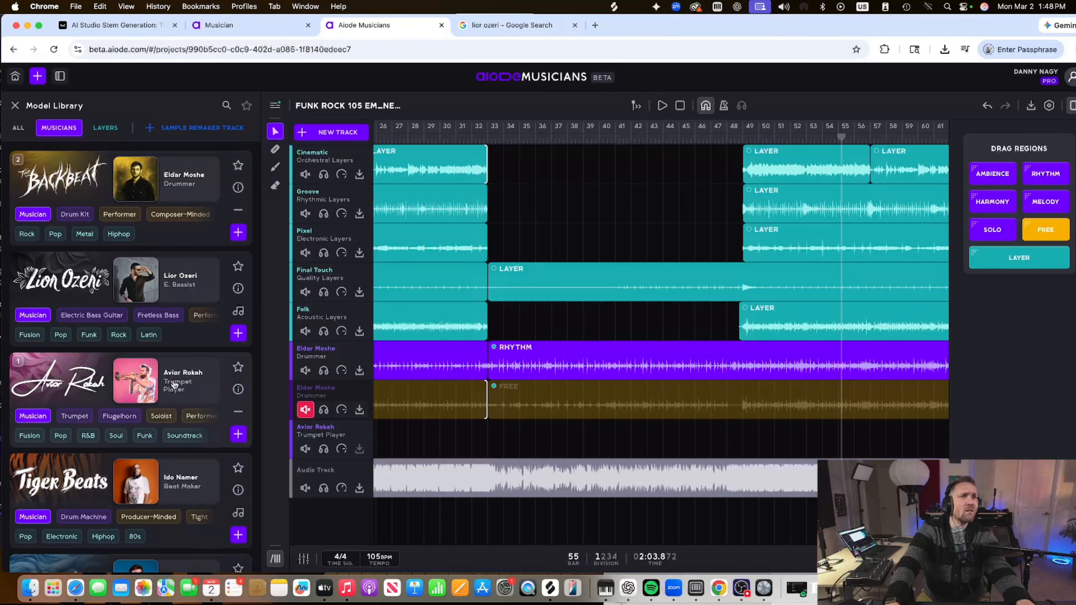
left_click(238, 232)
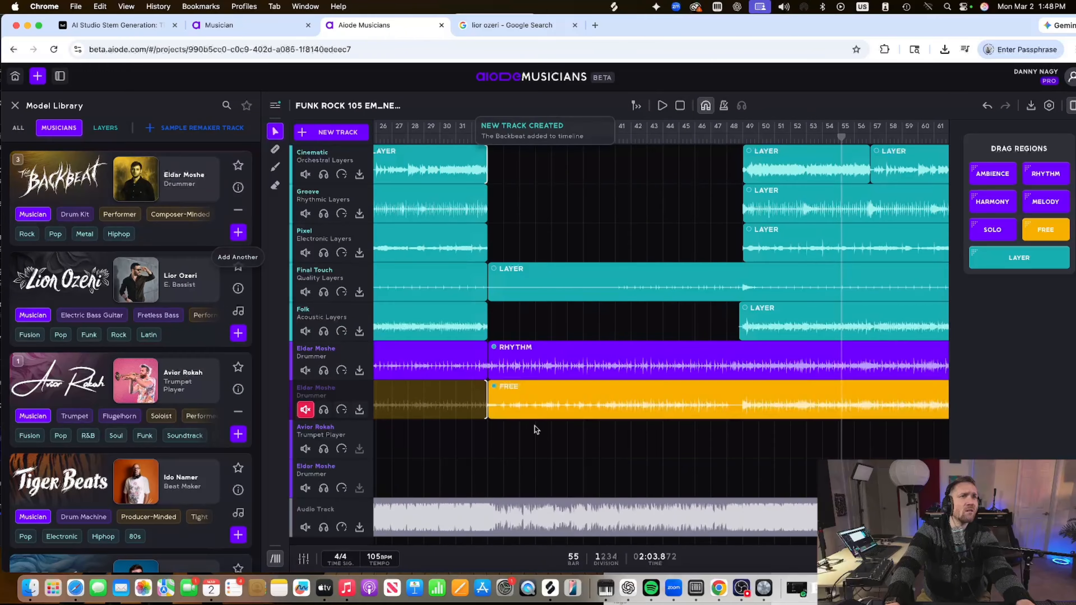
scroll(490, 478, "right", 5)
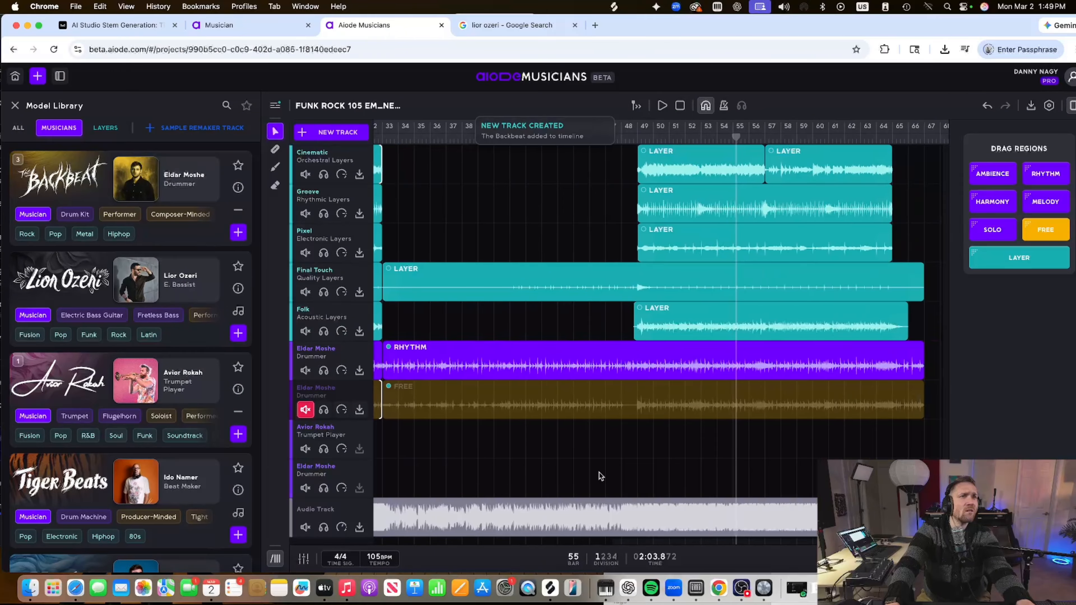
left_click_drag(425, 476, 958, 478)
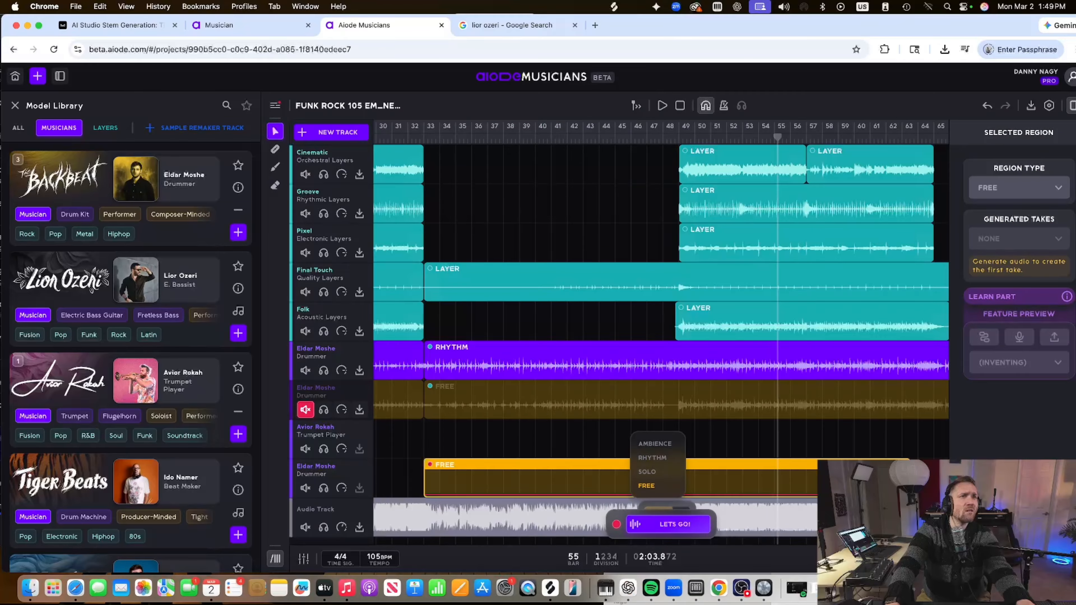
scroll(595, 478, "down", 3)
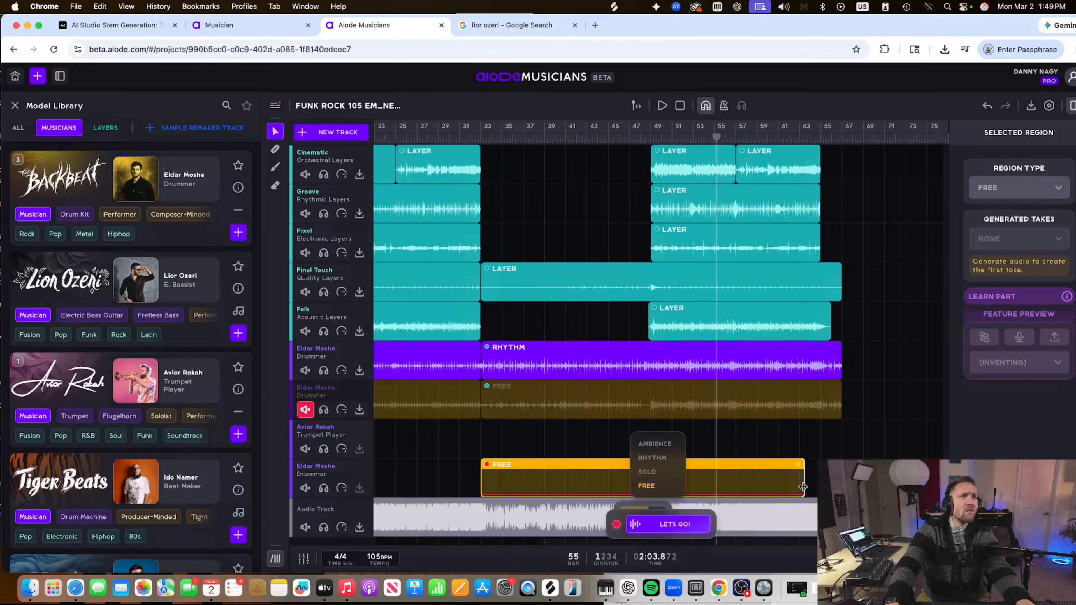
left_click_drag(803, 487, 827, 487)
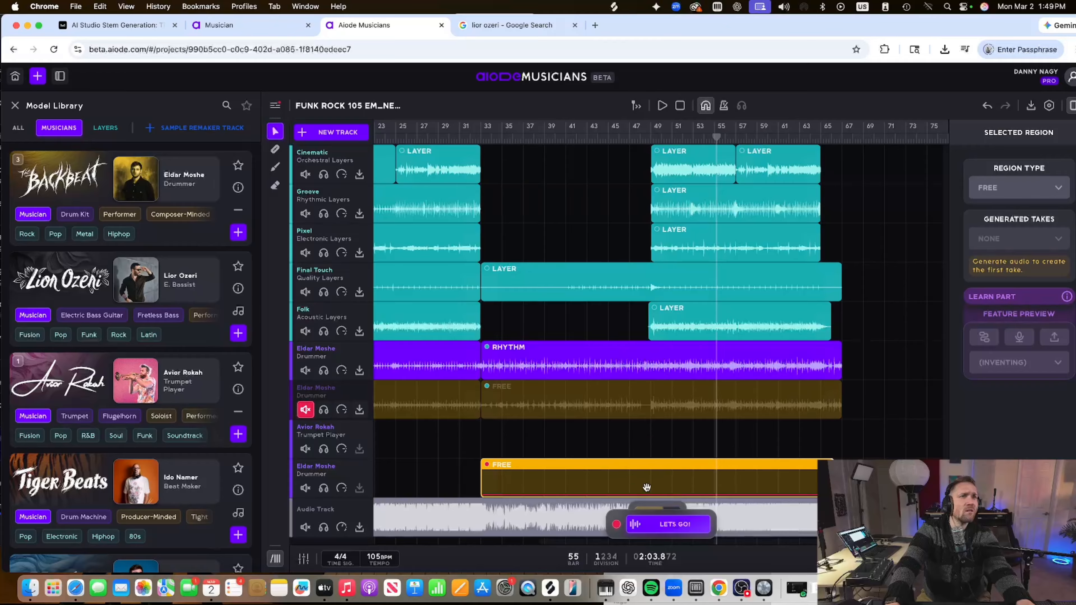
Change the new drummer region's type to Ambience
double_click(618, 465)
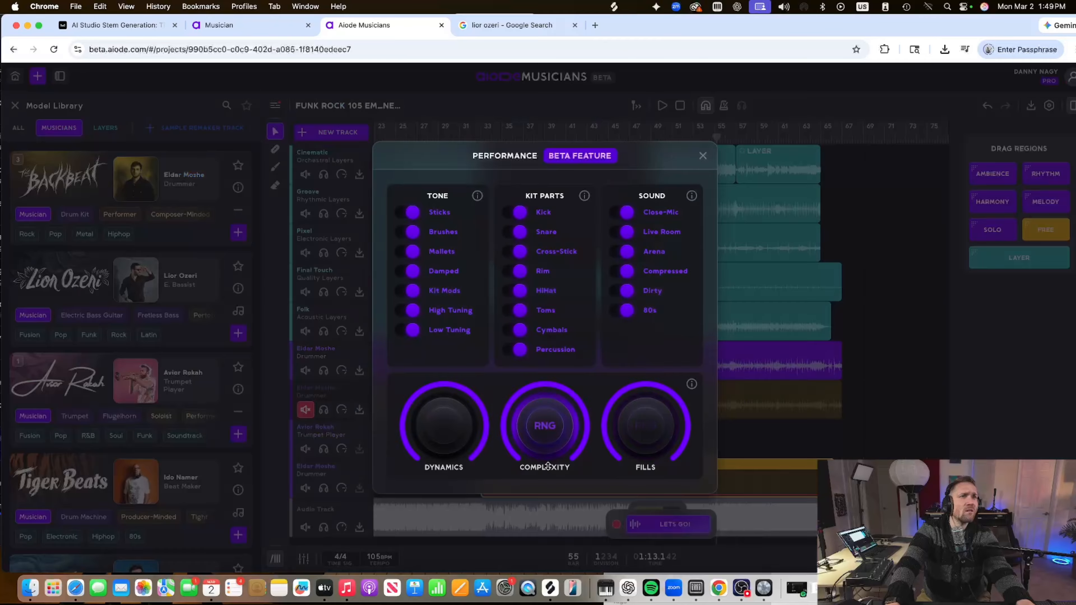
left_click(702, 156)
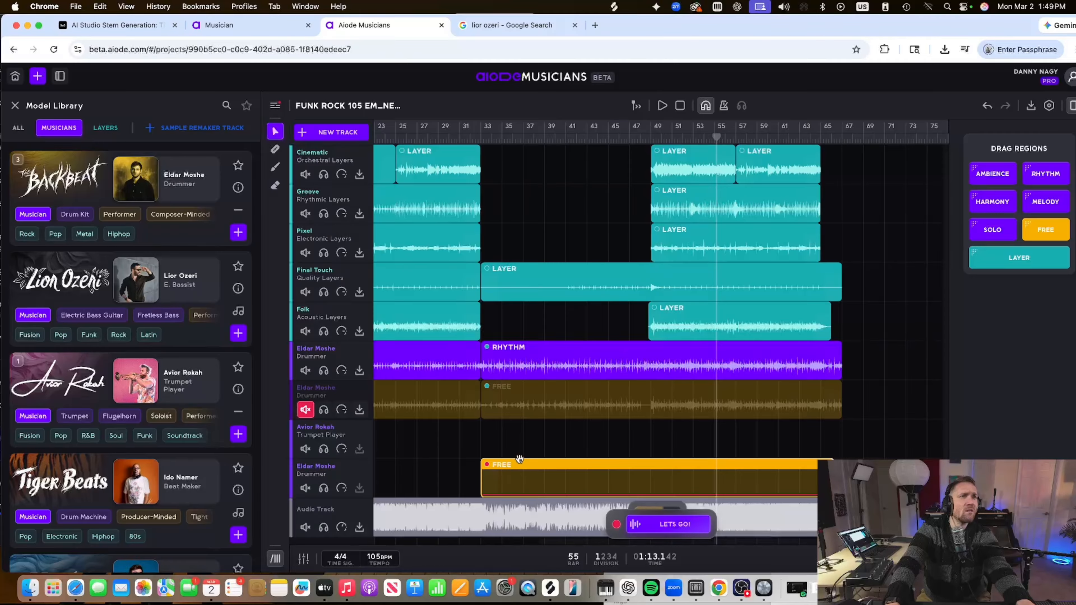
scroll(519, 459, "down", 2)
left_click(644, 467)
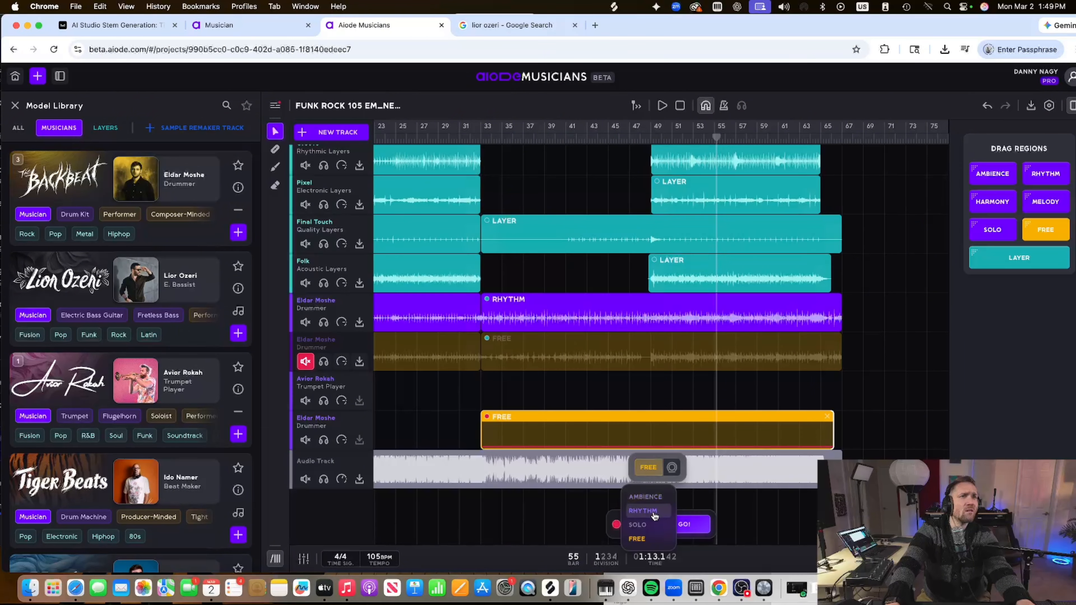
left_click(647, 468)
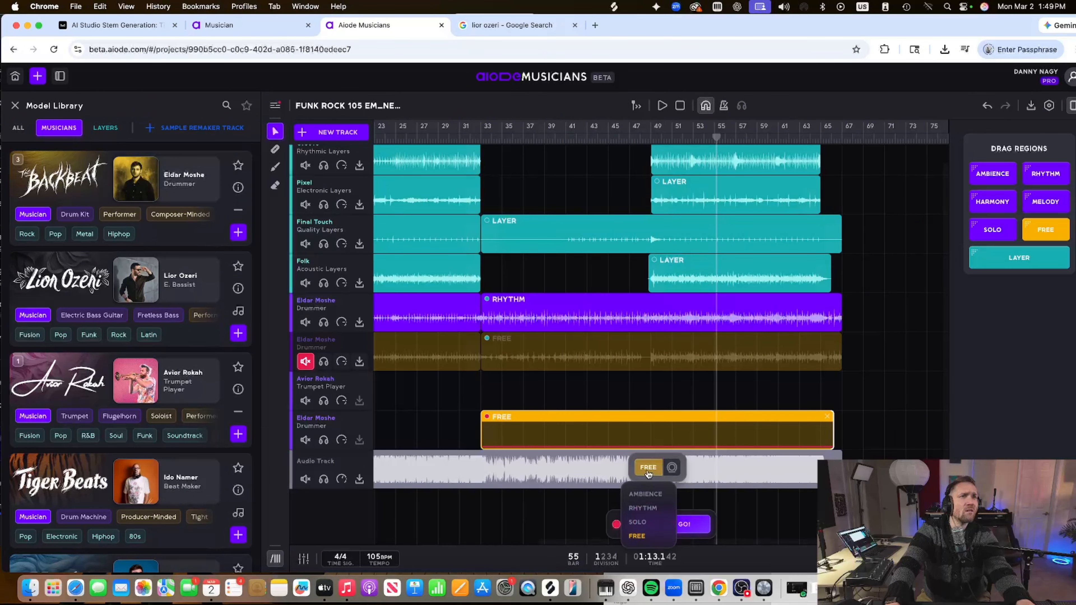
left_click(645, 496)
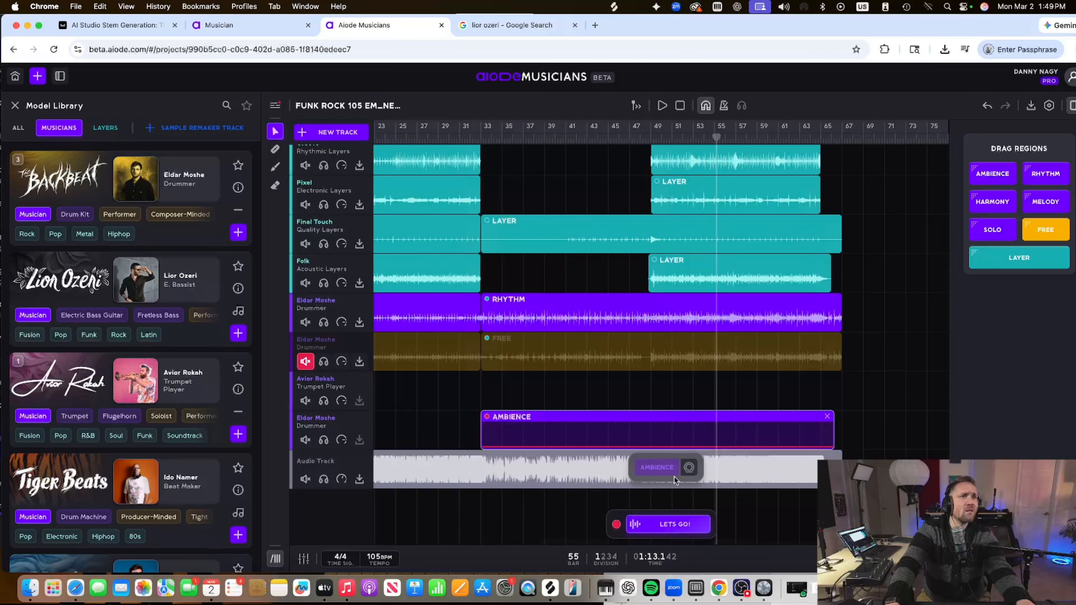
Limit the Ambience region's performance to the Sticks tone and the Close-Mic and Dirty sounds, keeping all kit parts, and generate its audio
left_click(689, 469)
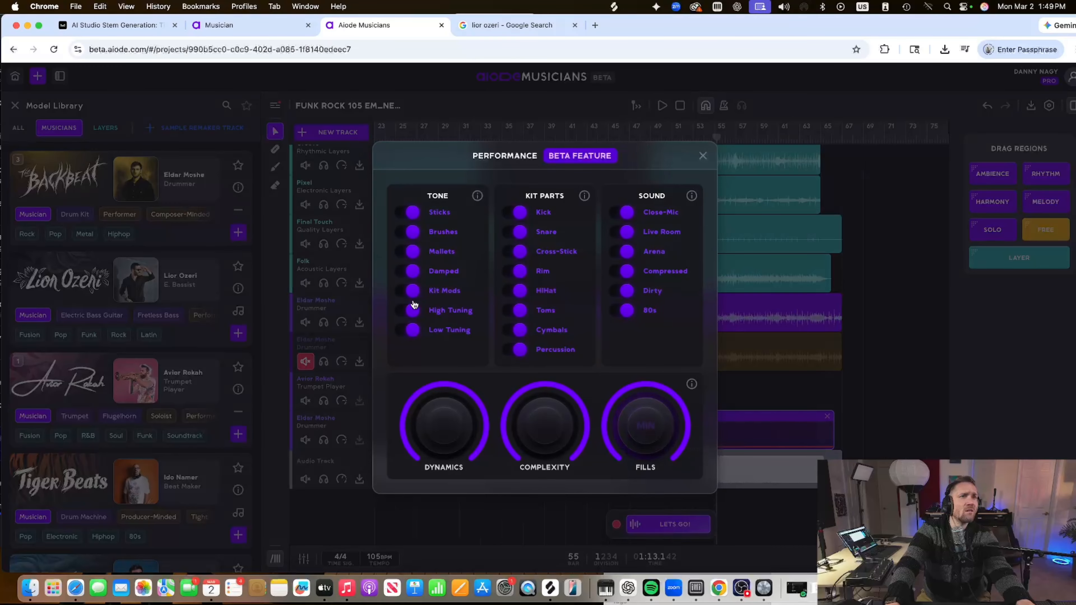
left_click(405, 328)
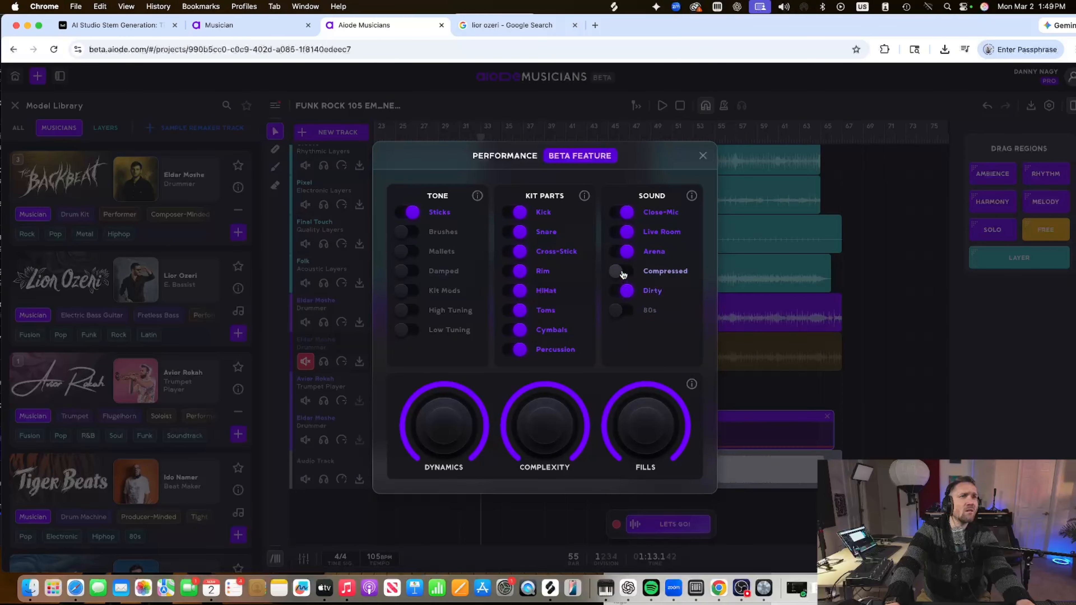
left_click(629, 233)
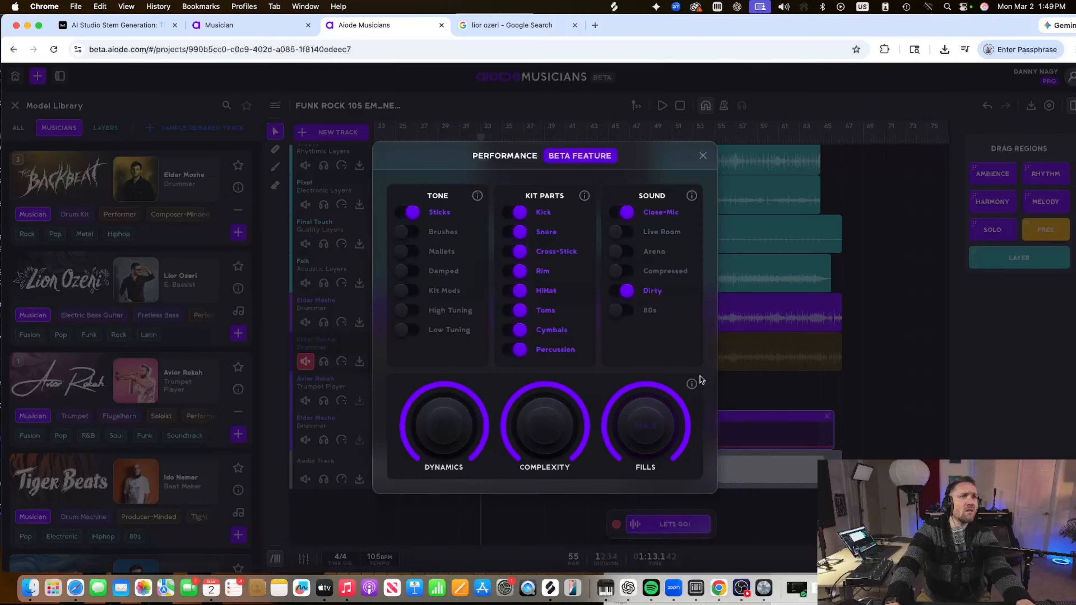
left_click(768, 302)
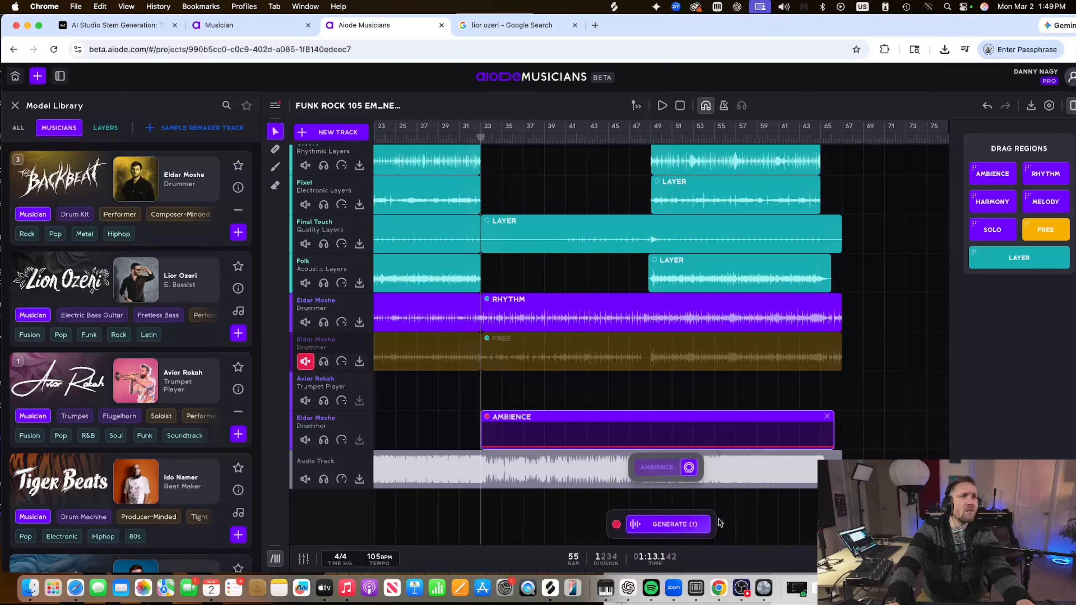
left_click(701, 526)
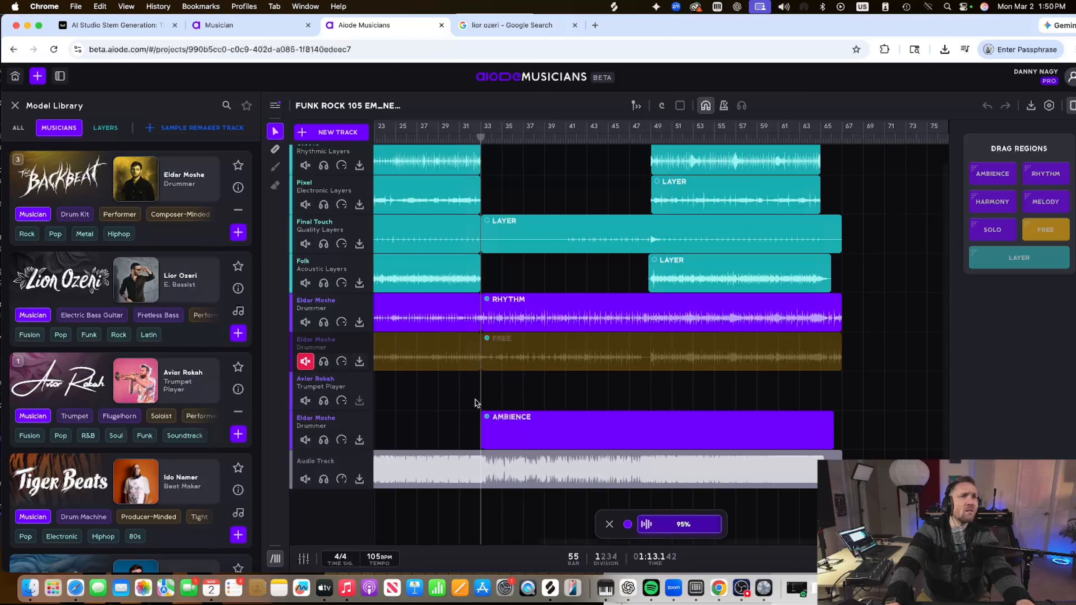
Mute the Rhythm drummer and audition the soloed Ambience drummer from bar 33, about bar 49 and about bar 58
left_click(305, 322)
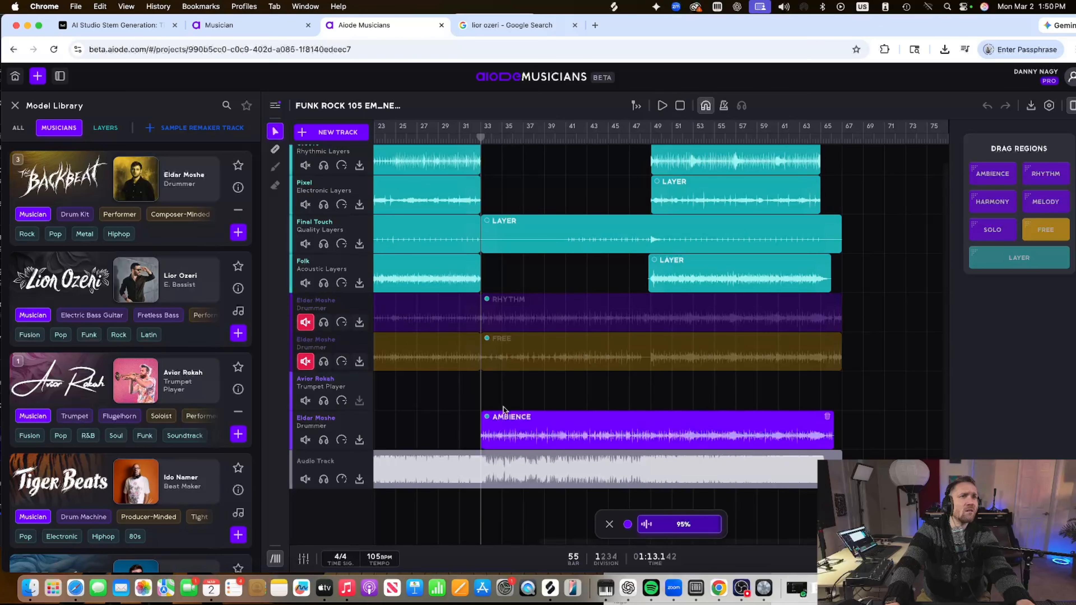
left_click(324, 443)
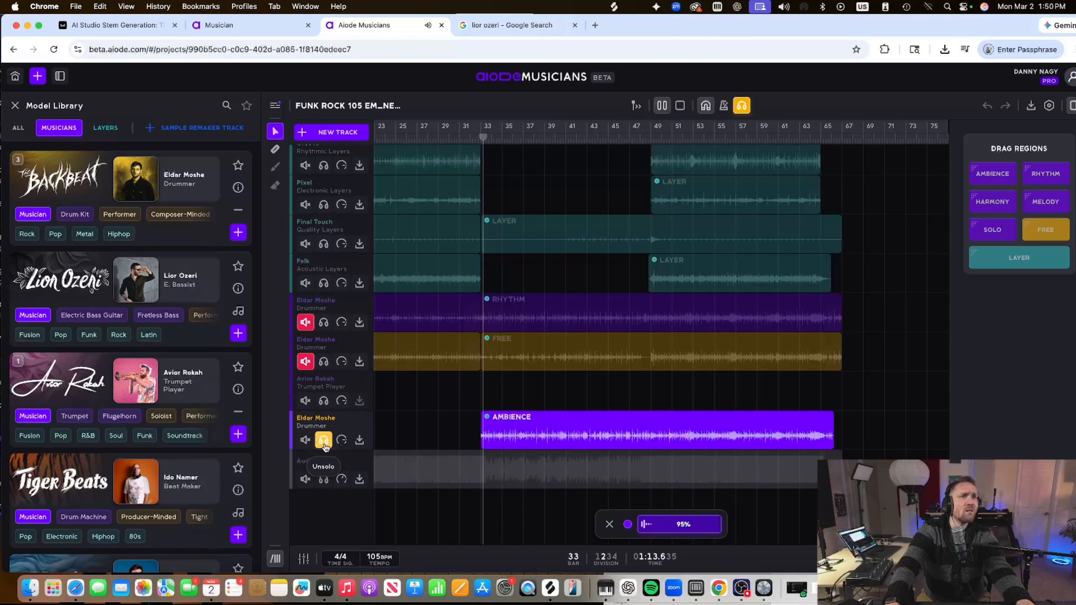
left_click(654, 133)
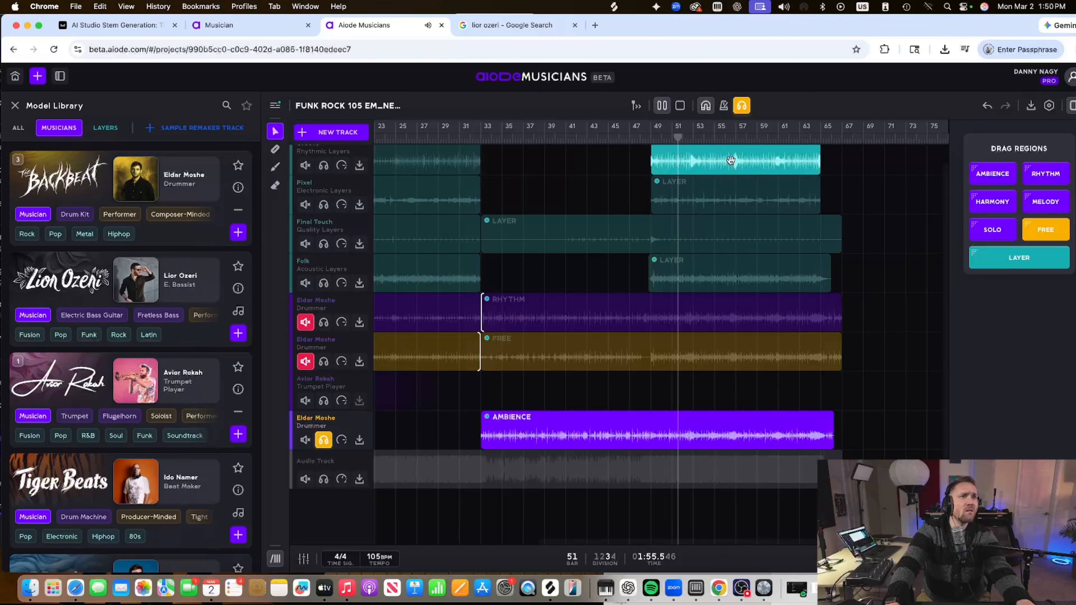
left_click(746, 138)
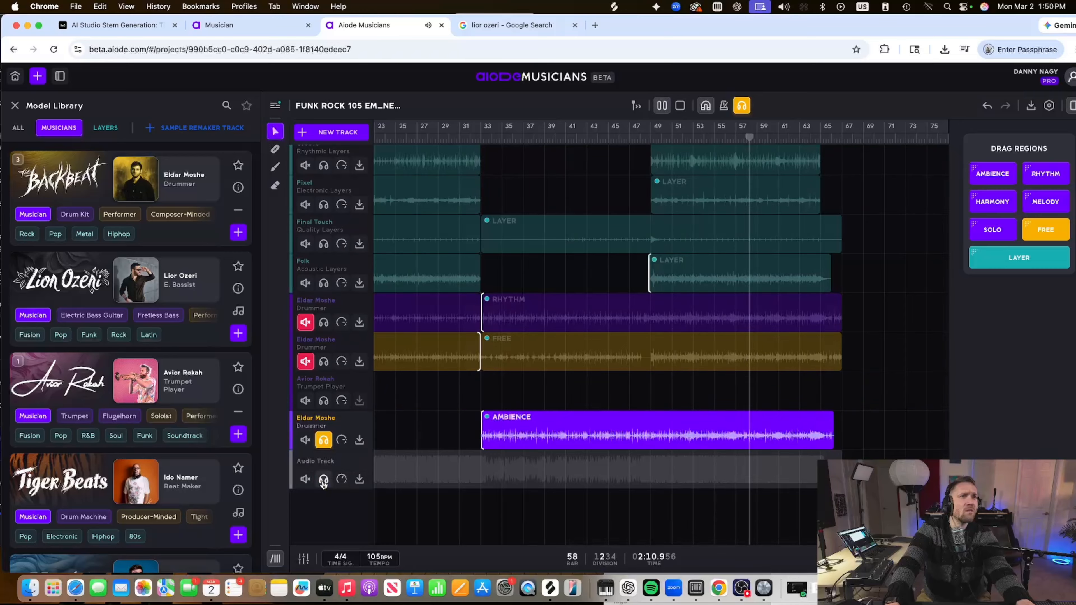
left_click(325, 440)
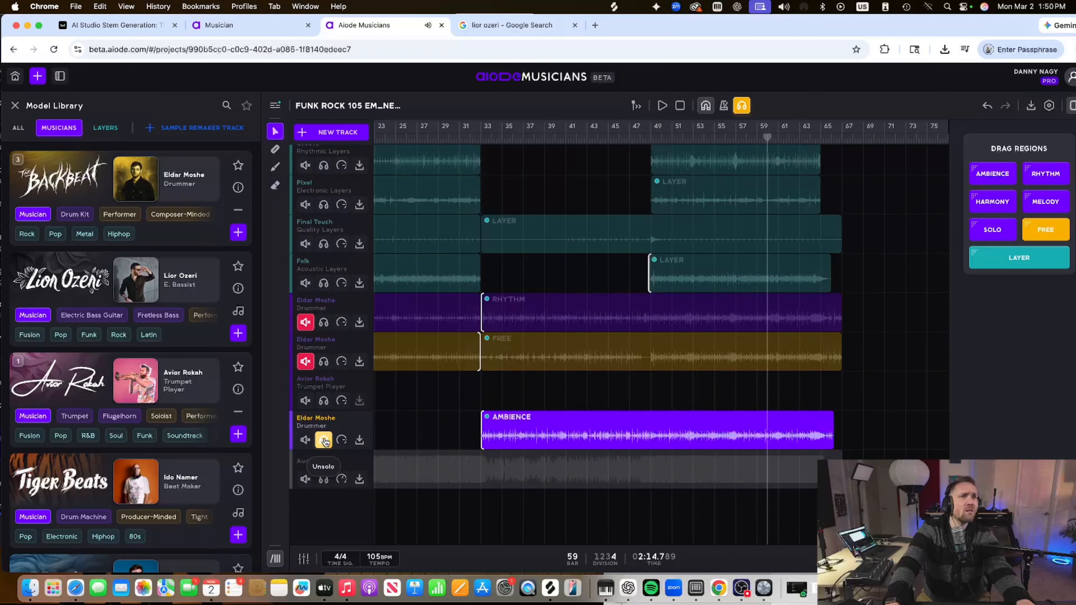
Mute the Ambience drummer track, unmute the Rhythm drummer track, and return the playhead to about bar 49
left_click(305, 440)
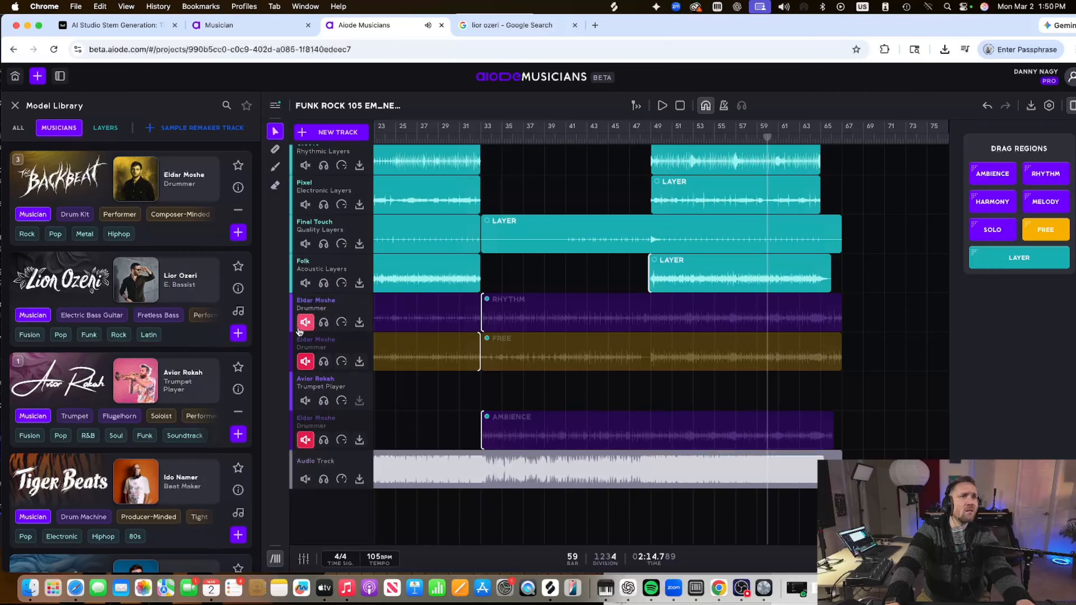
left_click(305, 322)
key("space")
left_click(650, 137)
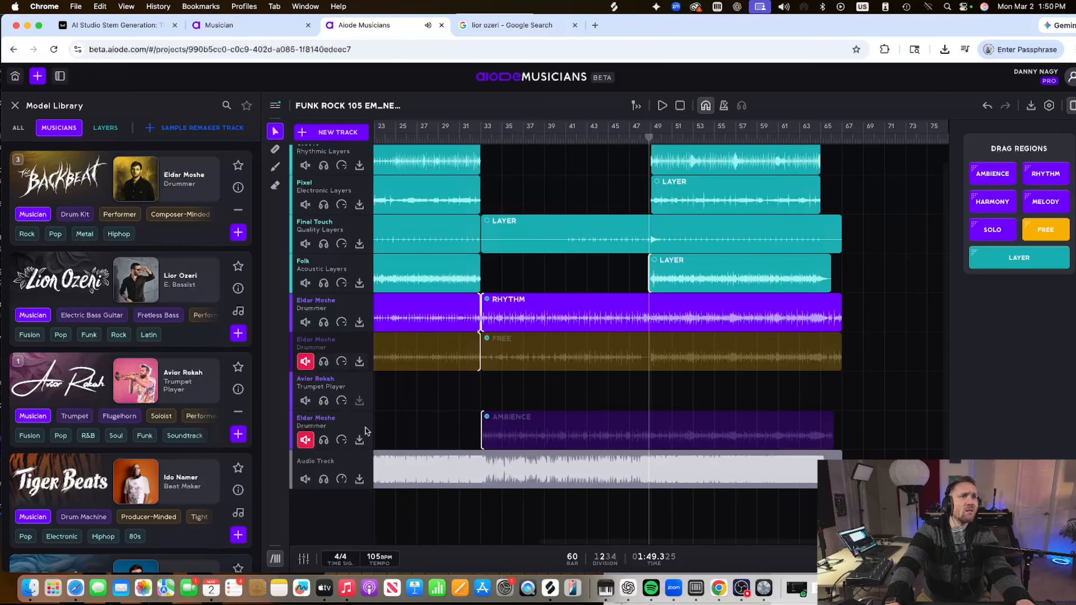
Draw a region on the trumpet track from bar 17 to bar 33 and set its type to Melody
scroll(511, 362, "left", 5)
scroll(512, 365, "left", 2)
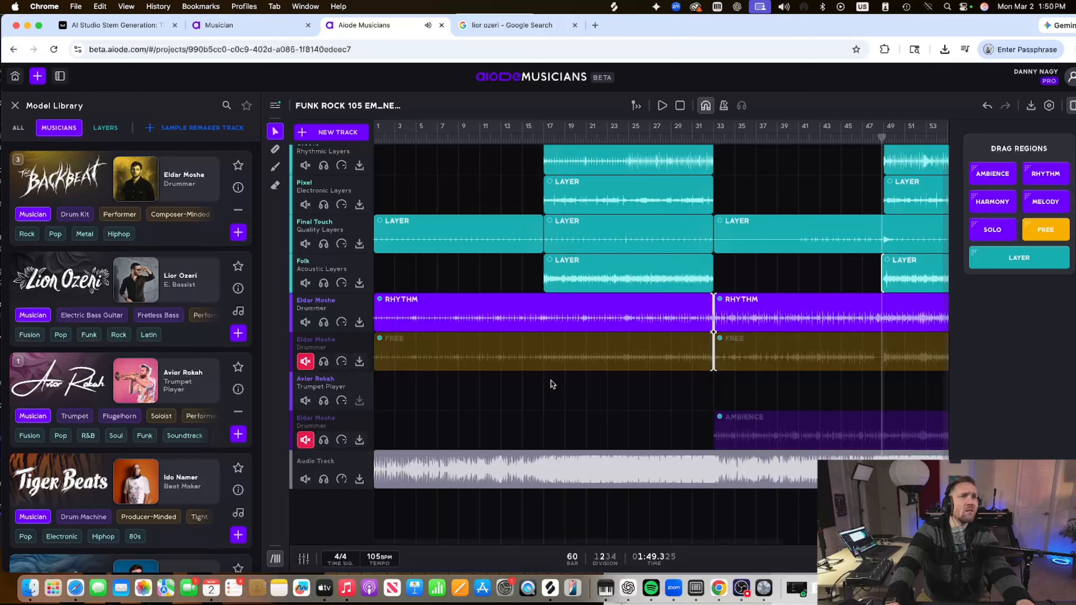
left_click_drag(543, 382, 714, 386)
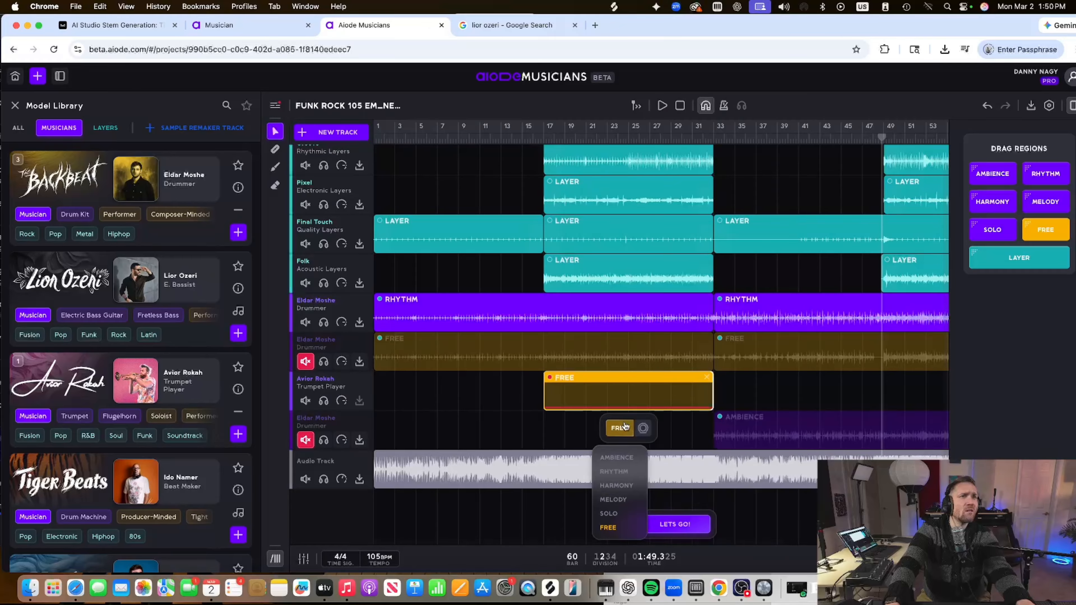
left_click(629, 508)
left_click(610, 431)
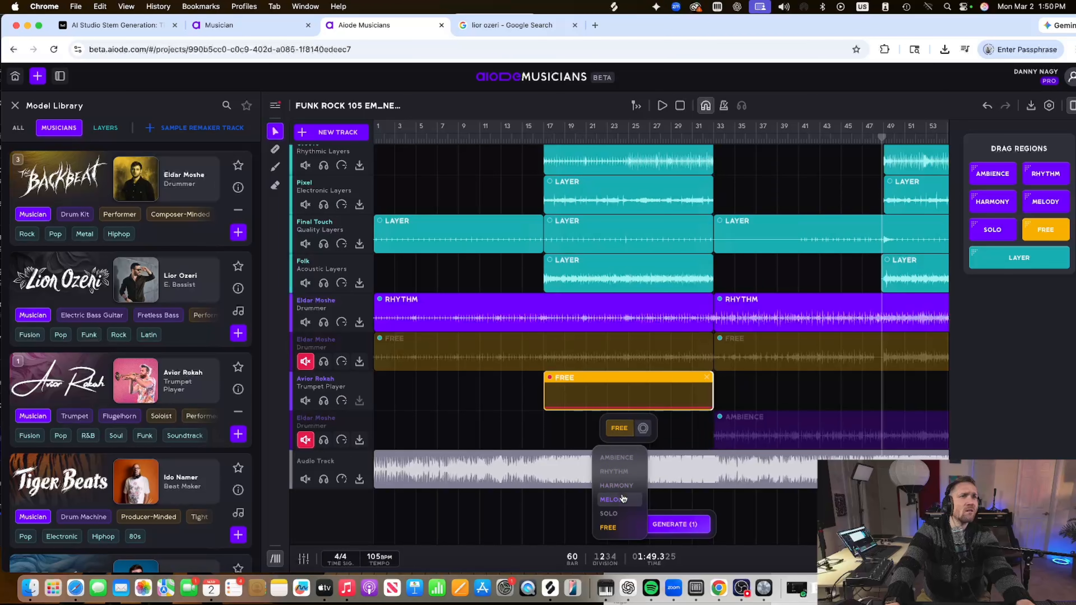
left_click(618, 507)
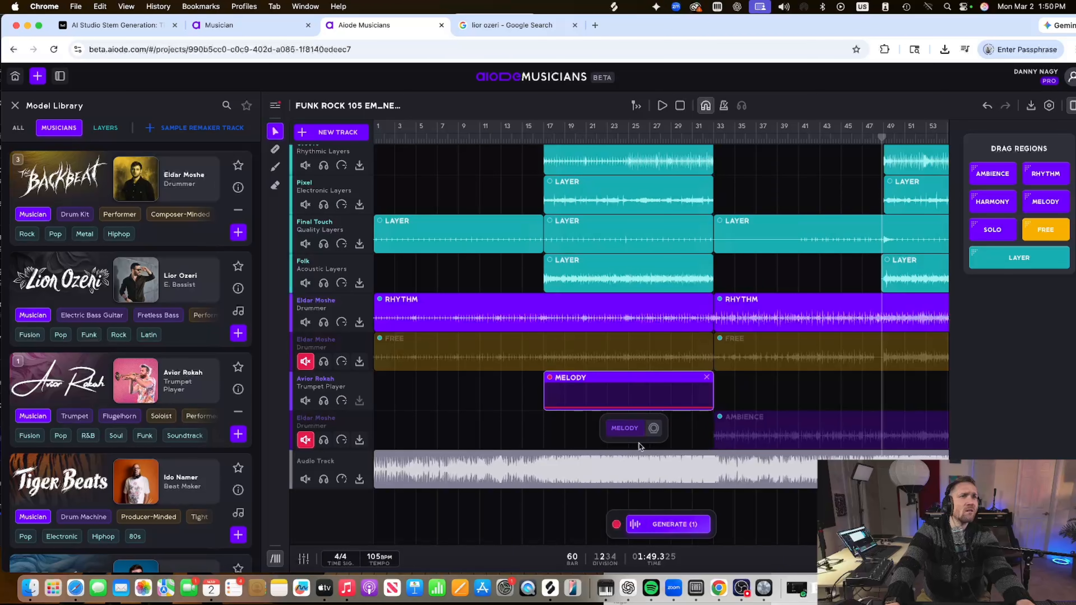
Check the trumpet region's performance options without changing them and generate the Melody part
left_click(653, 428)
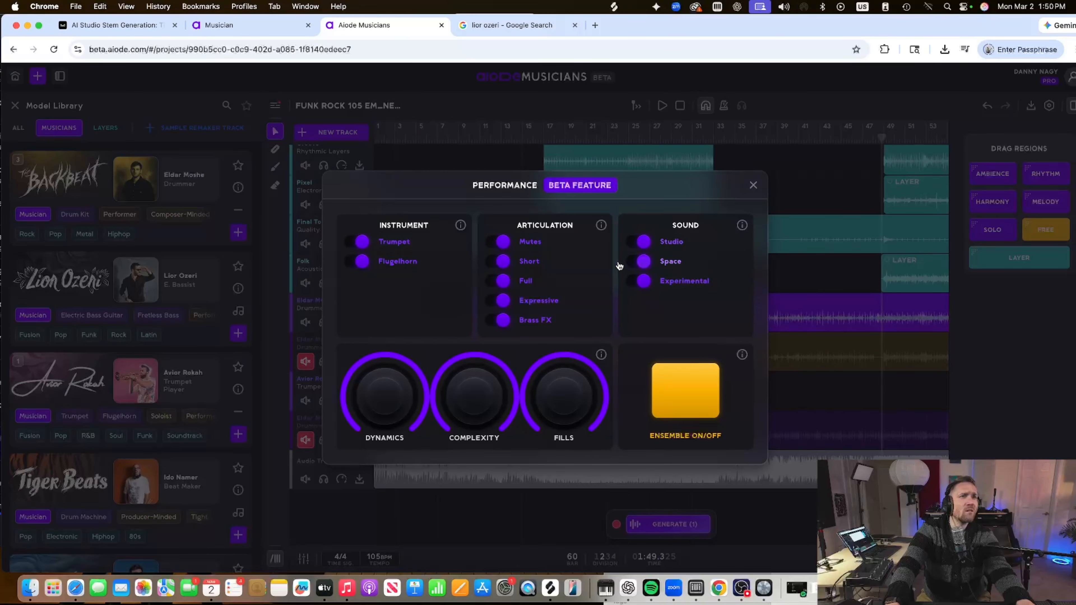
left_click(814, 258)
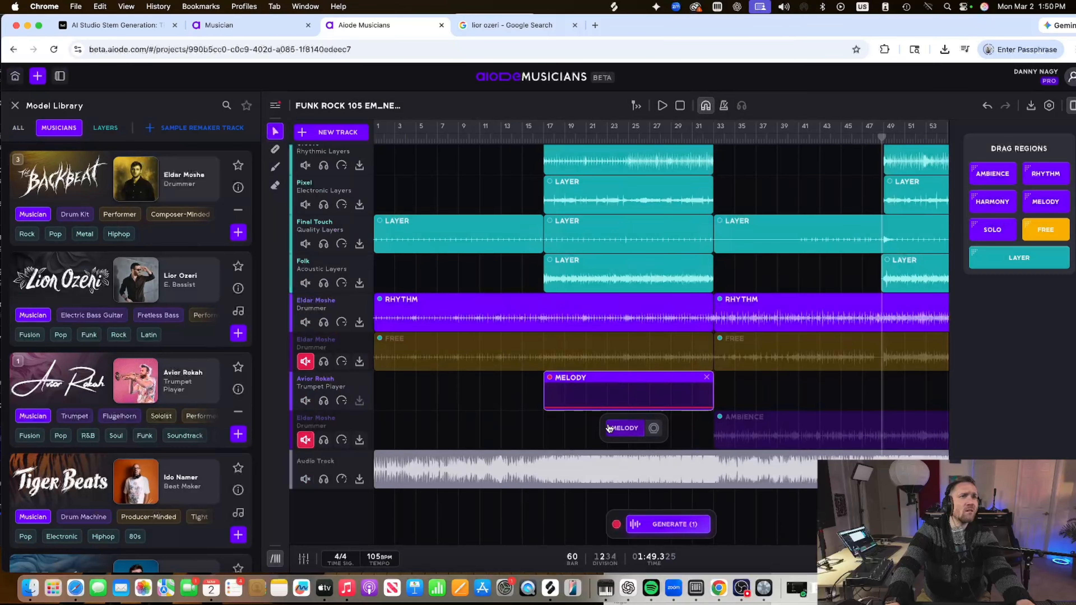
left_click(669, 524)
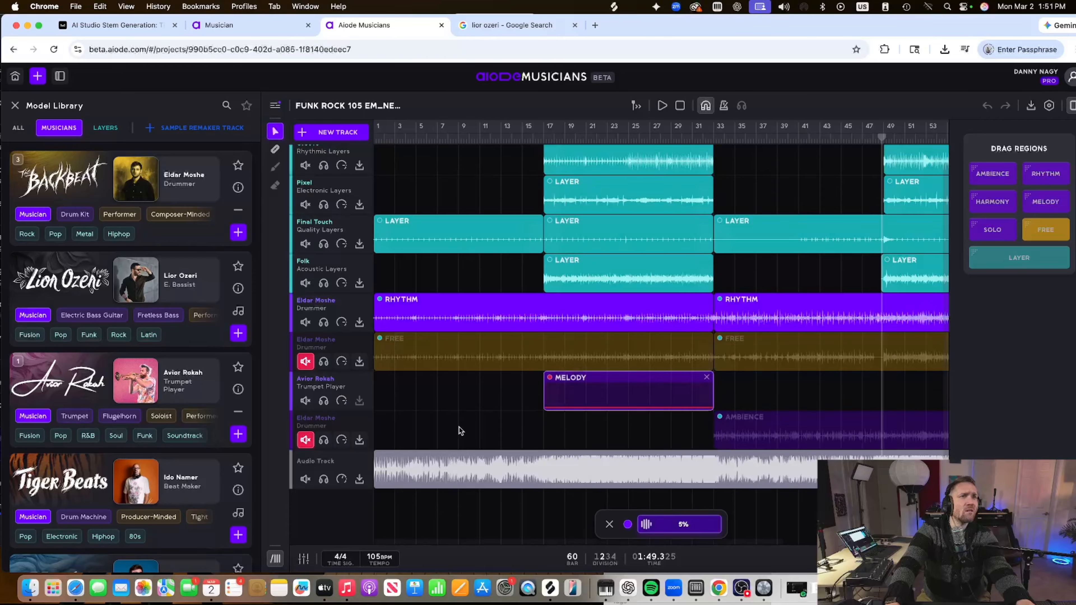
scroll(741, 360, "right", 3)
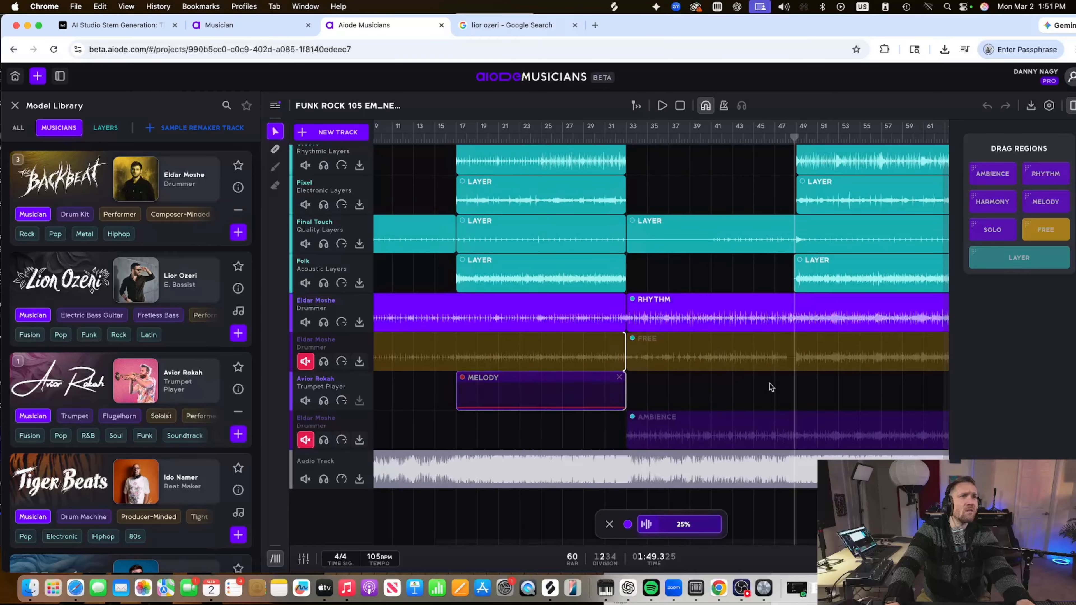
scroll(771, 387, "right", 5)
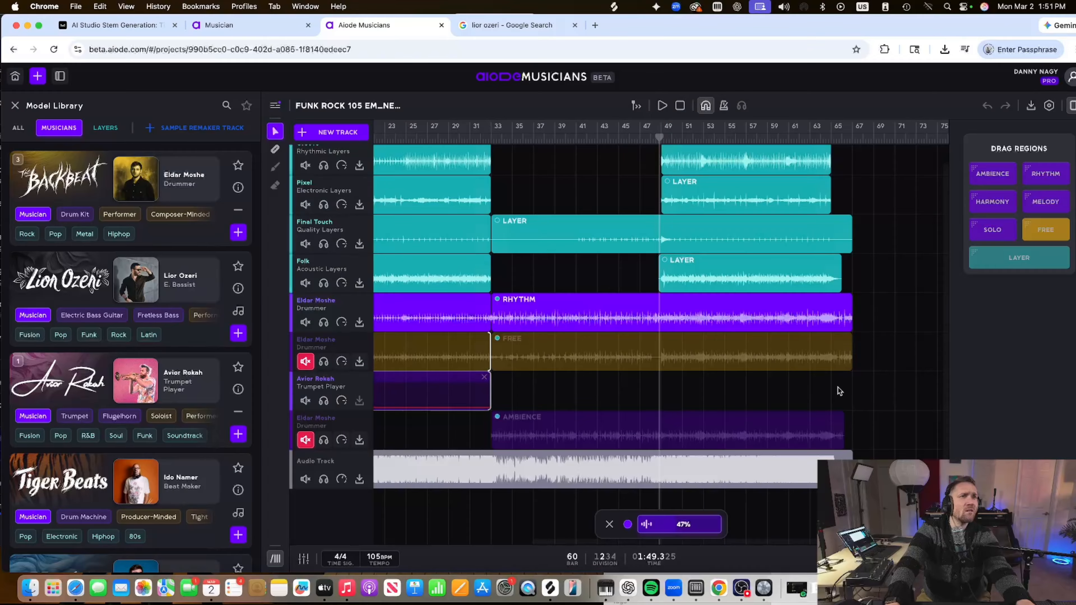
left_click_drag(829, 388, 660, 389)
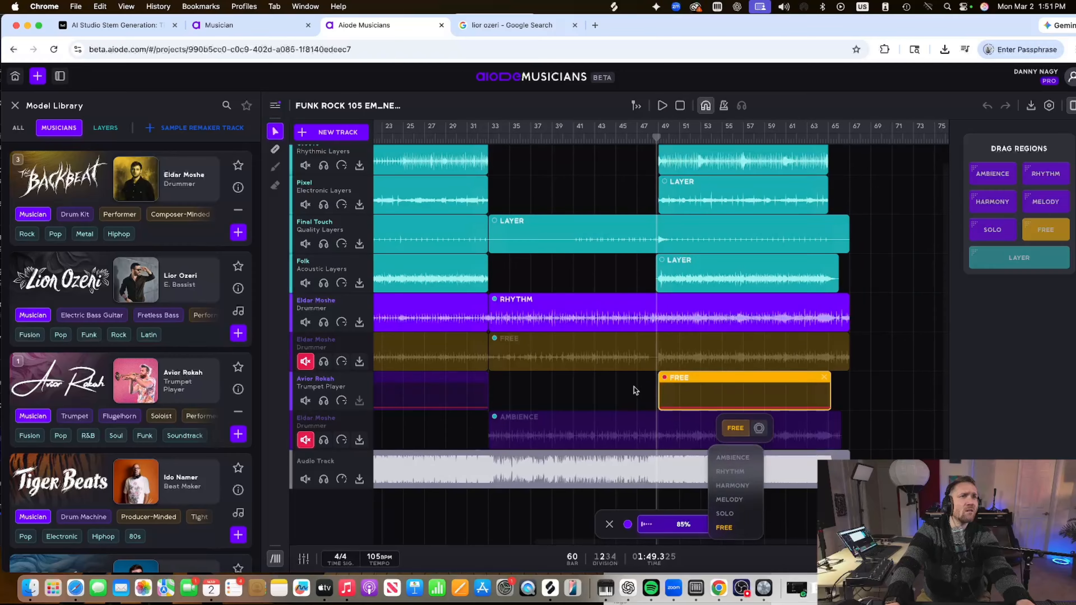
left_click(675, 379)
left_click(823, 377)
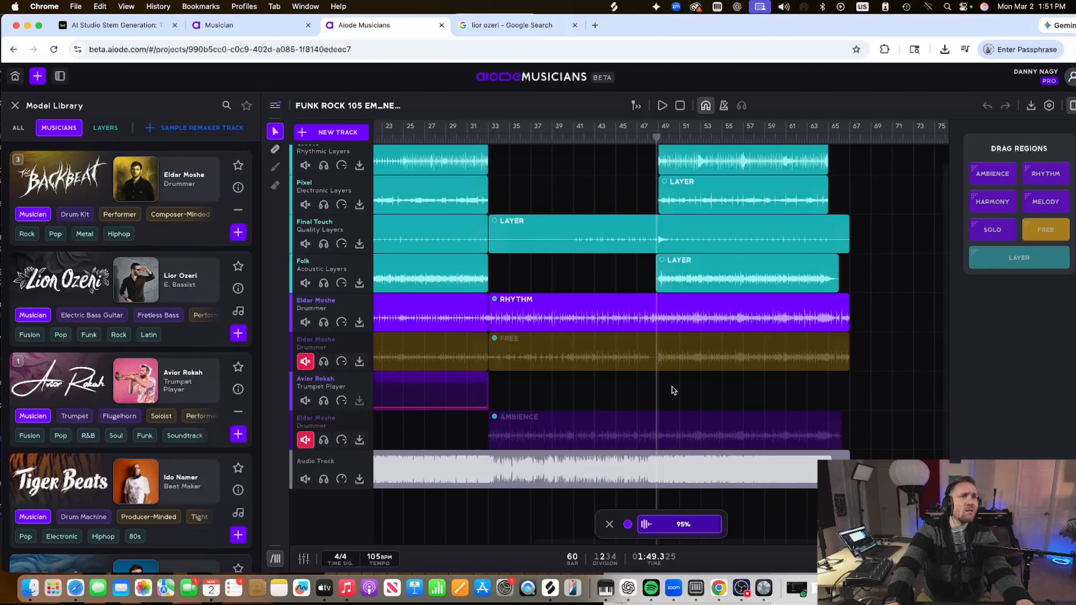
Add a second trumpet player track to the project from the musicians library
scroll(672, 390, "left", 5)
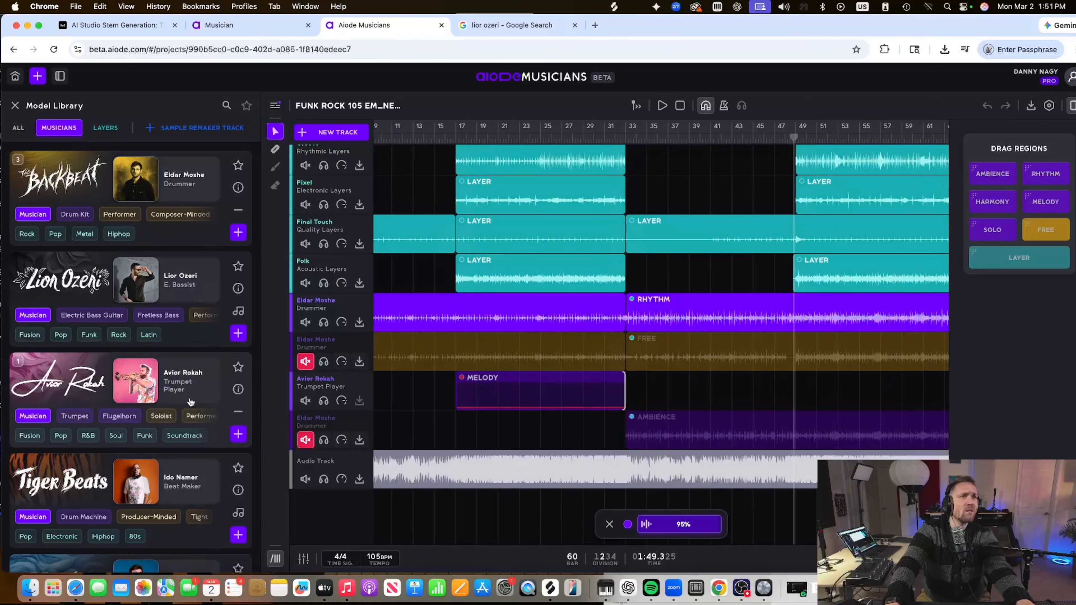
left_click(238, 434)
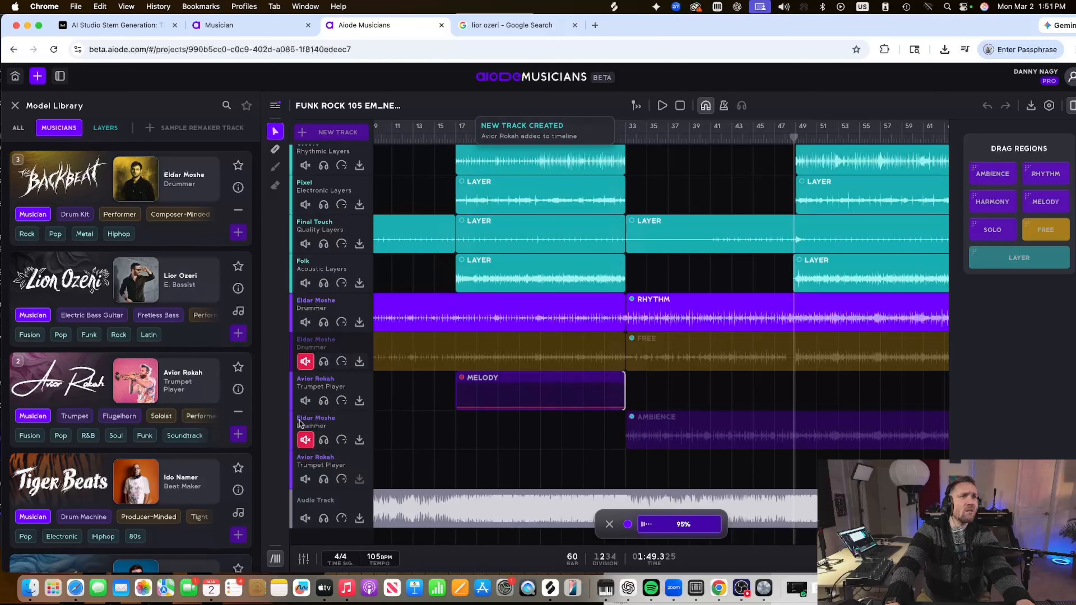
scroll(291, 462, "up", 1)
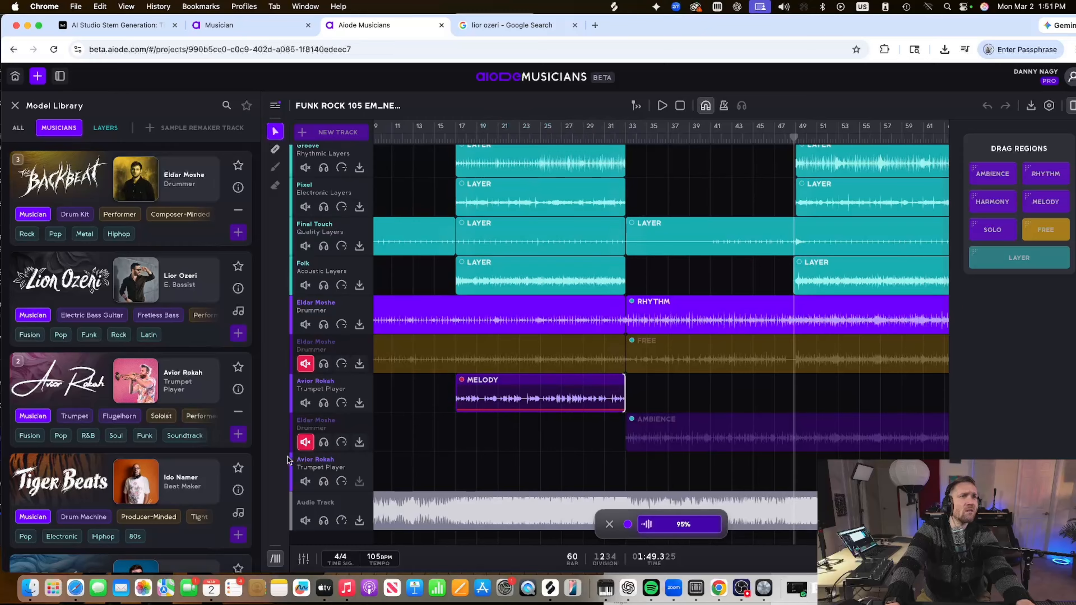
Play from bar 17, alternately soloing and unsoloing the trumpet Melody track to compare it alone and in the mix, and stop playback
key("space")
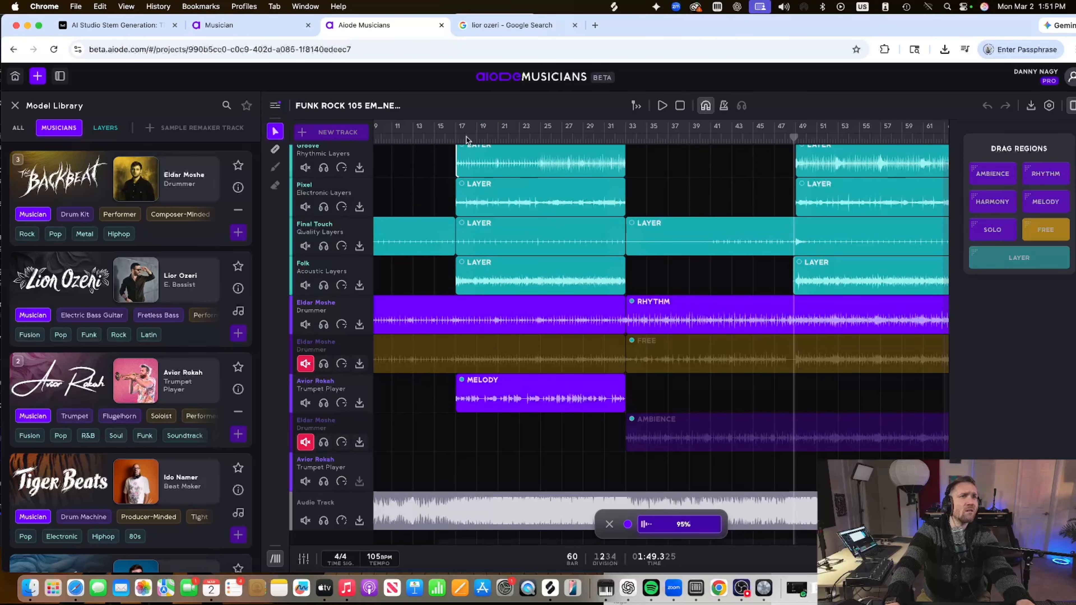
left_click(461, 147)
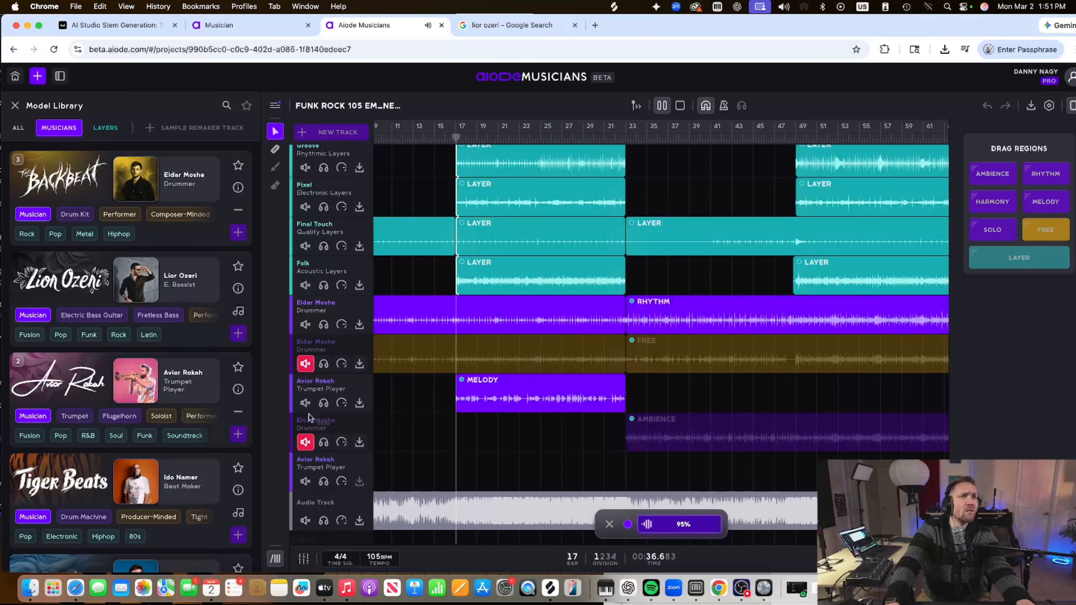
left_click(324, 403)
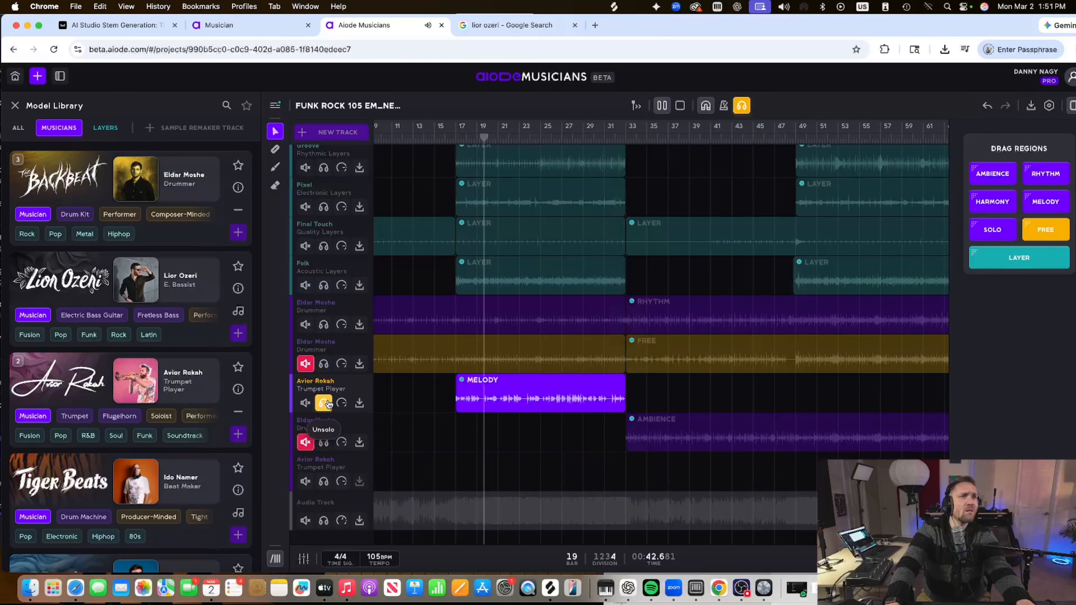
left_click(325, 404)
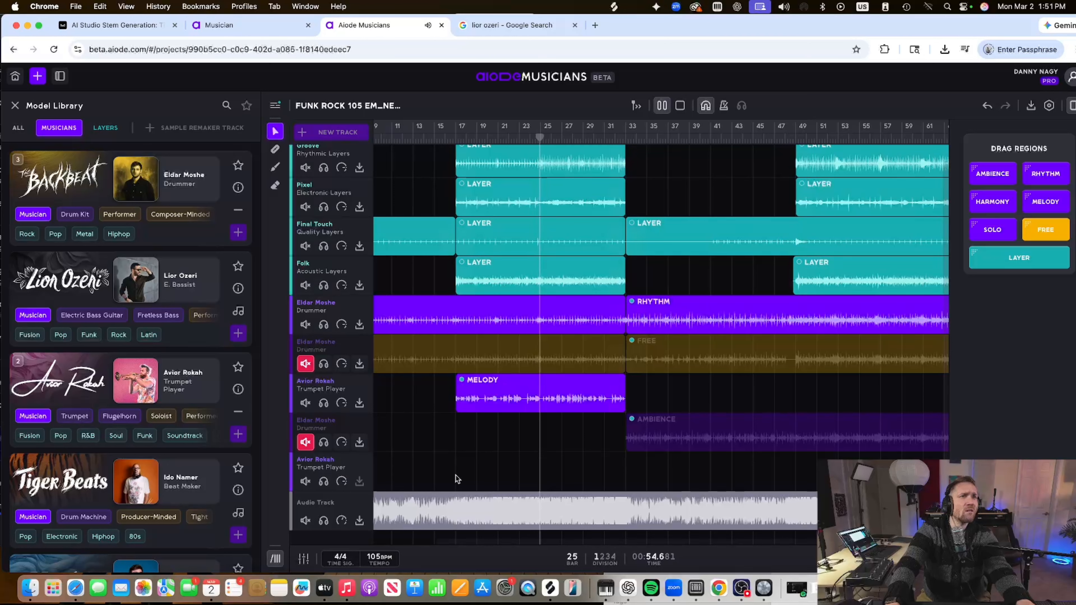
left_click(324, 403)
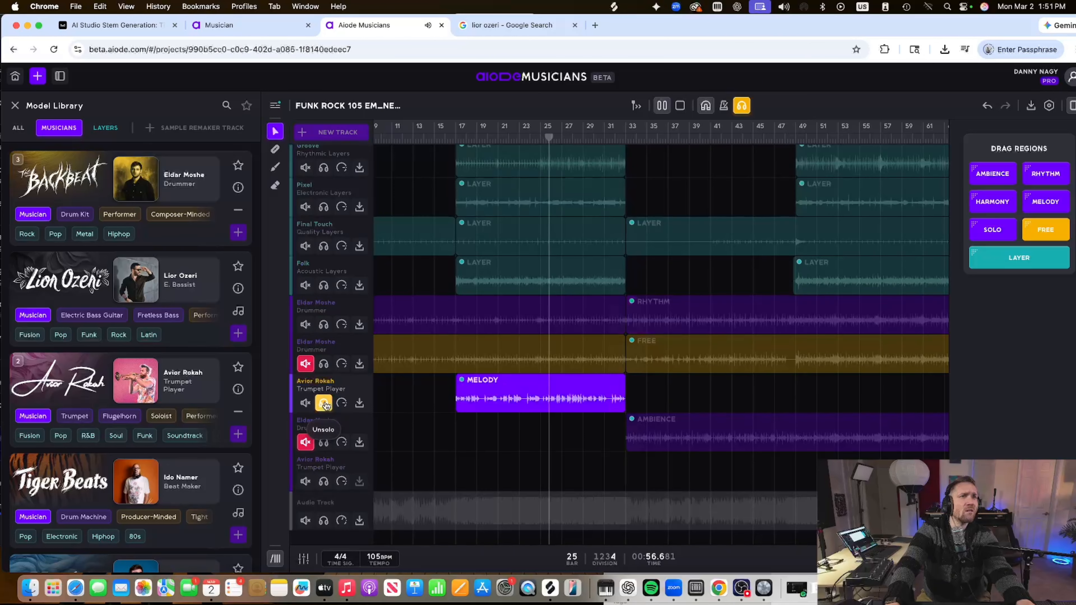
left_click(323, 402)
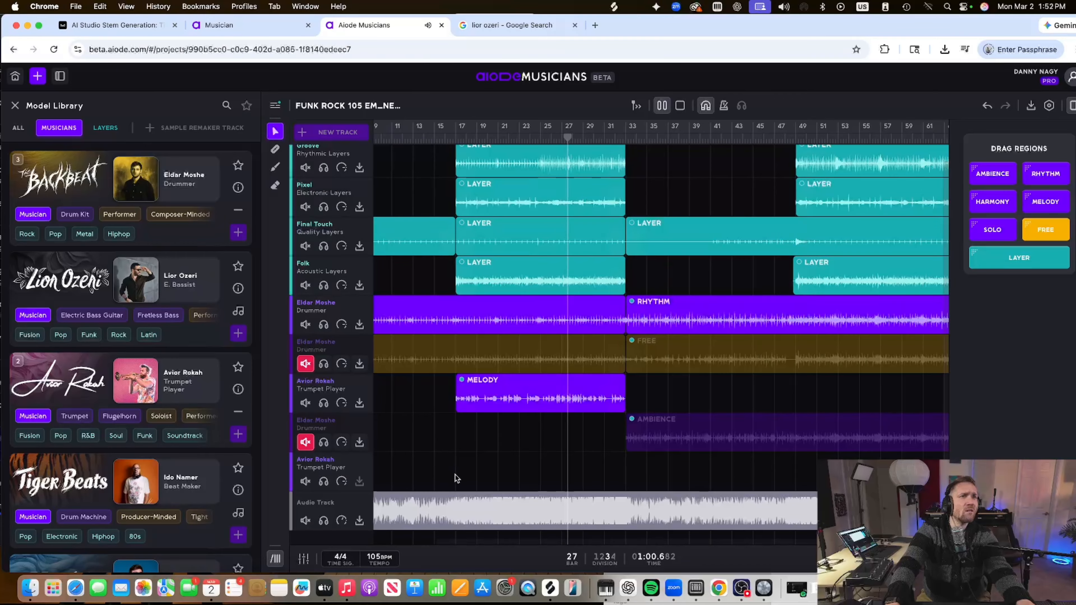
key("space")
Draw a region from bar 17 to bar 33 on the second trumpet track, set its type to Harmony, and generate the part
left_click_drag(457, 478, 626, 483)
left_click(542, 472)
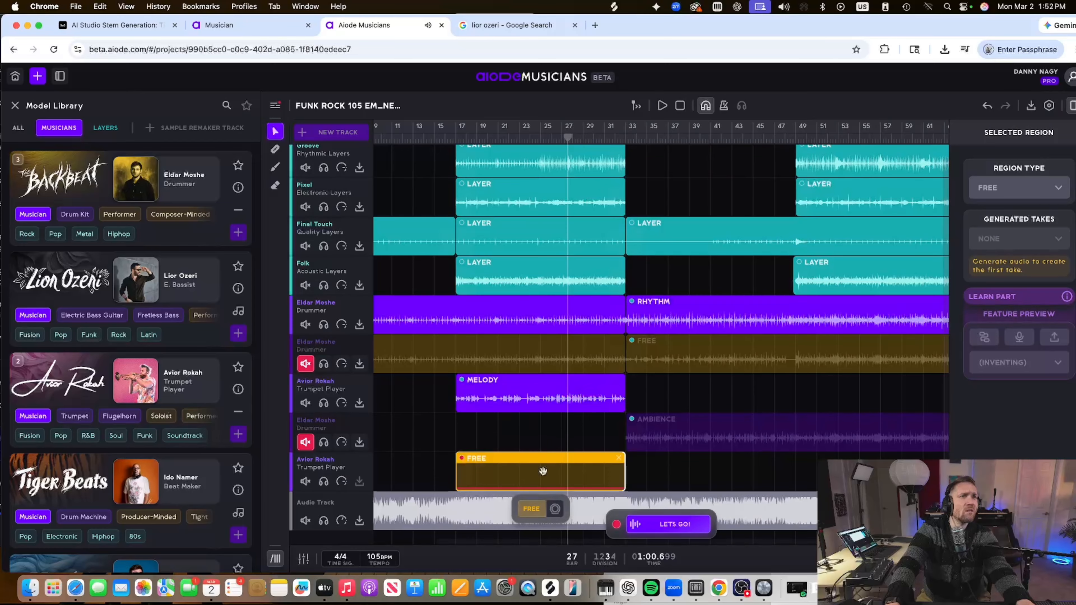
left_click(531, 509)
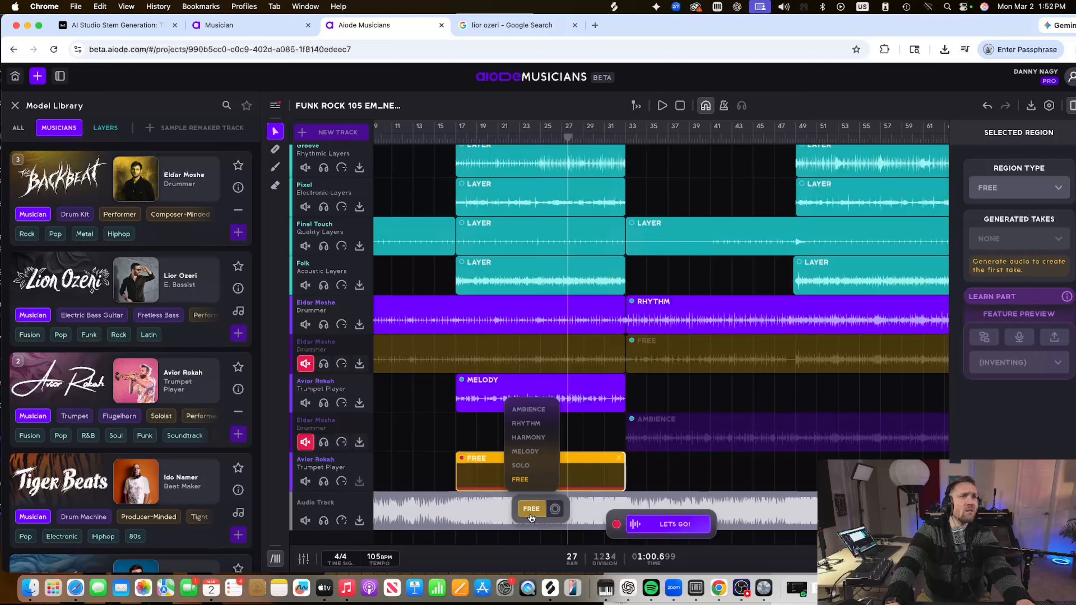
left_click(531, 442)
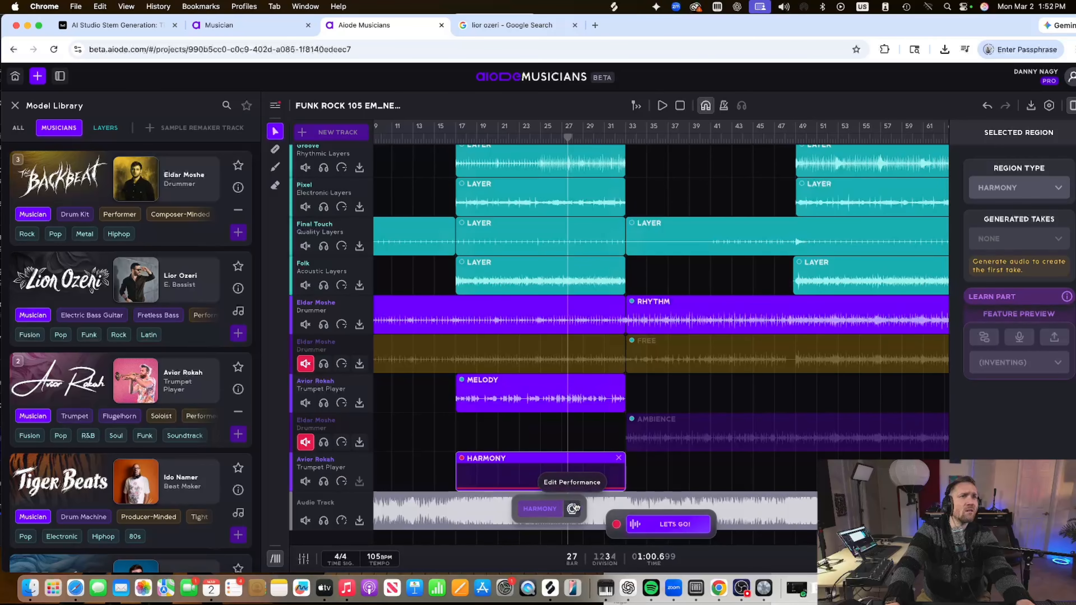
left_click(669, 526)
left_click(554, 425)
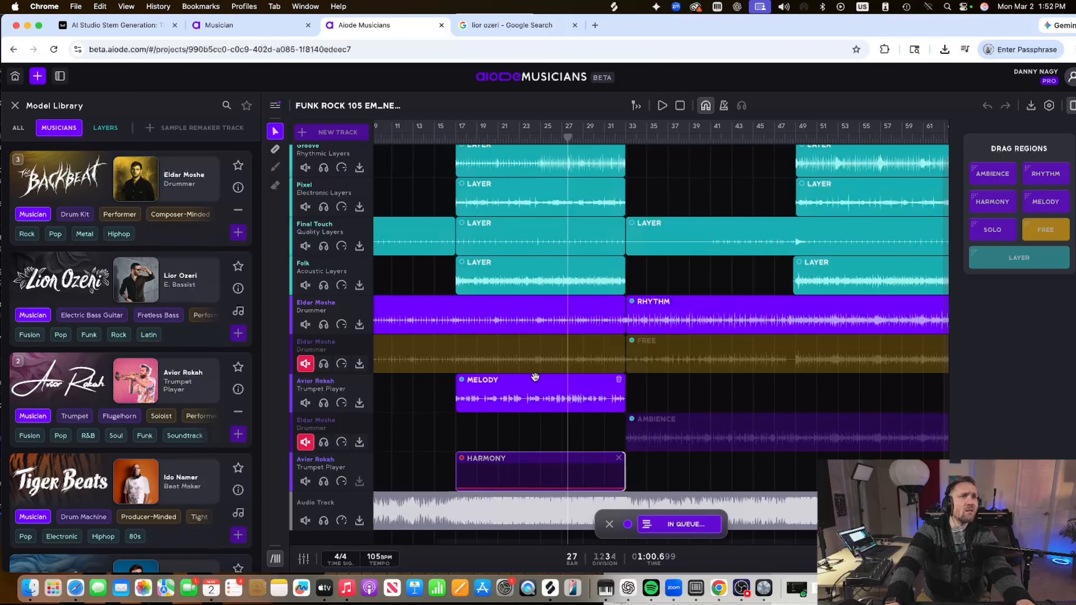
Draw a region from about bar 49 to bar 65 on the first trumpet track and set its type to Solo
scroll(593, 384, "right", 5)
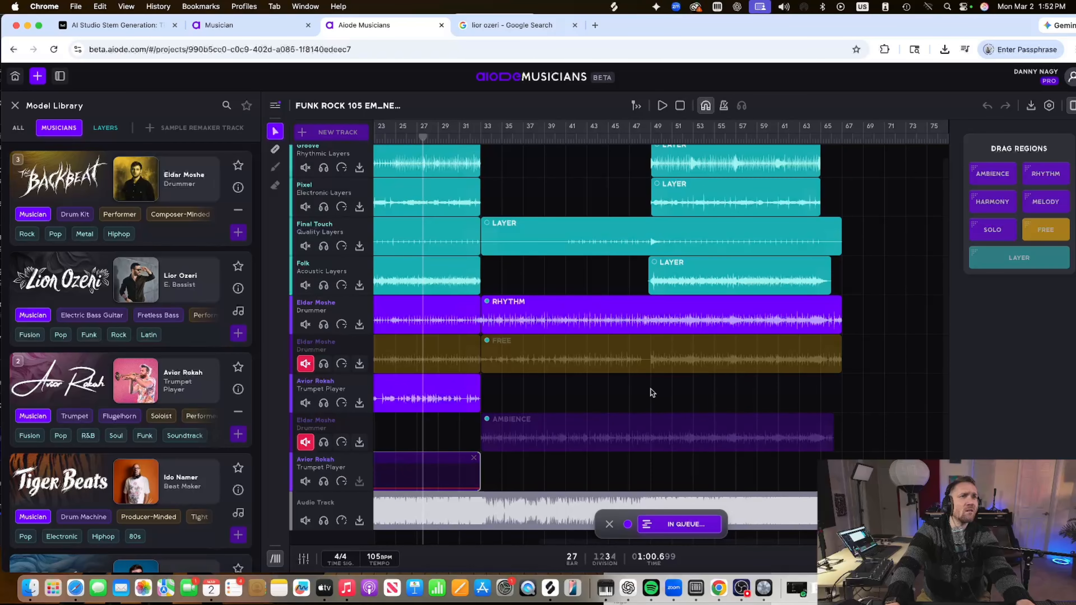
left_click_drag(651, 390, 819, 396)
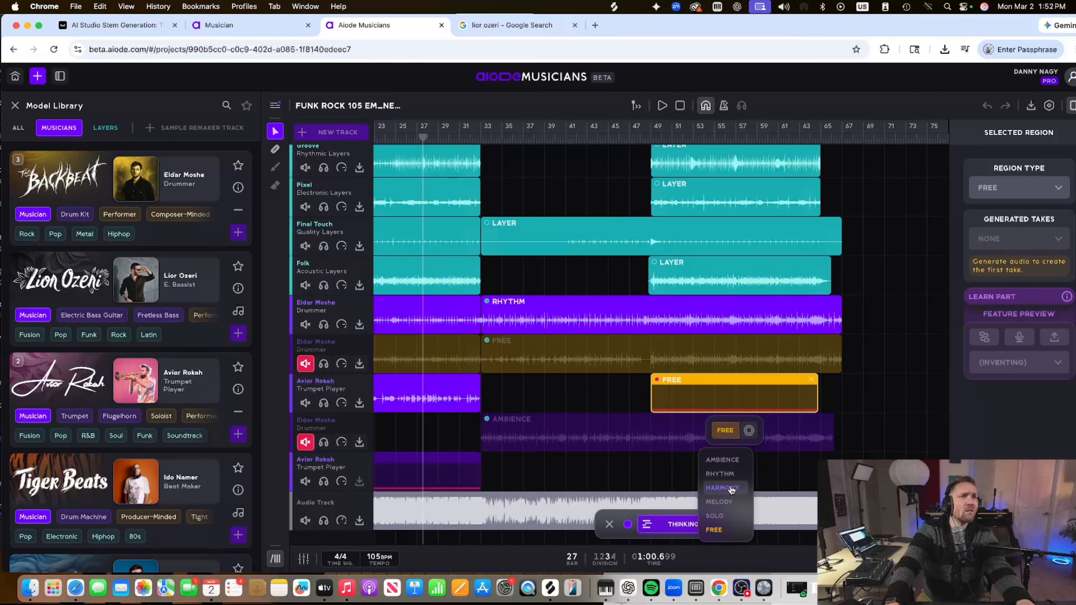
left_click(715, 517)
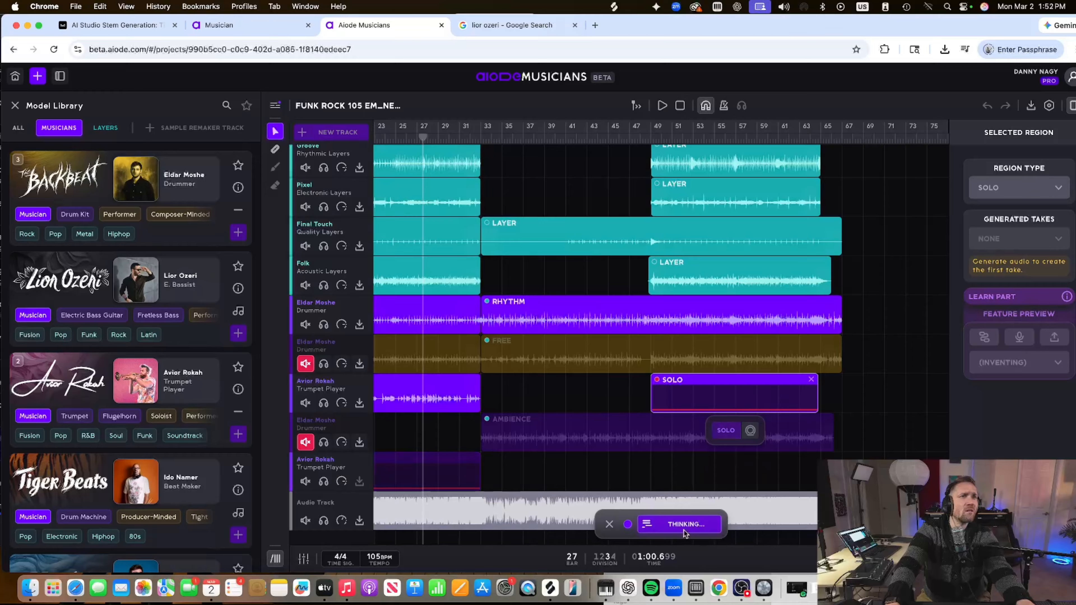
scroll(559, 424, "left", 5)
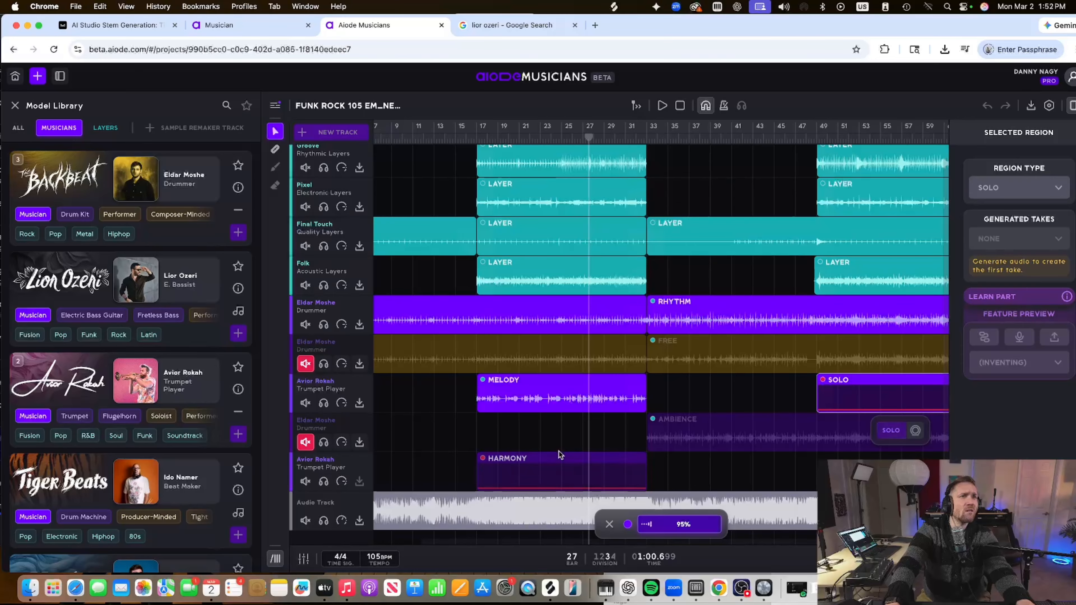
left_click(559, 451)
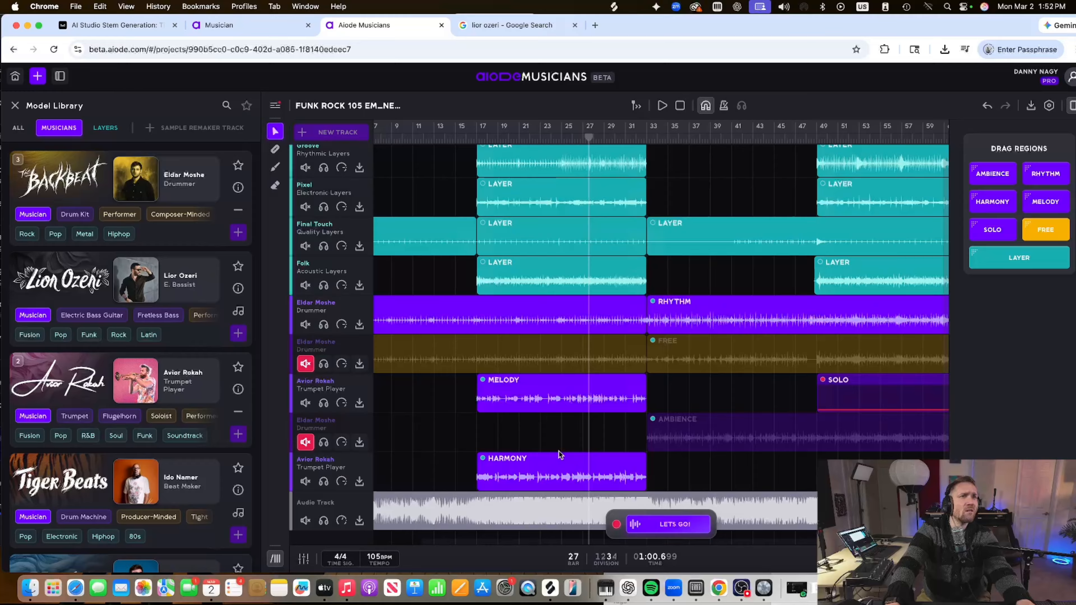
Play from about bar 17 and audition the trumpet Harmony track soloed, returning to the full mix
scroll(560, 452, "up", 2)
left_click(592, 395)
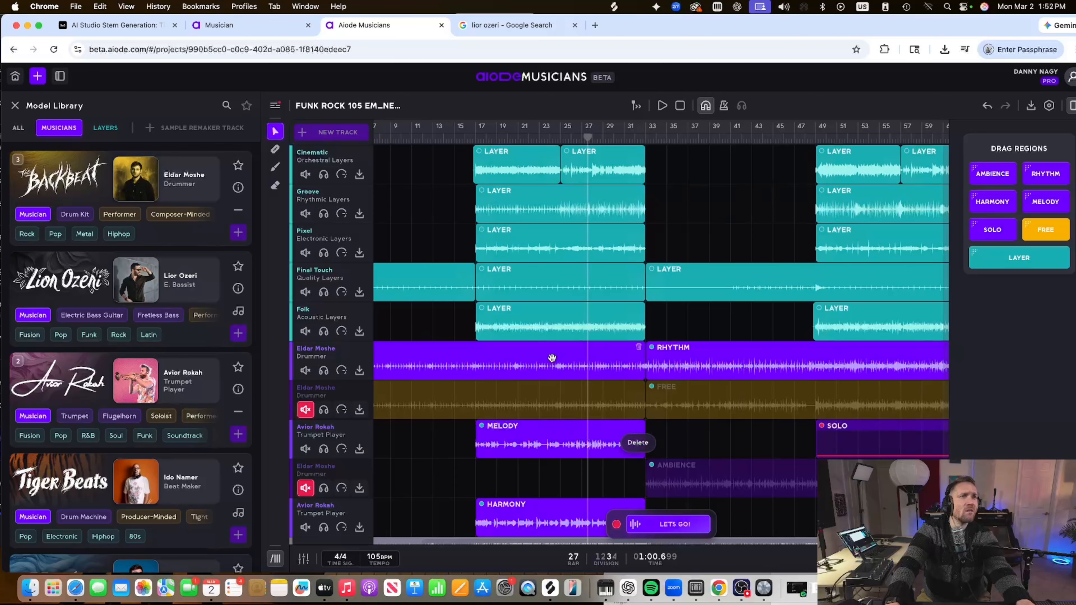
scroll(534, 441, "down", 2)
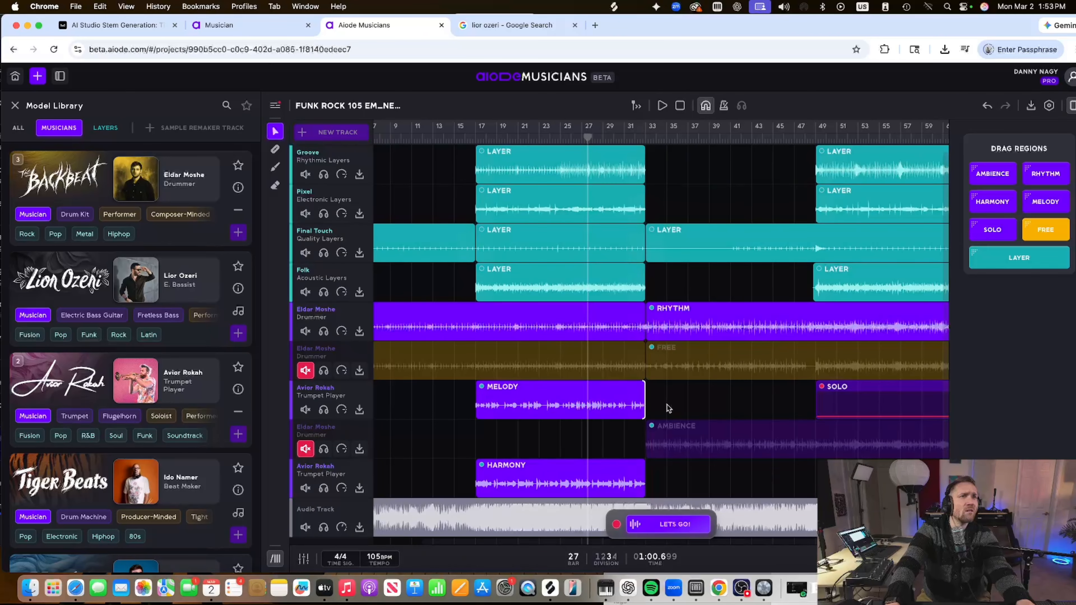
scroll(651, 413, "down", 1)
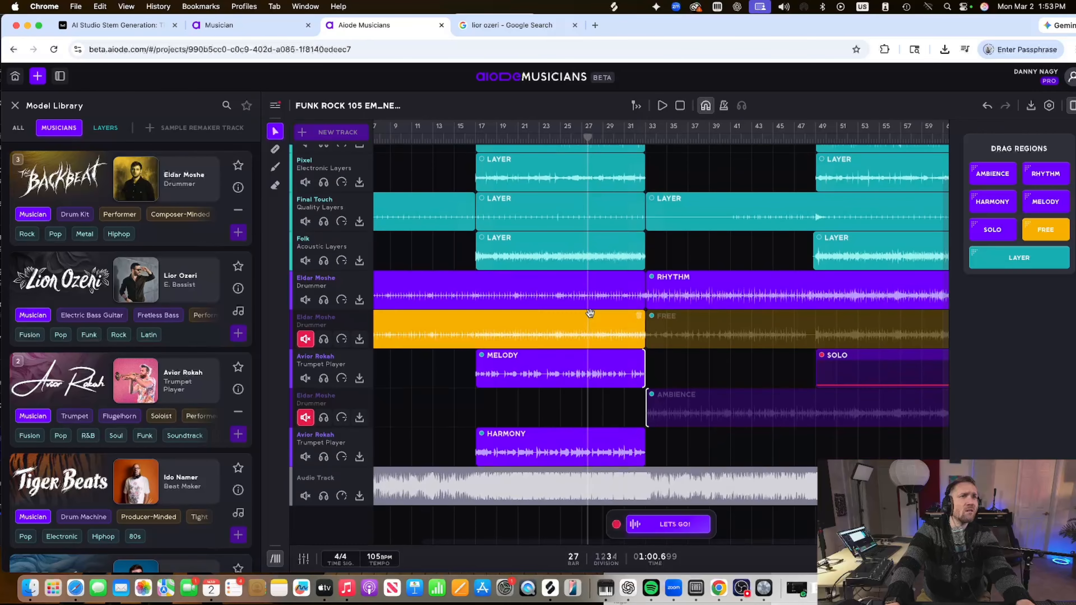
left_click(473, 138)
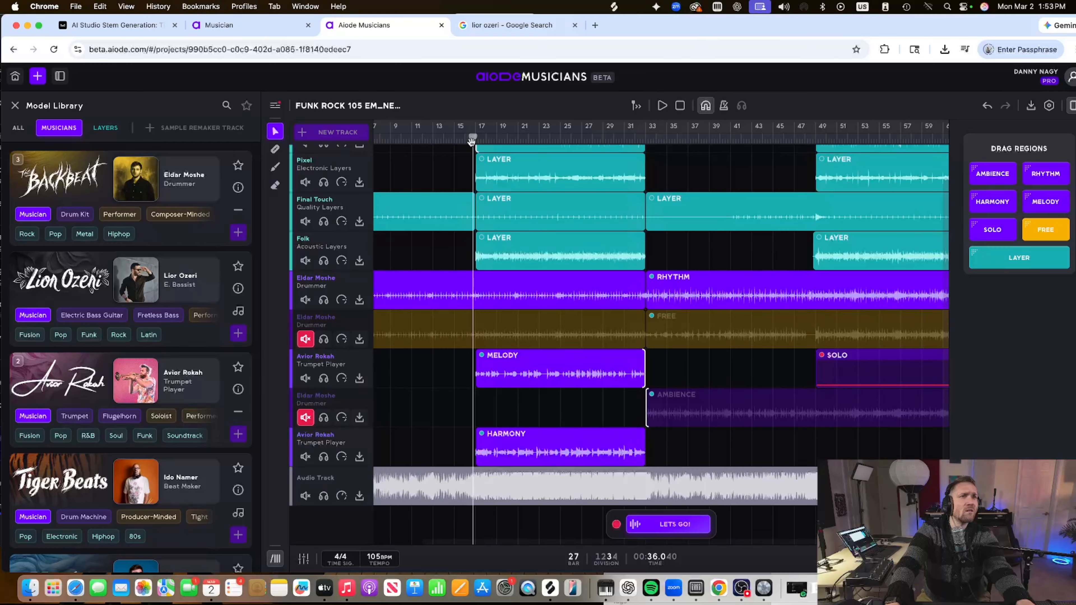
key("space")
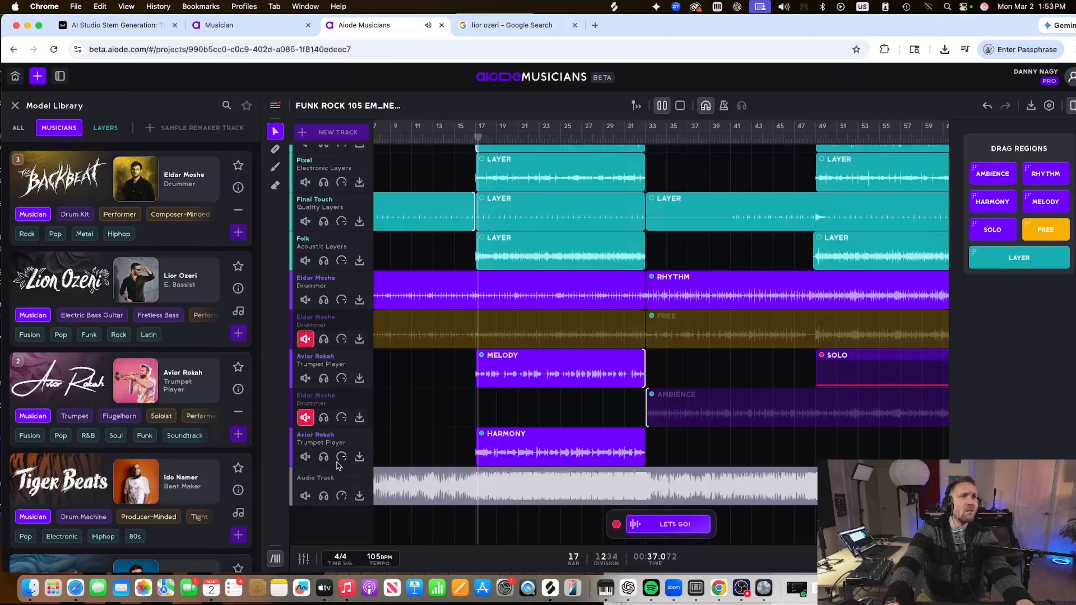
left_click(323, 457)
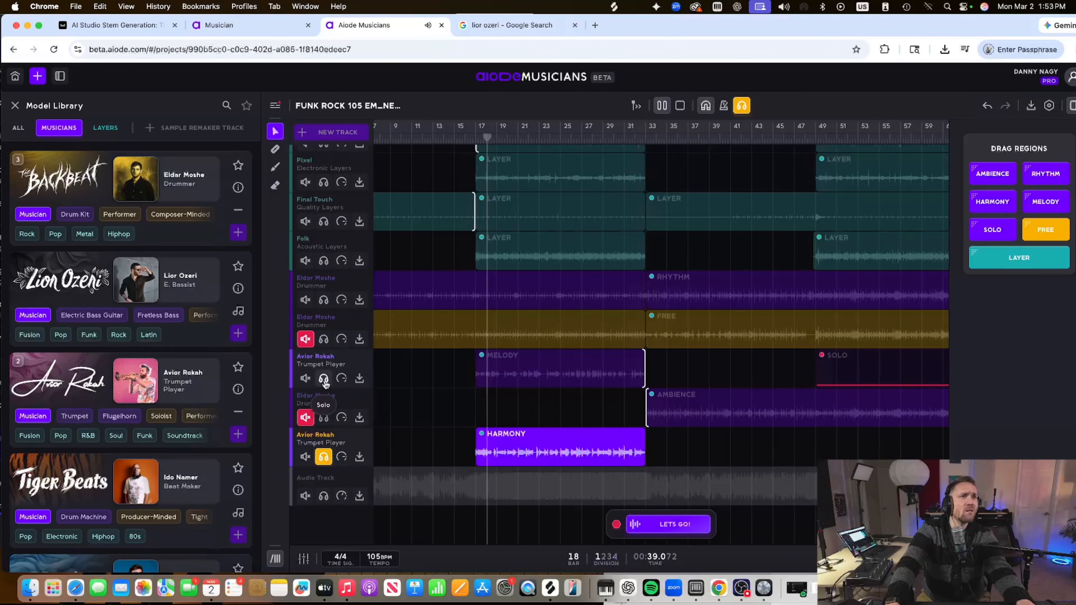
left_click(324, 457)
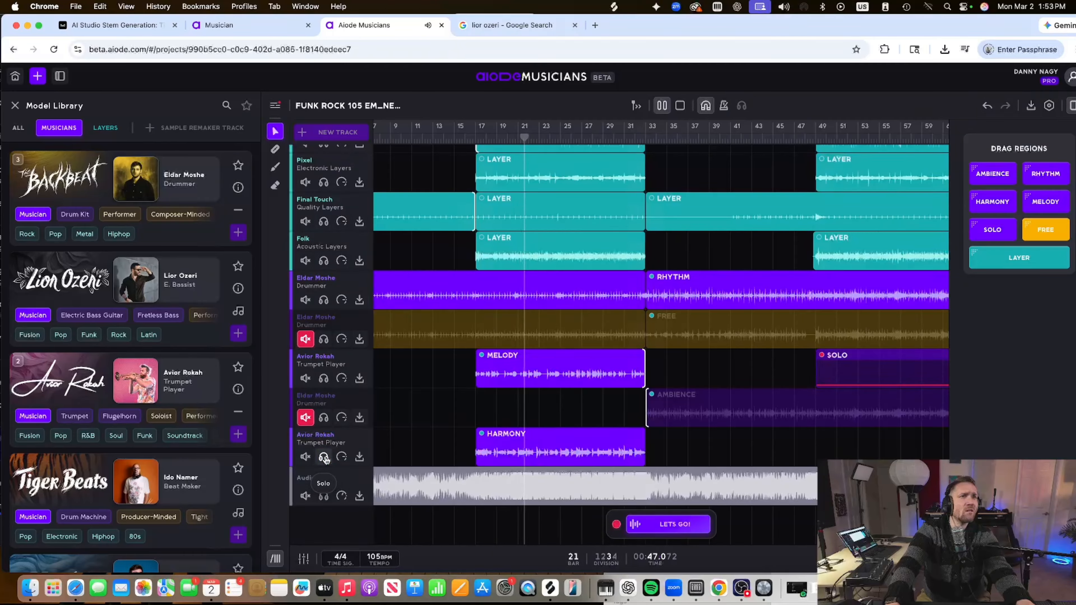
Solo the Melody and Harmony trumpet tracks together to audition them, stop playback, and unsolo both tracks
left_click(324, 378)
left_click(324, 457)
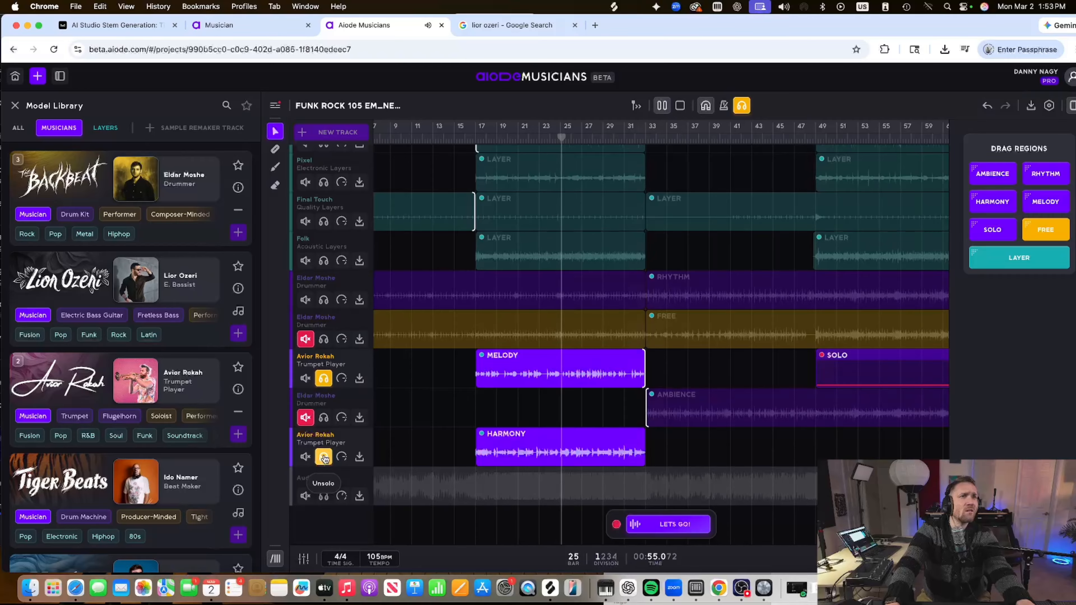
key("space")
left_click(323, 456)
left_click(323, 378)
Generate the trumpet Solo part in the region starting at bar 49
scroll(880, 227, "right", 5)
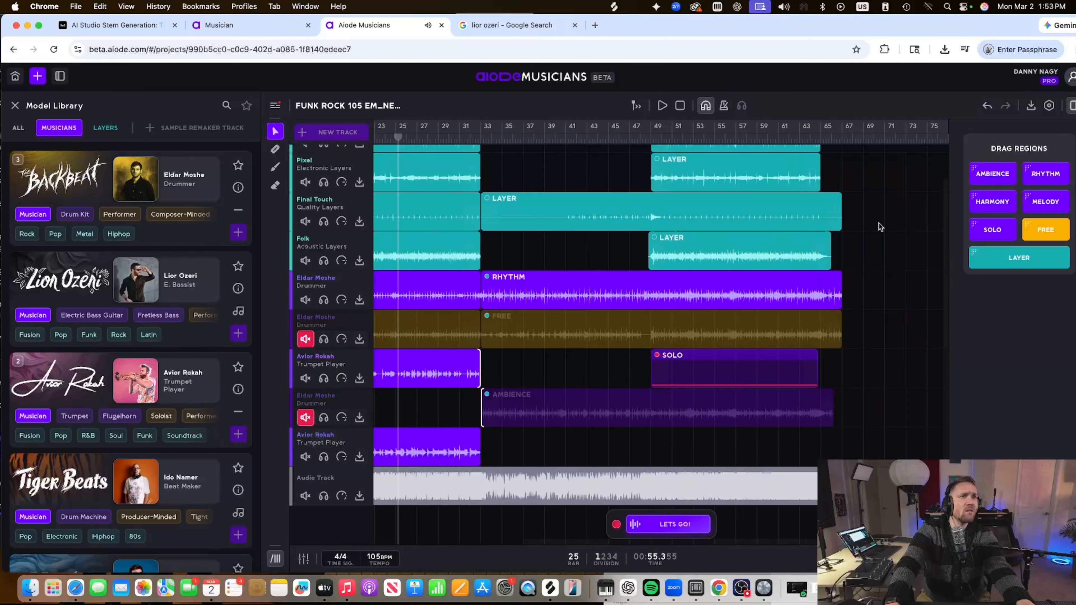
left_click(667, 525)
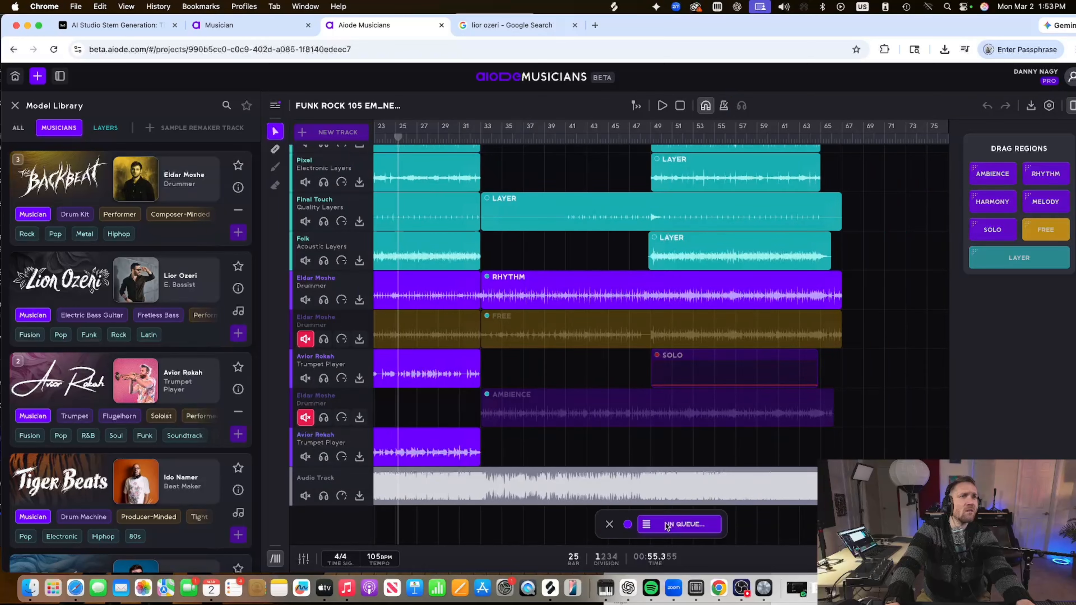
Draw a region from about bar 49 to bar 65 on the second trumpet track and set its type to Ambience
left_click_drag(654, 445, 802, 443)
left_click_drag(827, 441, 820, 442)
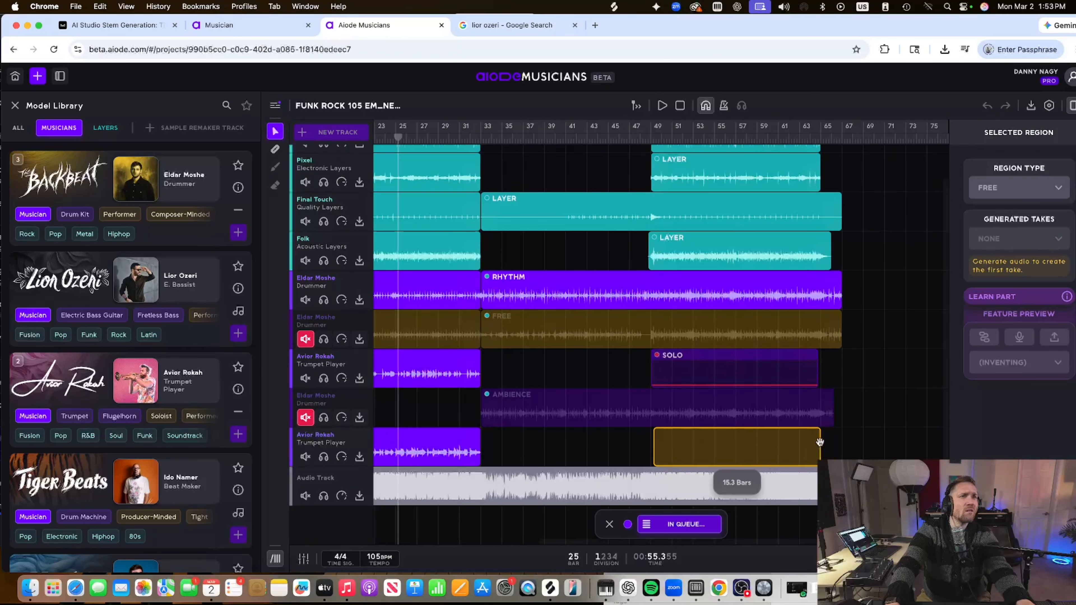
left_click(728, 484)
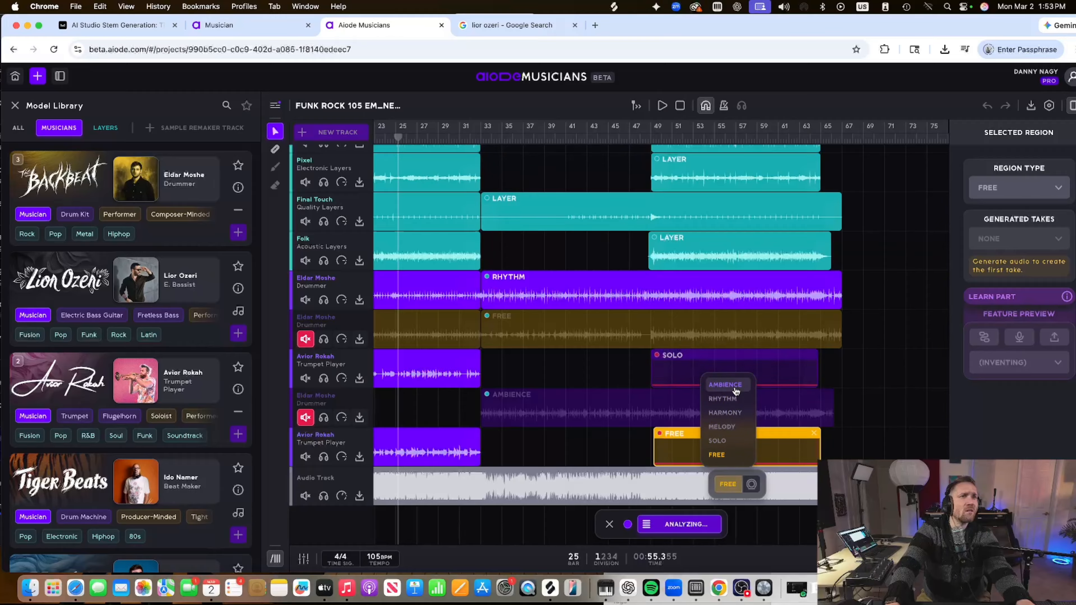
left_click(735, 390)
scroll(538, 445, "left", 5)
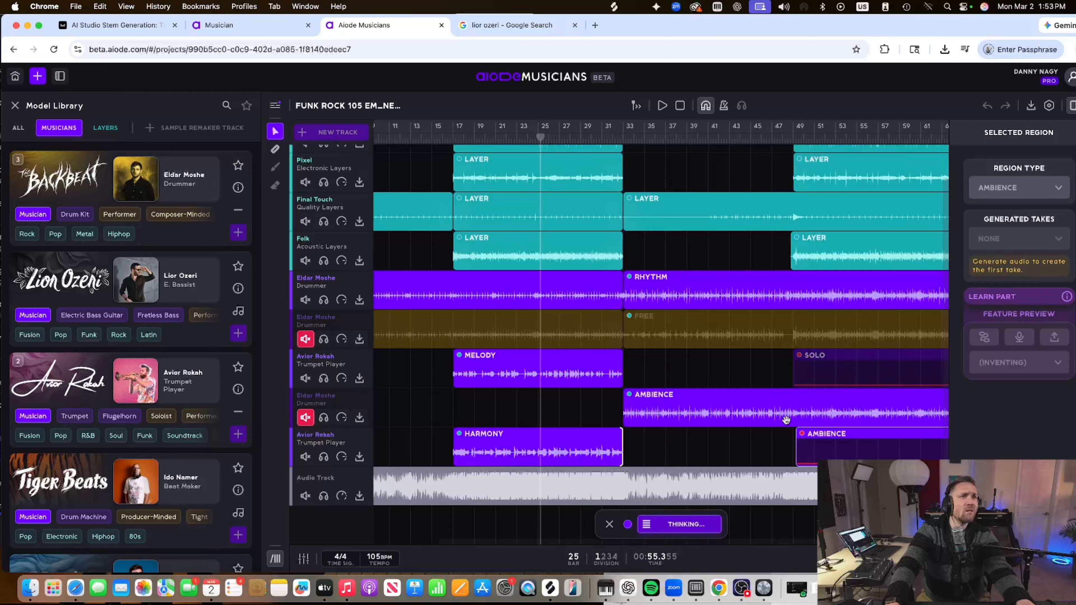
scroll(720, 445, "right", 2)
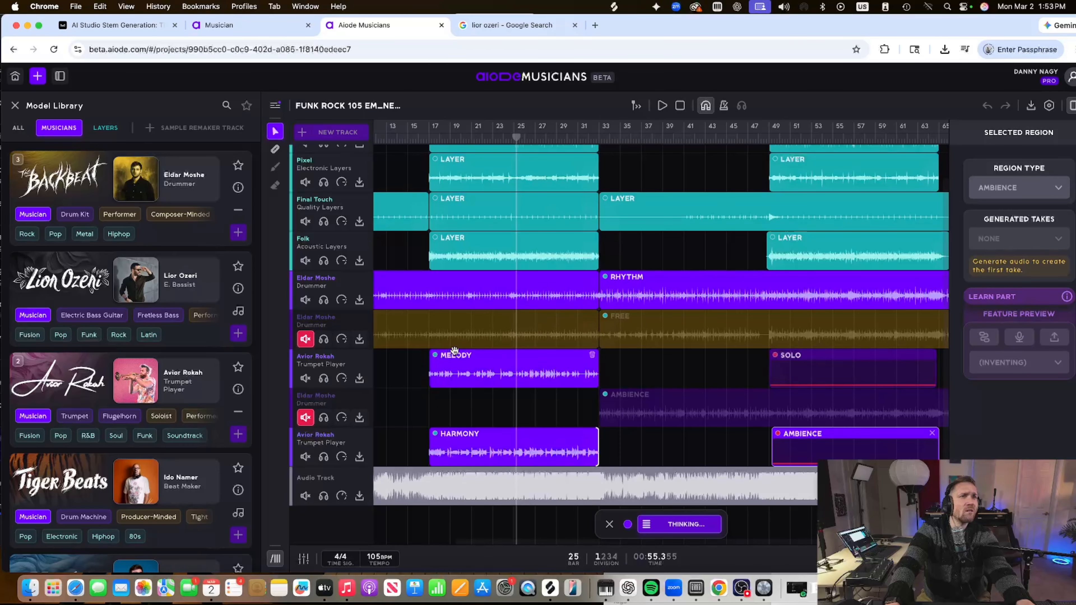
scroll(449, 387, "left", 8)
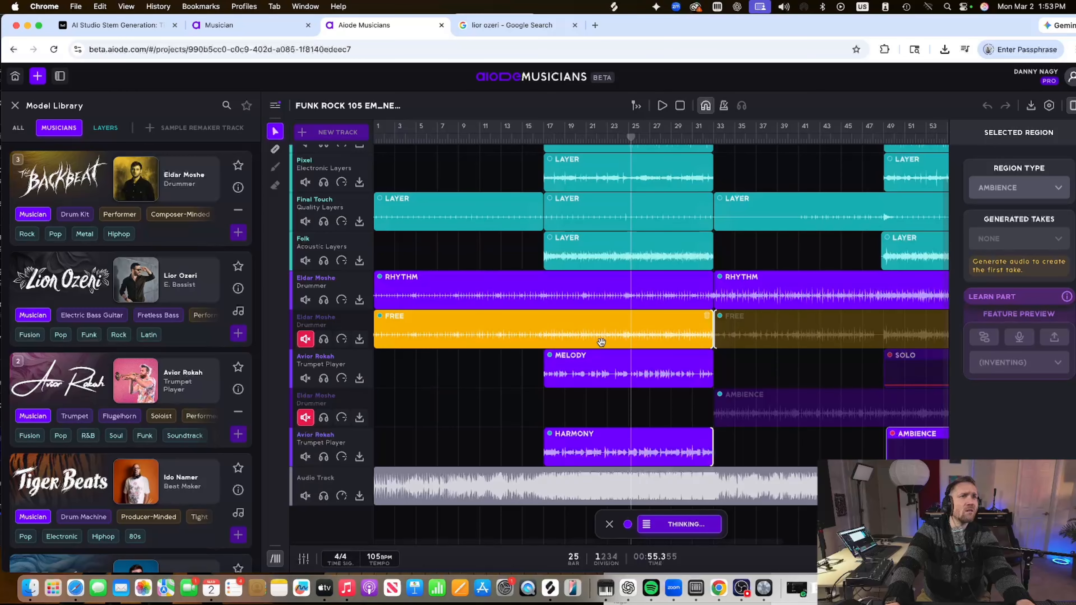
Play from about bar 49 and audition the generated trumpet Solo part, soloing its track first alone and together with the original audio track
scroll(617, 335, "right", 12)
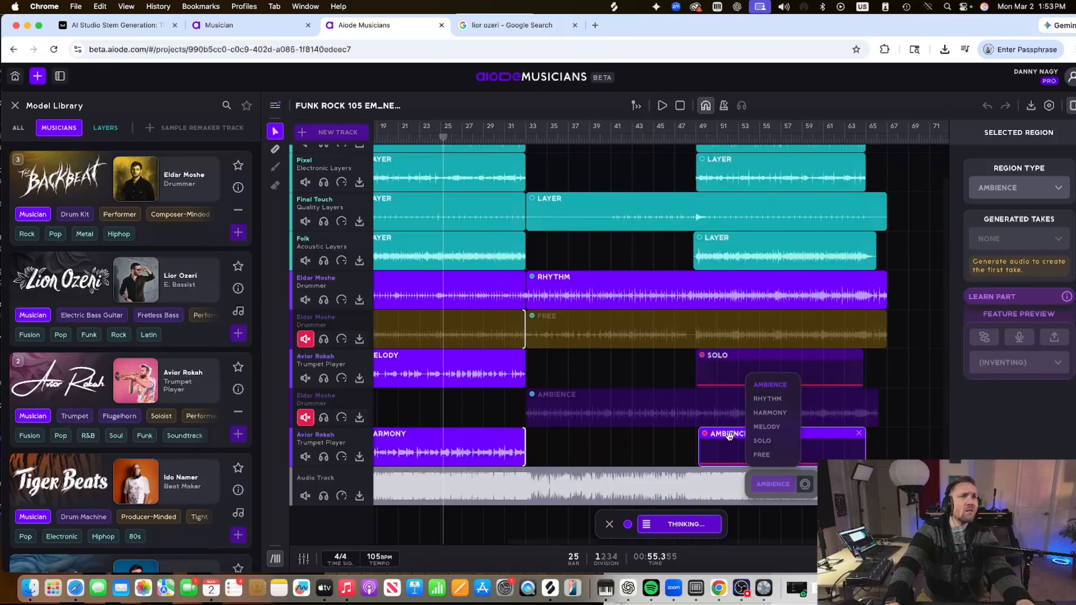
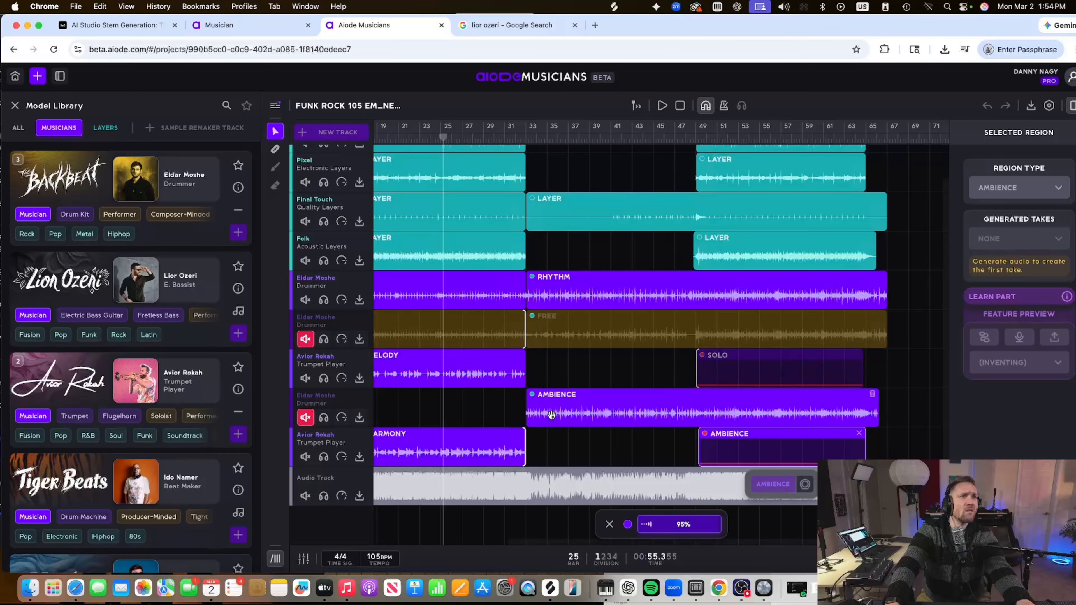
left_click(551, 415)
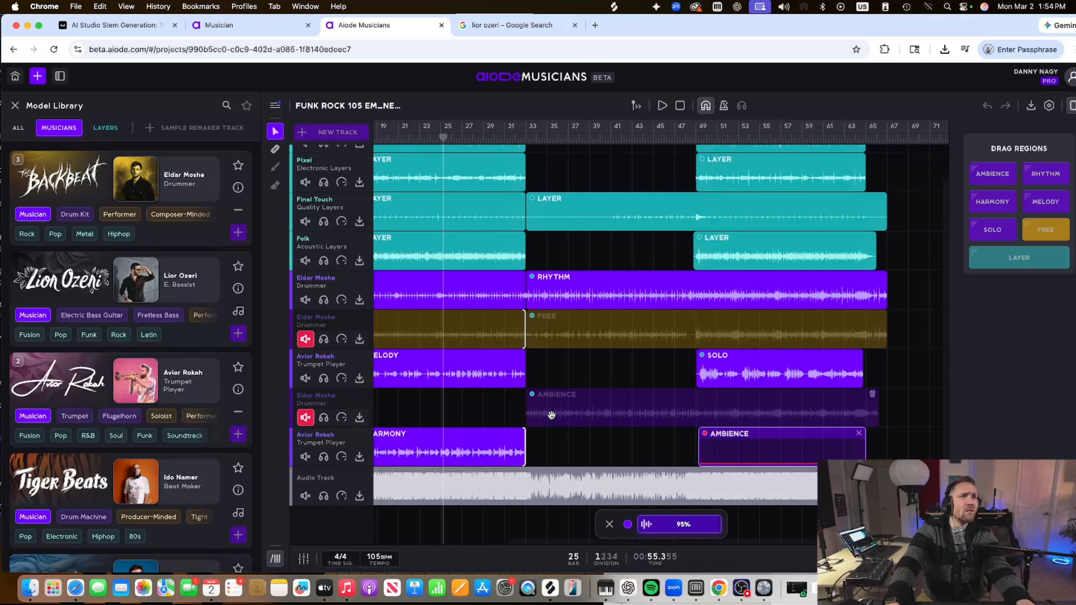
left_click(697, 136)
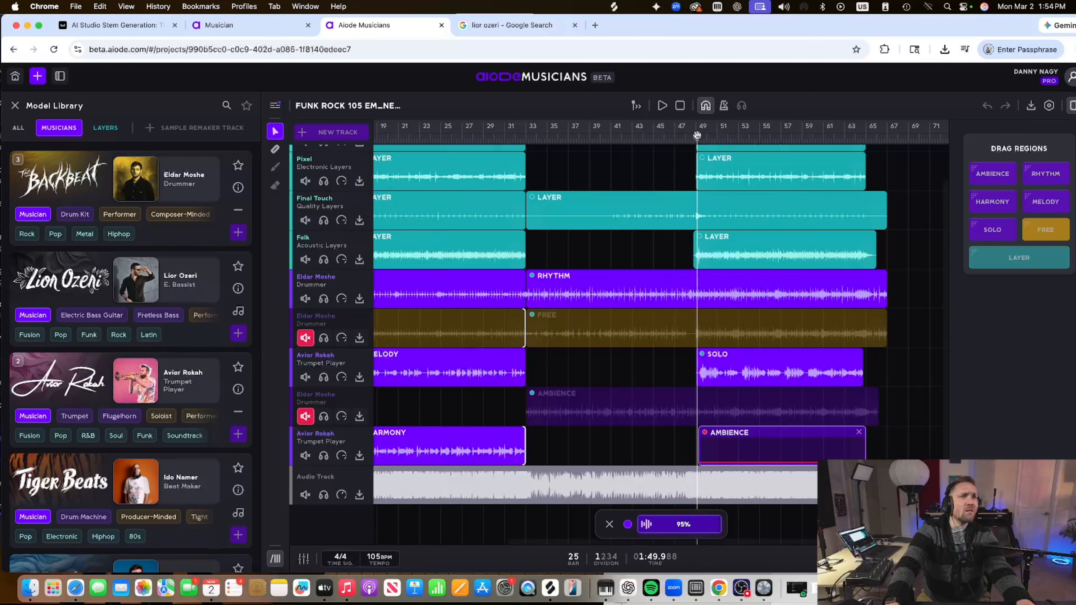
key("space")
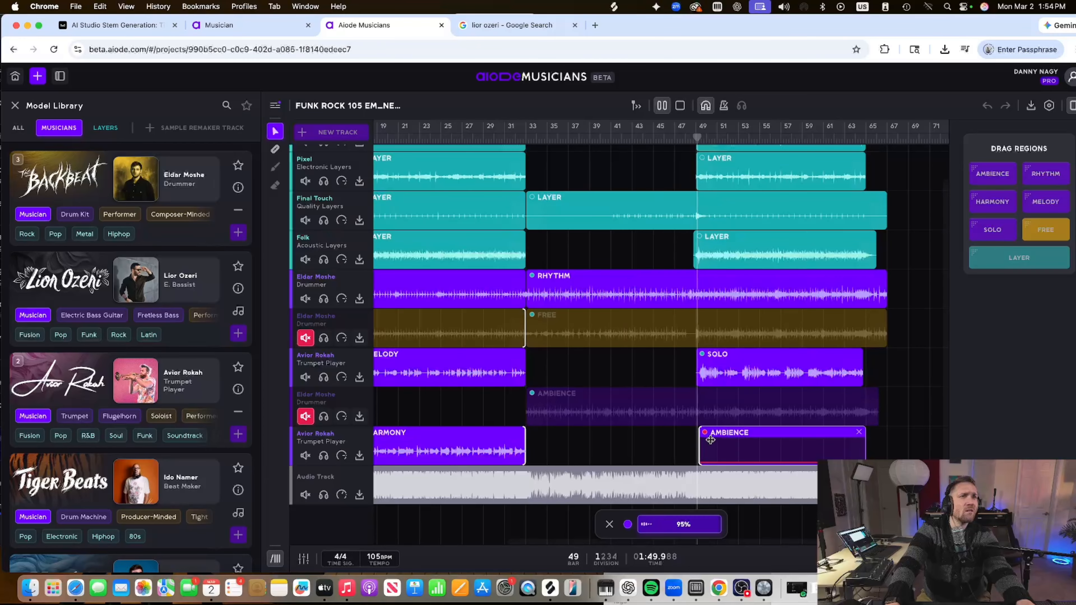
left_click(326, 379)
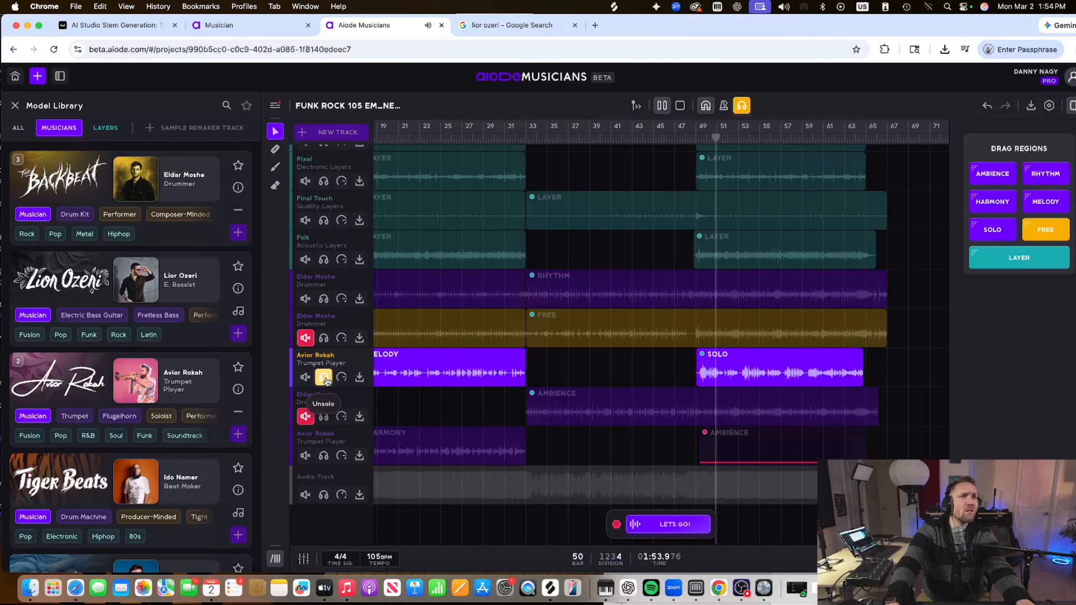
left_click(323, 377)
left_click(325, 378)
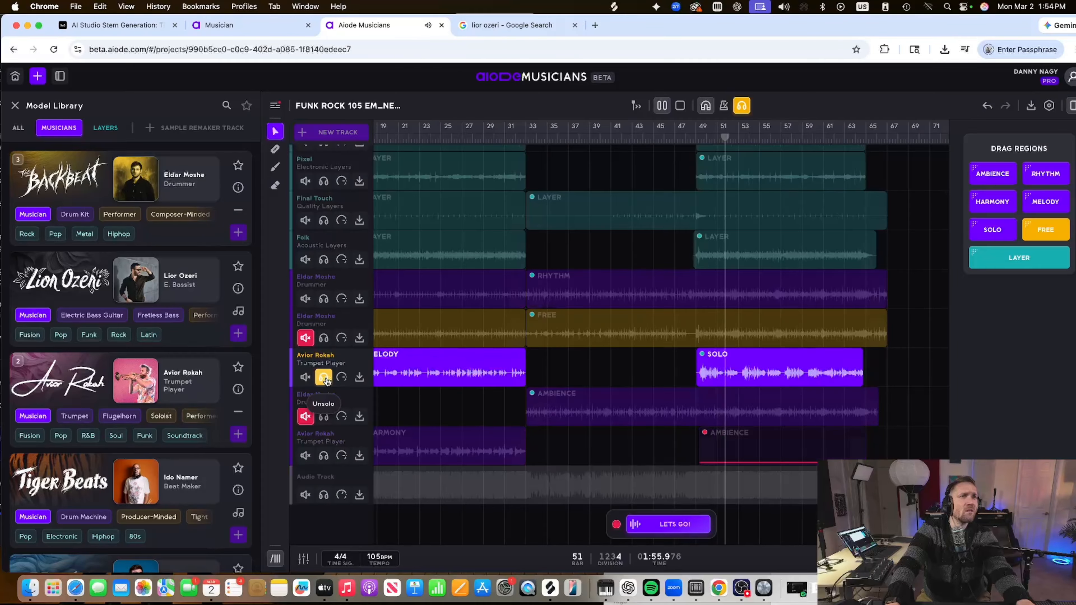
left_click(324, 494)
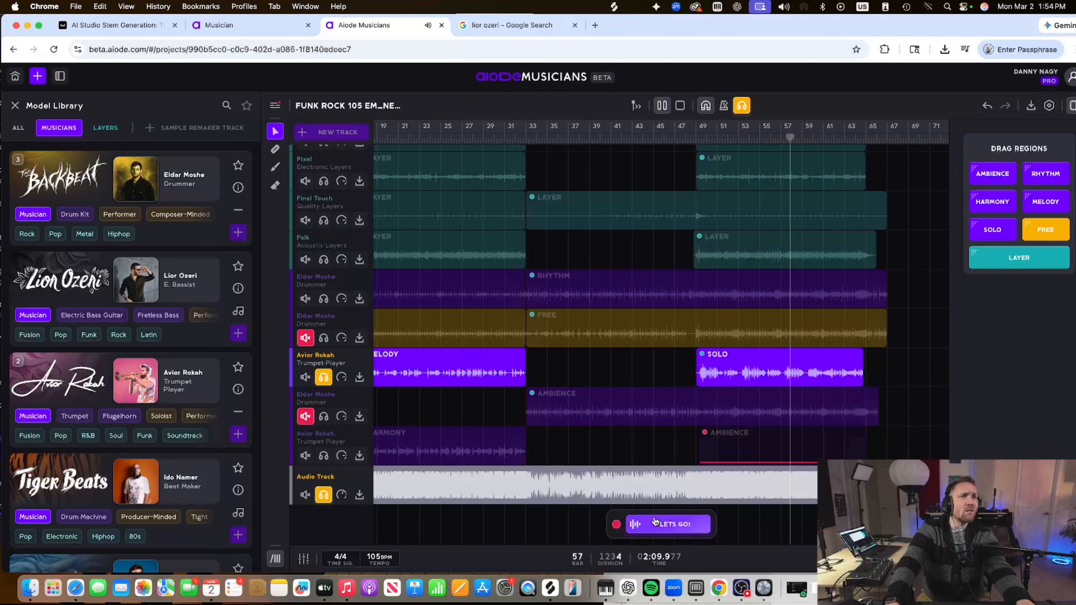
Generate the Ambience part on the second trumpet track, and unsolo the first trumpet track and the original audio track
left_click(674, 524)
left_click(321, 378)
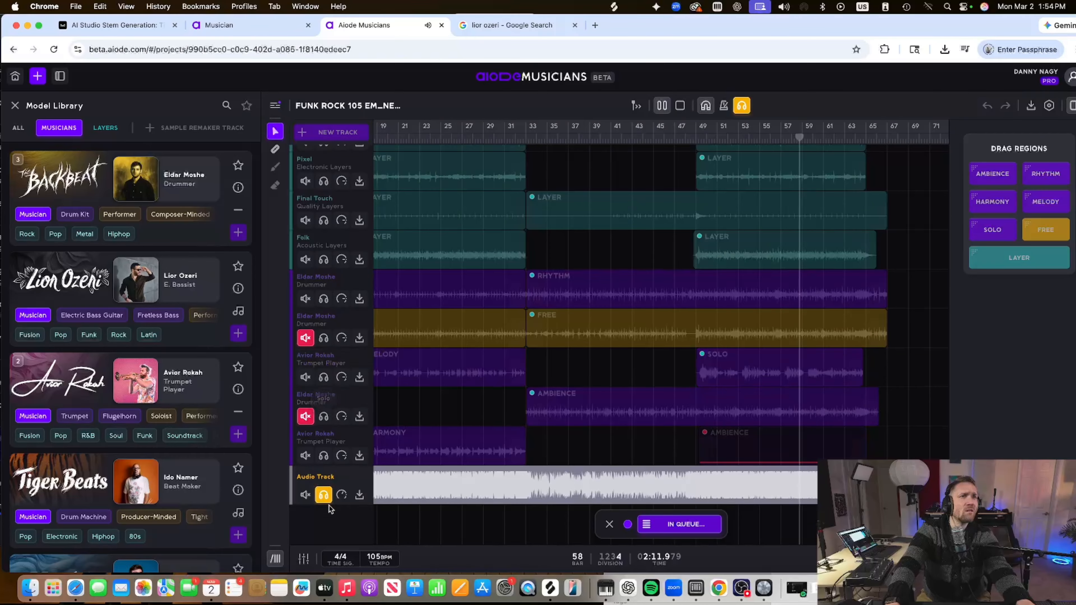
left_click(324, 494)
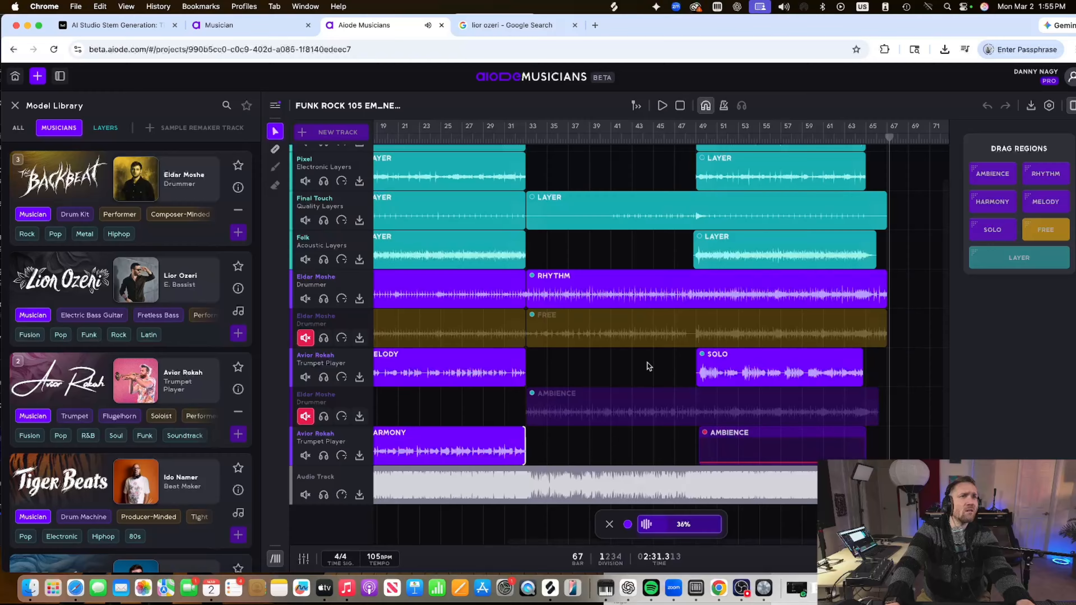
Draw a region from bar 1 to the start of the Melody on the first trumpet track and set its type to Solo
scroll(708, 363, "right", 1)
left_click(716, 360)
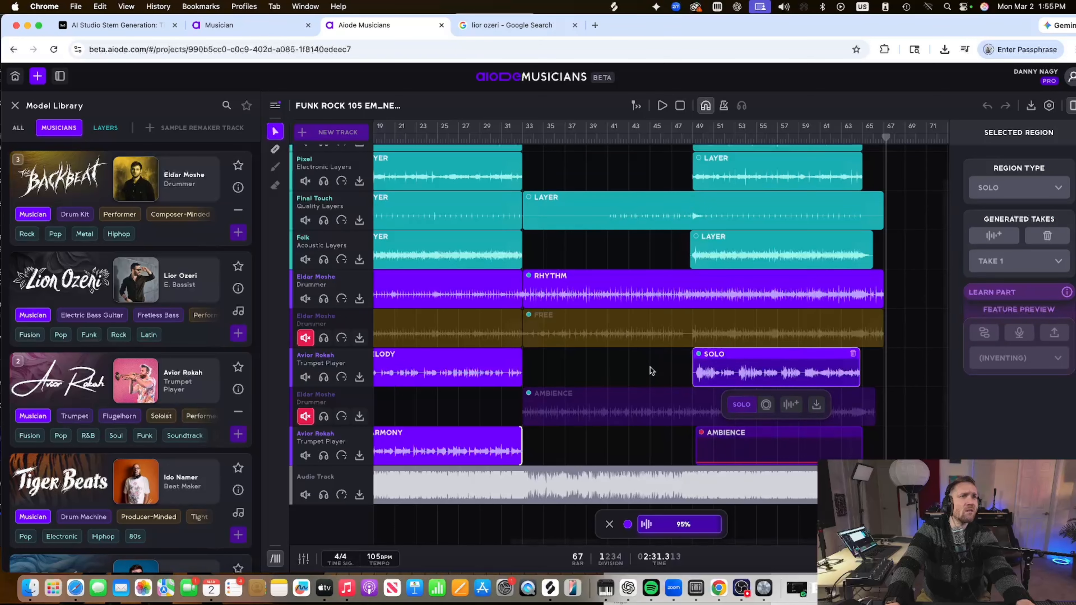
scroll(540, 242, "left", 10)
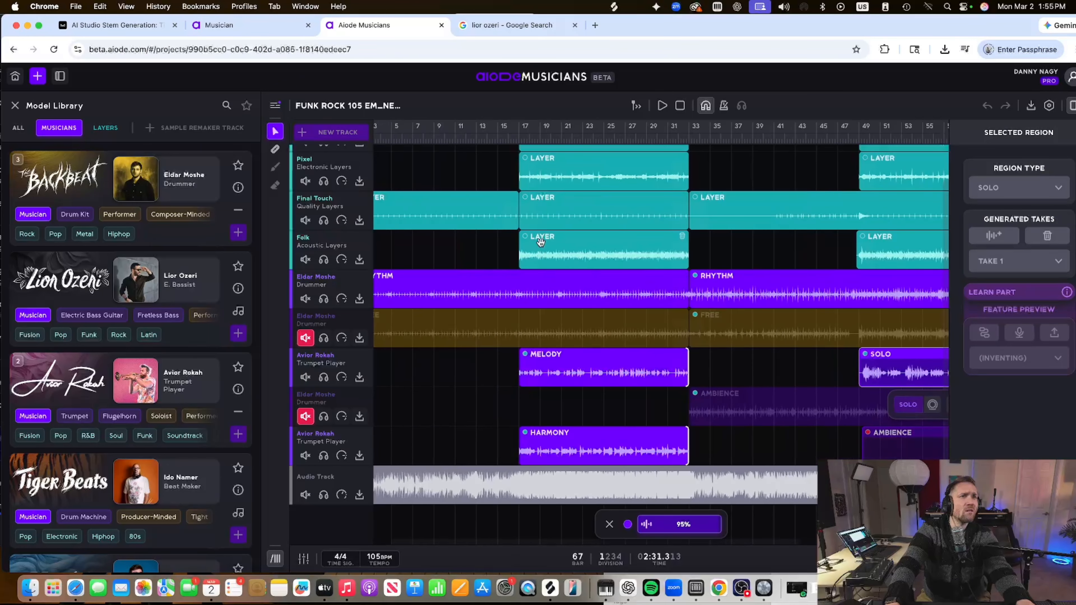
scroll(711, 354, "left", 2)
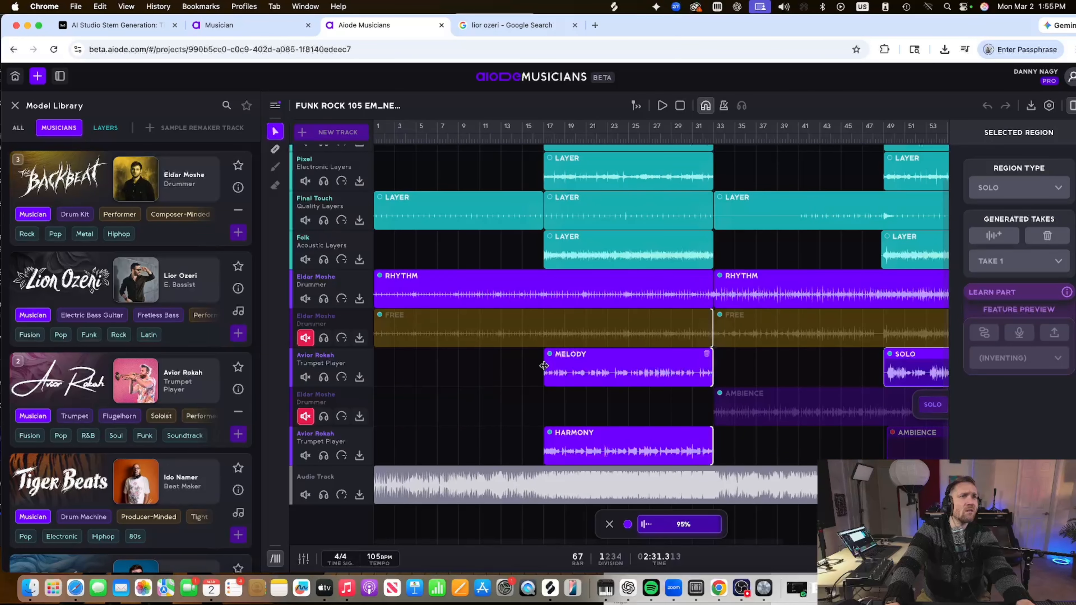
left_click_drag(543, 366, 348, 357)
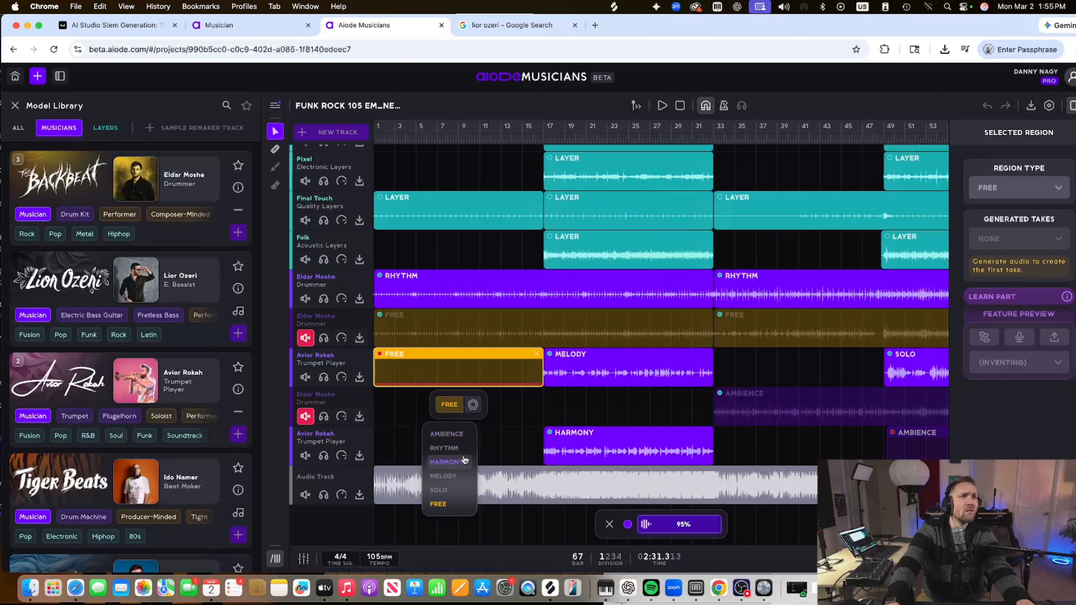
left_click(440, 490)
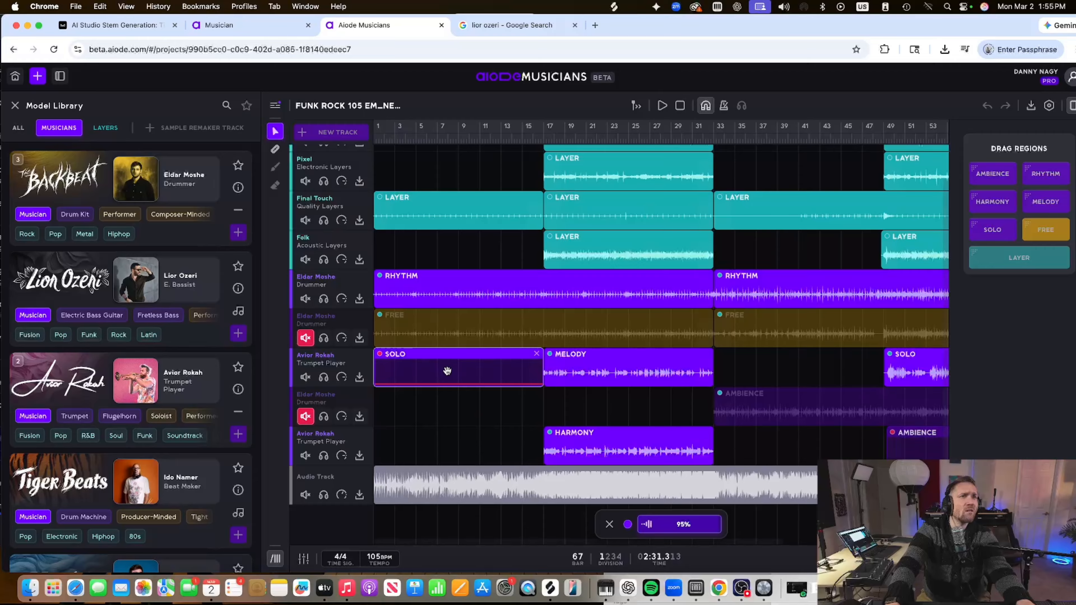
Set the opening Solo's performance to Flugelhorn, Full and Expressive articulation, Space sound and Ensemble off, and generate the part
left_click(443, 369)
left_click(471, 405)
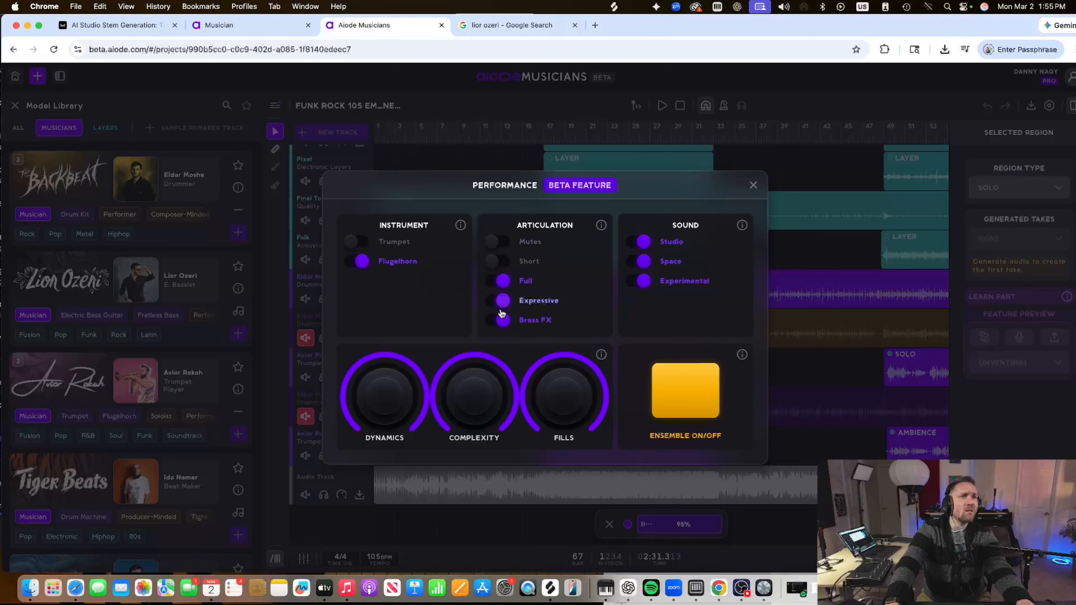
left_click(644, 281)
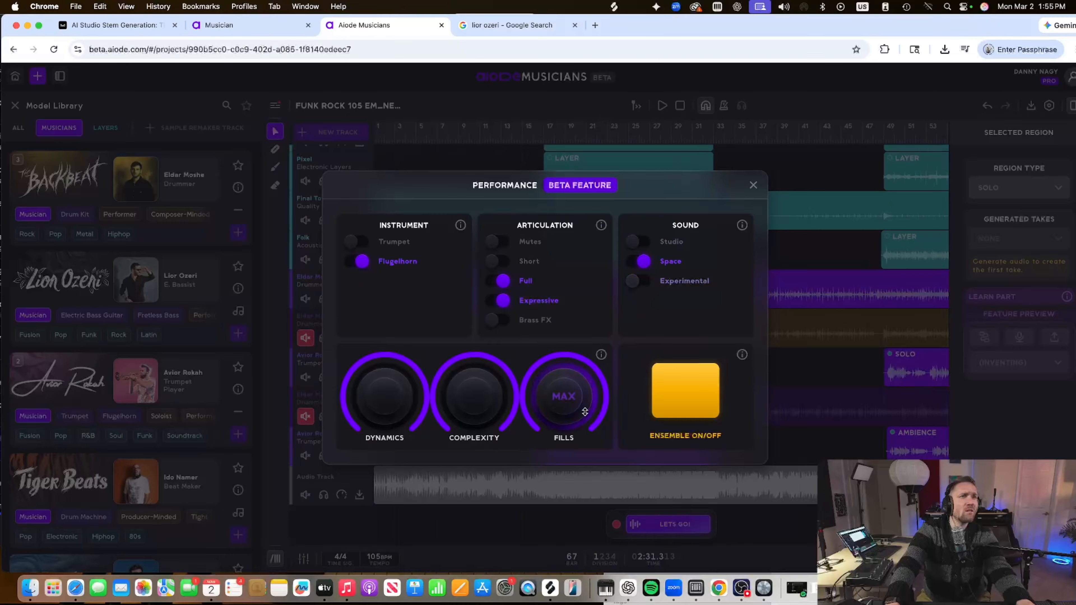
left_click(700, 415)
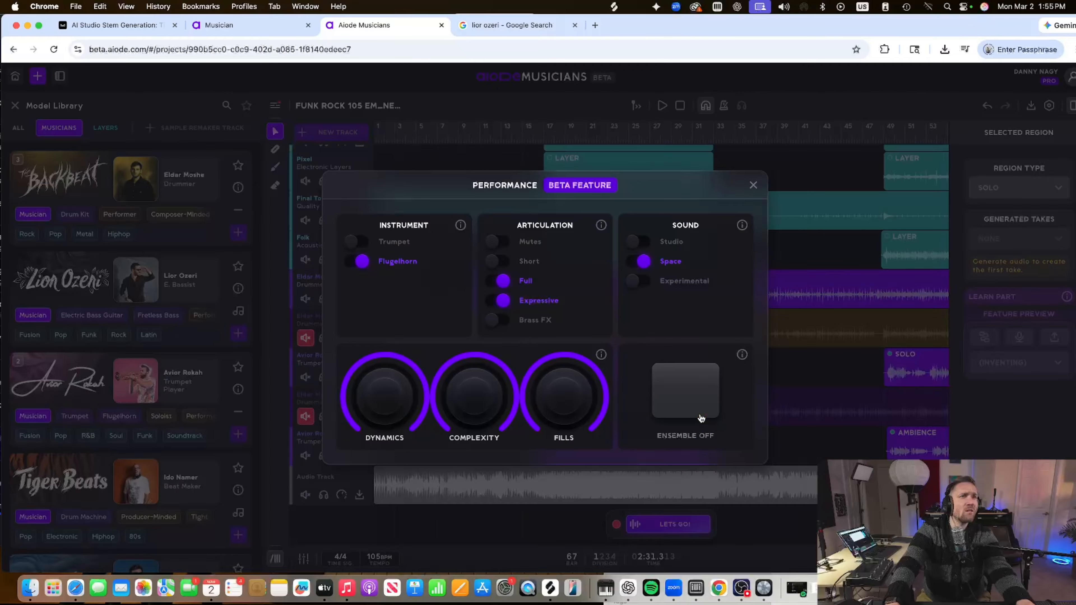
left_click(827, 403)
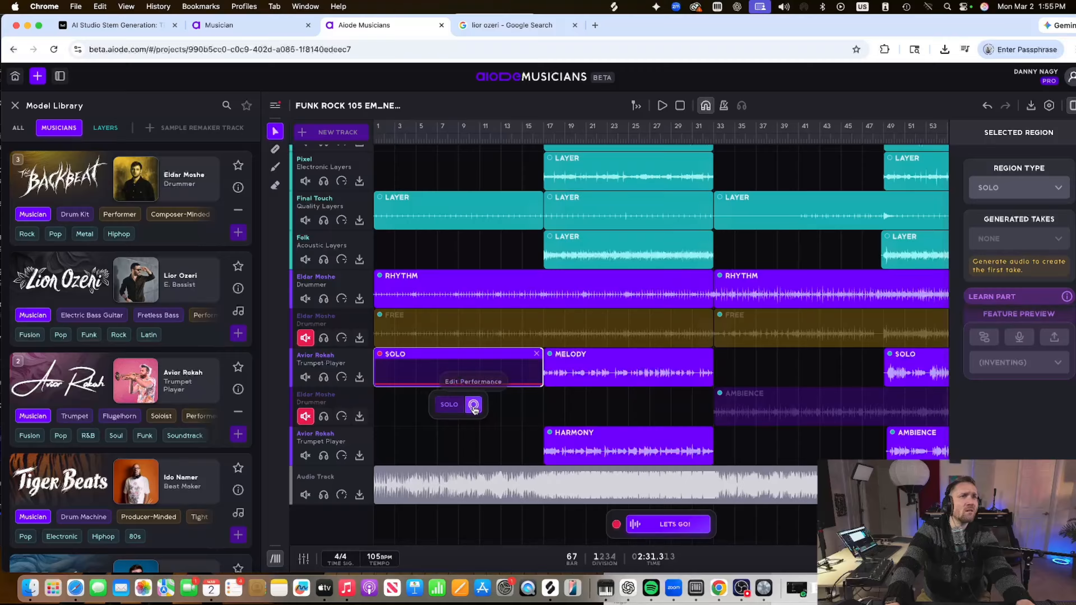
left_click(447, 406)
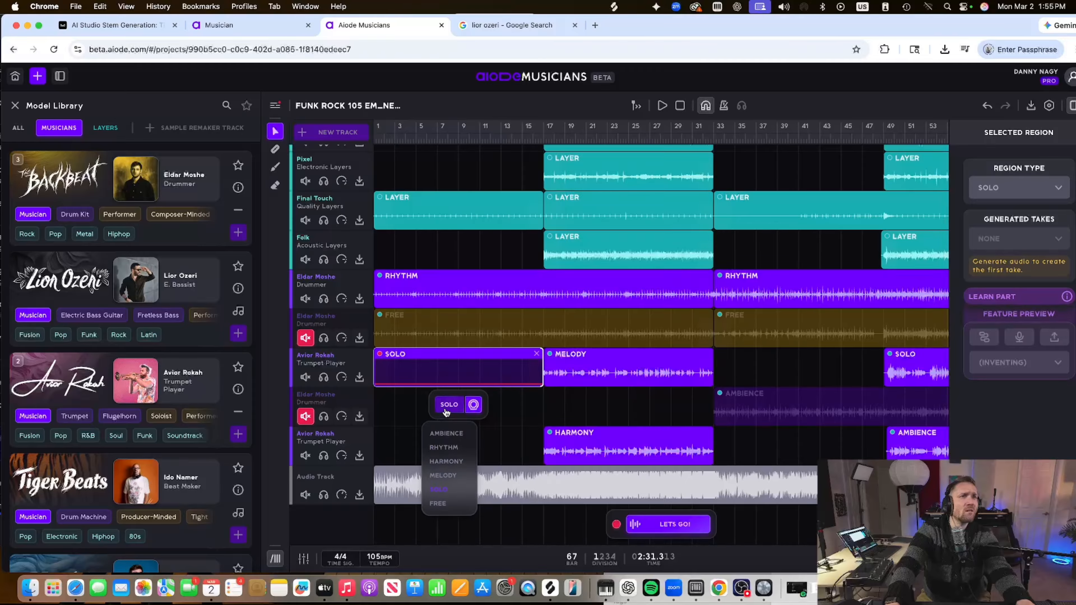
left_click(678, 525)
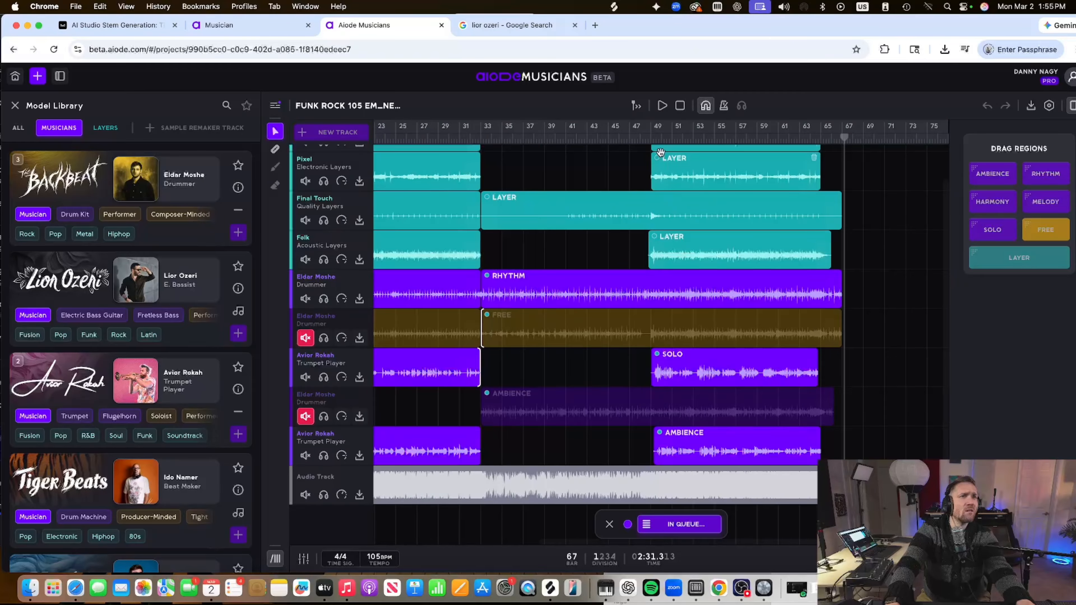
Play from about bar 49 and audition the second trumpet track's Ambience part soloed, returning to the full mix
left_click(648, 135)
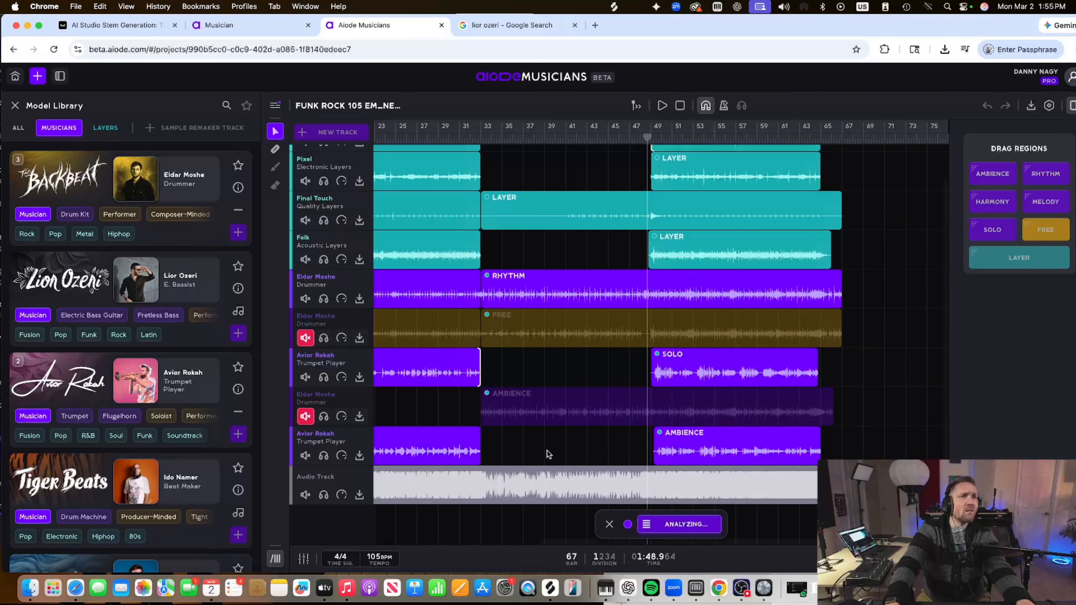
scroll(575, 437, "left", 10)
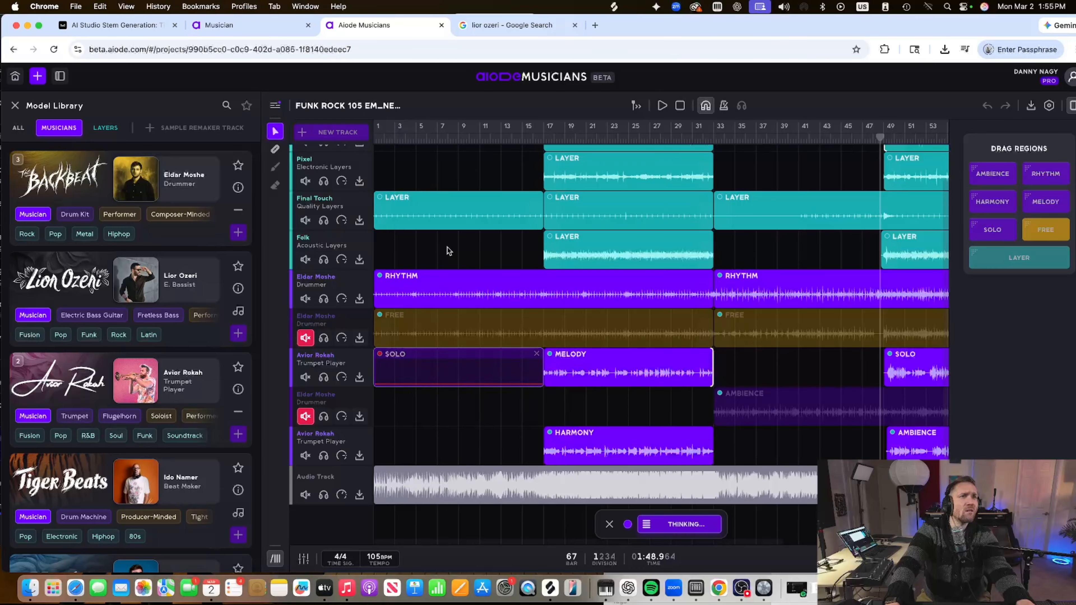
scroll(469, 367, "up", 2)
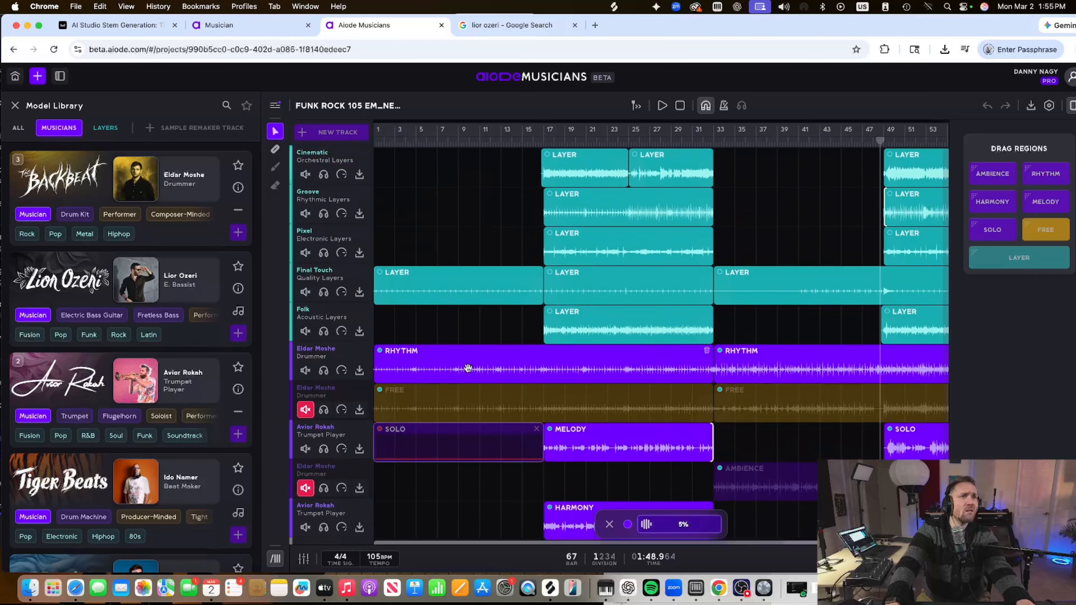
scroll(469, 375, "down", 3)
scroll(516, 449, "up", 1)
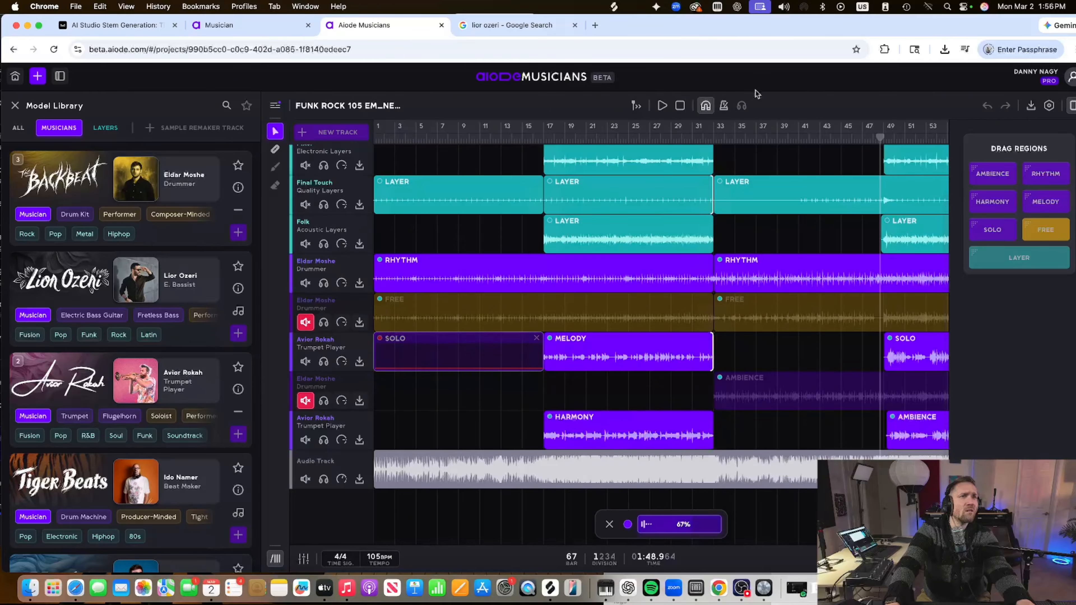
scroll(826, 170, "right", 3)
key("space")
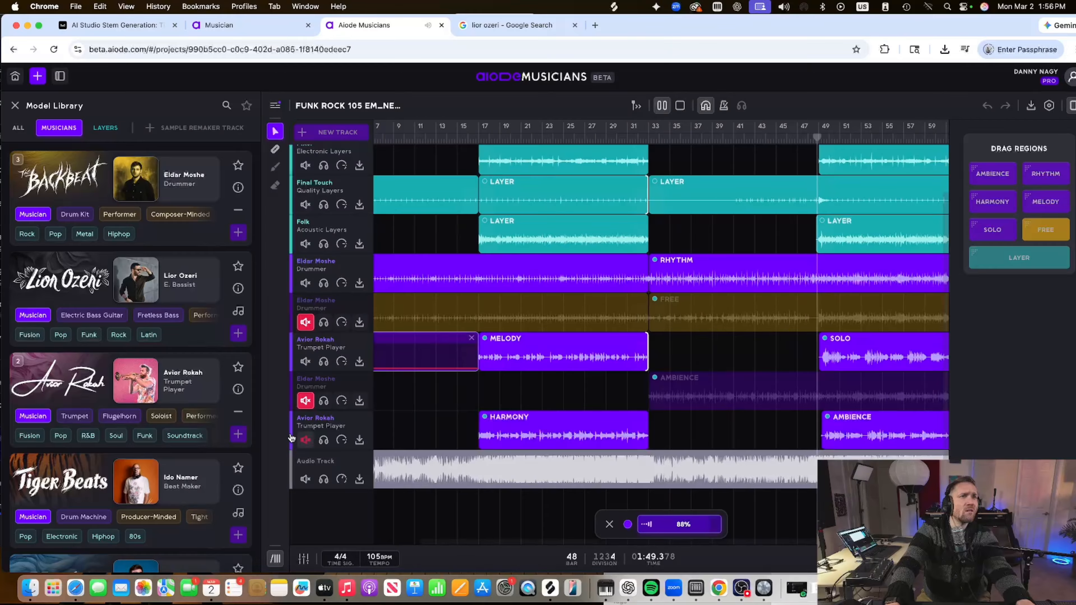
left_click(324, 440)
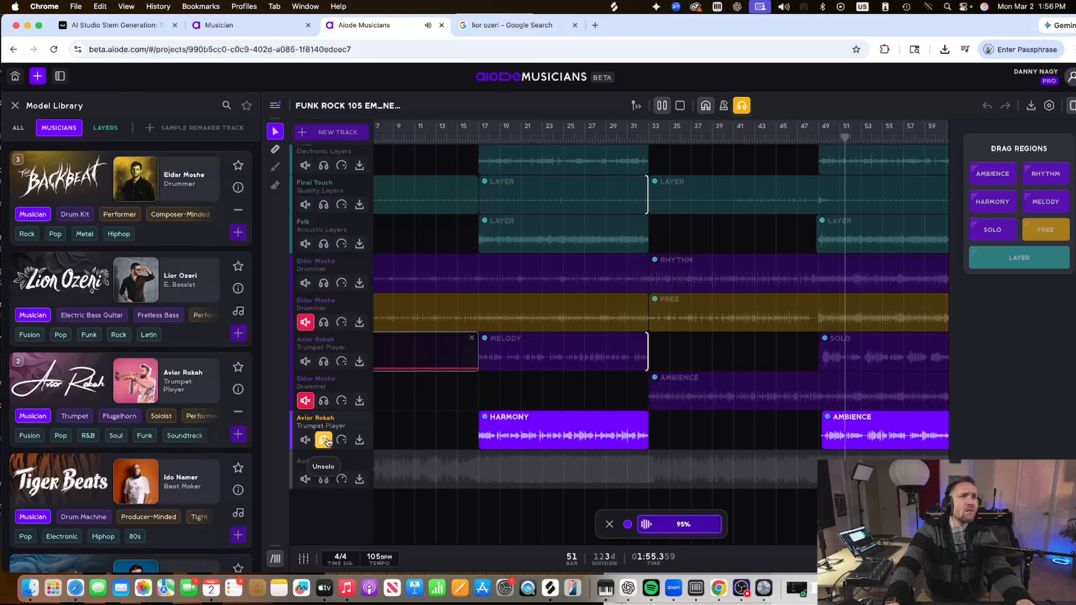
left_click(328, 441)
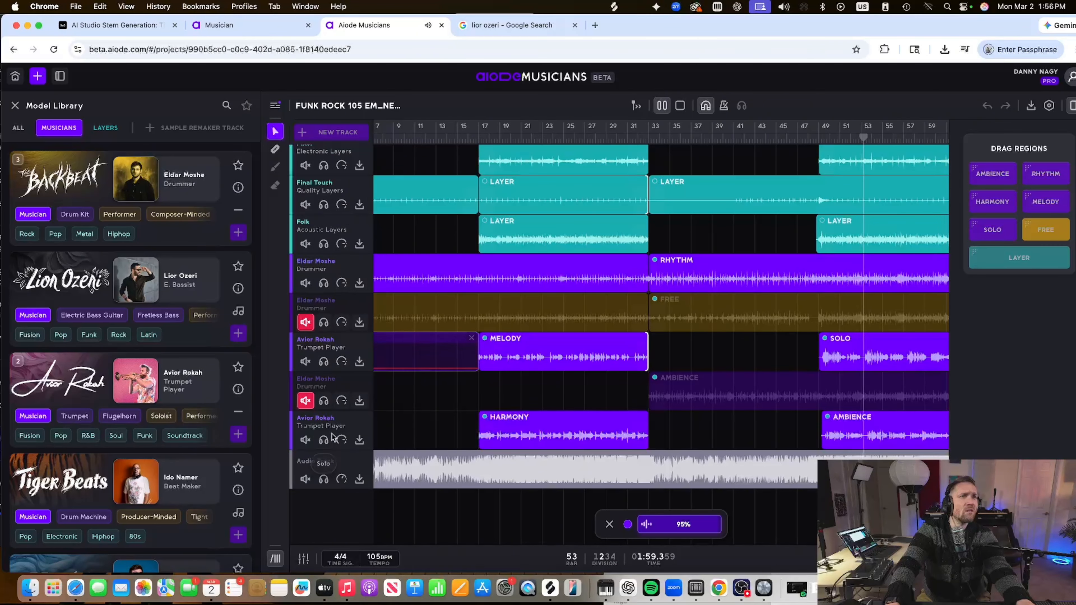
Play the track from the beginning to audition the opening flugelhorn Solo in the full mix, and stop playback after the Melody starts
left_click(425, 354)
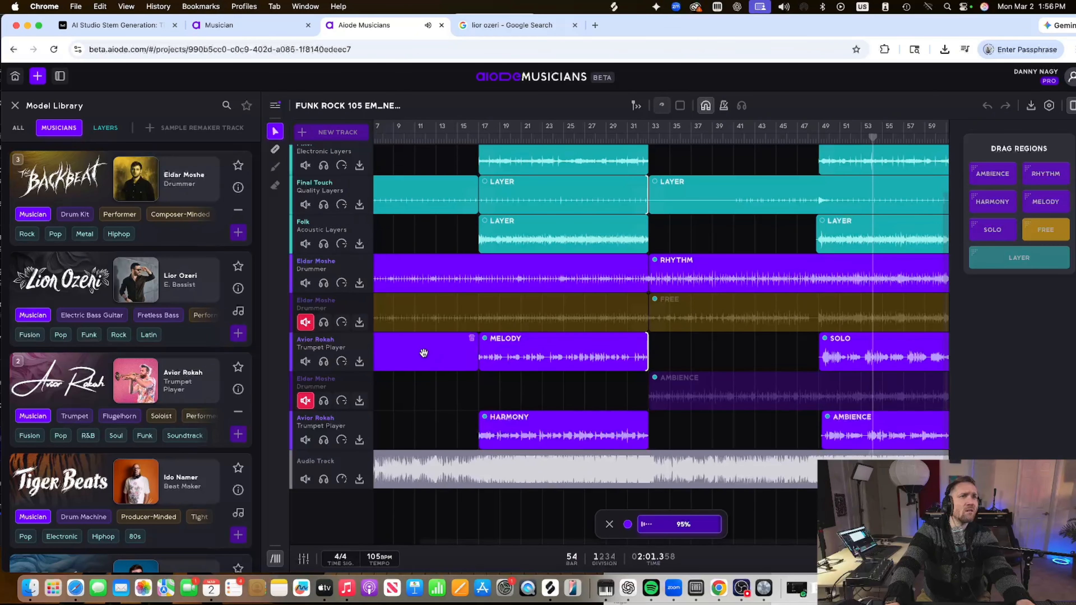
scroll(444, 405, "left", 2)
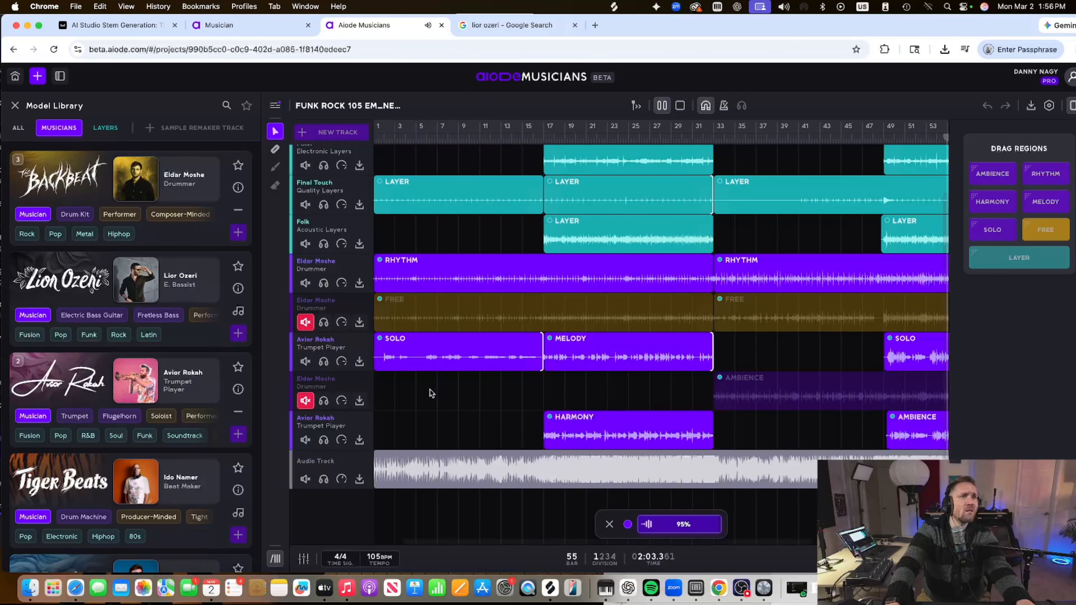
left_click(390, 136)
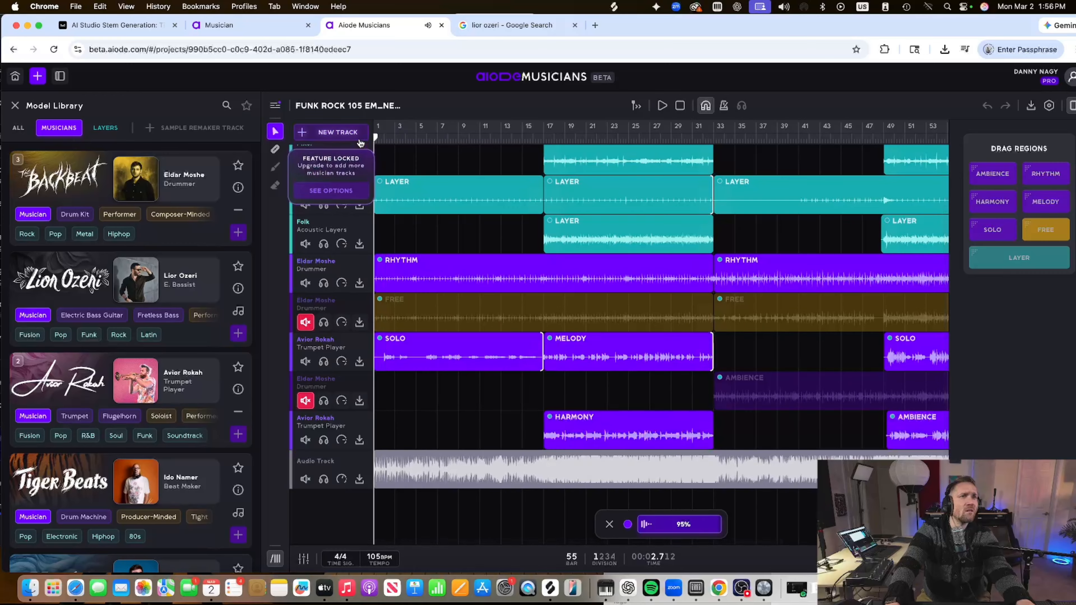
key("space")
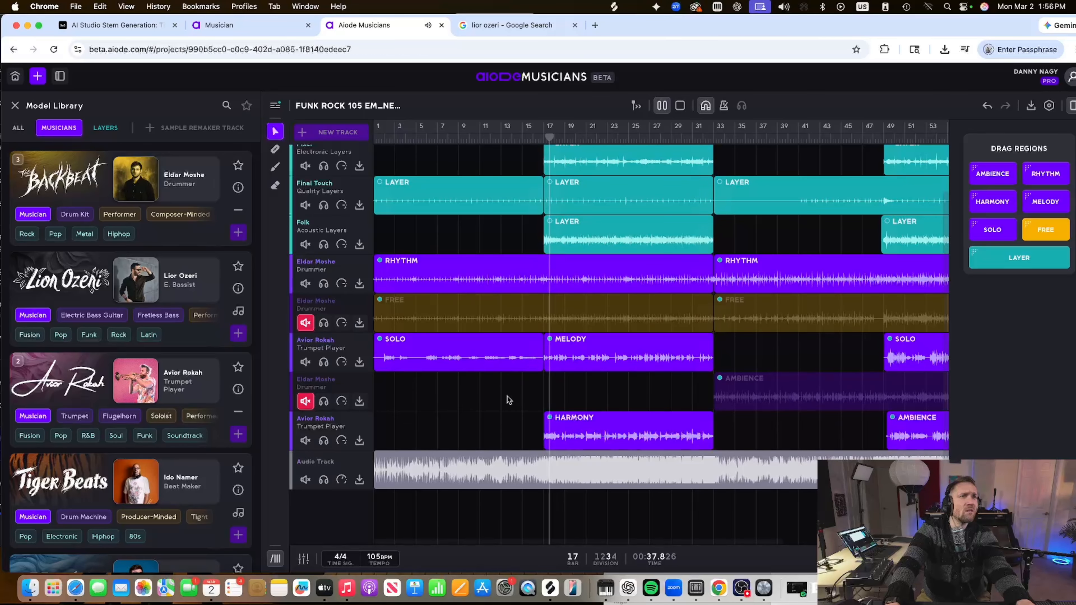
scroll(512, 388, "right", 10)
scroll(501, 396, "left", 10)
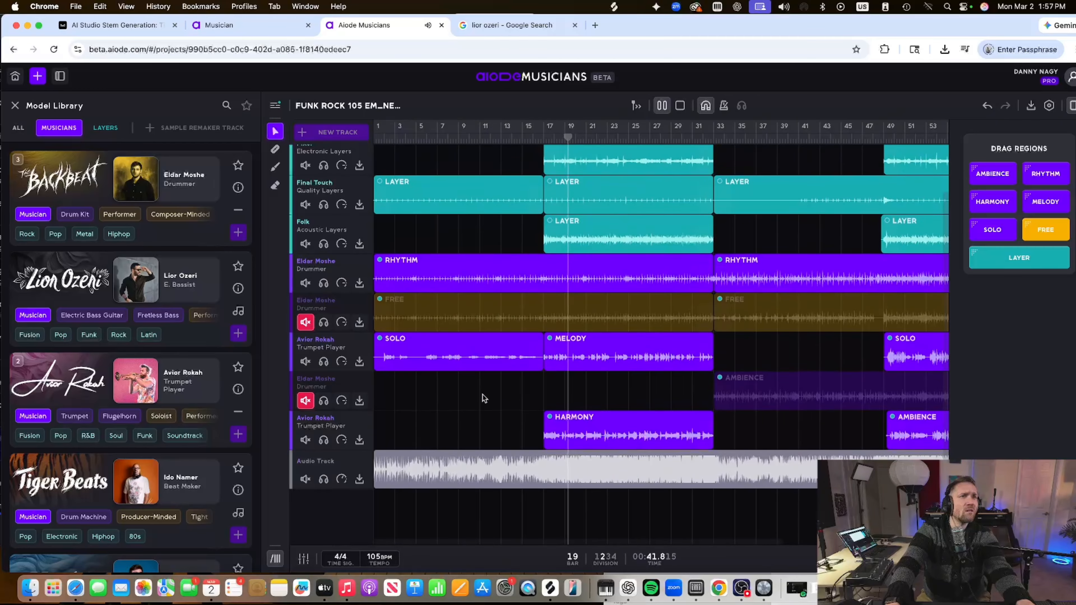
key("space")
Browse the musician models and try to add a track for the electric bassist
scroll(195, 424, "down", 5)
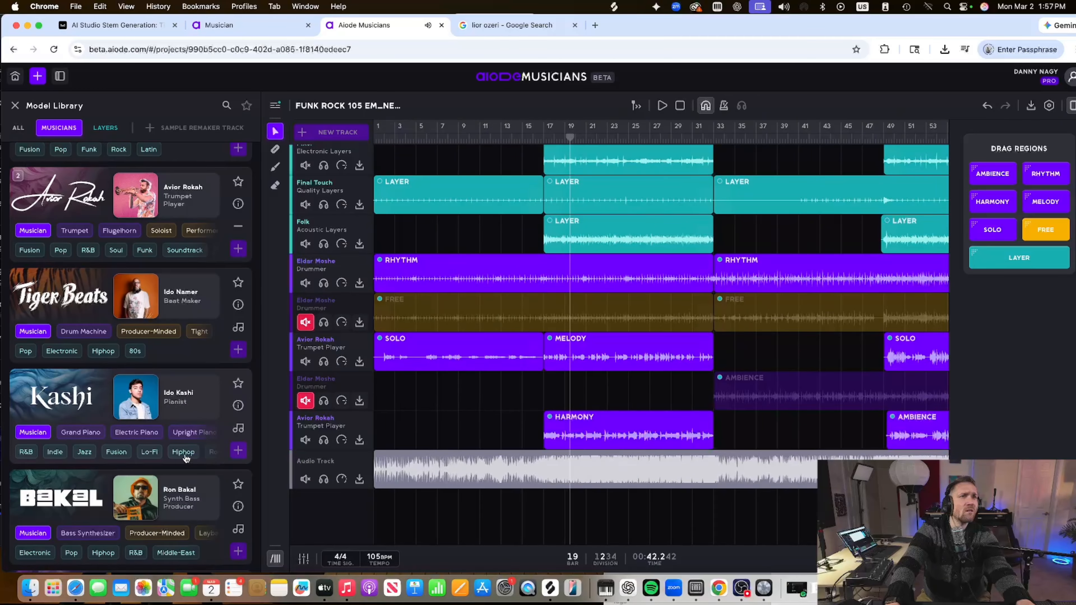
scroll(186, 458, "down", 5)
scroll(182, 457, "up", 5)
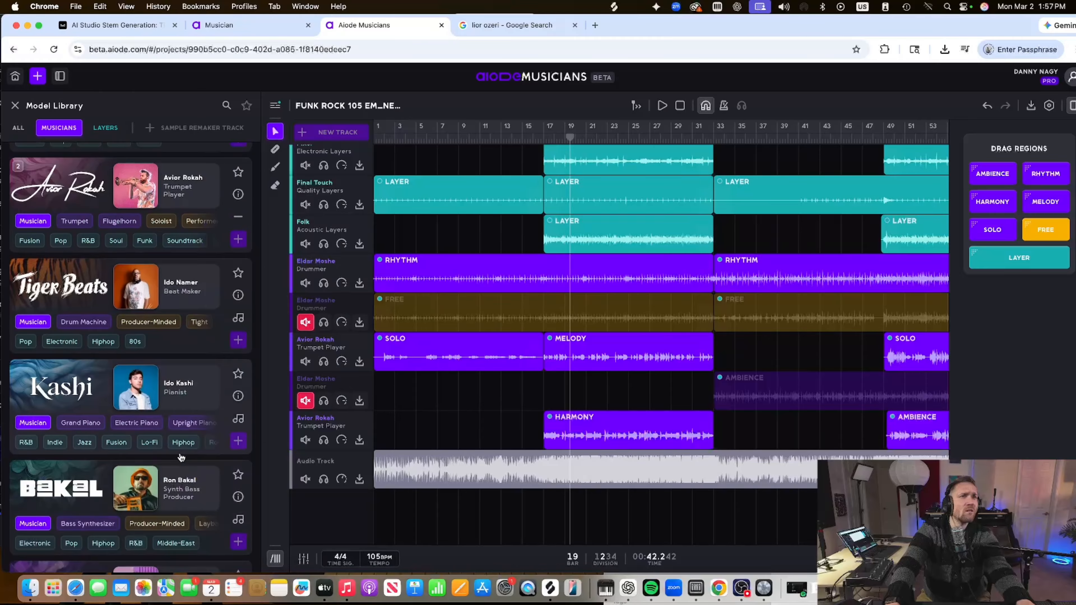
scroll(181, 457, "up", 5)
left_click(238, 333)
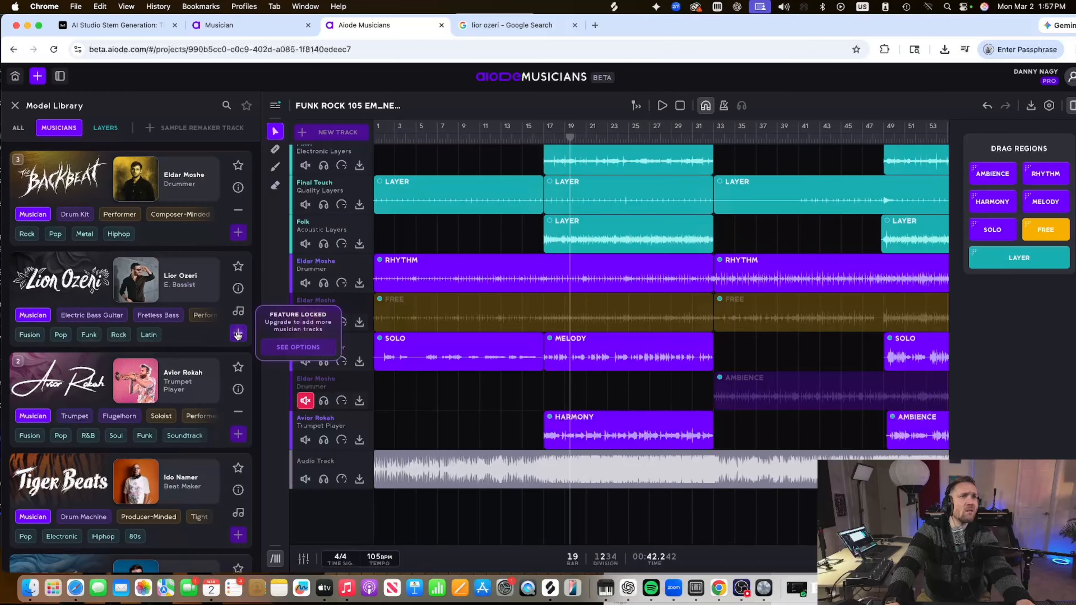
left_click(298, 347)
left_click(698, 141)
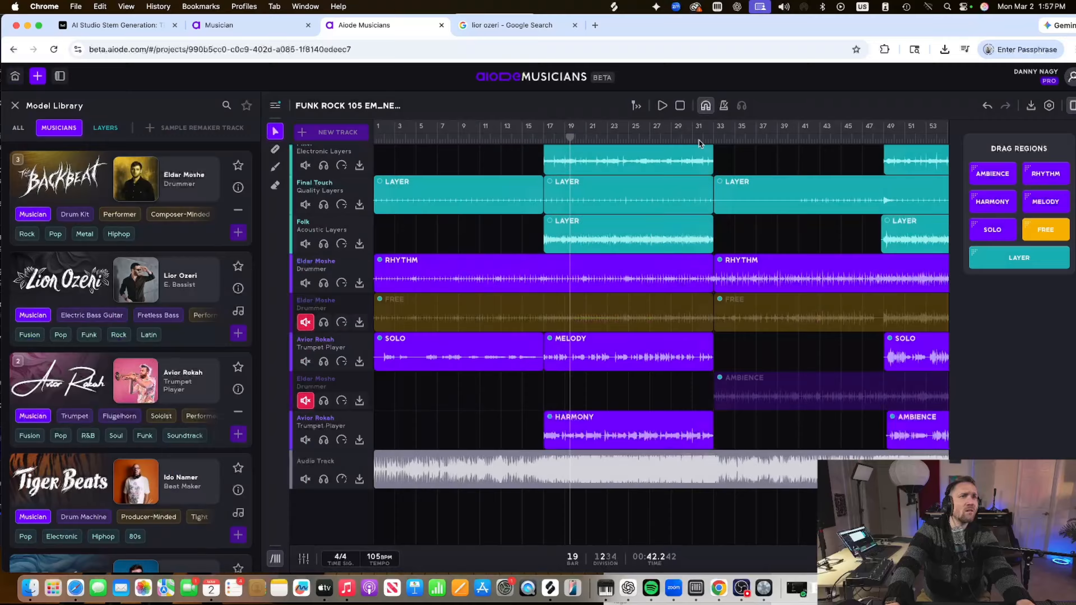
scroll(420, 428, "up", 2)
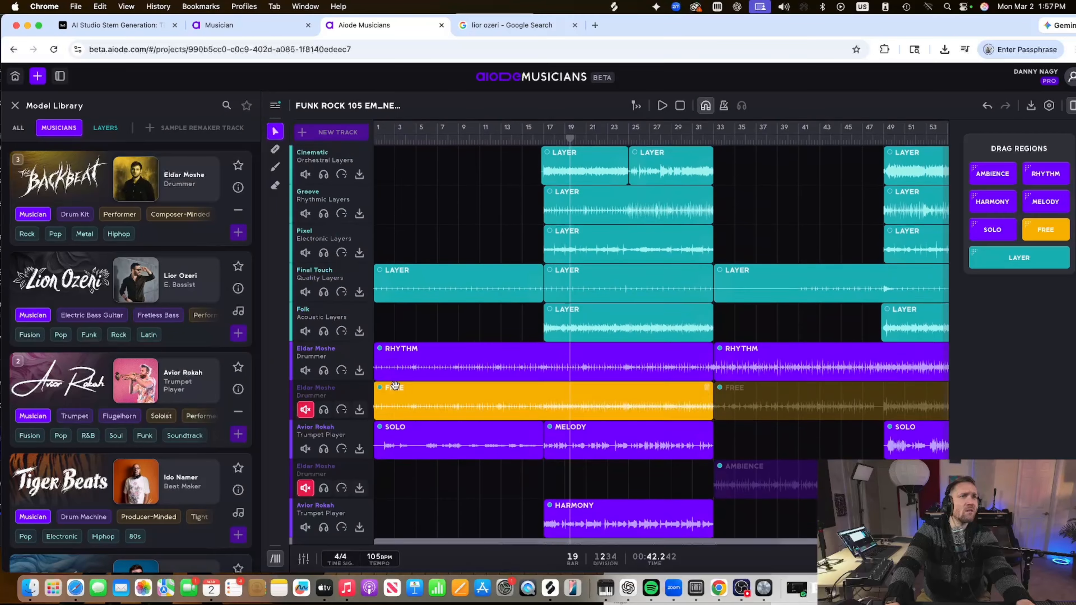
scroll(395, 388, "down", 2)
scroll(169, 474, "down", 3)
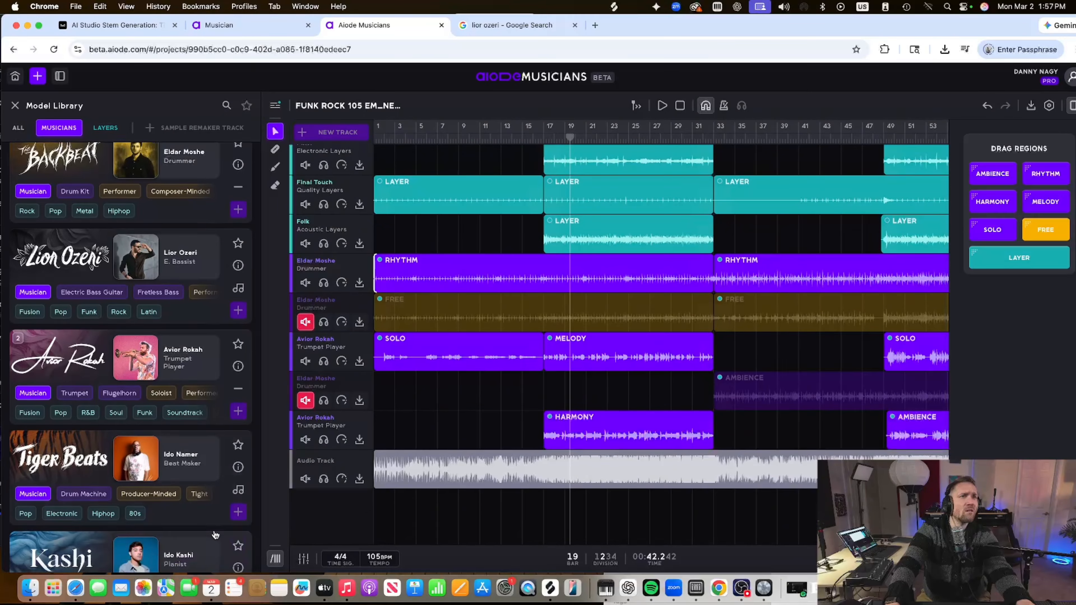
scroll(416, 416, "up", 3)
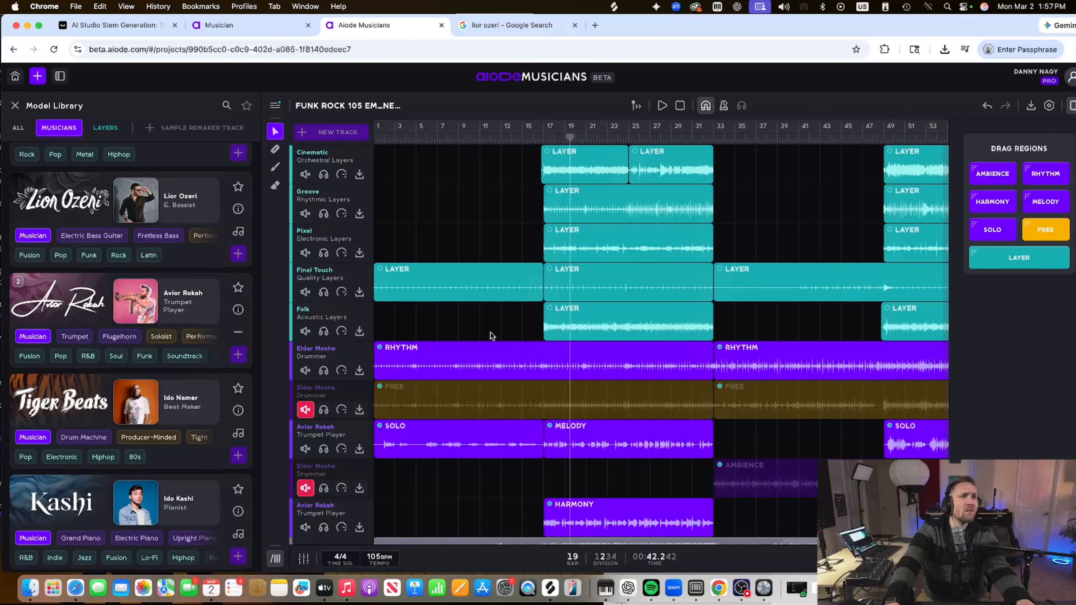
Export all stems of the project in WAV format and close the export dialog
left_click(1032, 107)
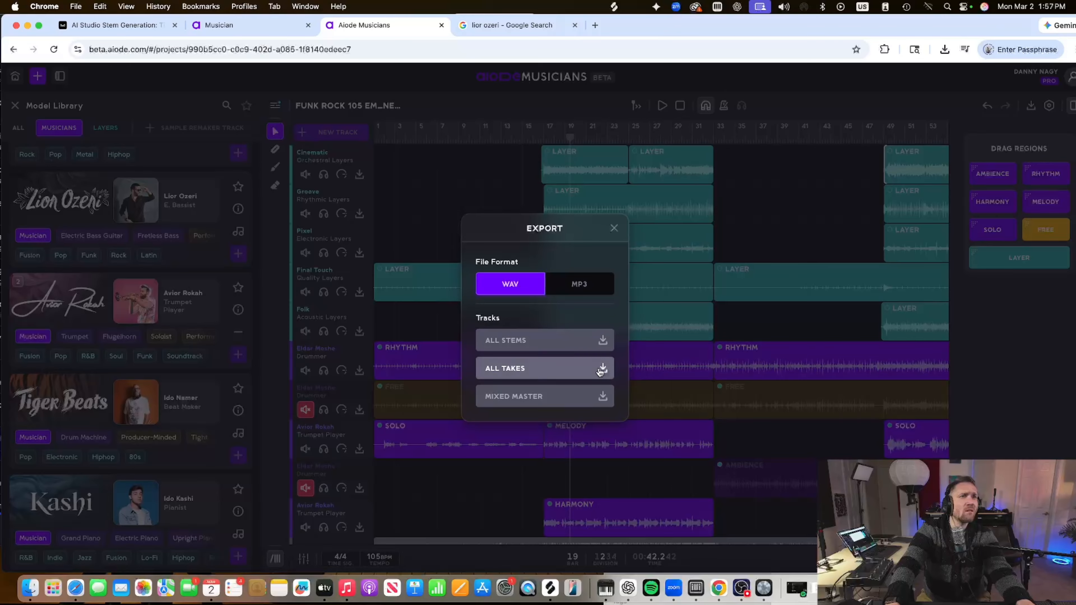
left_click(603, 343)
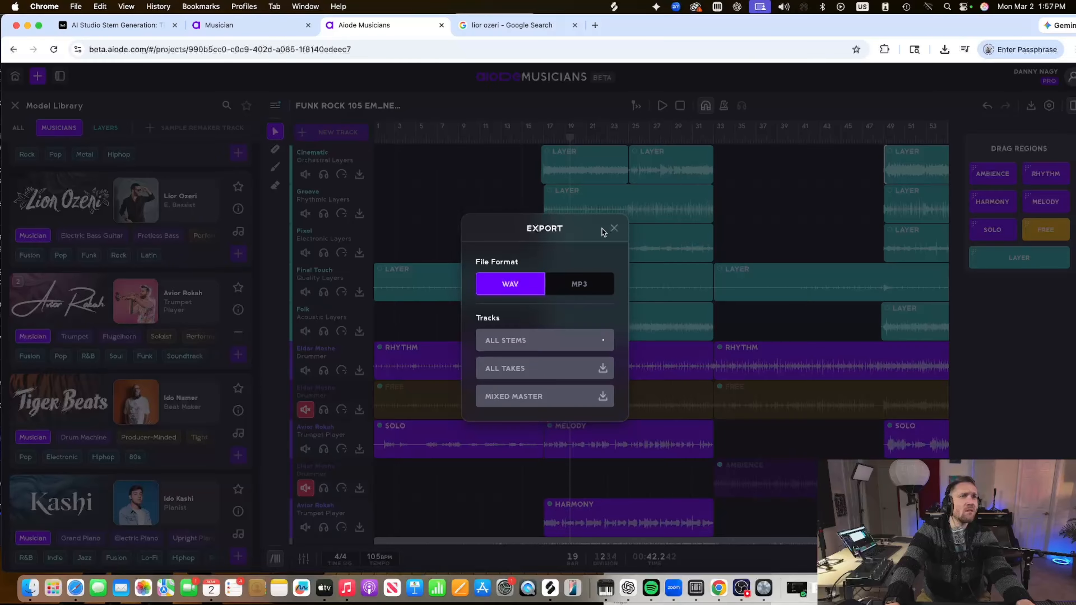
left_click(614, 228)
Unmute the two muted drummer tracks, the one with the Free regions and the one with the Ambience region
left_click(305, 410)
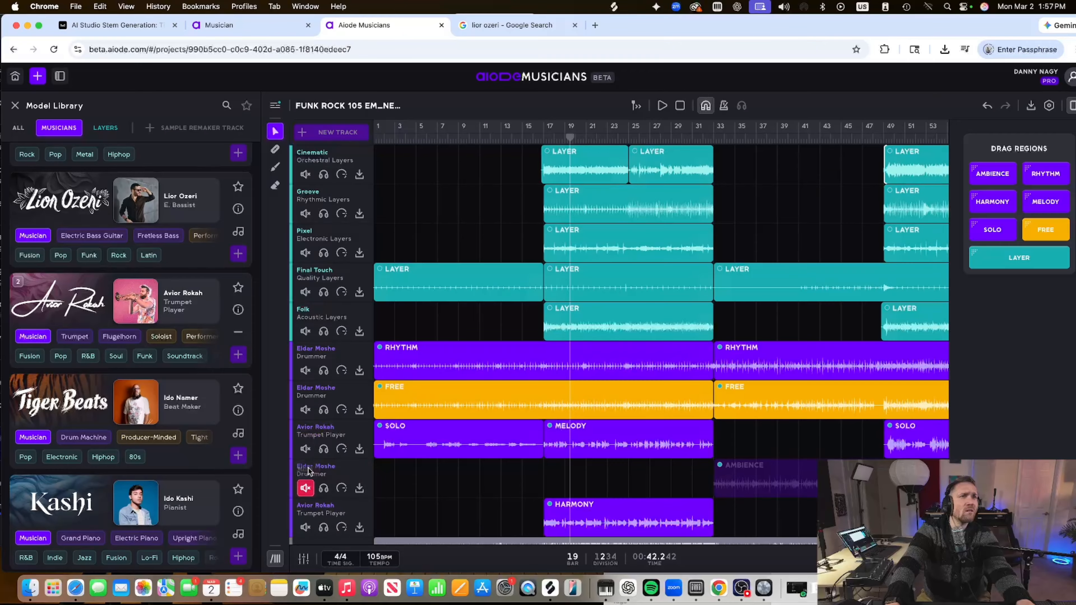
left_click(305, 488)
scroll(780, 306, "down", 2)
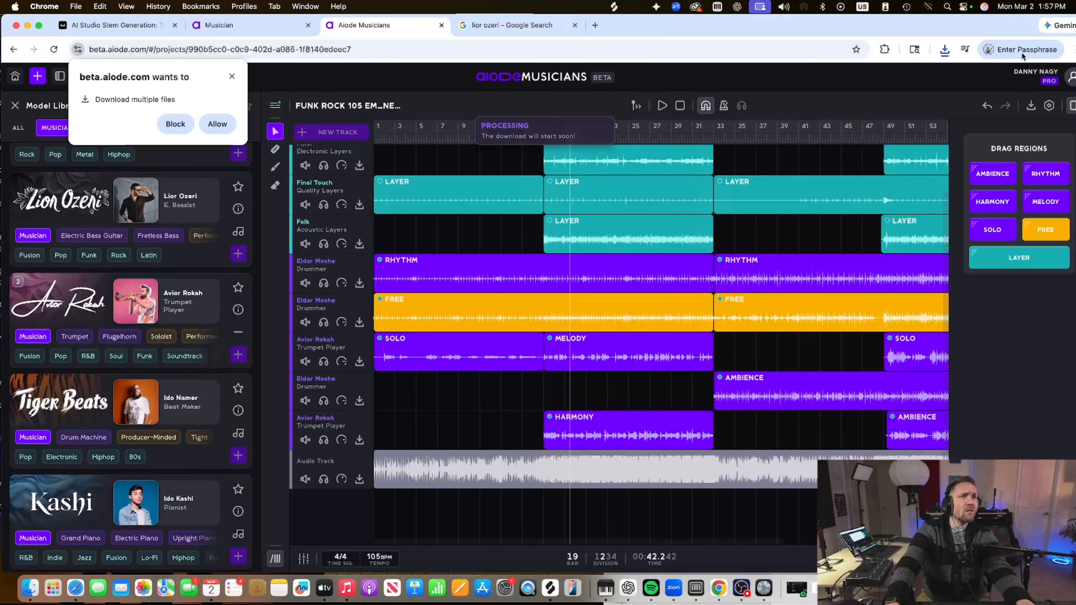
Allow the site to download multiple files, and reveal the downloaded Groove stem in the Downloads folder with a wider Name column
left_click(232, 131)
mouse_move(920, 24)
left_mouse_down()
mouse_move(996, 101)
mouse_move(920, 17)
left_mouse_up()
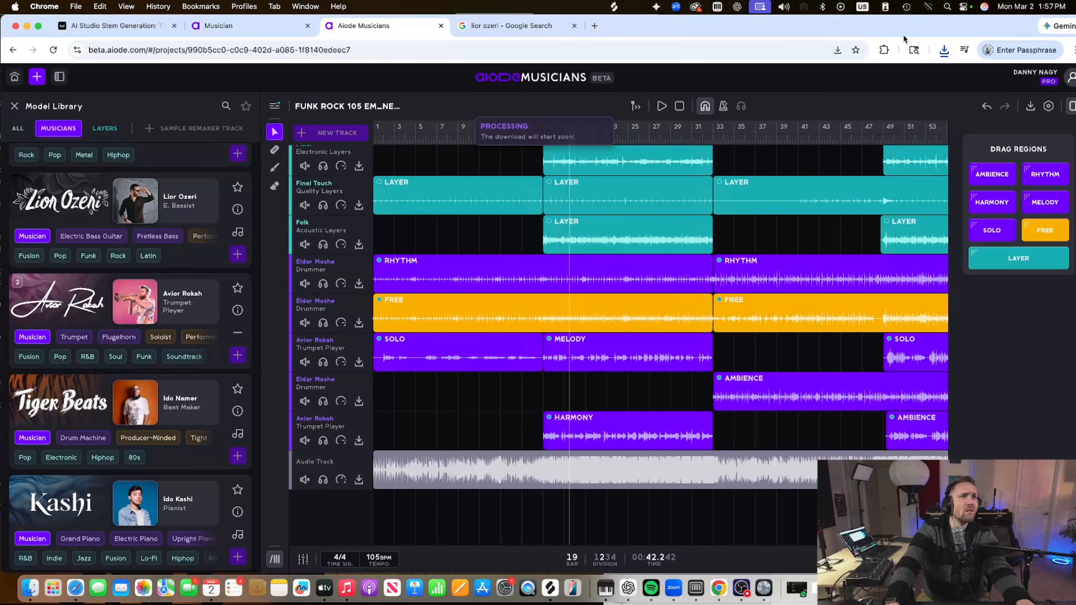
left_click(944, 49)
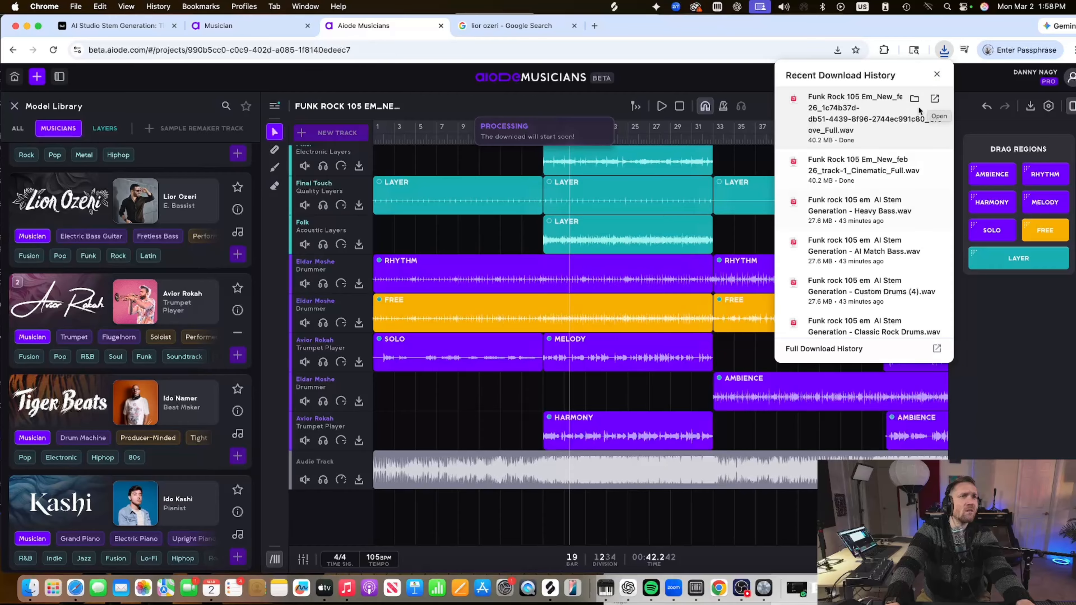
left_click(914, 98)
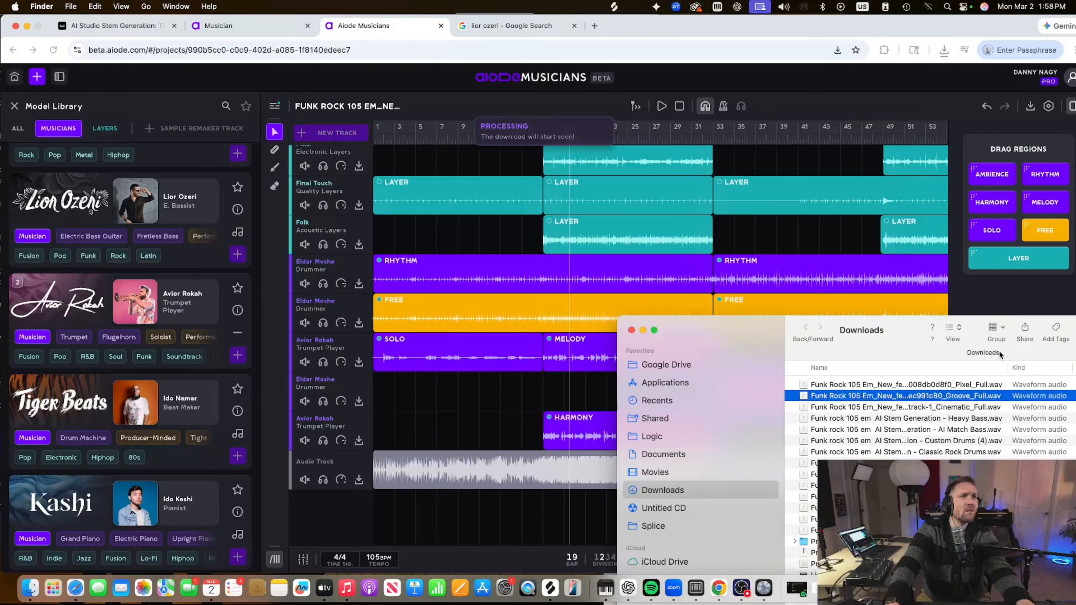
left_click_drag(746, 332, 632, 279)
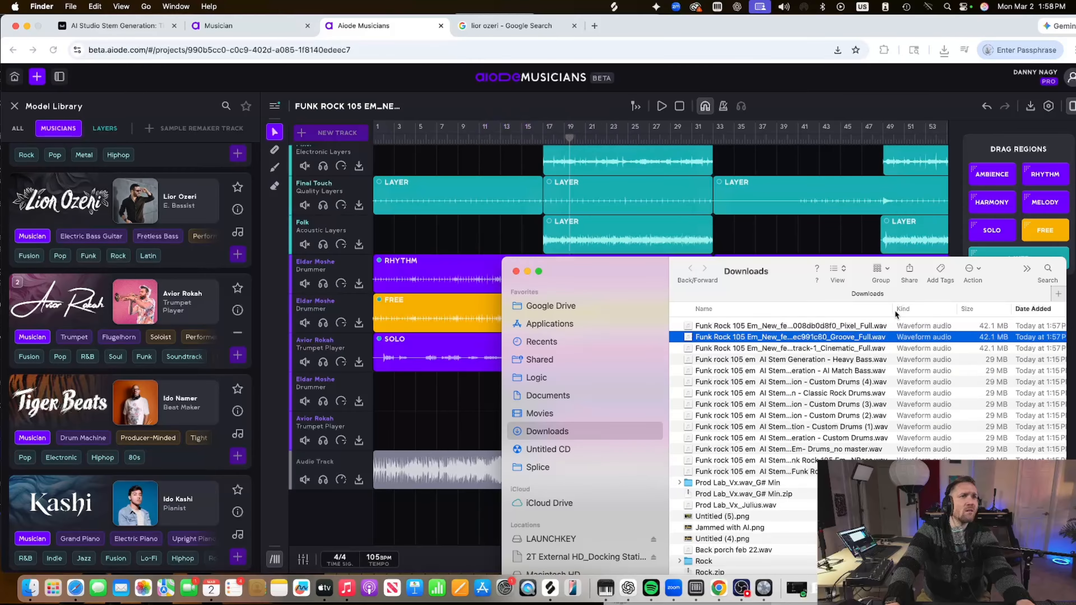
left_click_drag(891, 310, 1002, 309)
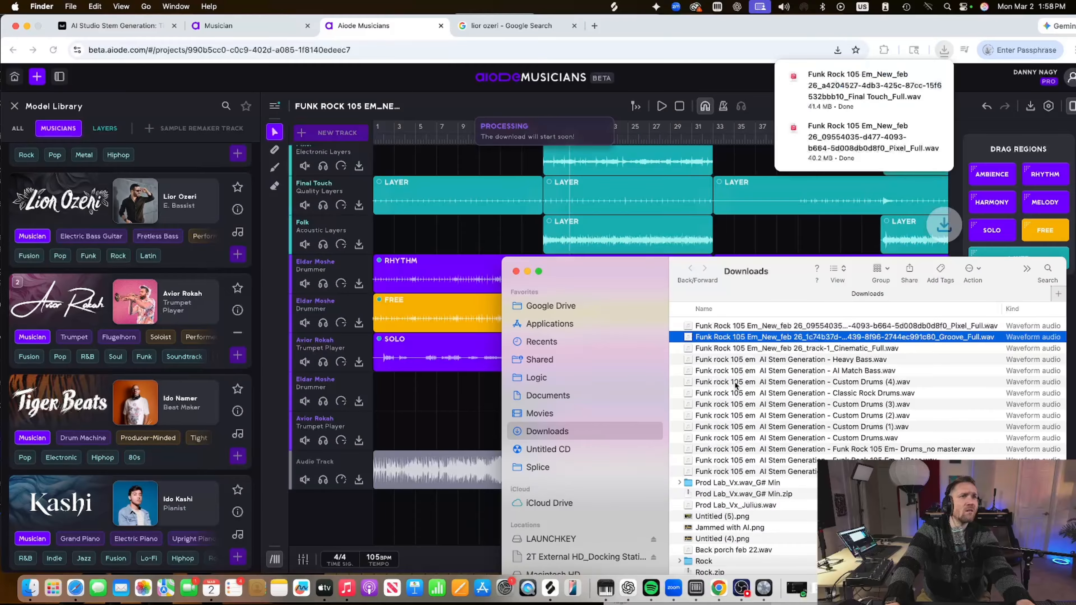
Preview the downloaded Groove stem, and return to the project in the browser
key("space")
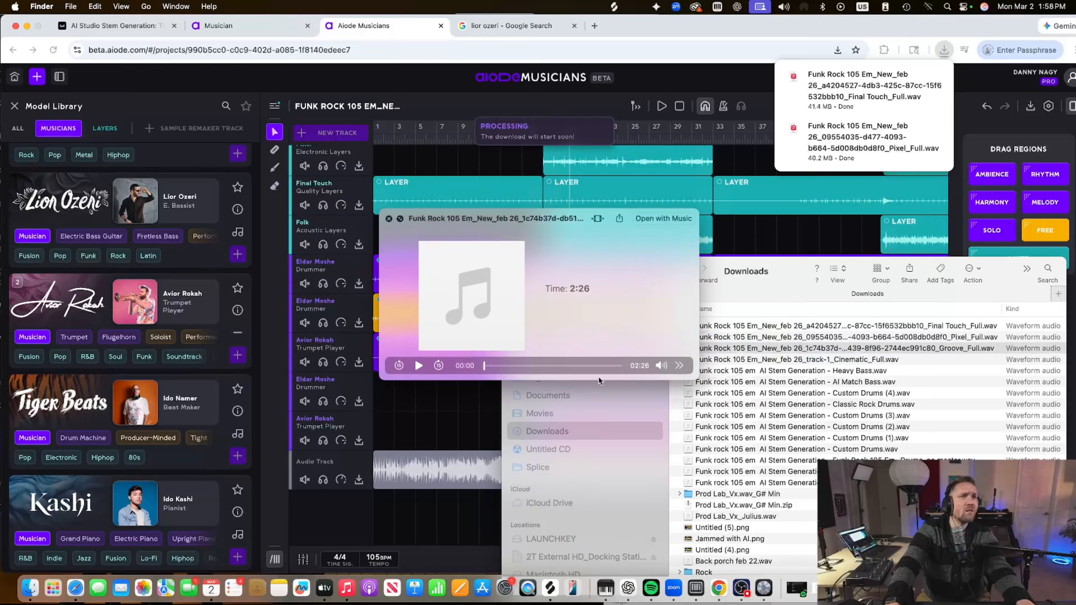
key("space")
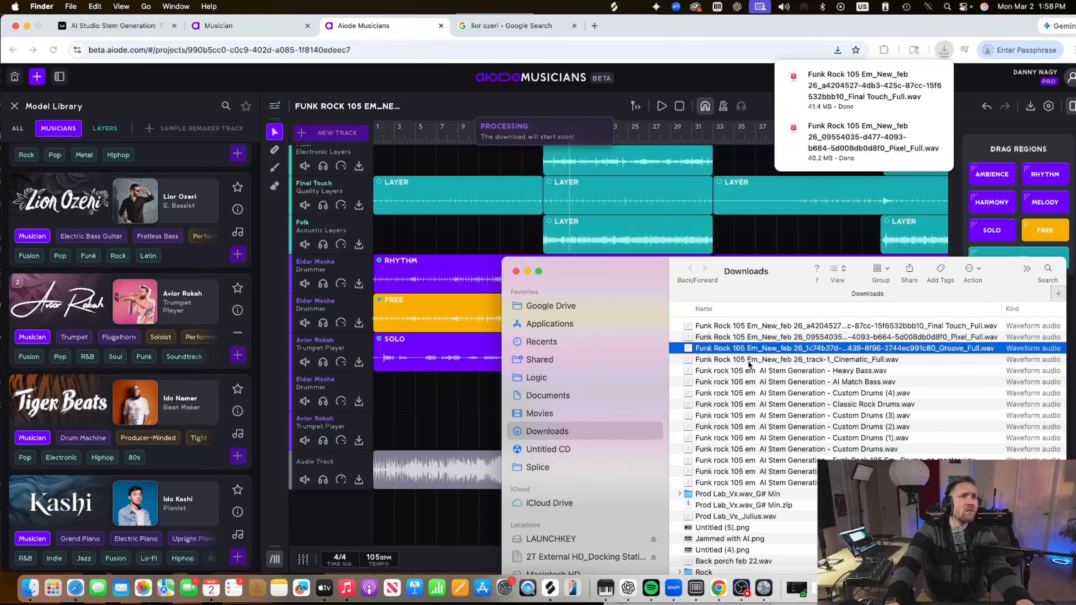
left_click(901, 27)
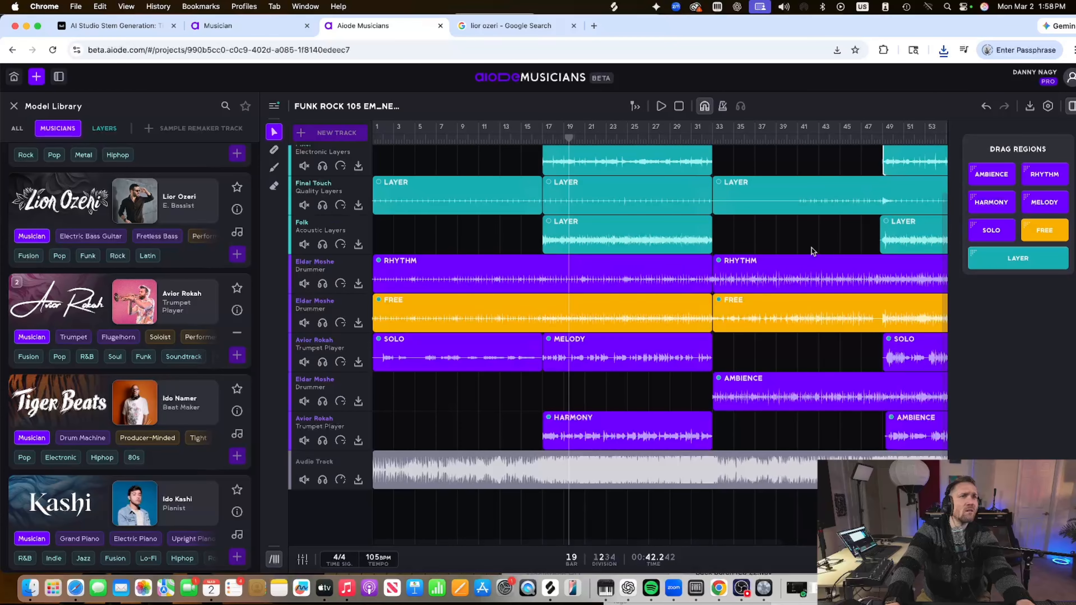
key("ctrl+Up")
left_click(729, 324)
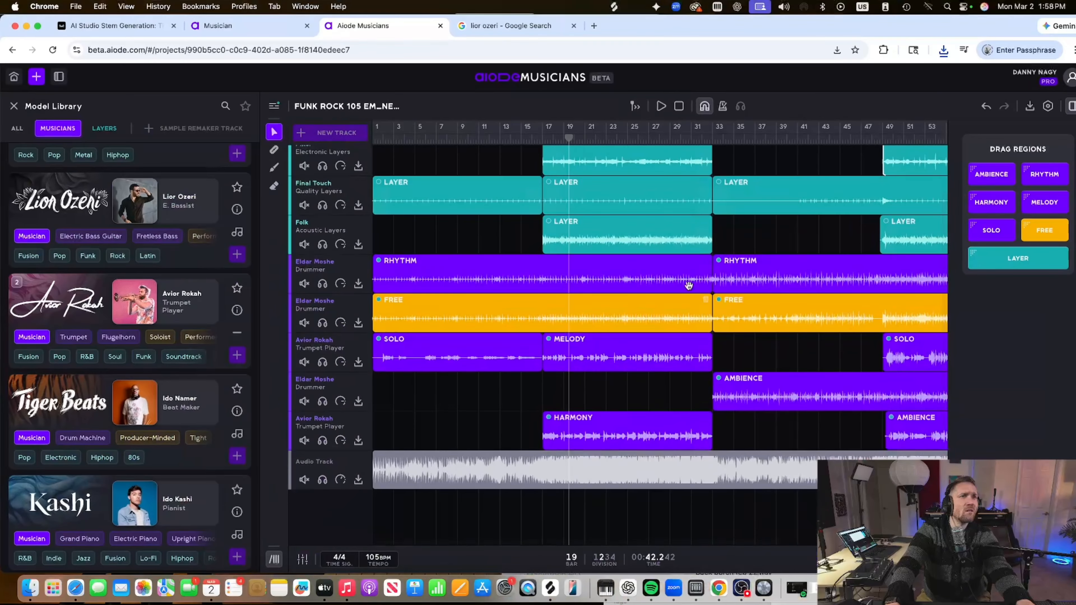
Check the recent download history for the progress of the exported stems
left_click(943, 50)
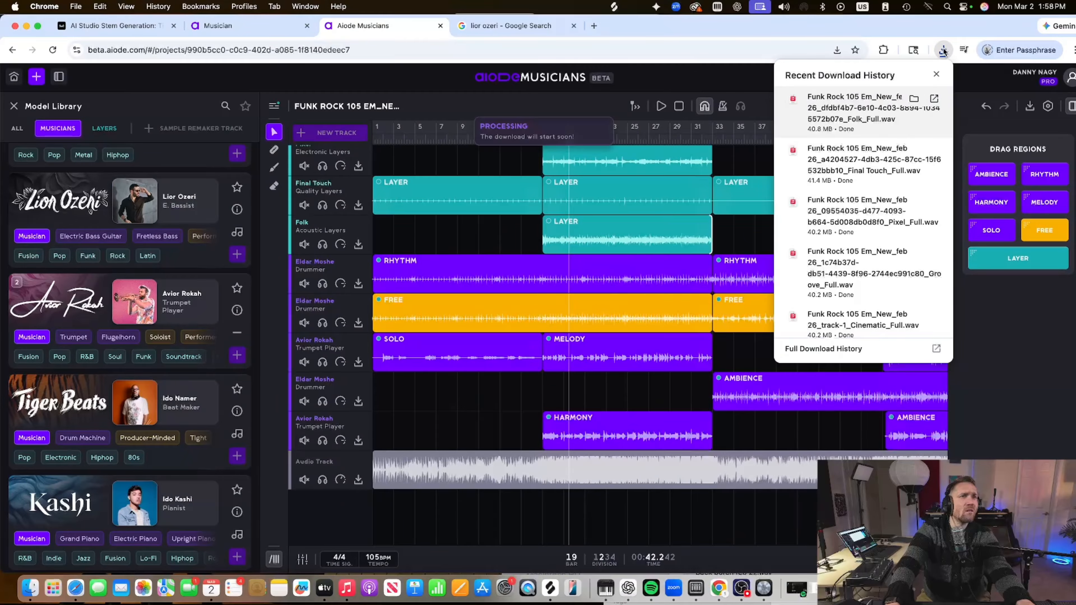
left_click(944, 50)
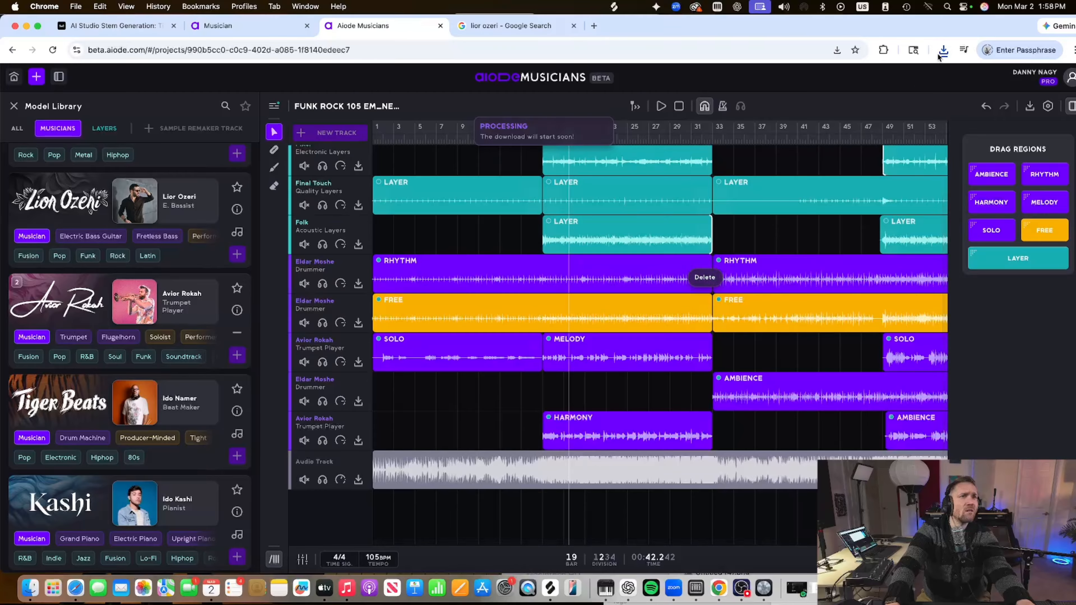
left_click(942, 49)
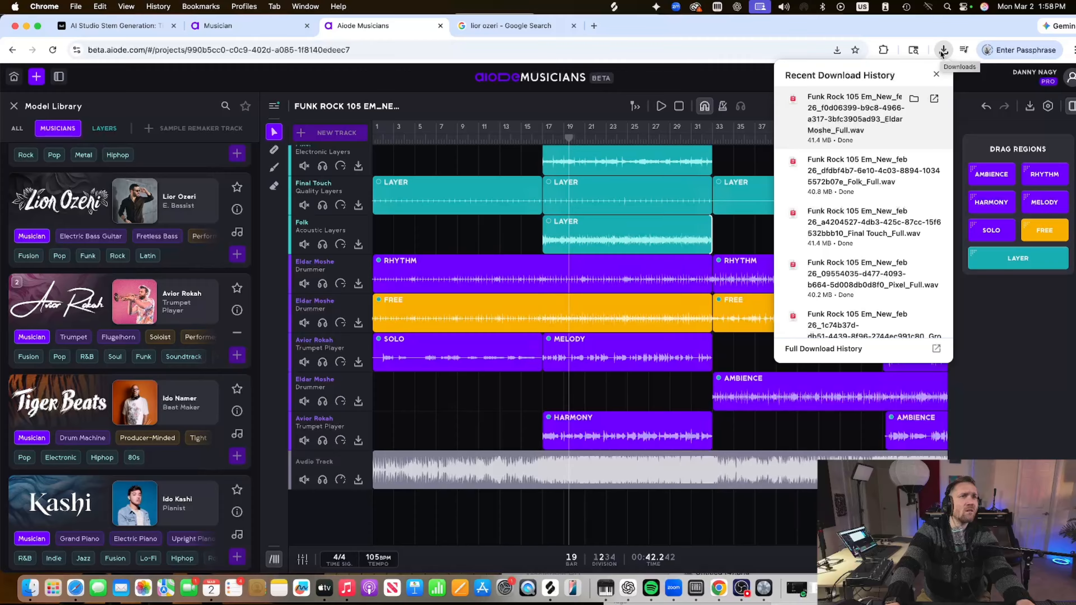
left_click(941, 50)
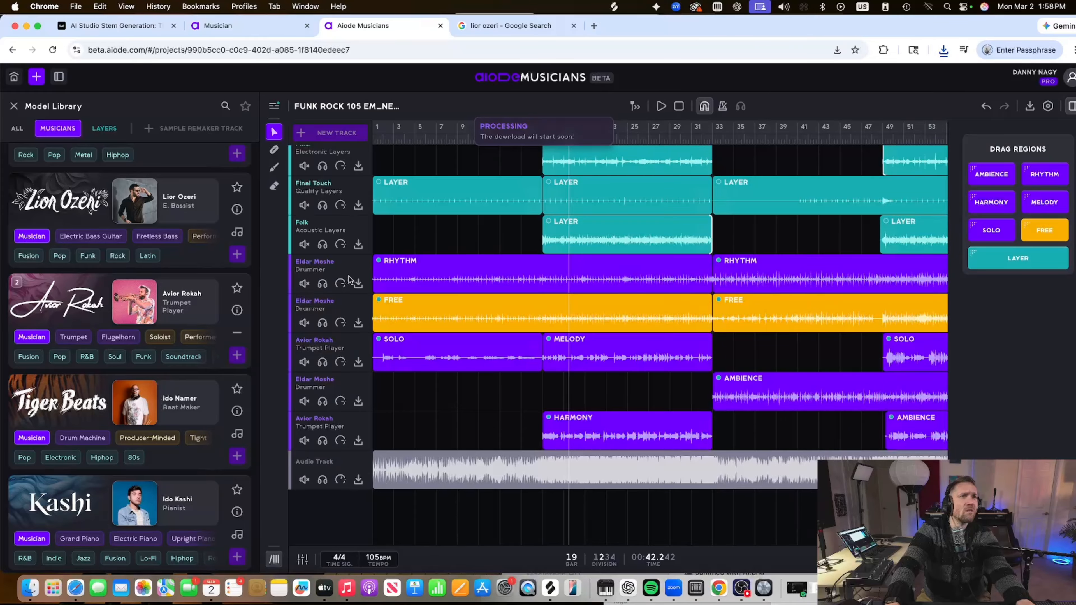
Review the channels of all tracks in the mixer through to the Master, and hide the mixer again
scroll(342, 340, "up", 3)
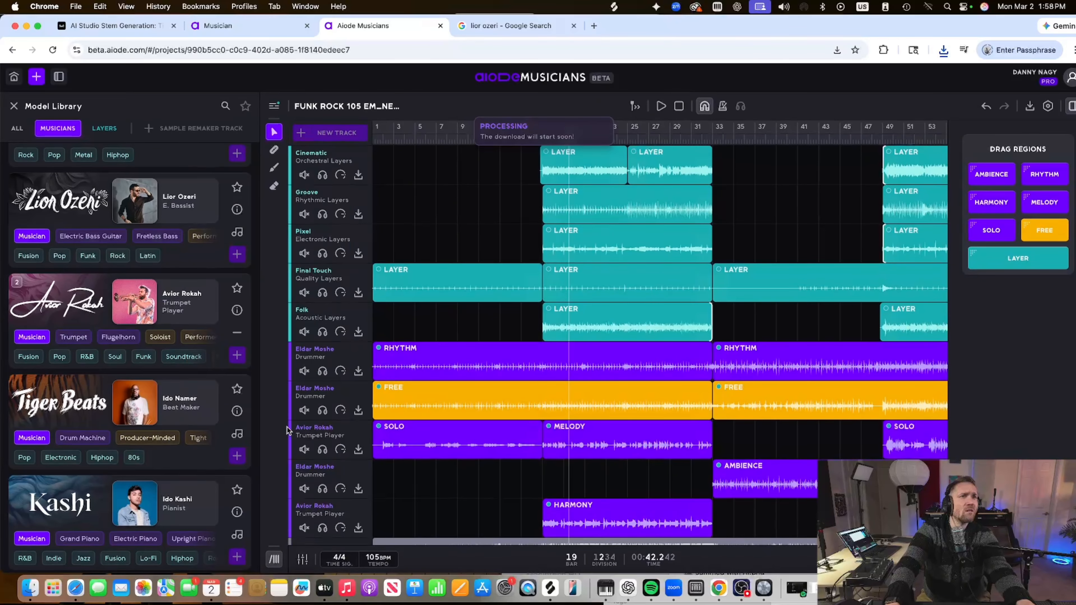
left_click(302, 560)
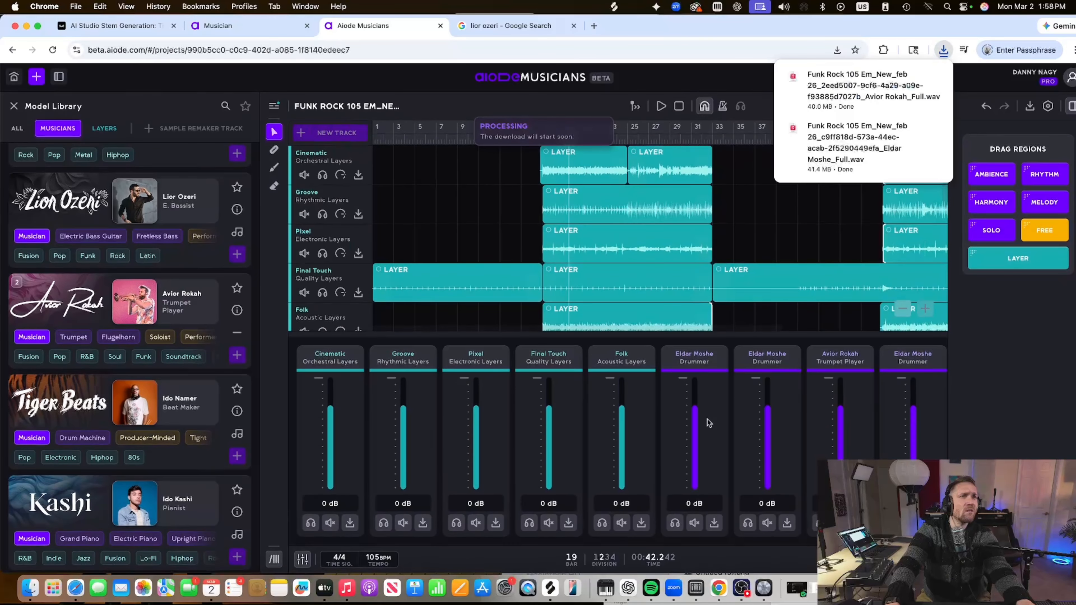
scroll(766, 504, "right", 5)
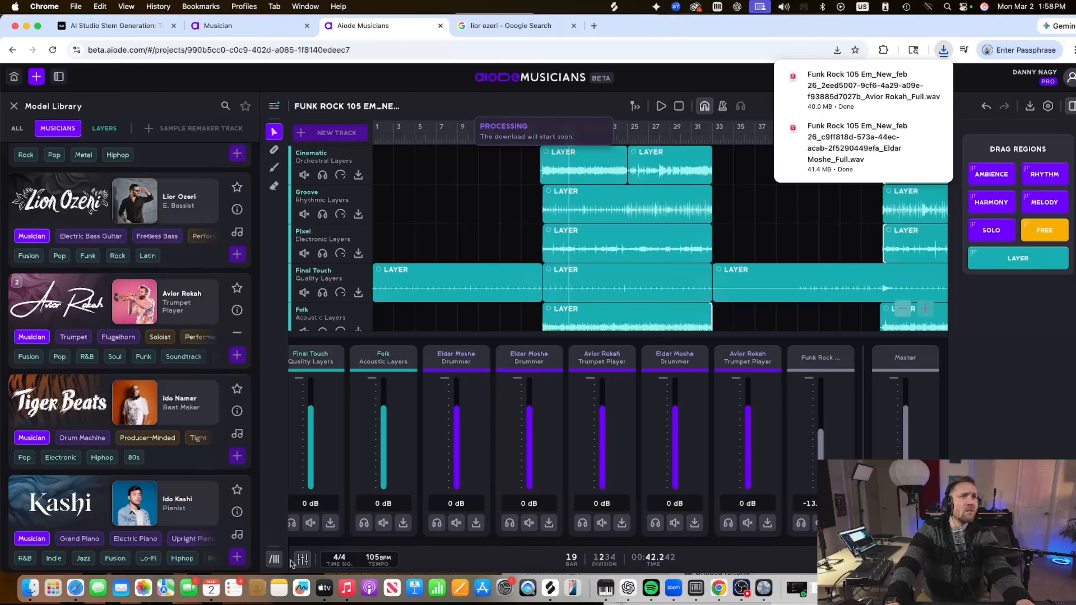
left_click(302, 559)
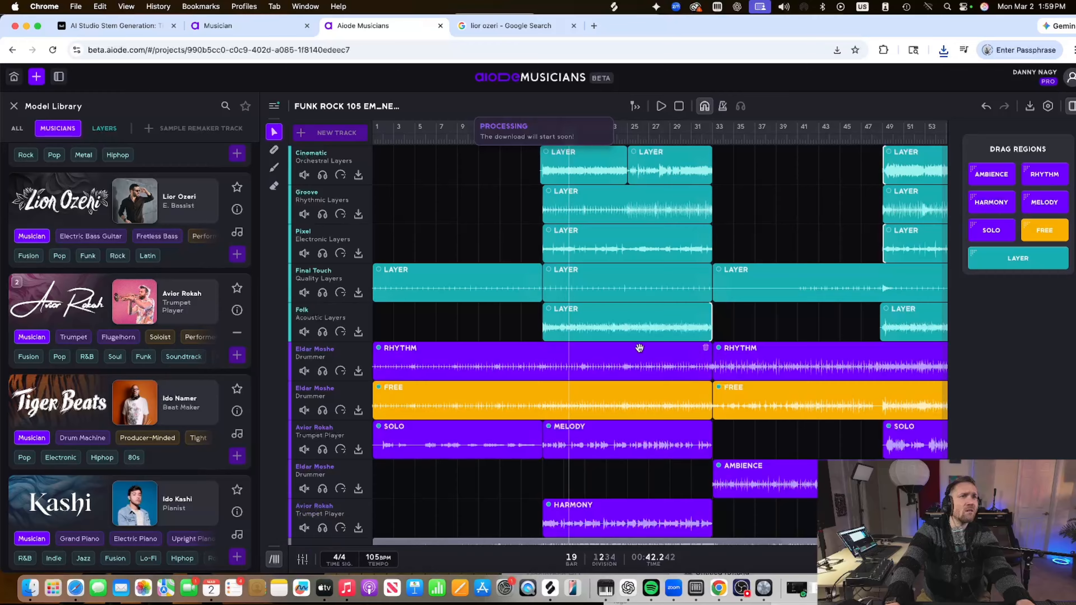
Show the newest downloaded stem in the Downloads folder and reposition the window to check the files' details
left_click(943, 50)
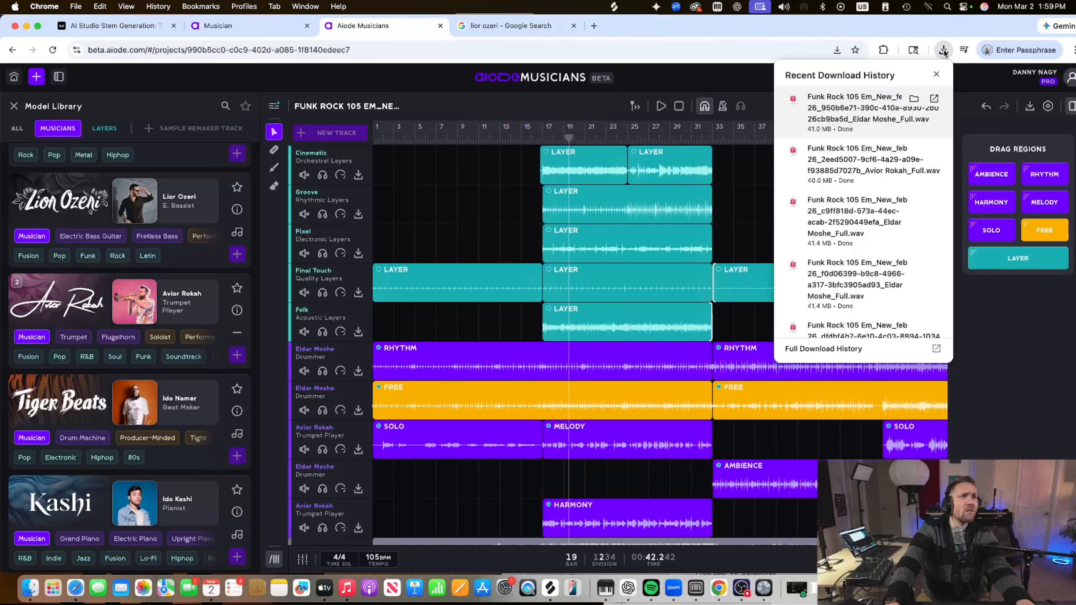
left_click(914, 98)
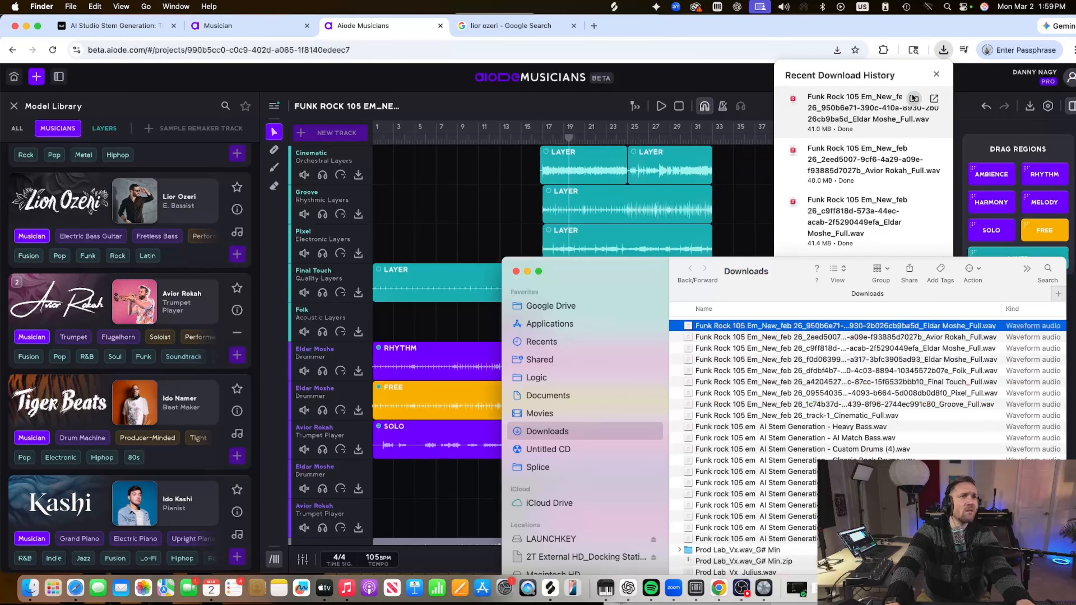
left_click(936, 405)
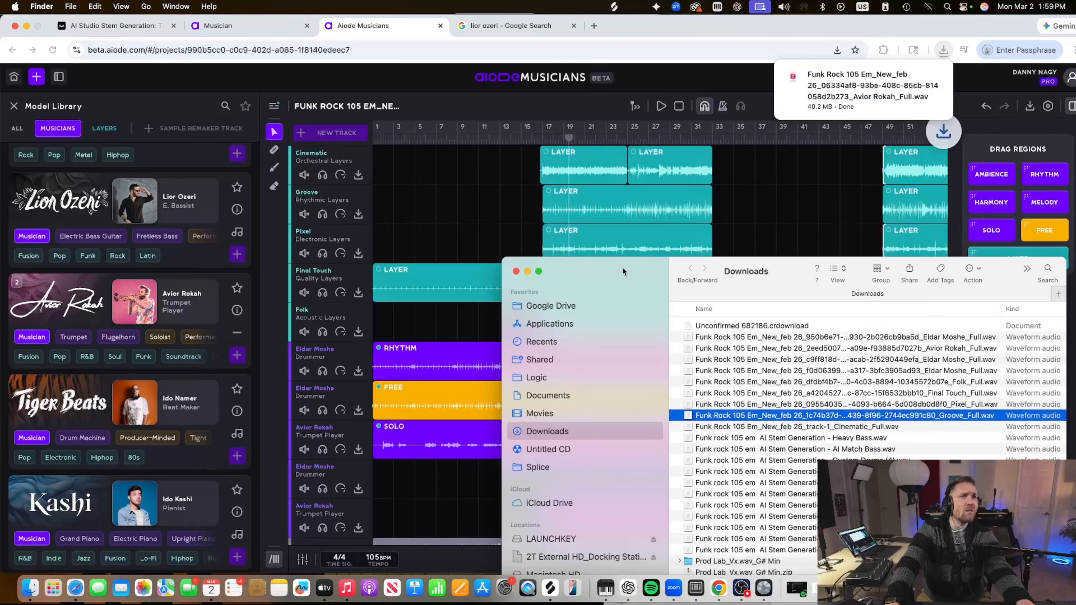
left_click_drag(734, 289, 544, 273)
scroll(778, 453, "right", 5)
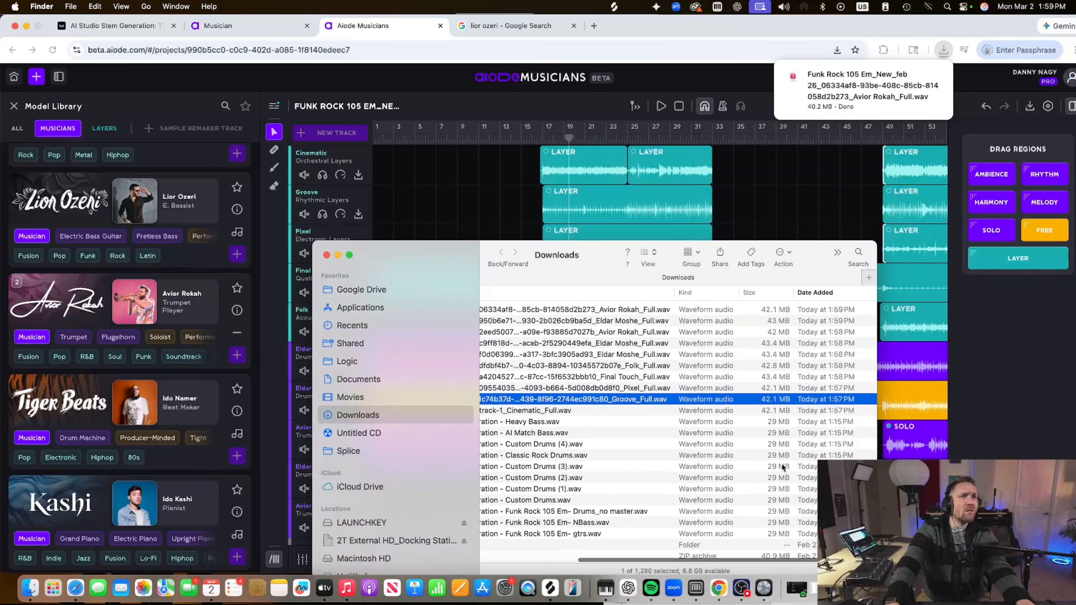
Preview the Cinematic stem file, listening at several points along its length, and close the preview
left_click(742, 412)
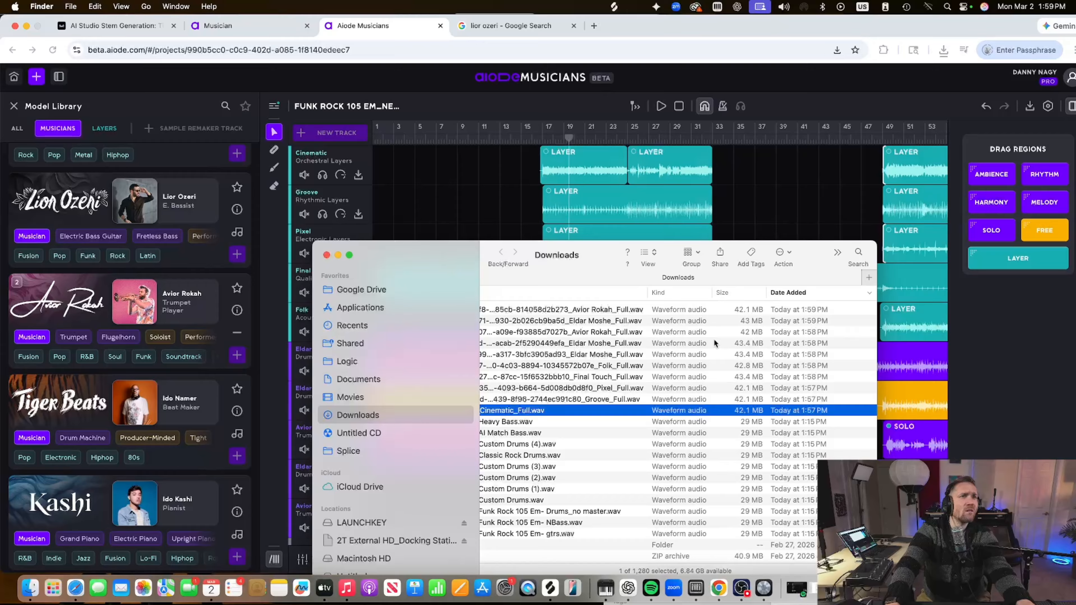
scroll(703, 360, "left", 5)
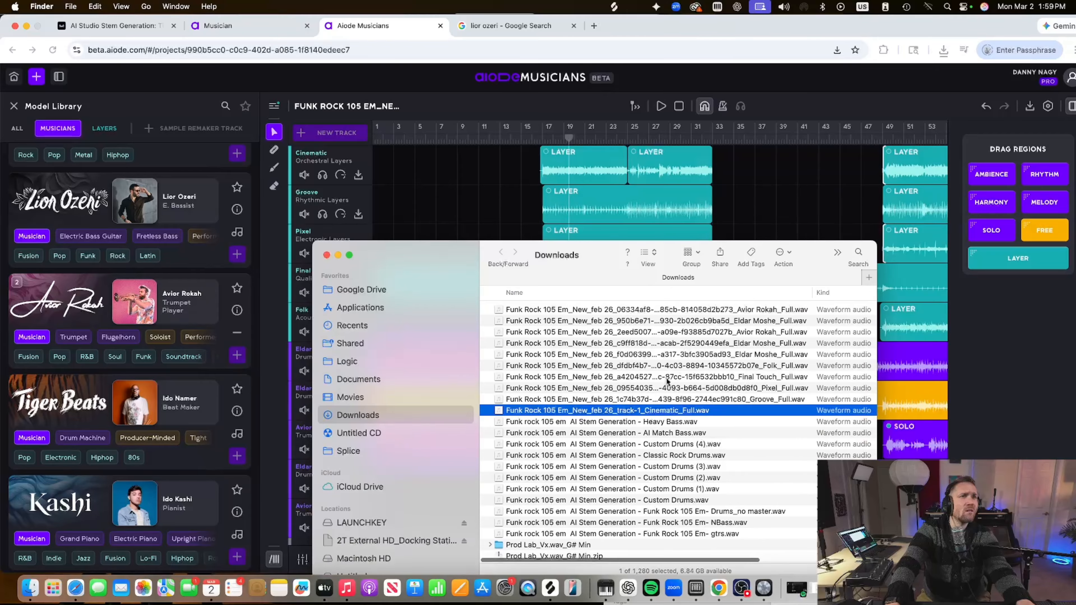
key("space")
left_click_drag(506, 367, 538, 367)
left_click(575, 367)
left_click(591, 367)
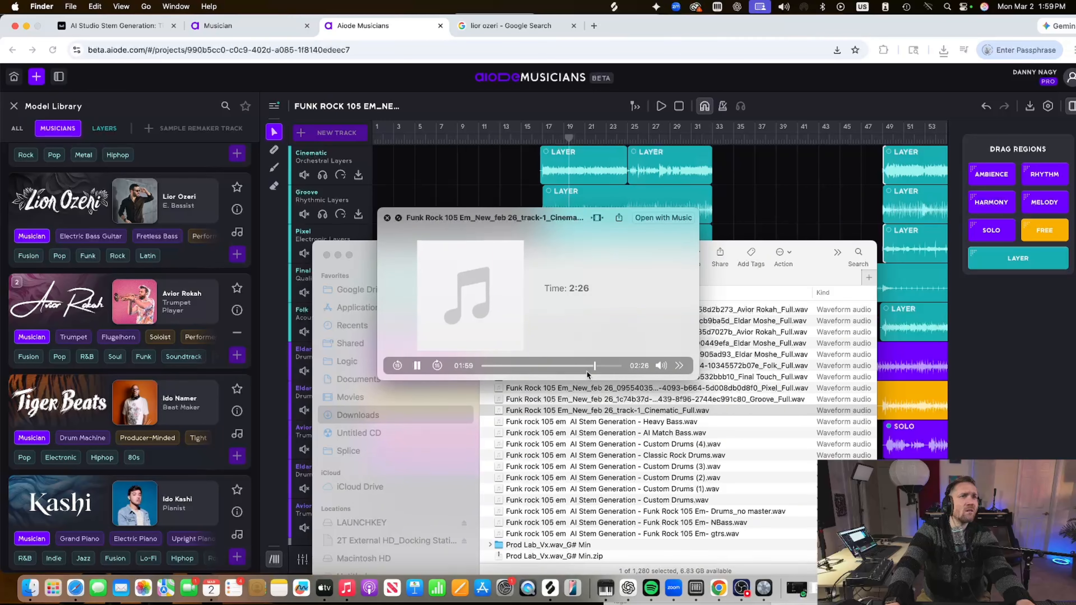
key("space")
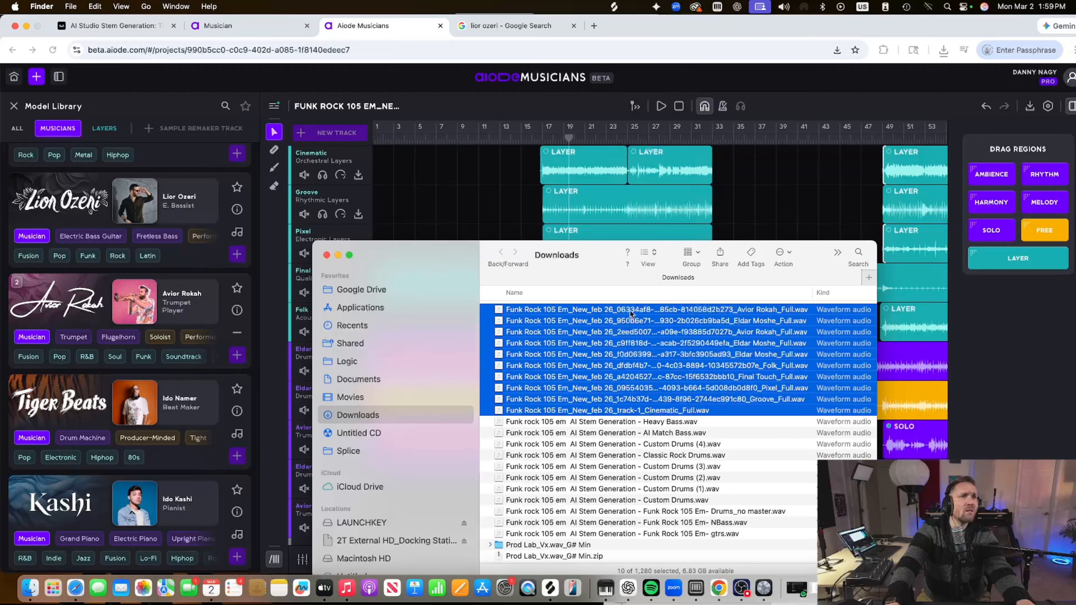
Copy the ten exported stem files from Downloads into the Aiode folder inside Bounces
key("ctrl+Up")
left_click(269, 86)
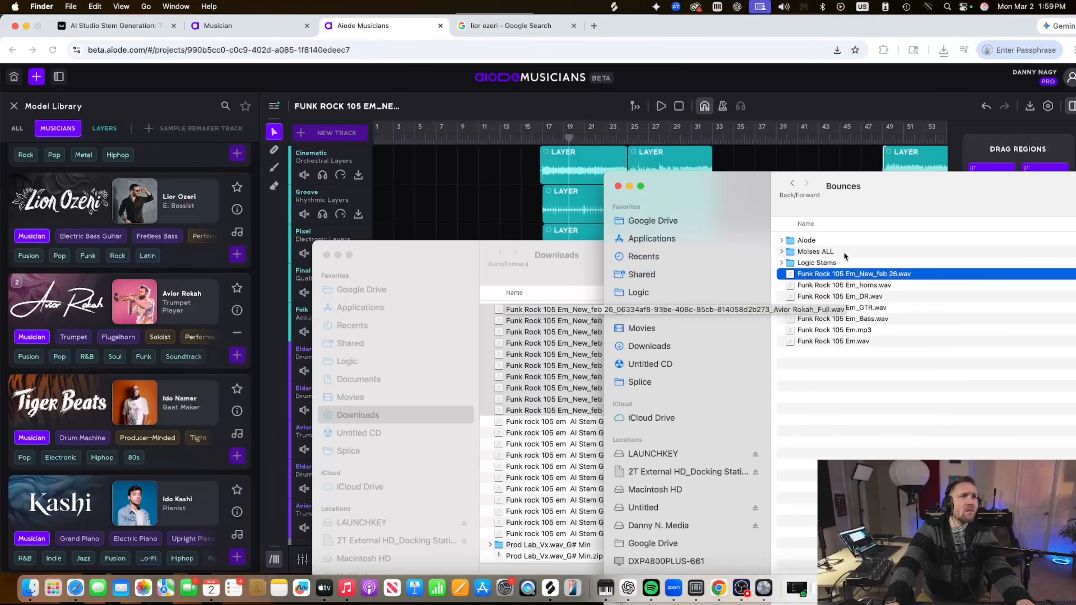
double_click(806, 240)
left_click_drag(569, 343, 920, 336)
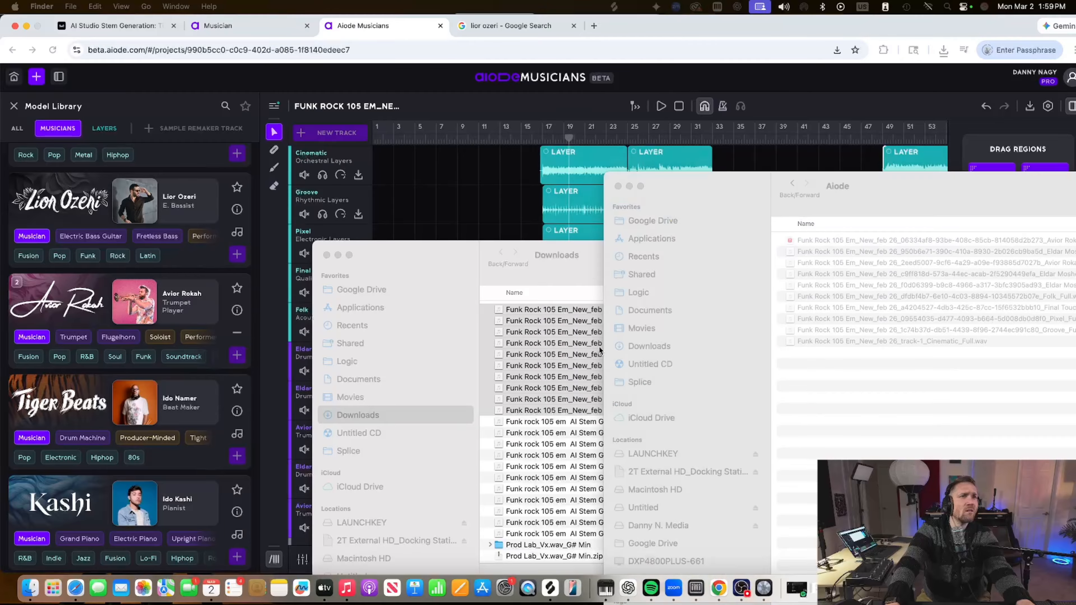
Delete the ten exported stem files from the Downloads folder and switch back to the project in the browser
left_click(568, 385)
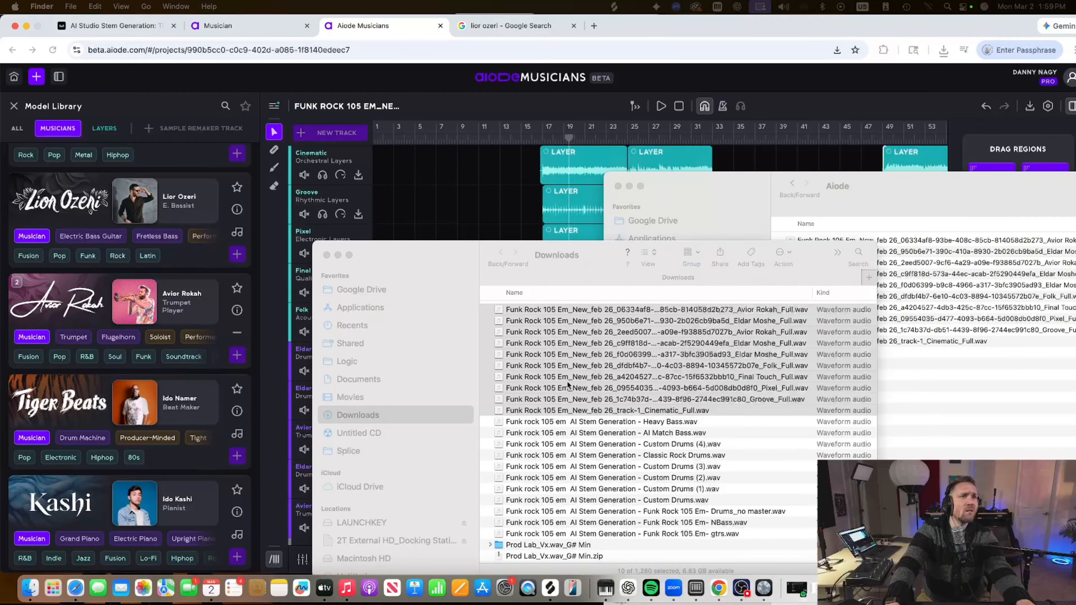
right_click(568, 385)
left_click(613, 343)
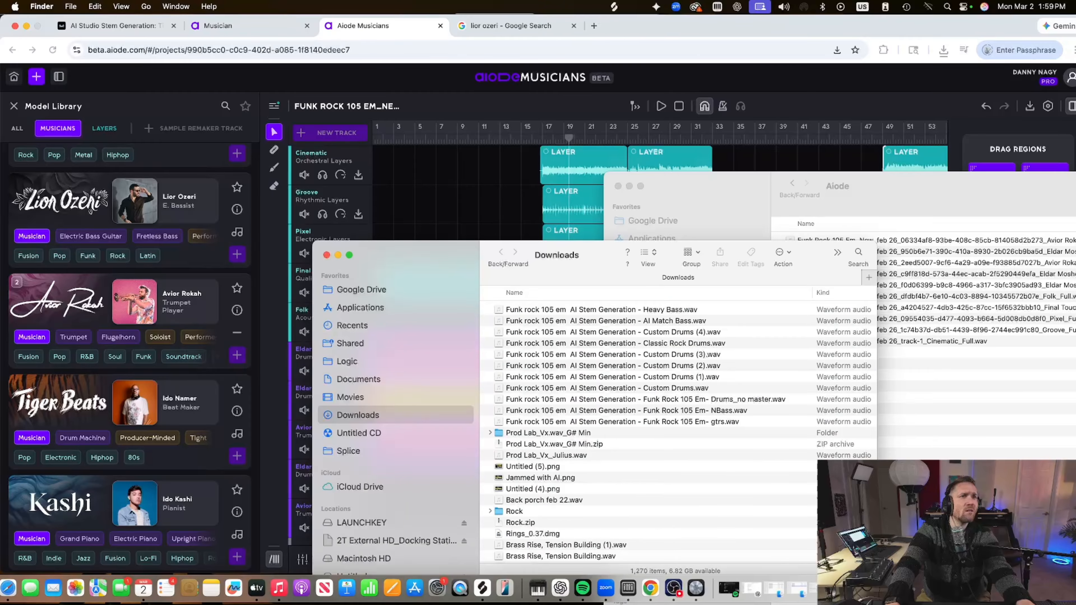
left_click(1029, 546)
key("Return")
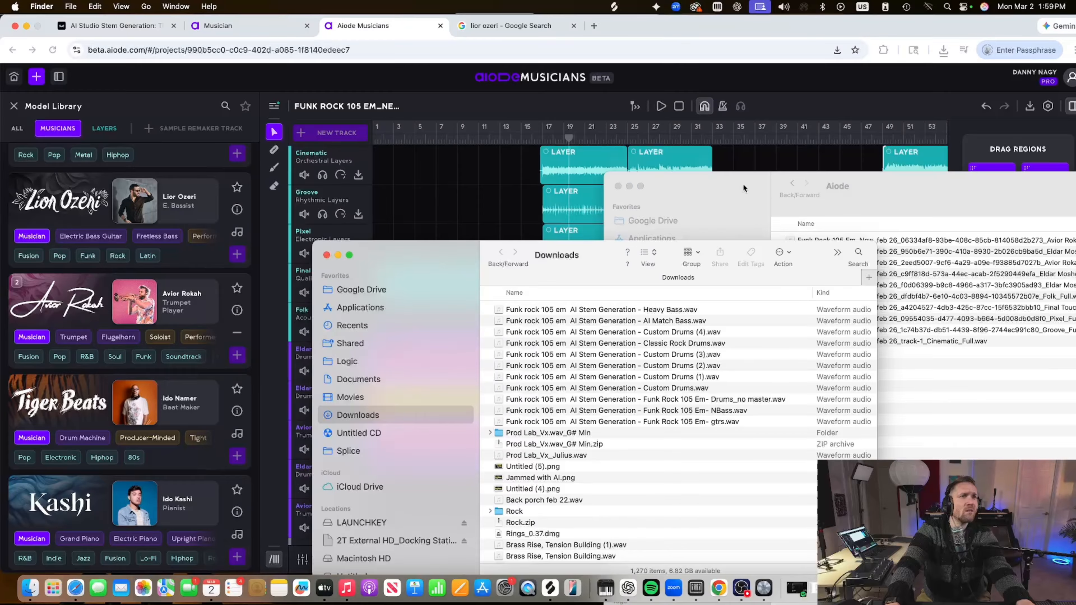
left_click(473, 164)
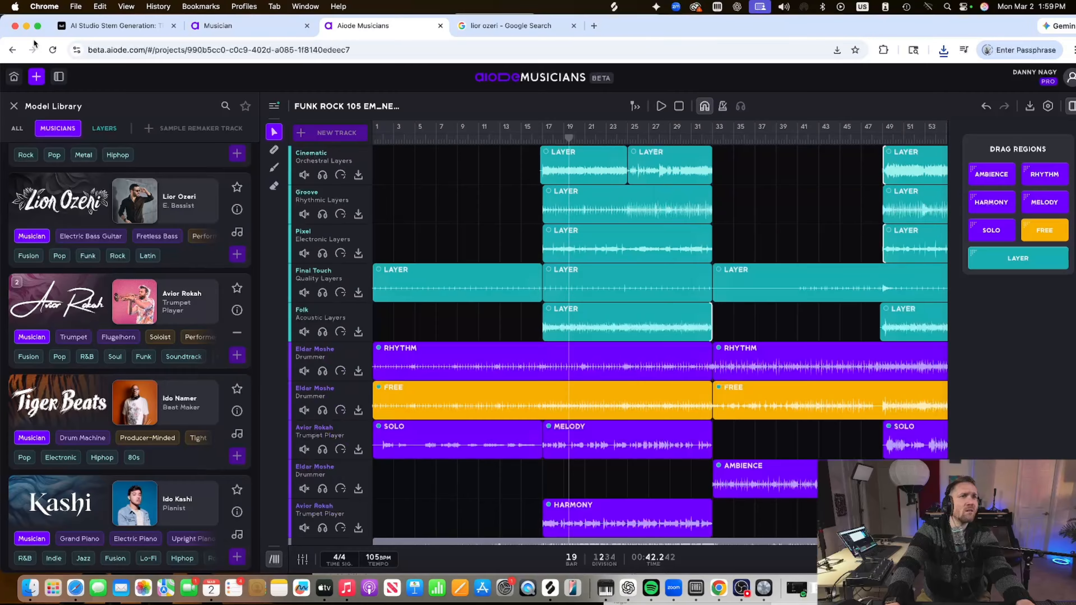
left_click(36, 78)
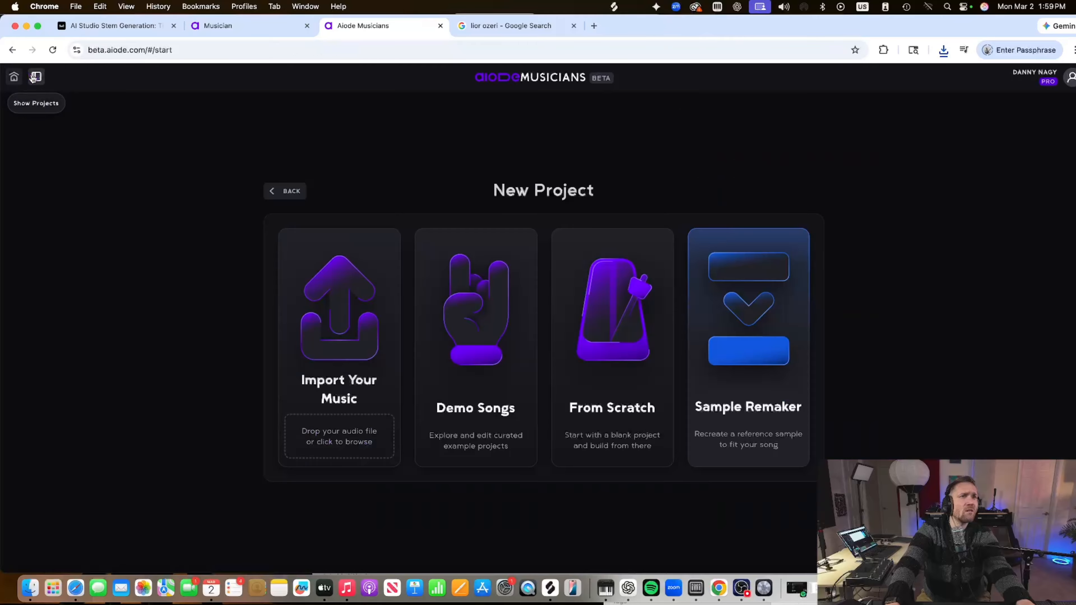
left_click(315, 434)
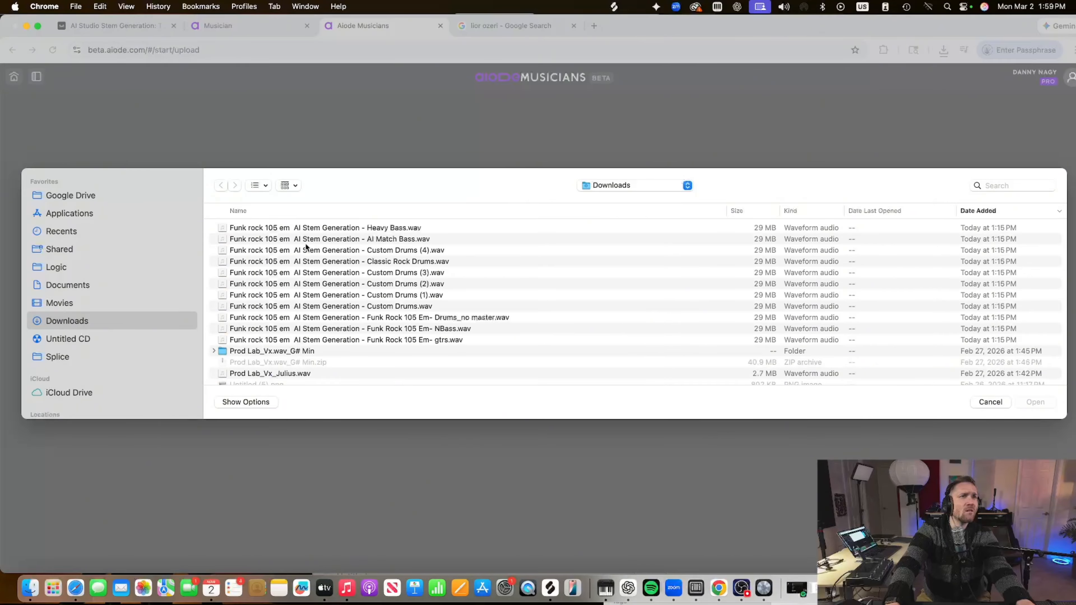
left_click(990, 402)
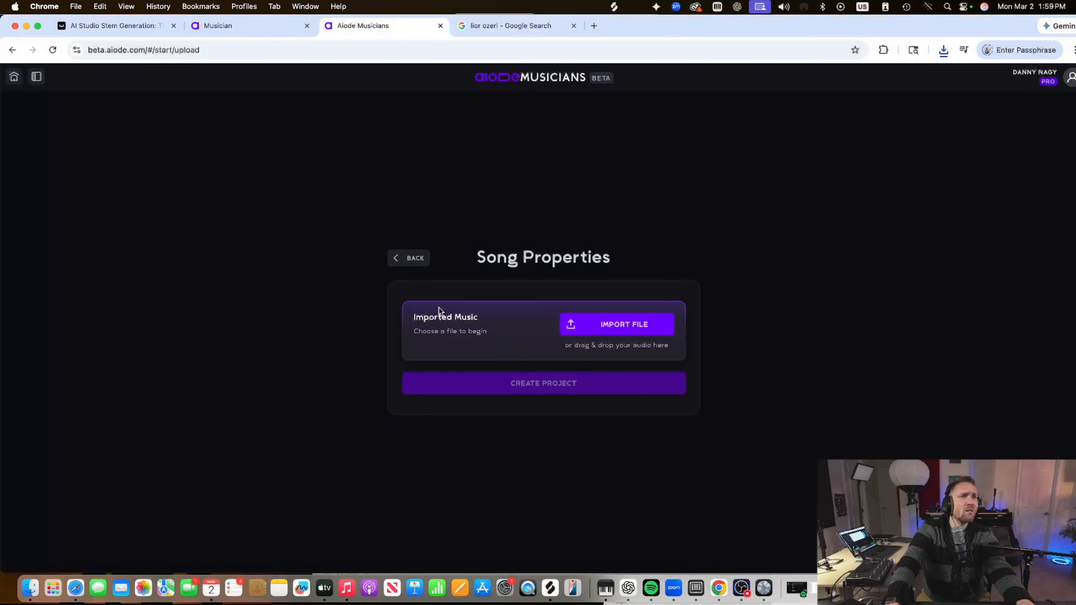
key("ctrl+Up")
left_click(343, 364)
From the home page, import Funk Rock 105 Em- gtrs.wav from the Logic Stems folder and create the project at 105 BPM
left_click(14, 76)
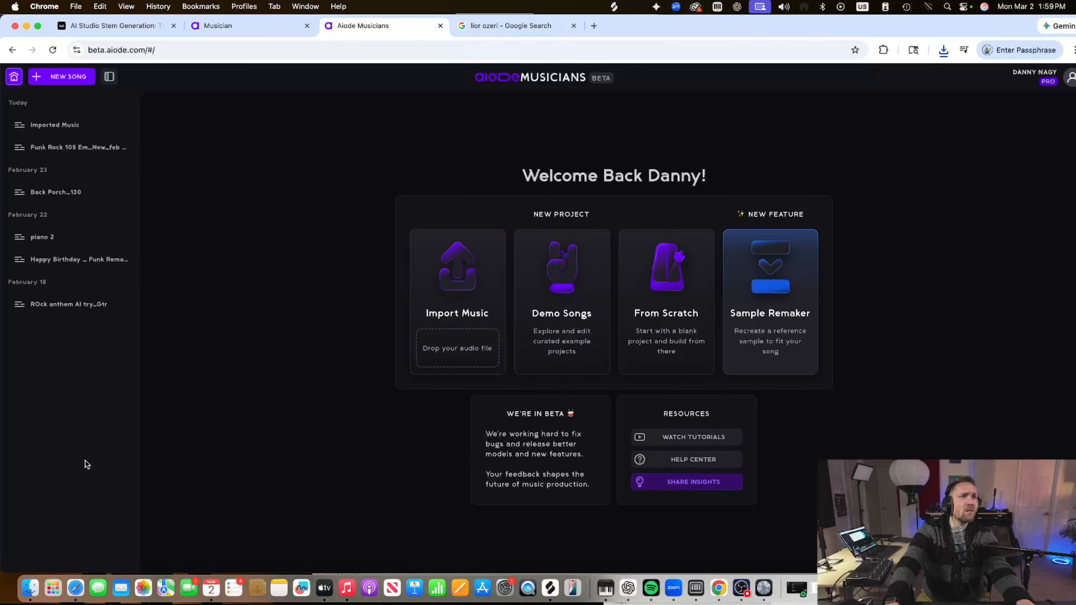
key("ctrl+Up")
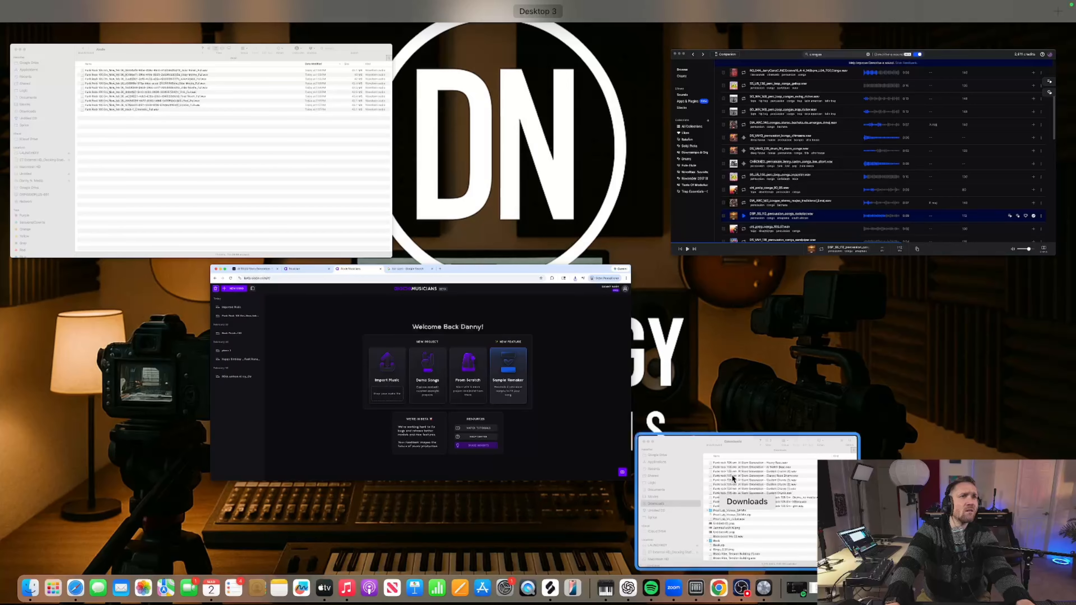
left_click(226, 116)
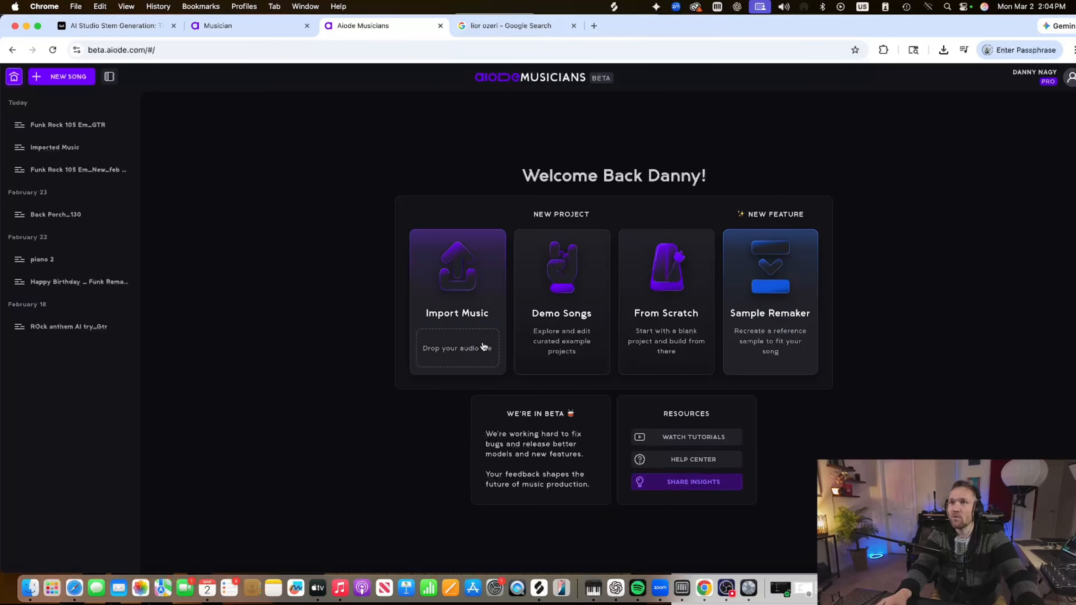
key("ctrl+Up")
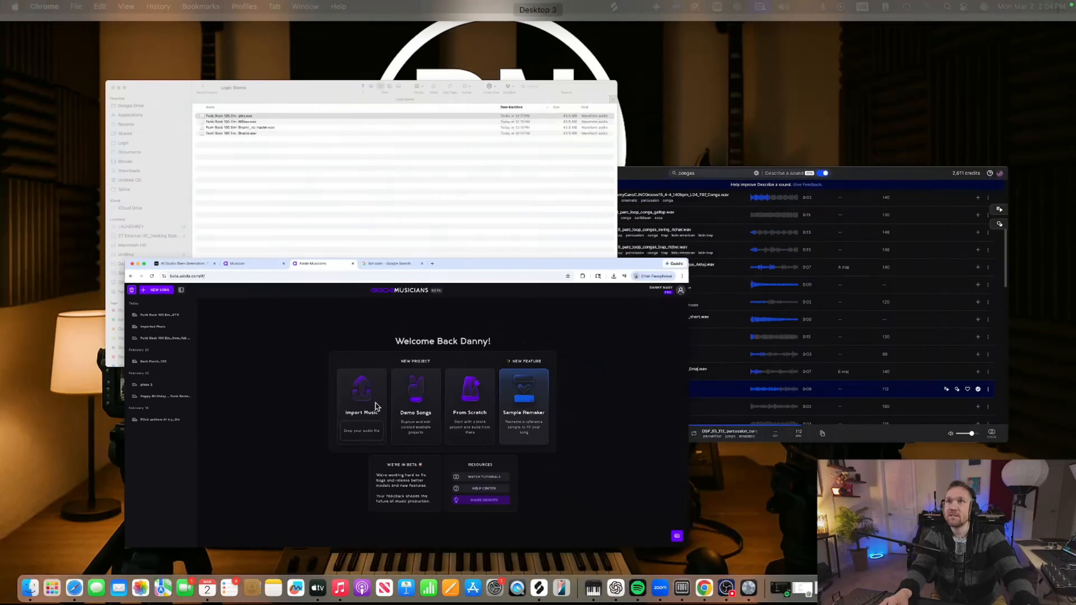
left_click(331, 180)
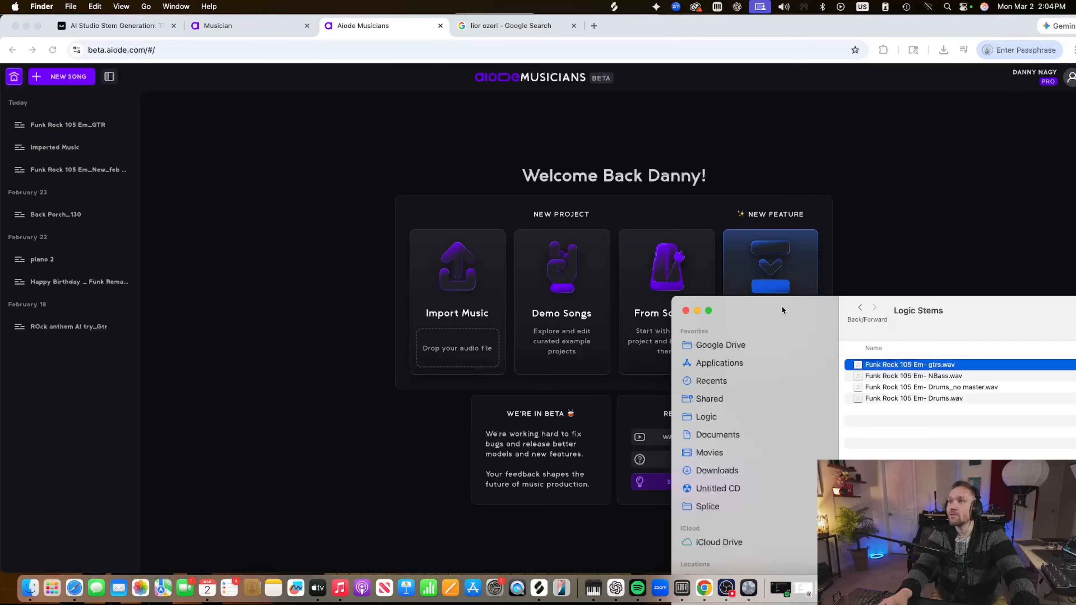
left_click_drag(782, 310, 754, 350)
left_click_drag(904, 404, 738, 314)
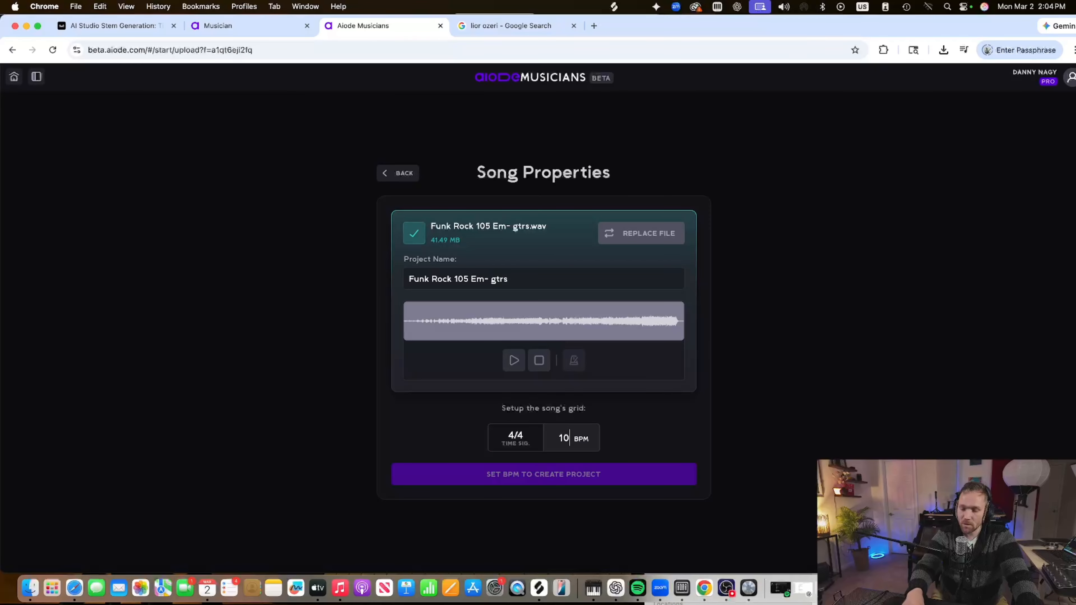
key("Return")
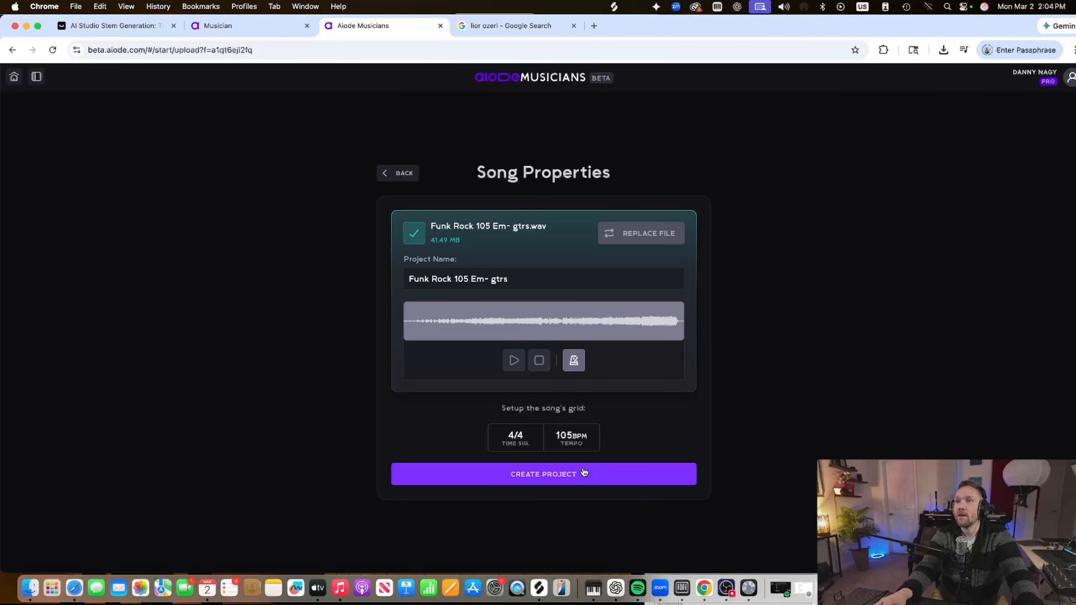
left_click(571, 478)
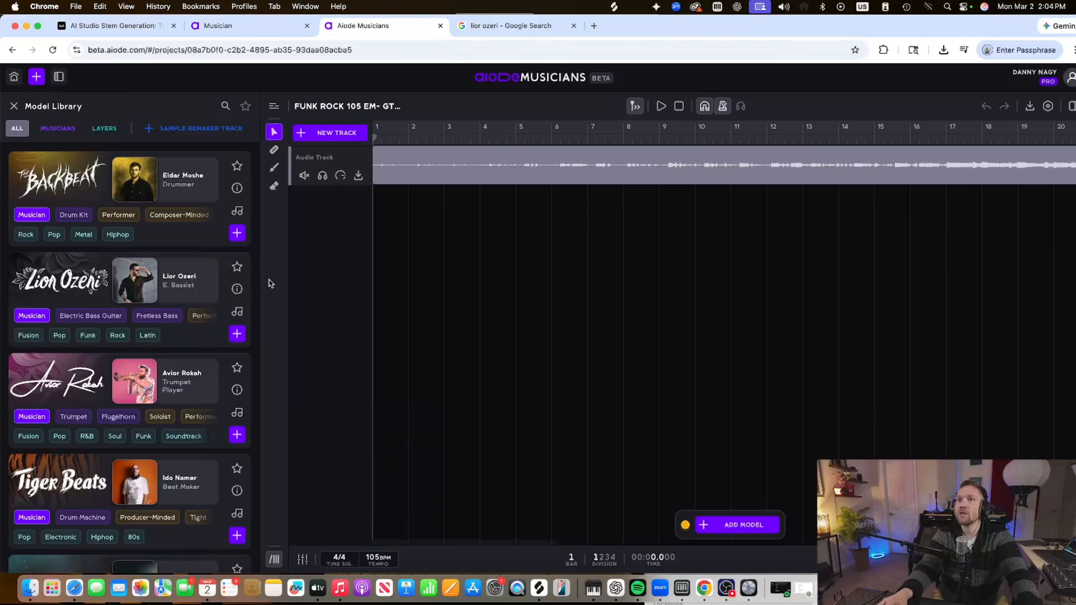
Play the guitar track briefly, and add the electric bassist and The Backbeat drummer to the composition
key("space")
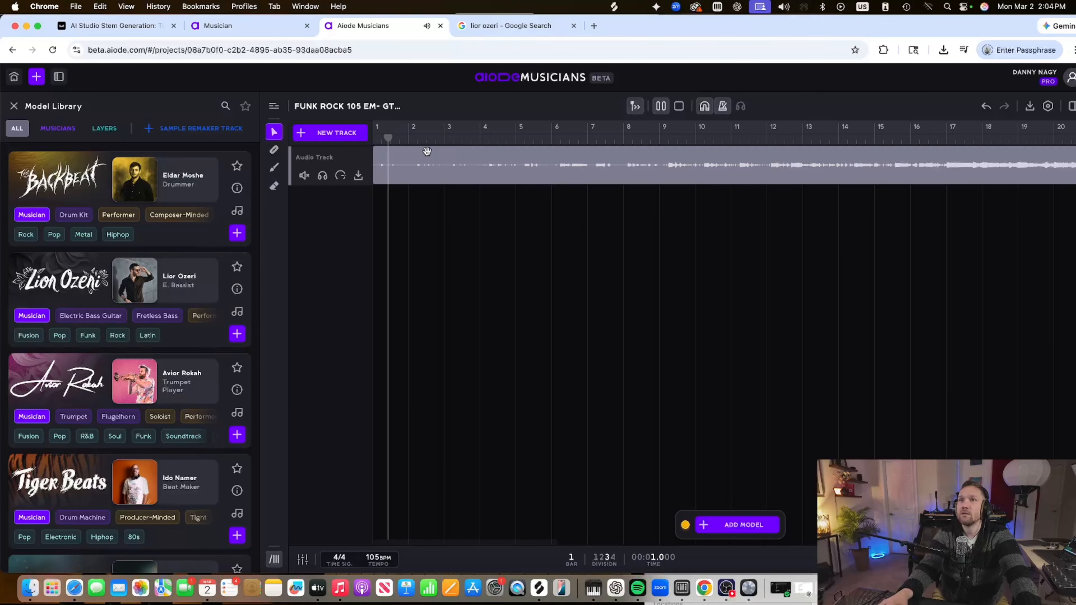
left_click(556, 138)
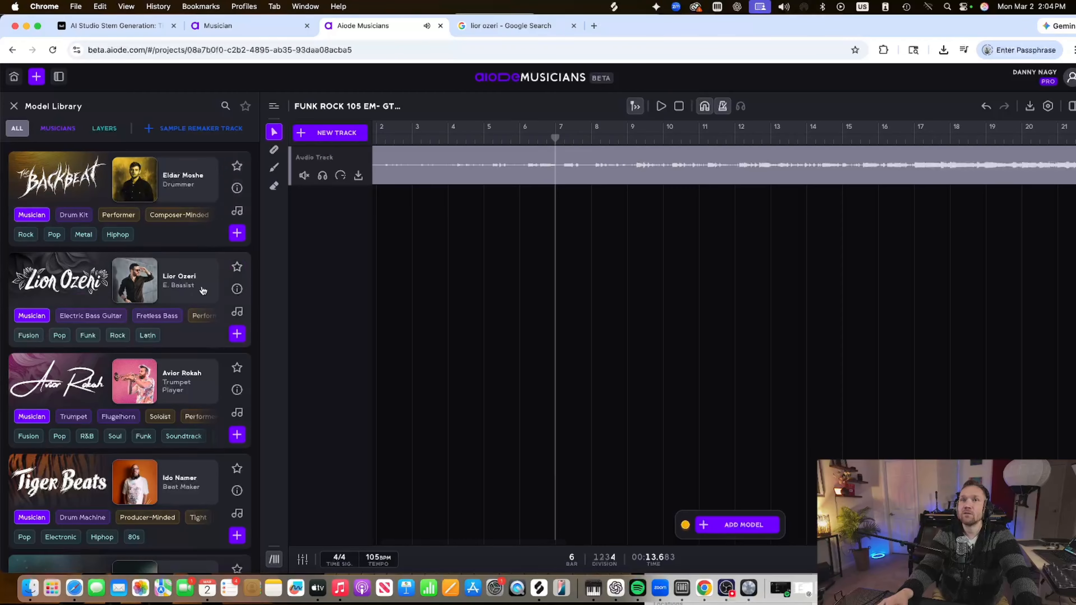
left_click(236, 333)
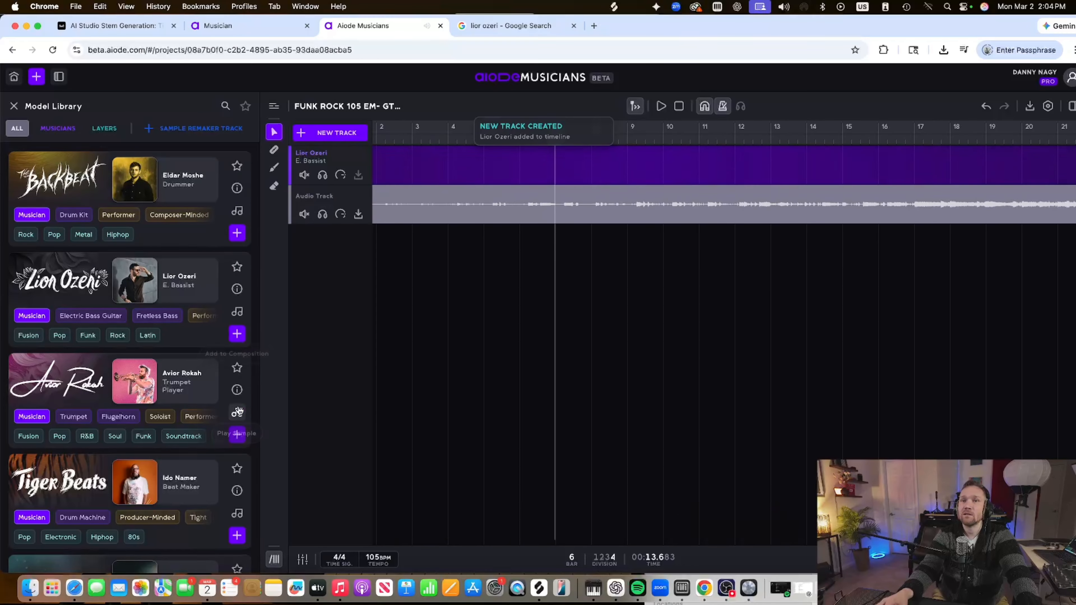
scroll(239, 381, "down", 5)
left_click(58, 128)
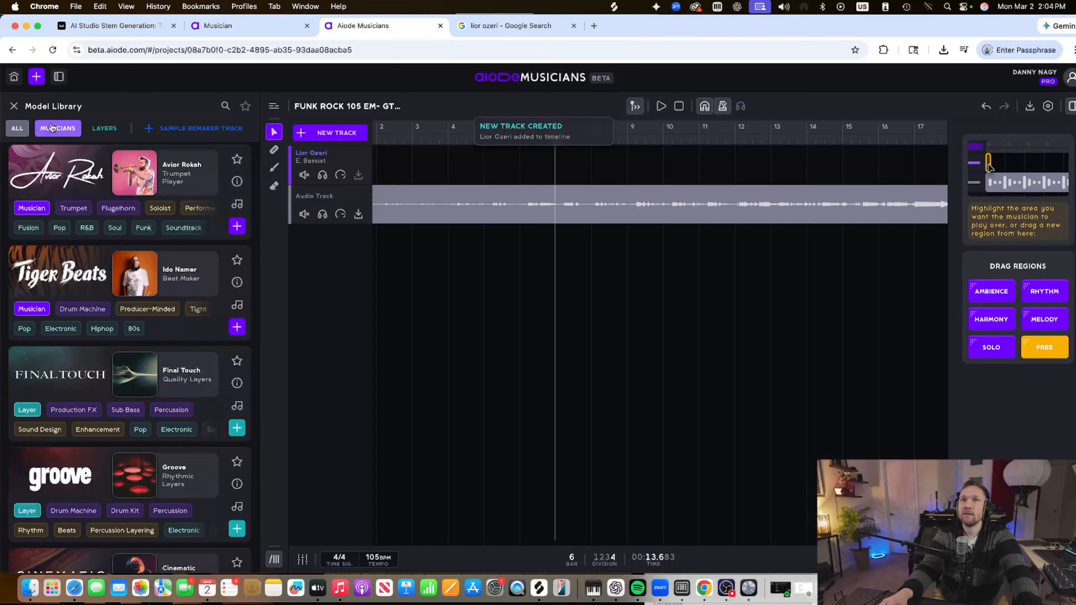
scroll(200, 292, "up", 5)
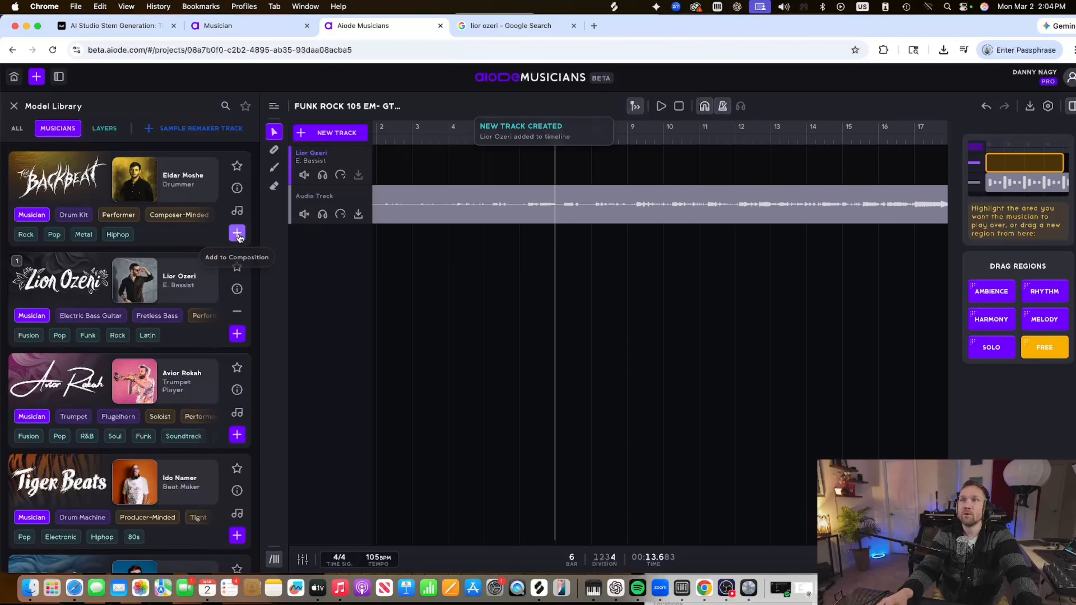
left_click(237, 233)
Create a Free region on the drummer's track from bar 1 to bar 33
scroll(514, 209, "down", 5)
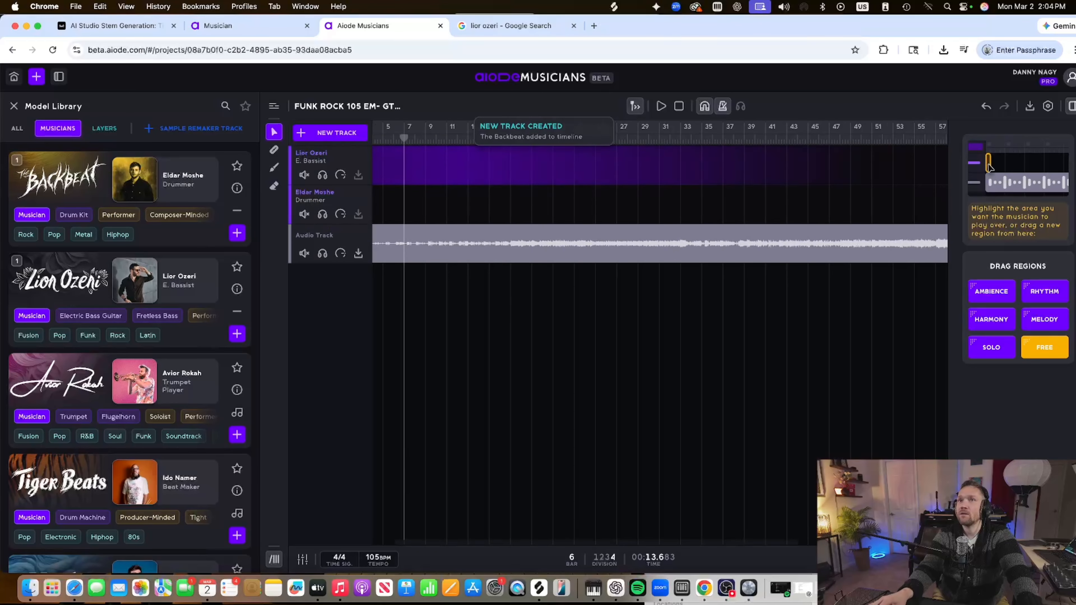
scroll(514, 209, "left", 1)
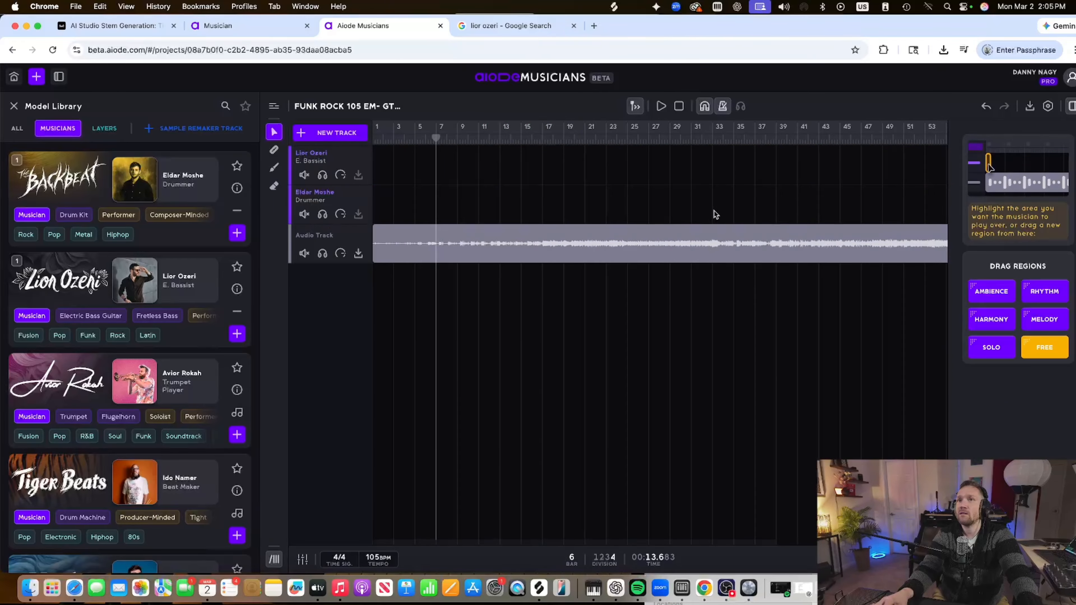
left_click_drag(712, 212, 345, 216)
left_click(556, 311)
left_click(530, 243)
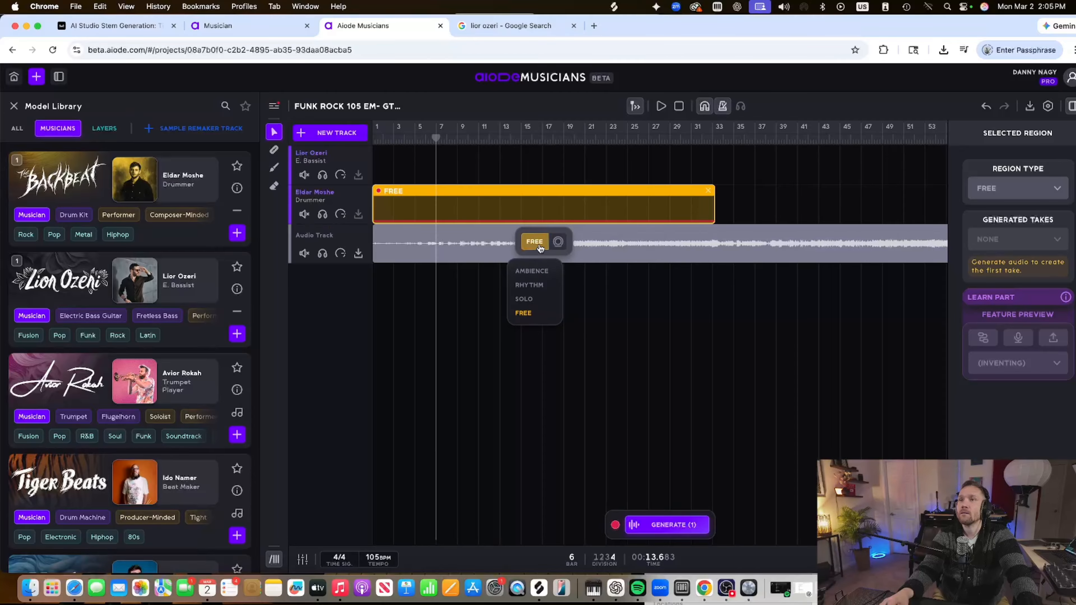
Play the guitar track around bar 33 to check where the drum region ends
left_click(692, 138)
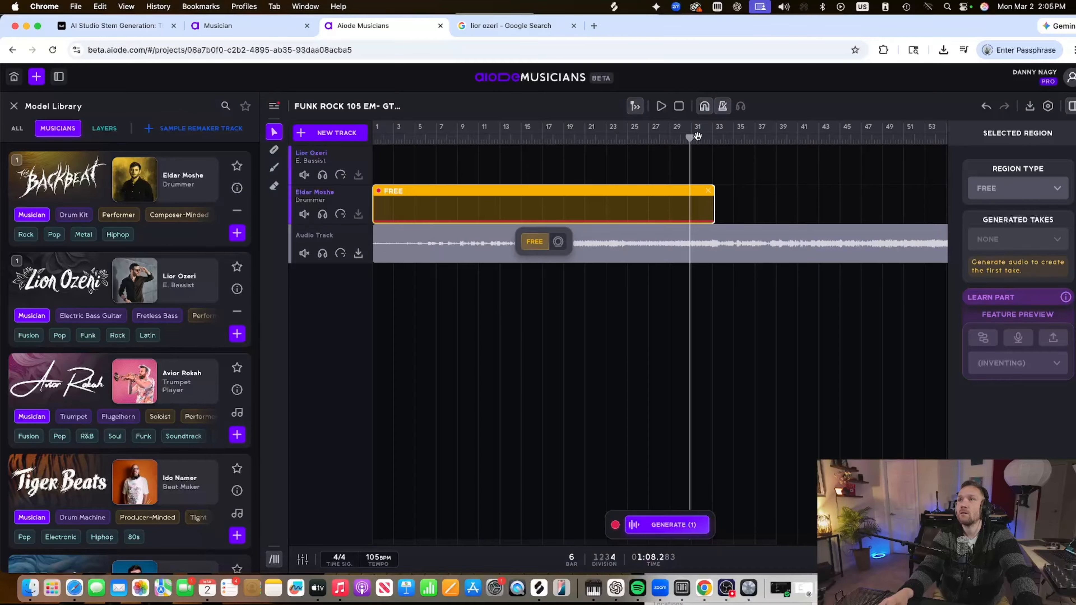
key("space")
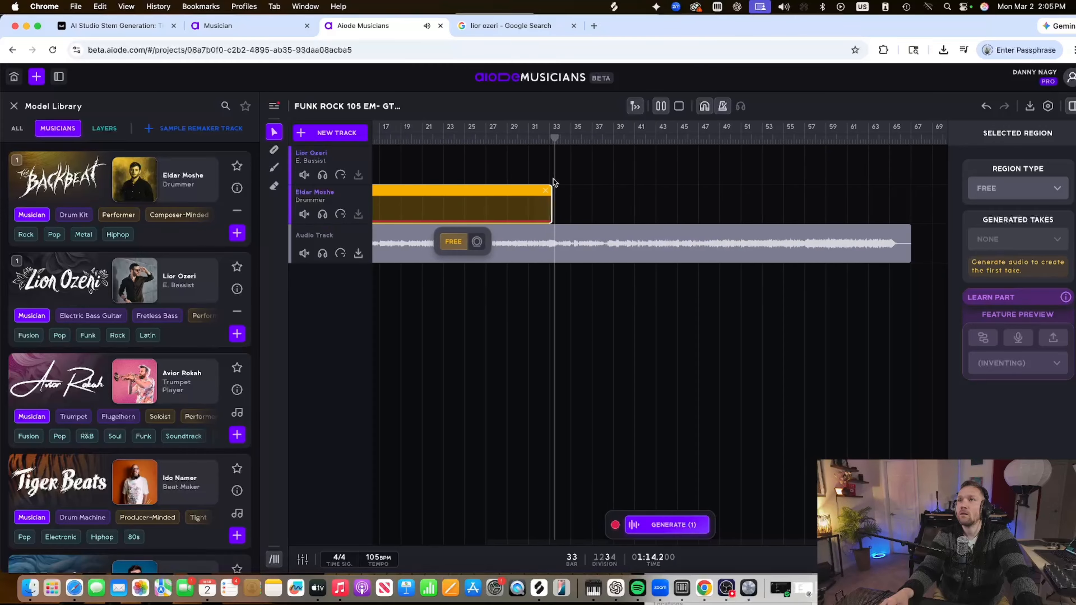
left_click(550, 139)
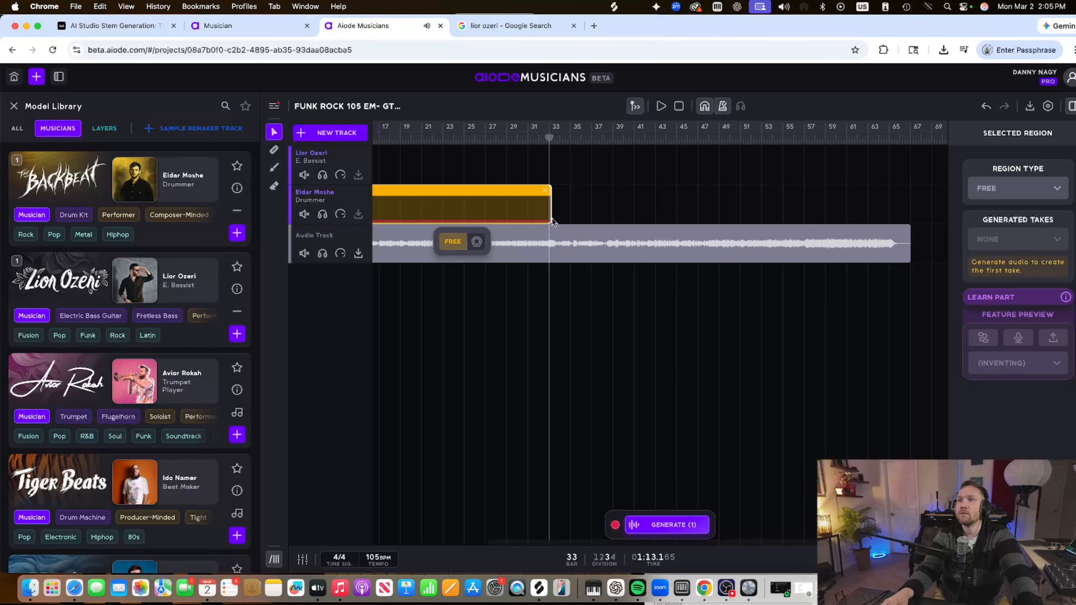
Set the drum region's performance to Sticks with Close-Mic, Live Room and Dirty sound, and generate the drum part
left_click(440, 245)
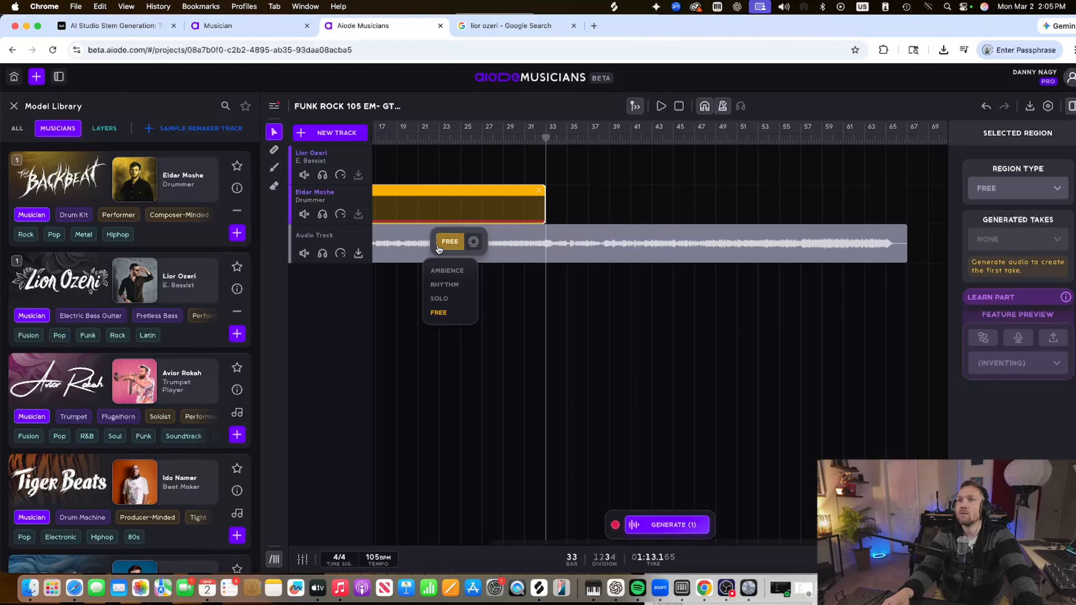
left_click(472, 241)
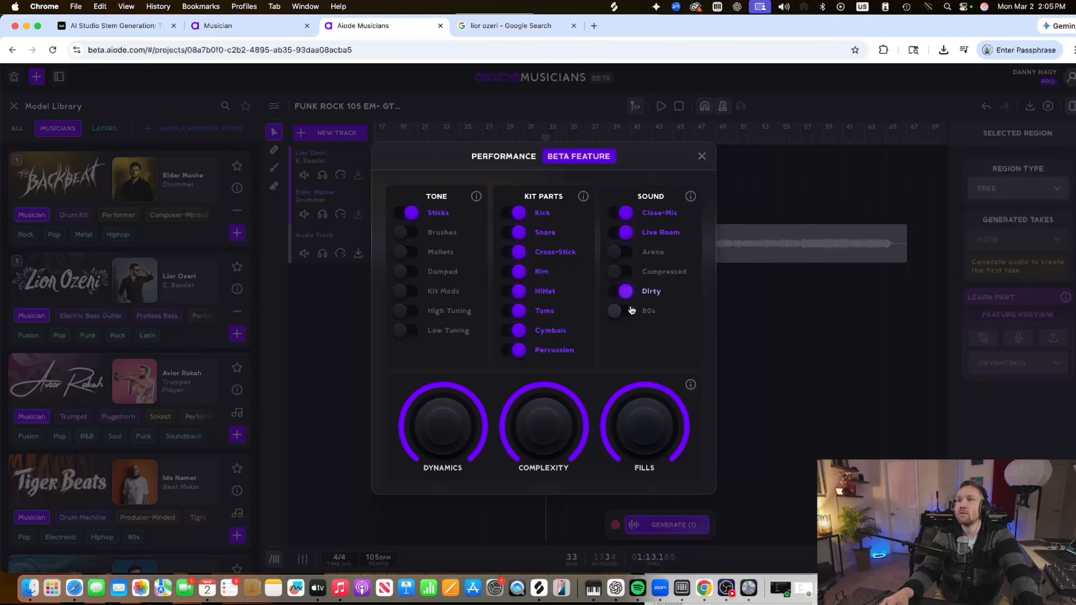
left_click(683, 507)
left_click(667, 525)
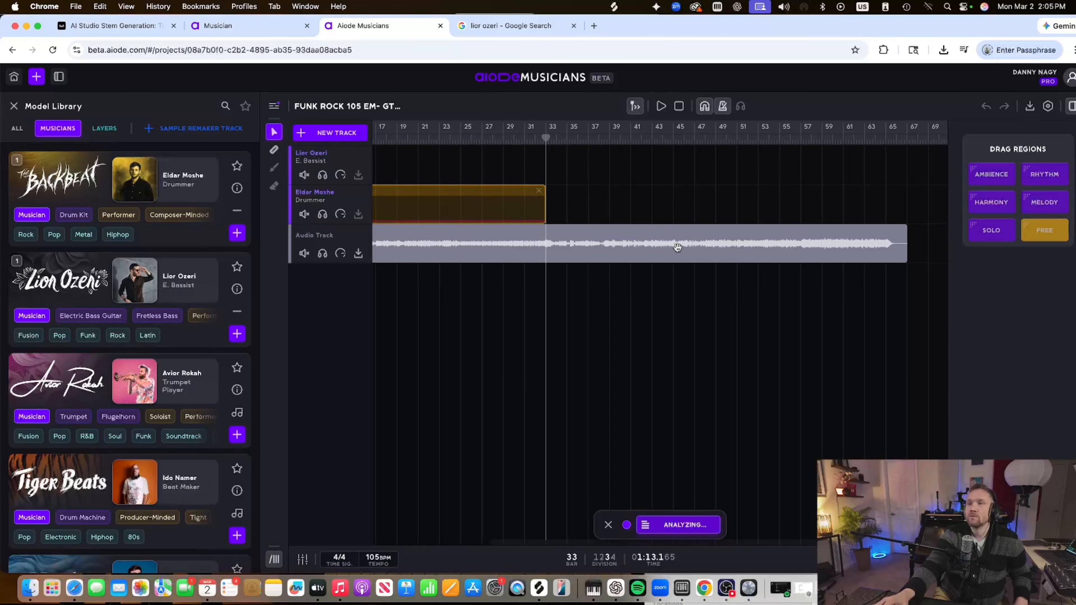
Play the guitar track from around bar 9 while the drum part generates
scroll(423, 146, "left", 5)
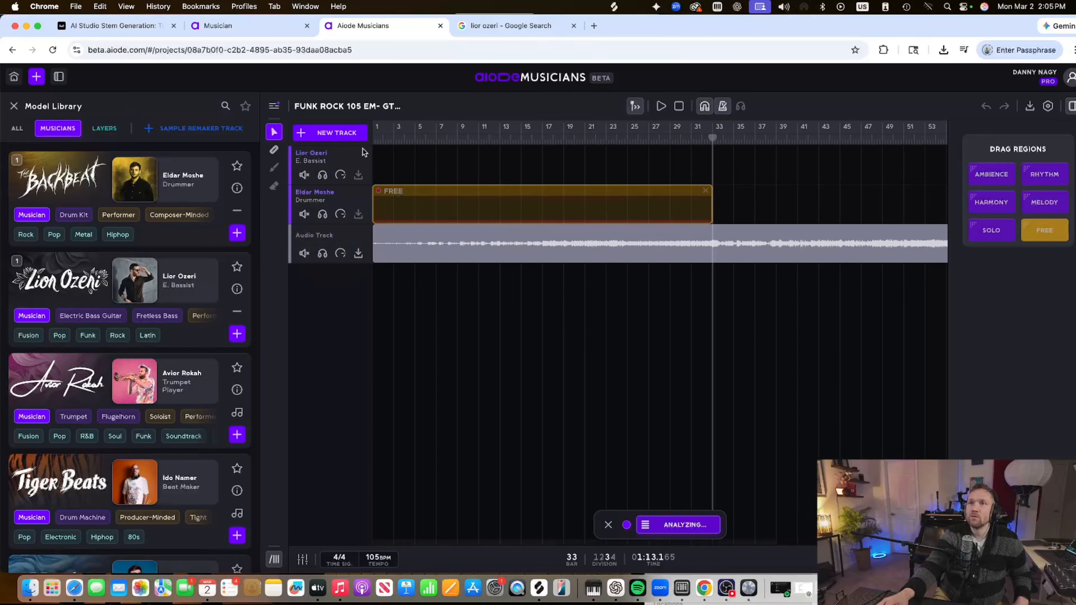
left_click(451, 137)
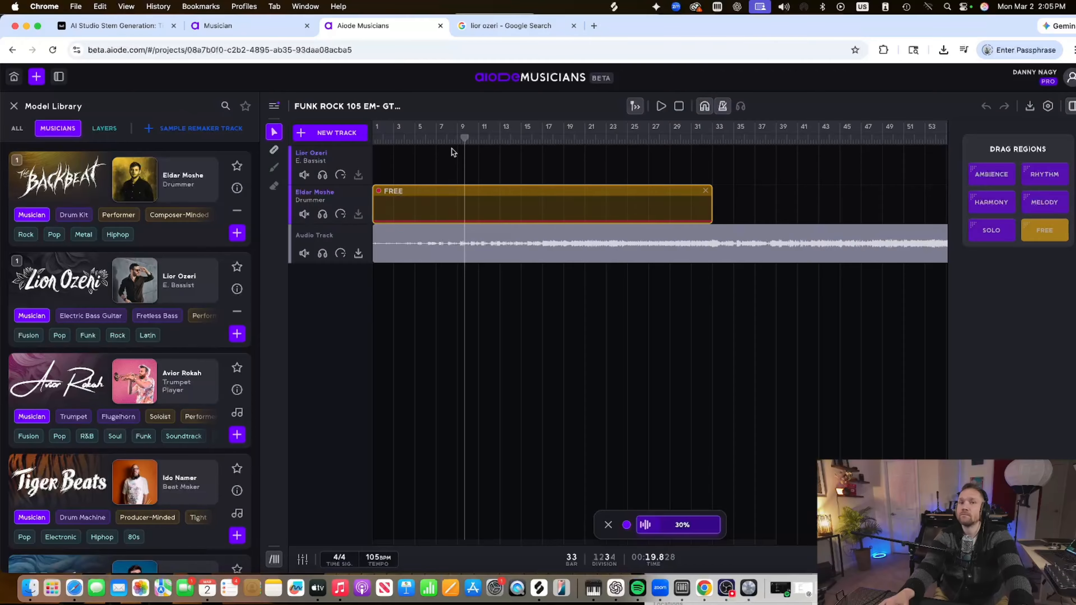
key("space")
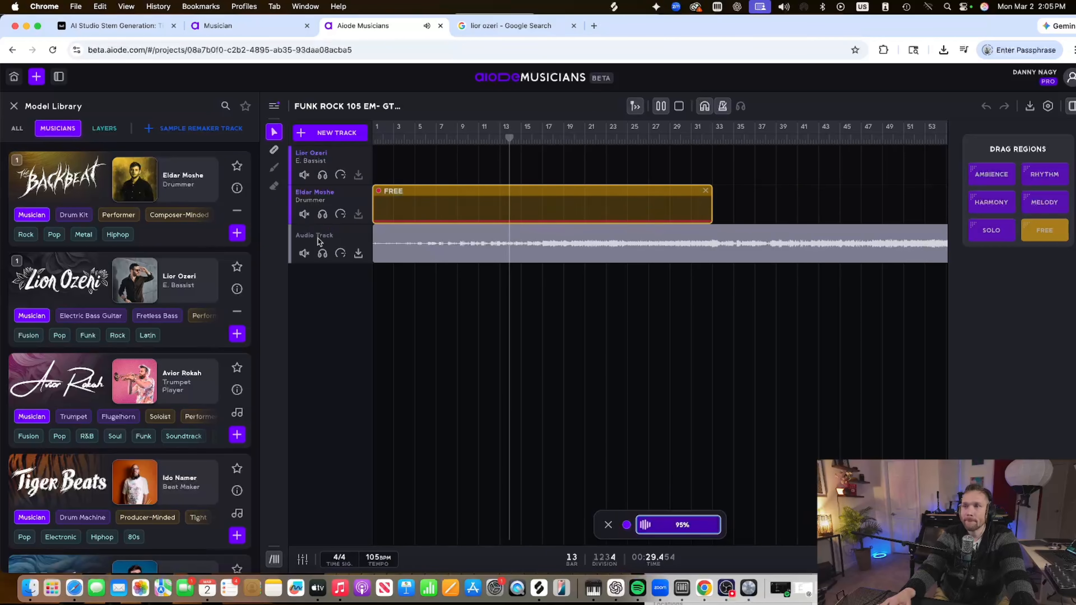
key("space")
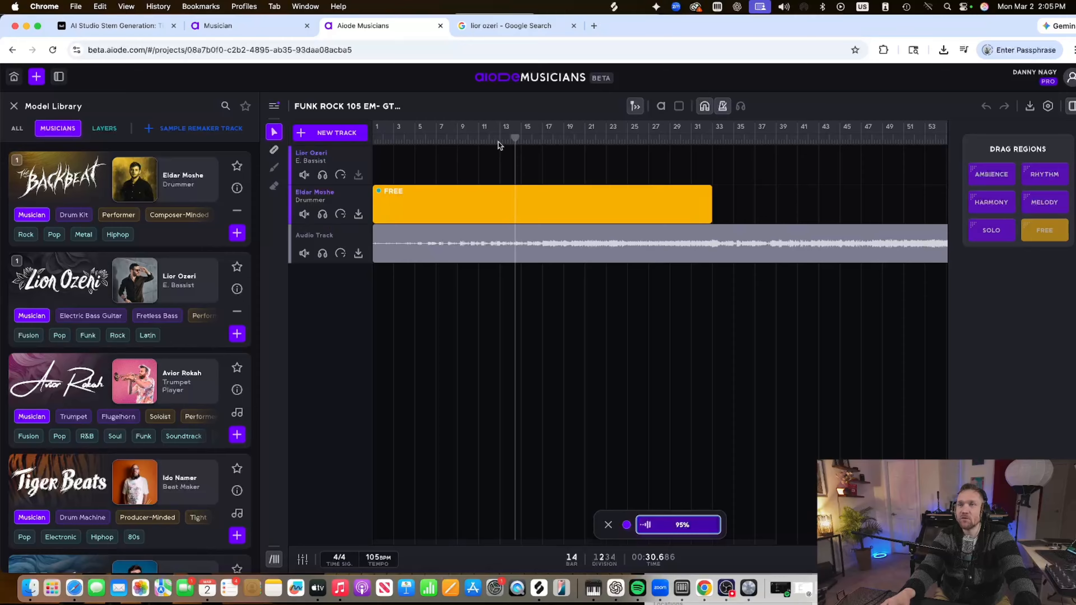
Listen to the generated drums with the guitar from the start and from around bar 12
left_click(498, 142)
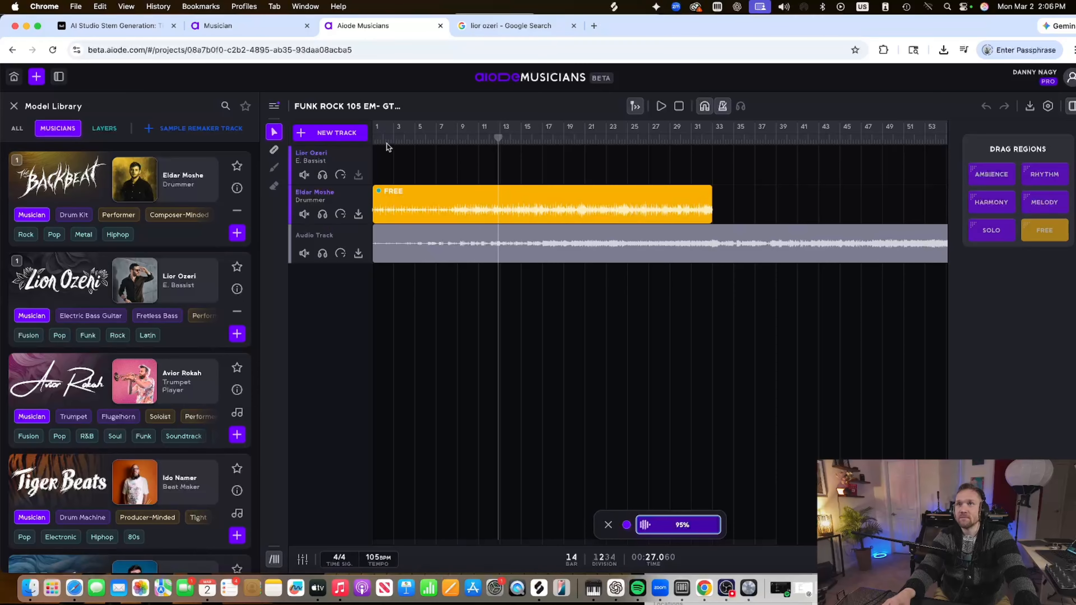
left_click_drag(388, 142, 356, 141)
key("space")
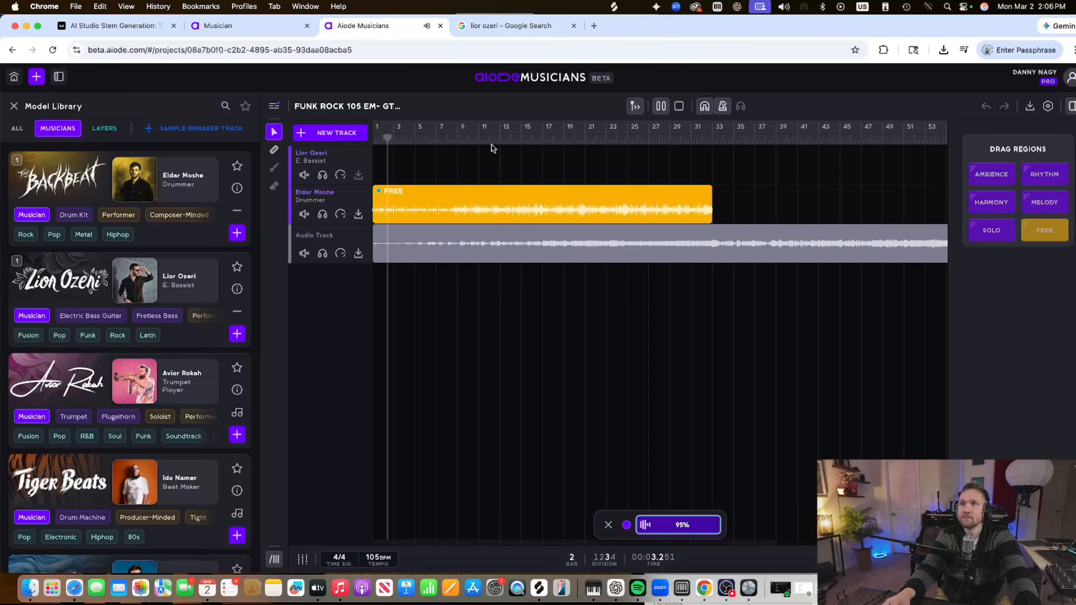
left_click(497, 139)
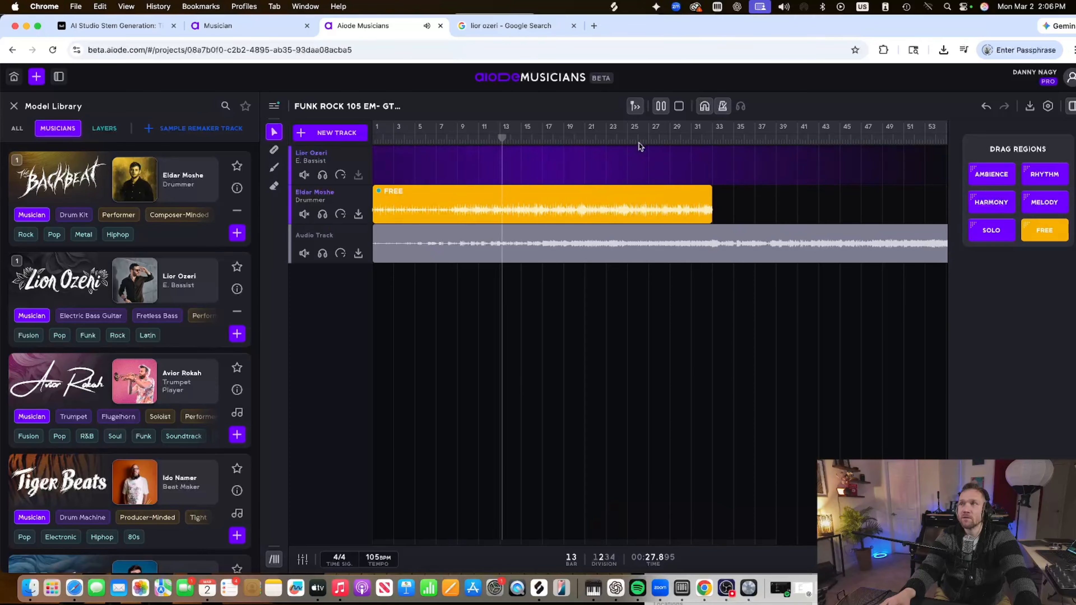
Create a Free region on the bassist's track from bar 1 to bar 33 and turn off Jazz Bass, Pick and Slap in its performance settings
left_click(713, 176)
left_click(713, 178)
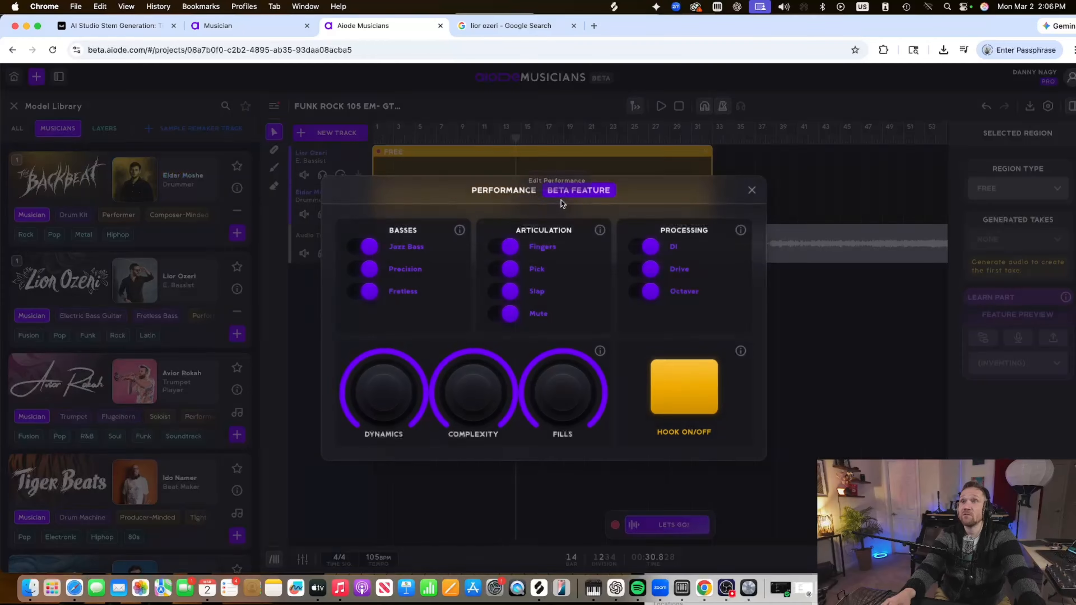
left_click(556, 203)
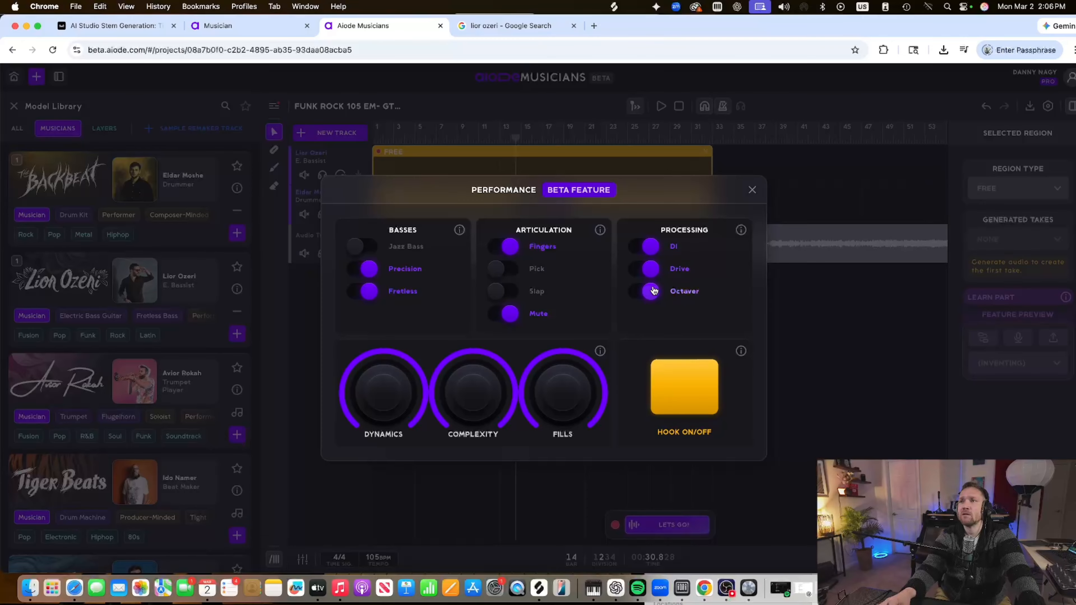
left_click(839, 381)
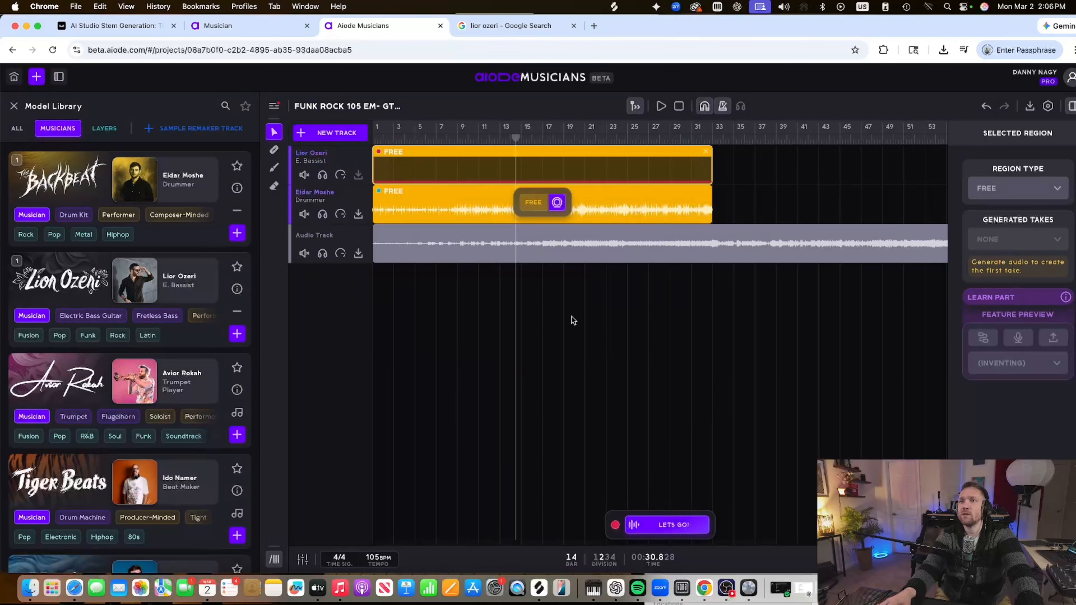
Generate the bass part for bars 1 to 33 and play it with the drums and guitar from the start
left_click(671, 525)
left_click(410, 230)
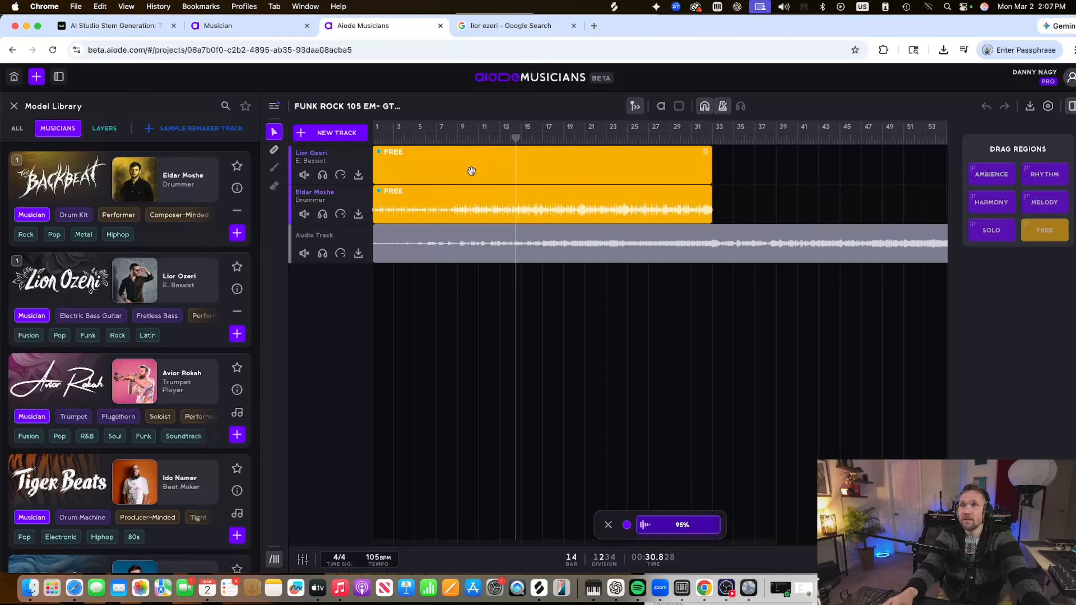
left_click(407, 138)
left_click_drag(406, 138, 363, 145)
key("space")
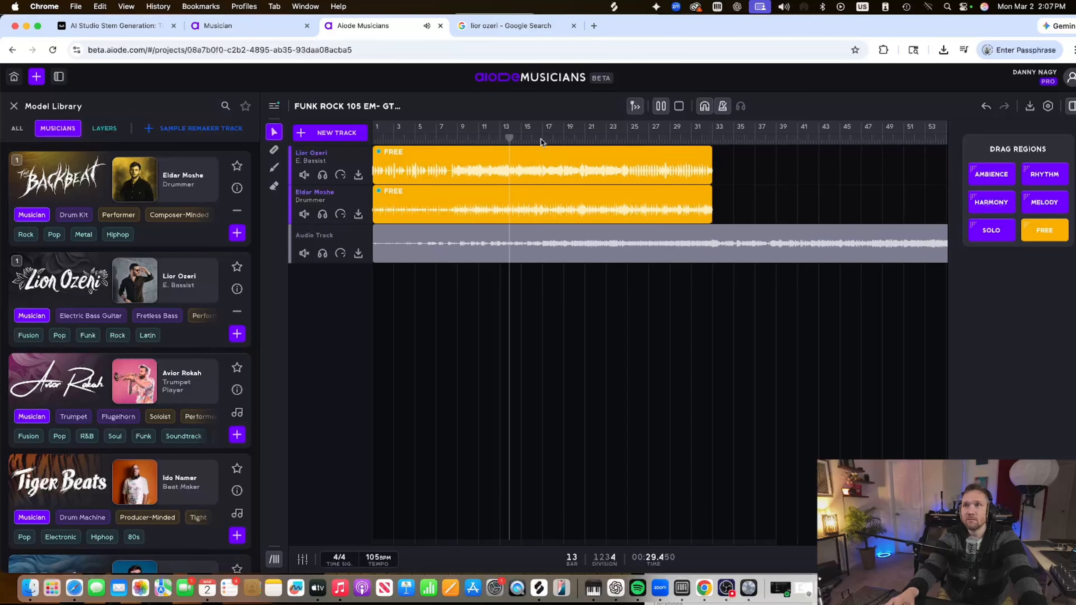
scroll(213, 462, "down", 8)
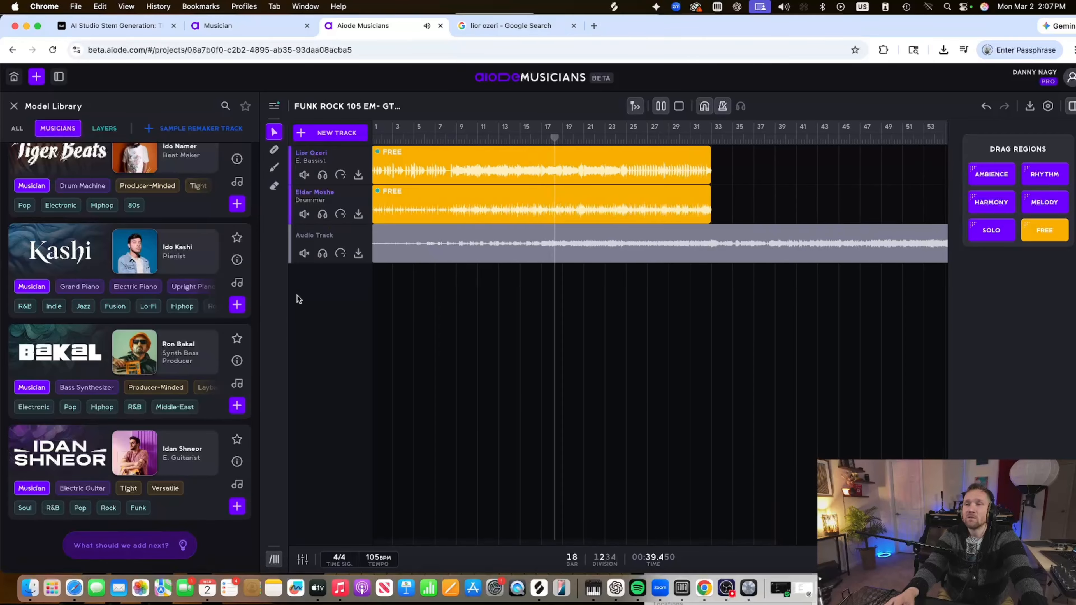
Create a Free region on the drummer's track from bar 33 to bar 65 and generate its drum part
scroll(600, 204, "right", 5)
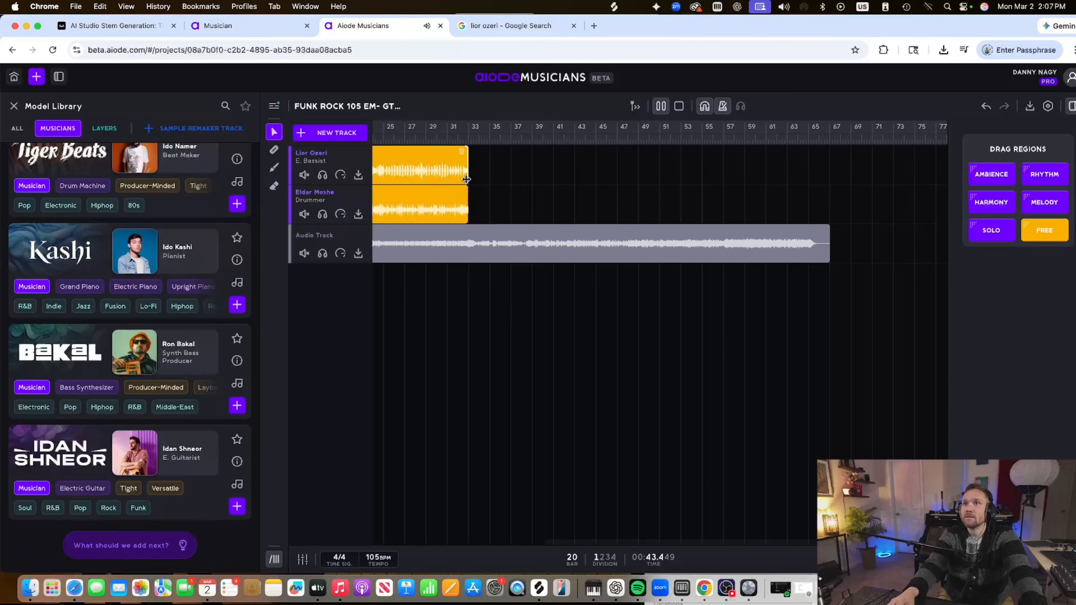
left_click_drag(466, 179, 825, 200)
left_click_drag(746, 192, 476, 176)
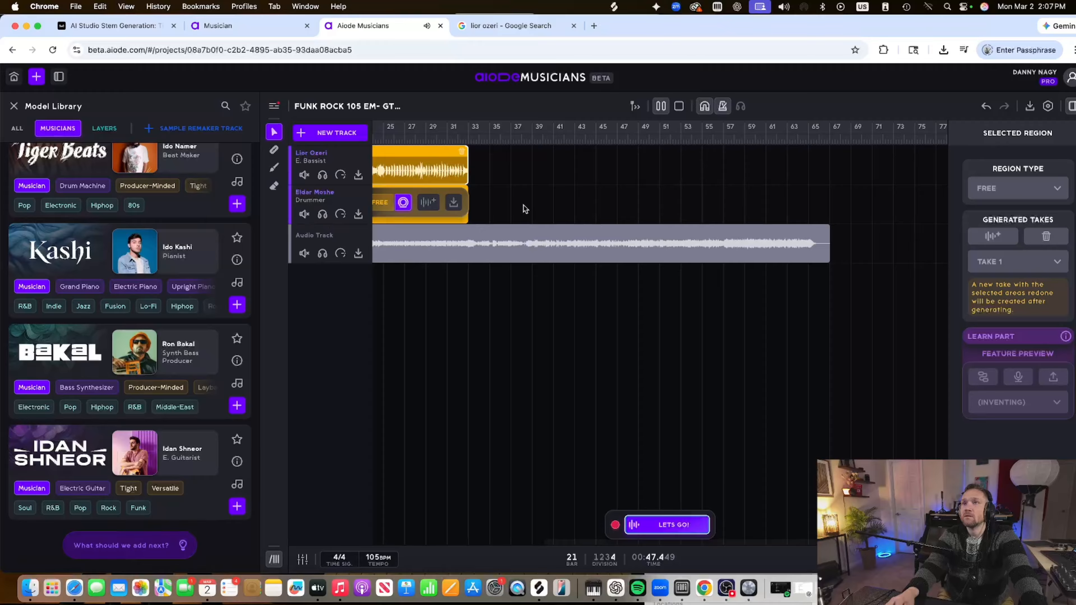
left_click_drag(471, 210, 816, 215)
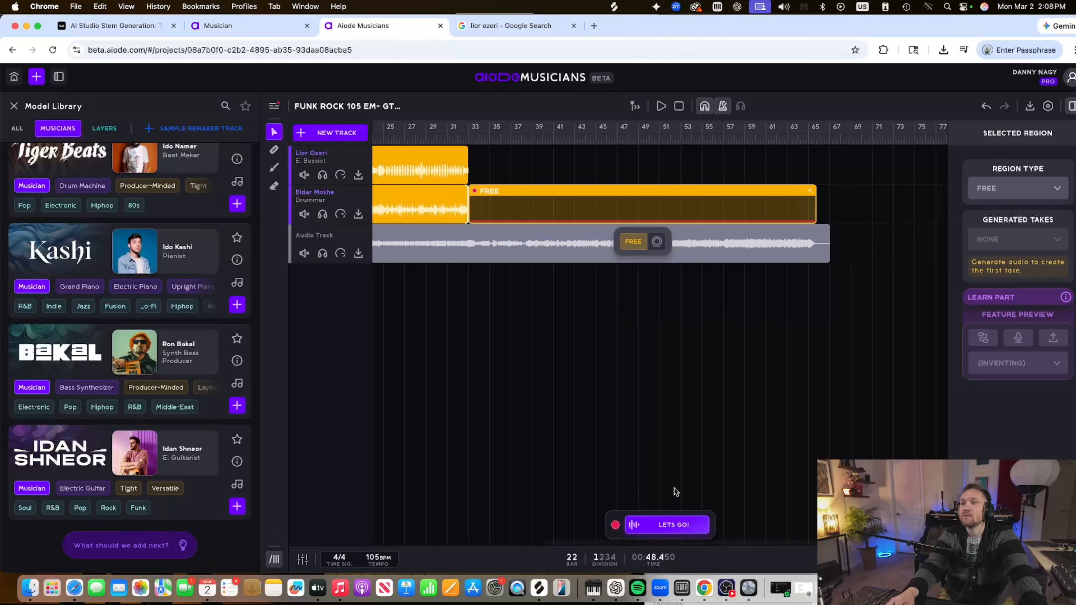
left_click(675, 525)
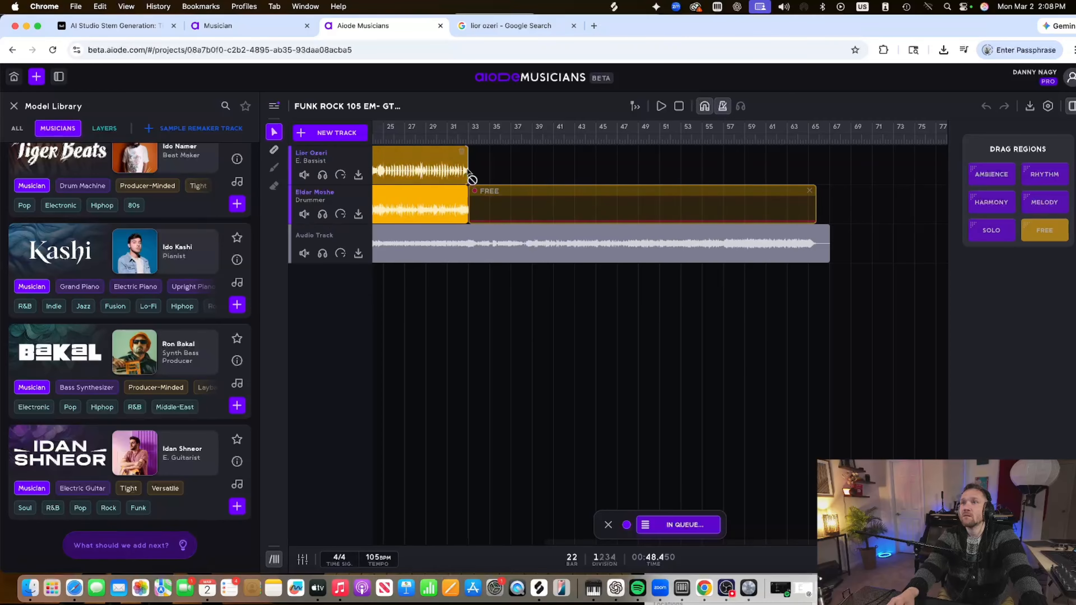
Create a Free region on the bassist's track from bar 33 to bar 65
left_click_drag(818, 172, 470, 175)
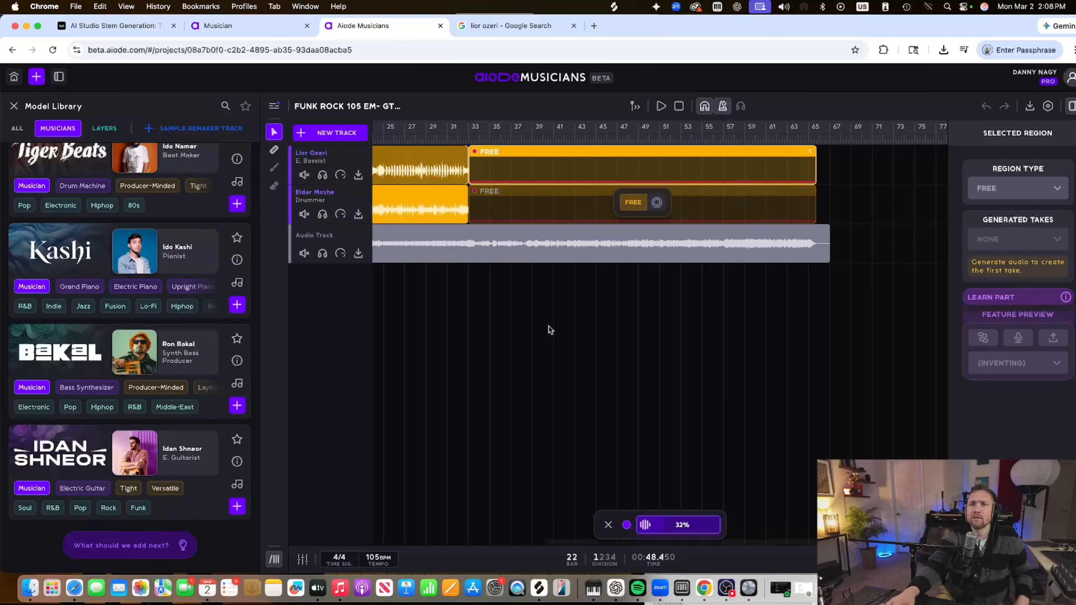
scroll(159, 357, "up", 6)
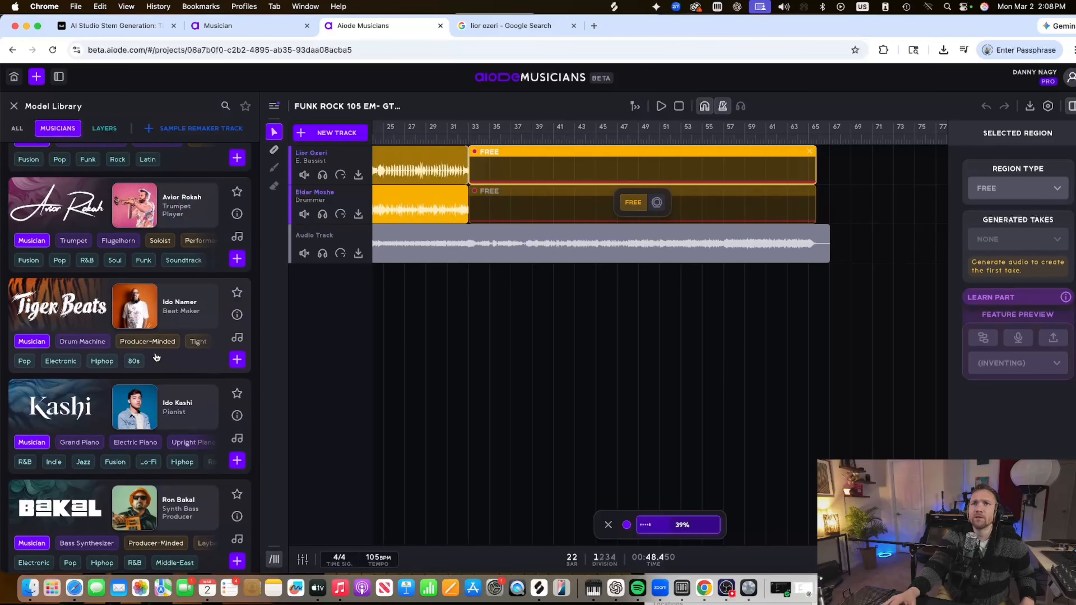
scroll(159, 357, "up", 2)
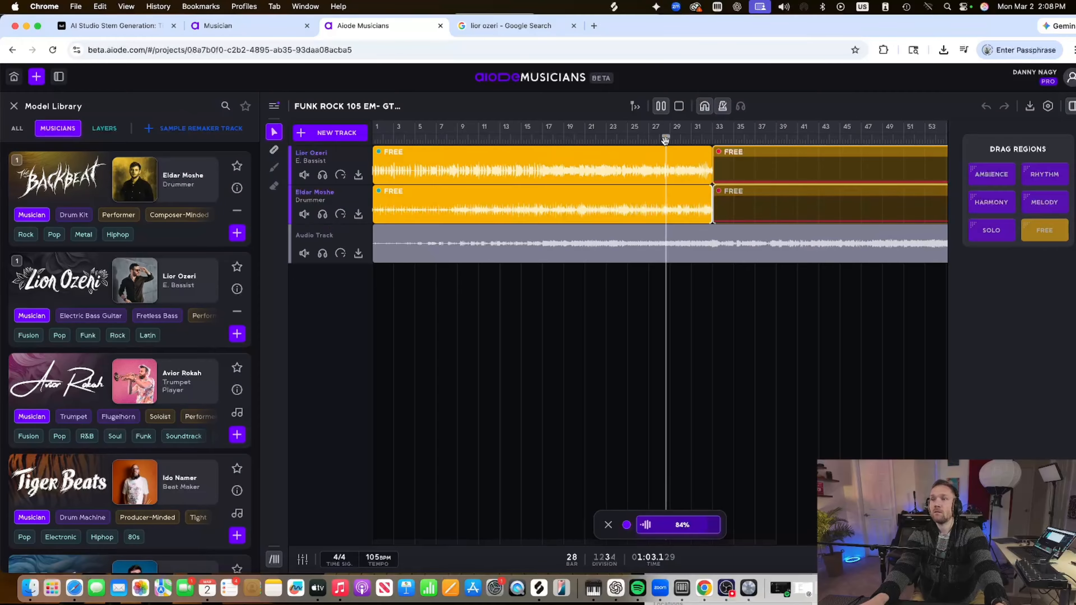
Listen to the bass, drums and guitar up to around bar 33 and again from around bar 19
scroll(619, 190, "right", 1)
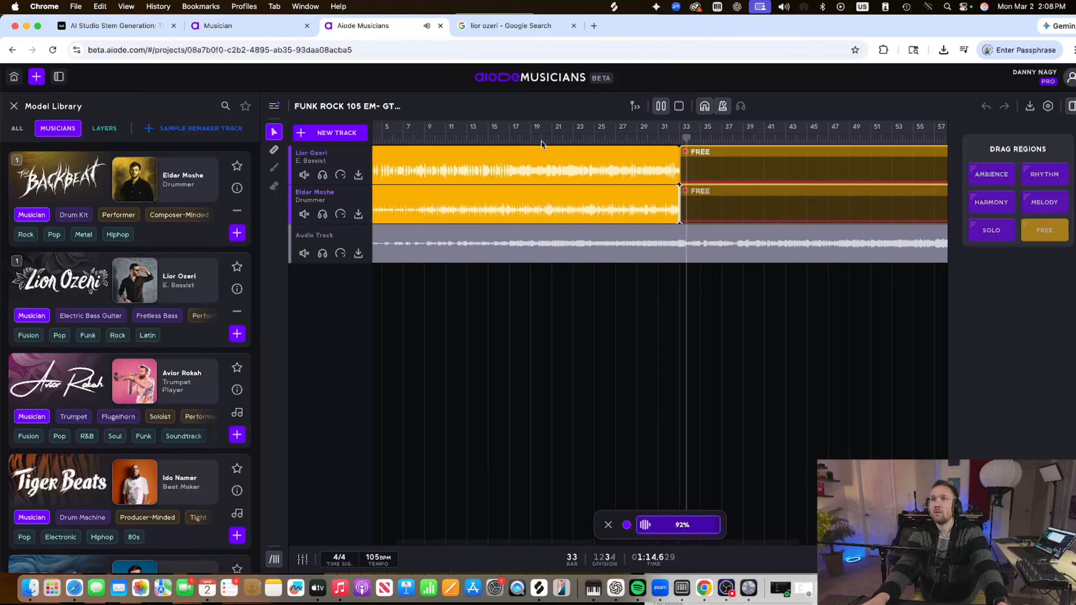
key("space")
left_click(532, 139)
key("space")
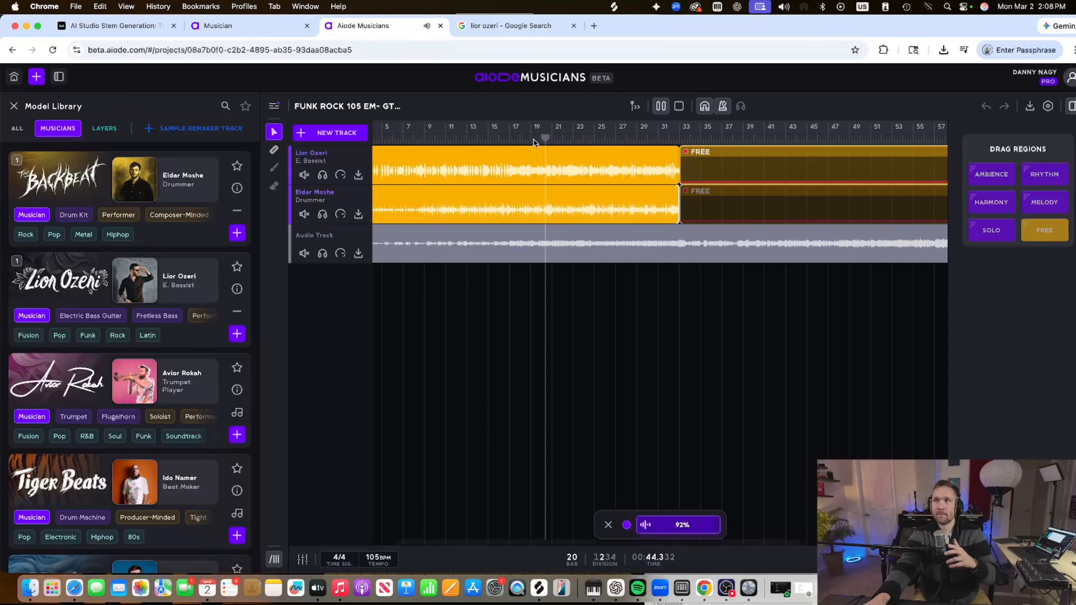
key("space")
Play the second drum region from around bar 33 and generate the bass part for bars 33 to 65
scroll(694, 290, "right", 5)
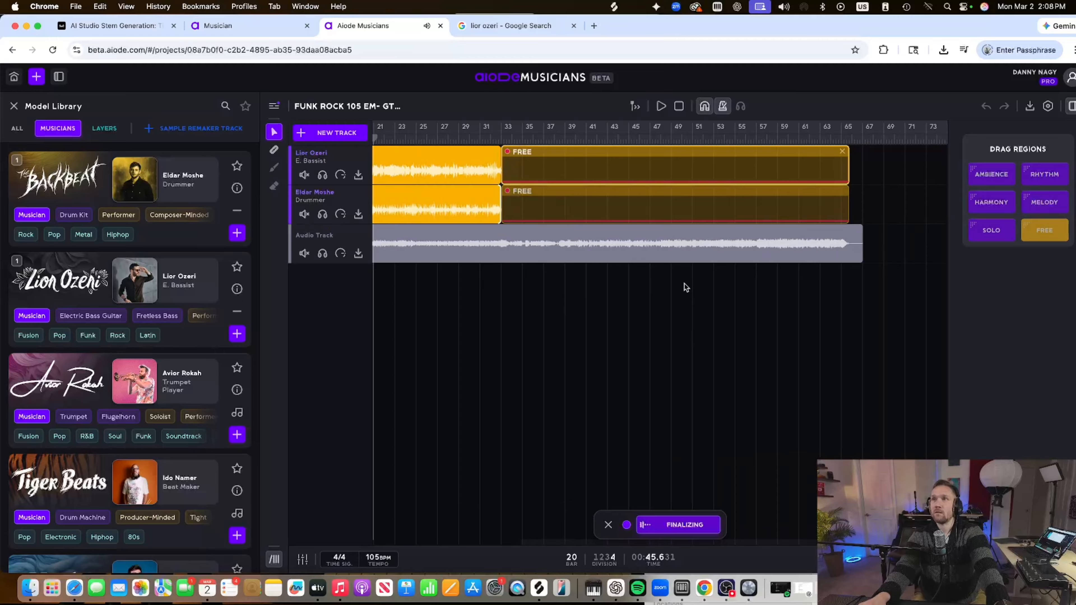
left_click(530, 154)
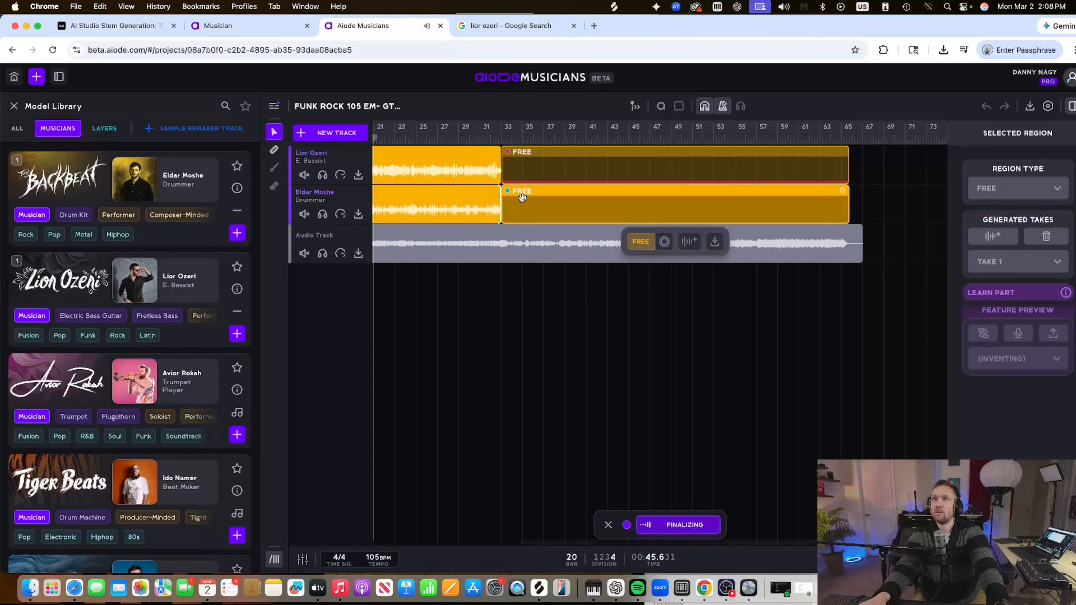
key("space")
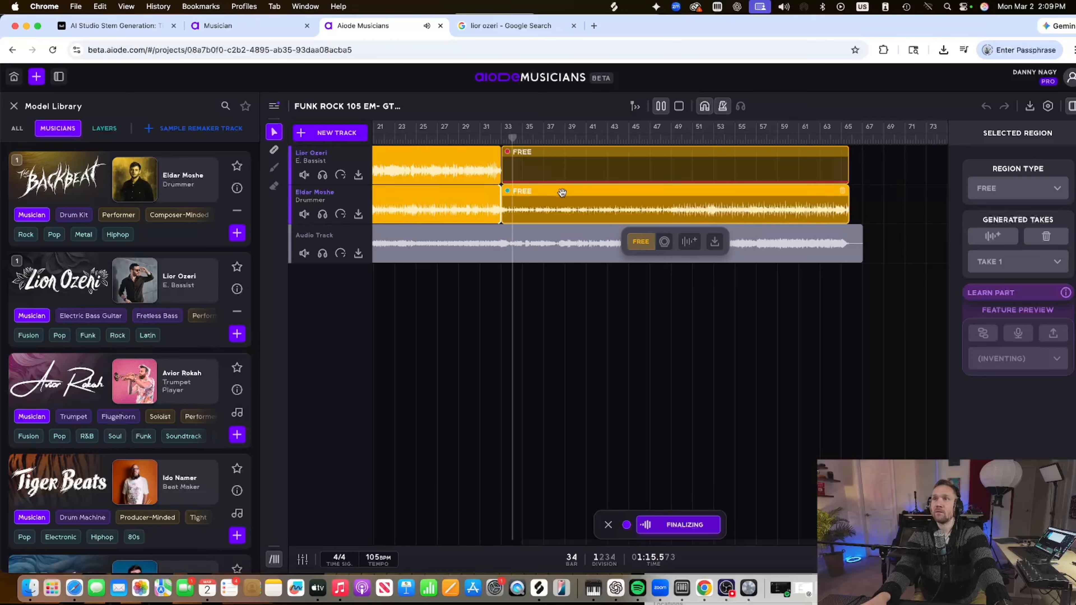
left_click(531, 157)
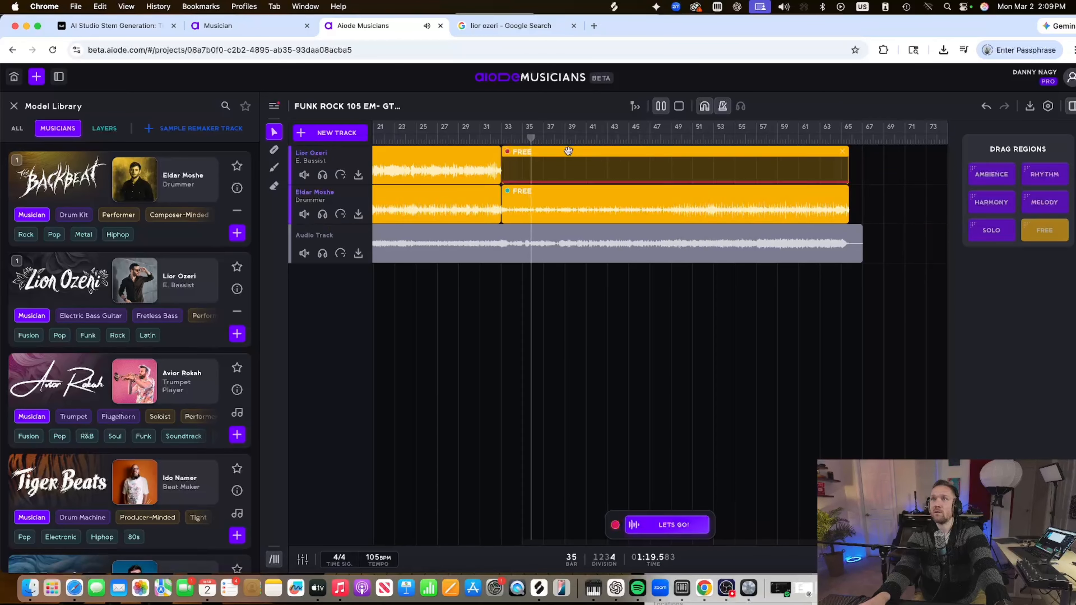
left_click(652, 525)
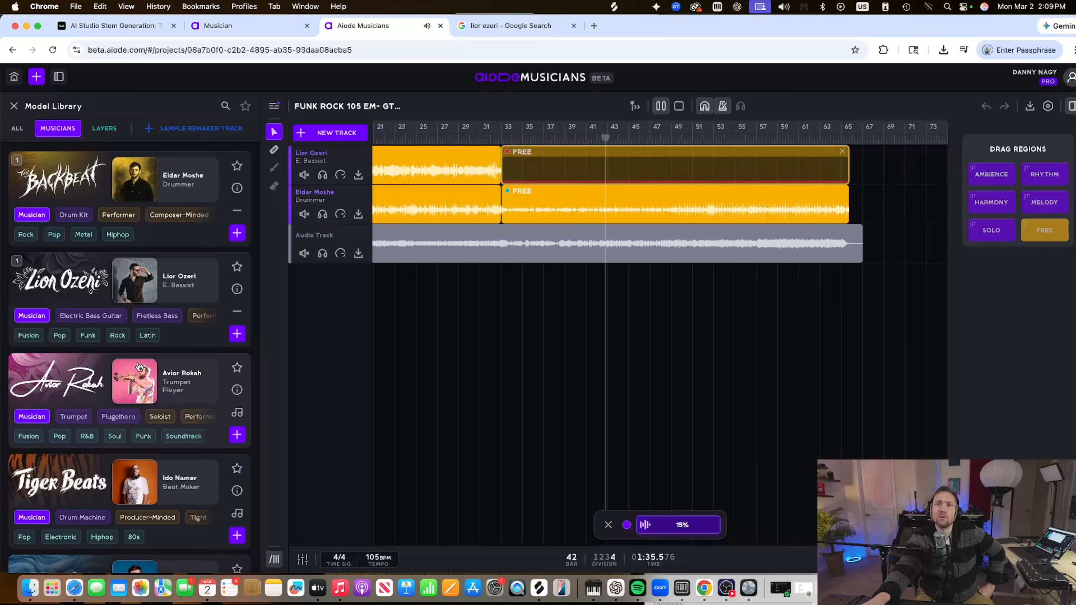
Check the Tiger Beats beat maker's details and add the Kashi pianist from the musician library to the composition
left_click(236, 491)
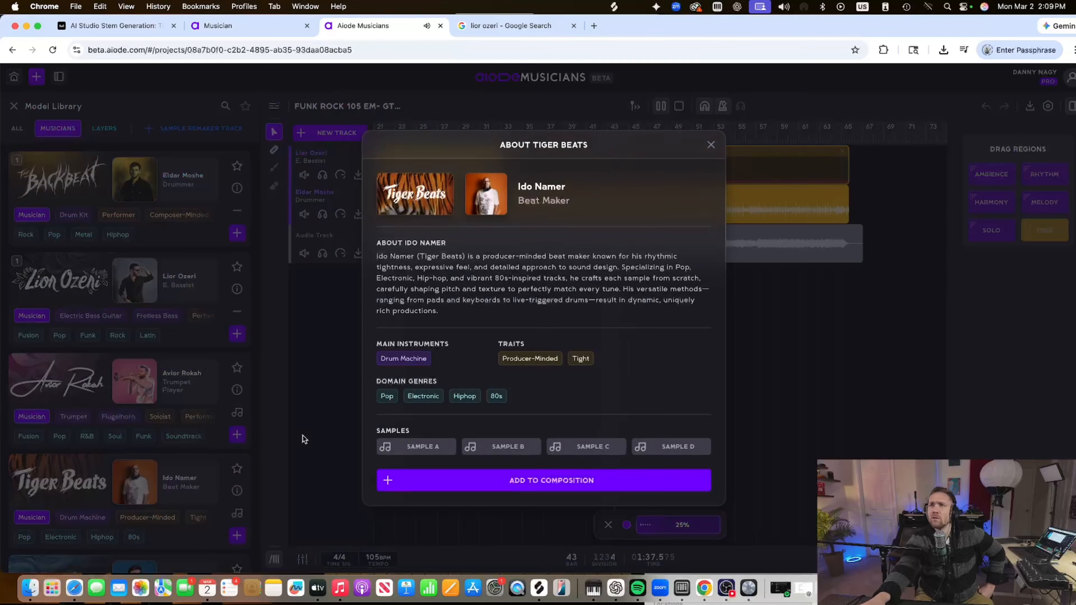
left_click(711, 144)
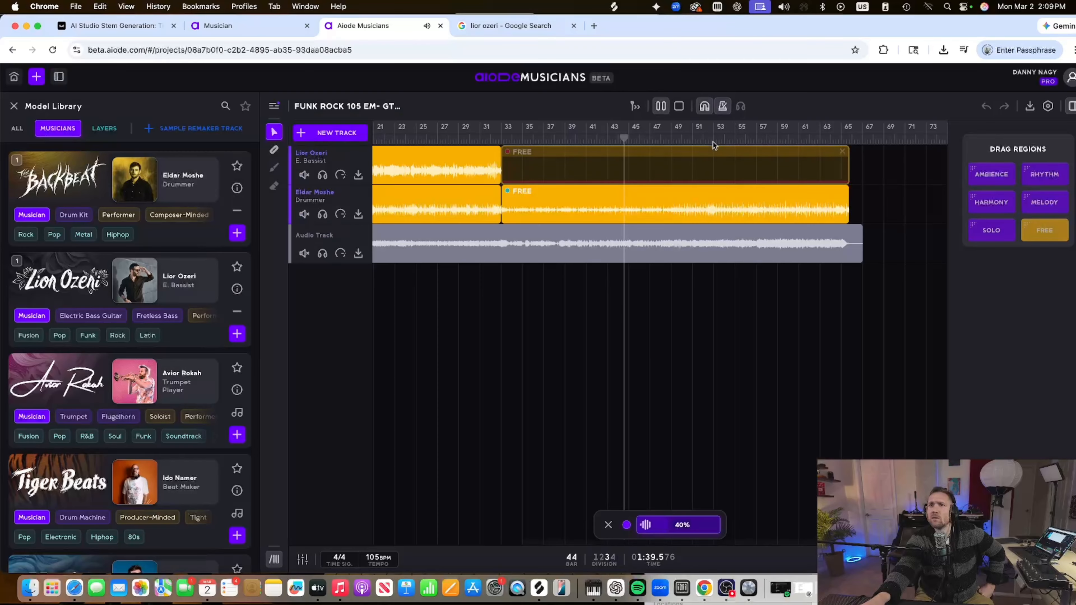
scroll(190, 309, "down", 5)
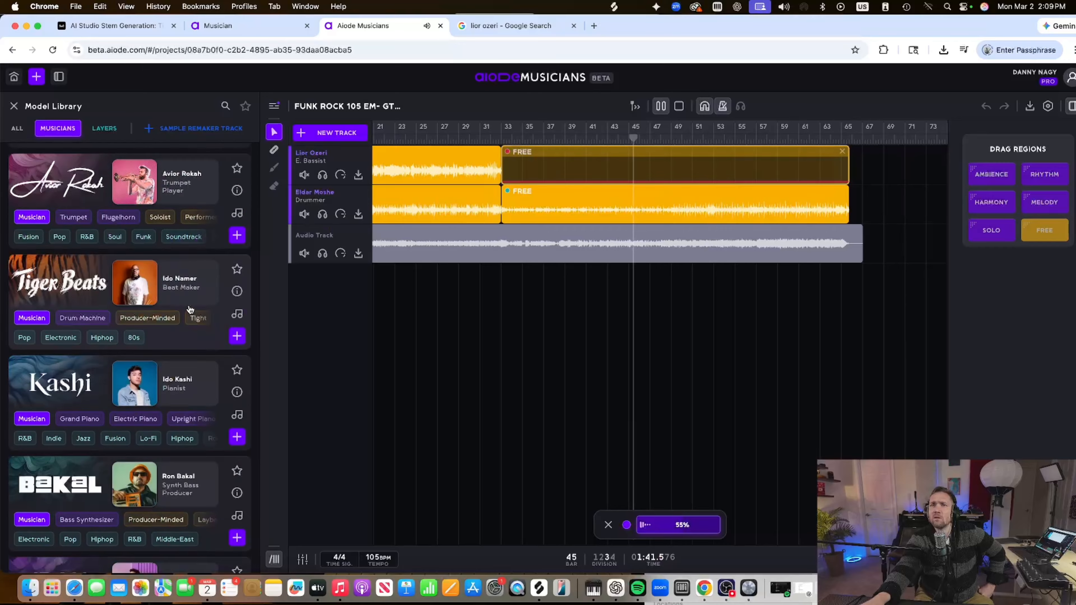
scroll(190, 309, "down", 3)
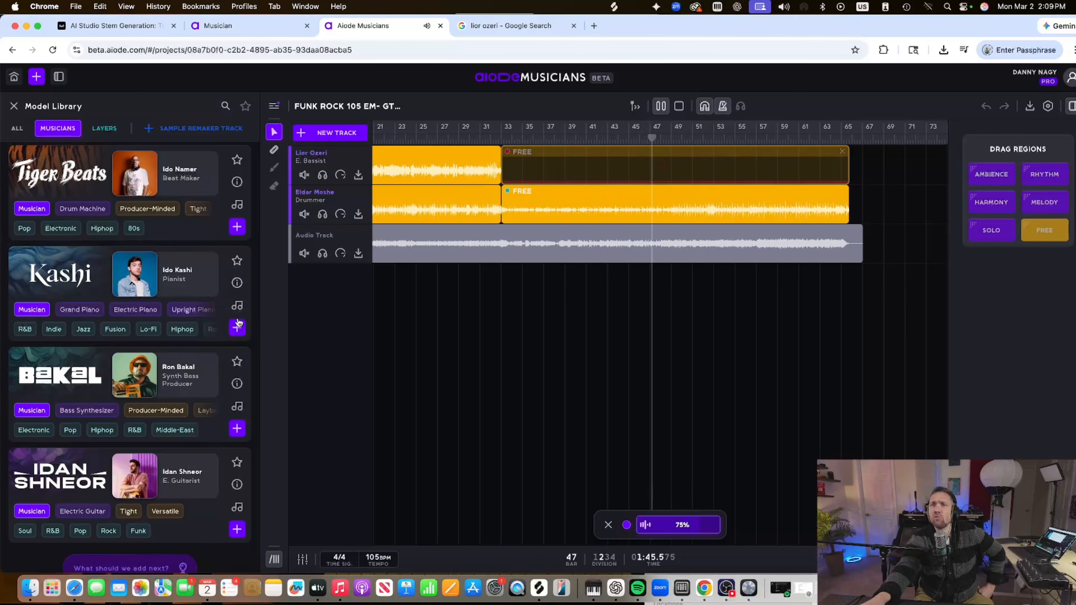
scroll(229, 311, "up", 8)
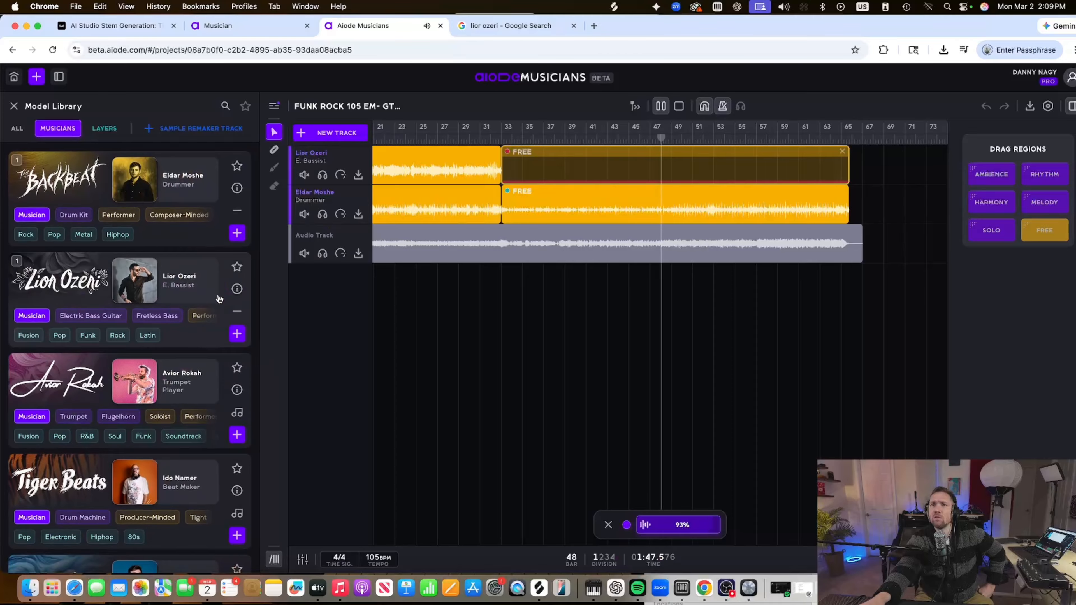
scroll(219, 299, "down", 2)
scroll(219, 299, "down", 3)
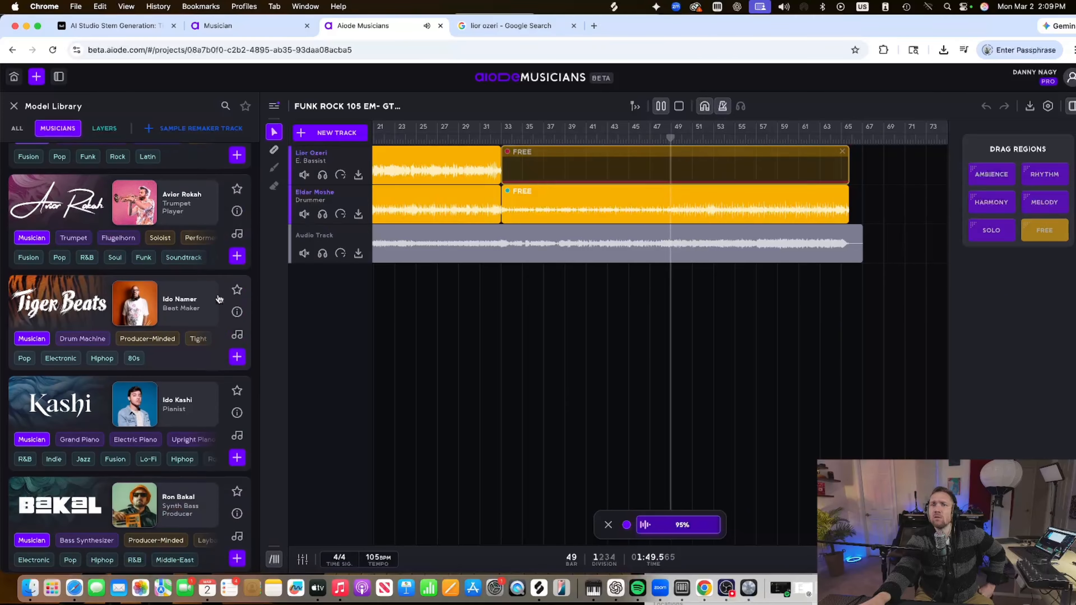
scroll(219, 299, "down", 1)
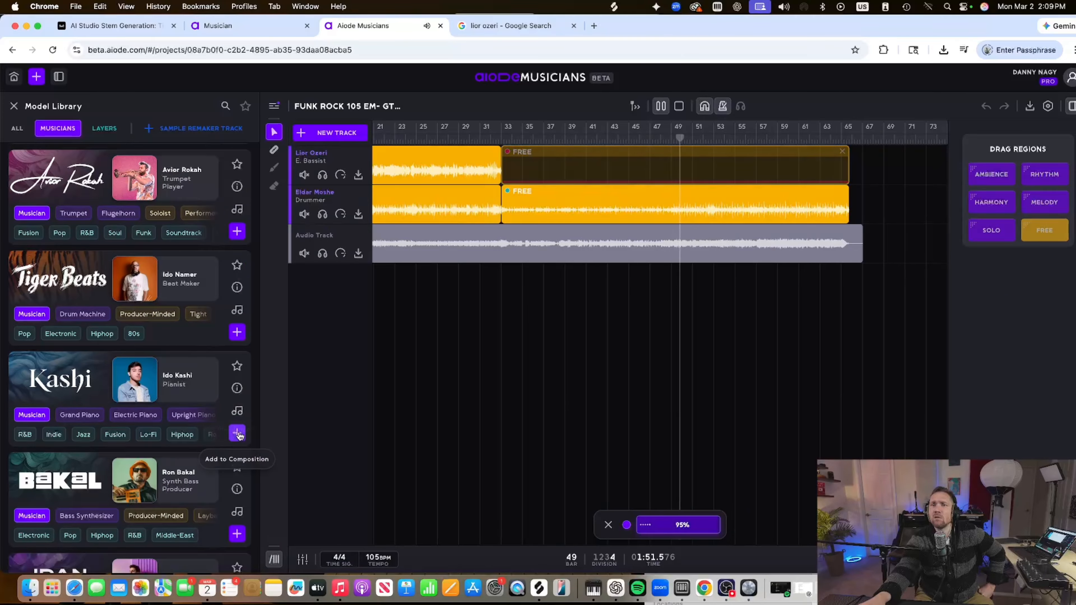
left_click(238, 434)
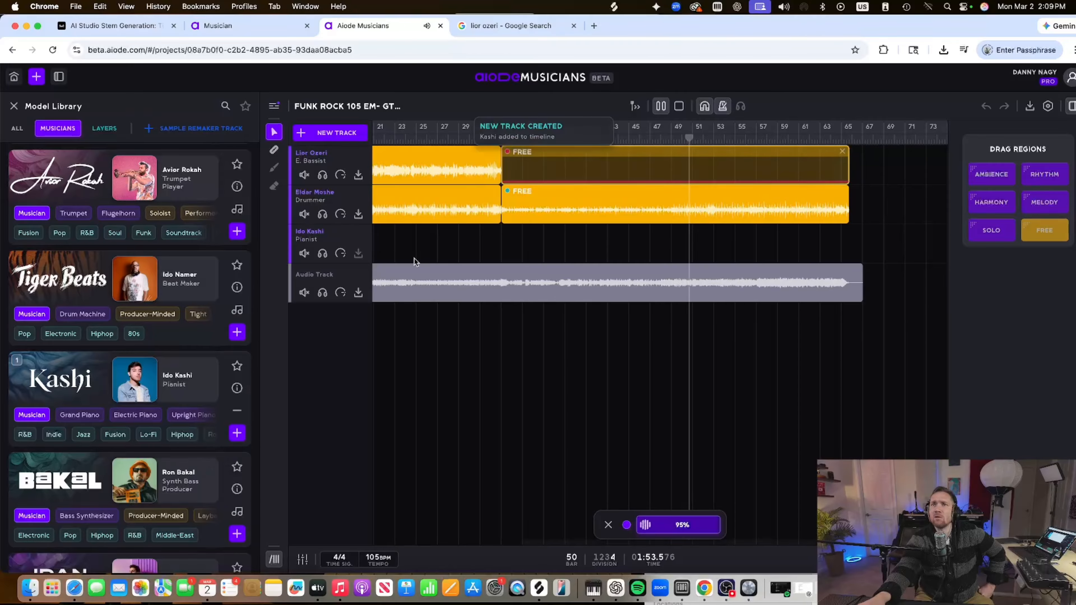
scroll(416, 255, "left", 5)
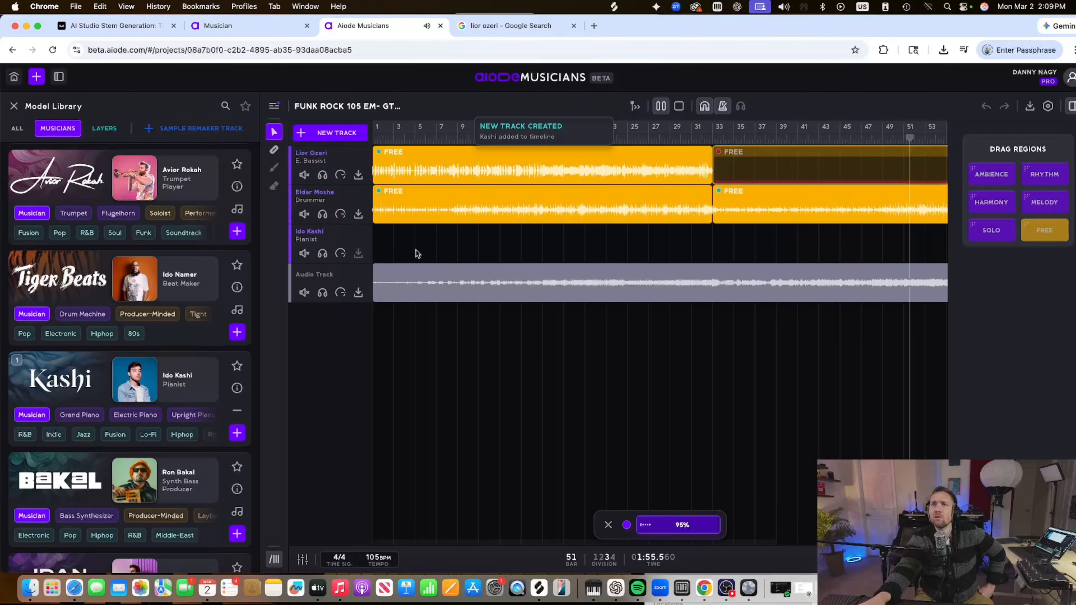
Add the Cinematic, Pixel and Groove layer models to the composition as new tracks
left_click(105, 128)
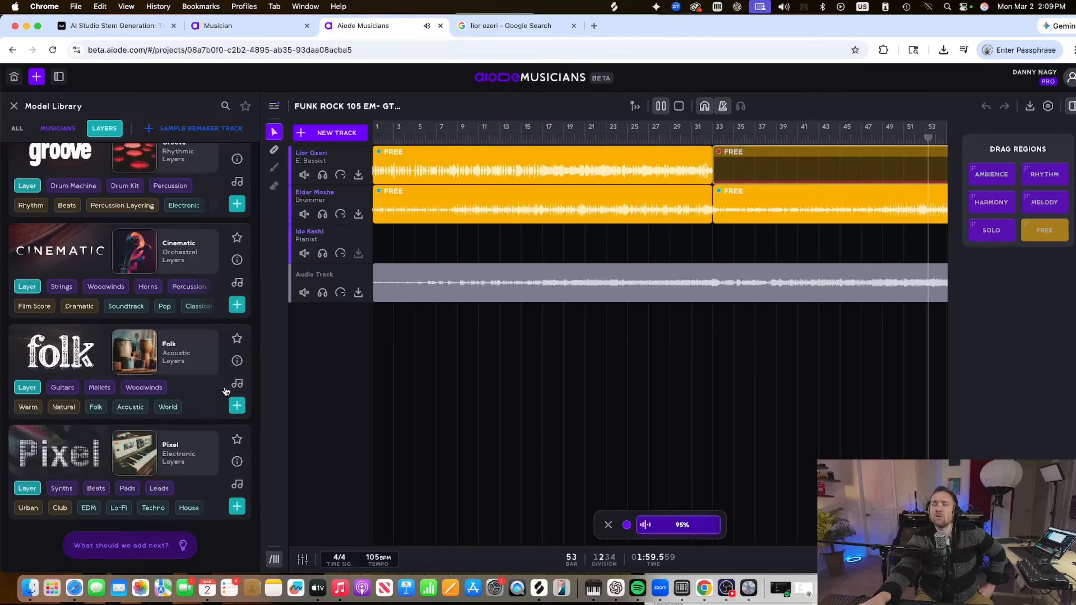
left_click(237, 305)
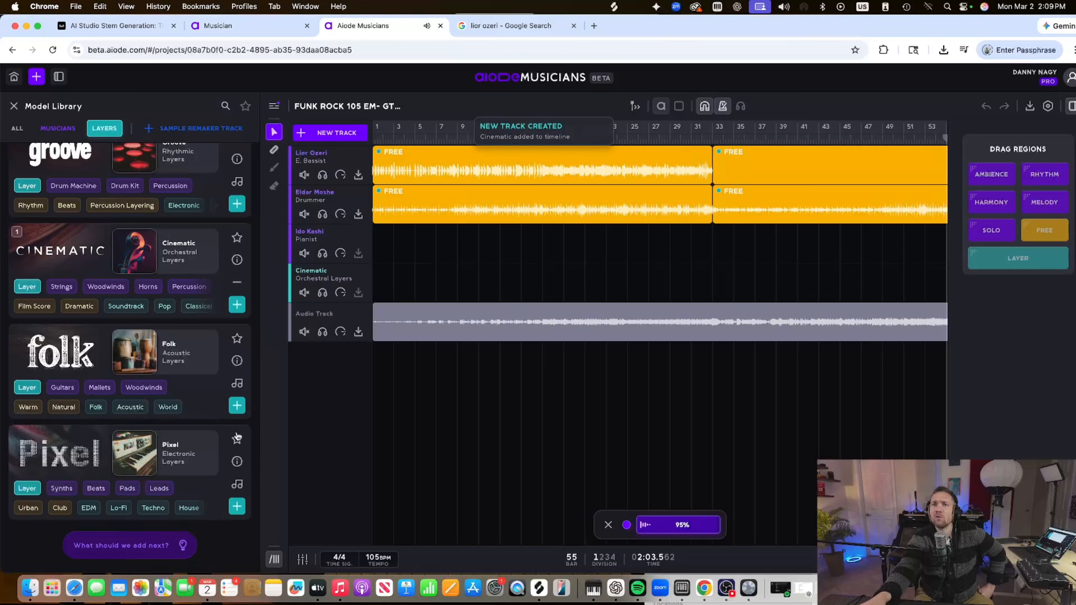
left_click(237, 508)
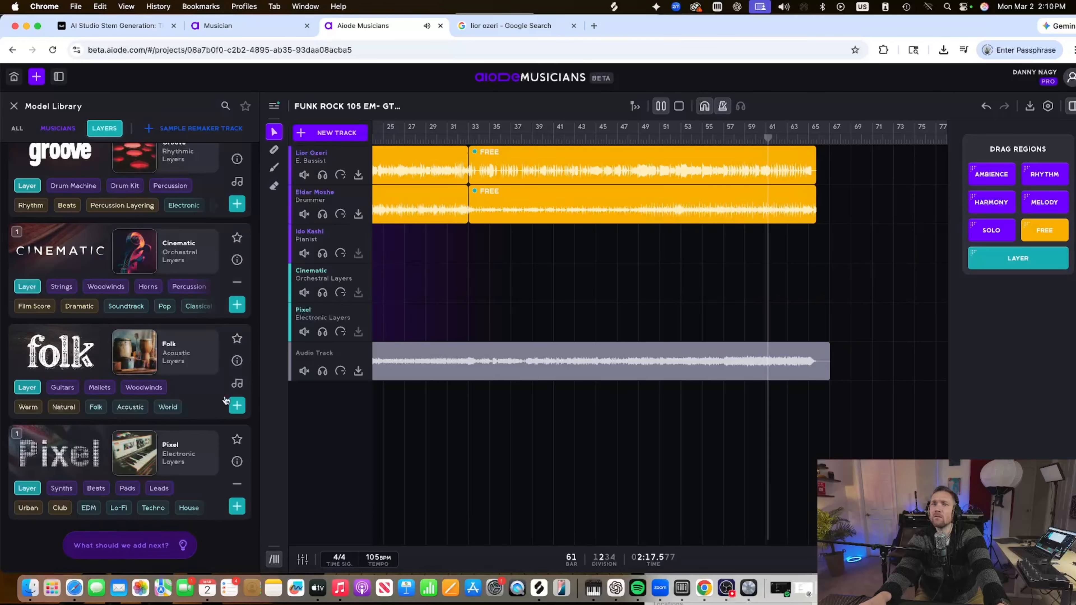
scroll(225, 259, "up", 2)
left_click(236, 256)
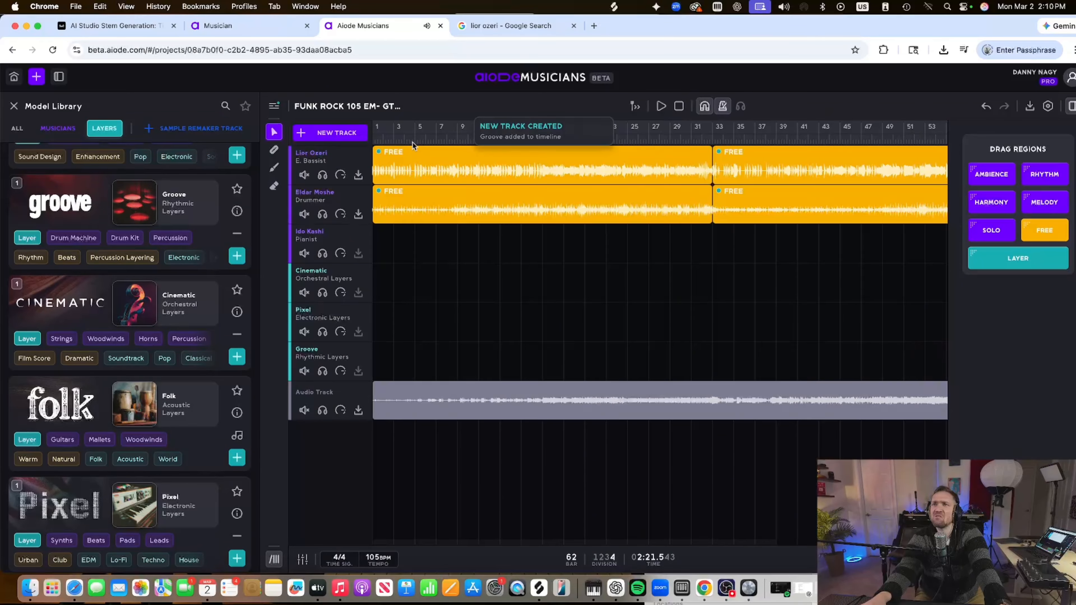
Create a Free region on the pianist's track from bar 1 to bar 33 and generate it as Electric Piano with Close-Mic and Room sound
left_click_drag(426, 139, 364, 139)
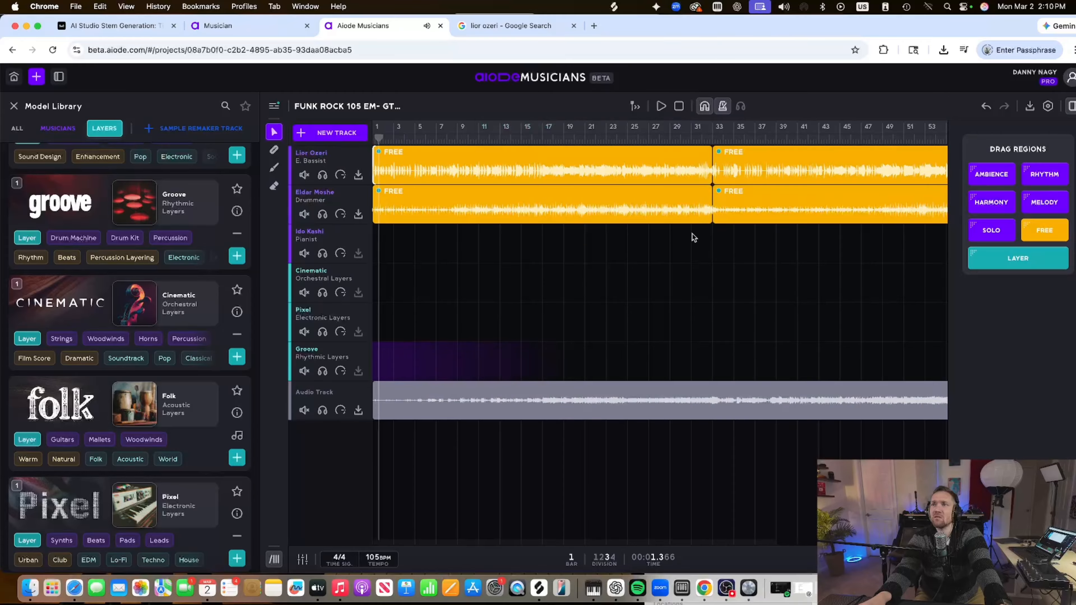
left_click_drag(714, 233, 363, 254)
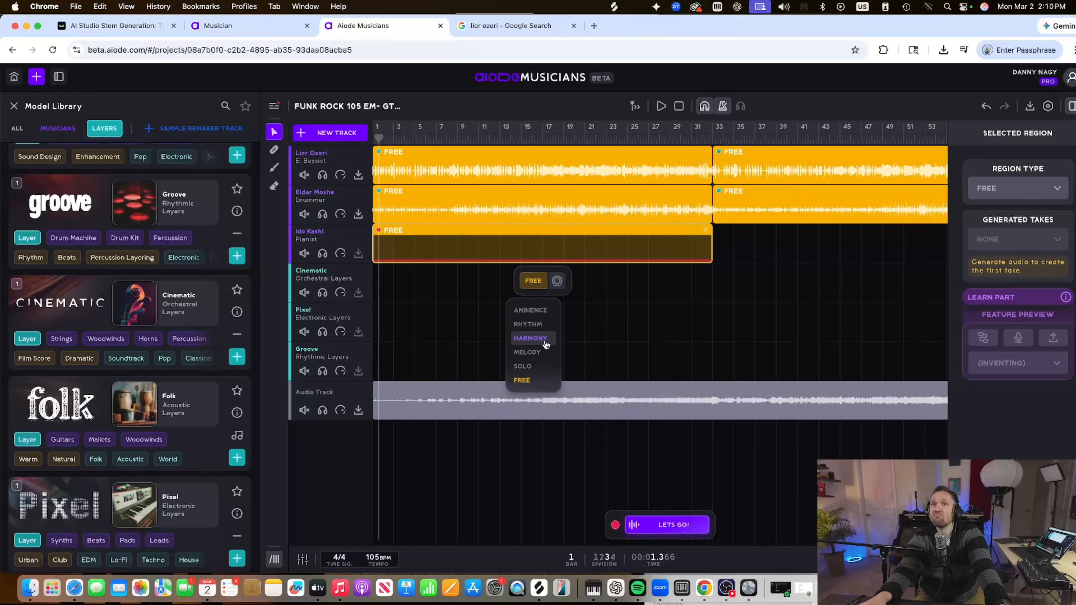
left_click(556, 280)
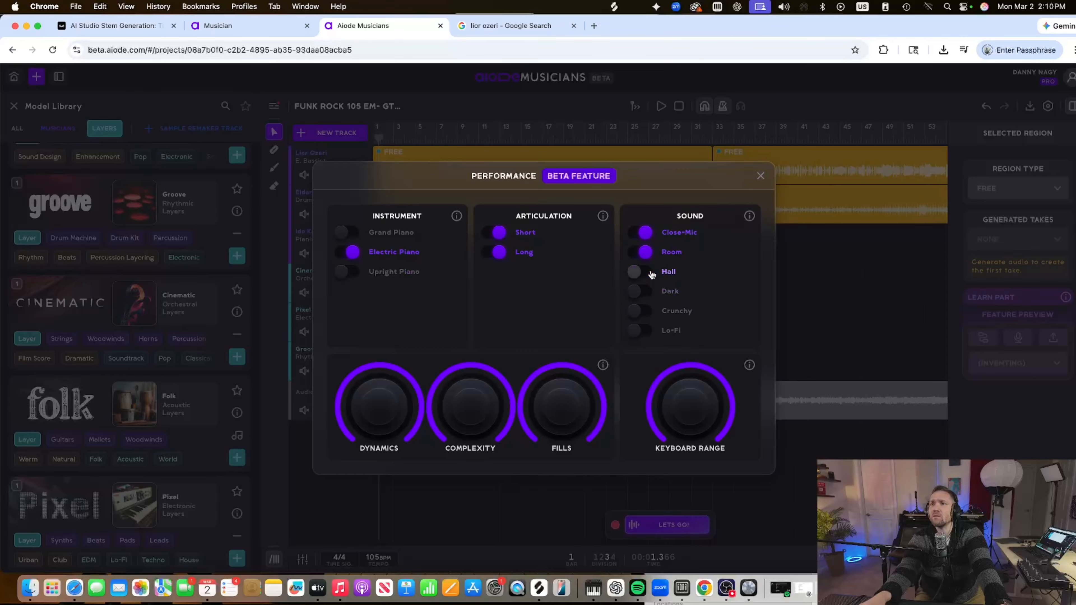
left_click(853, 315)
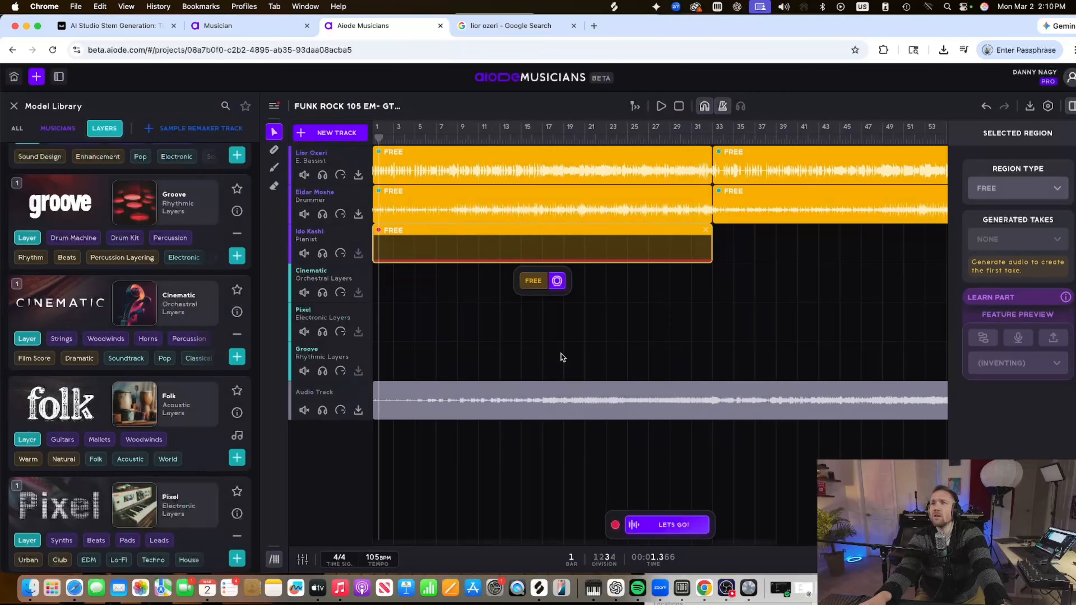
left_click(532, 282)
left_click(564, 281)
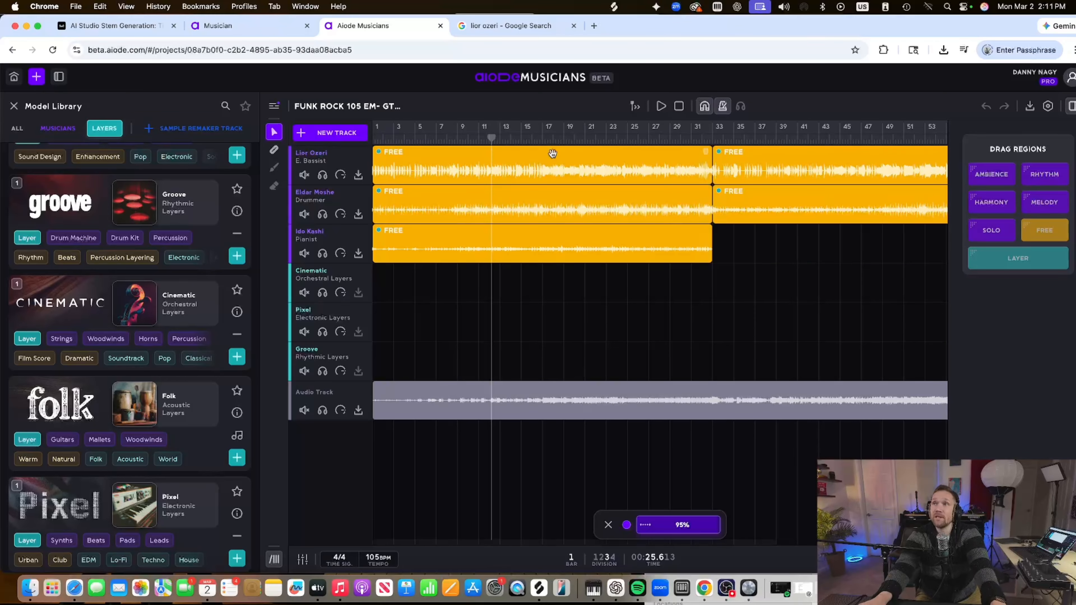
Audition the pianist's part soloed, and generate a Rhythm region on that track from bar 33 to around bar 65
left_click(322, 254)
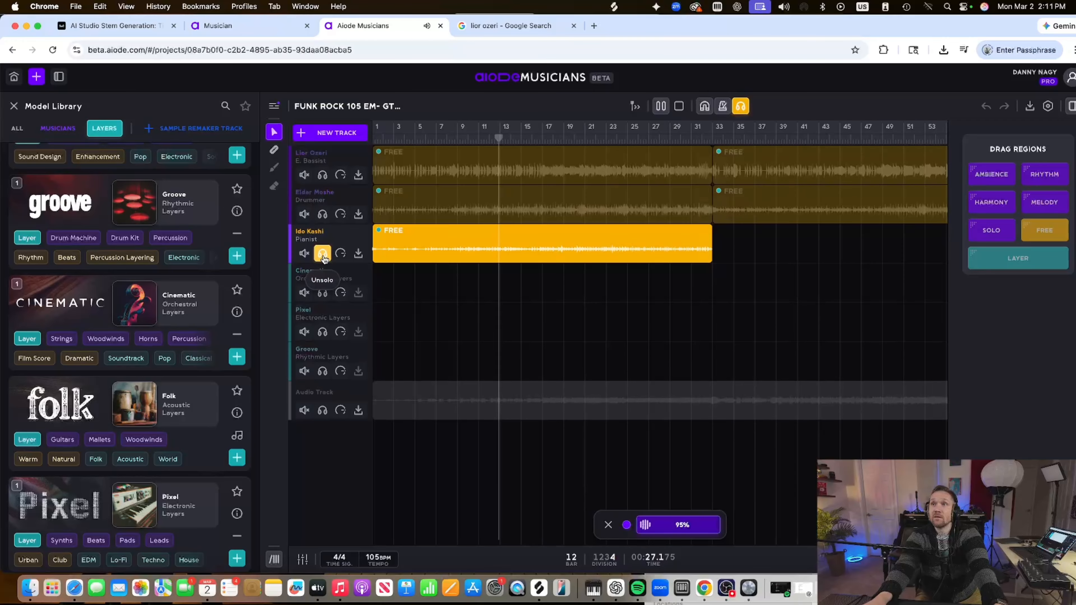
left_click(323, 254)
scroll(618, 237, "right", 5)
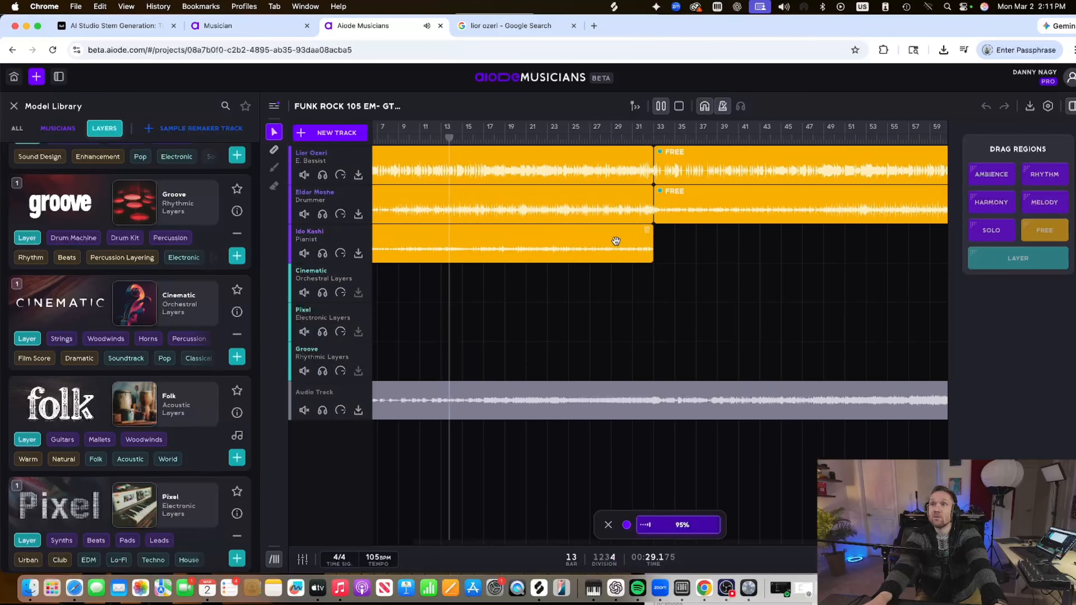
scroll(617, 245, "right", 2)
left_click_drag(849, 241, 500, 240)
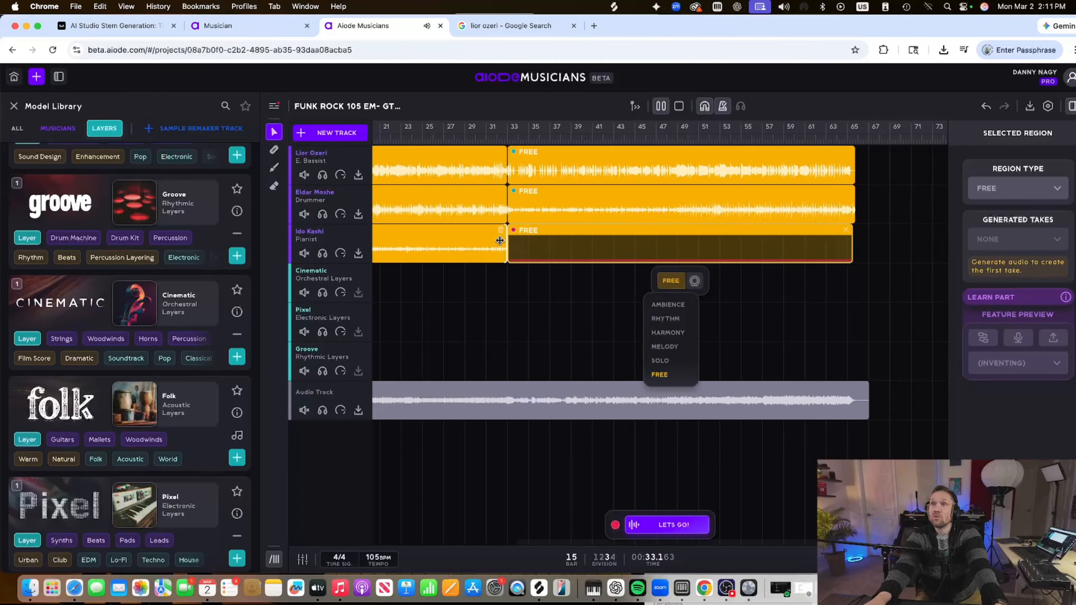
mouse_move(671, 284)
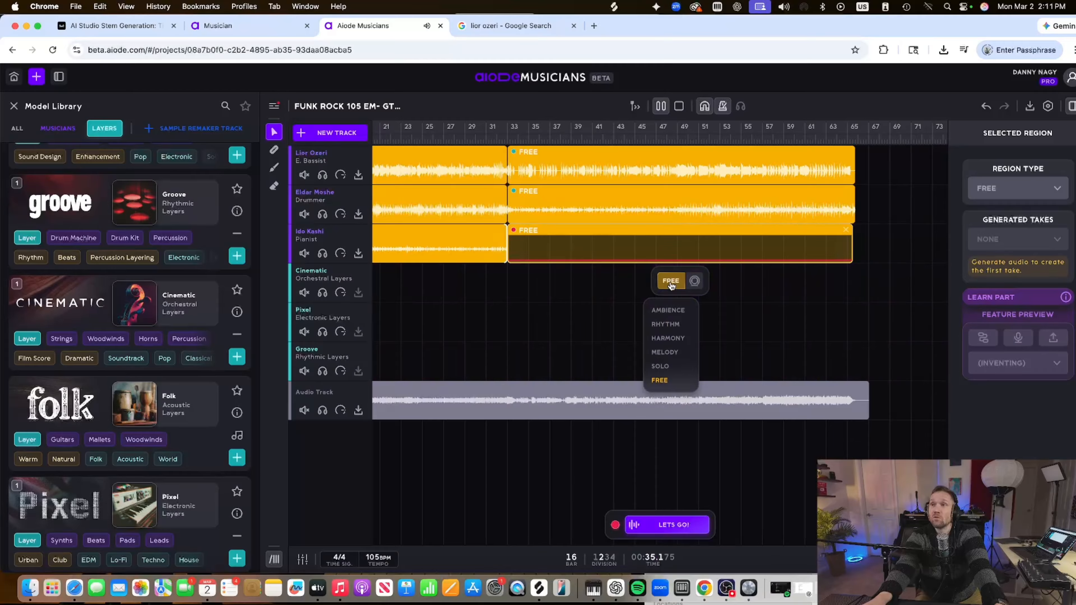
left_click(672, 325)
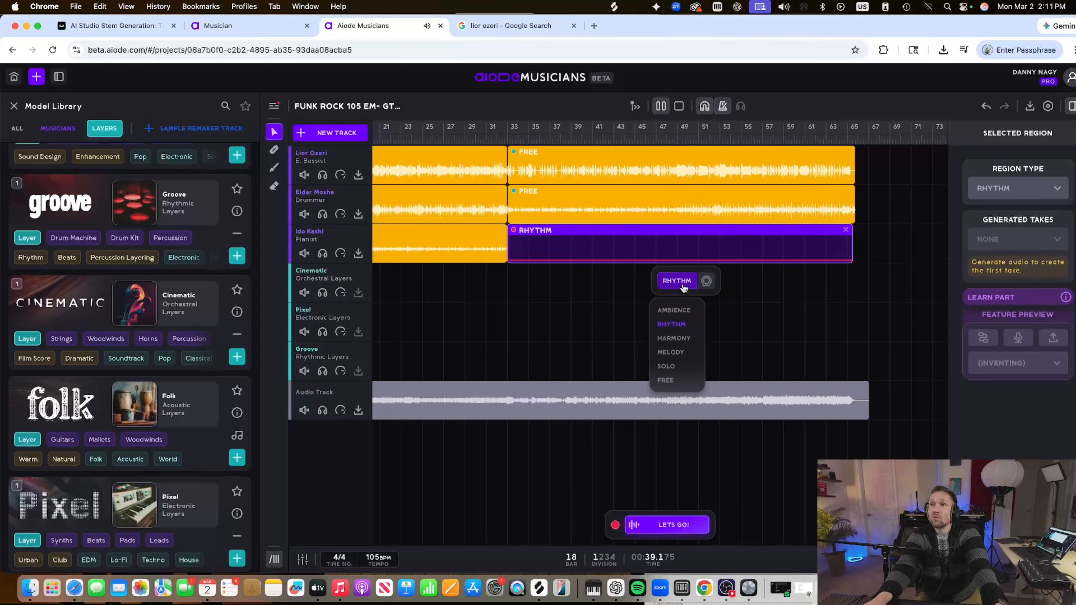
left_click(674, 525)
Listen to the pianist's first region soloed and review its performance settings for instrument, articulation and sound
scroll(473, 300, "left", 5)
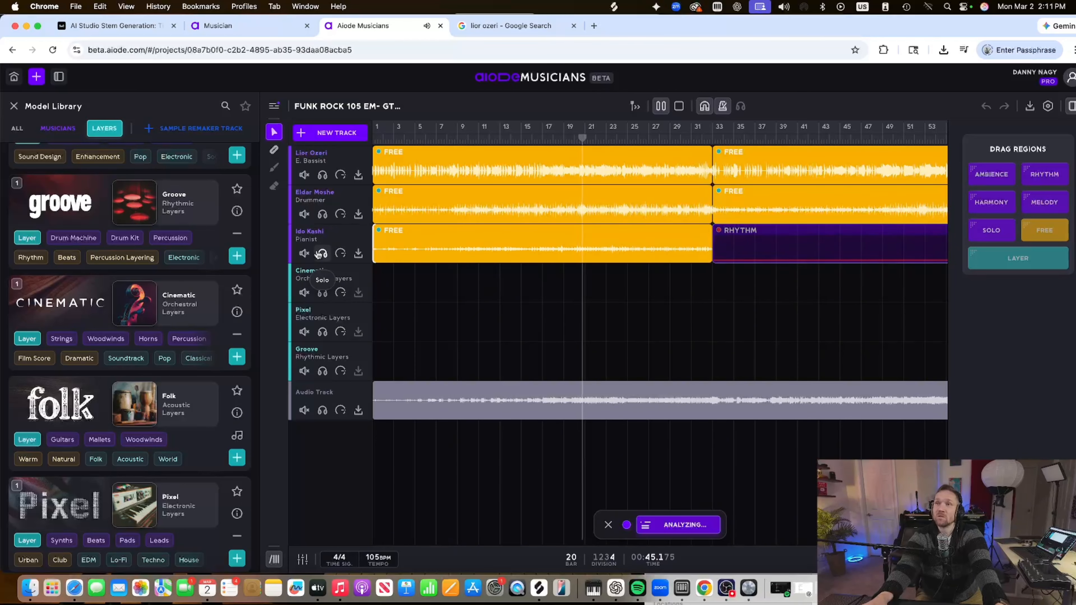
left_click(321, 253)
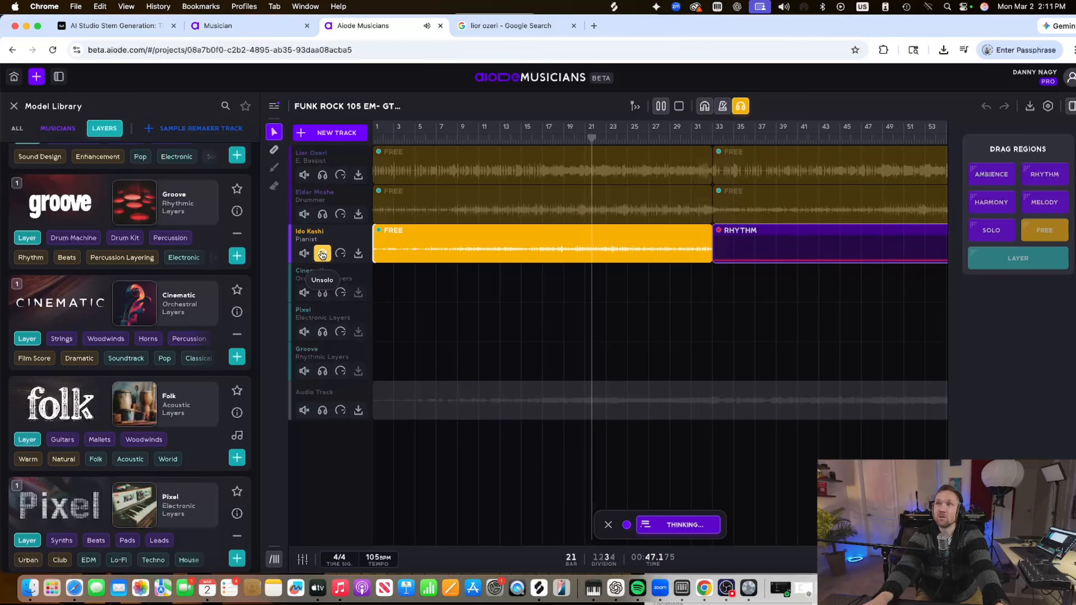
key("space")
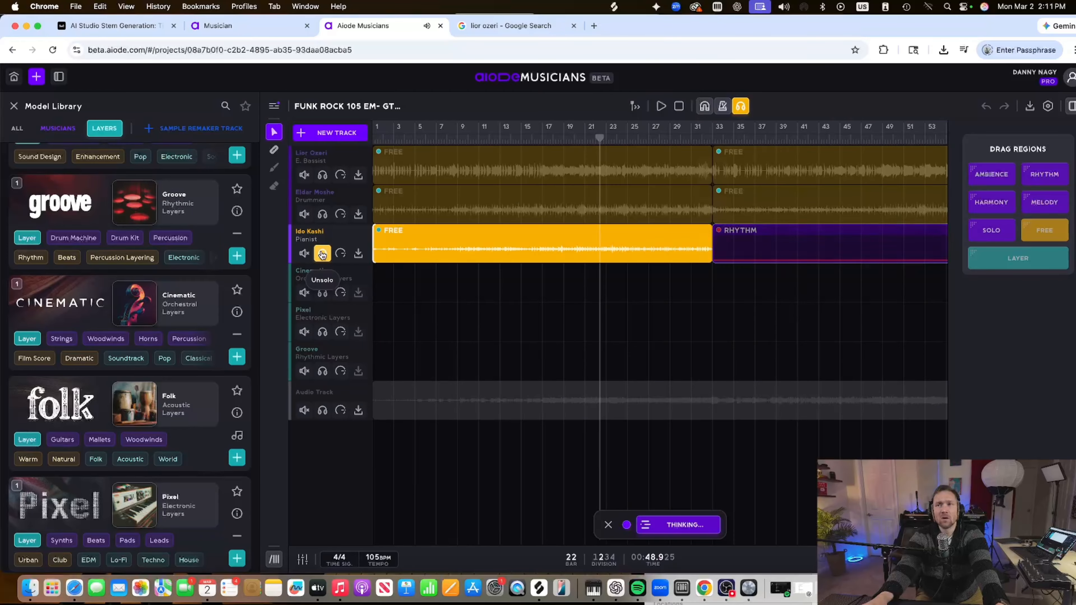
left_click(462, 234)
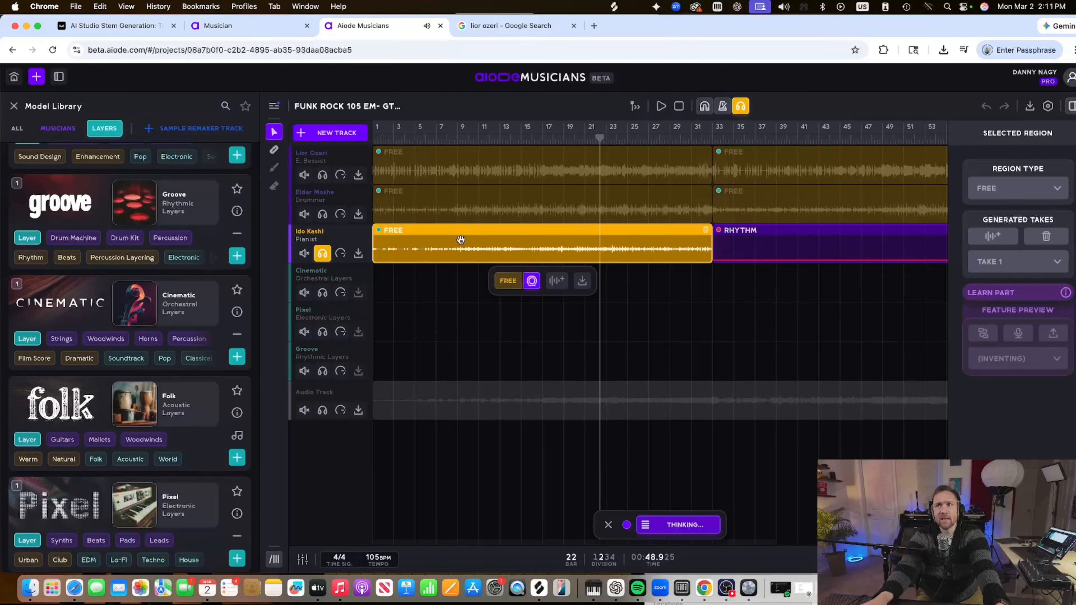
left_click(531, 281)
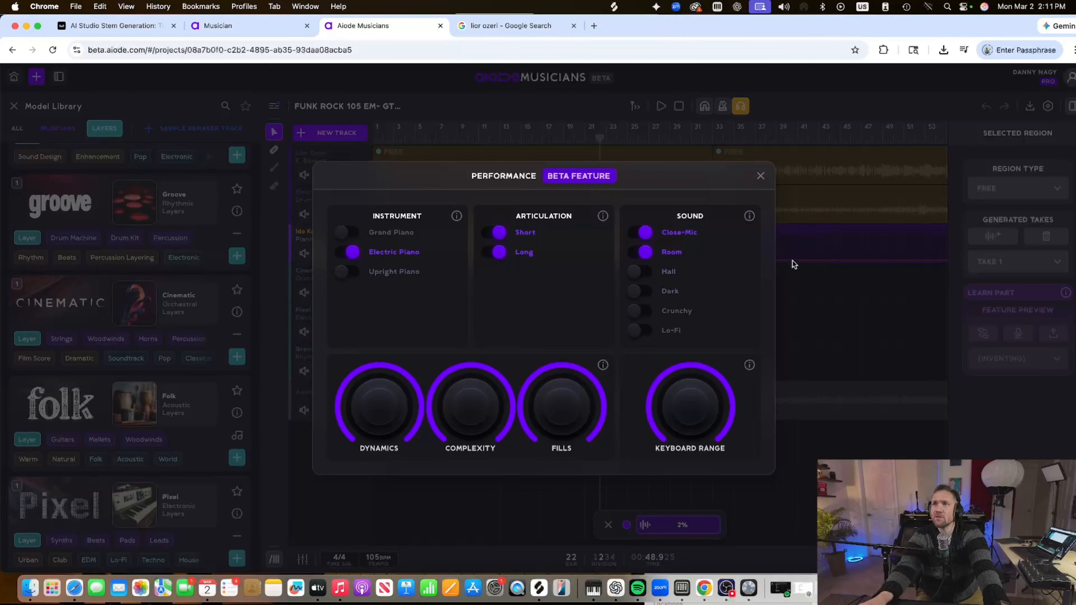
left_click(760, 176)
key("space")
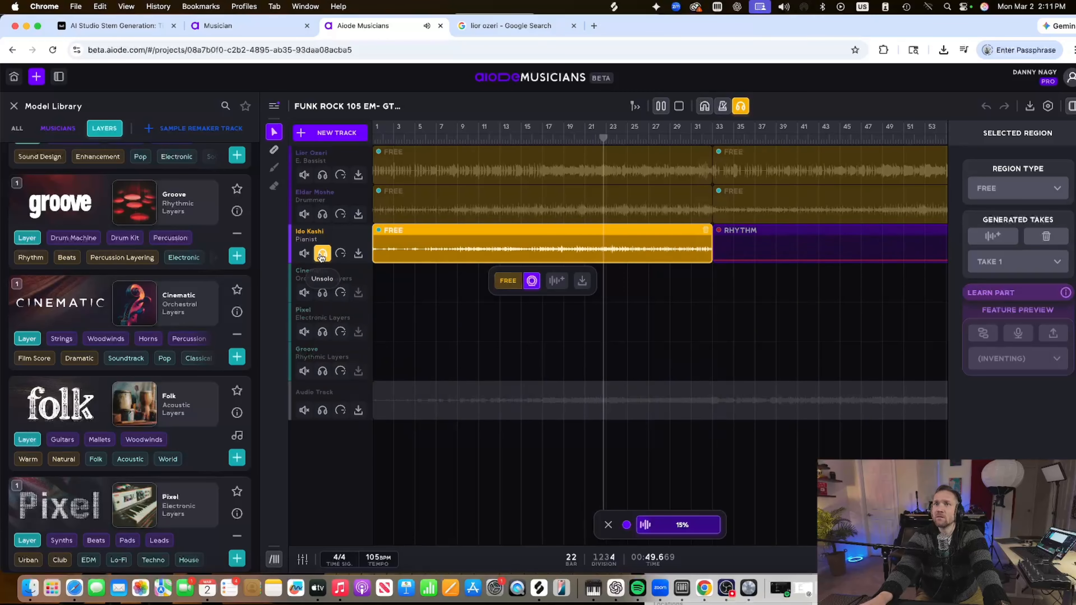
Compare the pianist's first region in the full mix and soloed while it plays toward bar 33
left_click(322, 254)
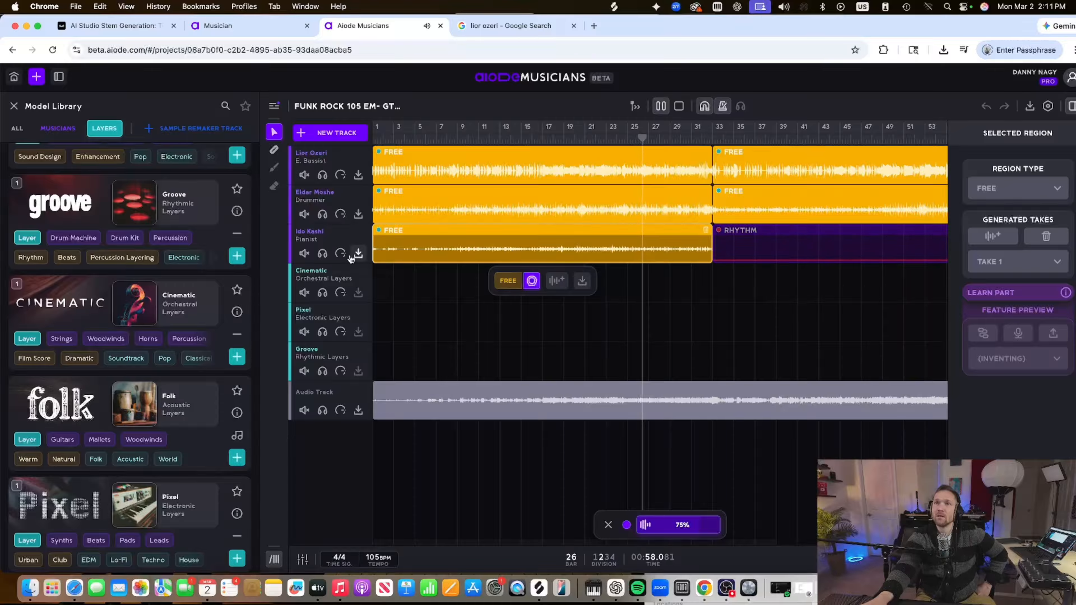
left_click(324, 255)
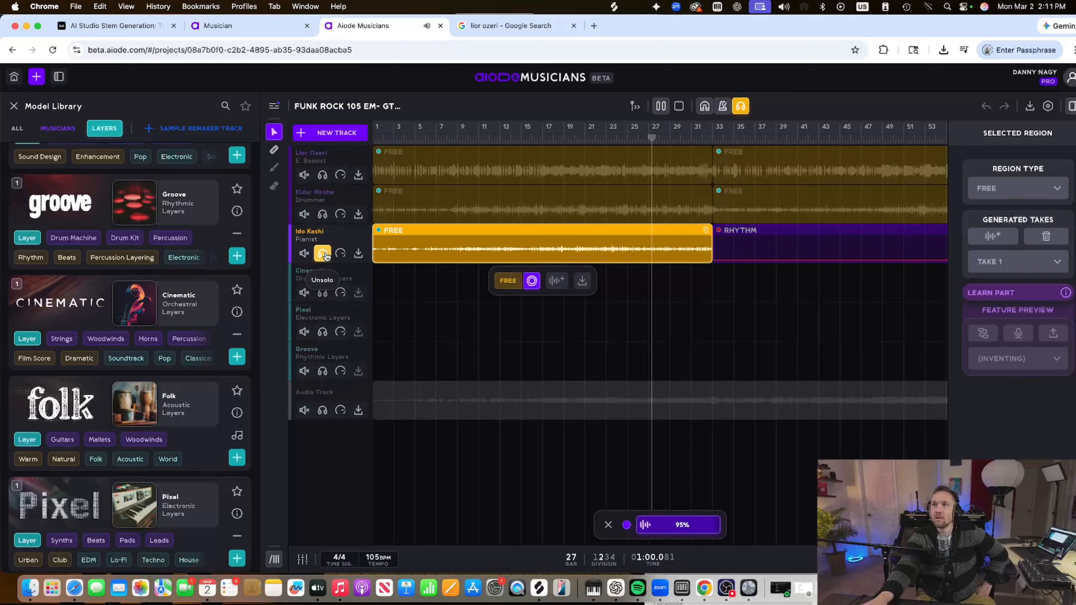
left_click(323, 254)
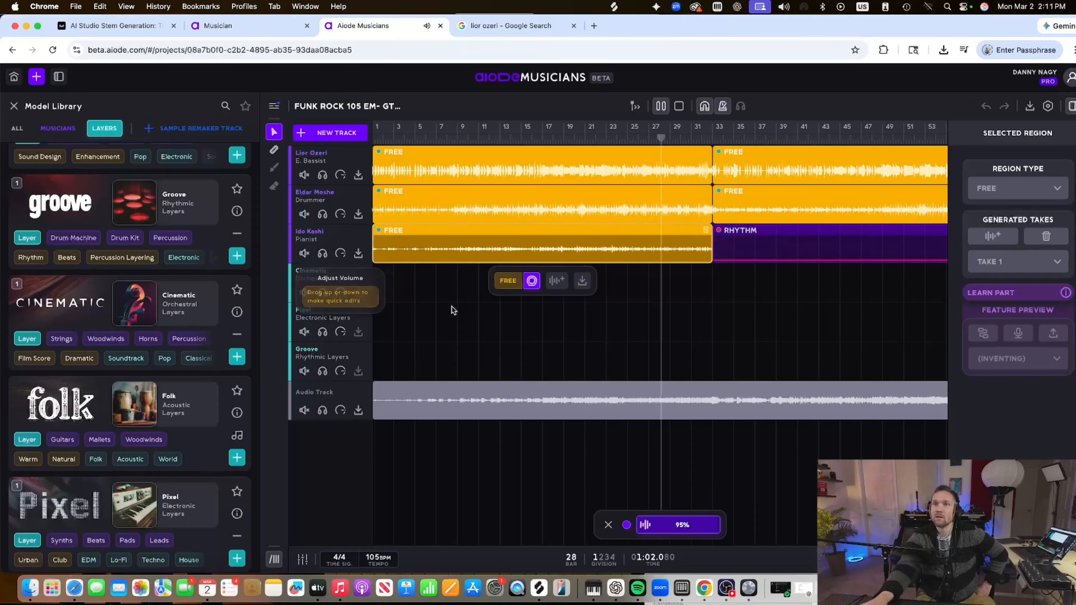
left_click(322, 253)
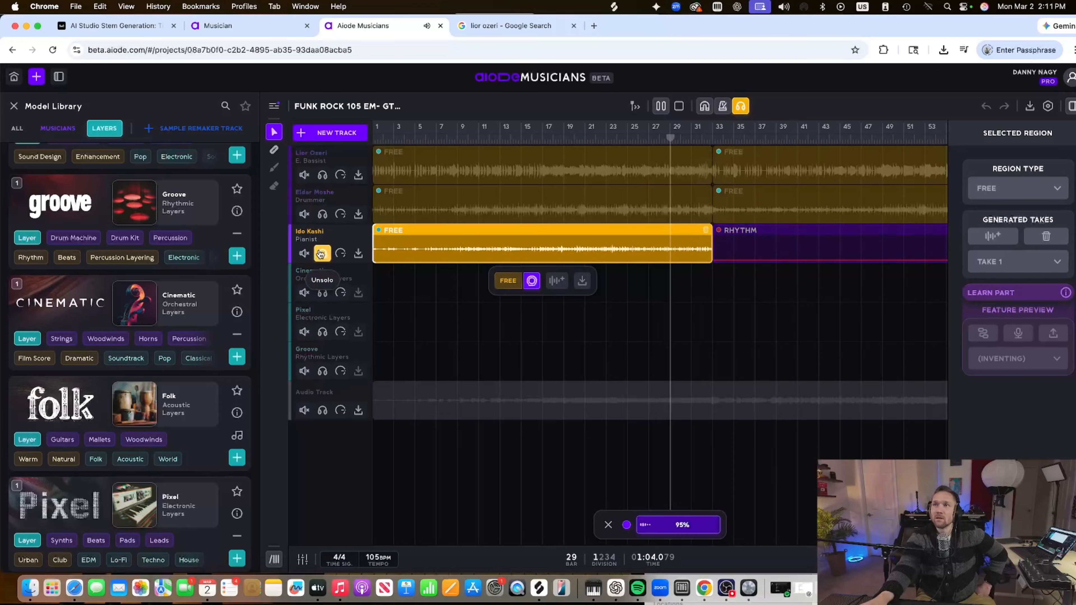
left_click(322, 254)
scroll(492, 260, "right", 5)
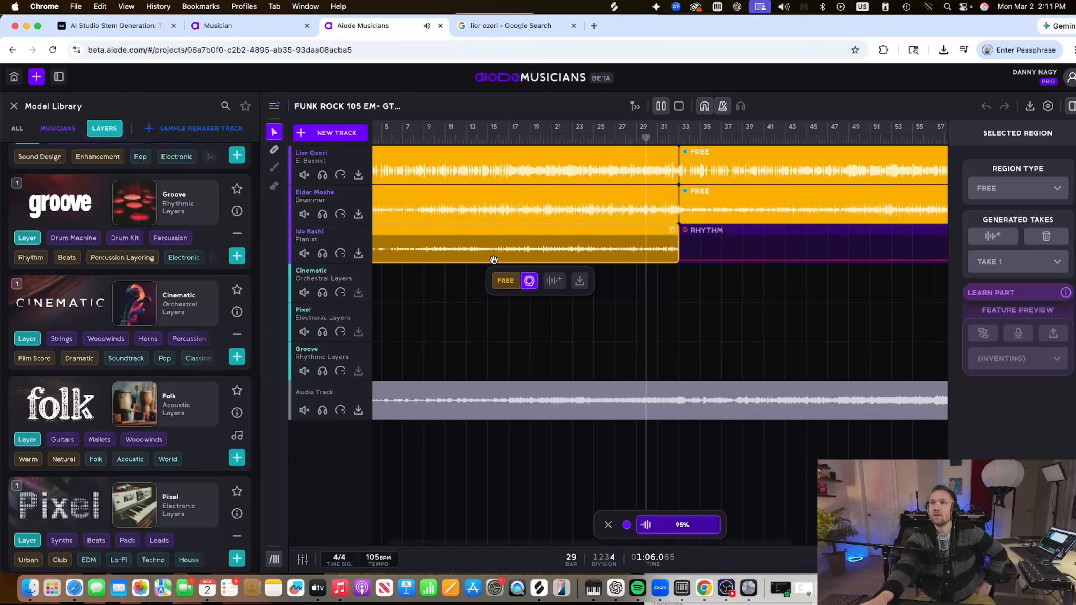
scroll(466, 261, "left", 5)
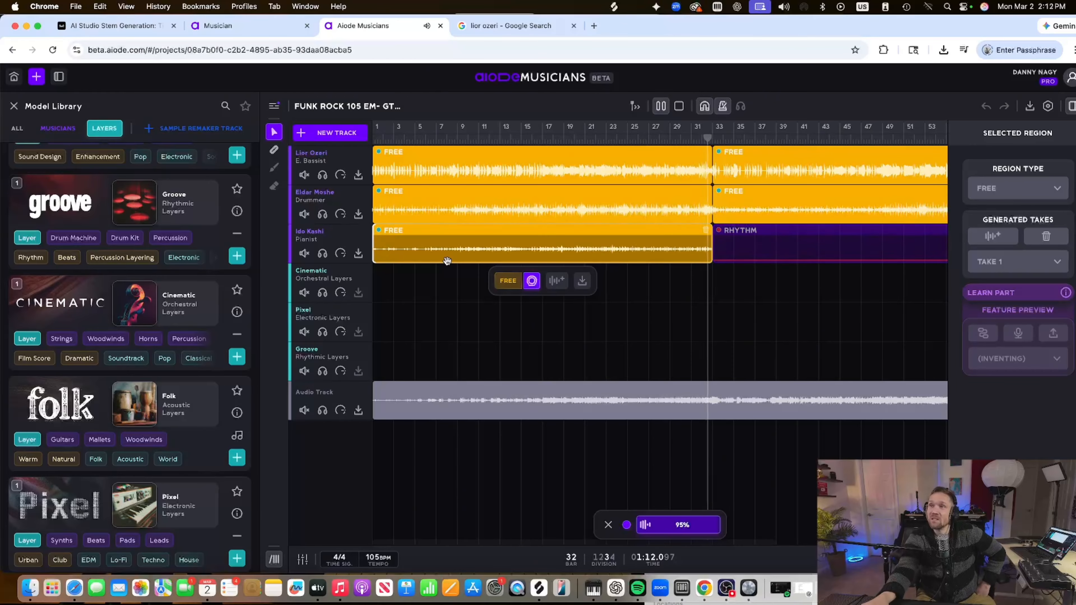
Select the pianist's Rhythm region after bar 33 and audition it soloed and in the mix
left_click(571, 236)
scroll(576, 241, "right", 5)
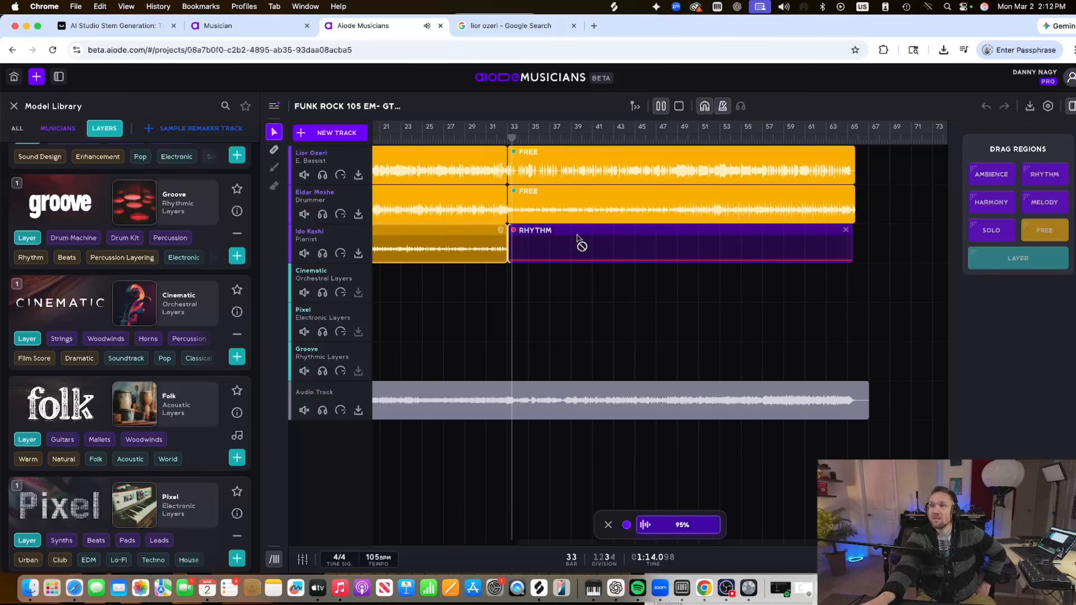
left_click(557, 240)
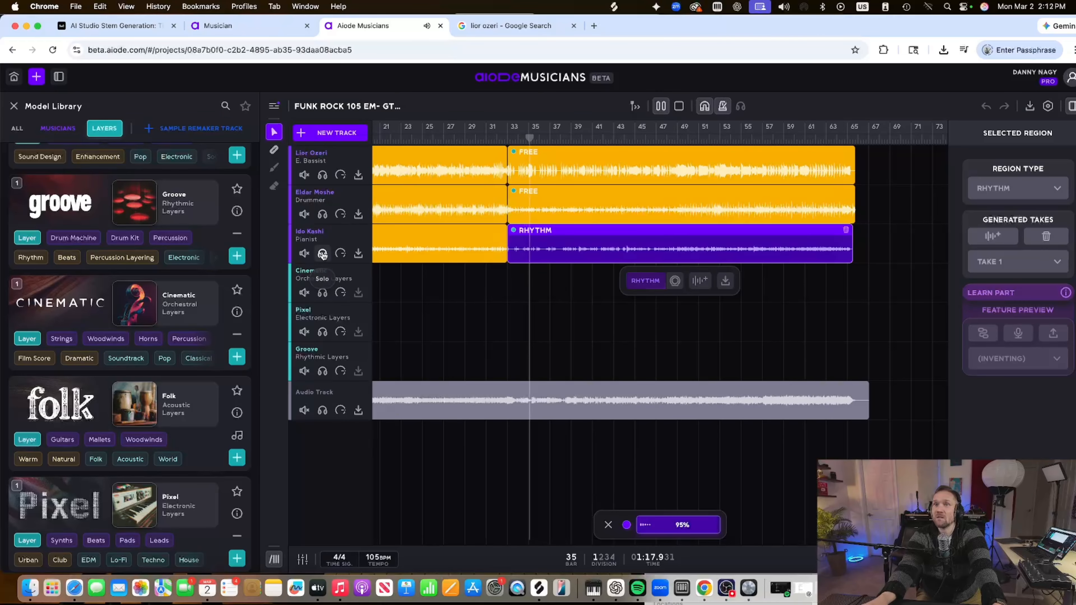
left_click(322, 254)
left_click(322, 254)
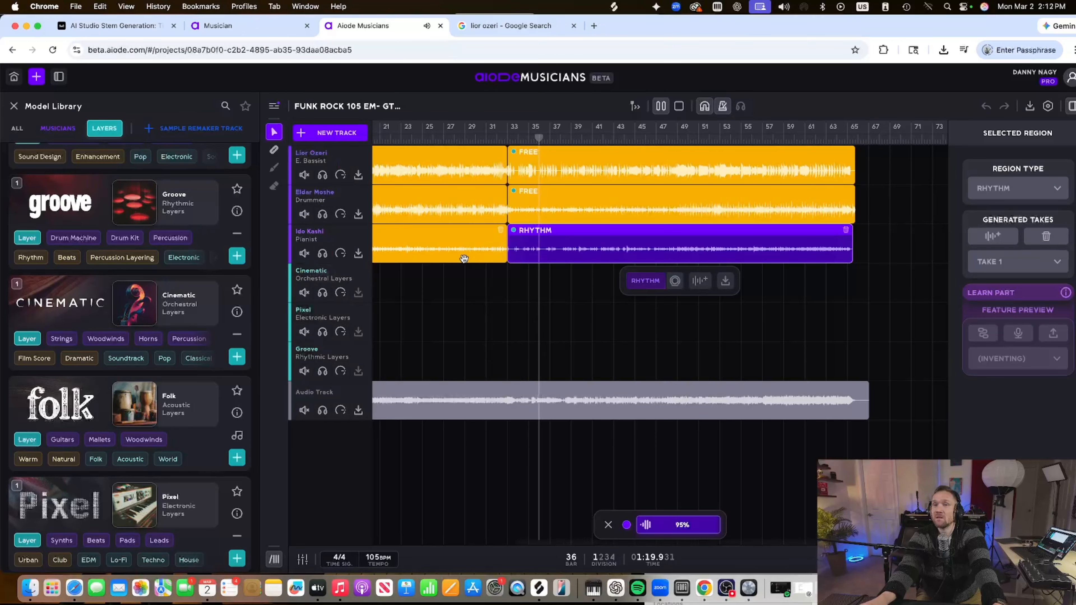
Mute the pianist's track and generate a Layer region on the Pixel track from bar 1 to bar 33
scroll(462, 262, "left", 5)
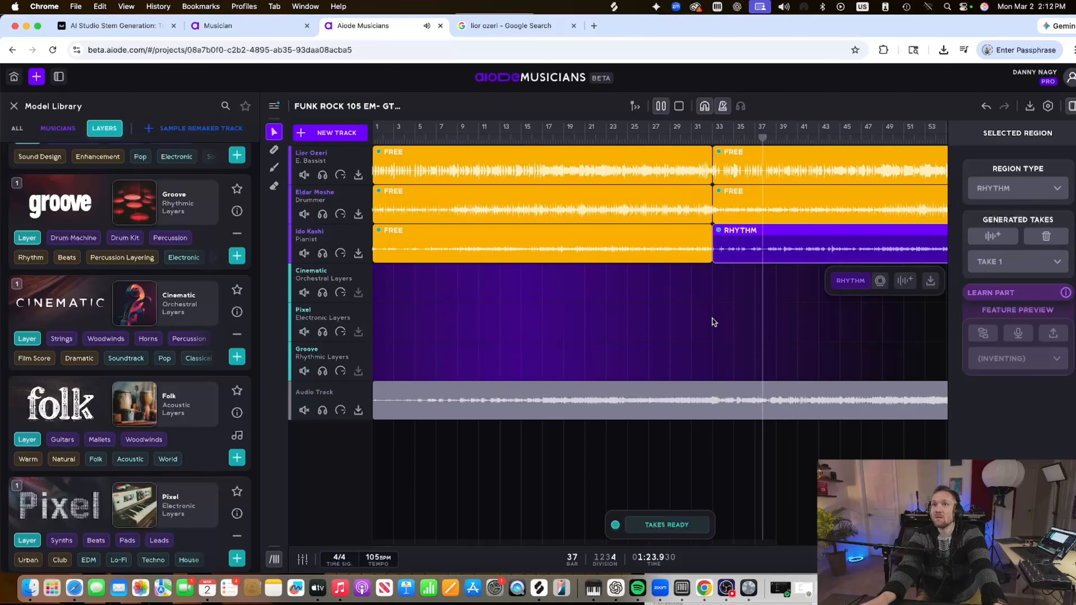
left_click(304, 254)
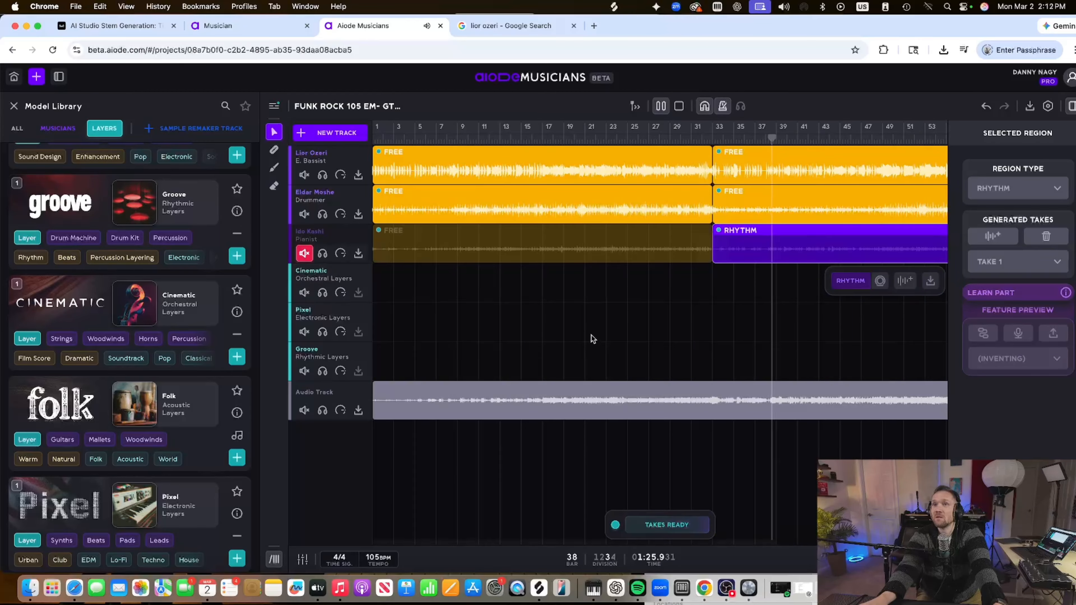
left_click_drag(712, 329, 261, 314)
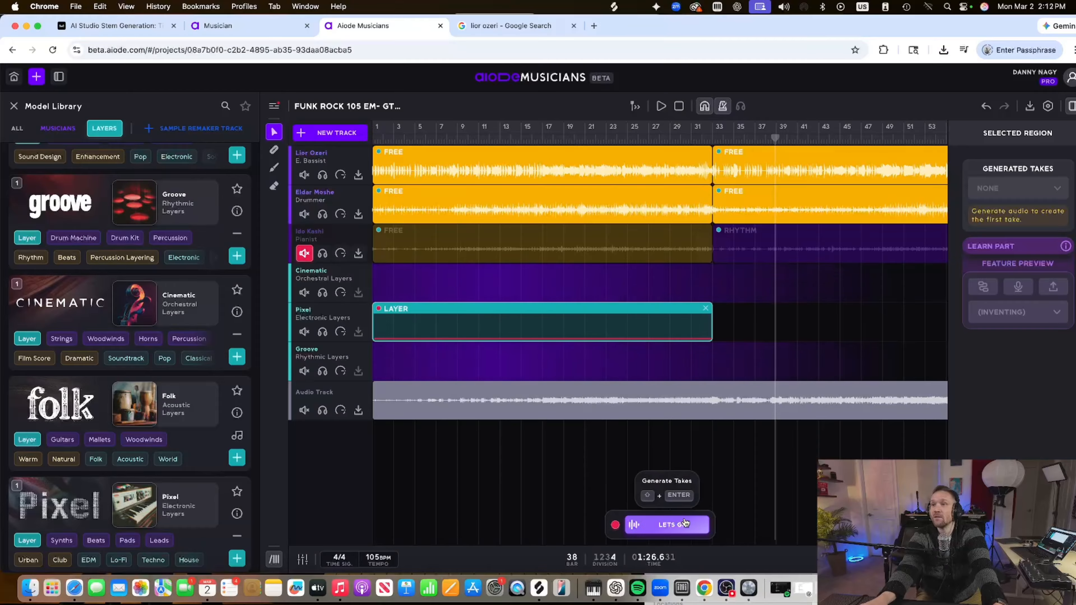
left_click(667, 524)
Play the generated Pixel layer soloed from the start, move the playhead to around bar 14, and return to the full mix
scroll(713, 273, "right", 10)
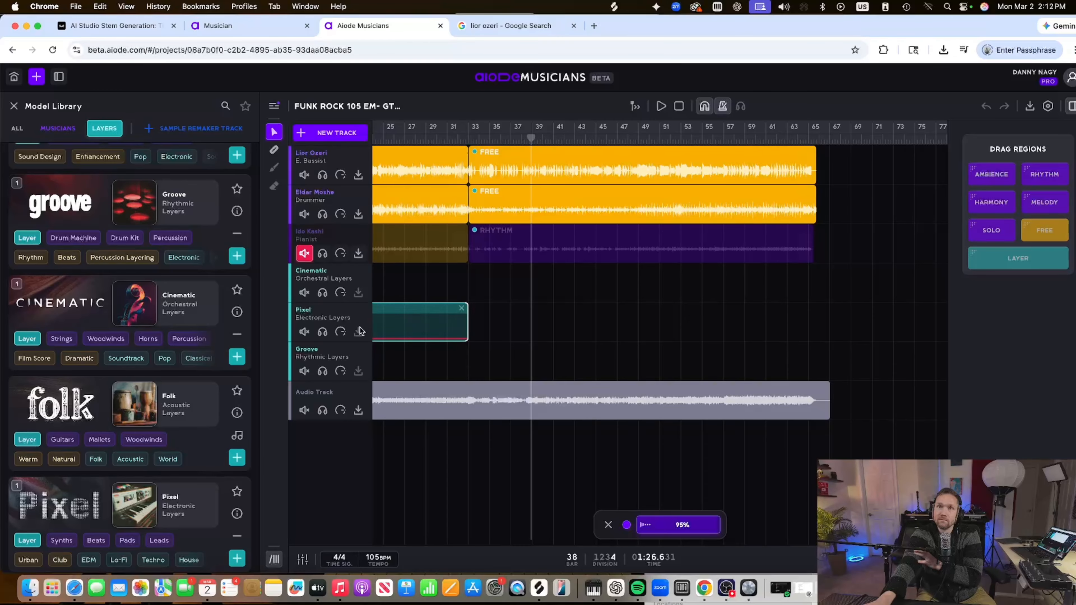
scroll(464, 337, "left", 10)
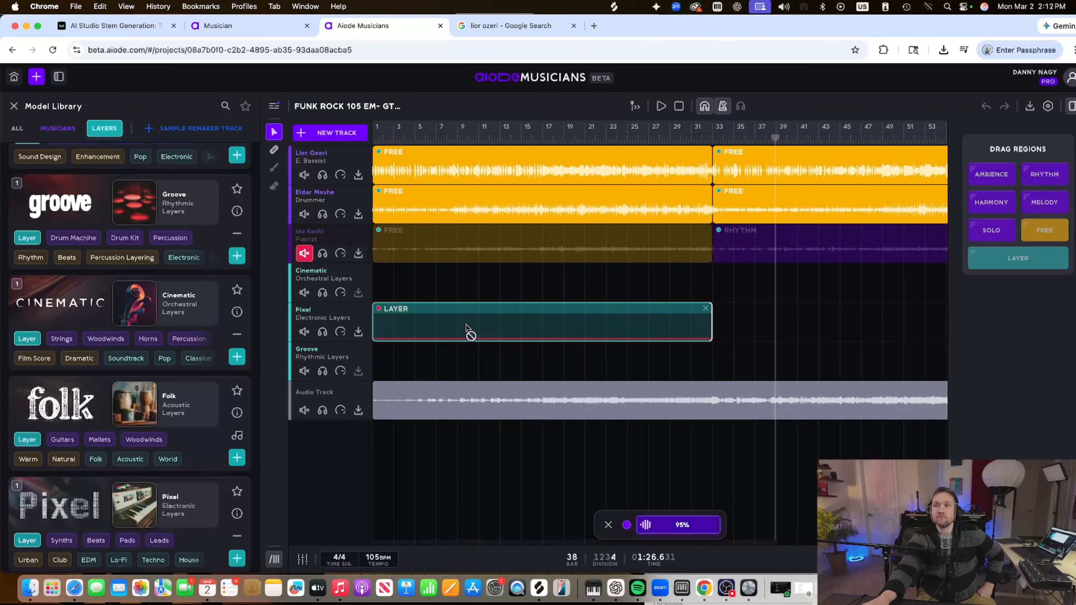
left_click(463, 309)
left_click_drag(410, 137, 373, 136)
key("space")
left_click(322, 333)
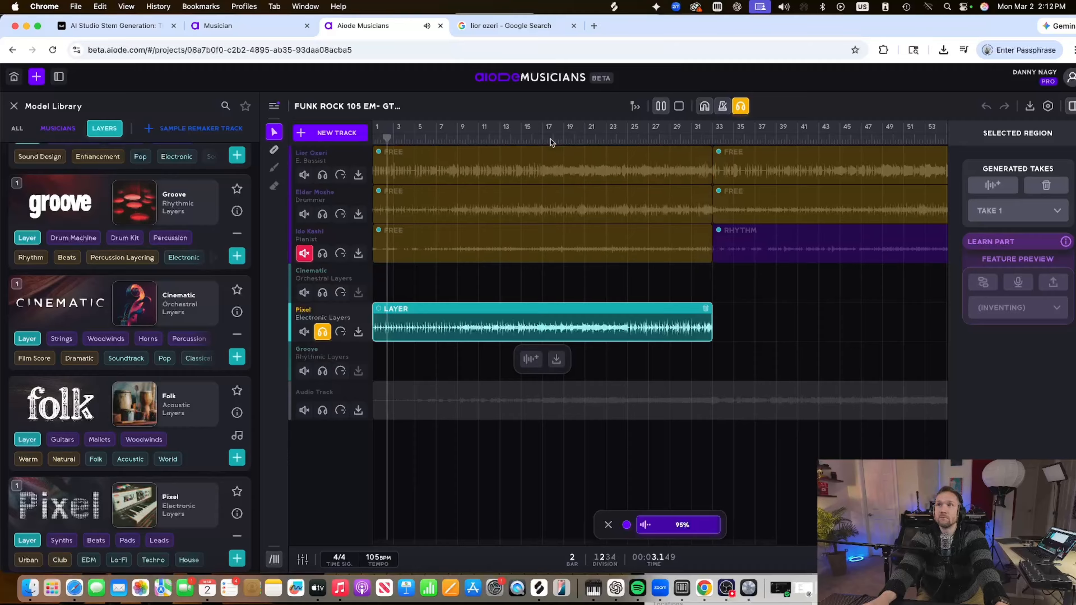
left_click(518, 139)
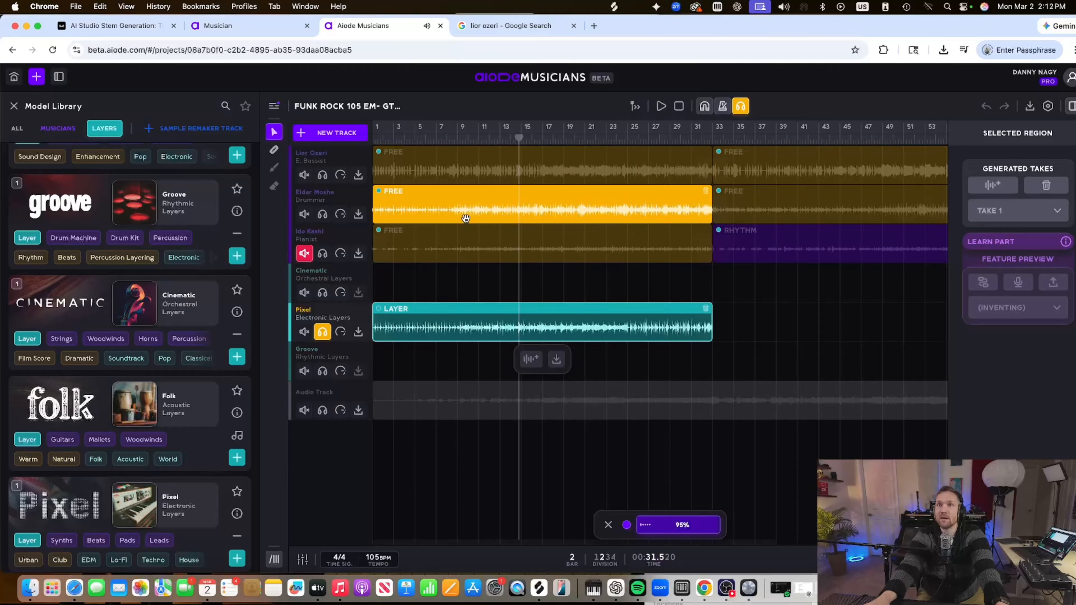
left_click(321, 333)
Create a second Layer region on the Pixel track from bar 33 to around bar 65 and generate it
scroll(734, 336, "right", 5)
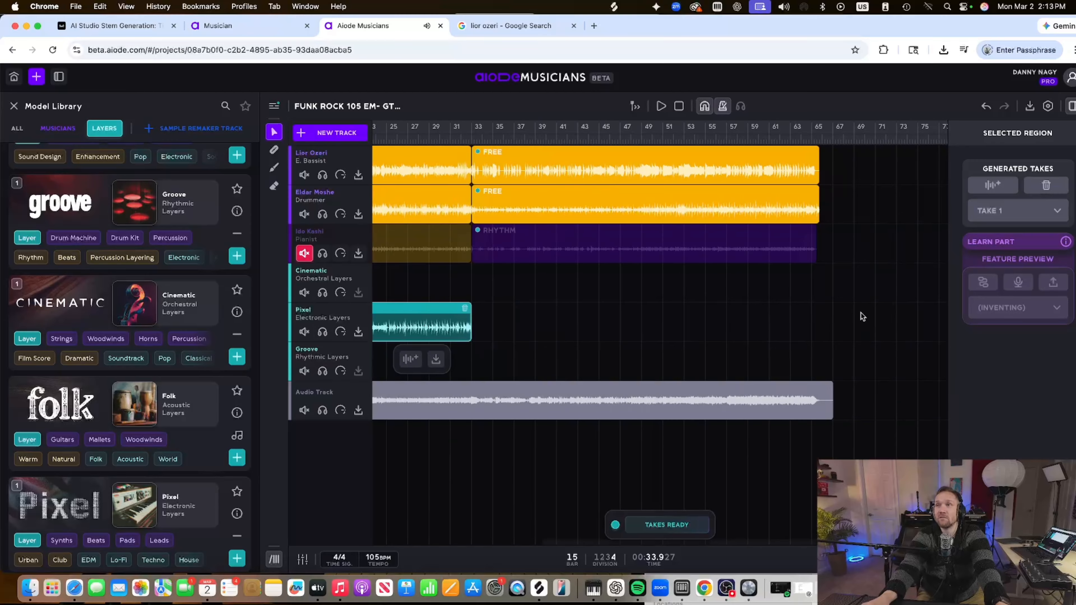
left_click_drag(811, 320, 470, 327)
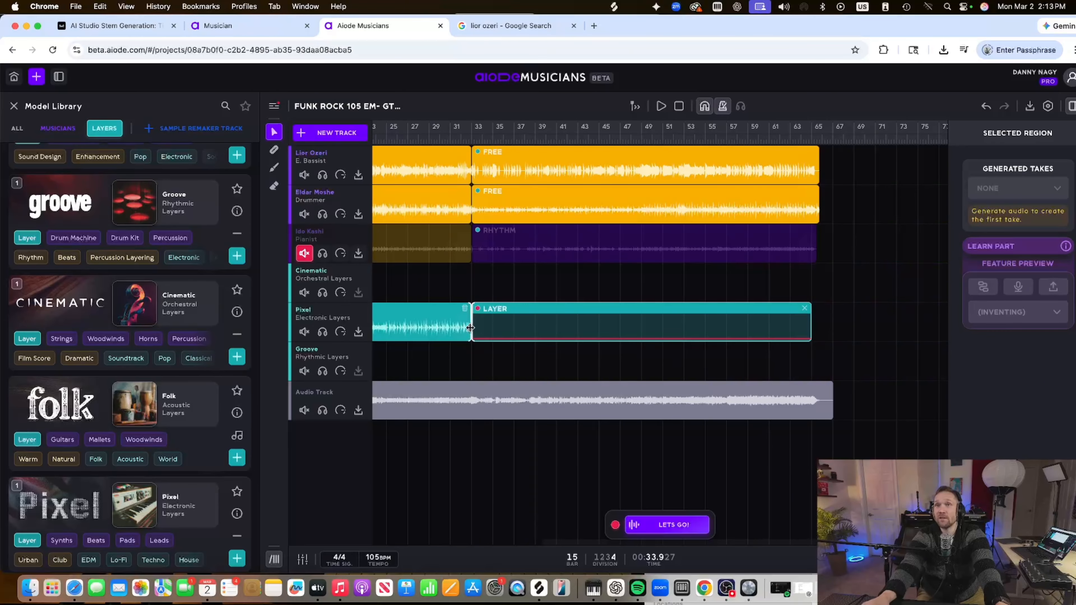
left_click(667, 525)
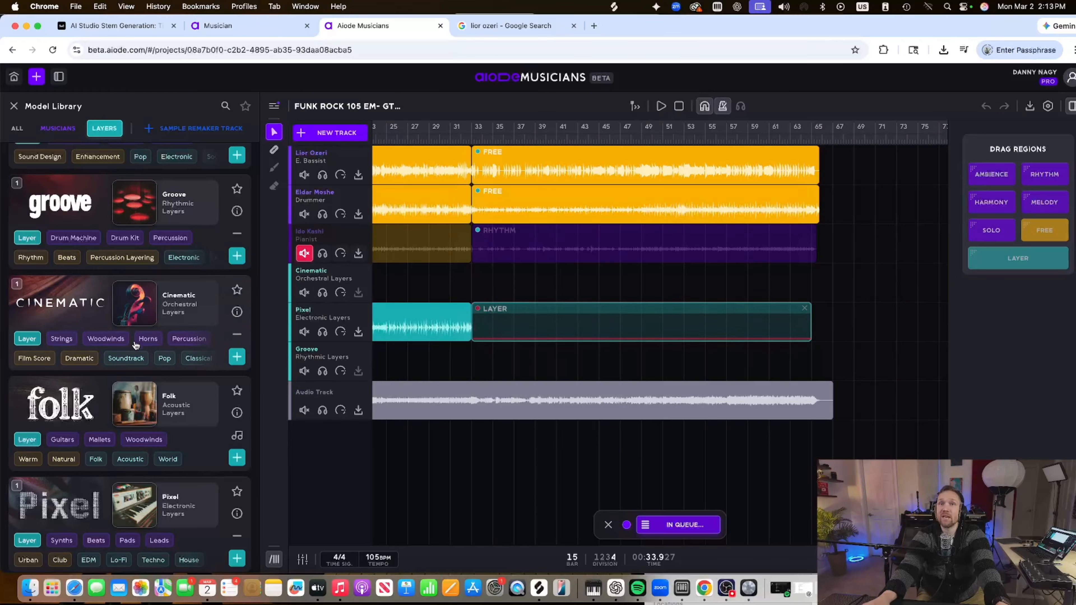
Add the Folk layer model as a new track and compare the first Pixel layer in the mix and soloed
scroll(111, 514, "down", 1)
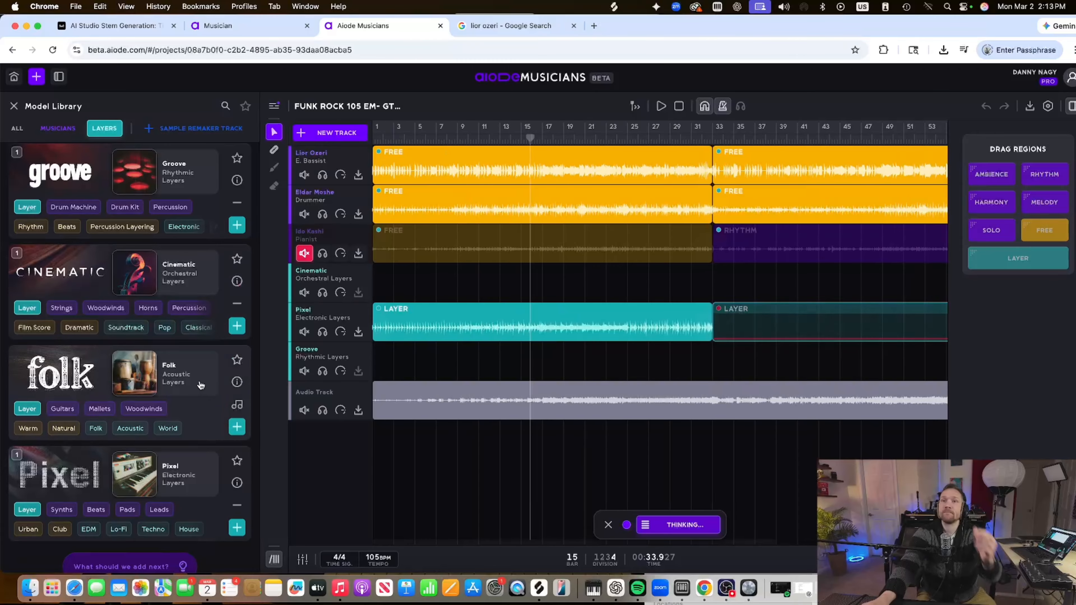
left_click(237, 427)
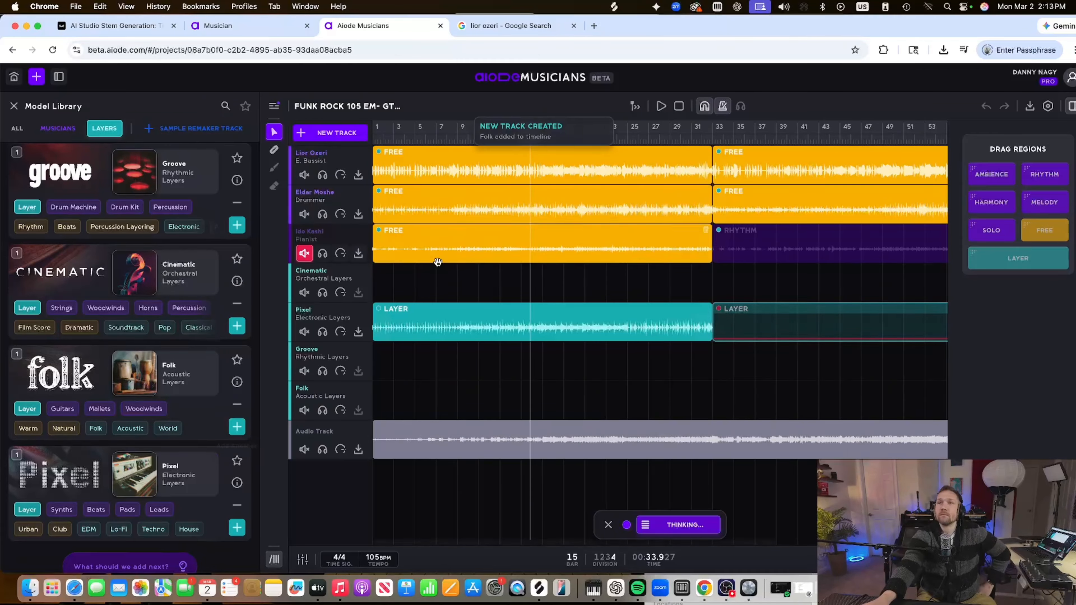
key("space")
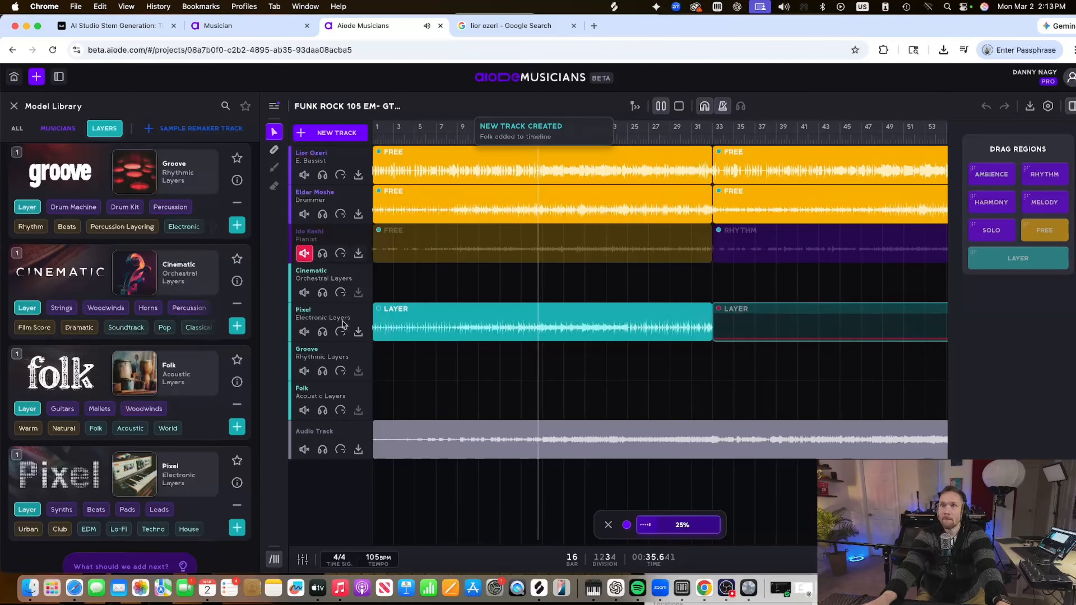
left_click(323, 333)
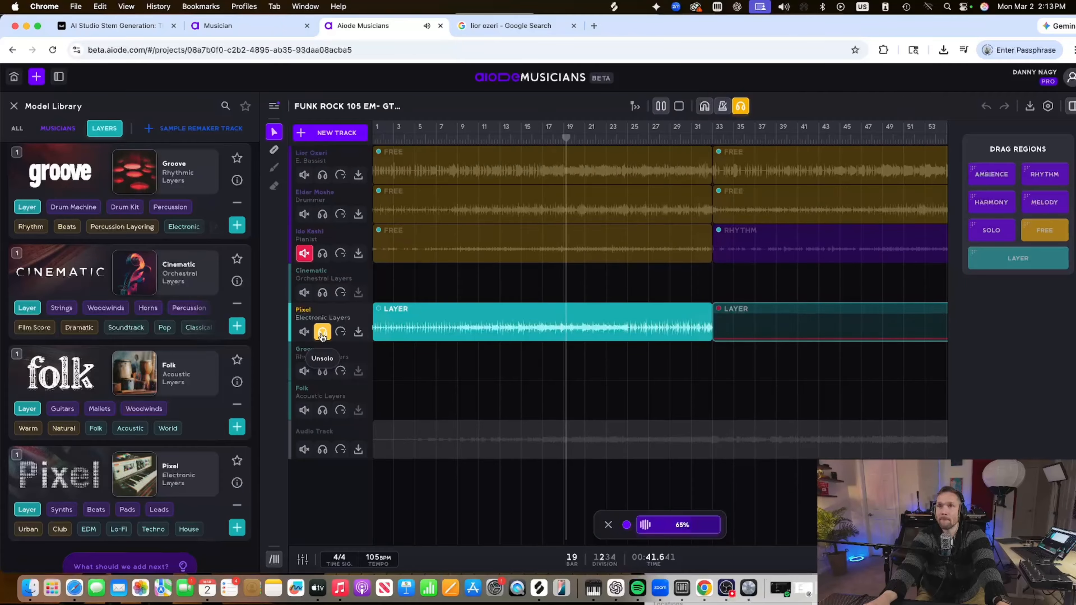
left_click(322, 333)
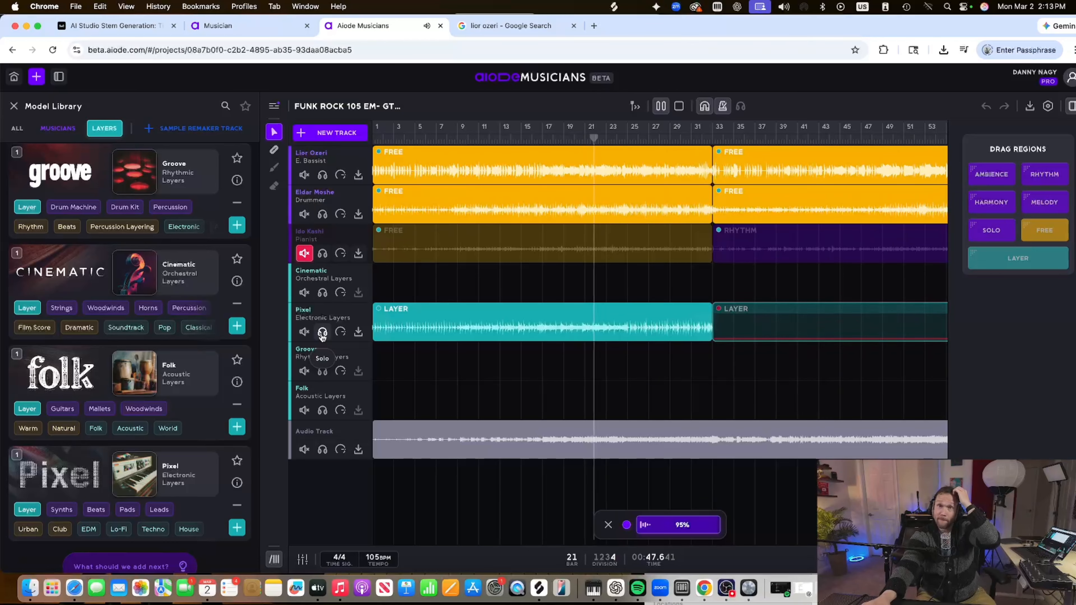
right_click(70, 413)
mouse_move(97, 451)
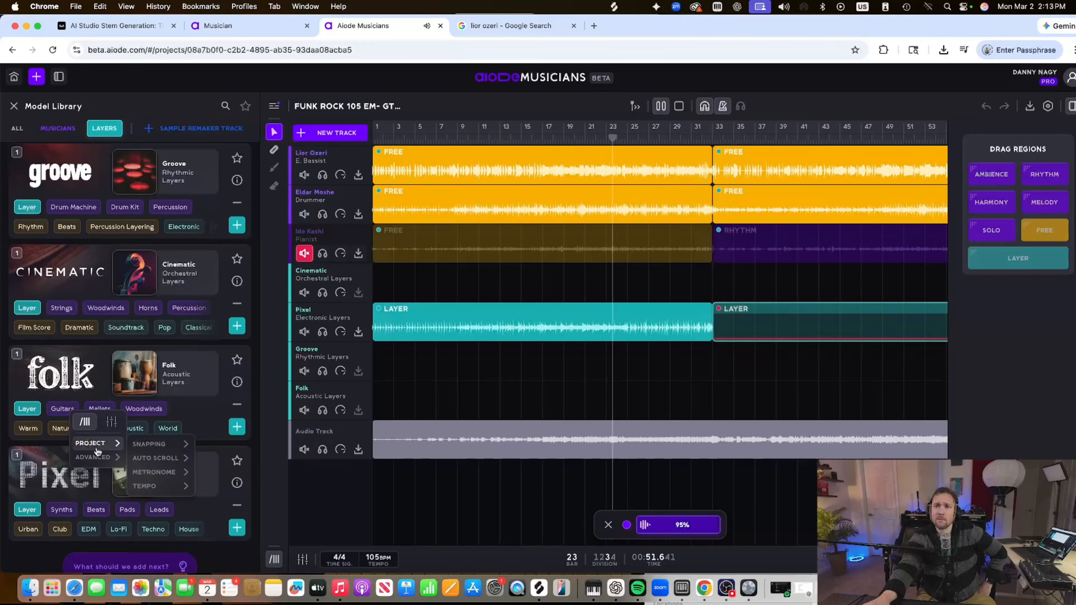
mouse_move(152, 462)
mouse_move(229, 465)
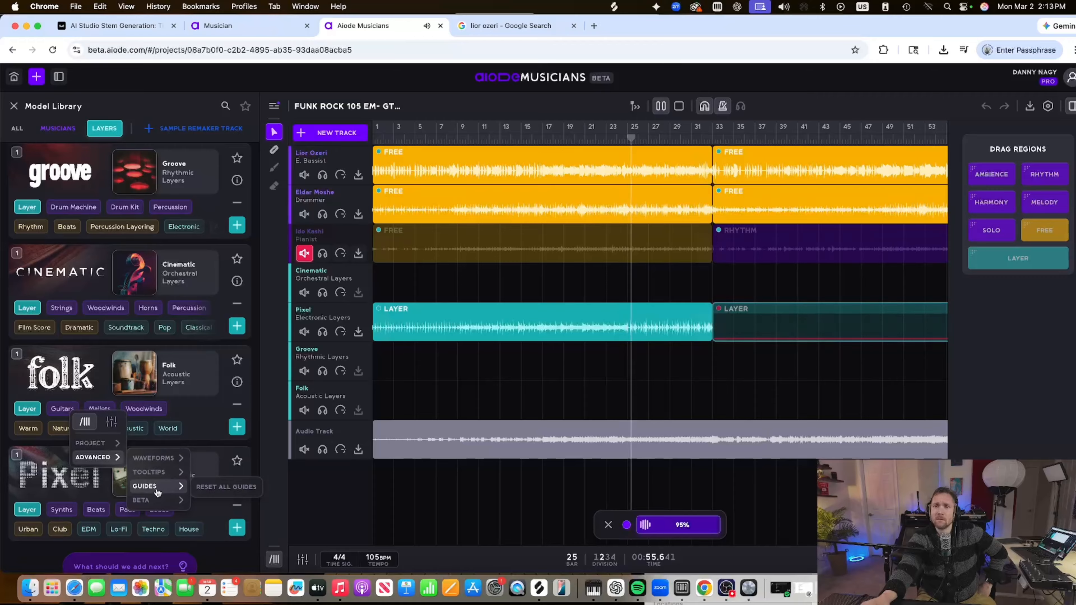
mouse_move(158, 502)
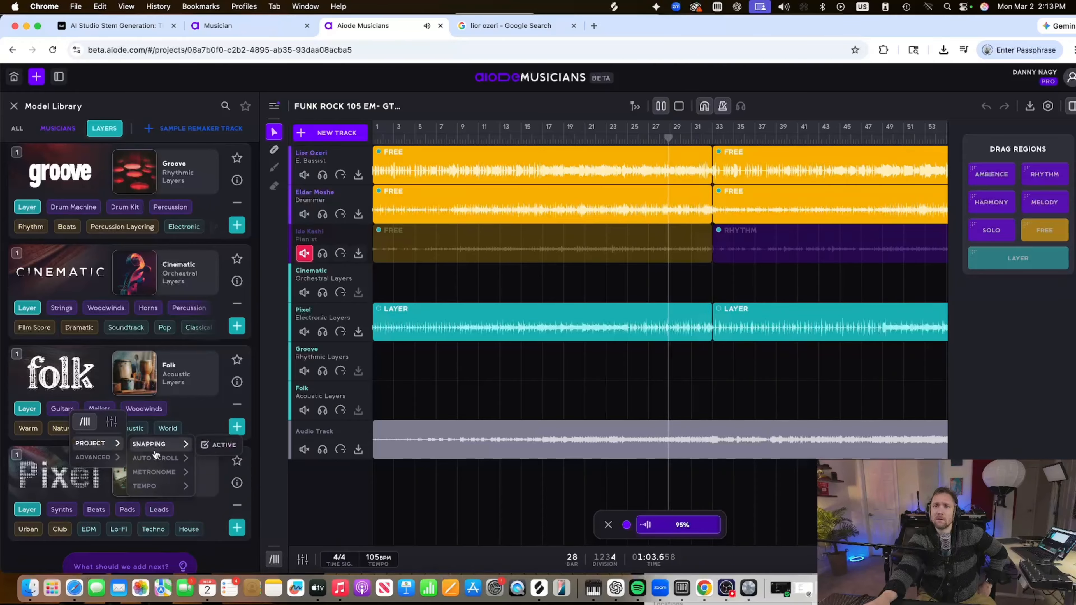
right_click(455, 400)
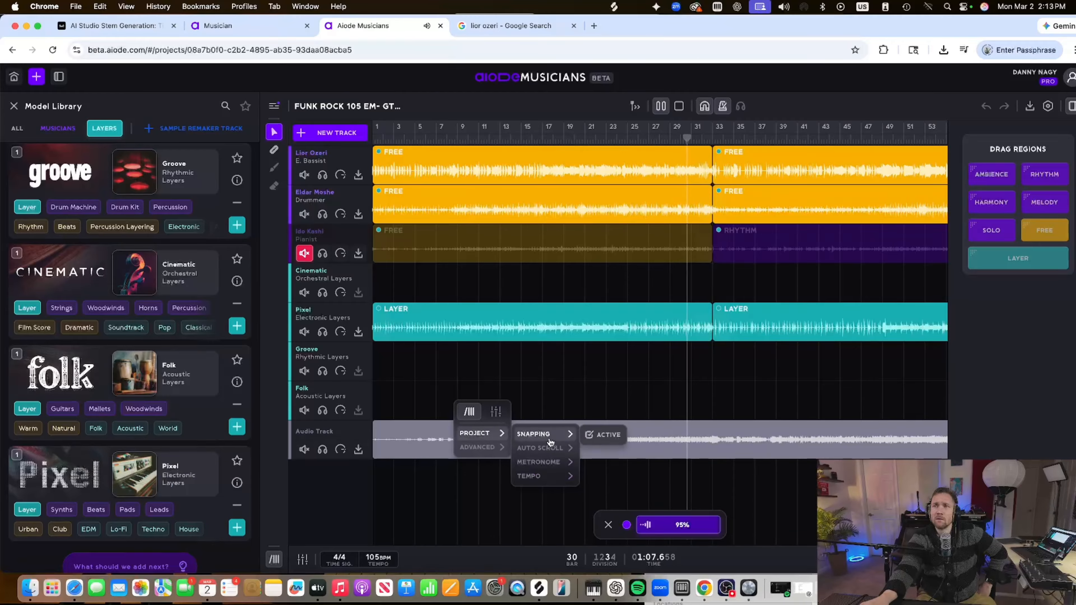
mouse_move(490, 443)
mouse_move(535, 456)
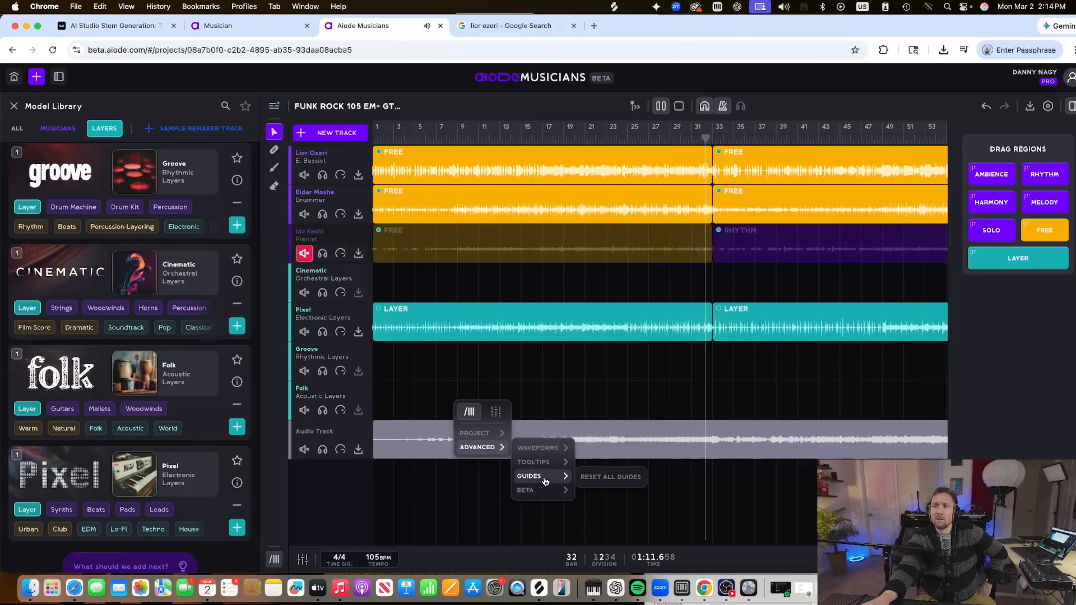
left_click(607, 477)
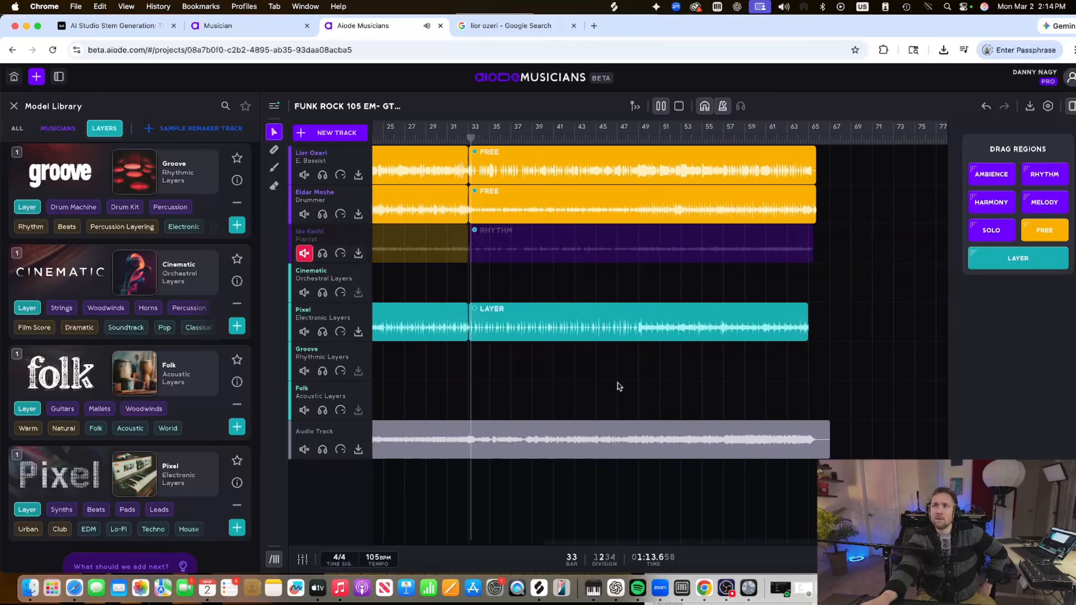
Audition the second Pixel layer soloed during playback and return to the full mix
left_click(322, 332)
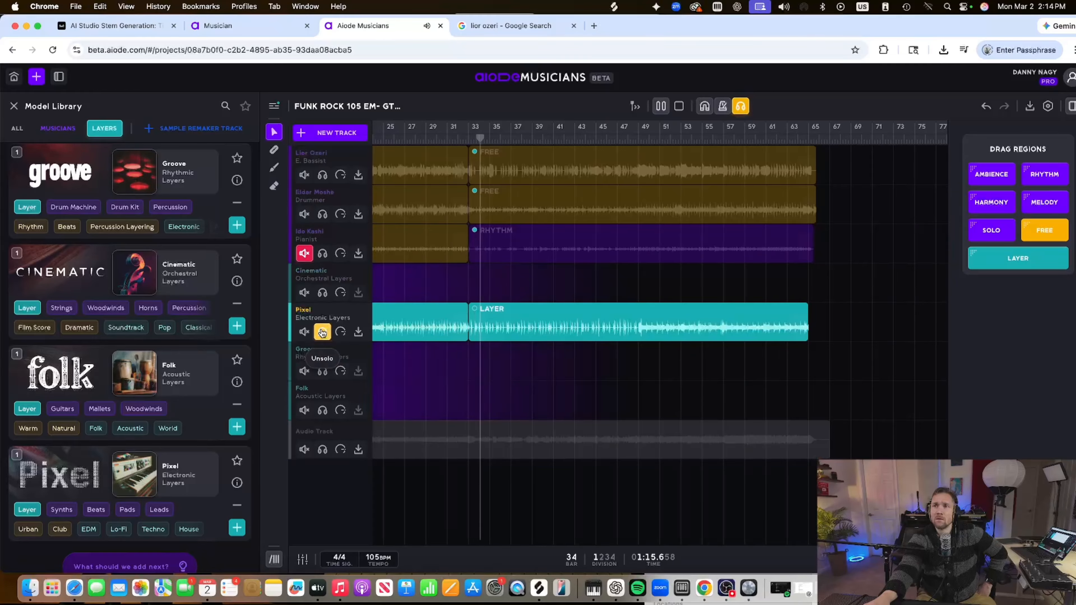
left_click(322, 332)
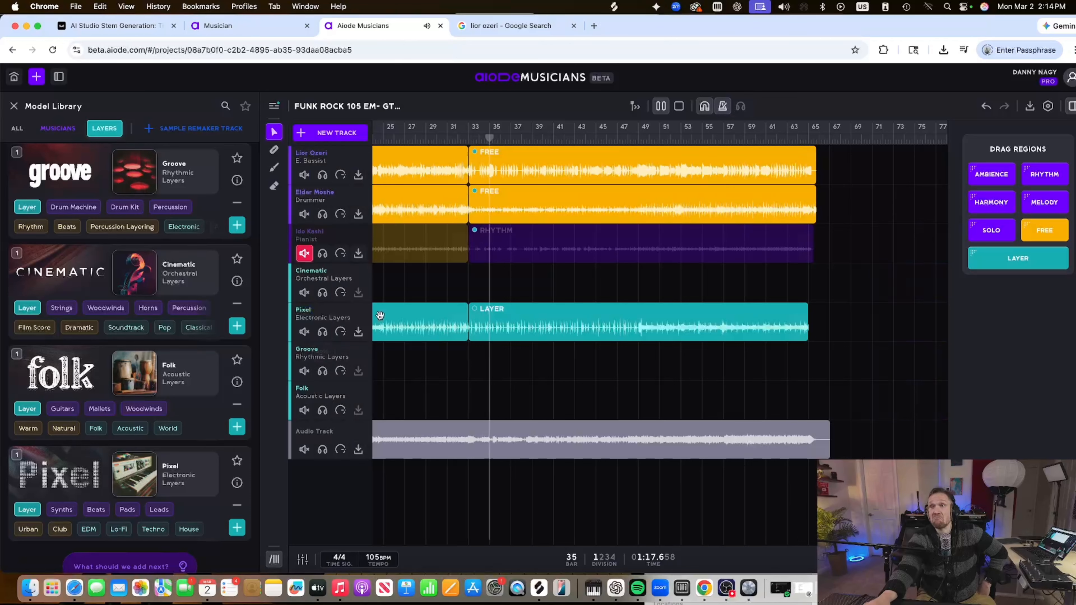
Create a Layer region on the Folk track from bar 1 to bar 33 and generate it
scroll(503, 296, "left", 6)
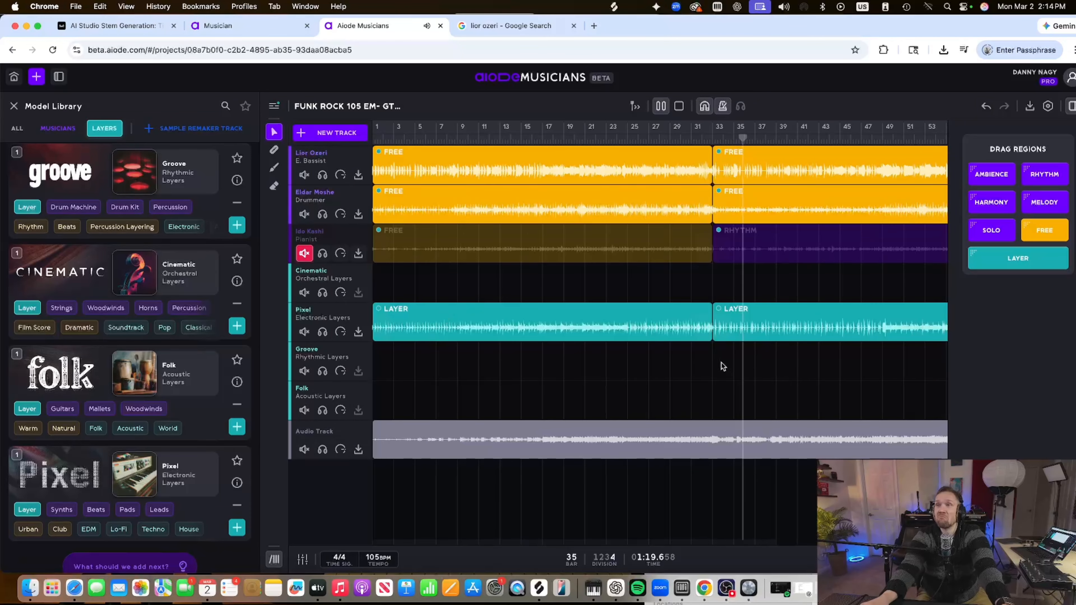
double_click(709, 401)
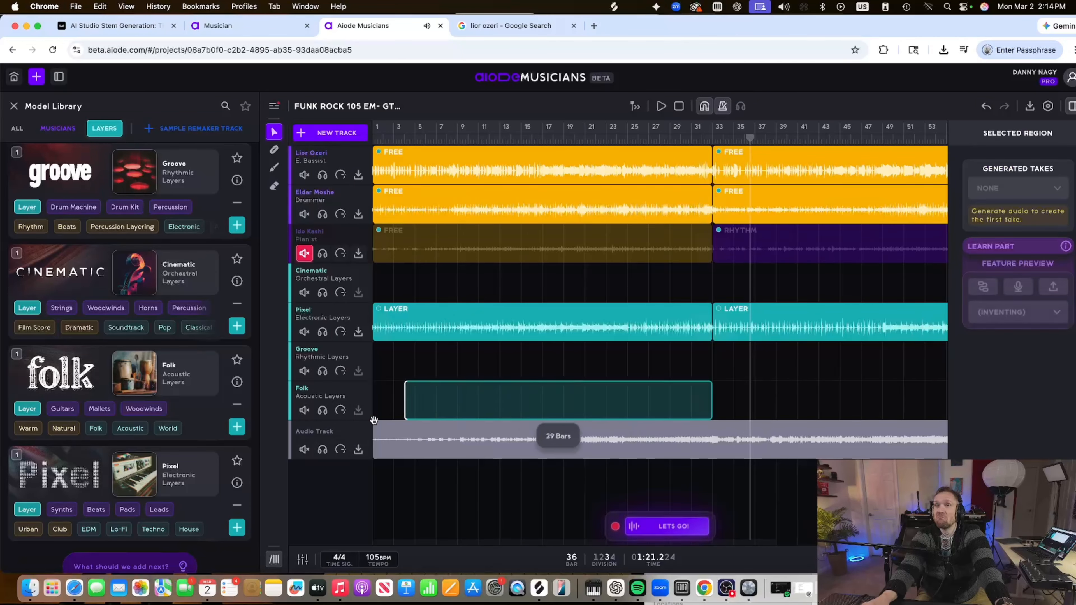
left_click(667, 525)
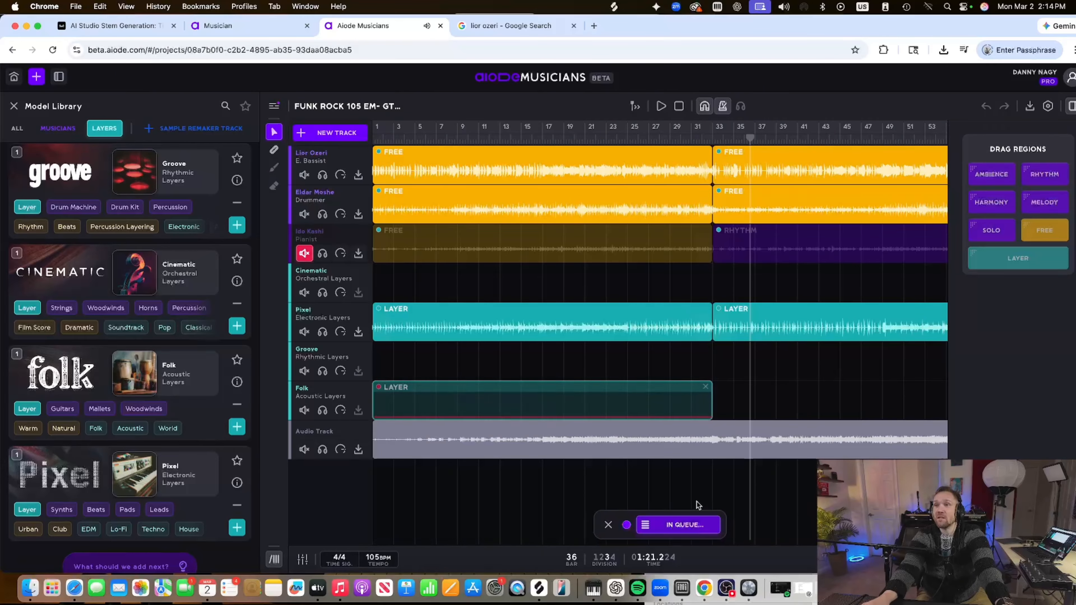
Add a second Layer region on the Folk track from bar 33 to around bar 65
scroll(787, 401, "right", 4)
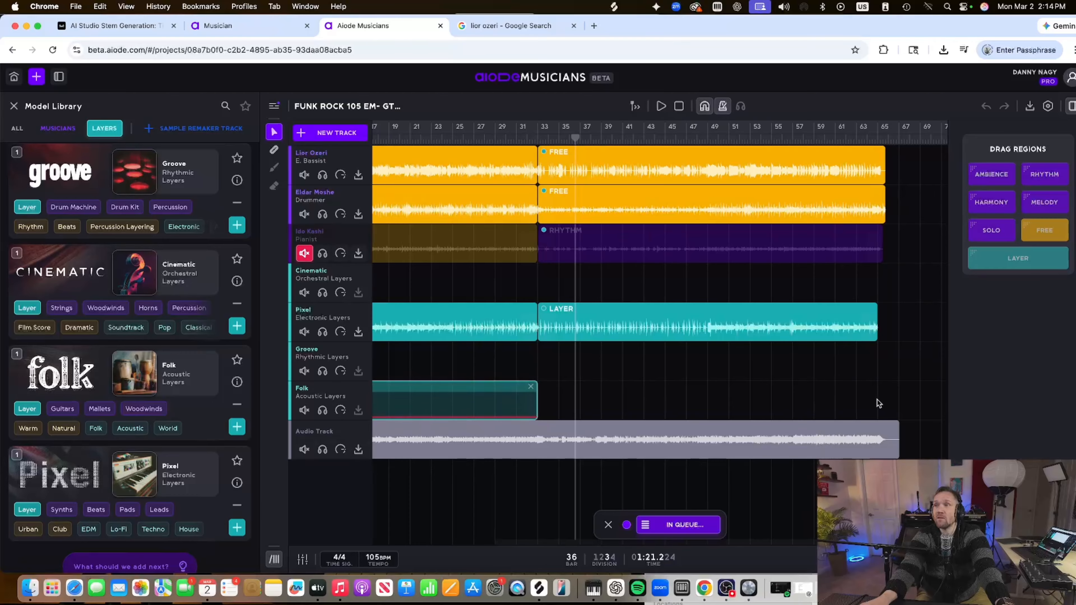
left_click_drag(875, 403, 527, 405)
scroll(523, 352, "left", 5)
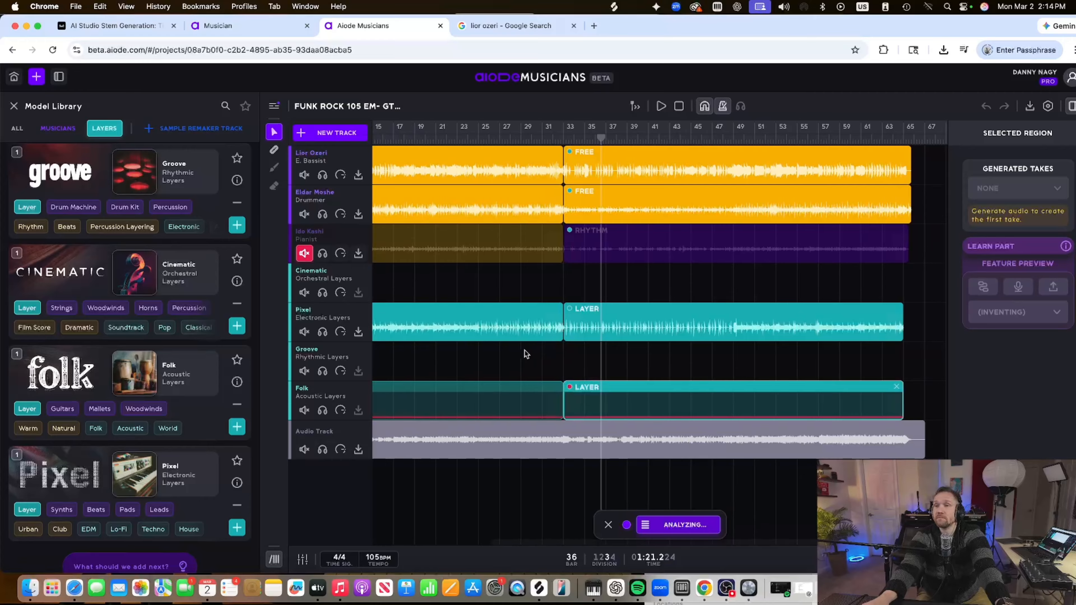
Play the mix, compare the pianist's part unmuted, muted and soloed, and leave that track muted
key("space")
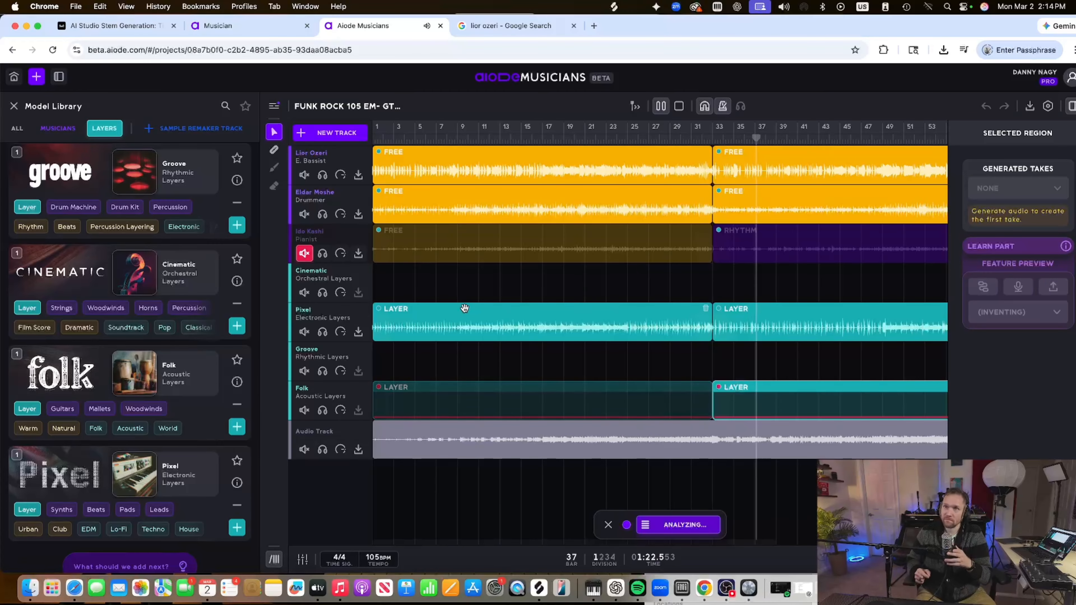
left_click(303, 254)
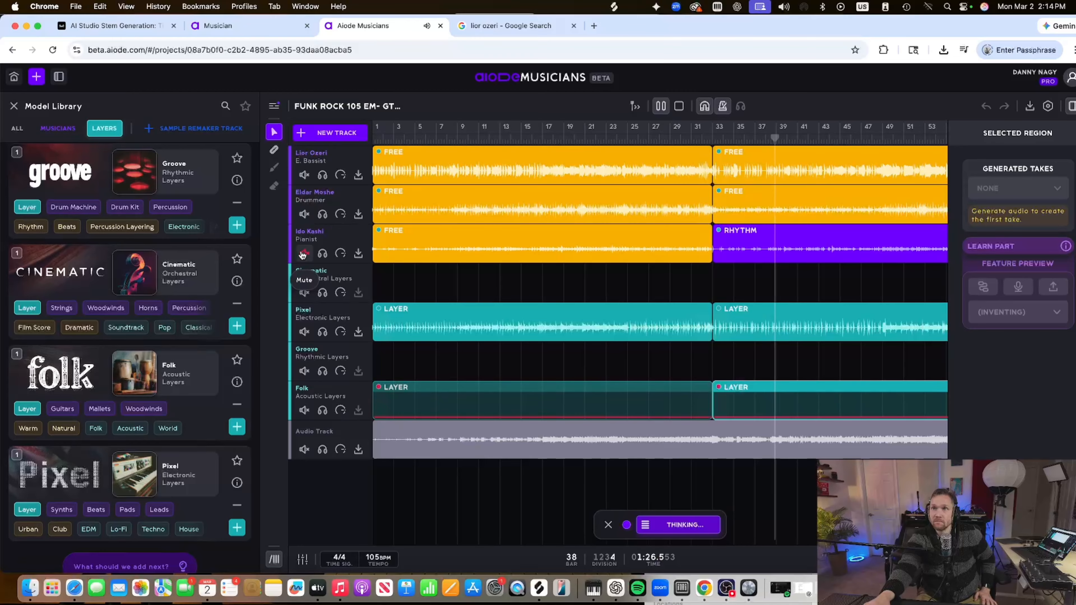
left_click(303, 254)
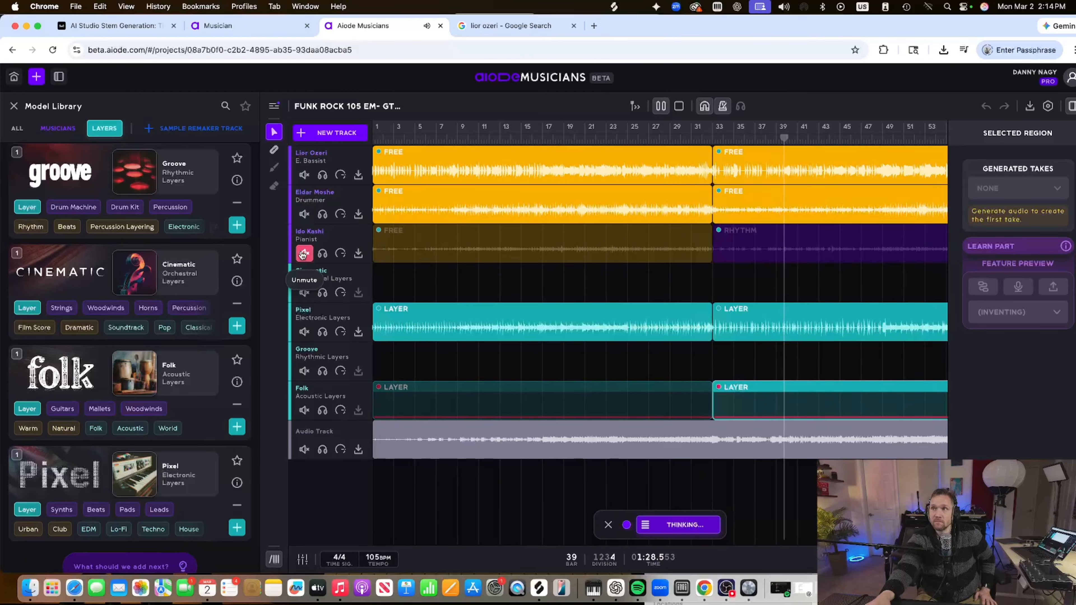
left_click(303, 253)
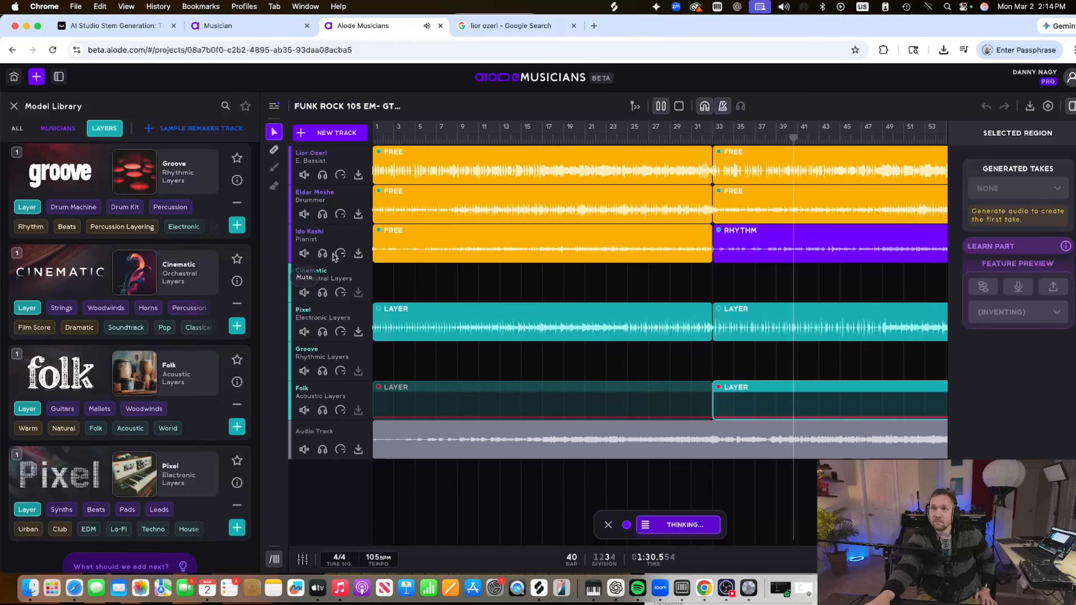
left_click(323, 254)
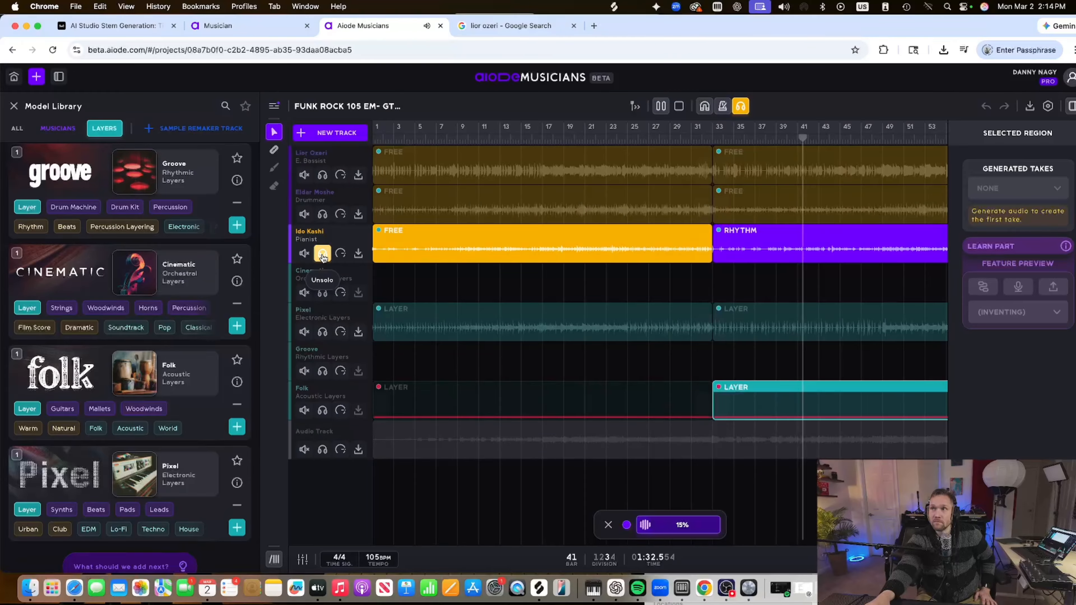
left_click(323, 255)
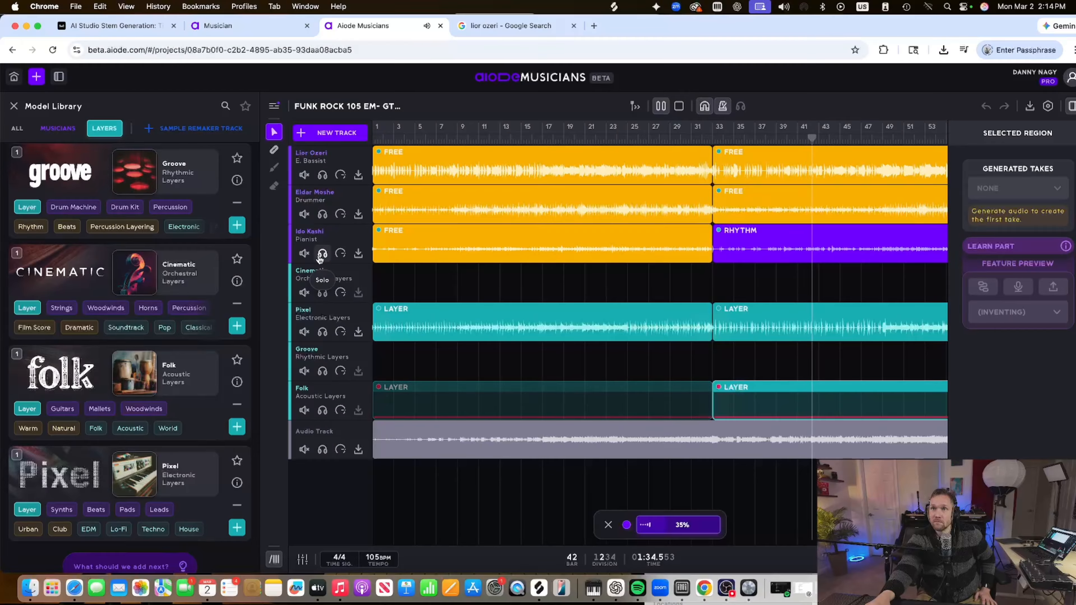
left_click(308, 255)
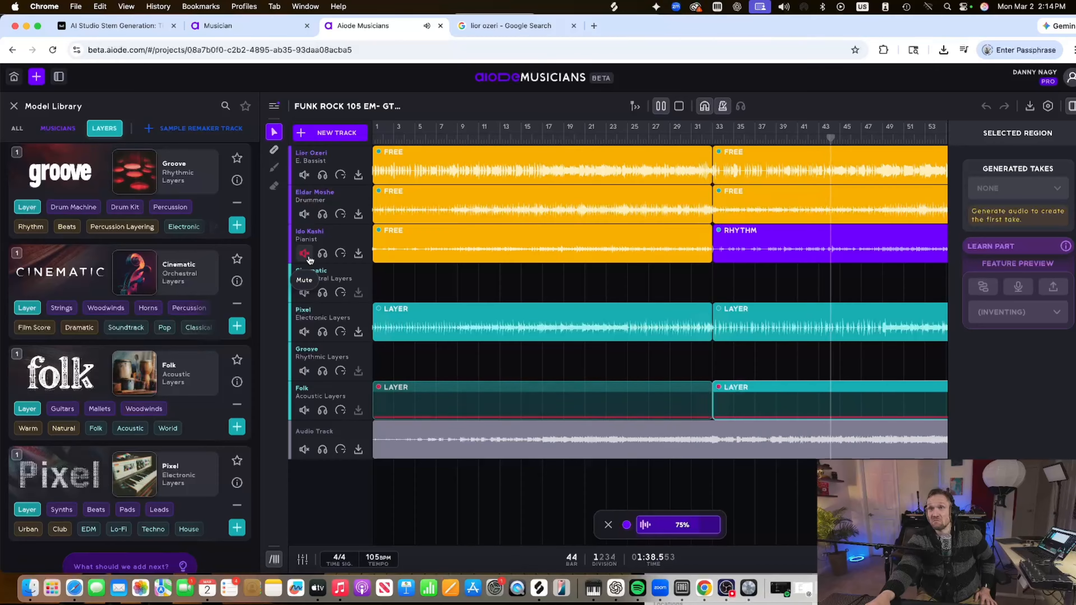
left_click(305, 254)
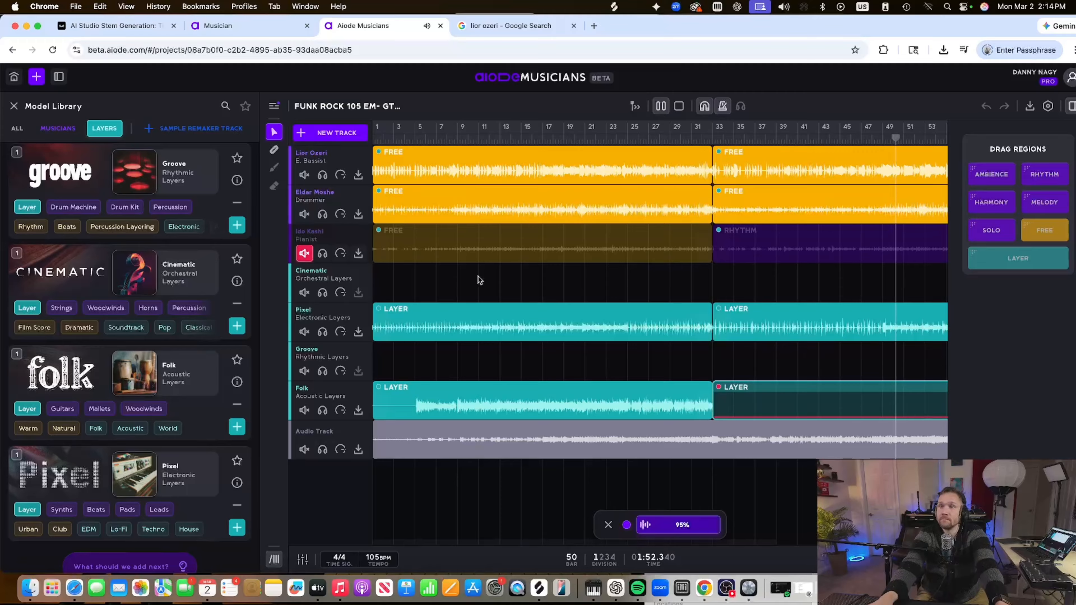
Play the first Folk layer in the mix from around bar 5 and generate the second Folk region
left_click(415, 139)
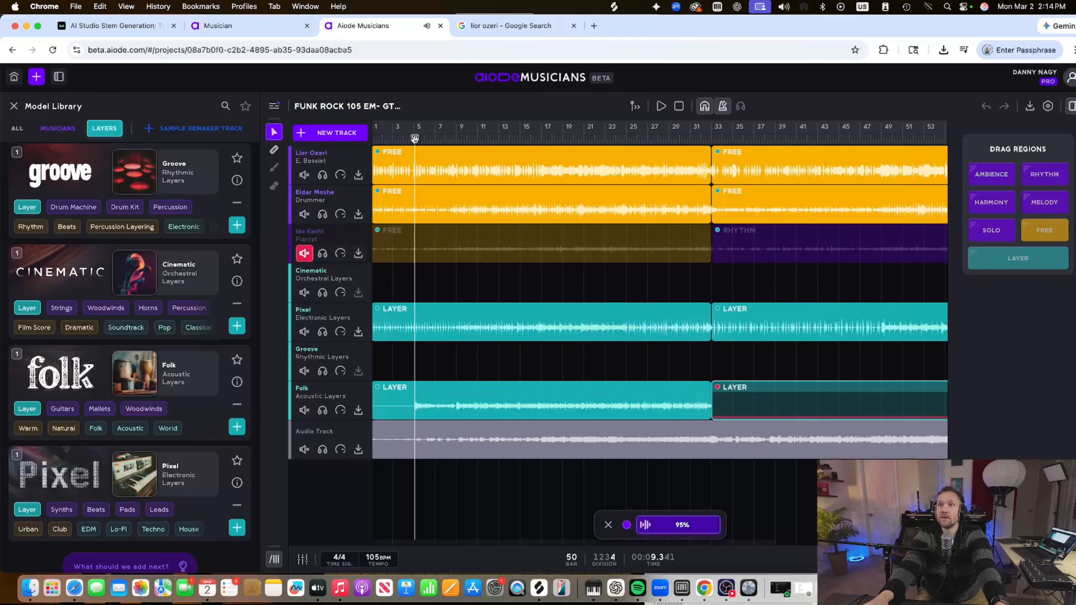
key("space")
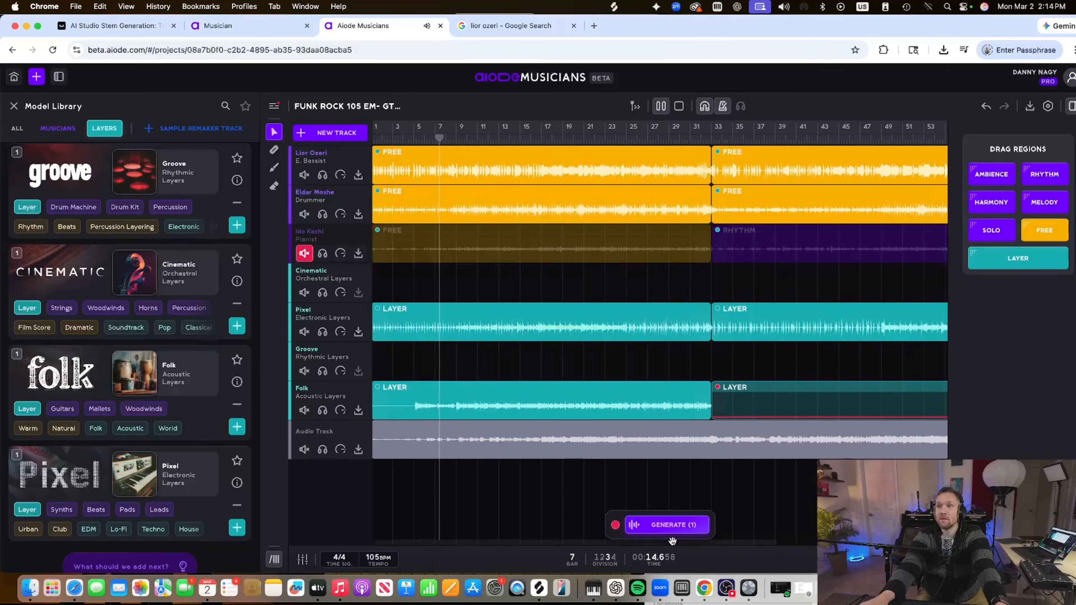
left_click(670, 526)
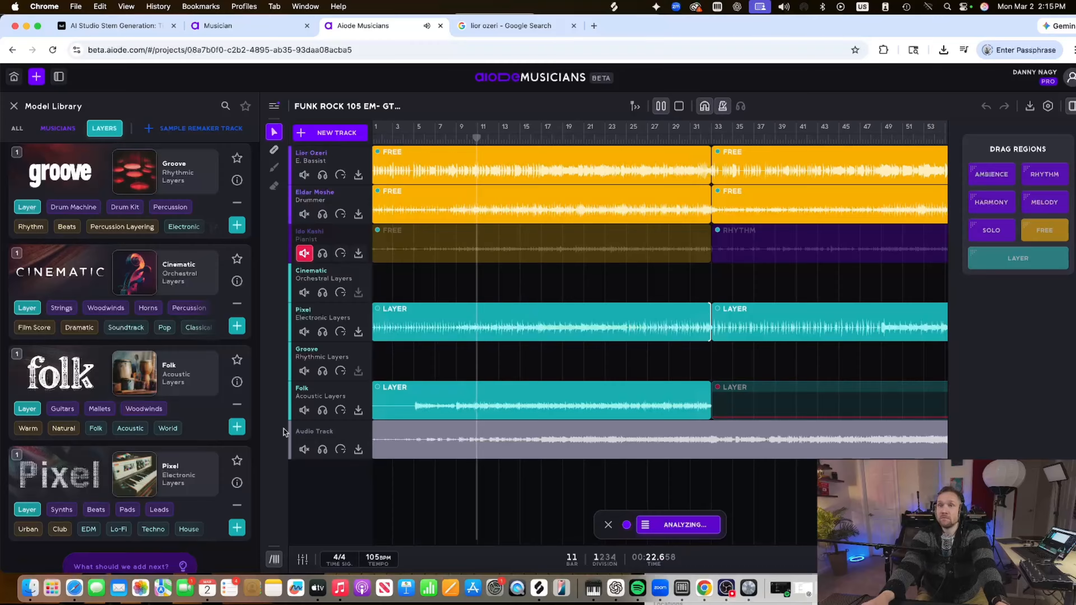
Audition the Folk track soloed, return to the full mix, and continue playback from bar 33
left_click(323, 417)
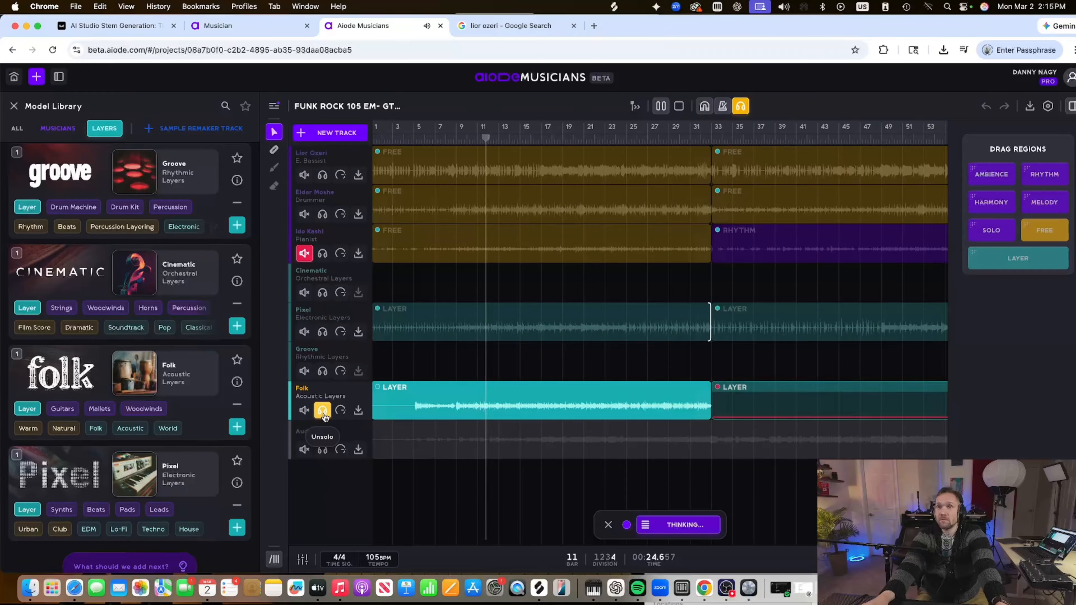
left_click(323, 417)
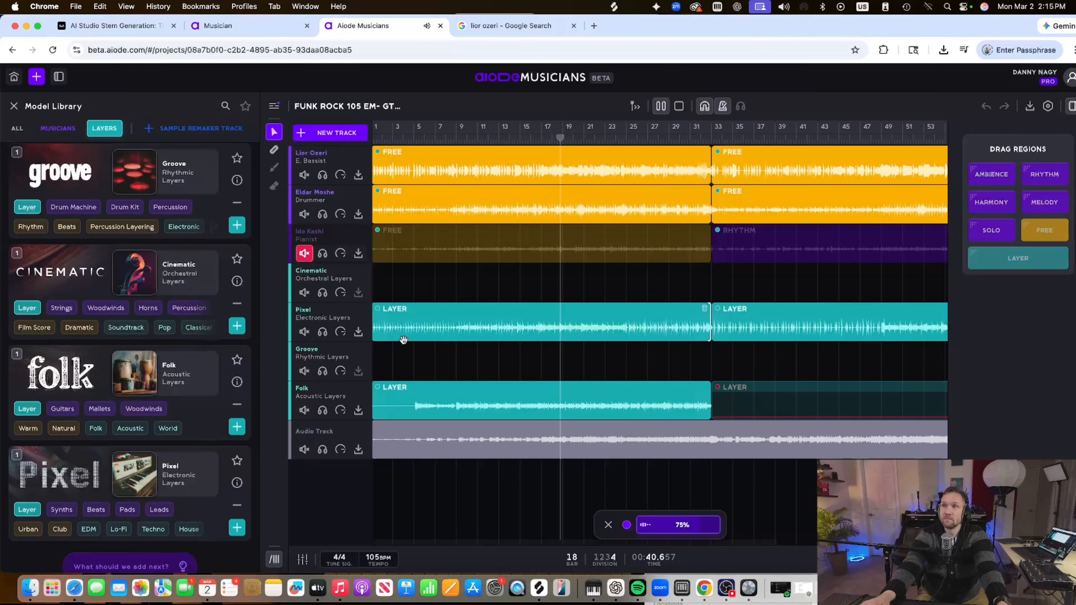
scroll(412, 335, "right", 3)
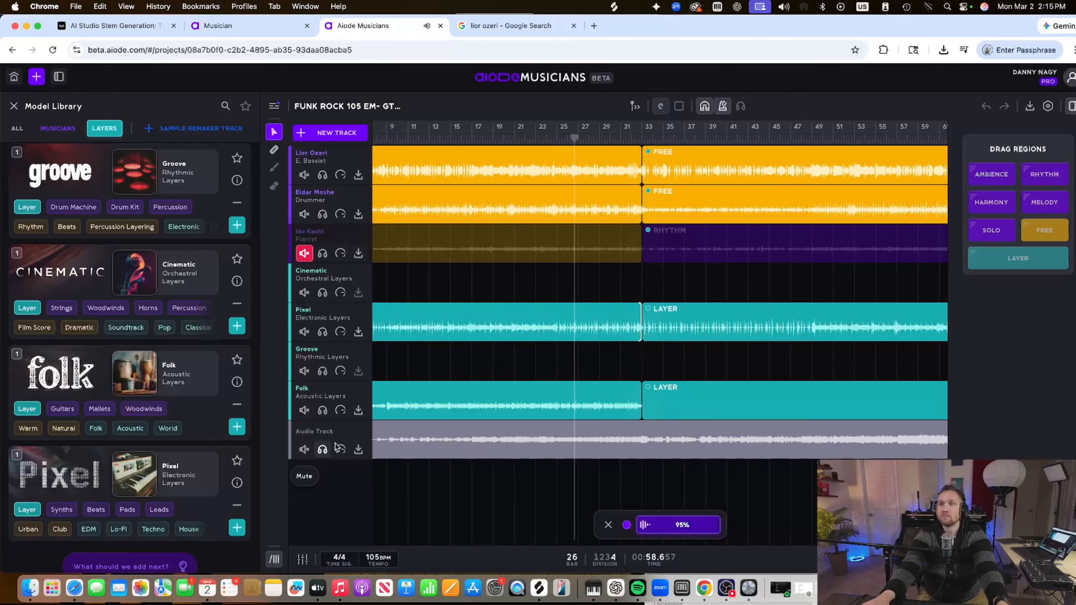
scroll(662, 217, "right", 4)
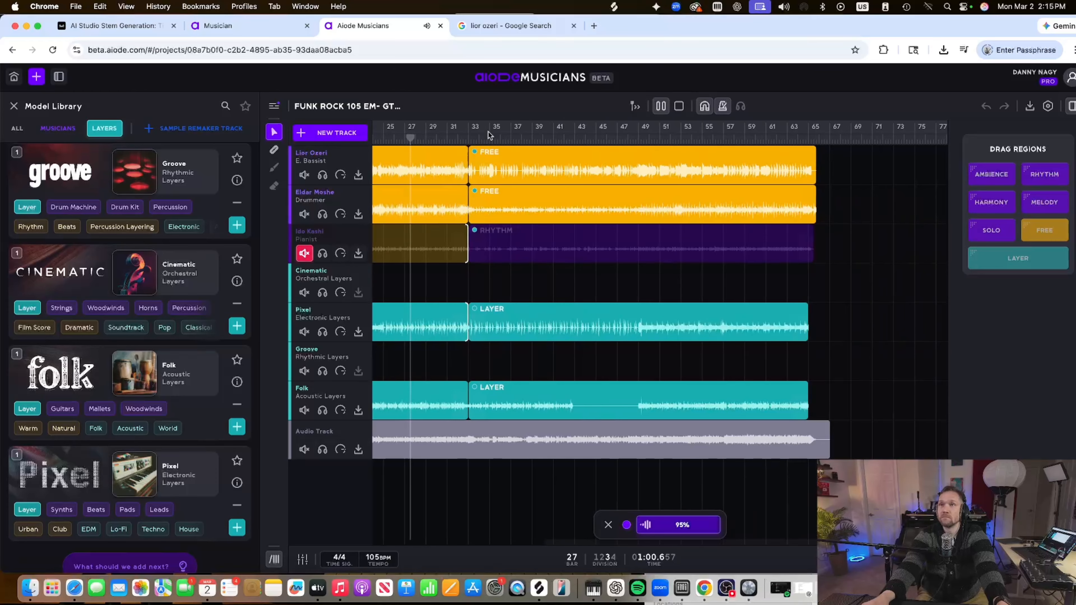
left_click(468, 136)
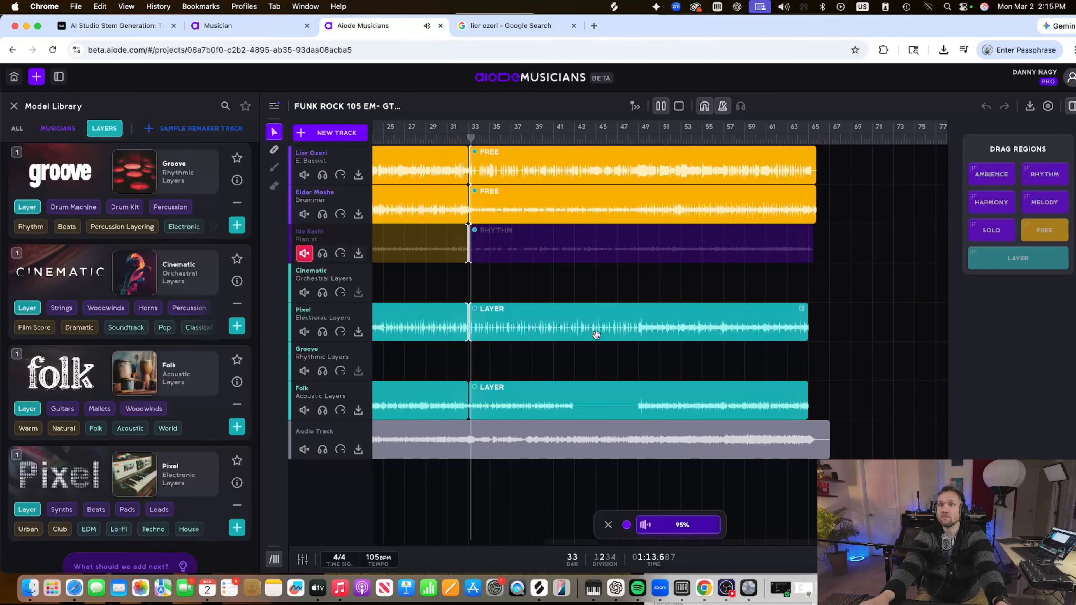
scroll(595, 339, "left", 5)
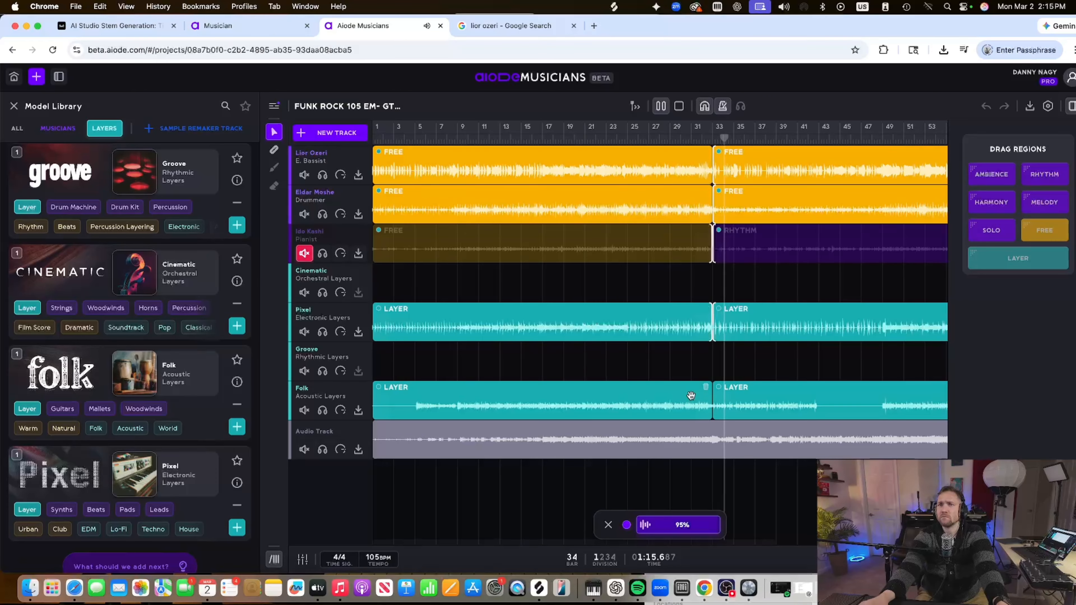
Mute the Pixel and Folk tracks and generate a Layer region on the Groove track from bar 33 to around bar 65
left_click(305, 333)
left_click(304, 410)
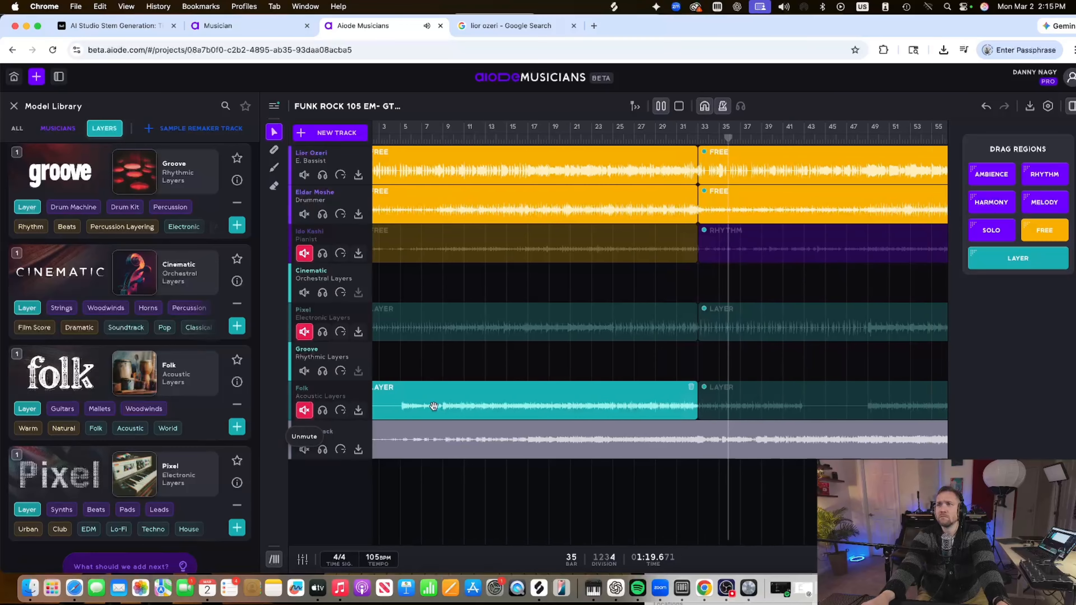
scroll(437, 406, "right", 5)
key("space")
mouse_move(808, 365)
left_mouse_down()
mouse_move(472, 351)
mouse_move(473, 361)
left_mouse_up()
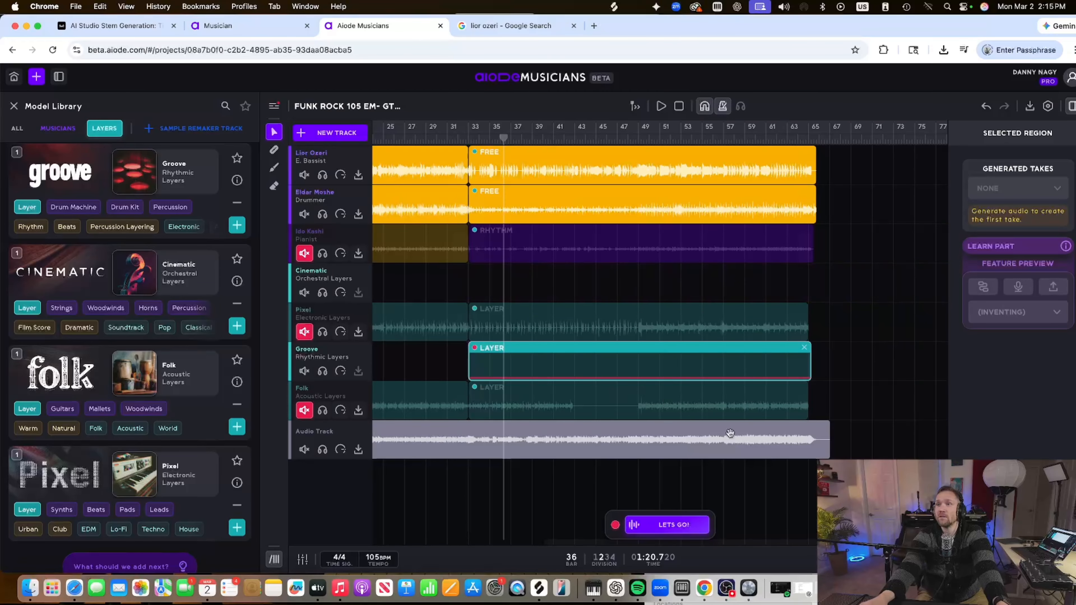
left_click(672, 524)
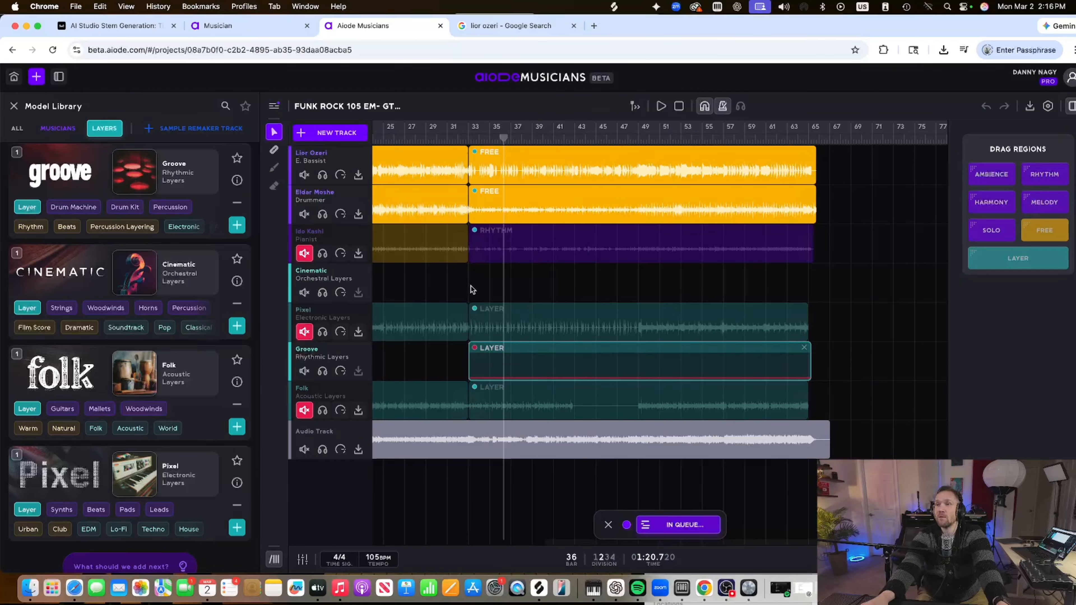
scroll(453, 294, "left", 10)
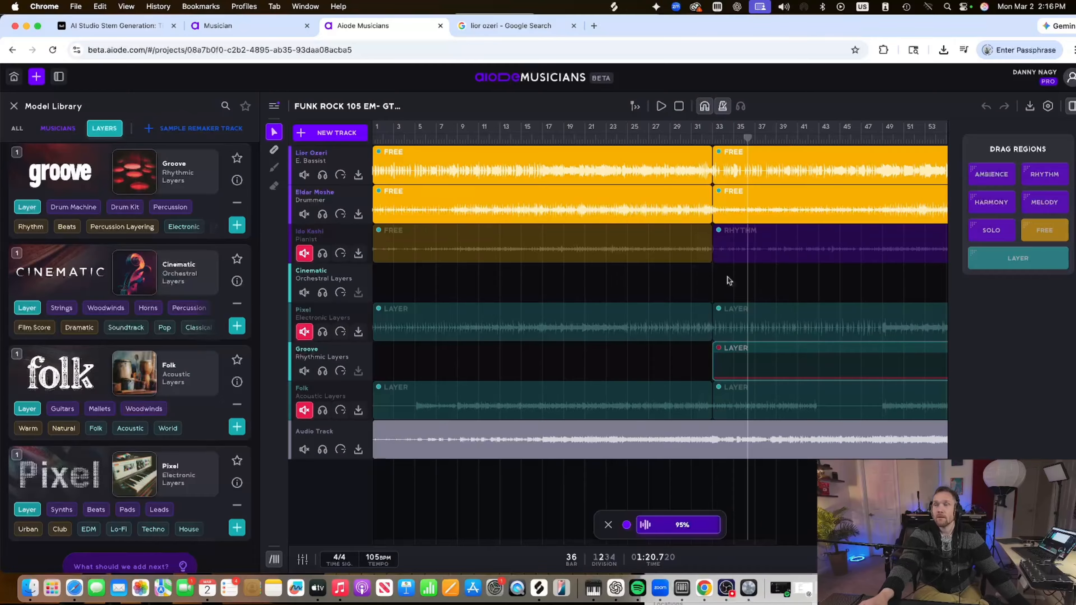
scroll(670, 226, "right", 5)
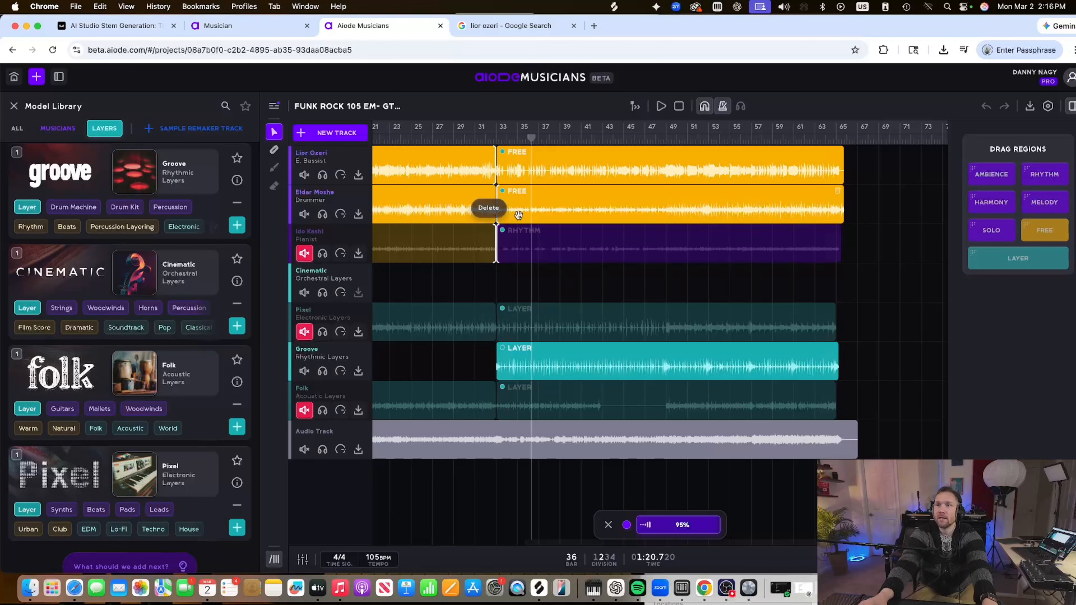
Audition the Groove layer soloed and within the full mix around bars 37 and 50, and resume playback
left_click(323, 371)
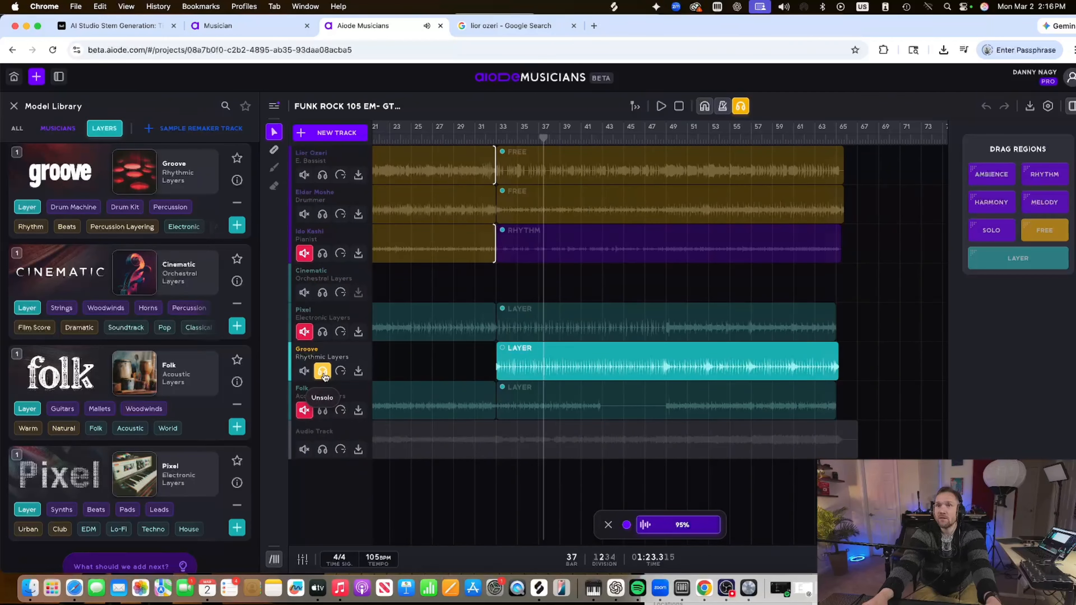
left_click(323, 371)
left_click(678, 136)
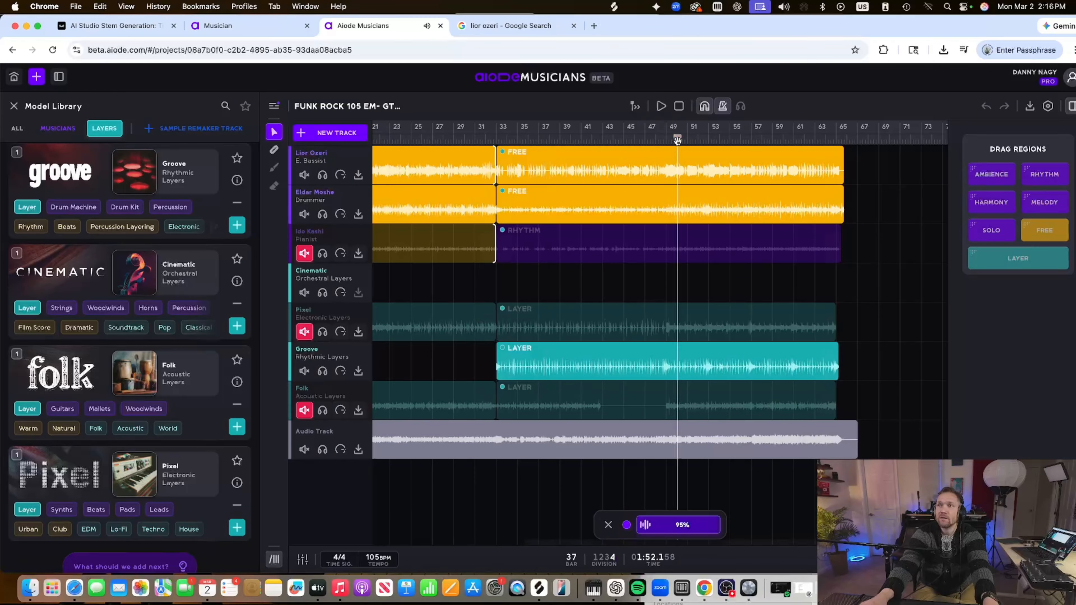
left_click(323, 372)
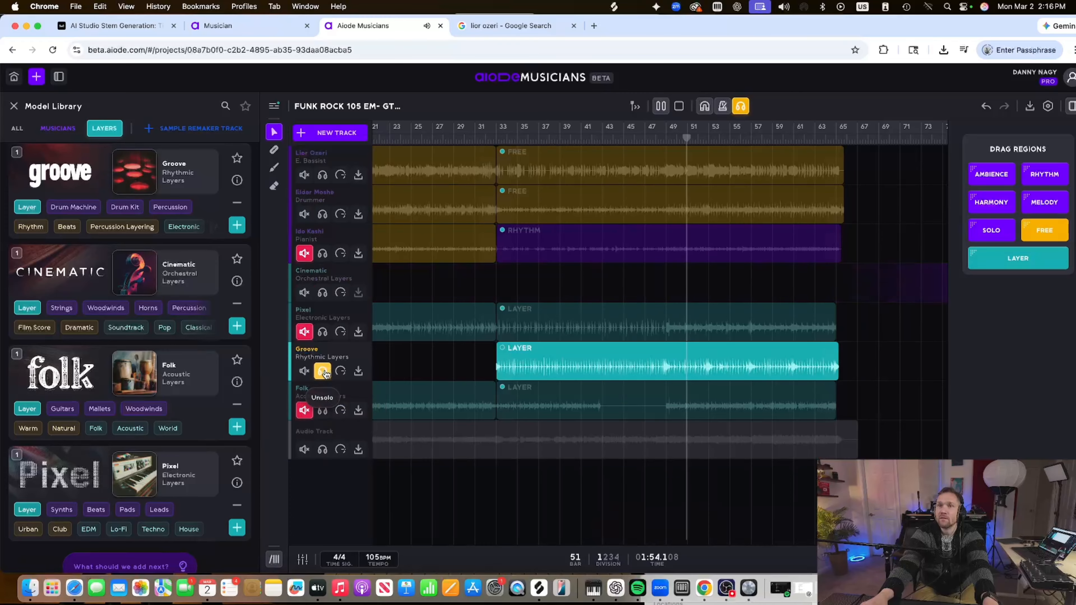
left_click(323, 372)
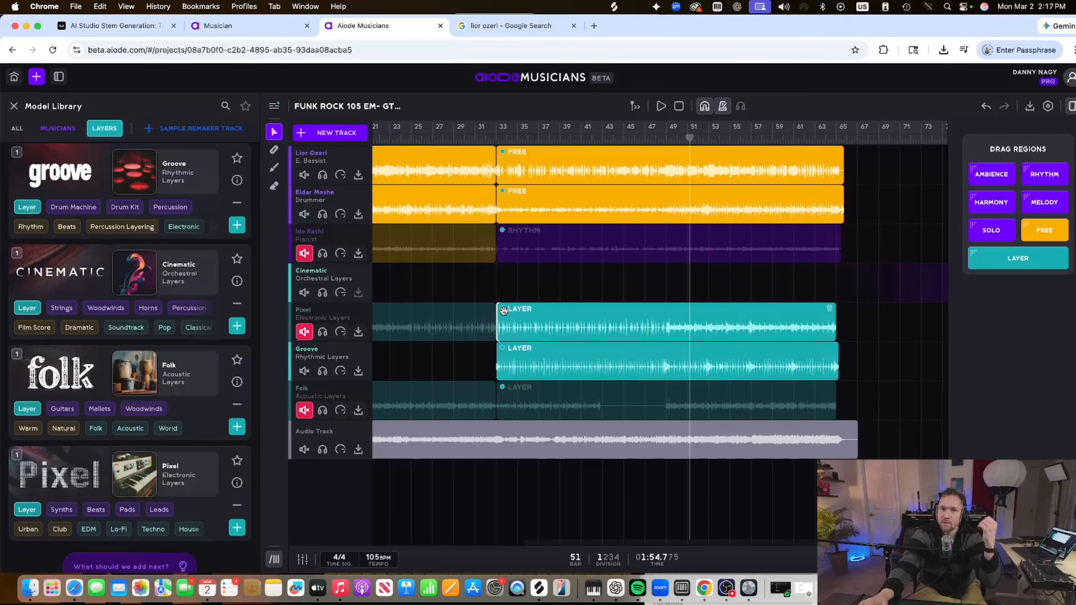
key("space")
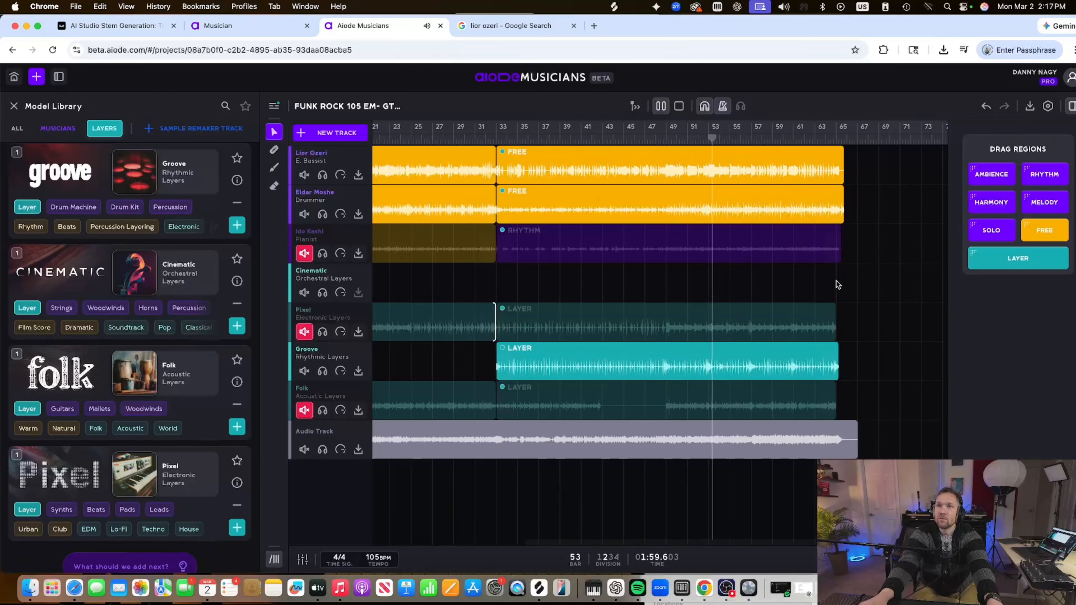
Generate a Layer region on the Cinematic track from bar 33 to around bar 65
left_click_drag(836, 285, 494, 286)
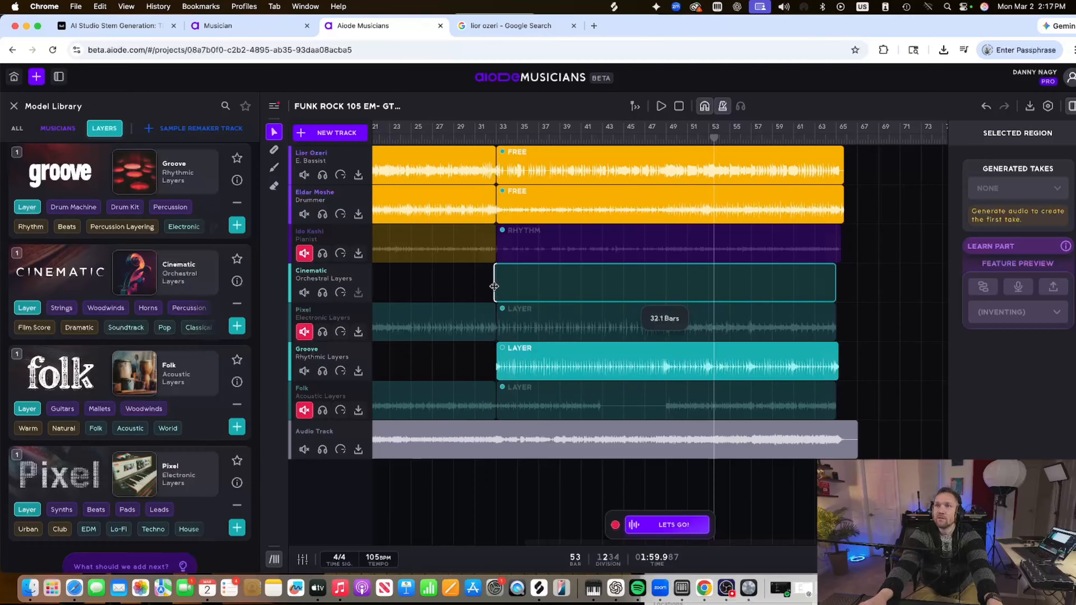
left_click_drag(495, 289, 496, 289)
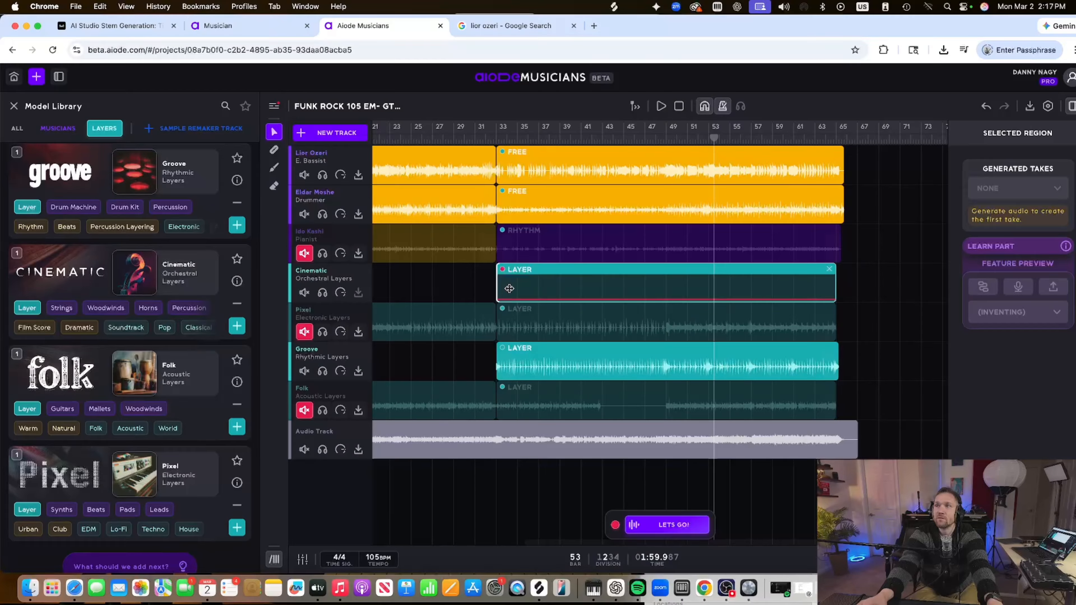
left_click(670, 525)
Find the Final Touch layer model in the library and add it to the composition as a track
scroll(379, 260, "left", 10)
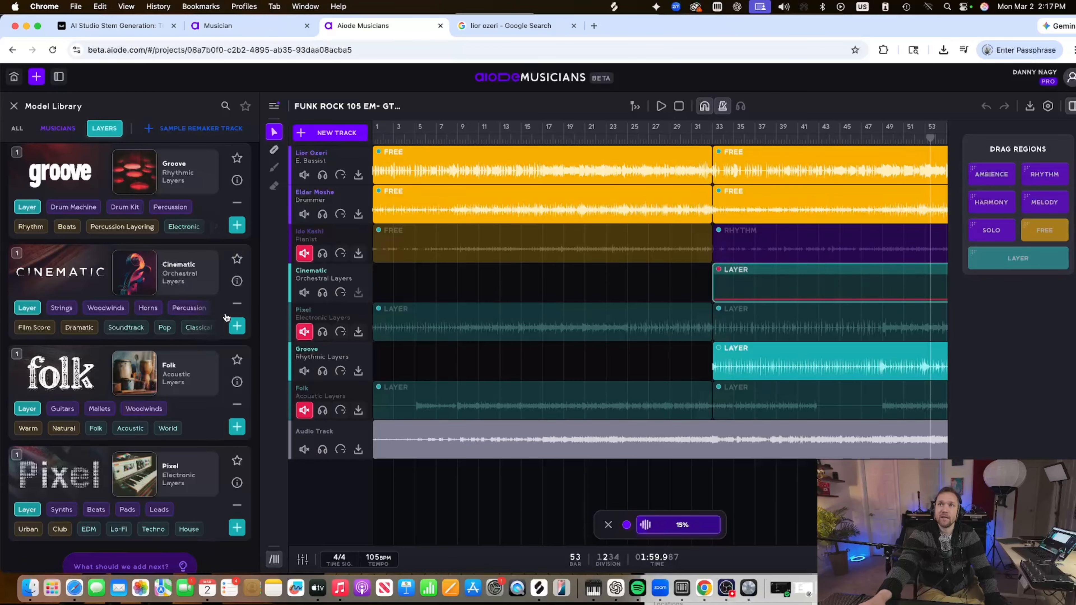
scroll(132, 408, "down", 2)
scroll(132, 408, "up", 5)
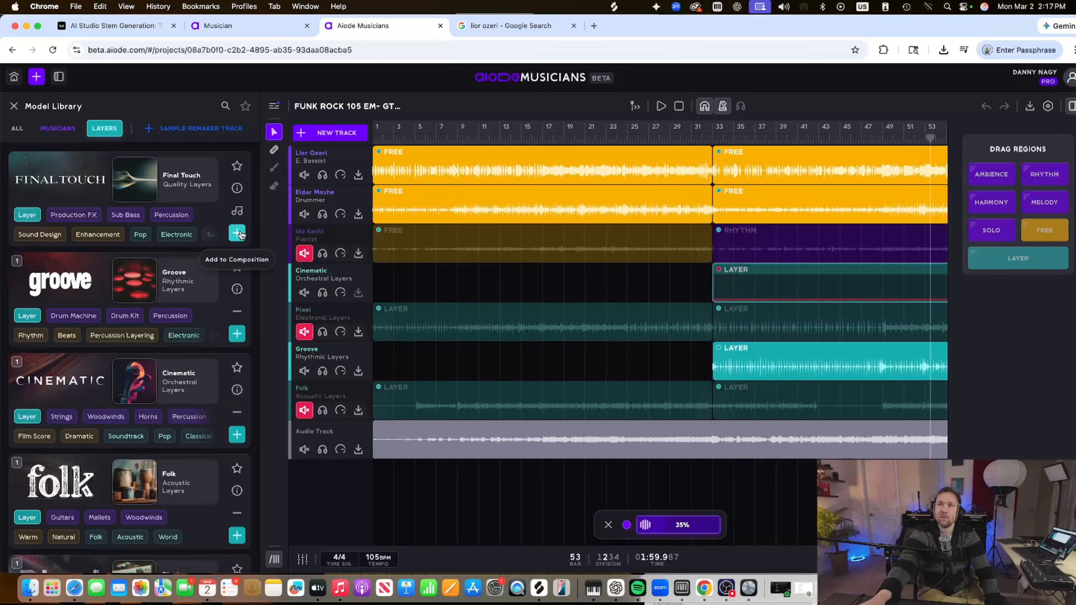
left_click(237, 233)
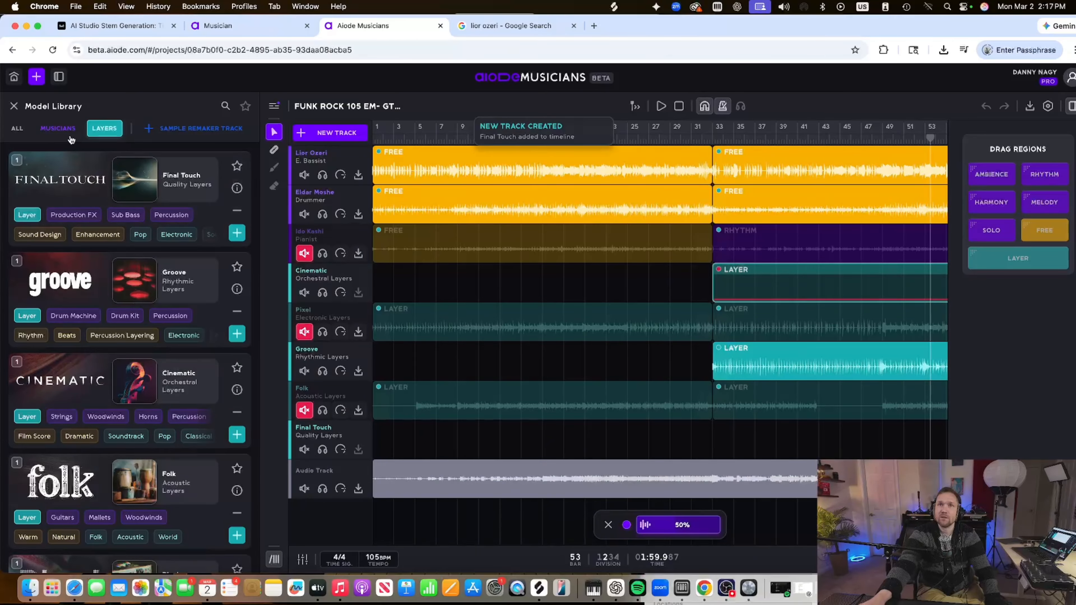
Browse the musician models and add the electric guitarist to the composition as a track
left_click(58, 128)
scroll(166, 400, "down", 3)
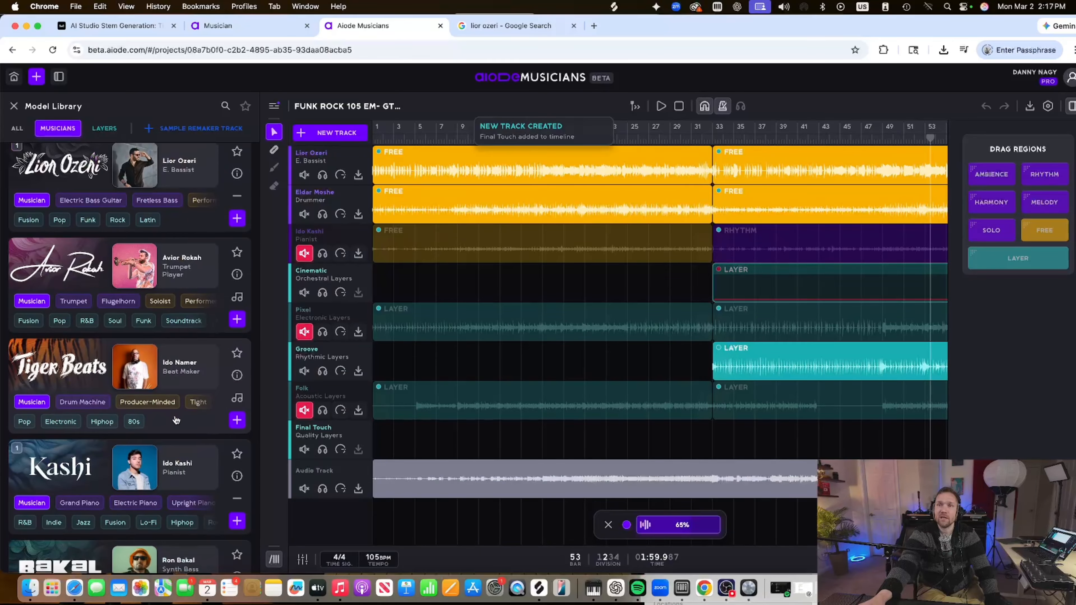
scroll(176, 419, "down", 5)
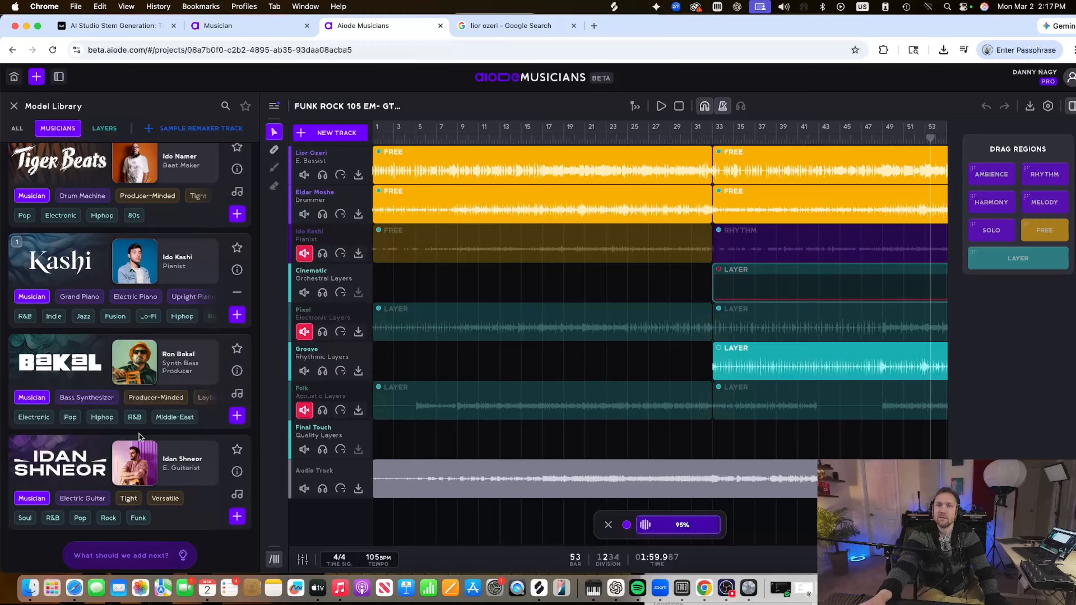
scroll(140, 434, "down", 1)
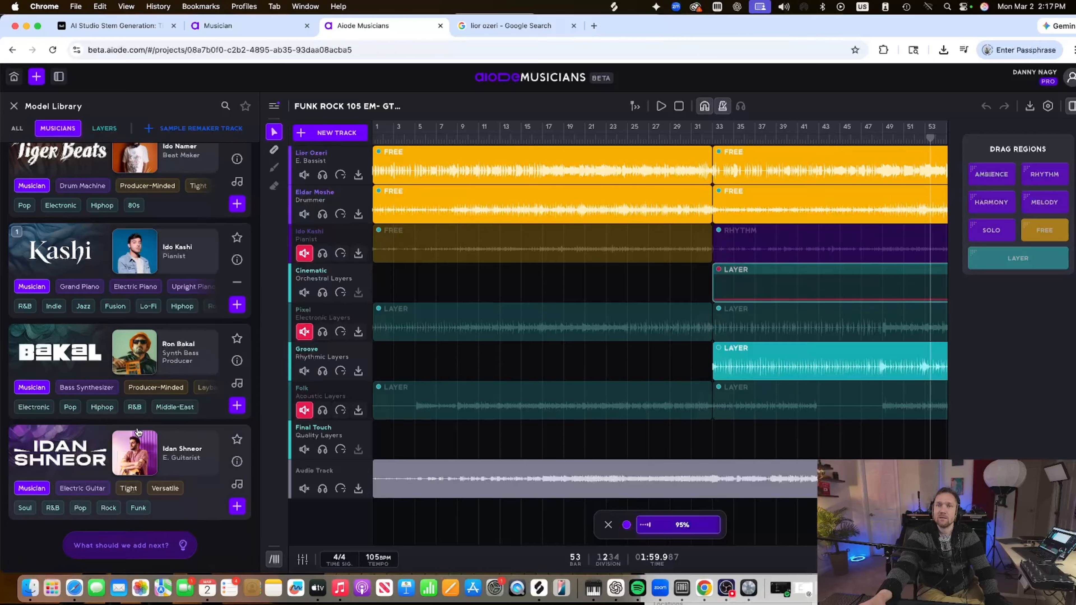
scroll(208, 478, "up", 10)
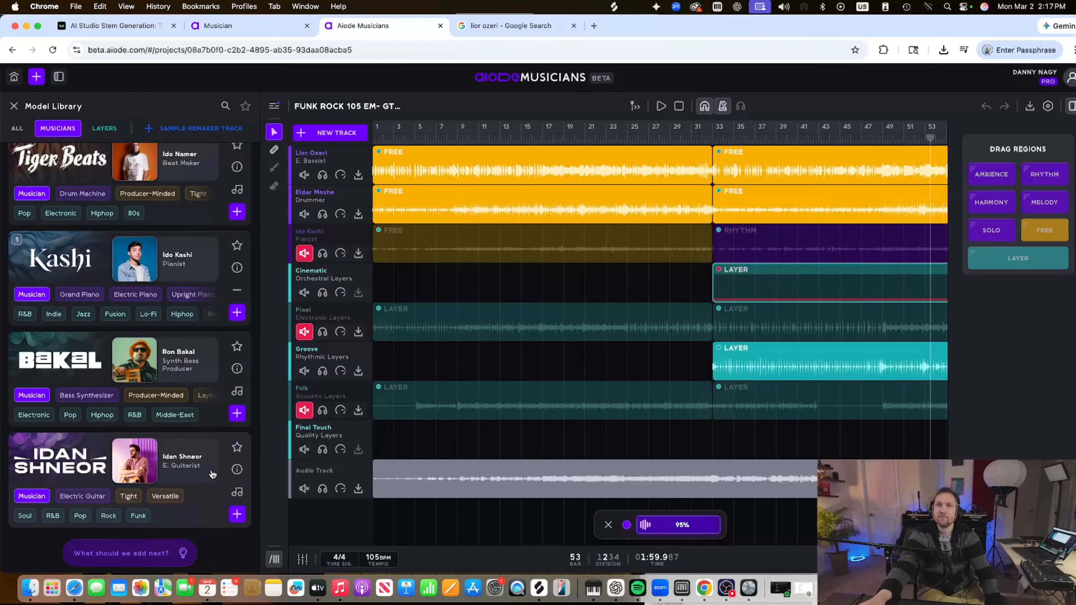
scroll(229, 496, "down", 10)
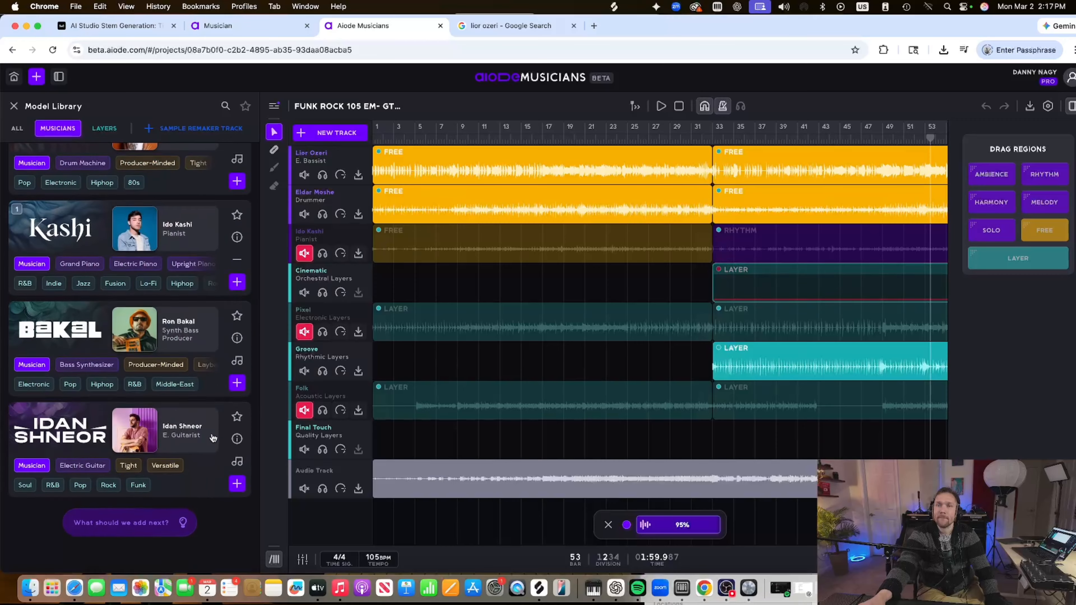
left_click(244, 512)
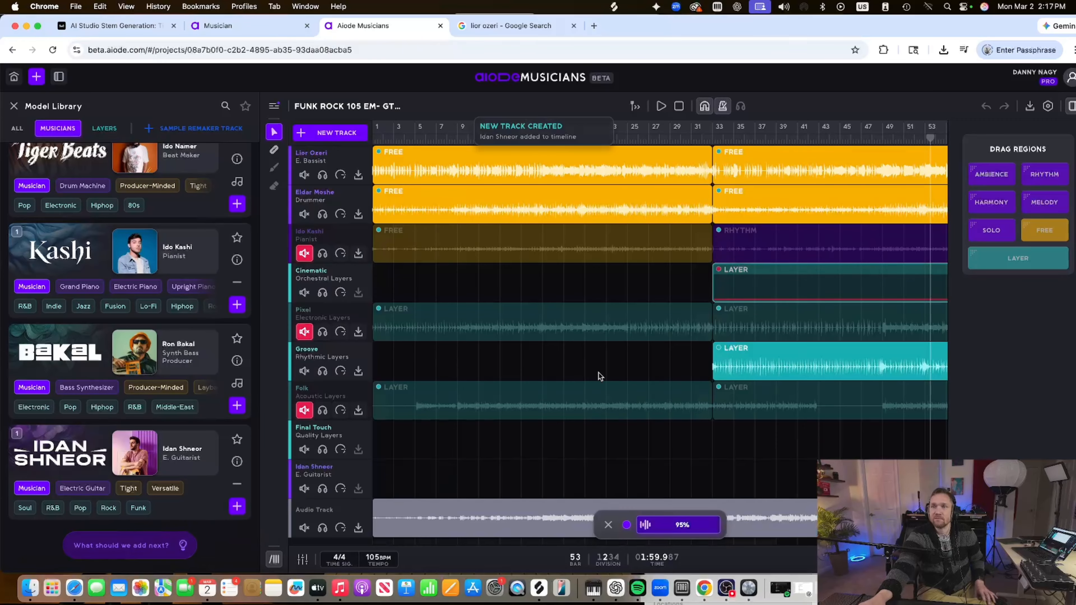
Play the project from around bar 39, comparing the Cinematic layer soloed and within the full mix
scroll(598, 369, "right", 5)
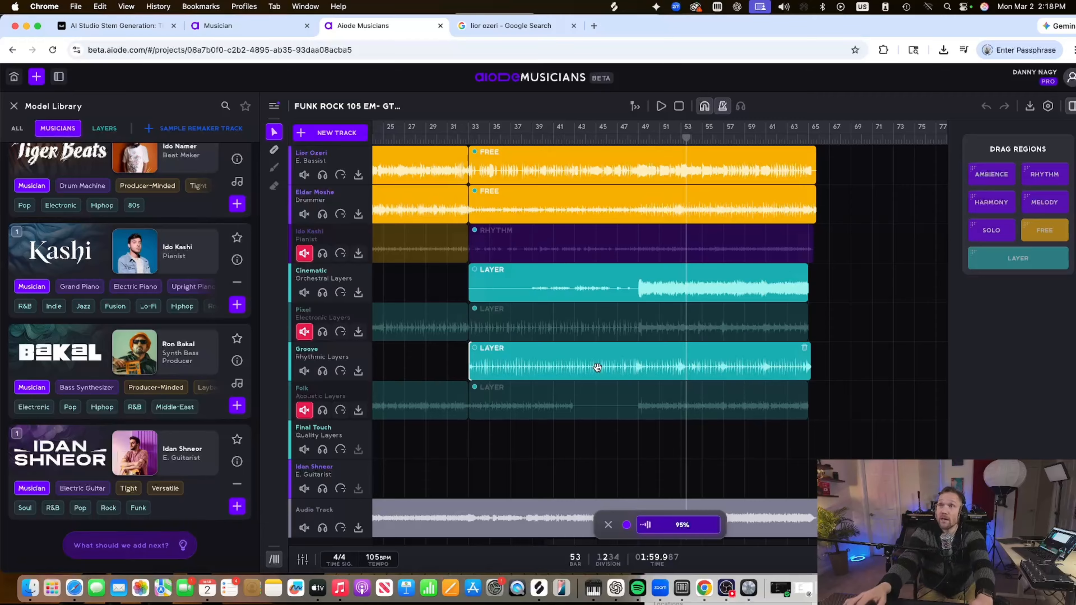
left_click(537, 135)
key("space")
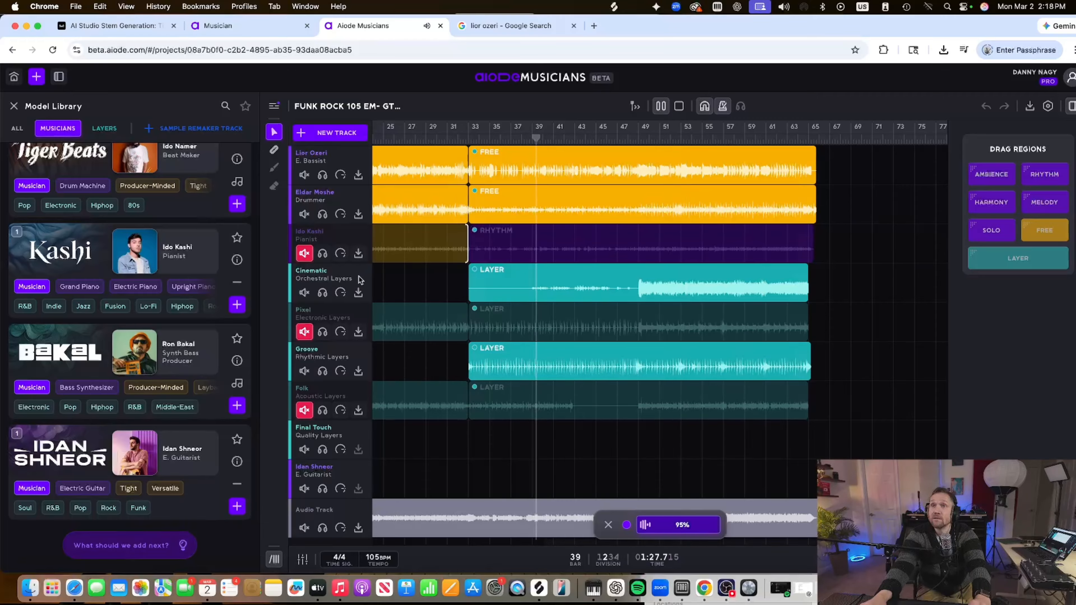
left_click(326, 294)
left_click(324, 292)
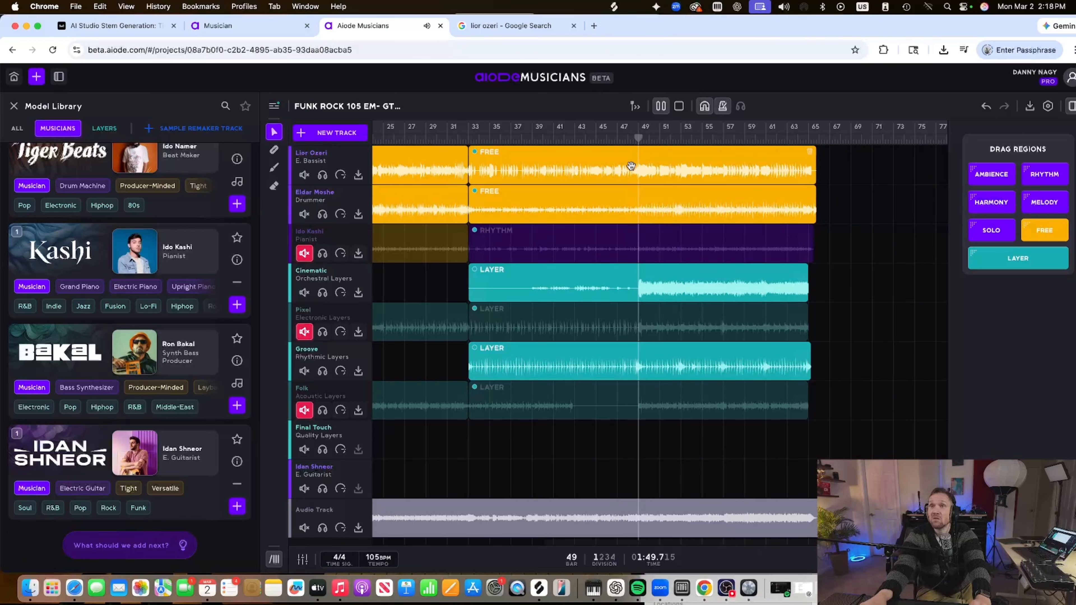
left_click(324, 294)
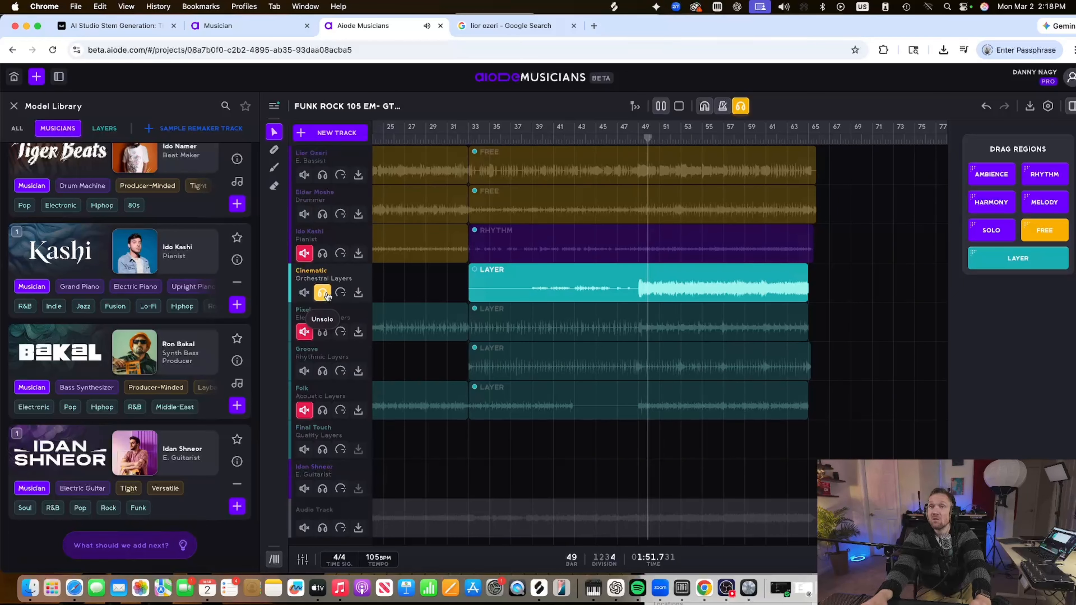
left_click(326, 294)
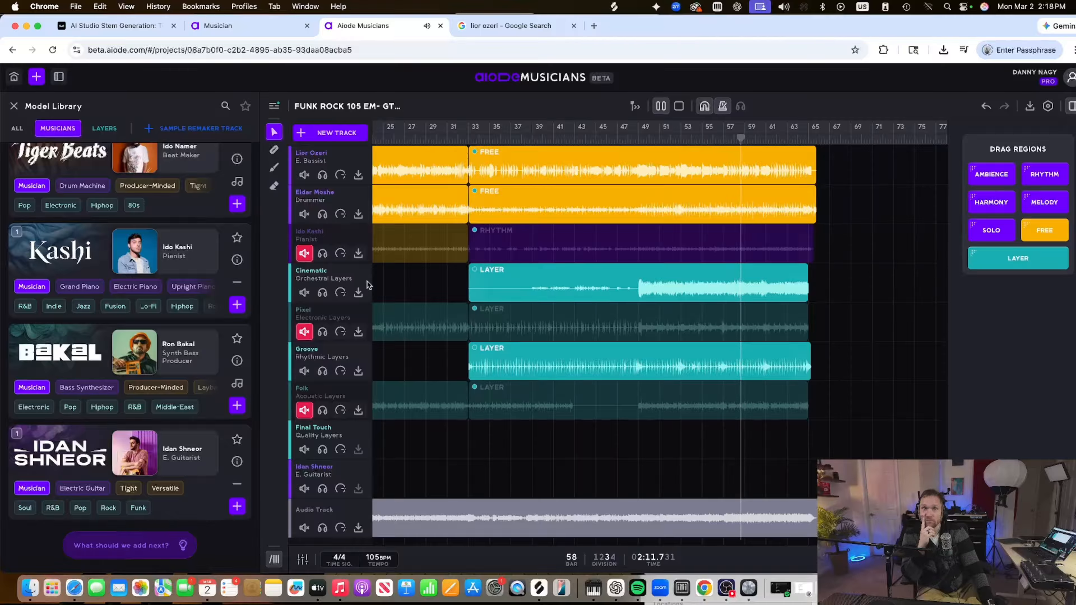
left_click(322, 293)
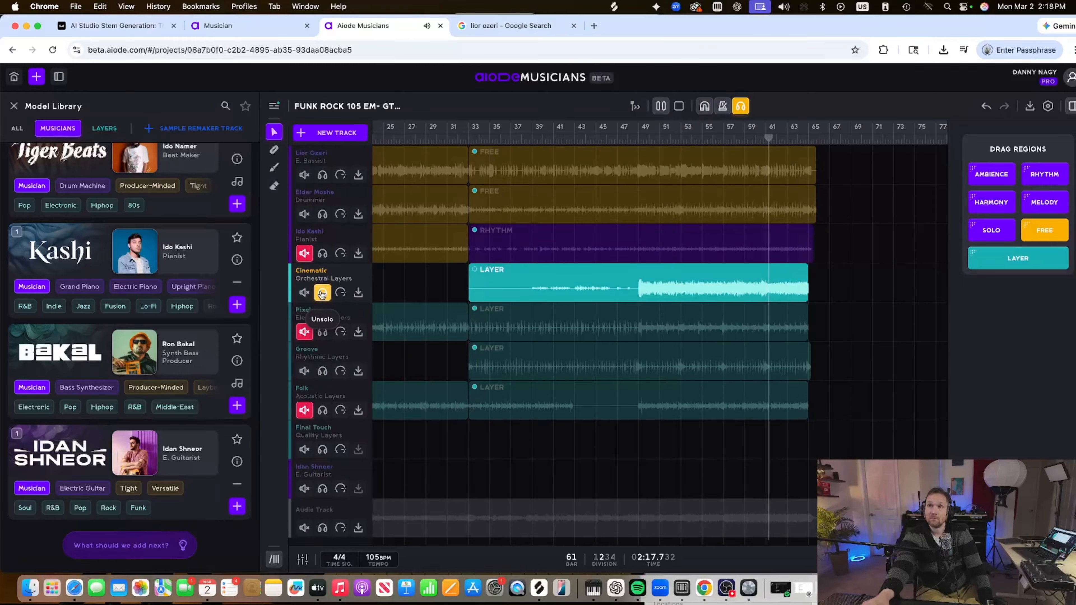
left_click(322, 292)
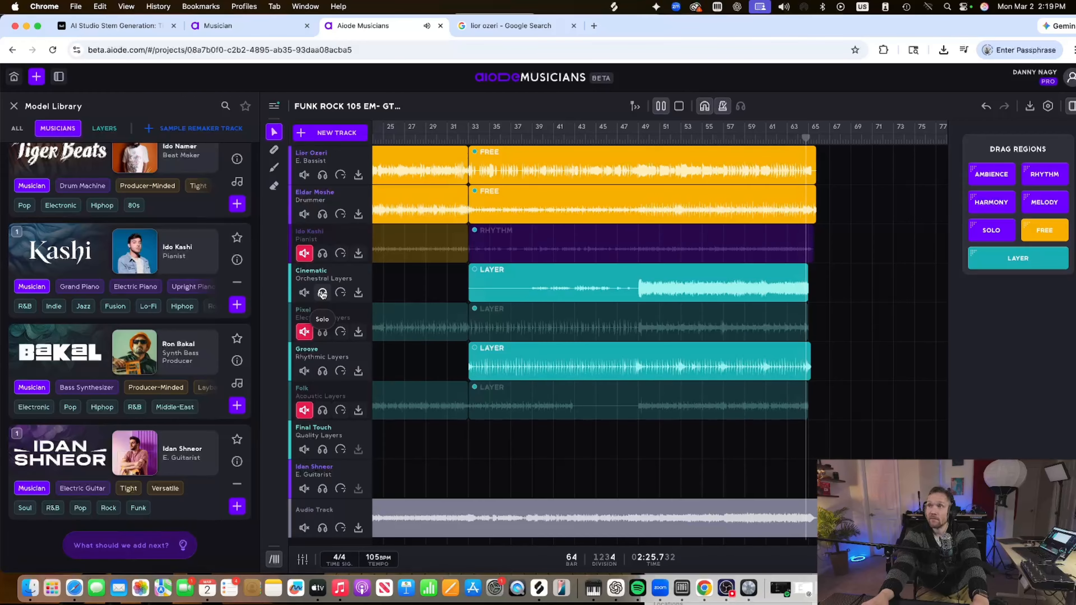
Mute the Cinematic track and generate a 32-bar Layer region on the Final Touch track starting at bar 33
left_click(304, 293)
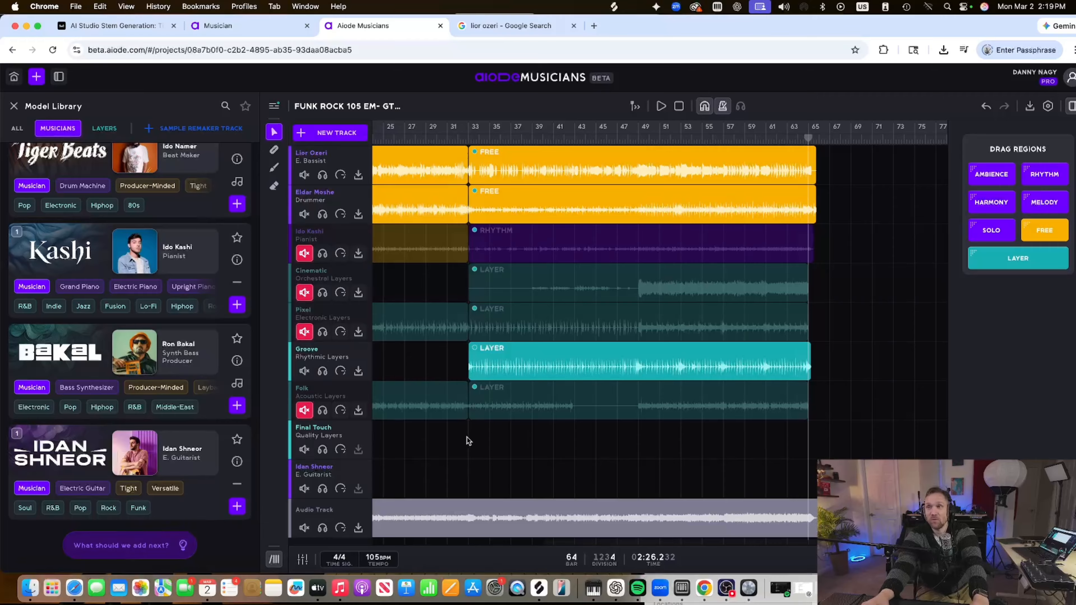
left_click_drag(467, 440, 808, 442)
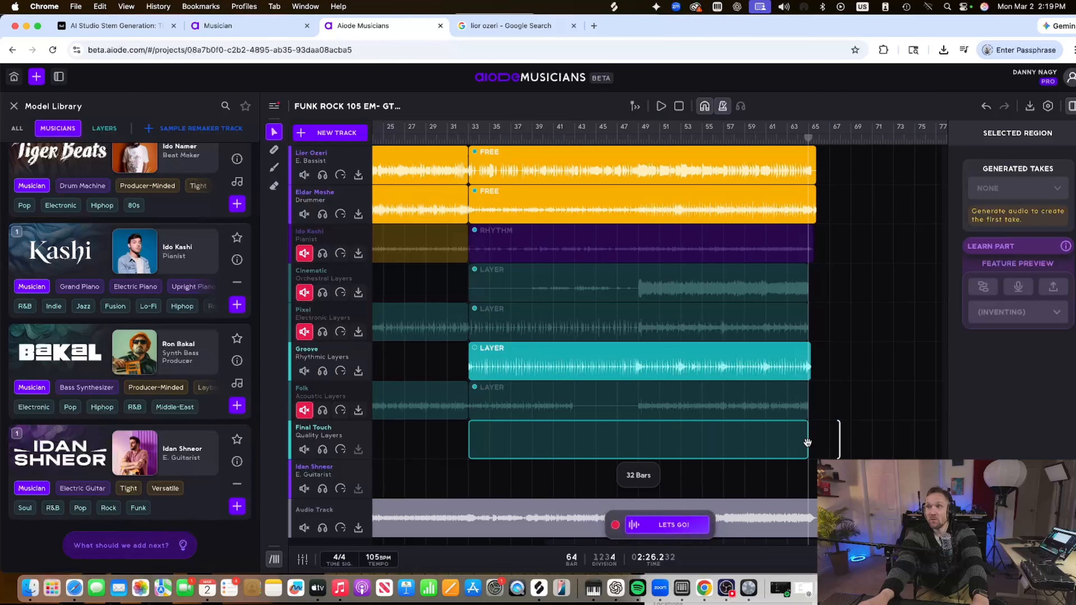
left_click(660, 524)
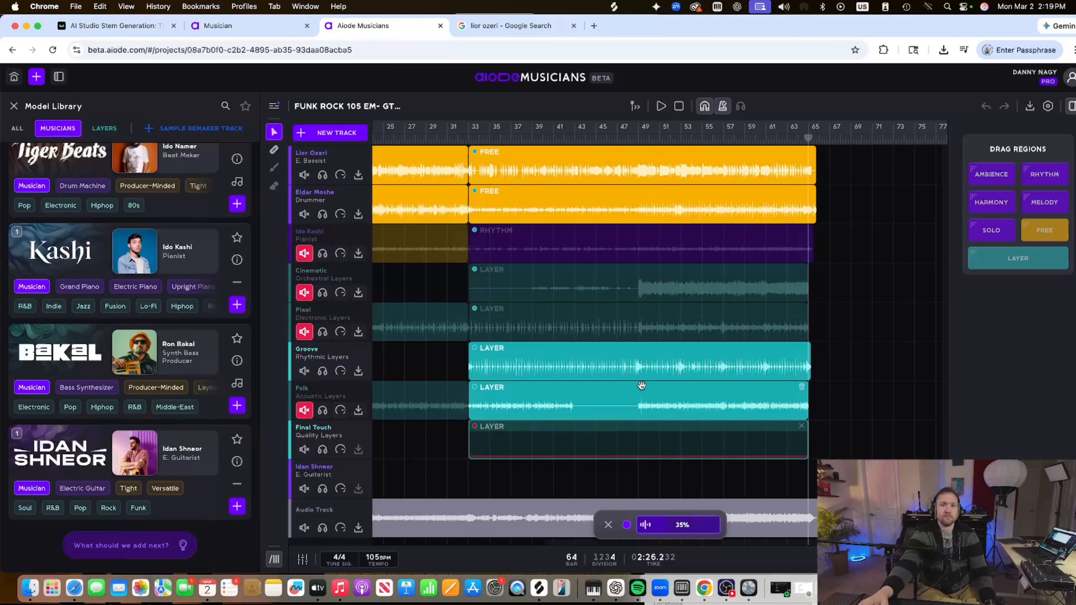
Play from bar 33, audition the Final Touch layer soloed, and return to the full mix
scroll(642, 385, "left", 1)
scroll(642, 385, "down", 1)
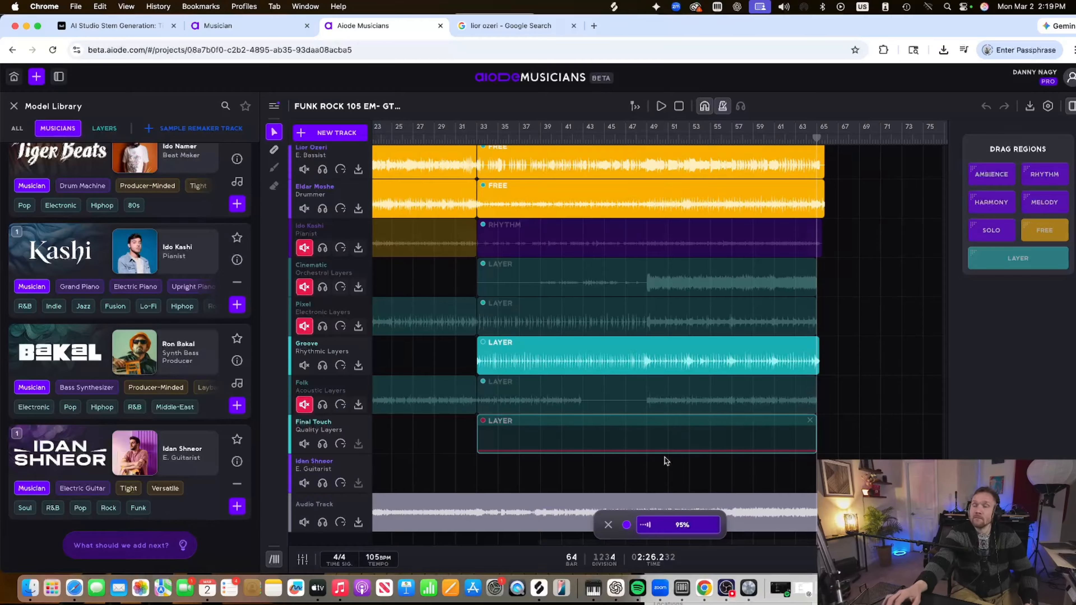
scroll(524, 406, "down", 2)
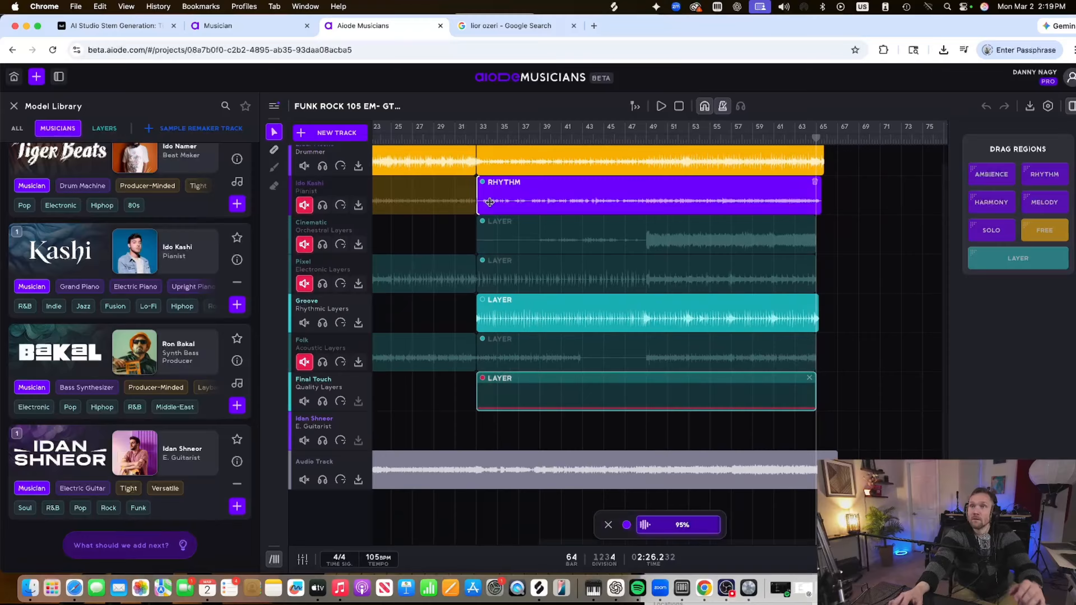
left_click(475, 137)
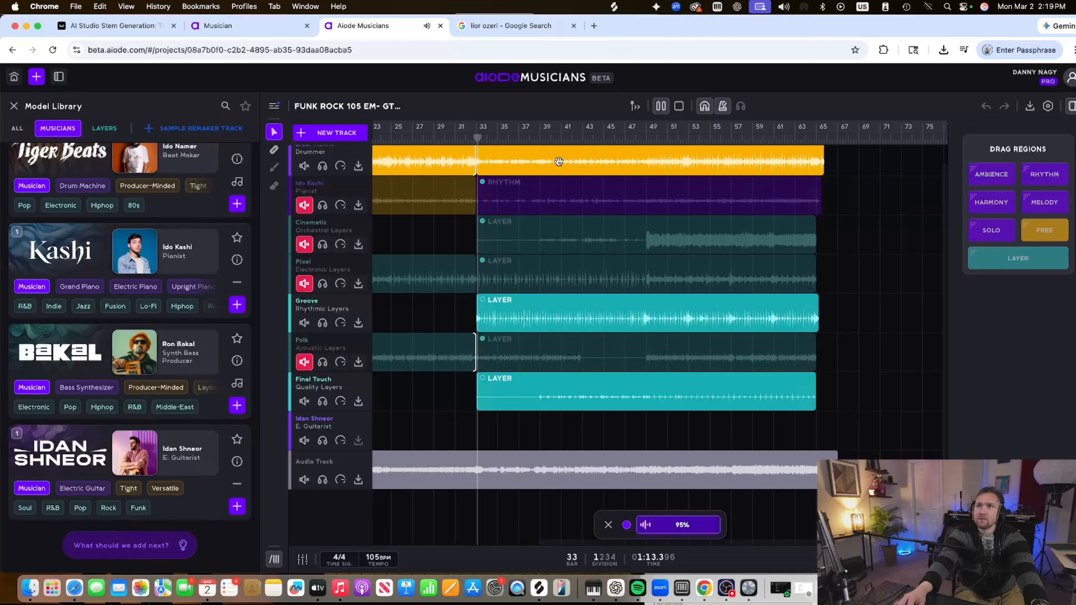
left_click(322, 401)
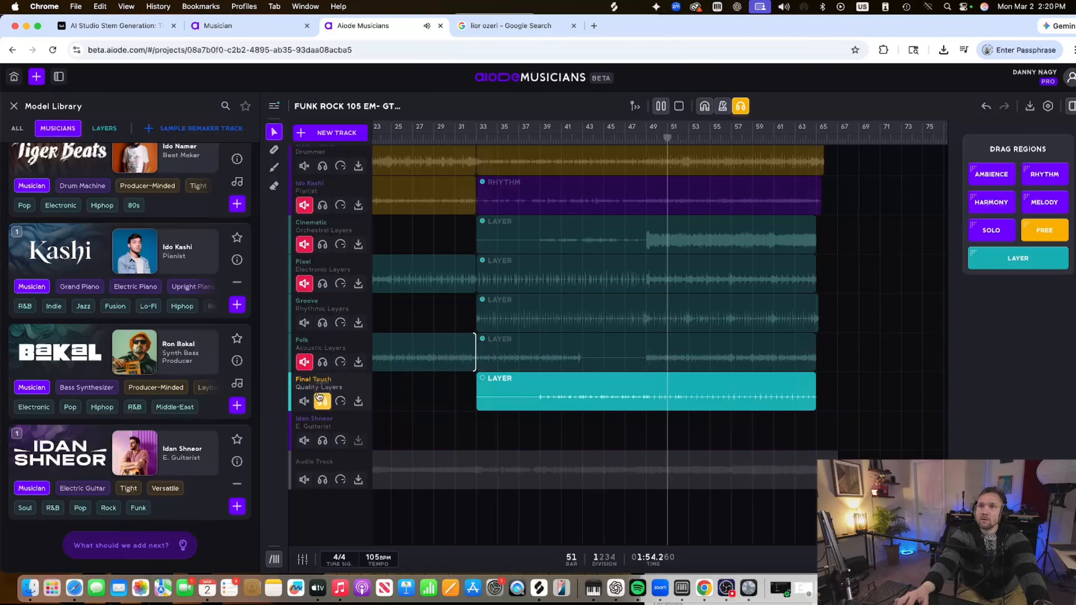
key("space")
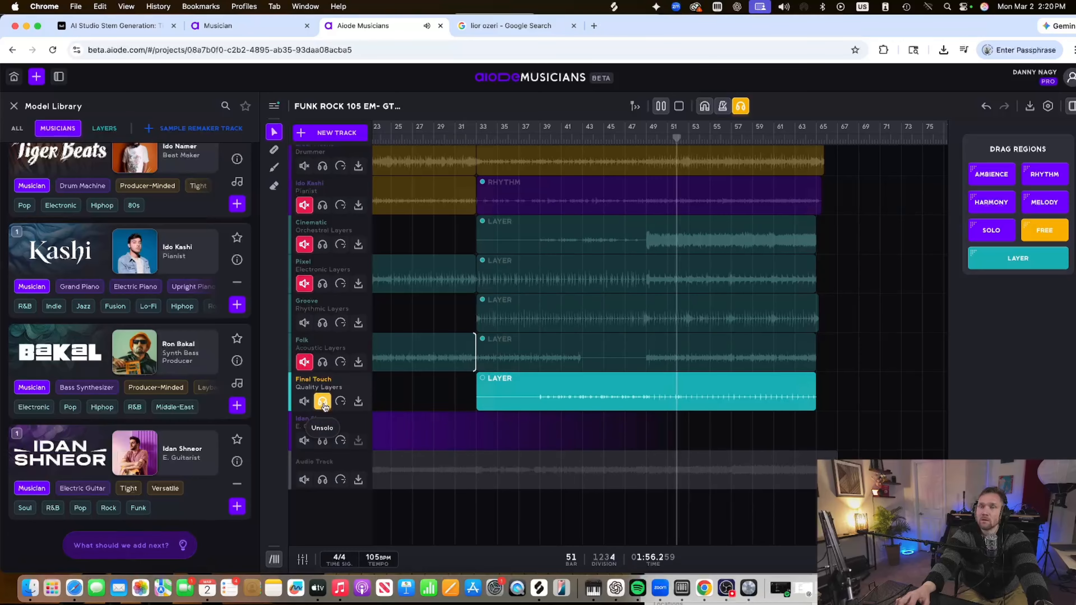
left_click(322, 401)
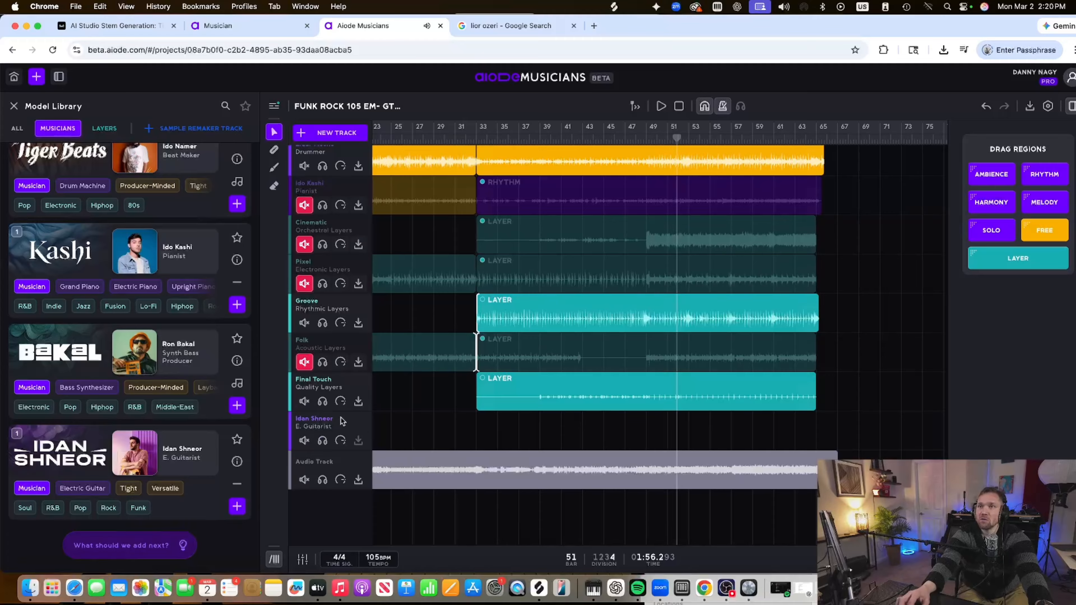
Generate a 32-bar Free region on the electric guitarist's track starting at bar 1, checking its region types and performance settings
scroll(553, 396, "left", 5)
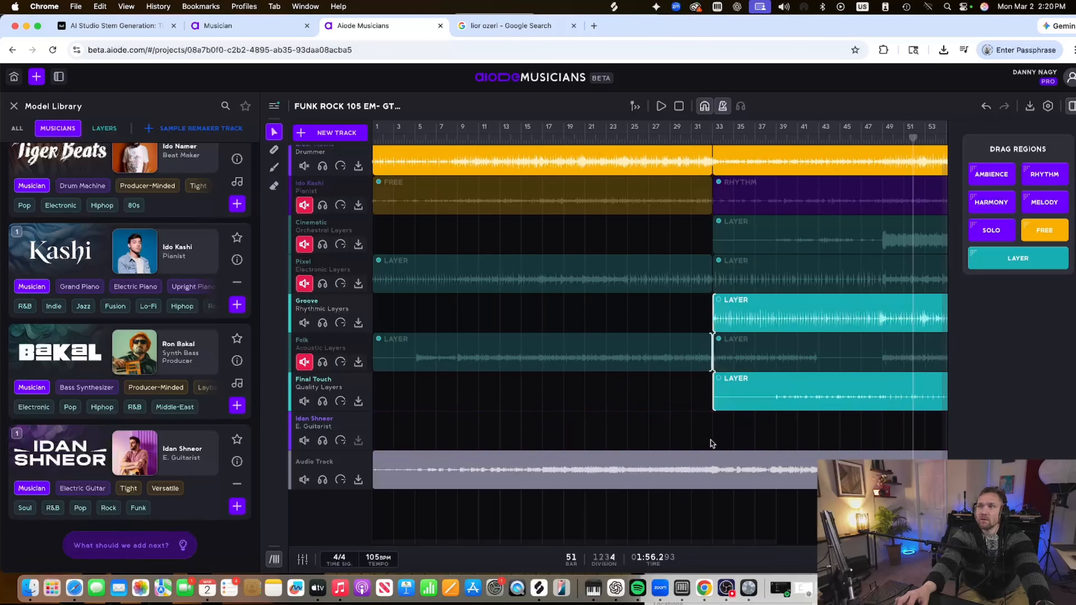
left_click_drag(712, 443, 375, 441)
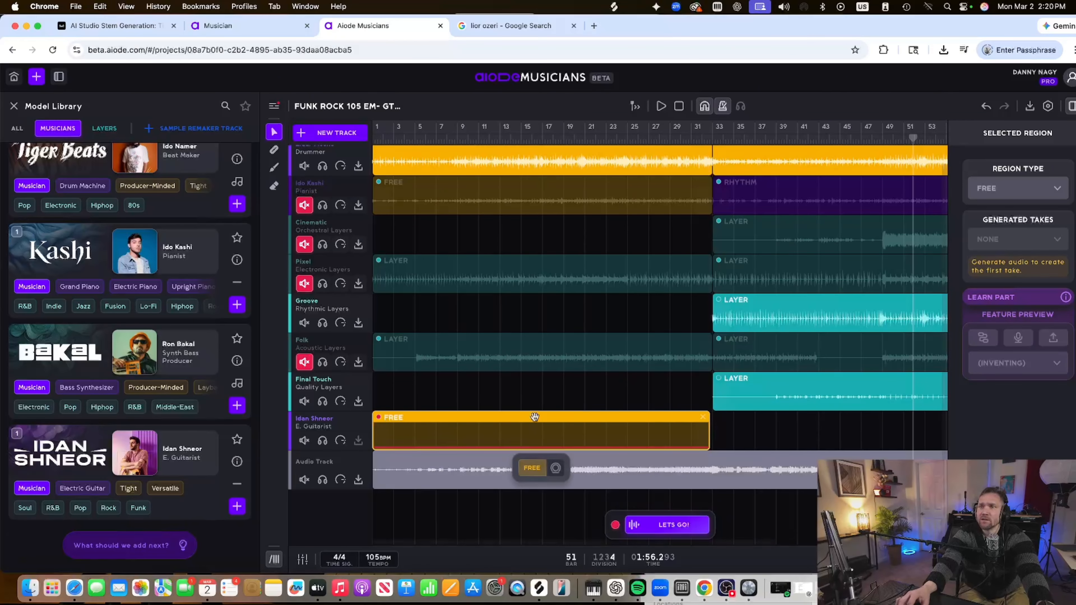
left_click(533, 468)
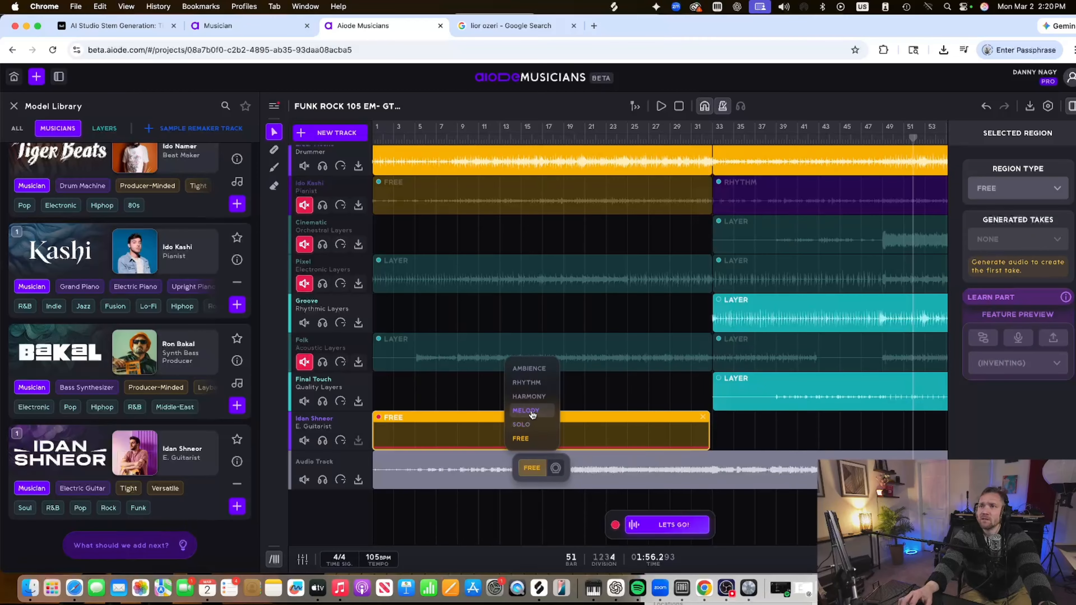
left_click(555, 468)
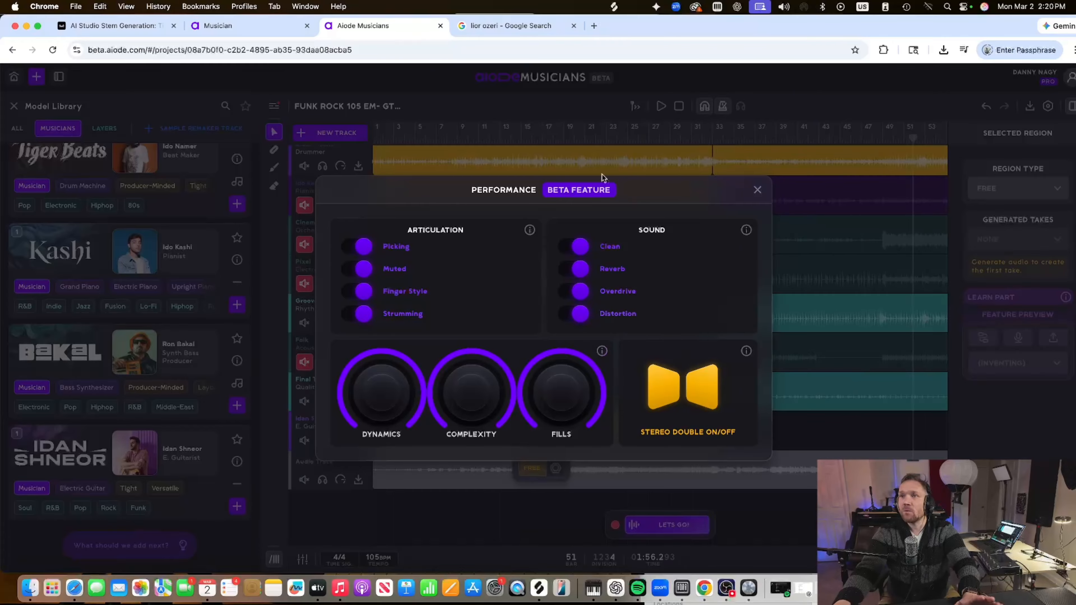
left_click(757, 190)
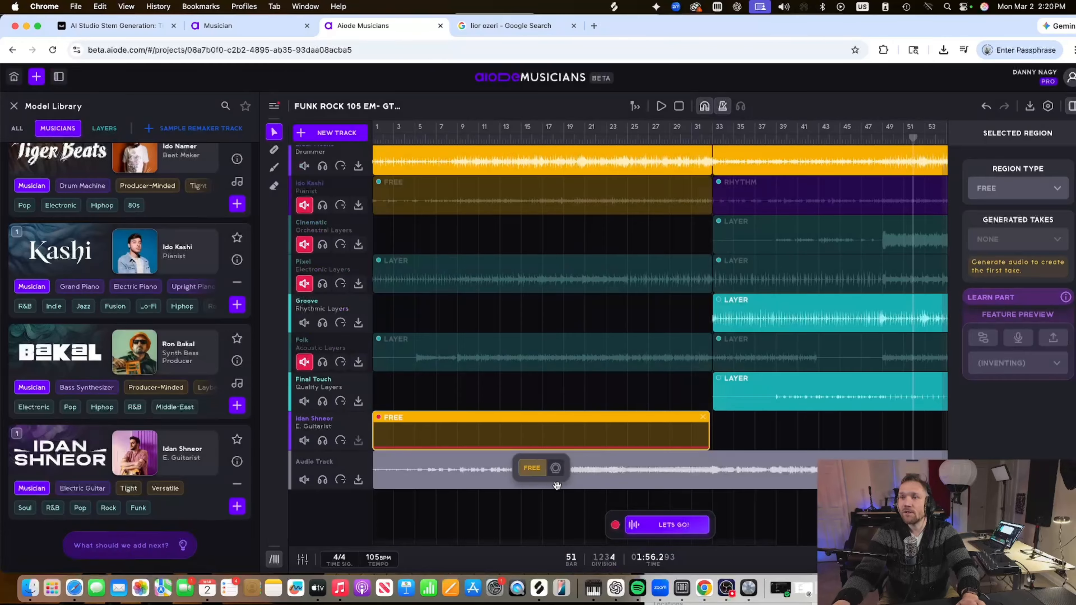
left_click(669, 525)
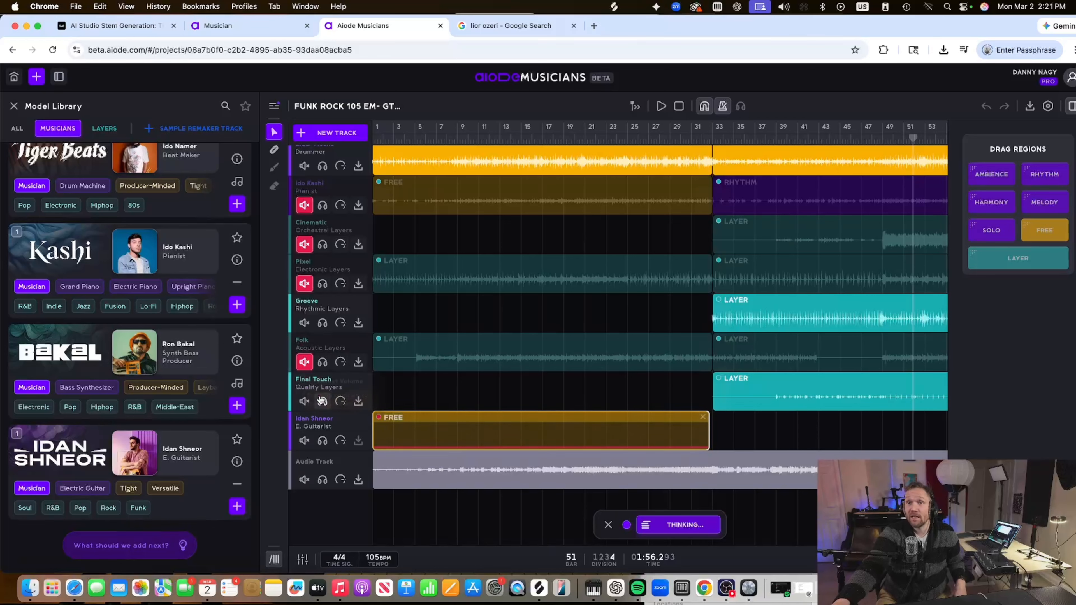
scroll(456, 365, "up", 2)
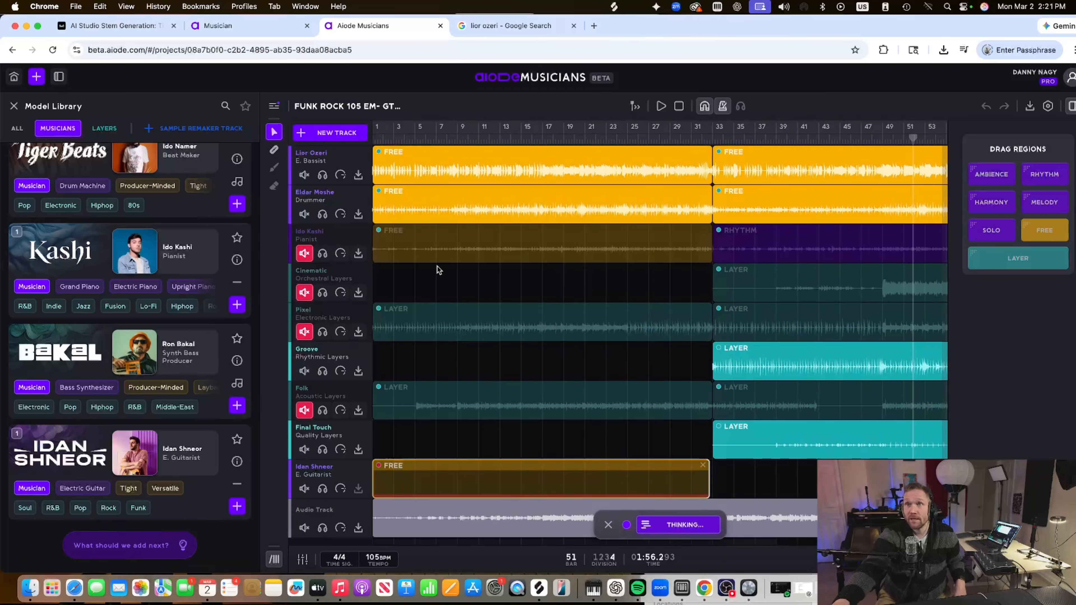
scroll(524, 291, "down", 2)
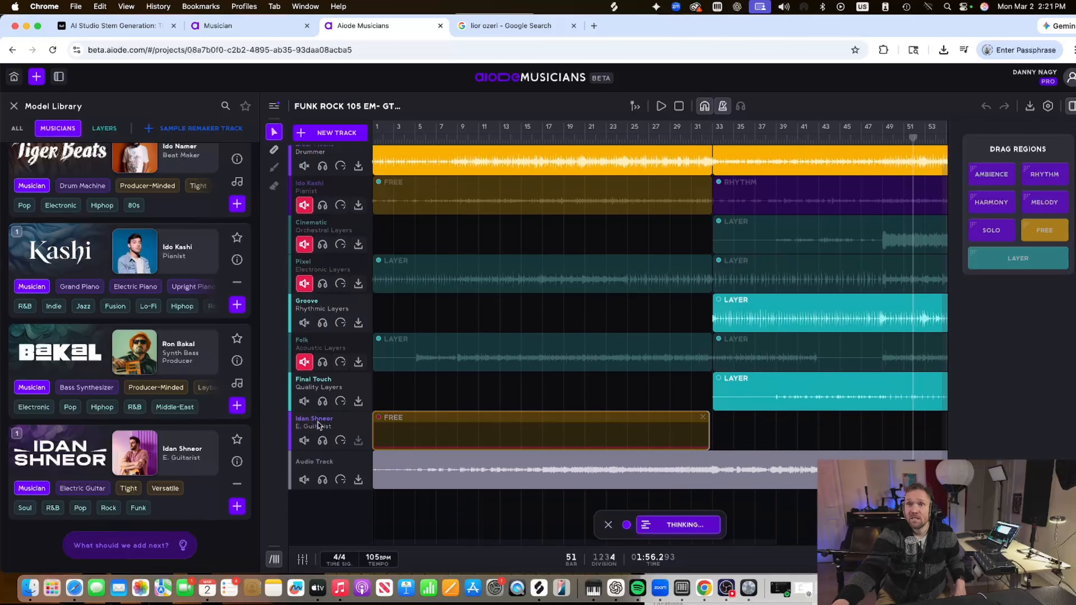
Open the electric guitarist's profile, look over their Spotify artist page, try to play the song Stop, and close the page
left_click(237, 461)
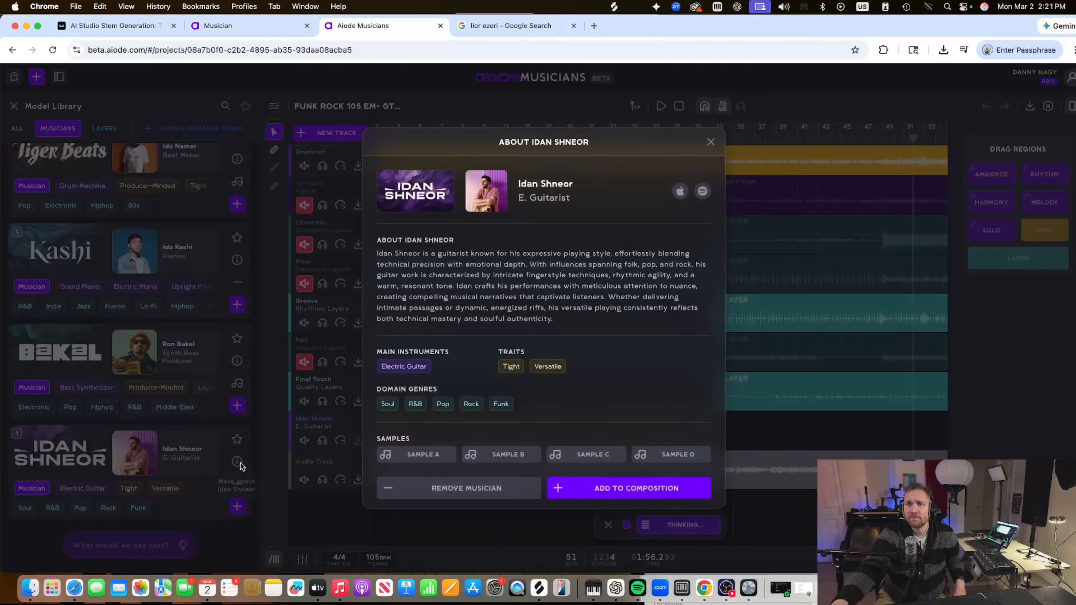
left_click(700, 191)
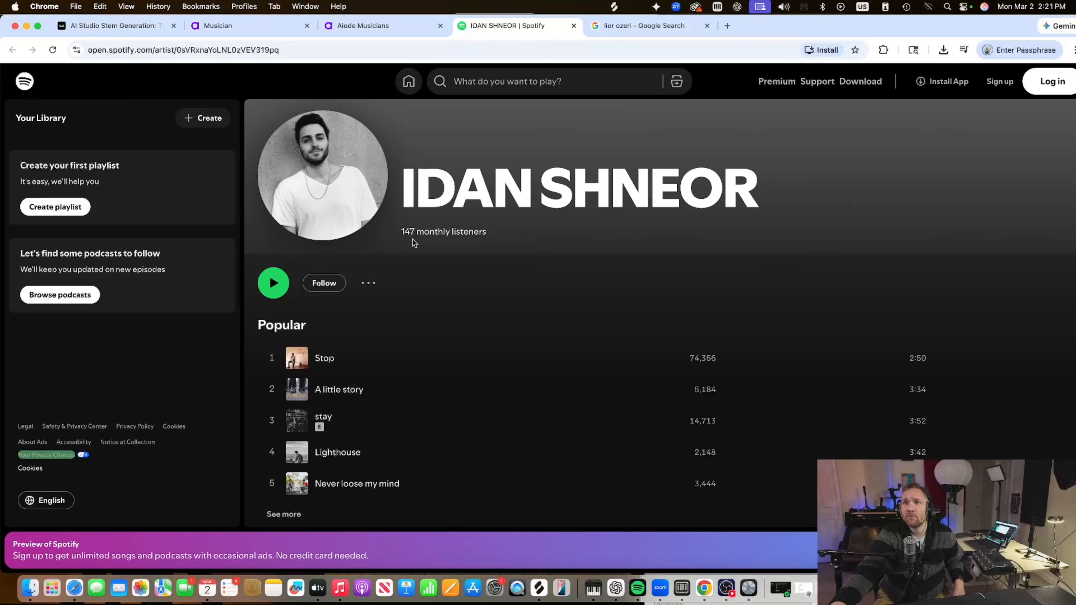
scroll(438, 247, "down", 3)
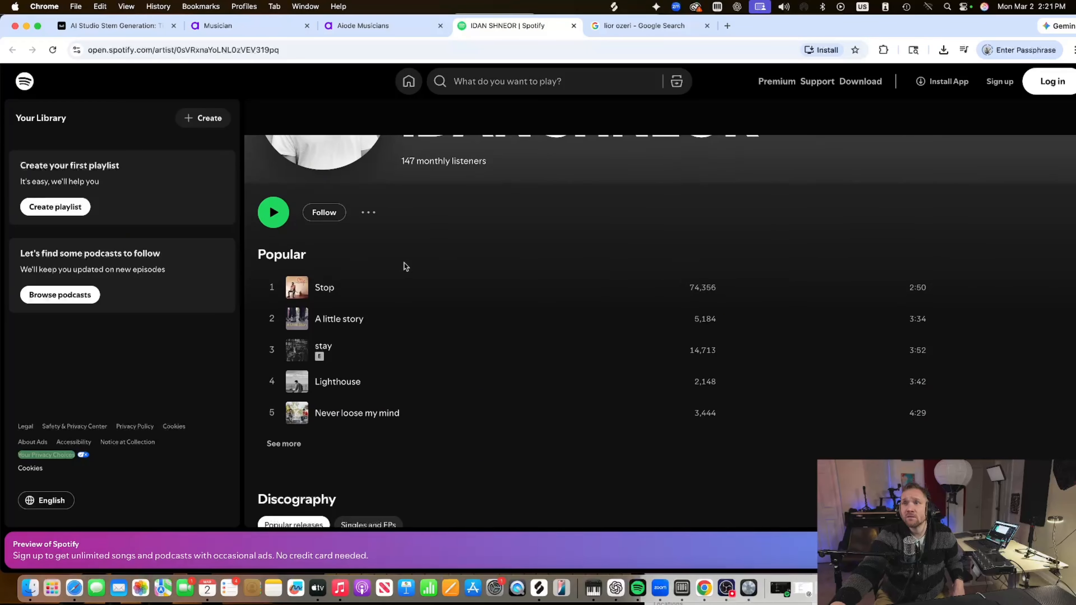
left_click(273, 289)
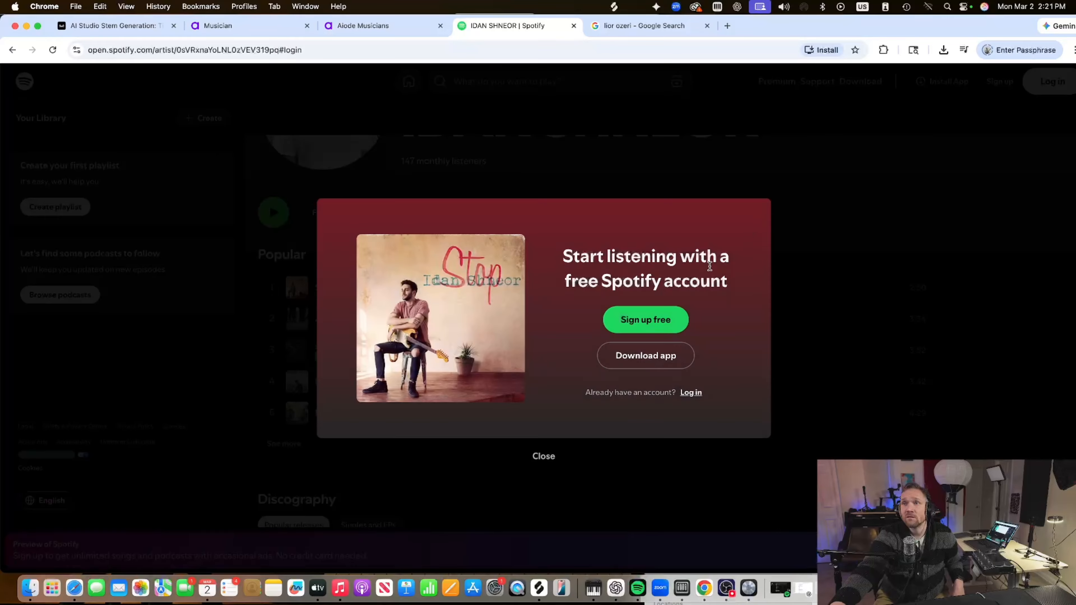
left_click(889, 240)
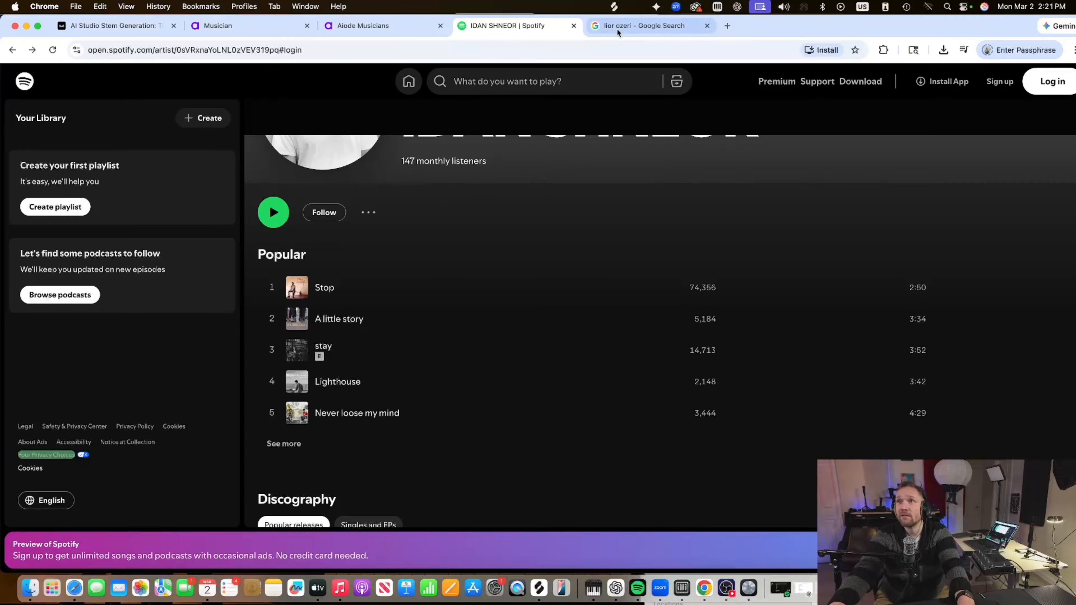
left_click(574, 26)
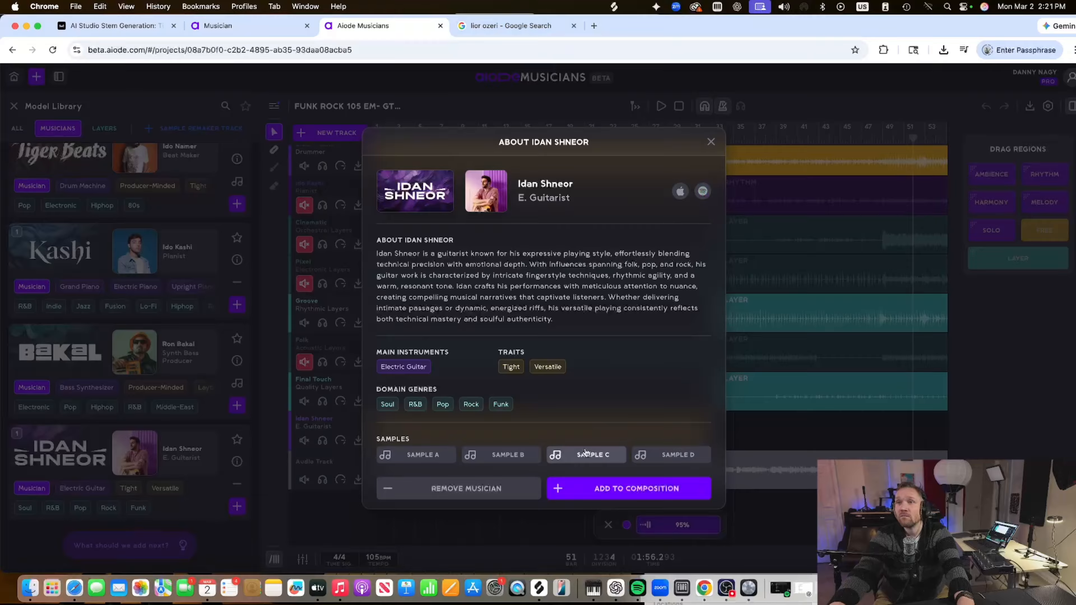
Audition samples C, B and A in the electric guitarist's profile and close it
left_click(587, 457)
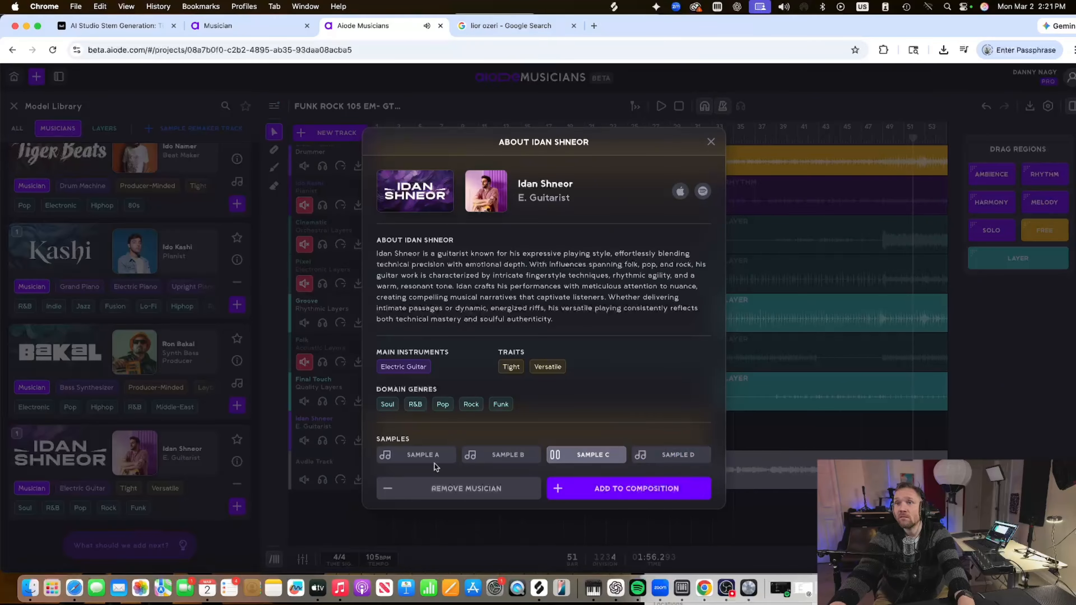
left_click(502, 456)
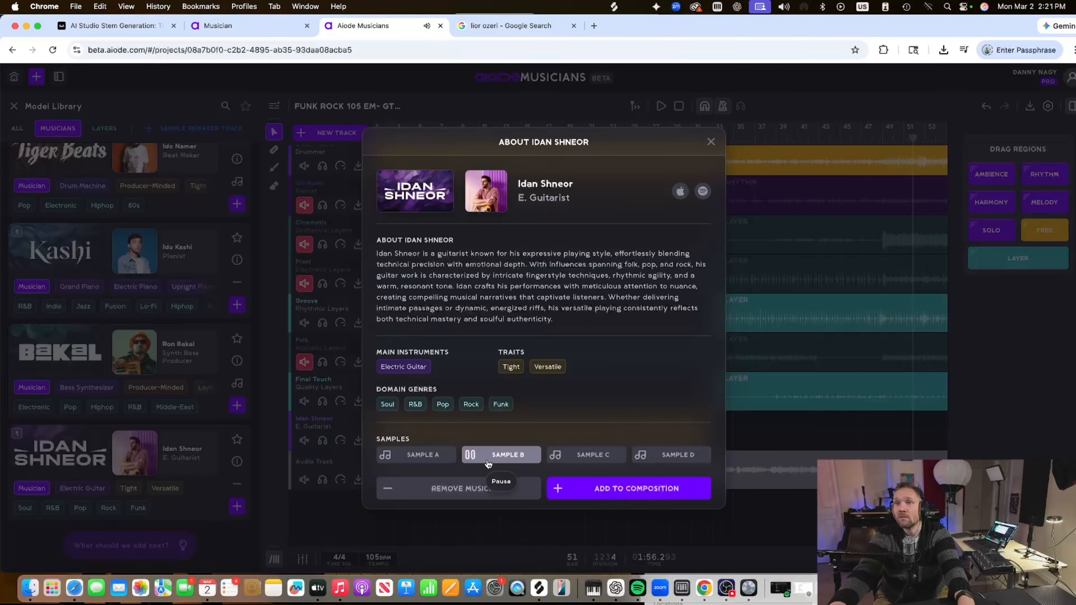
left_click(411, 456)
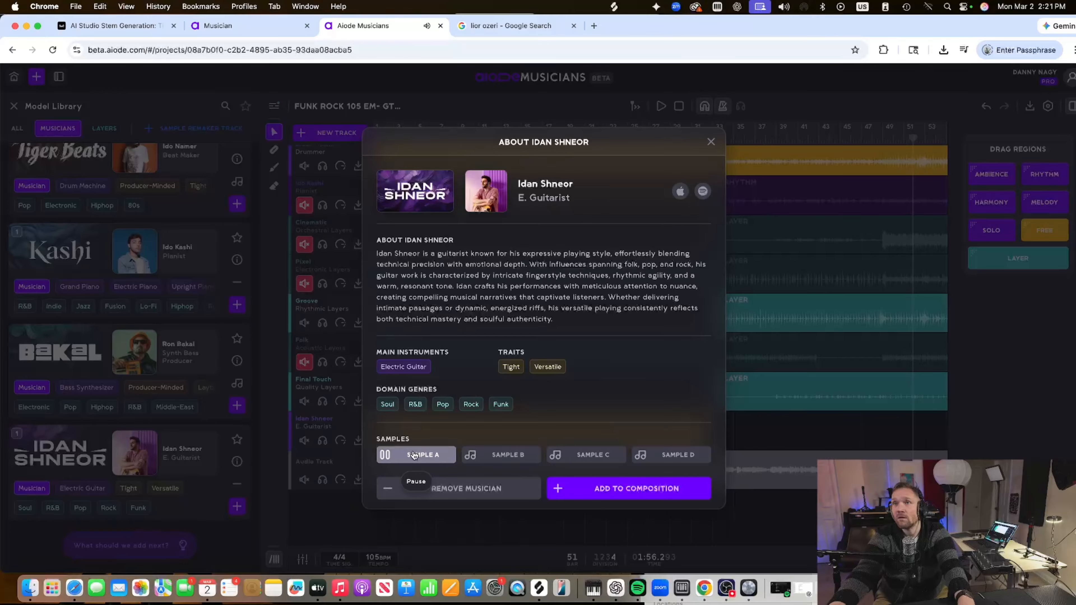
left_click(710, 143)
Play the project from bar 1 and solo the electric guitarist's track
left_click(401, 137)
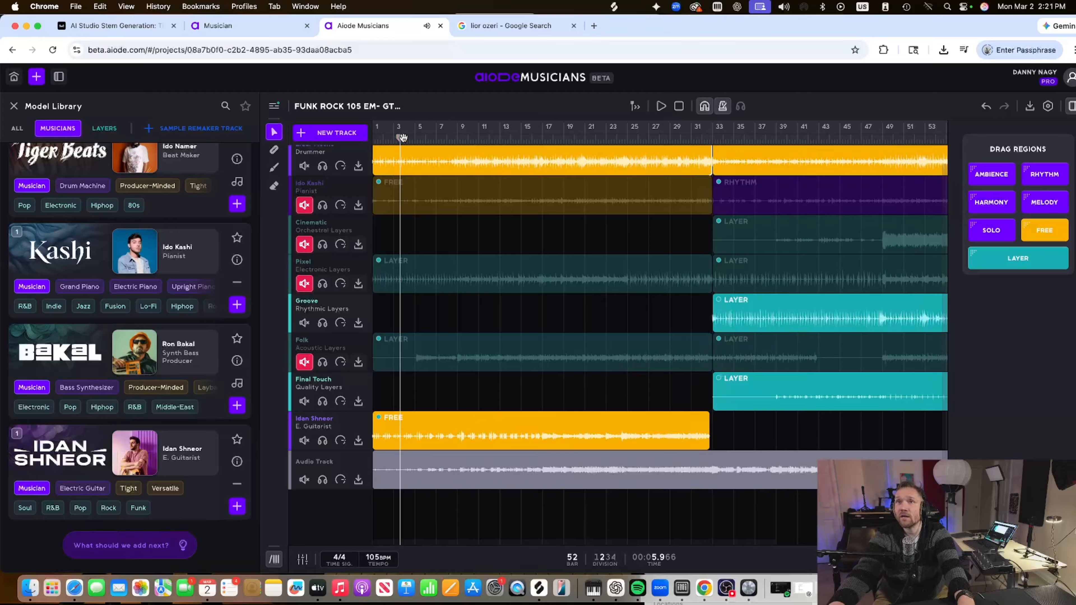
left_click_drag(403, 138, 373, 139)
key("space")
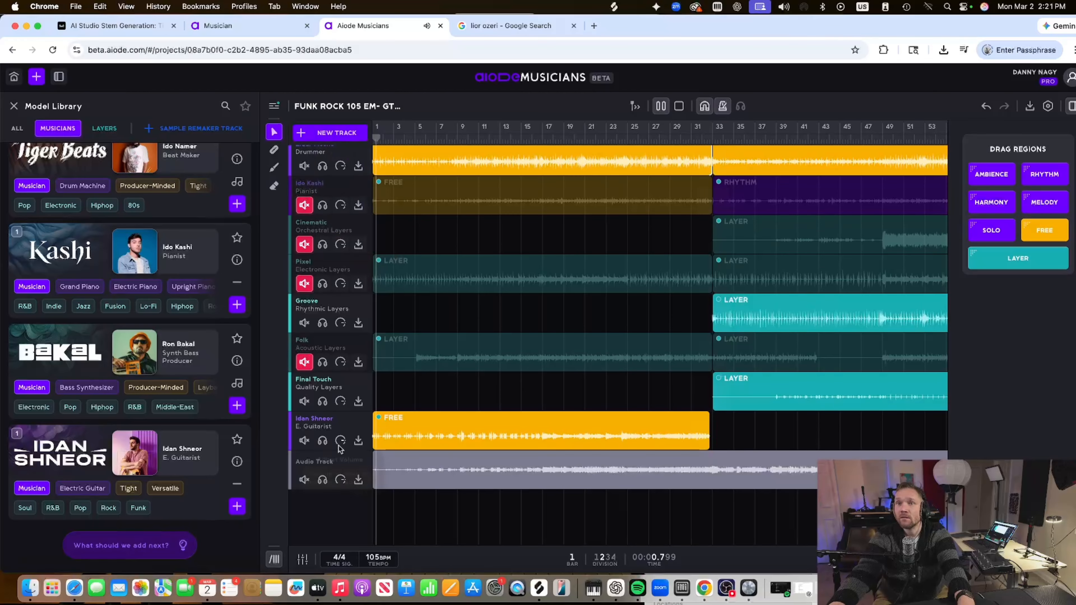
left_click(322, 441)
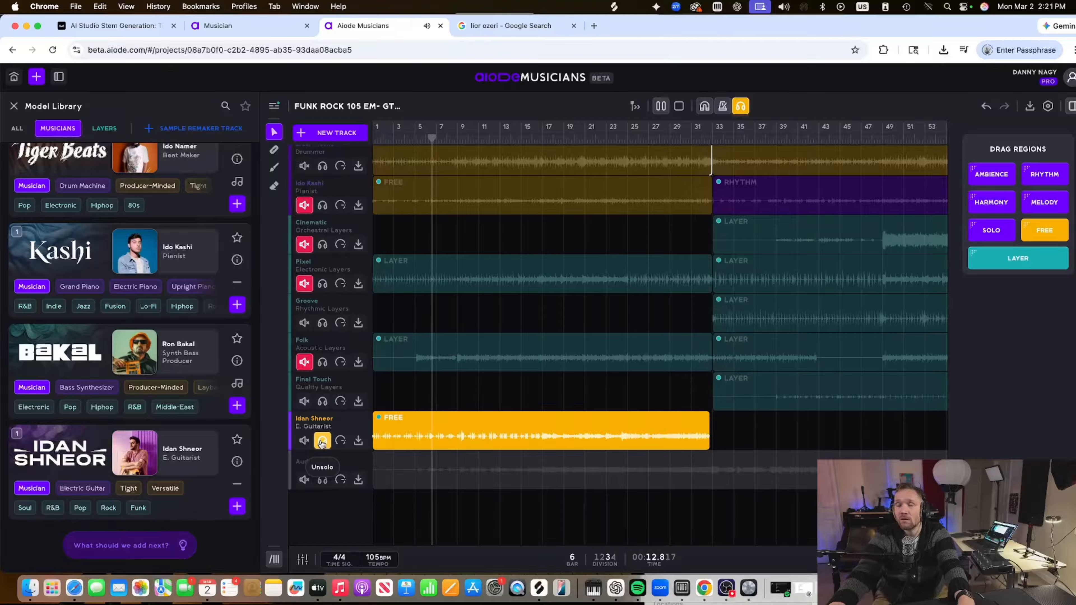
Audition the soloed electric guitar part from bar 17, stop playback, and return to the full mix
left_click(546, 147)
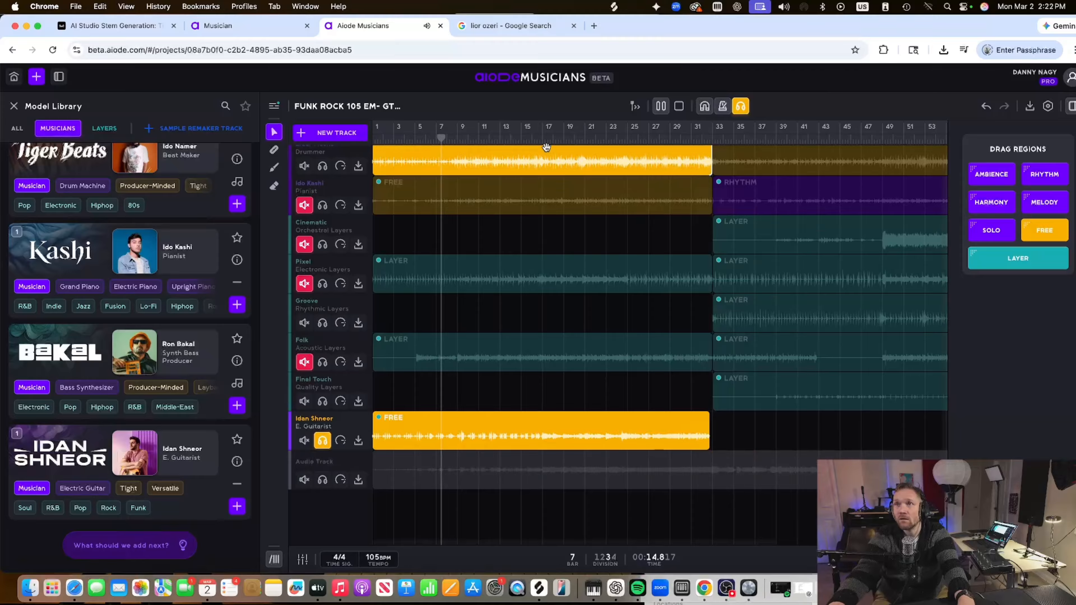
key("space")
left_click(547, 134)
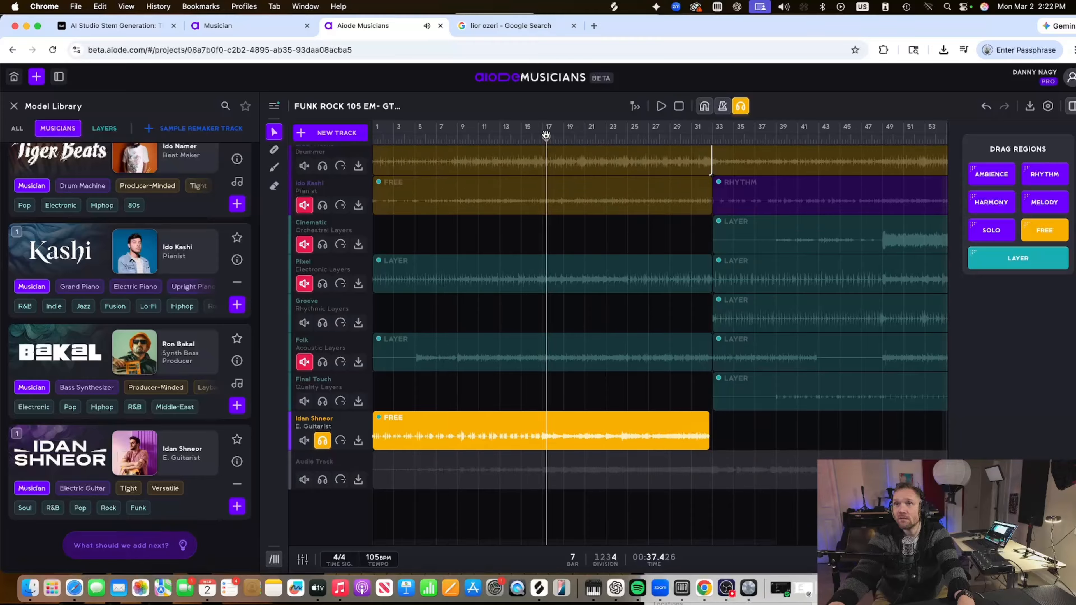
key("space")
left_click(550, 170)
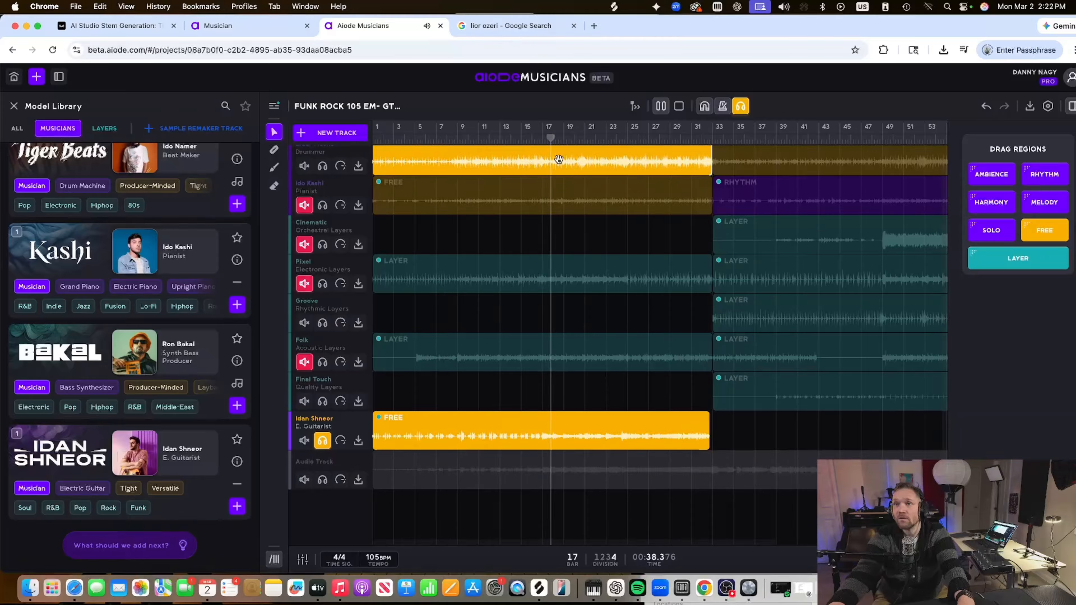
left_click(547, 177)
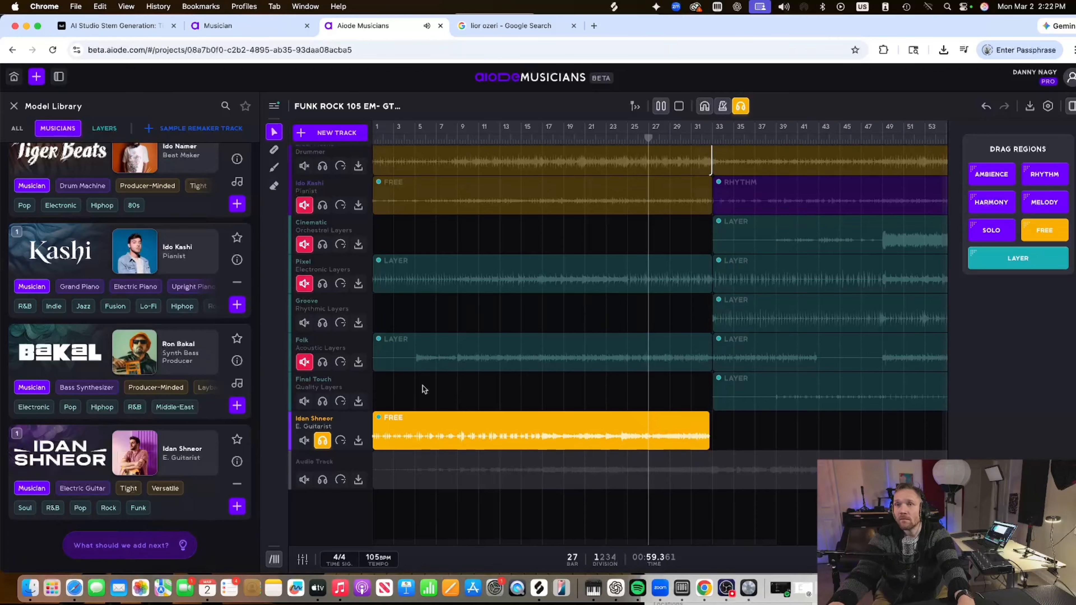
key("space")
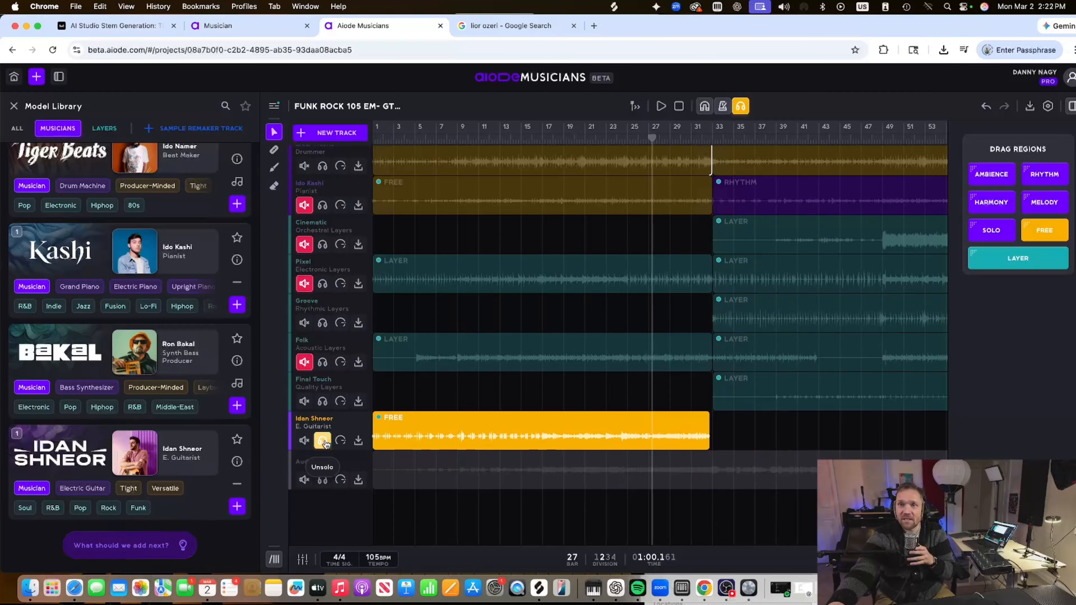
left_click(322, 441)
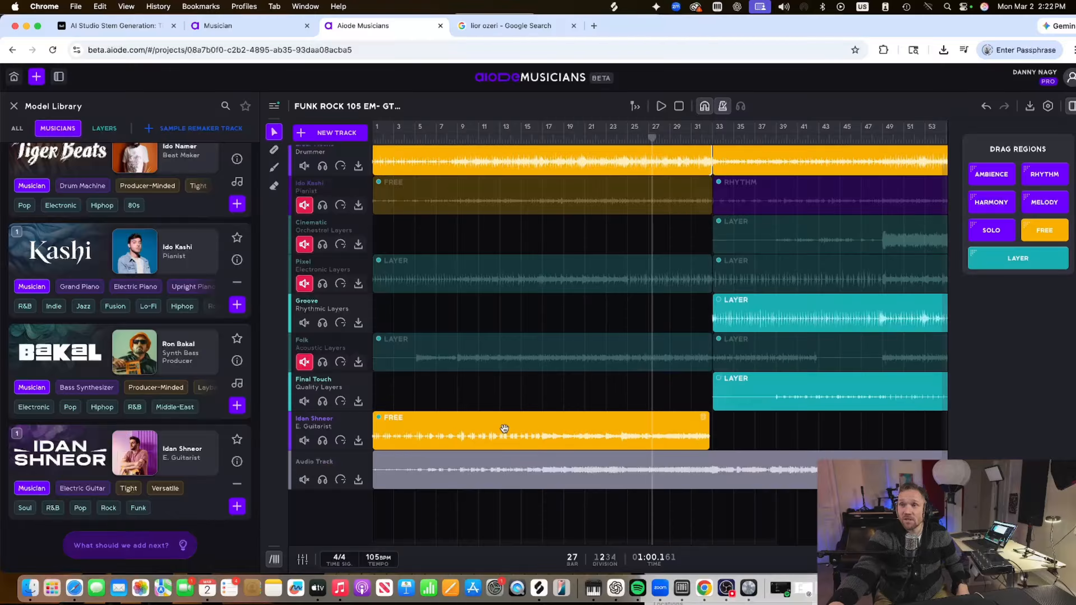
Generate a second 32-bar Free region on the electric guitarist's track starting at bar 33
left_click(683, 139)
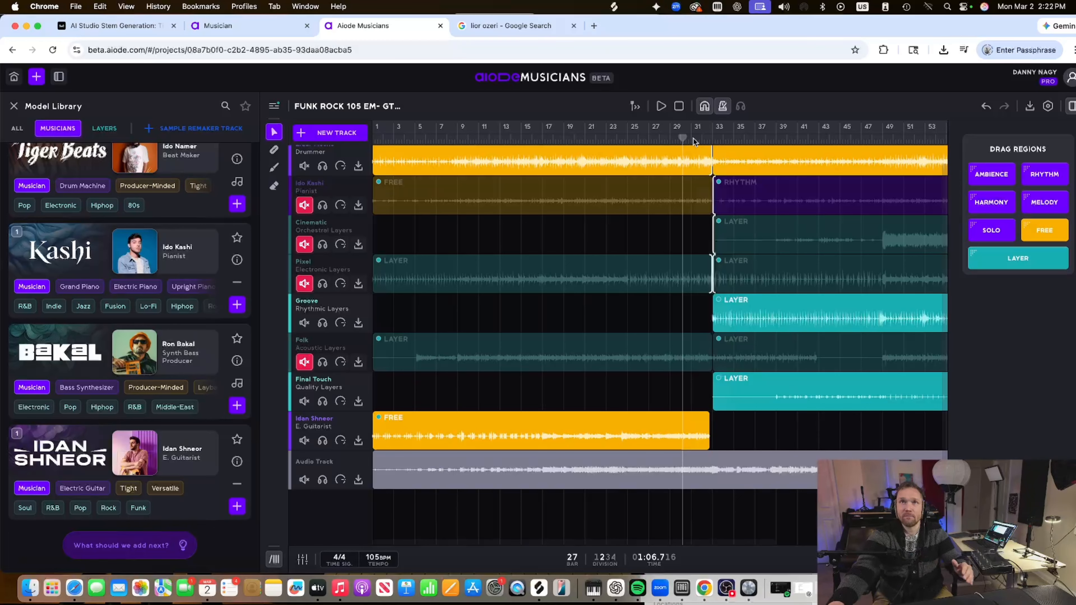
left_click(519, 139)
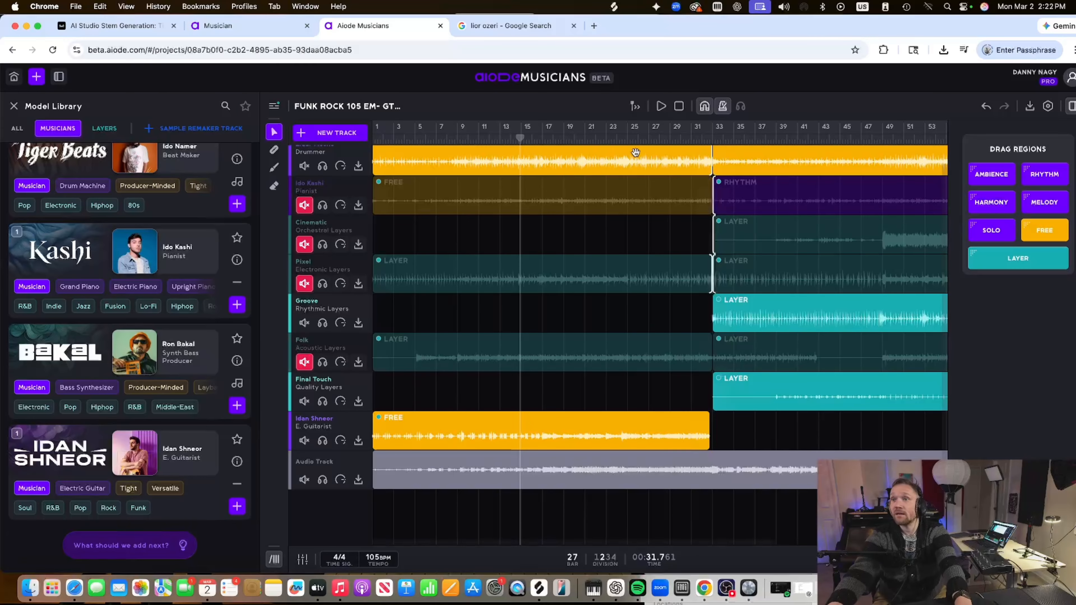
scroll(635, 153, "right", 10)
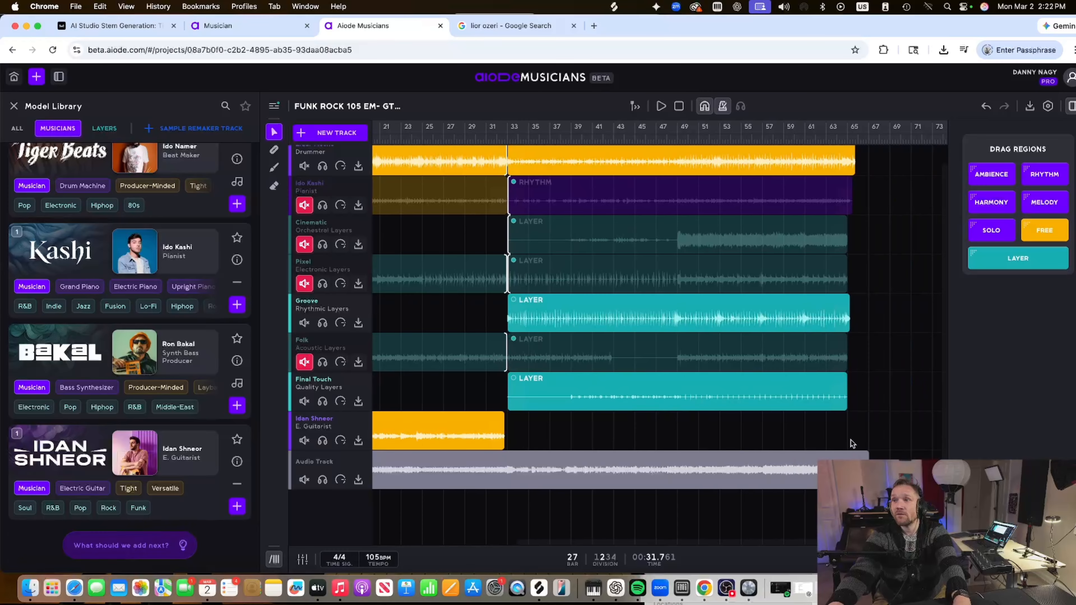
left_click_drag(850, 439, 507, 440)
left_click(668, 467)
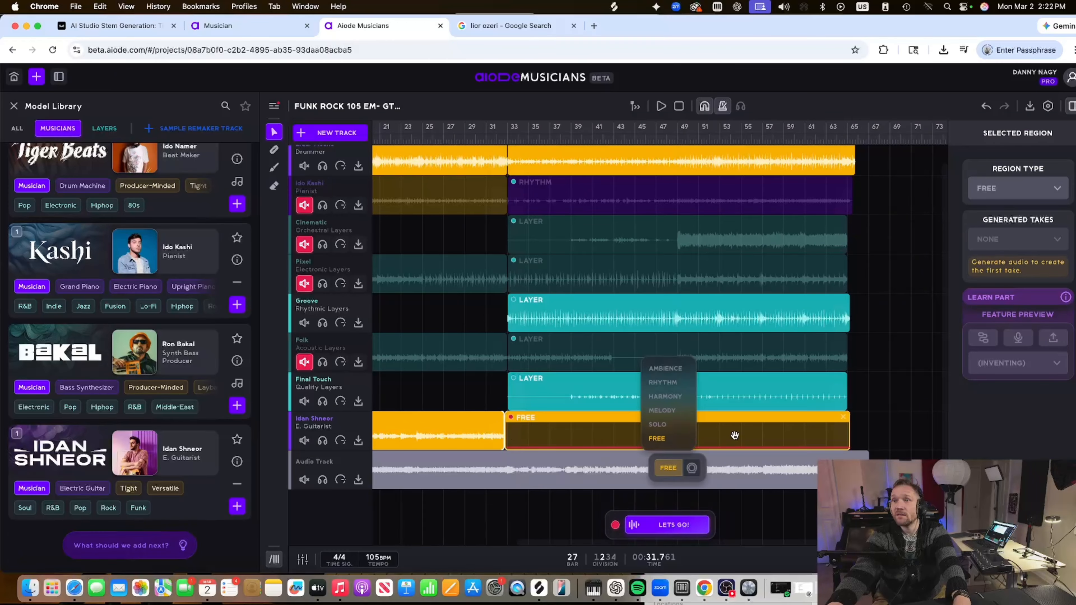
left_click(673, 525)
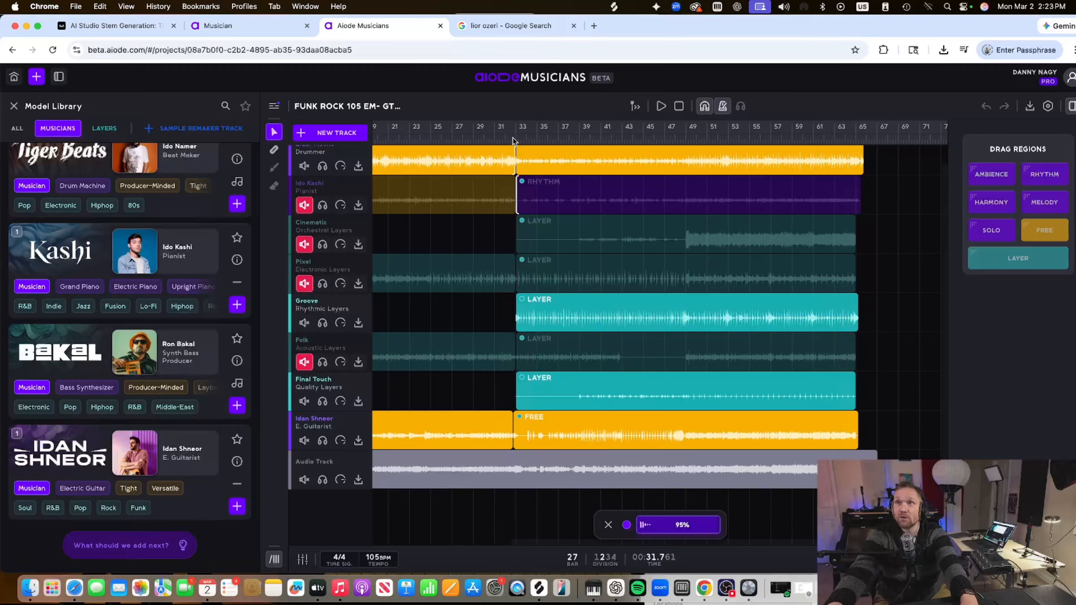
Play from around bar 34 with the original Audio Track muted, skipping ahead to around bar 48
left_click(532, 137)
key("space")
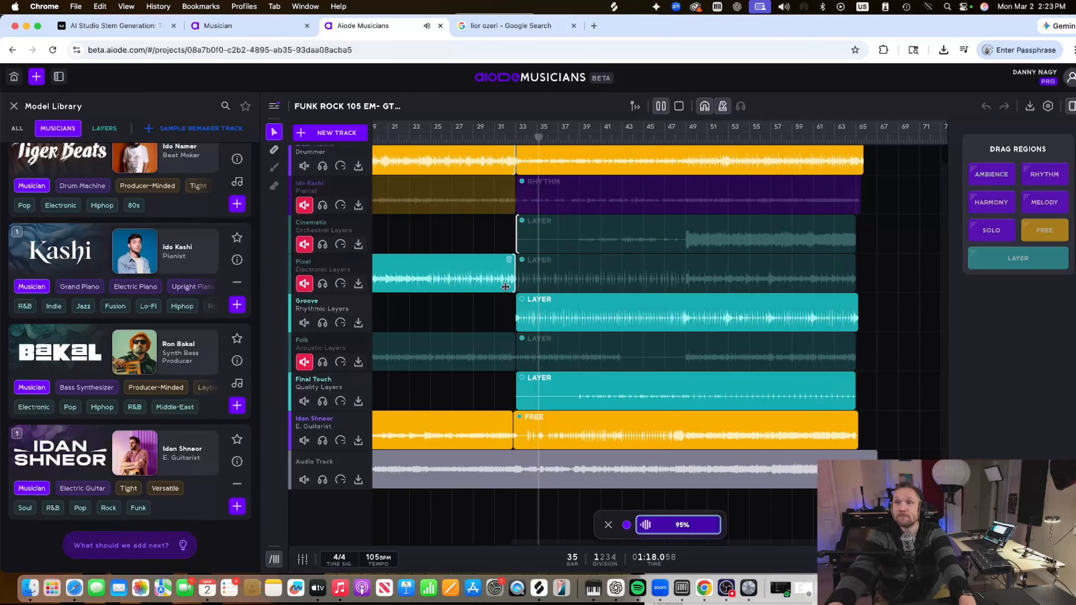
left_click(304, 480)
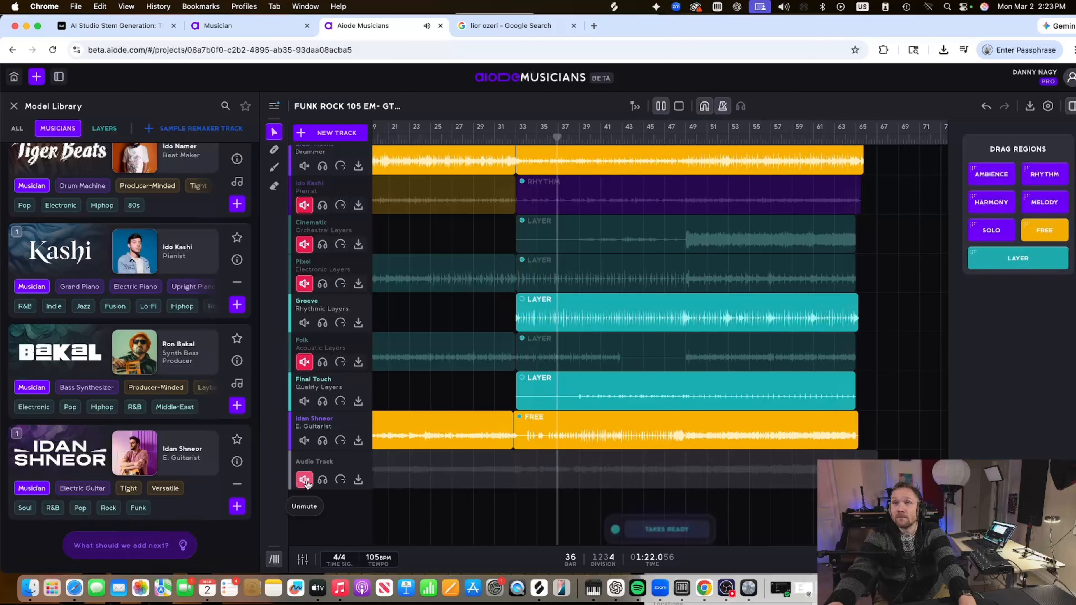
left_click(305, 481)
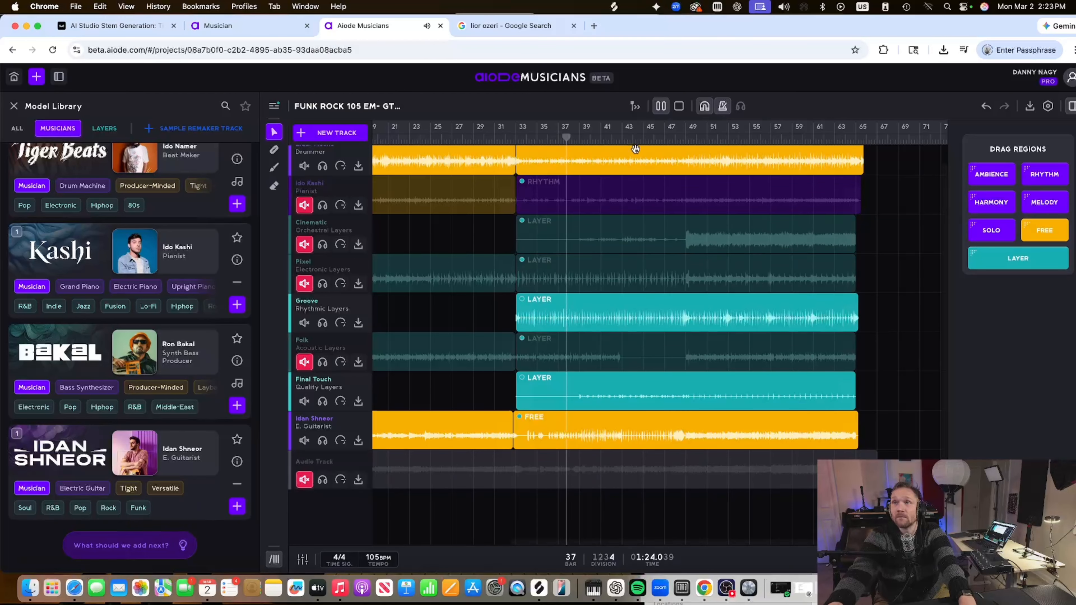
left_click(680, 140)
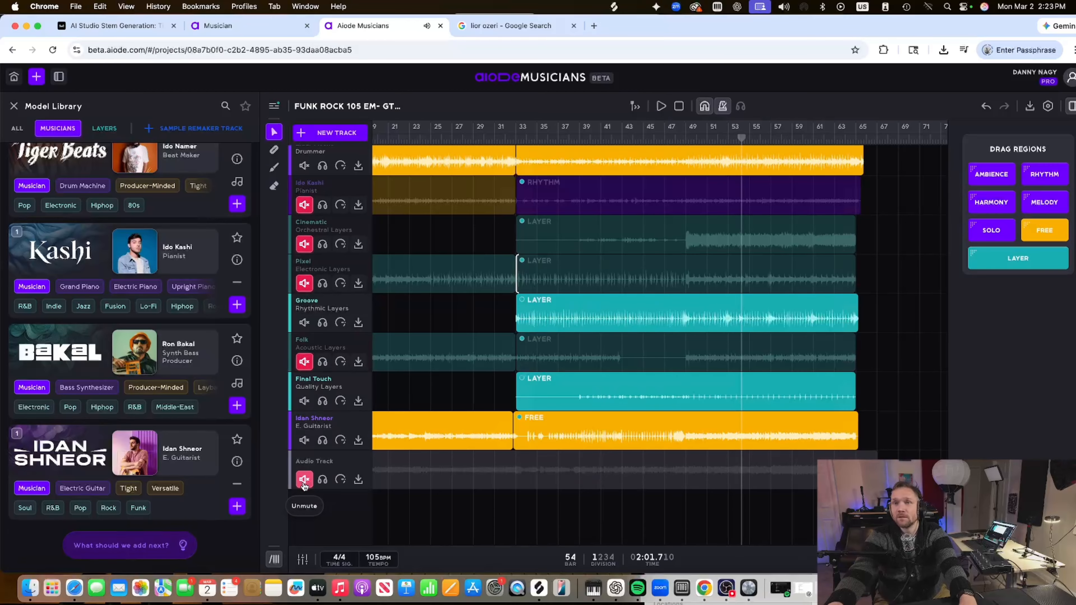
Unmute the Audio Track, Folk, Pixel, Cinematic and pianist tracks, and move the playhead to around bar 3
left_click(304, 475)
left_click(304, 362)
left_click(304, 282)
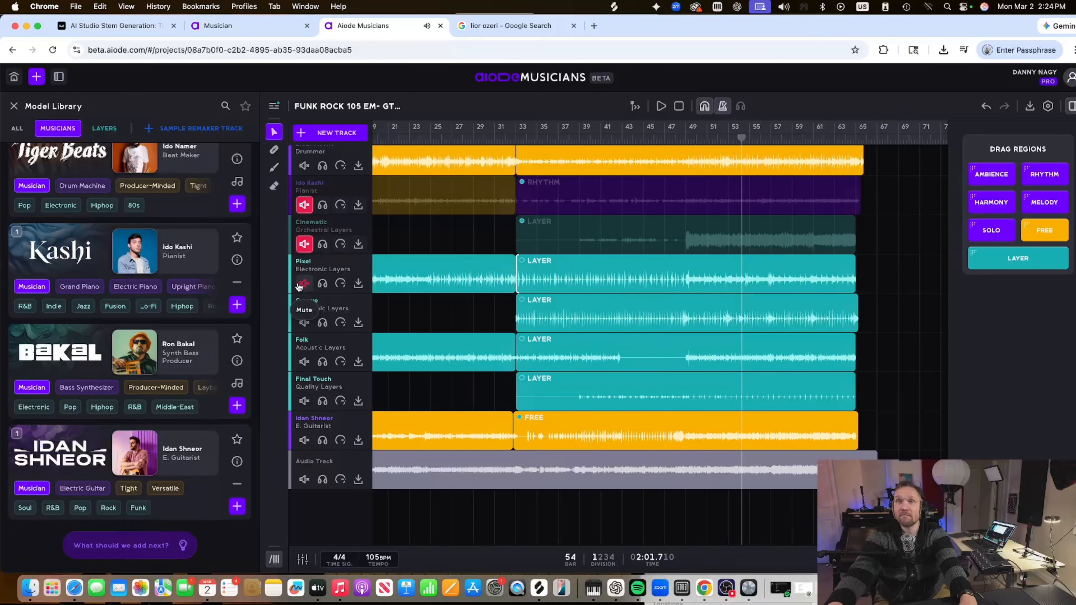
left_click(304, 244)
left_click(304, 205)
scroll(498, 173, "up", 3)
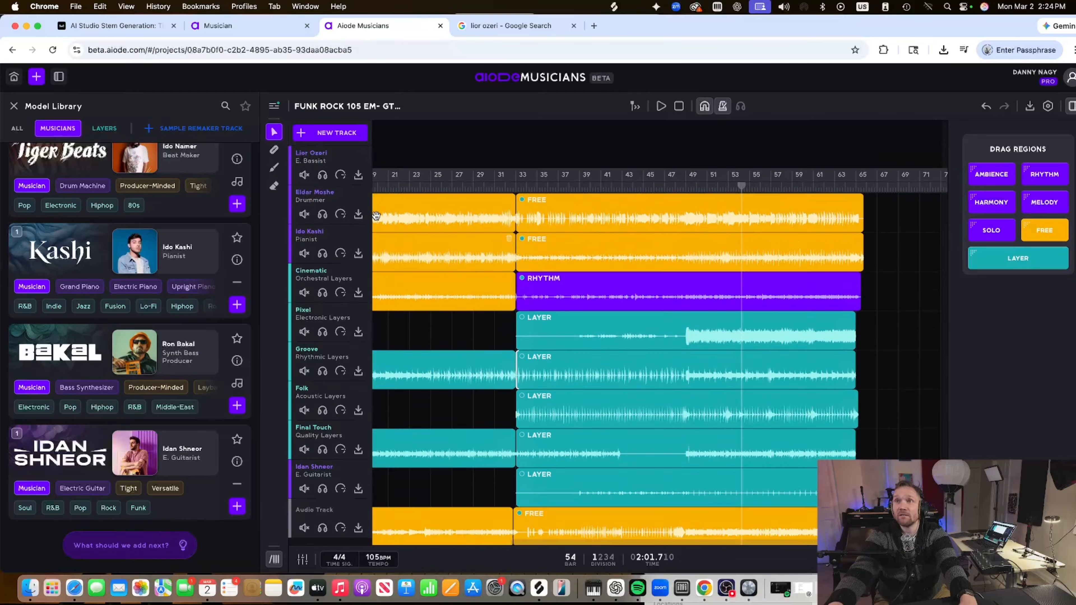
scroll(498, 172, "left", 5)
left_click(401, 138)
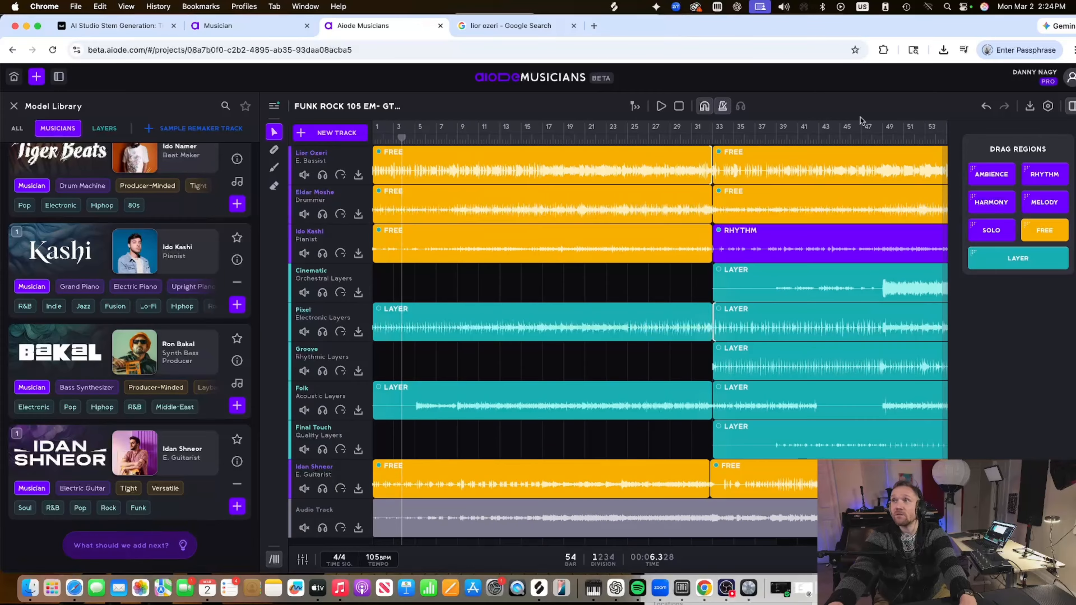
Export all stems of the project as WAV files and close the export dialog
left_click(1028, 108)
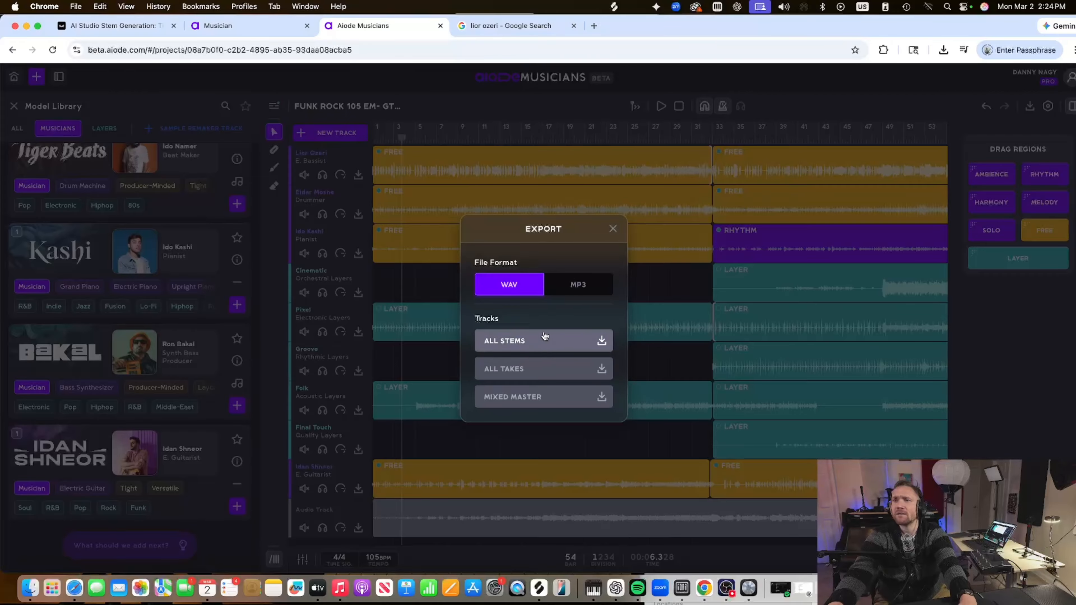
left_click(560, 348)
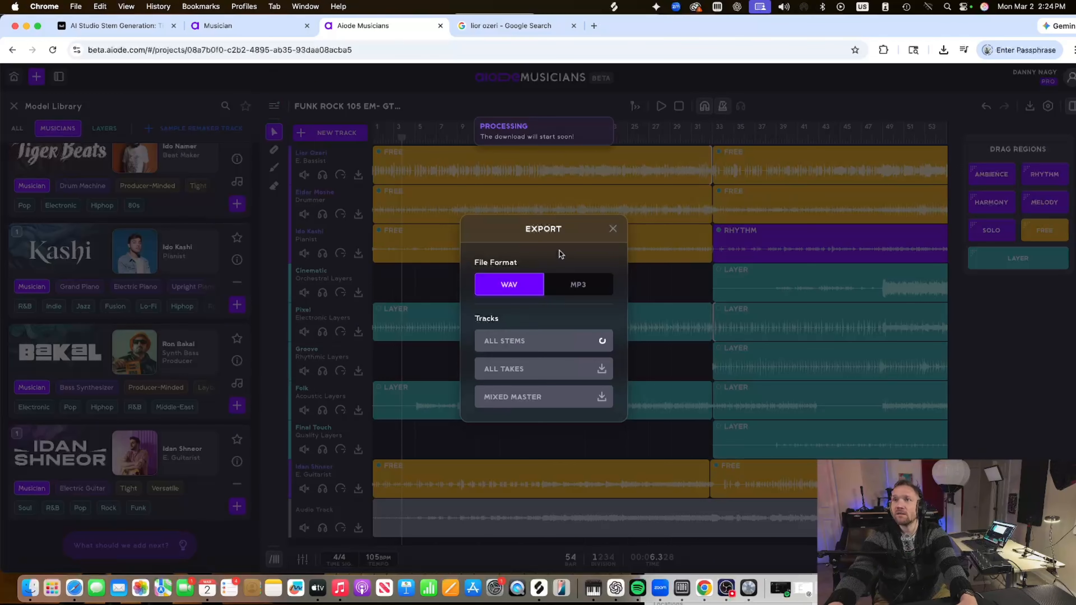
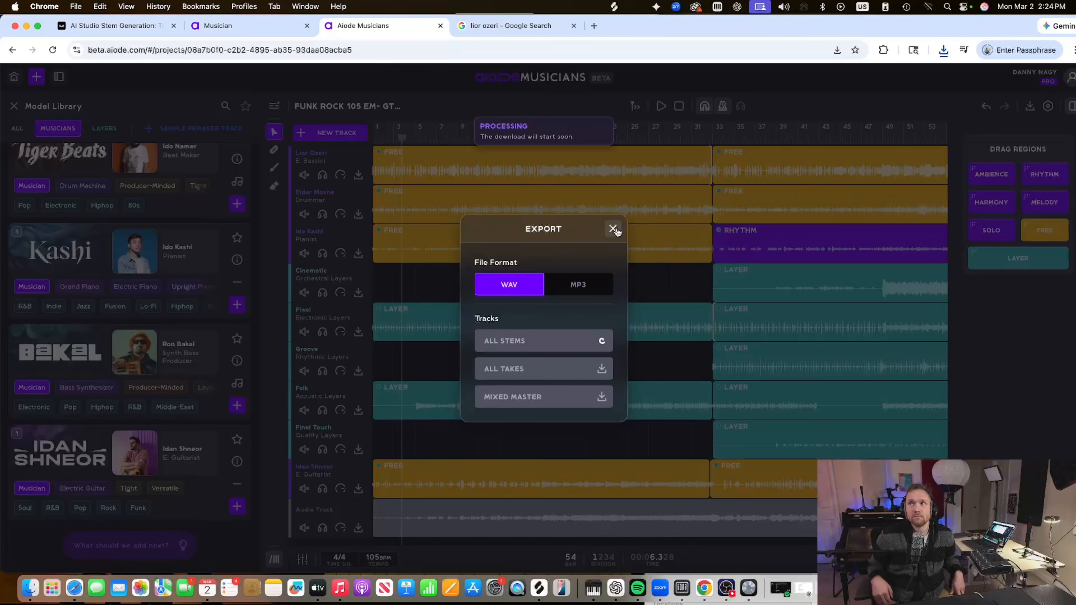
left_click(616, 231)
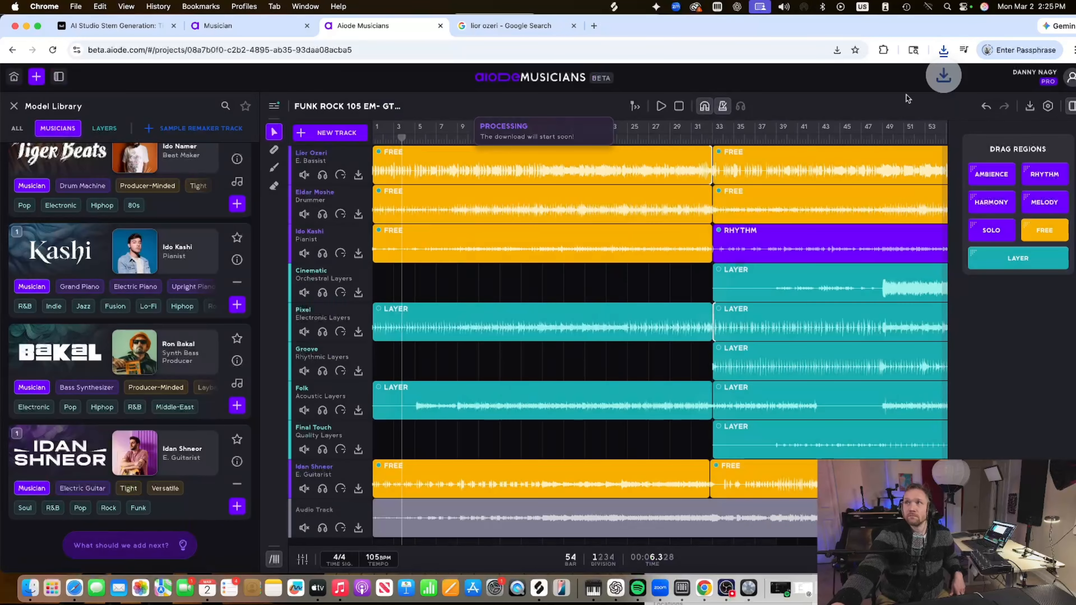
Check the recent downloads for the exported stems, reveal the pianist stem in the Downloads folder, and return to the project
left_click(944, 50)
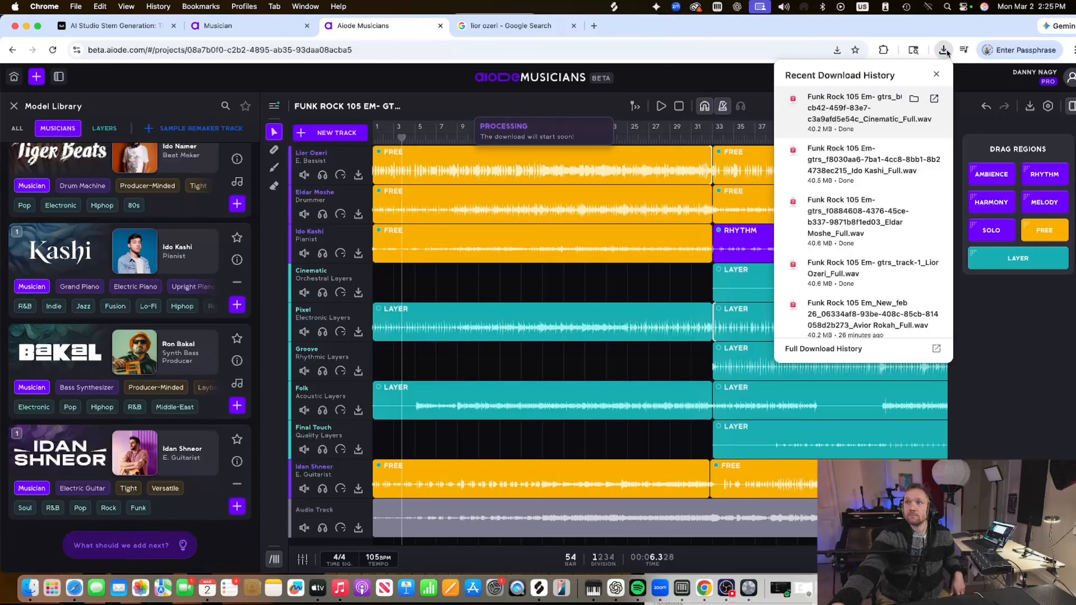
left_click(946, 50)
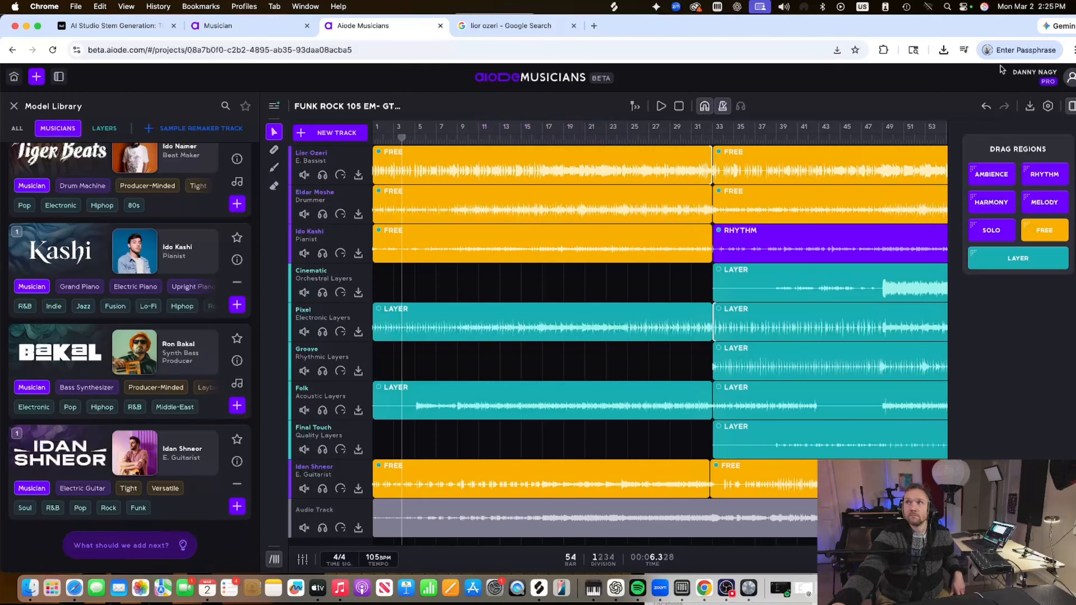
left_click(944, 50)
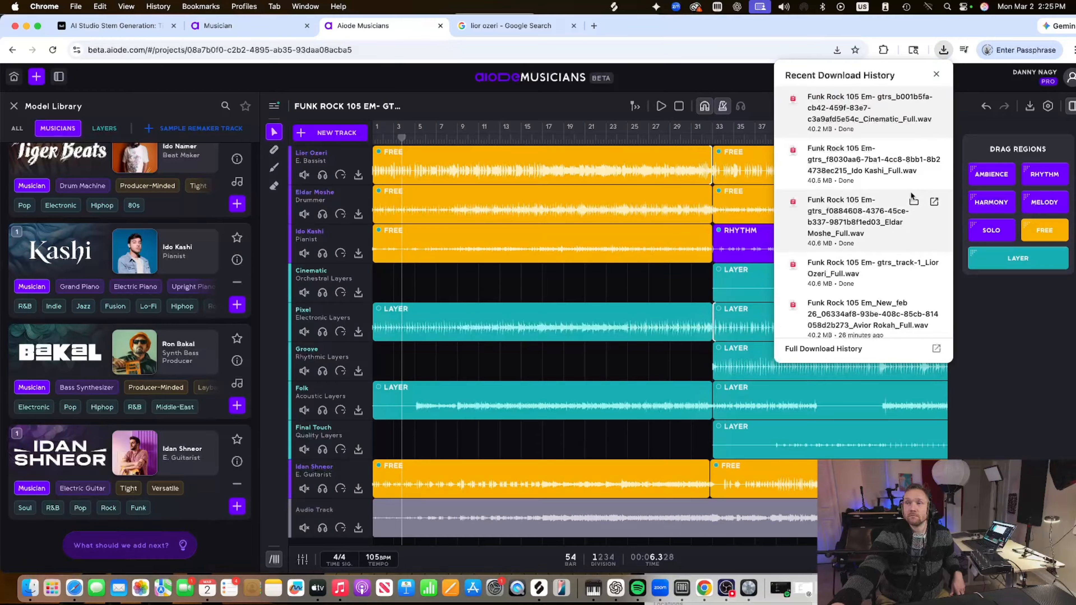
key("ctrl+Up")
left_click(310, 190)
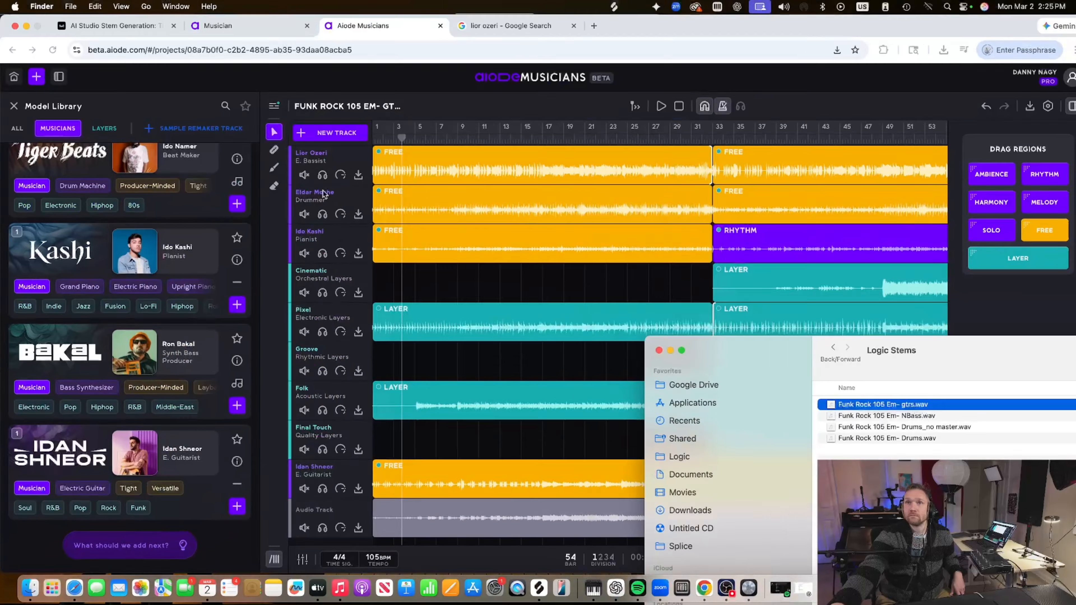
left_click_drag(764, 343, 549, 89)
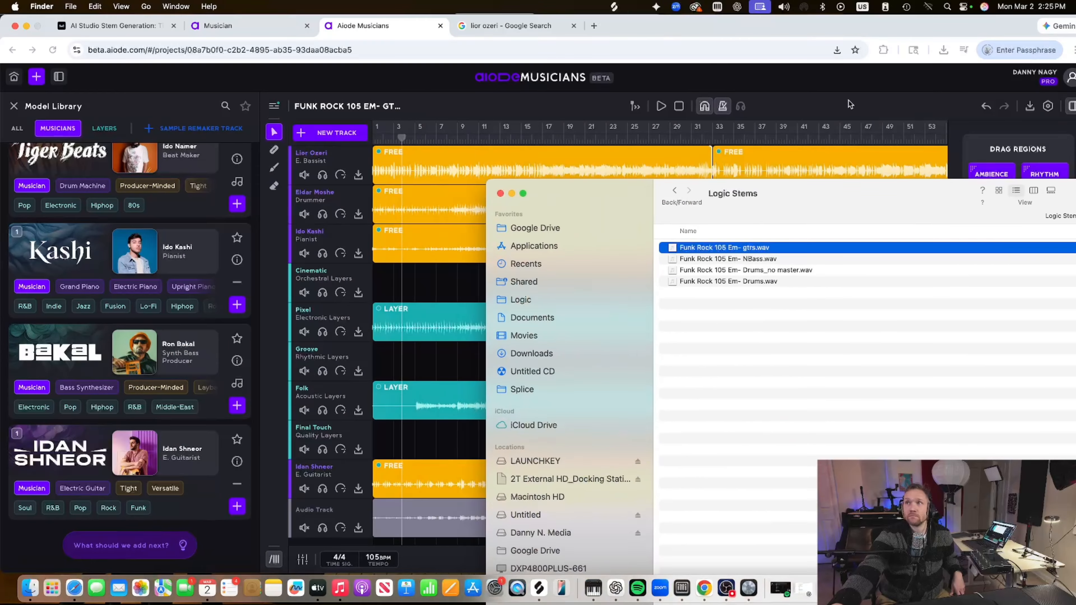
left_click(929, 57)
left_click(943, 51)
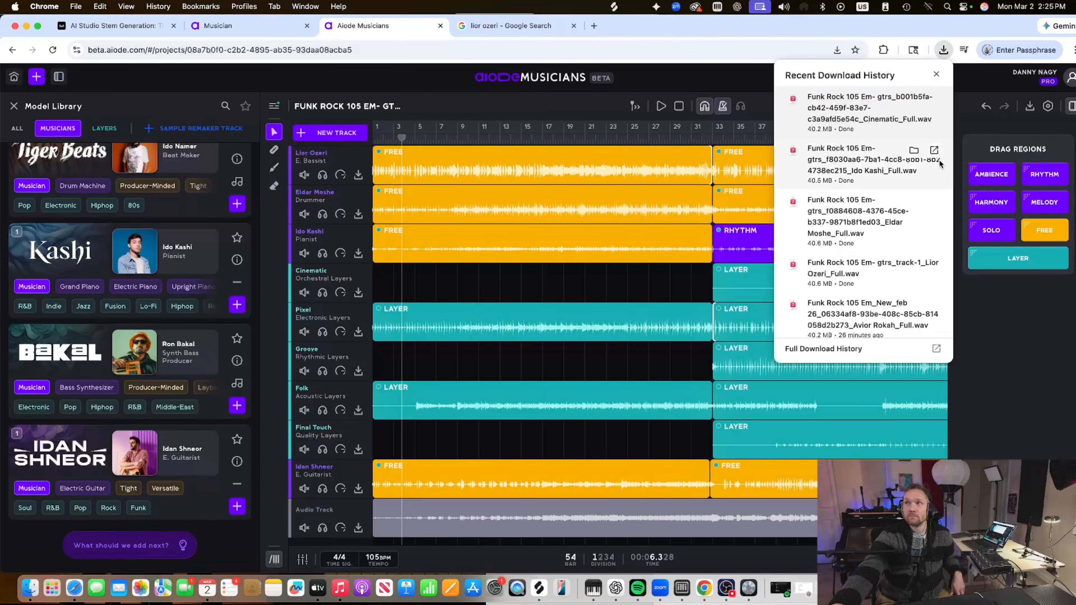
left_click(914, 150)
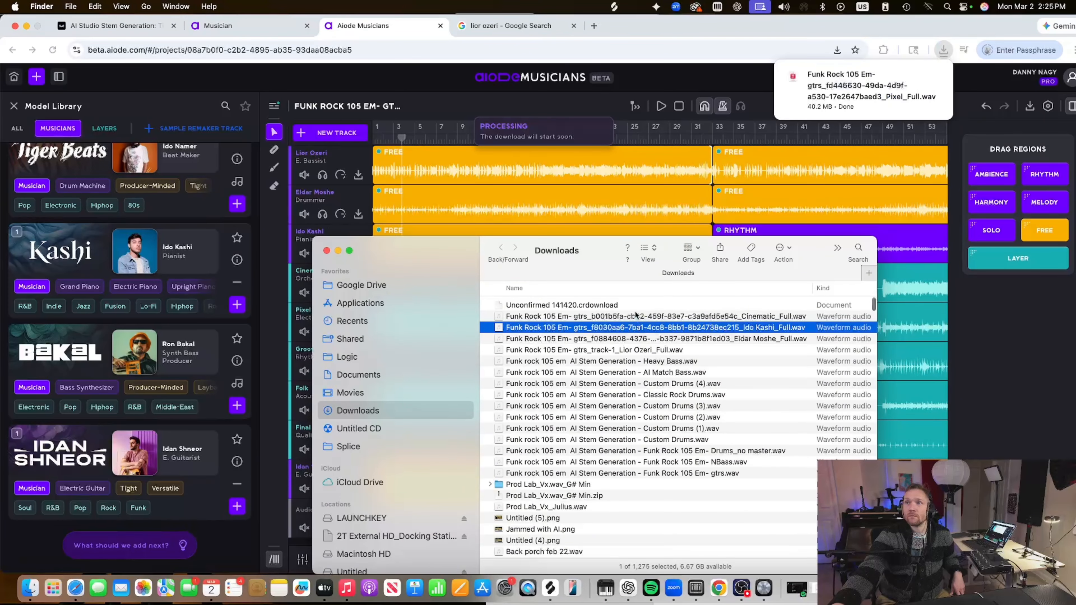
left_click(410, 89)
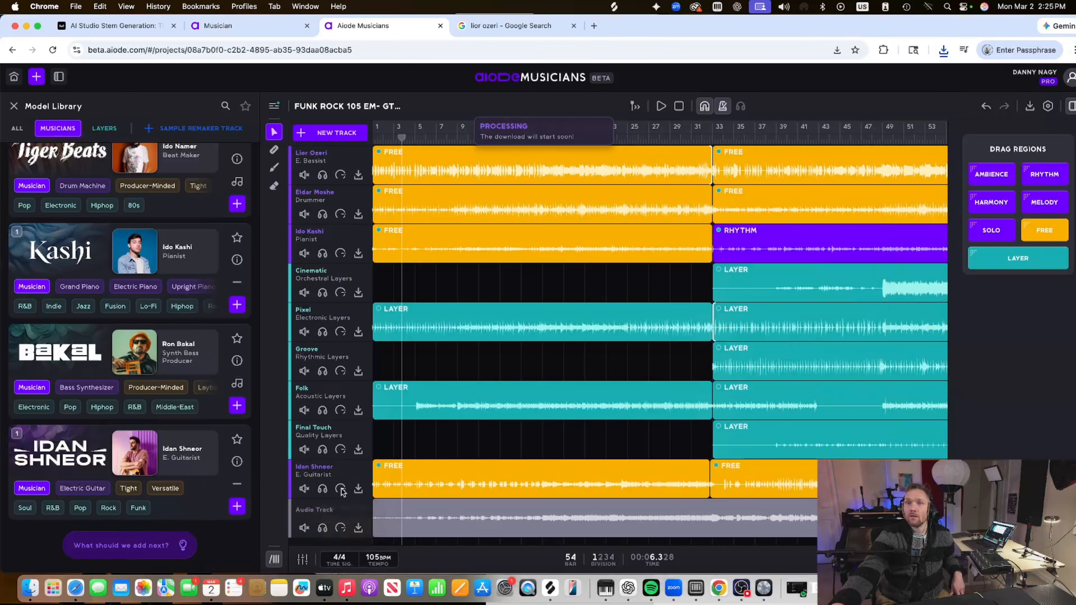
scroll(331, 397, "up", 5)
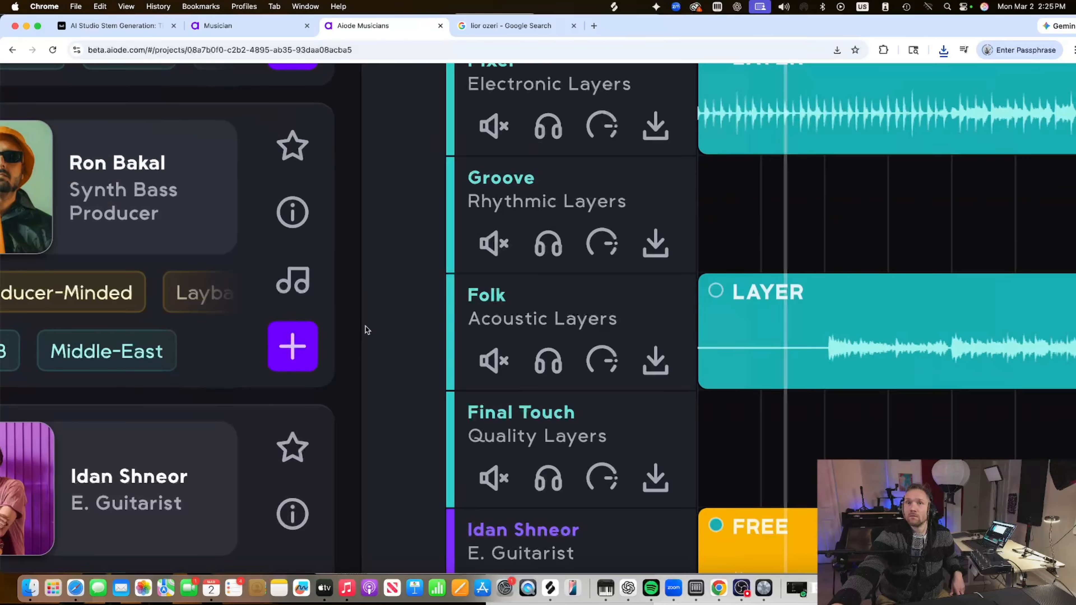
scroll(365, 329, "down", 5)
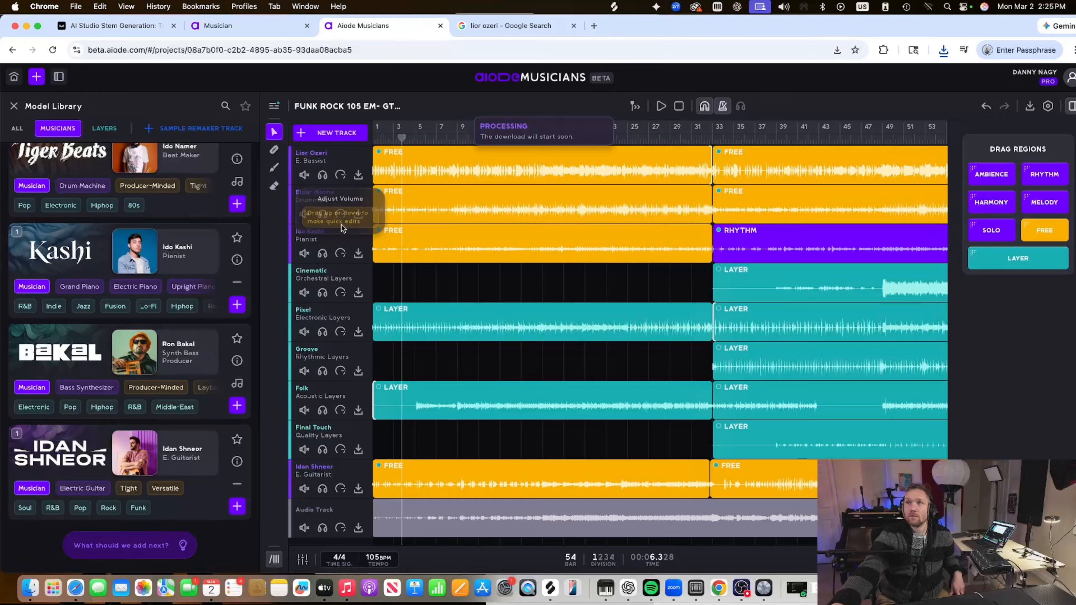
scroll(660, 295, "right", 2)
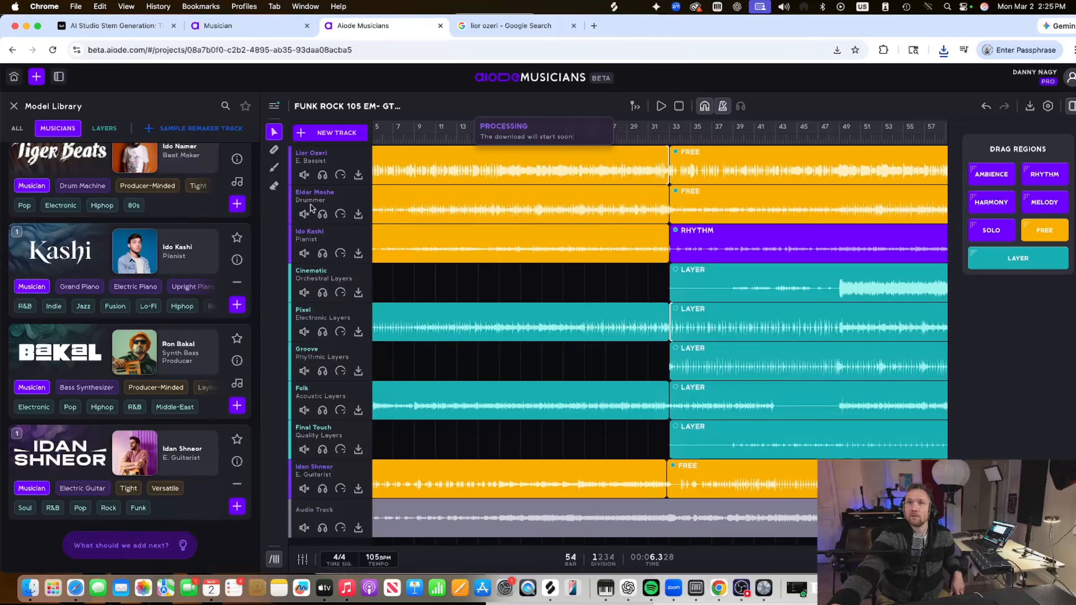
Reveal the downloaded Groove stem in Finder, and open the Aiode folder inside Bounces in the Logic Stems window
left_click(940, 55)
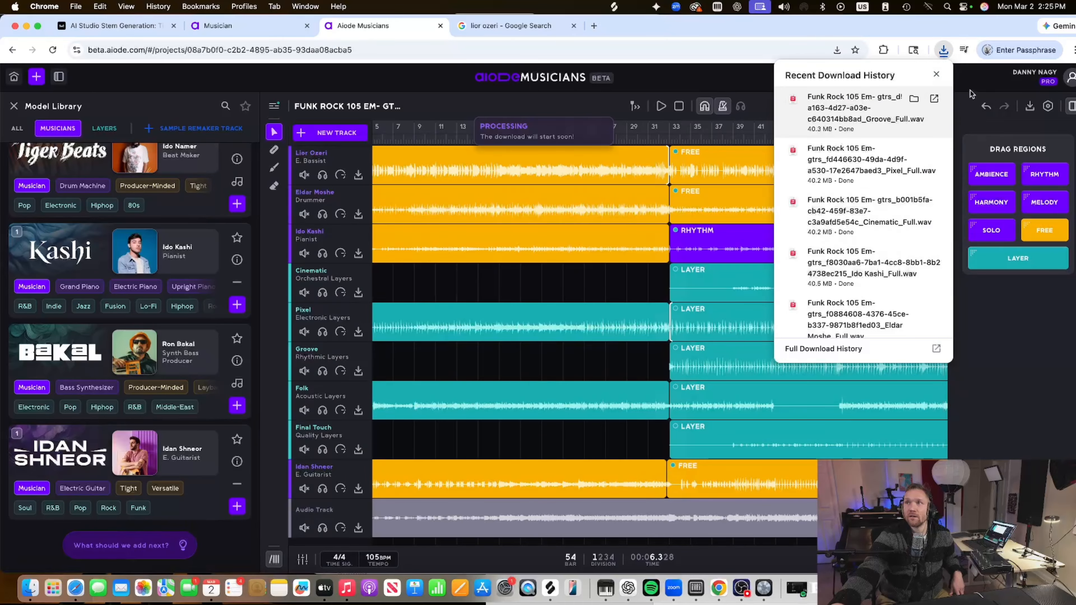
left_click(914, 98)
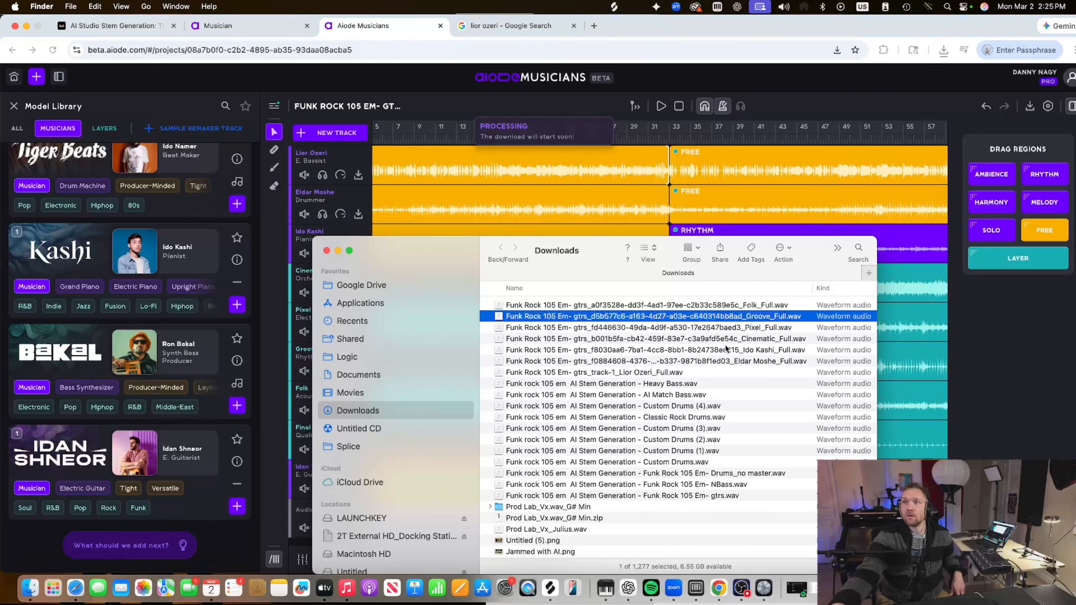
key("ctrl+Up")
left_click(382, 273)
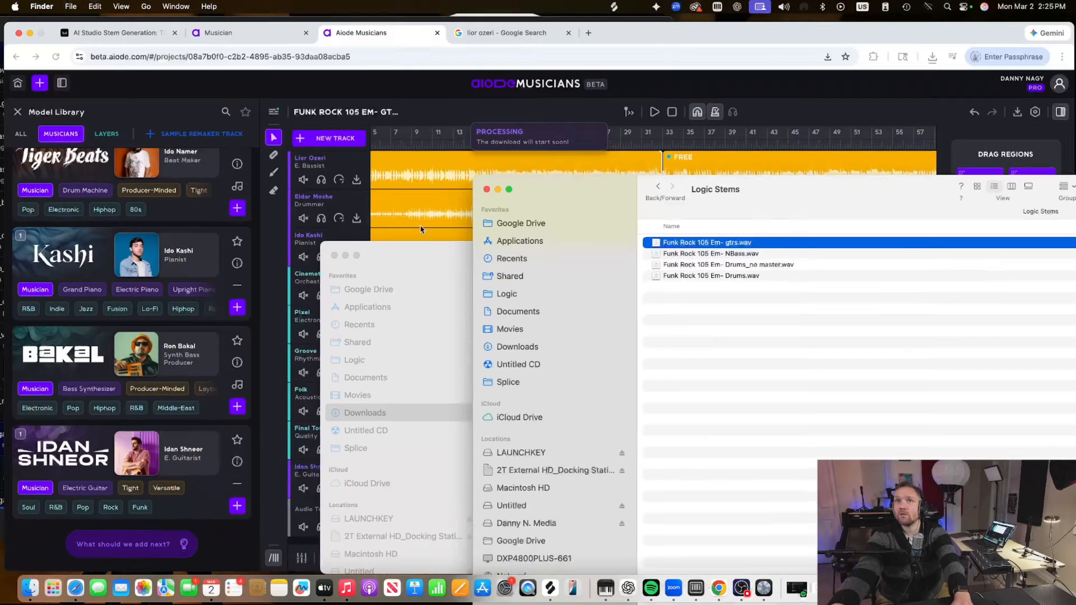
left_click(675, 191)
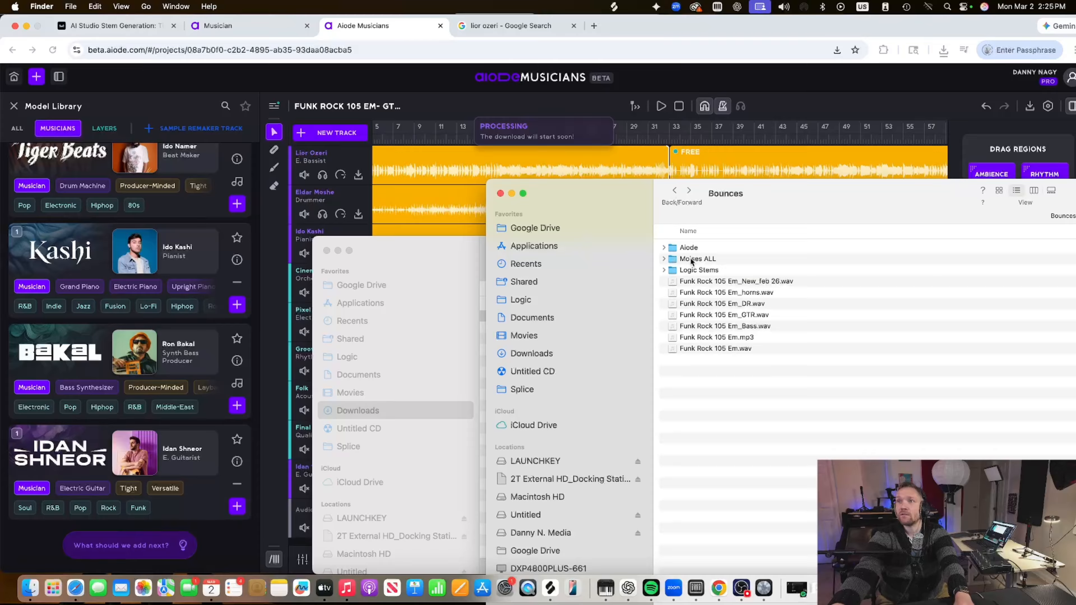
double_click(688, 247)
Create a folder named AIODE_2 inside the Aiode folder and open it
right_click(710, 413)
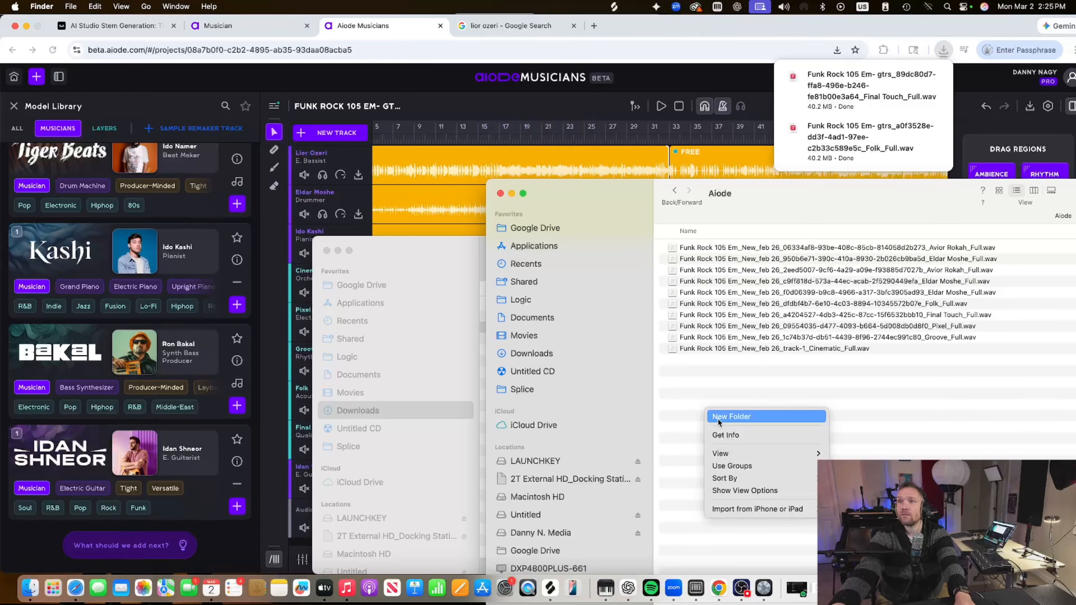
left_click(718, 417)
type("A")
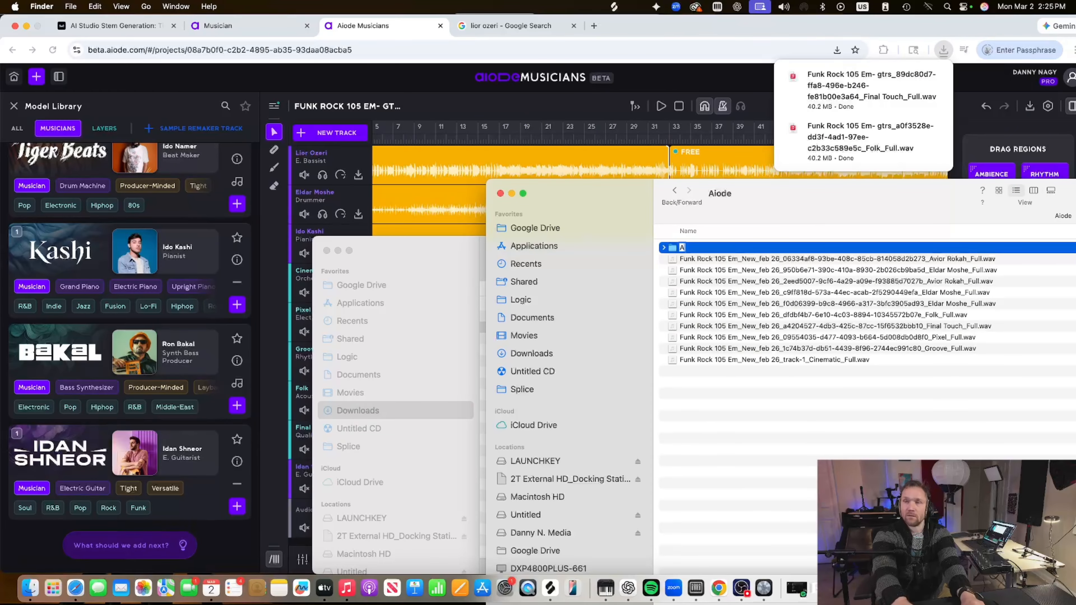
type("IODE_2")
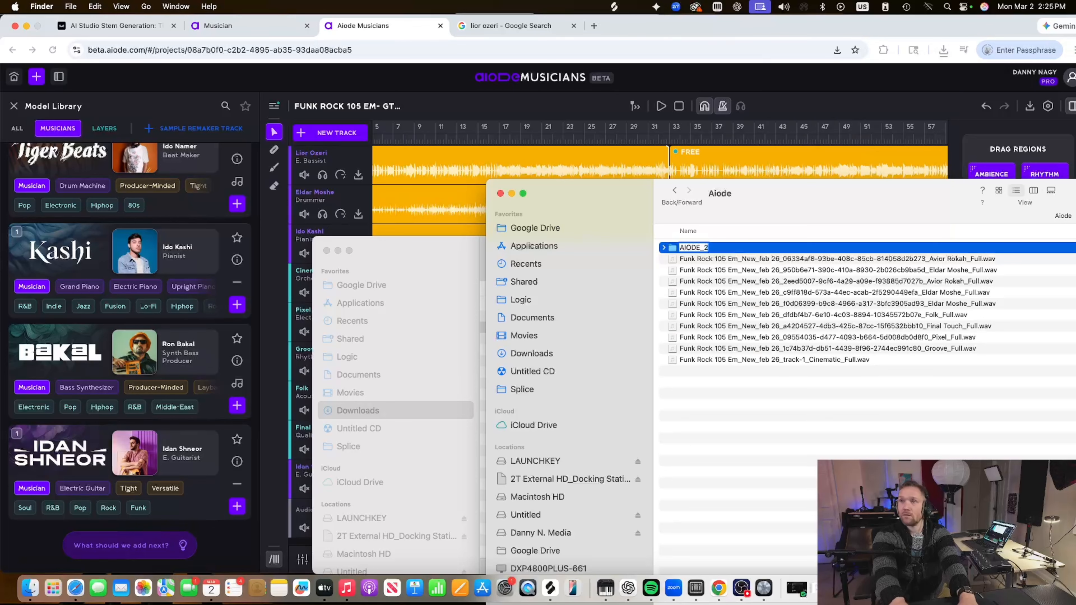
key("Return")
double_click(676, 246)
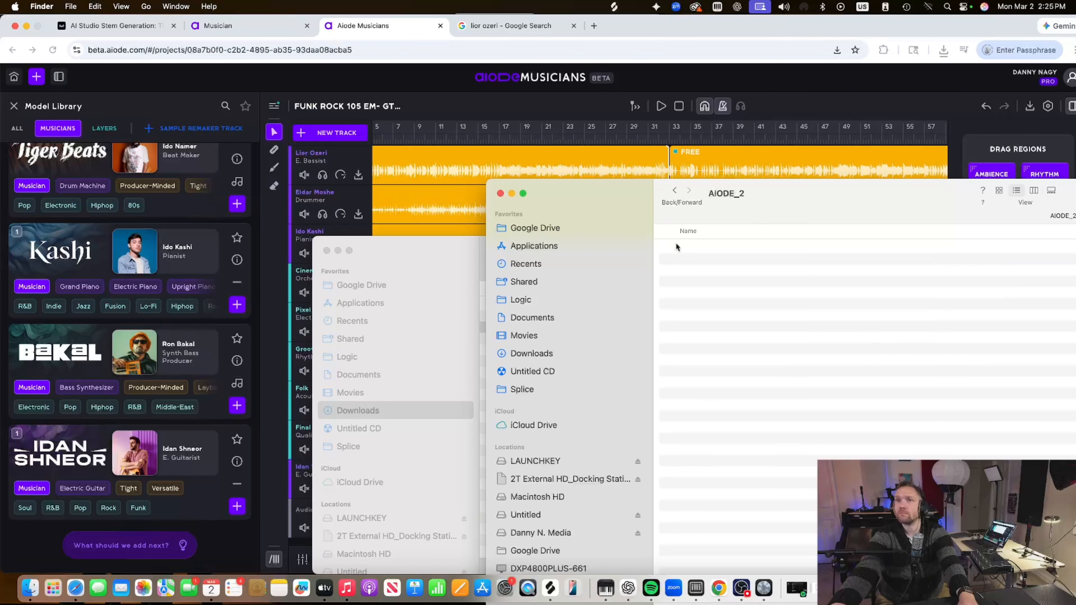
Preview the exported bassist stem from the Downloads folder with Quick Look, checking its file details, and close the preview
left_click(411, 254)
left_click(649, 382)
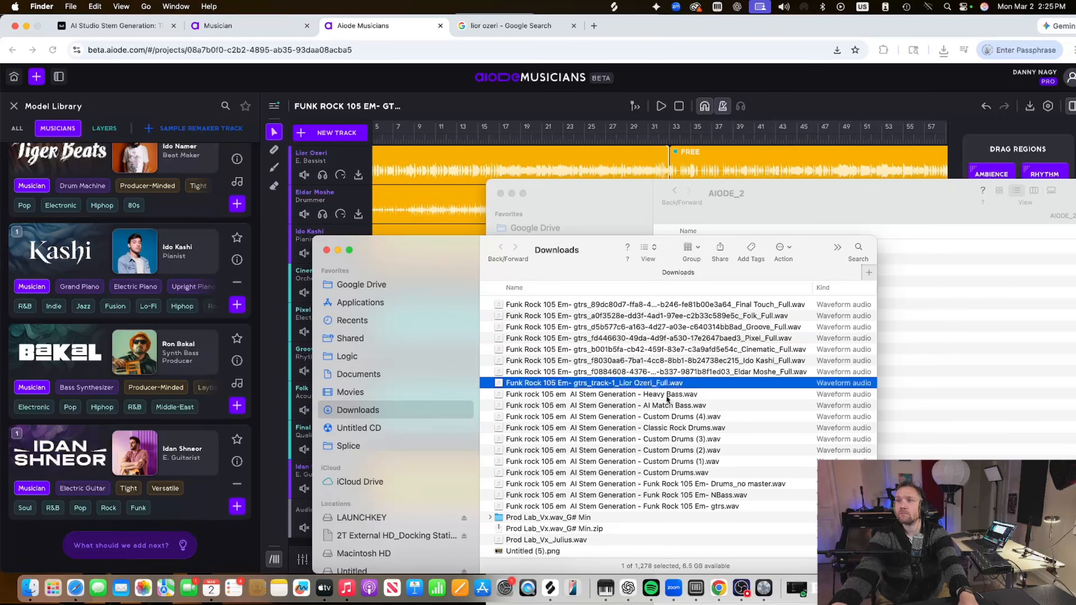
scroll(671, 395, "right", 5)
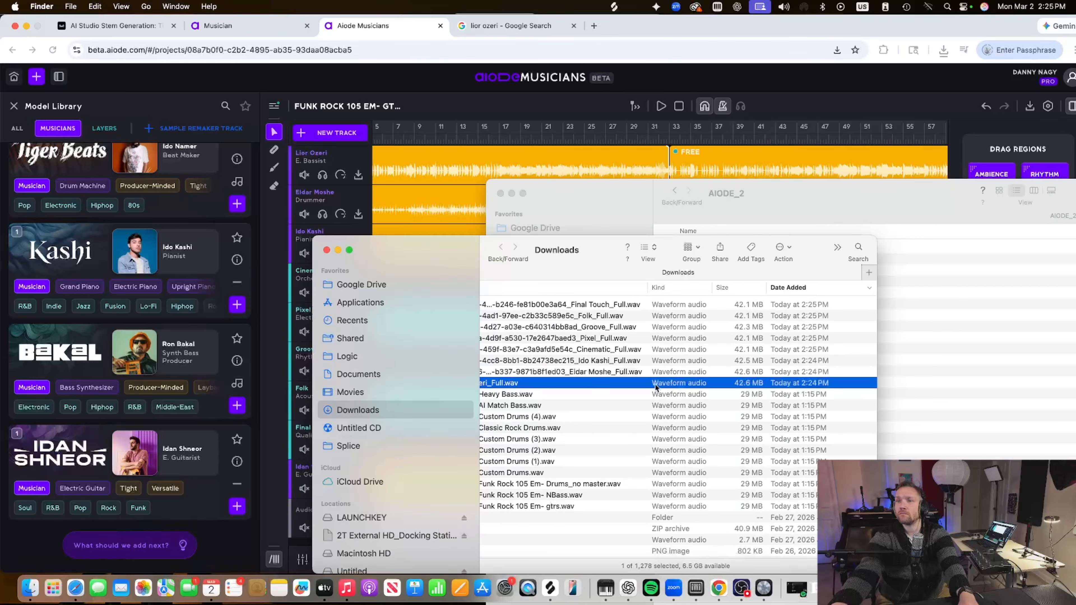
scroll(613, 398, "left", 5)
key("space")
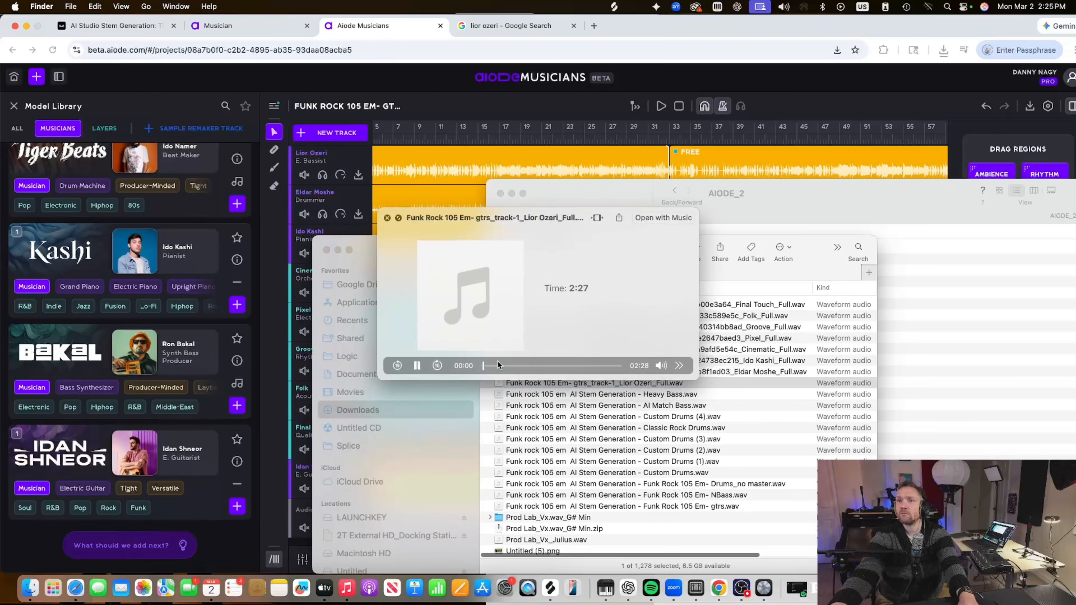
key("space")
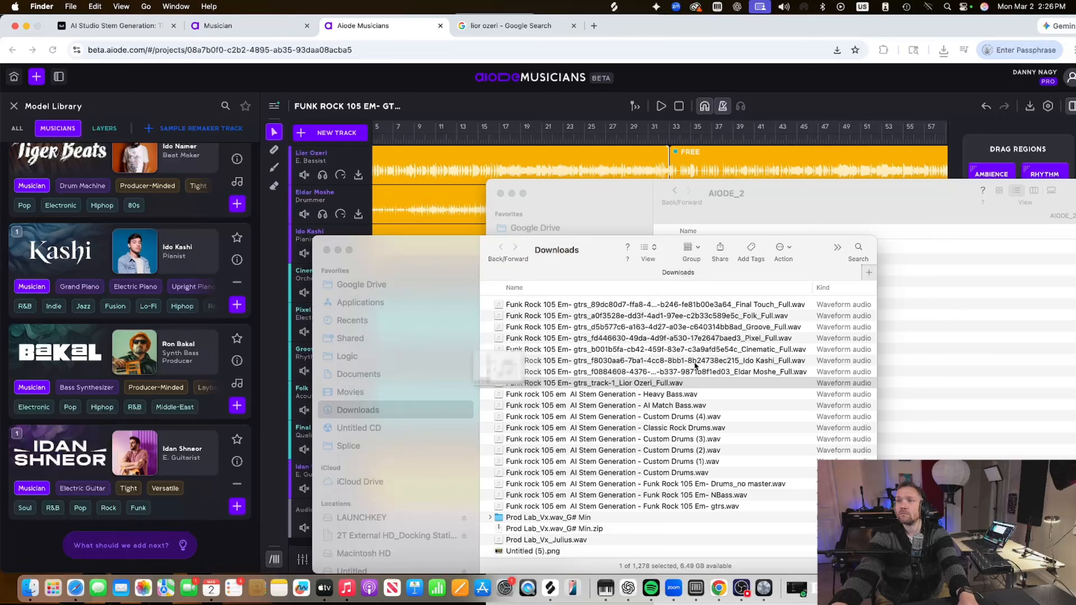
Preview the exported drummer stem from the Downloads folder with Quick Look and close the preview
left_click(698, 372)
key("space")
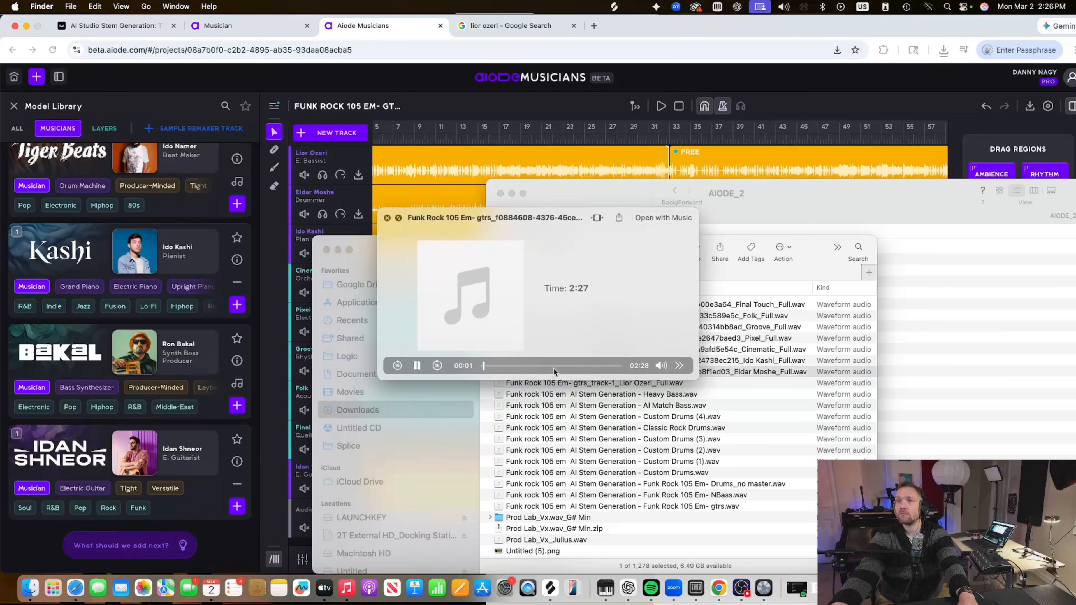
key("space")
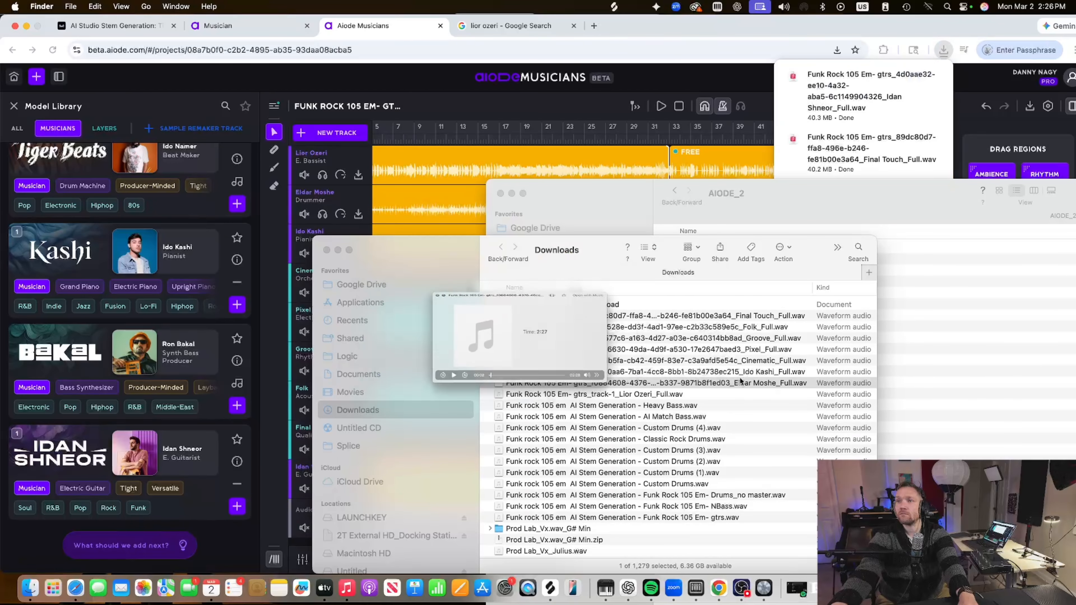
left_click(695, 390)
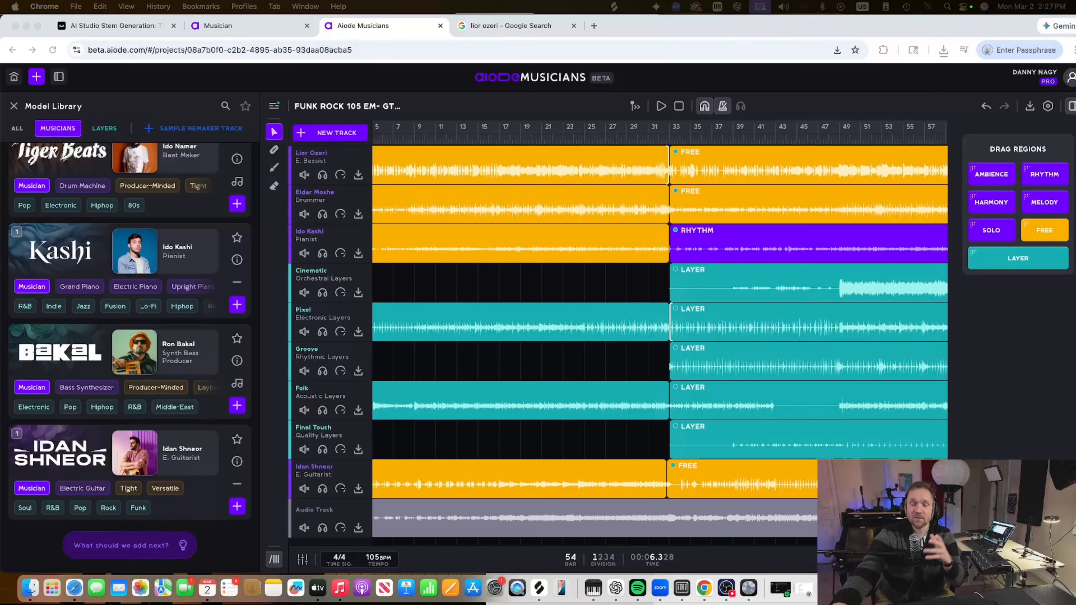